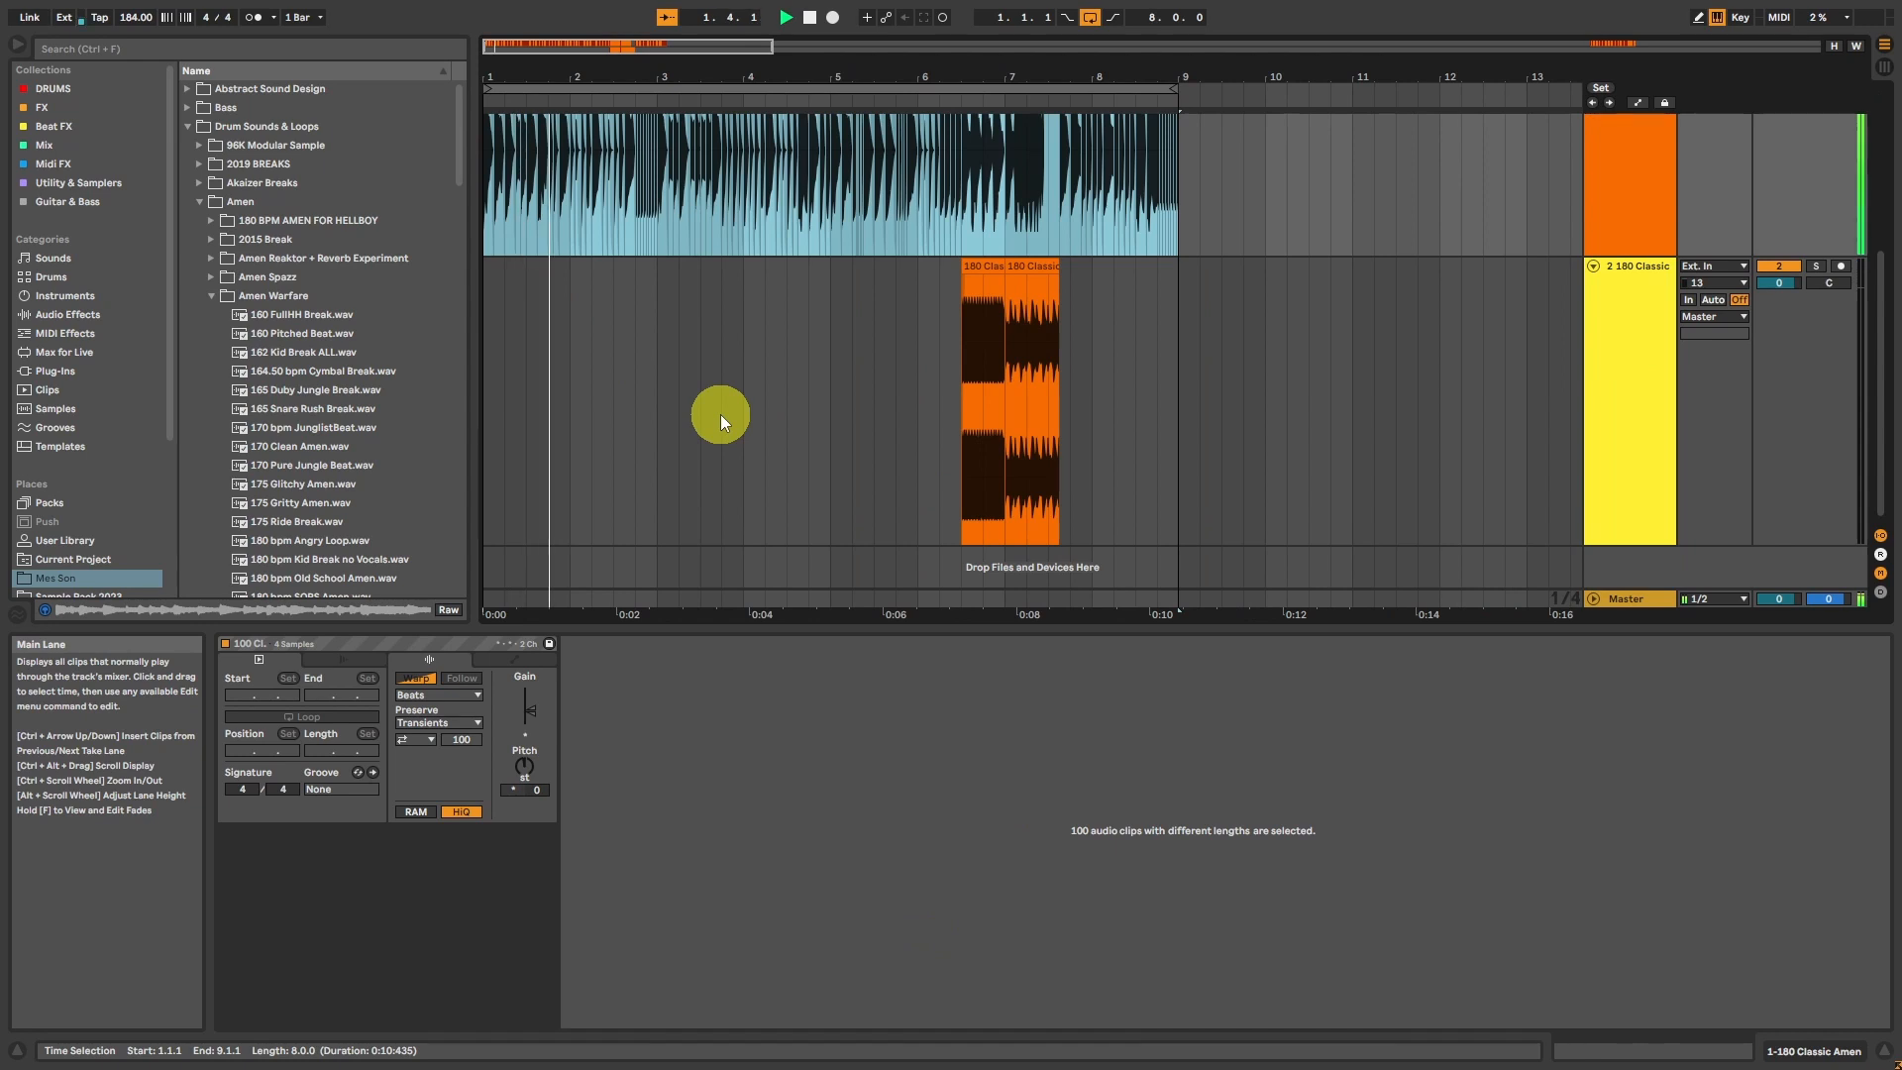
# Step: Select the 180 Classic Amen clip on the first track and play it back
pyautogui.press('h')
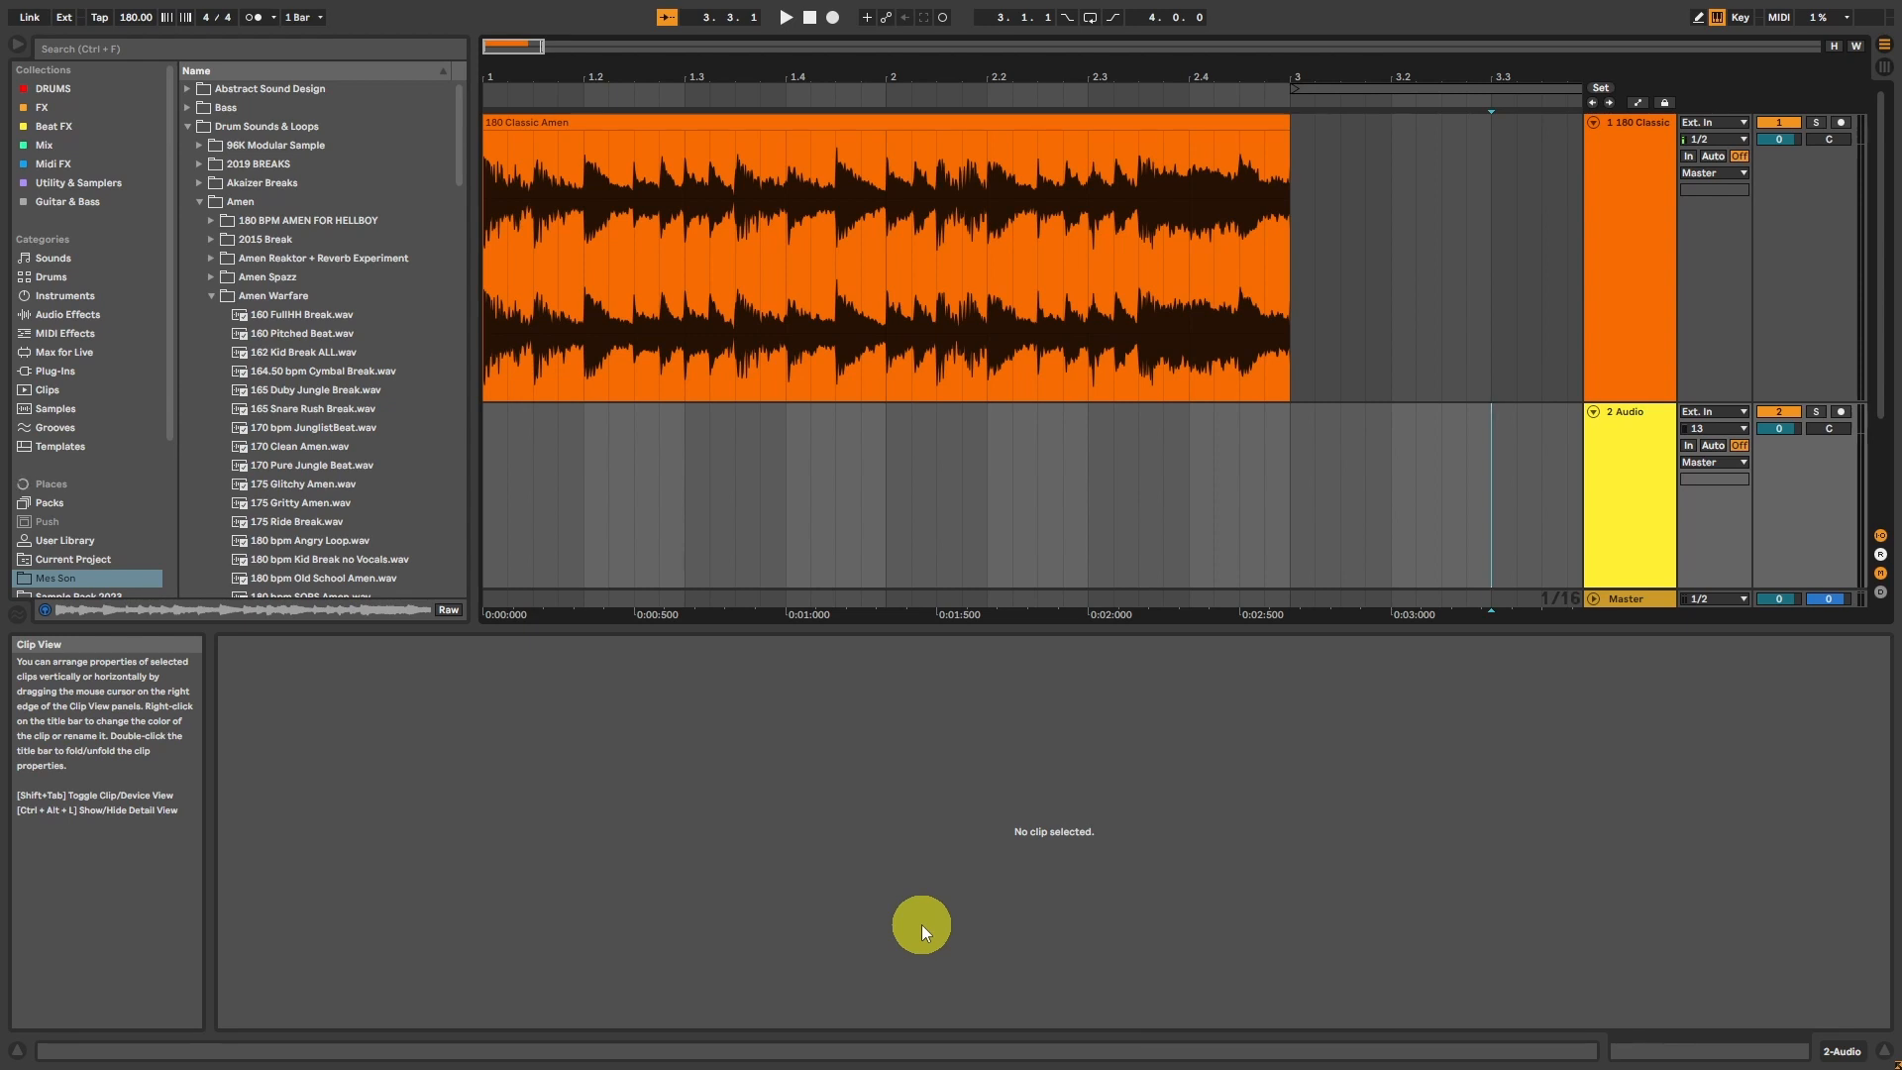
pyautogui.moveTo(510, 43); pyautogui.dragTo(501, 44)
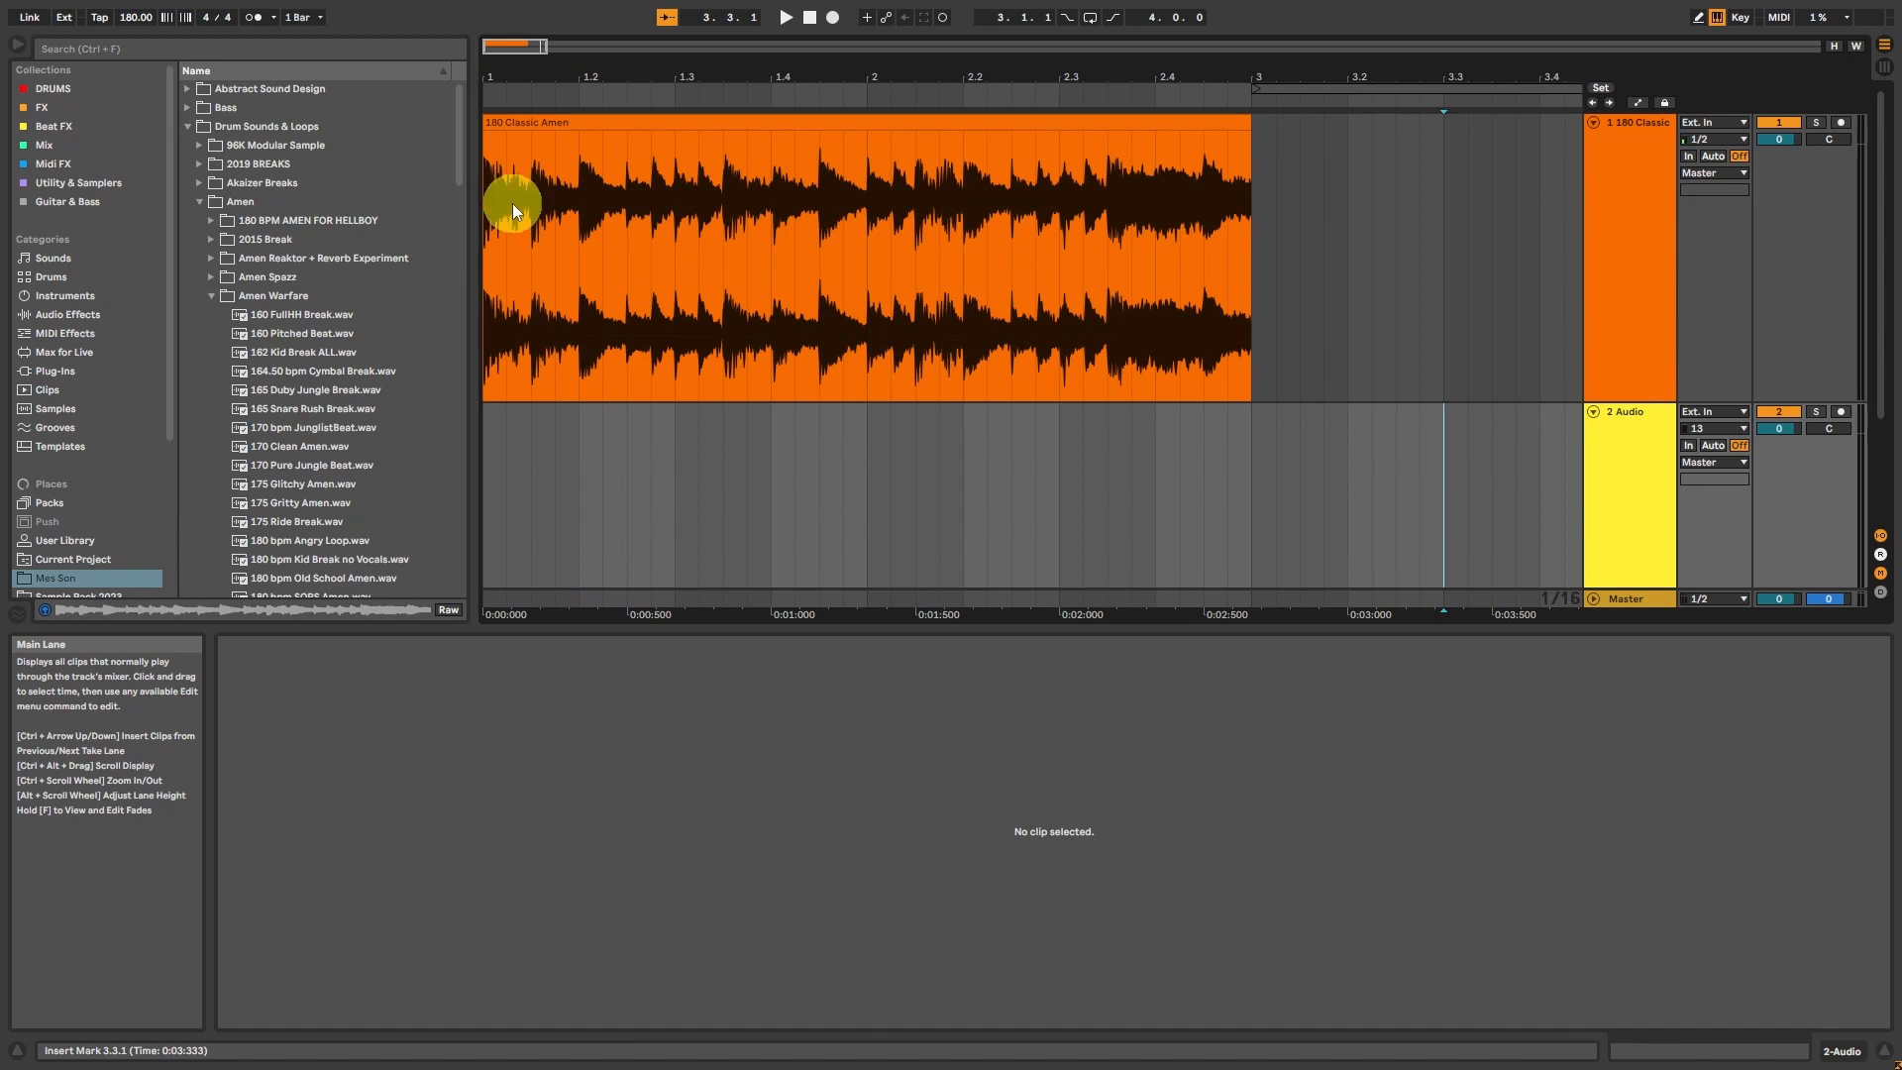
pyautogui.click(517, 121)
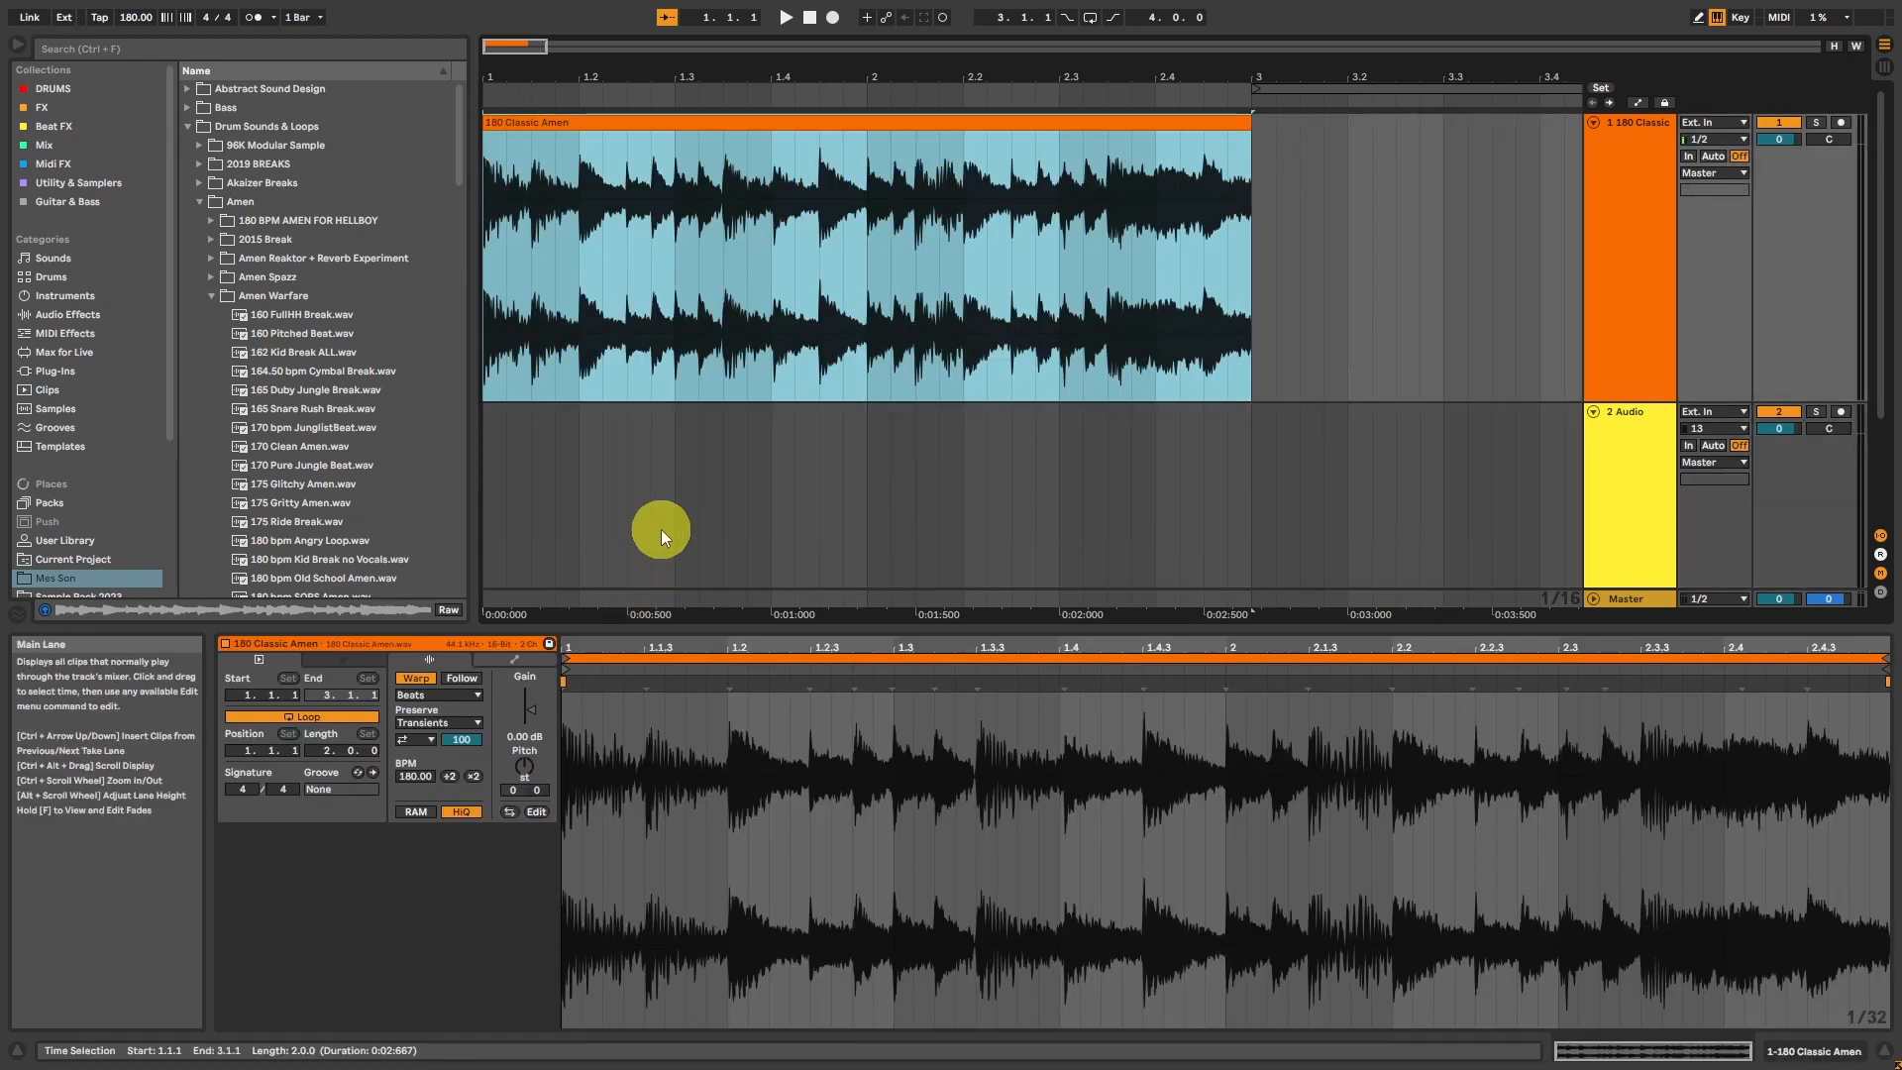
pyautogui.press('space')
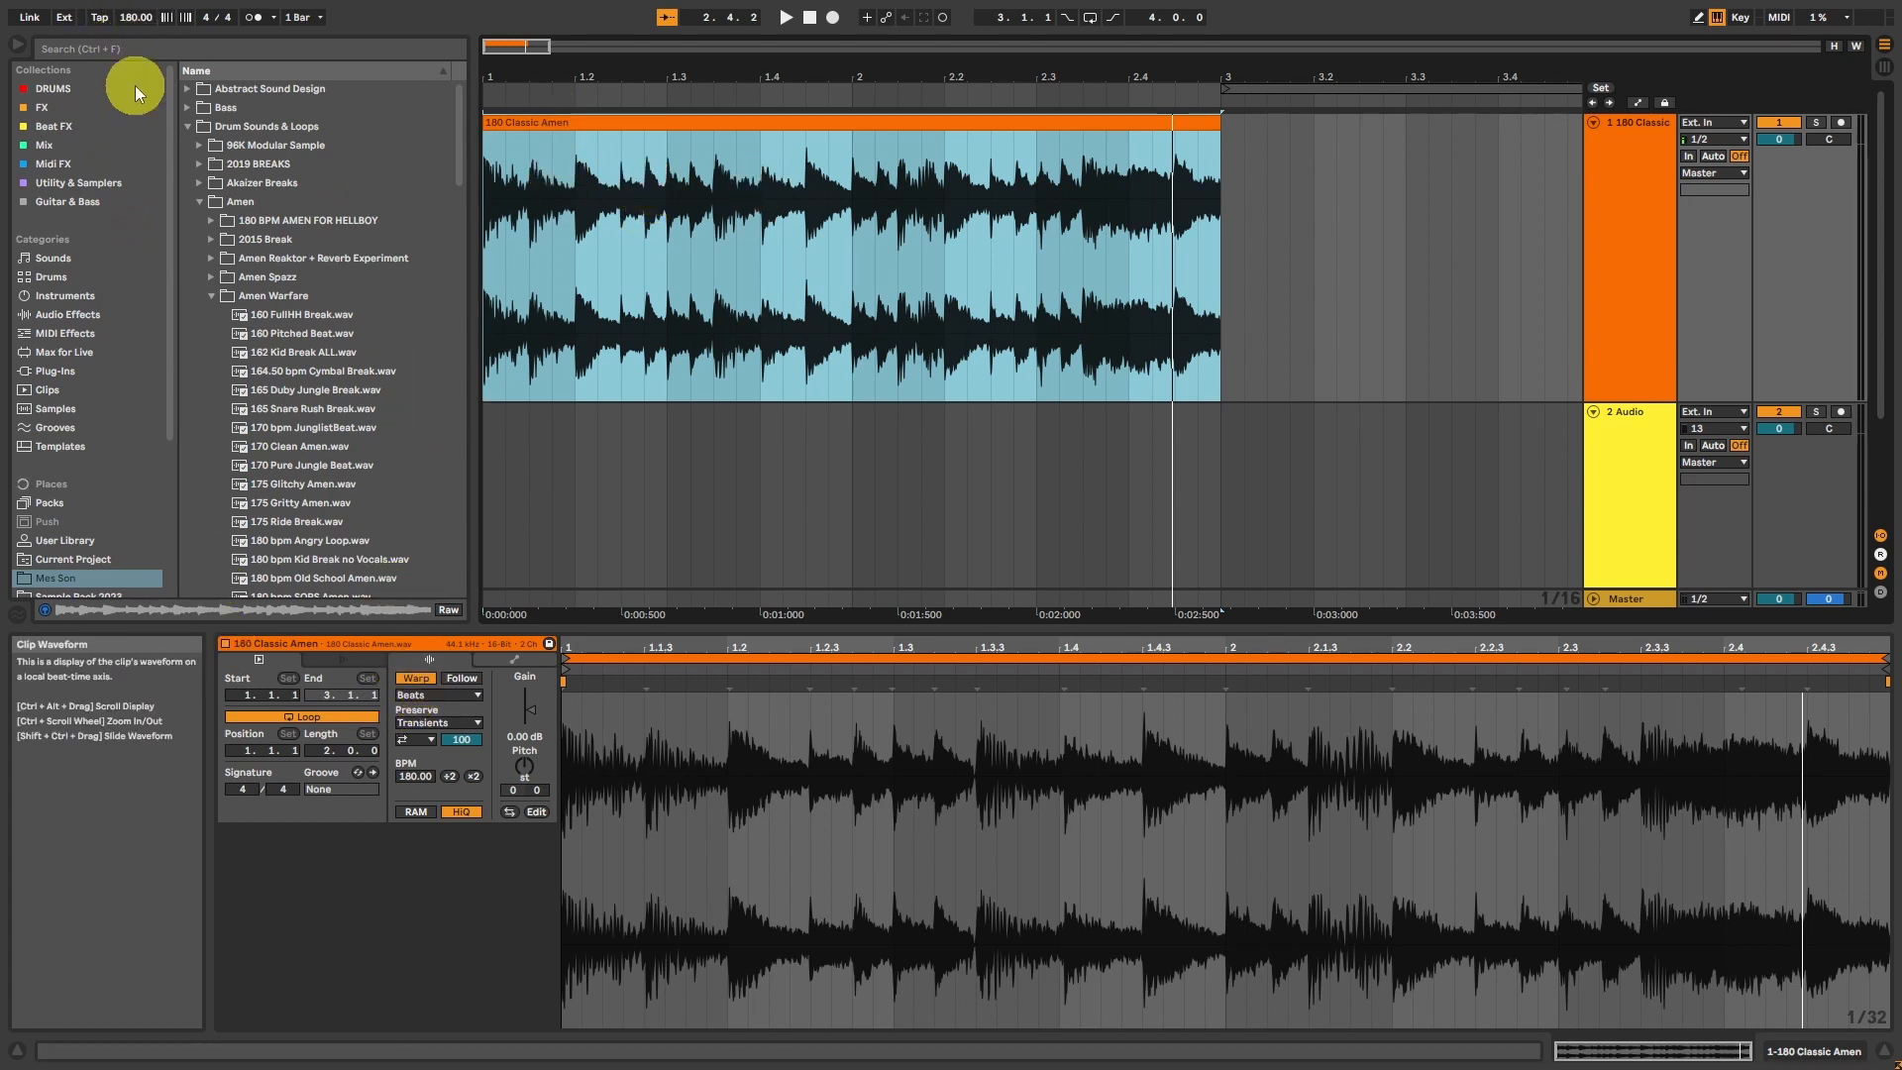
# Step: Tap in a project tempo of 176.39 BPM and play the break at that tempo
pyautogui.click(99, 17)
pyautogui.click(99, 17)
pyautogui.click(99, 17)
pyautogui.click(99, 17)
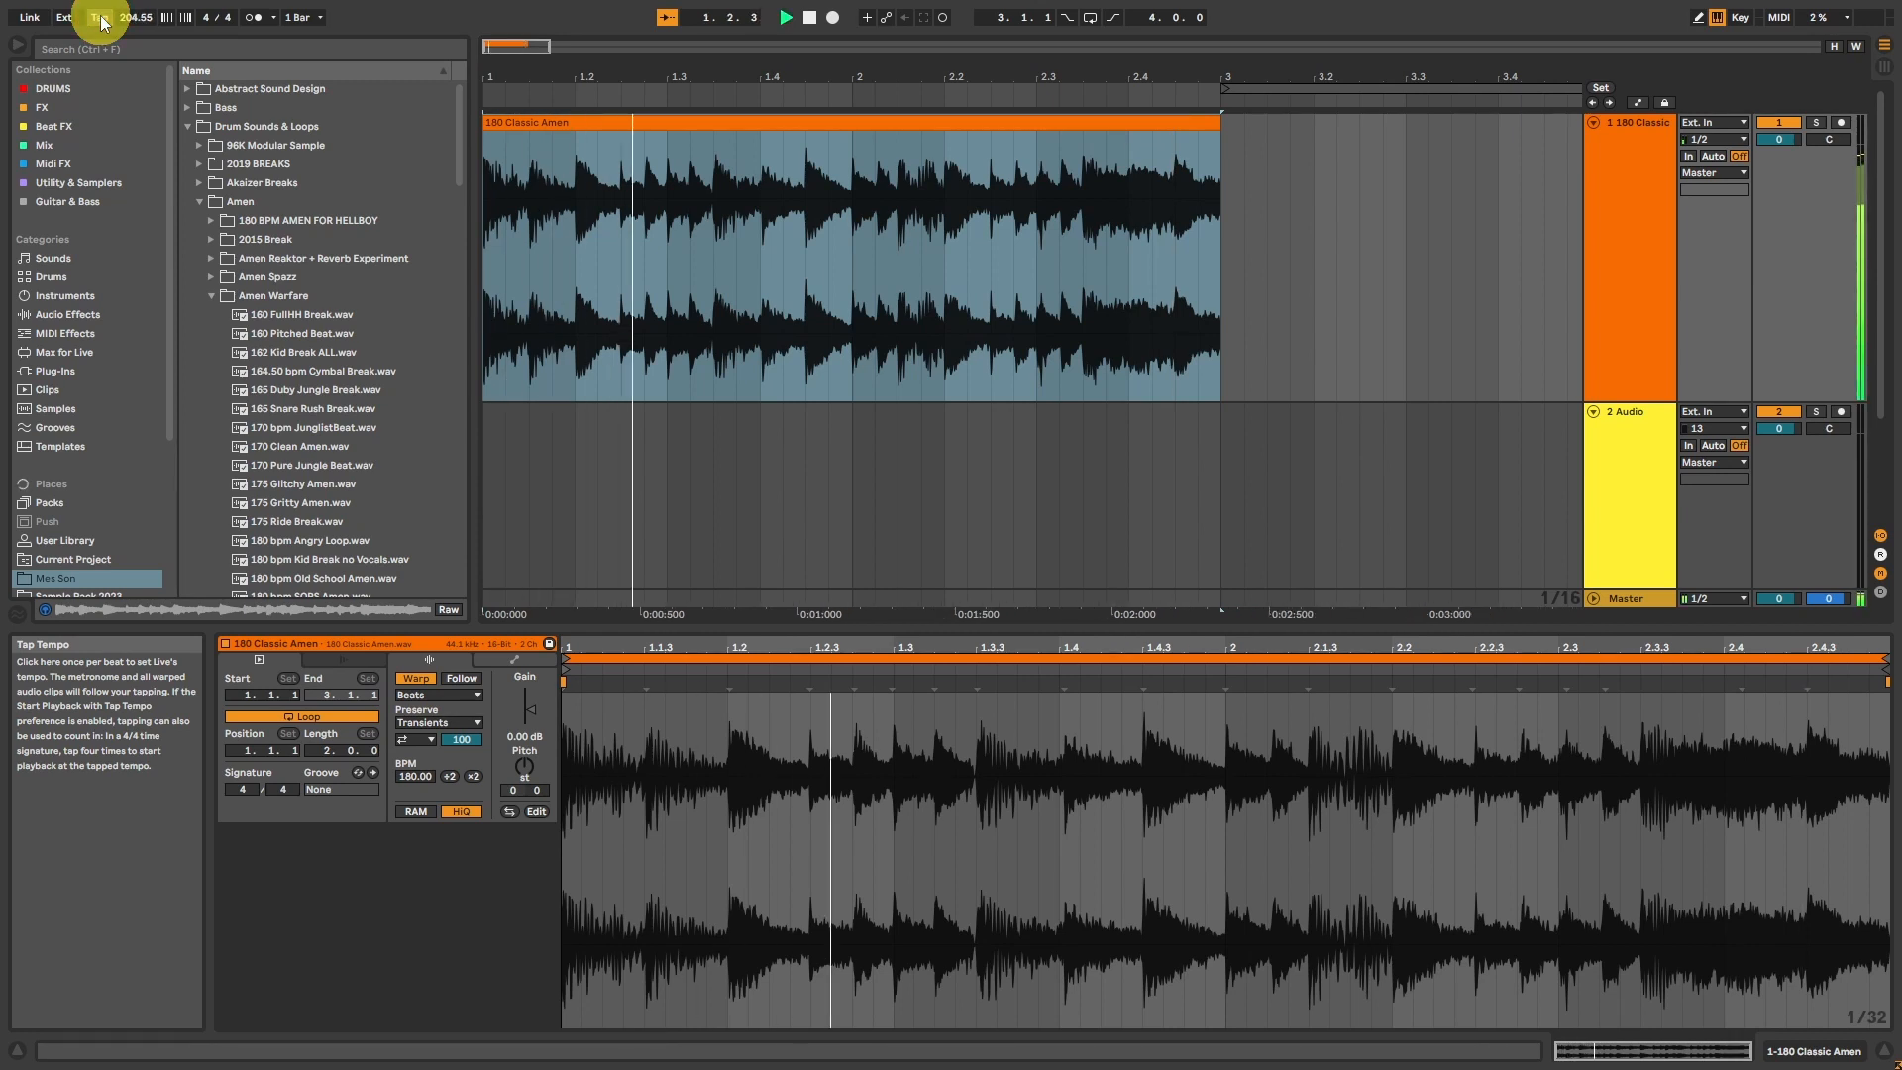
pyautogui.click(99, 17)
pyautogui.click(102, 22)
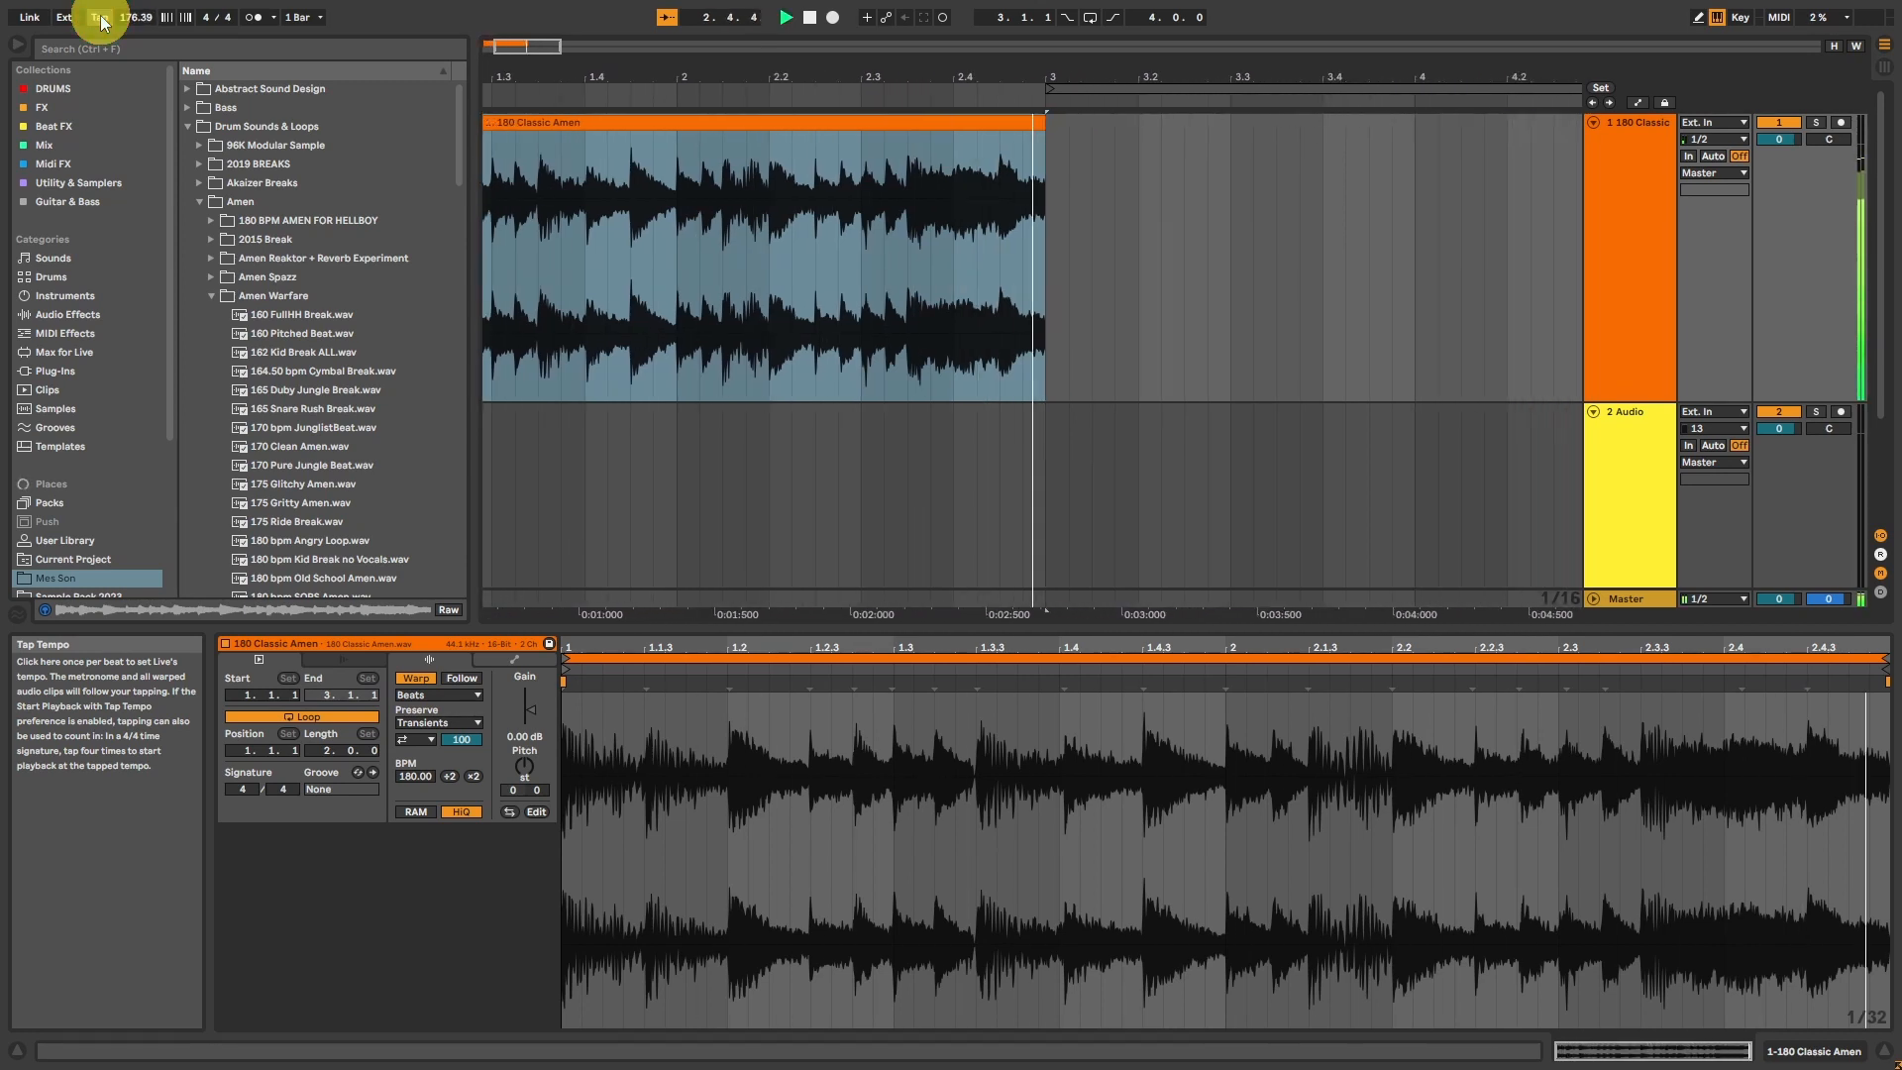
pyautogui.press('space')
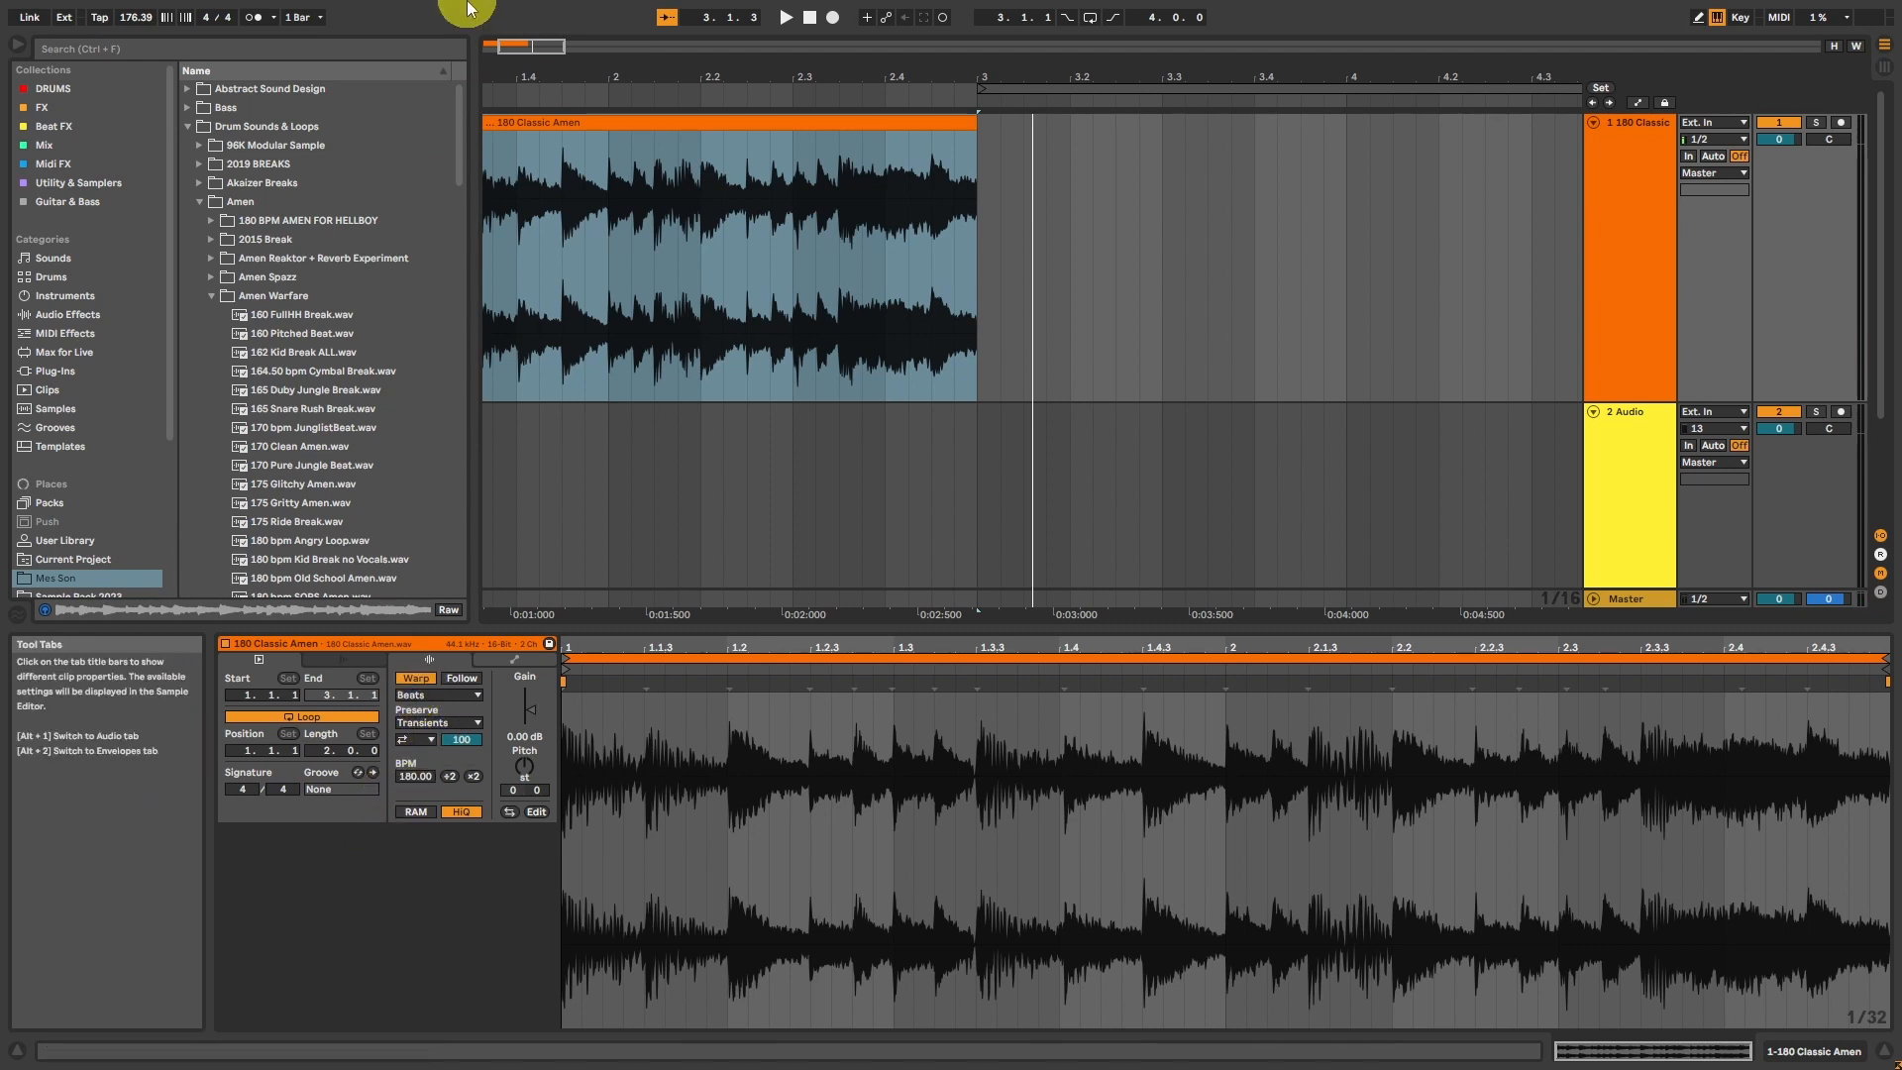
pyautogui.press('space')
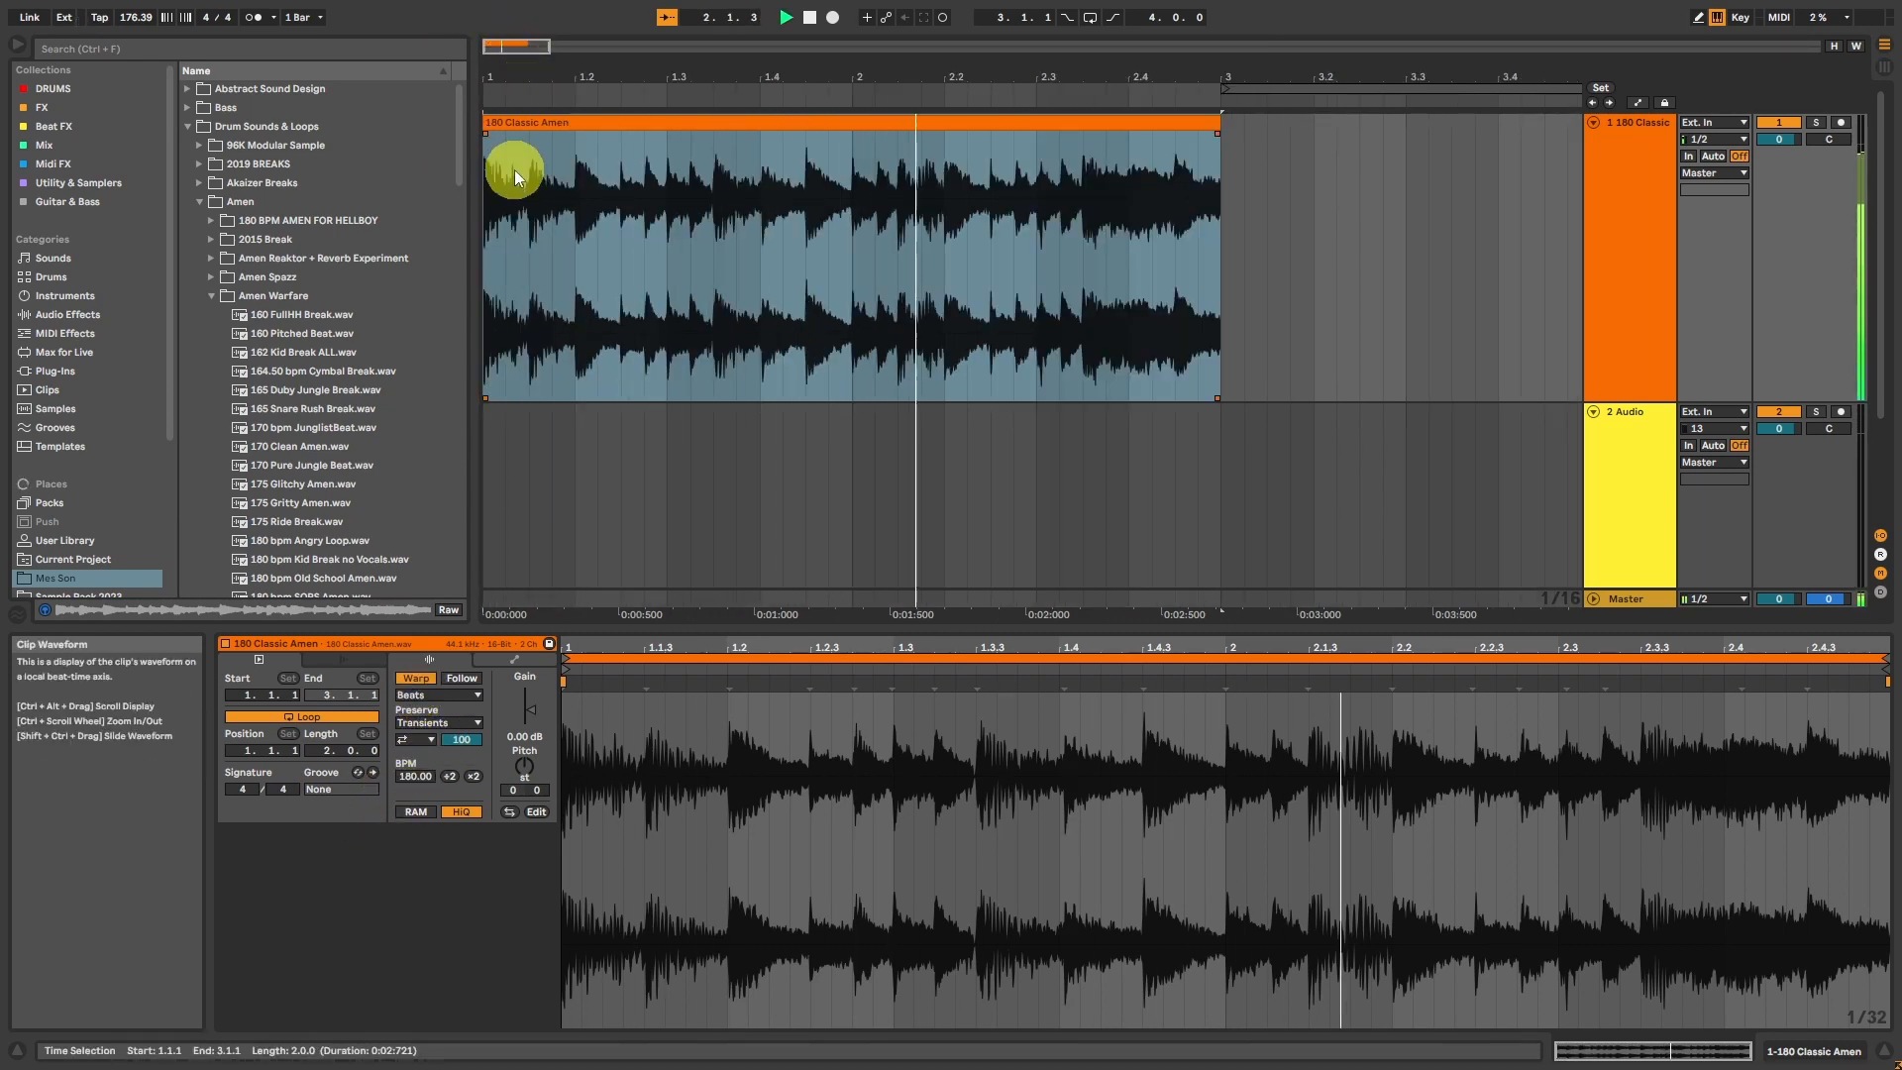
pyautogui.press('space')
# Step: Split the Amen clip at its second and third hits, at positions 1.1.3 and 1.2.1
pyautogui.moveTo(492, 42); pyautogui.dragTo(491, 47)
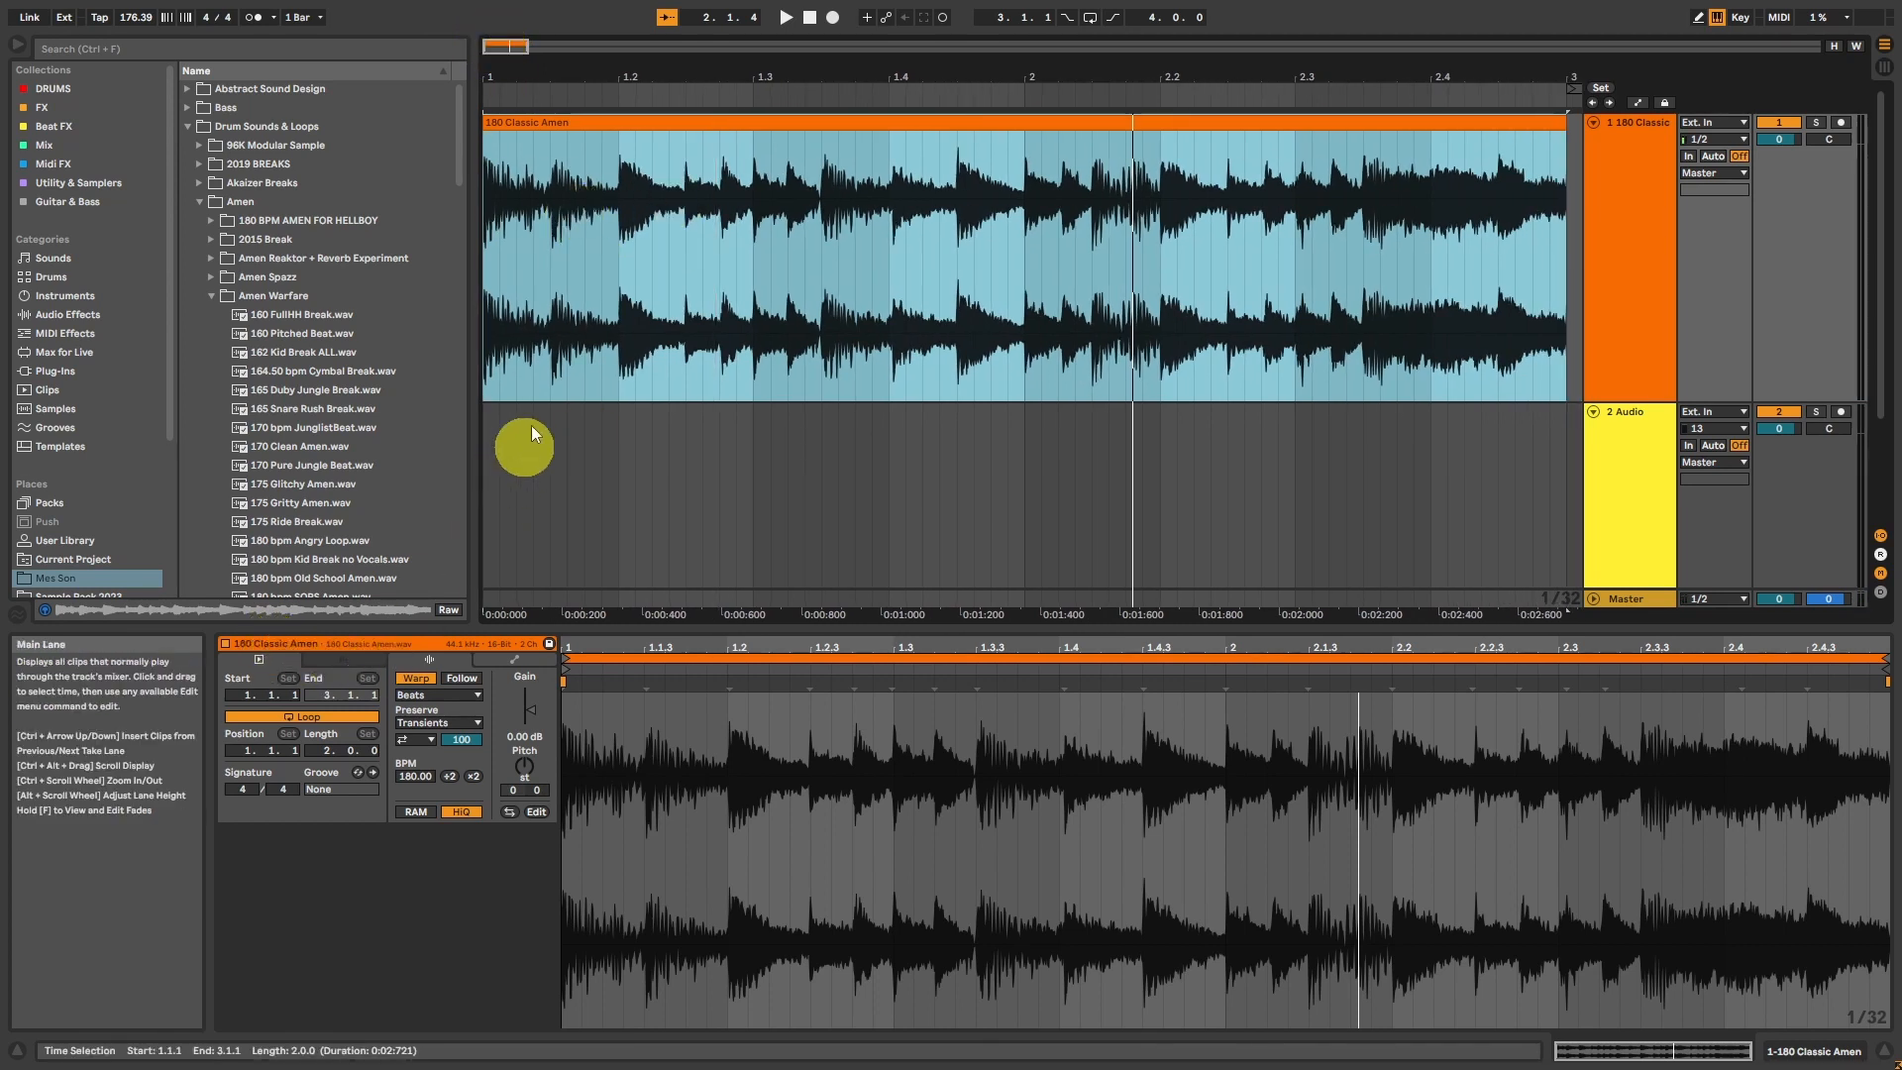
pyautogui.moveTo(496, 44); pyautogui.dragTo(493, 46)
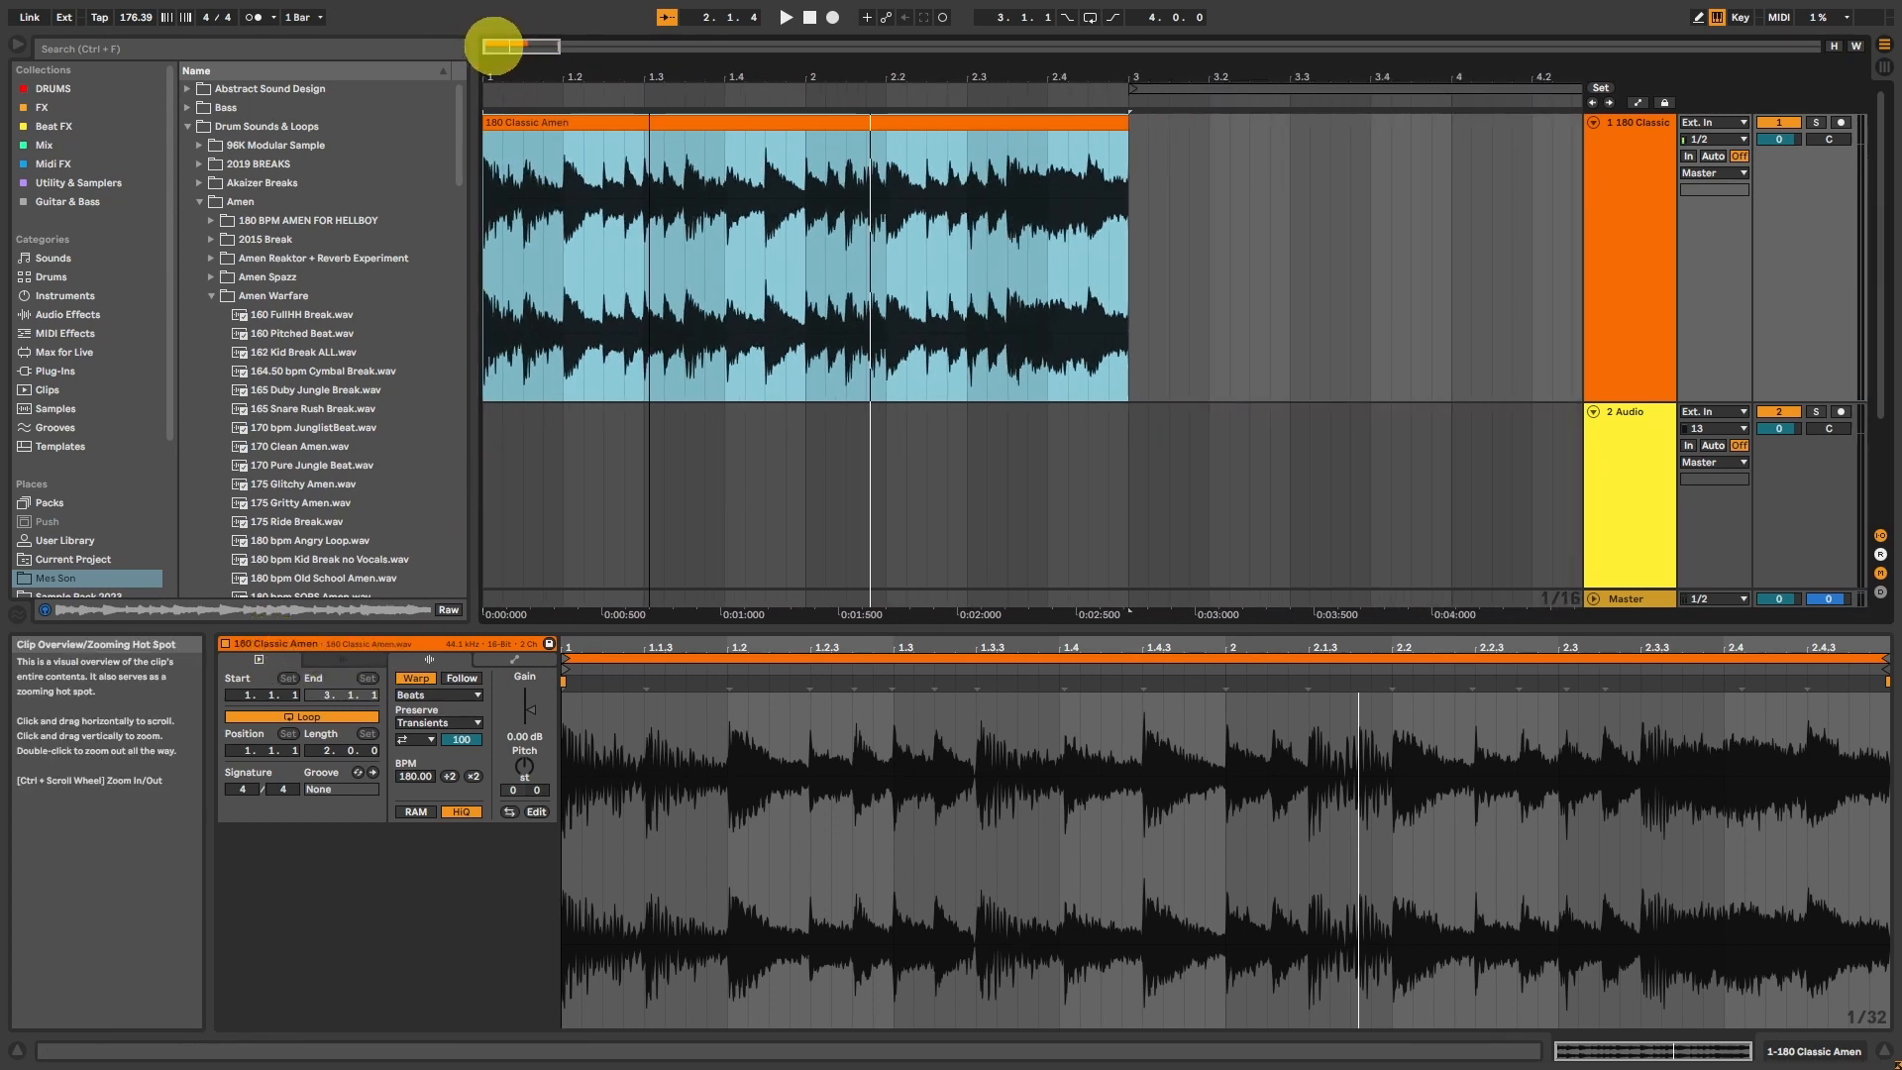
pyautogui.click(521, 211)
pyautogui.hotkey('ctrl', 'e')
pyautogui.click(563, 198)
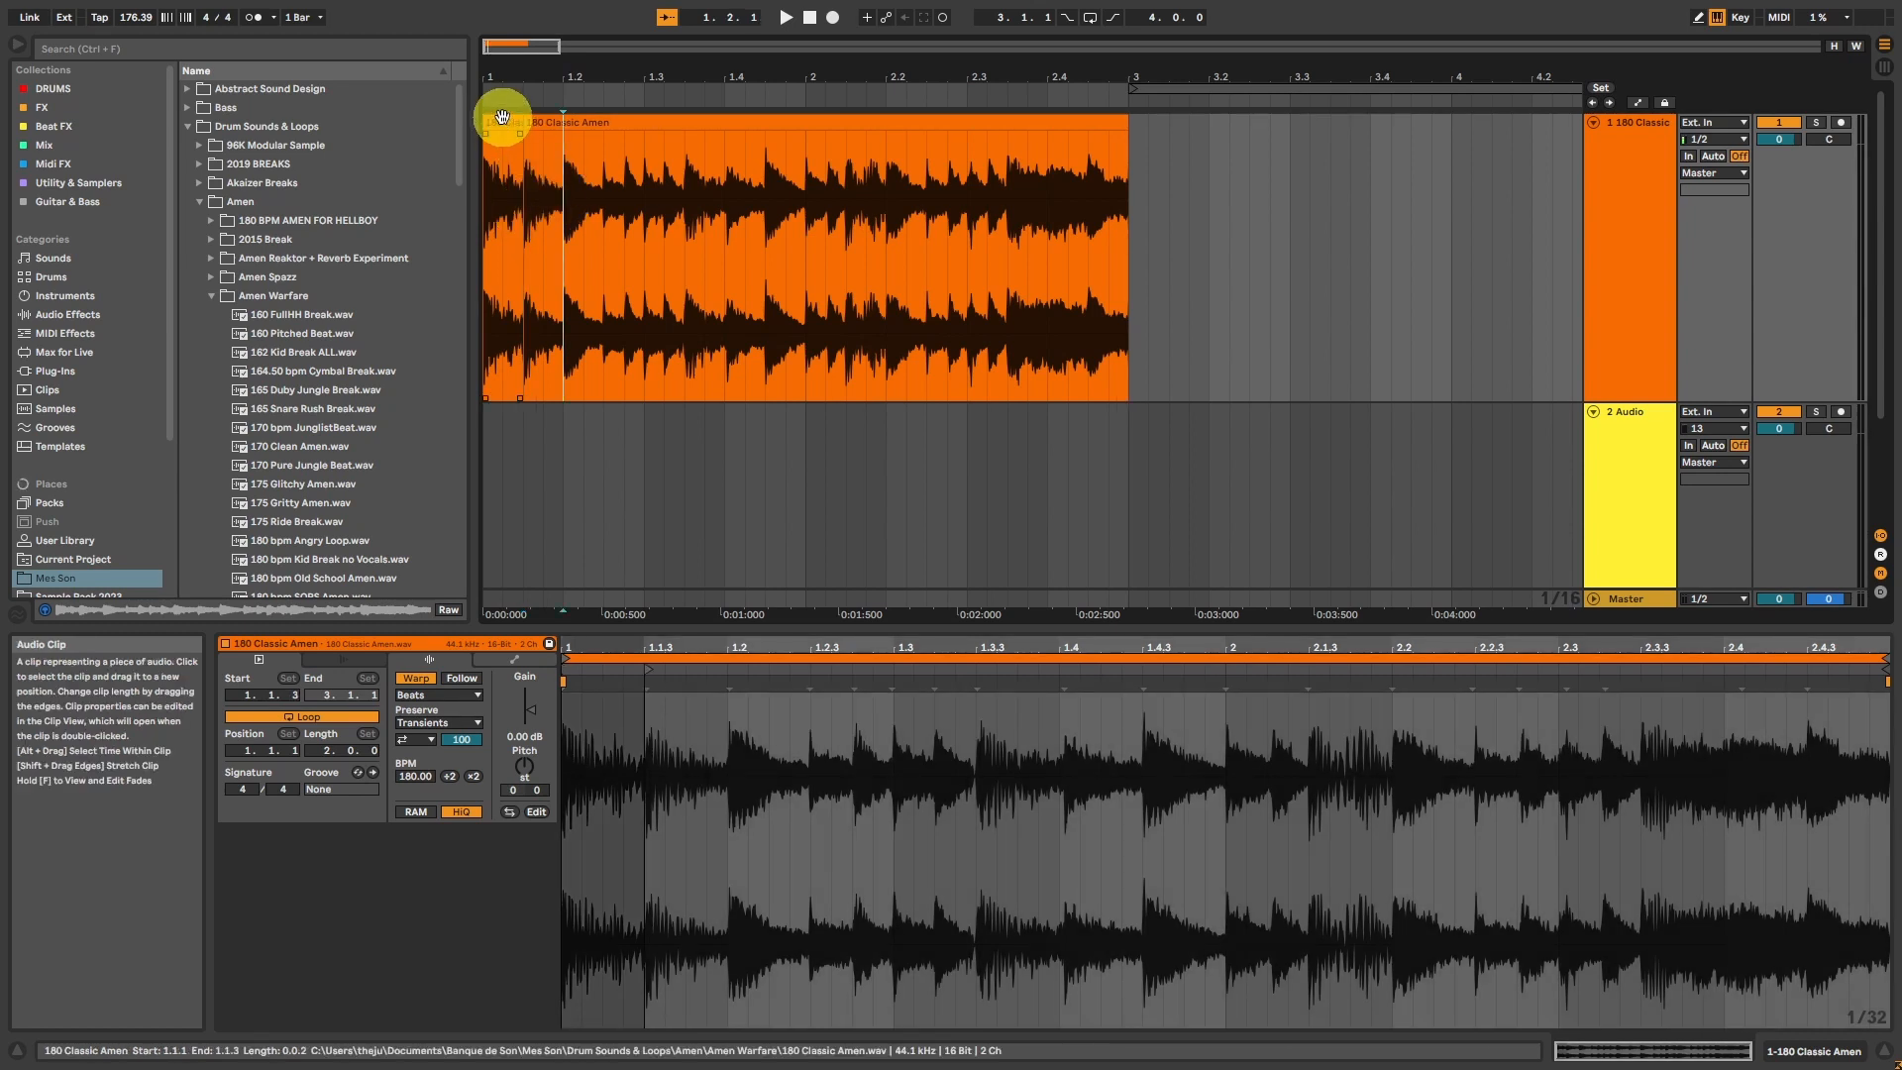
pyautogui.click(519, 158)
pyautogui.click(563, 175)
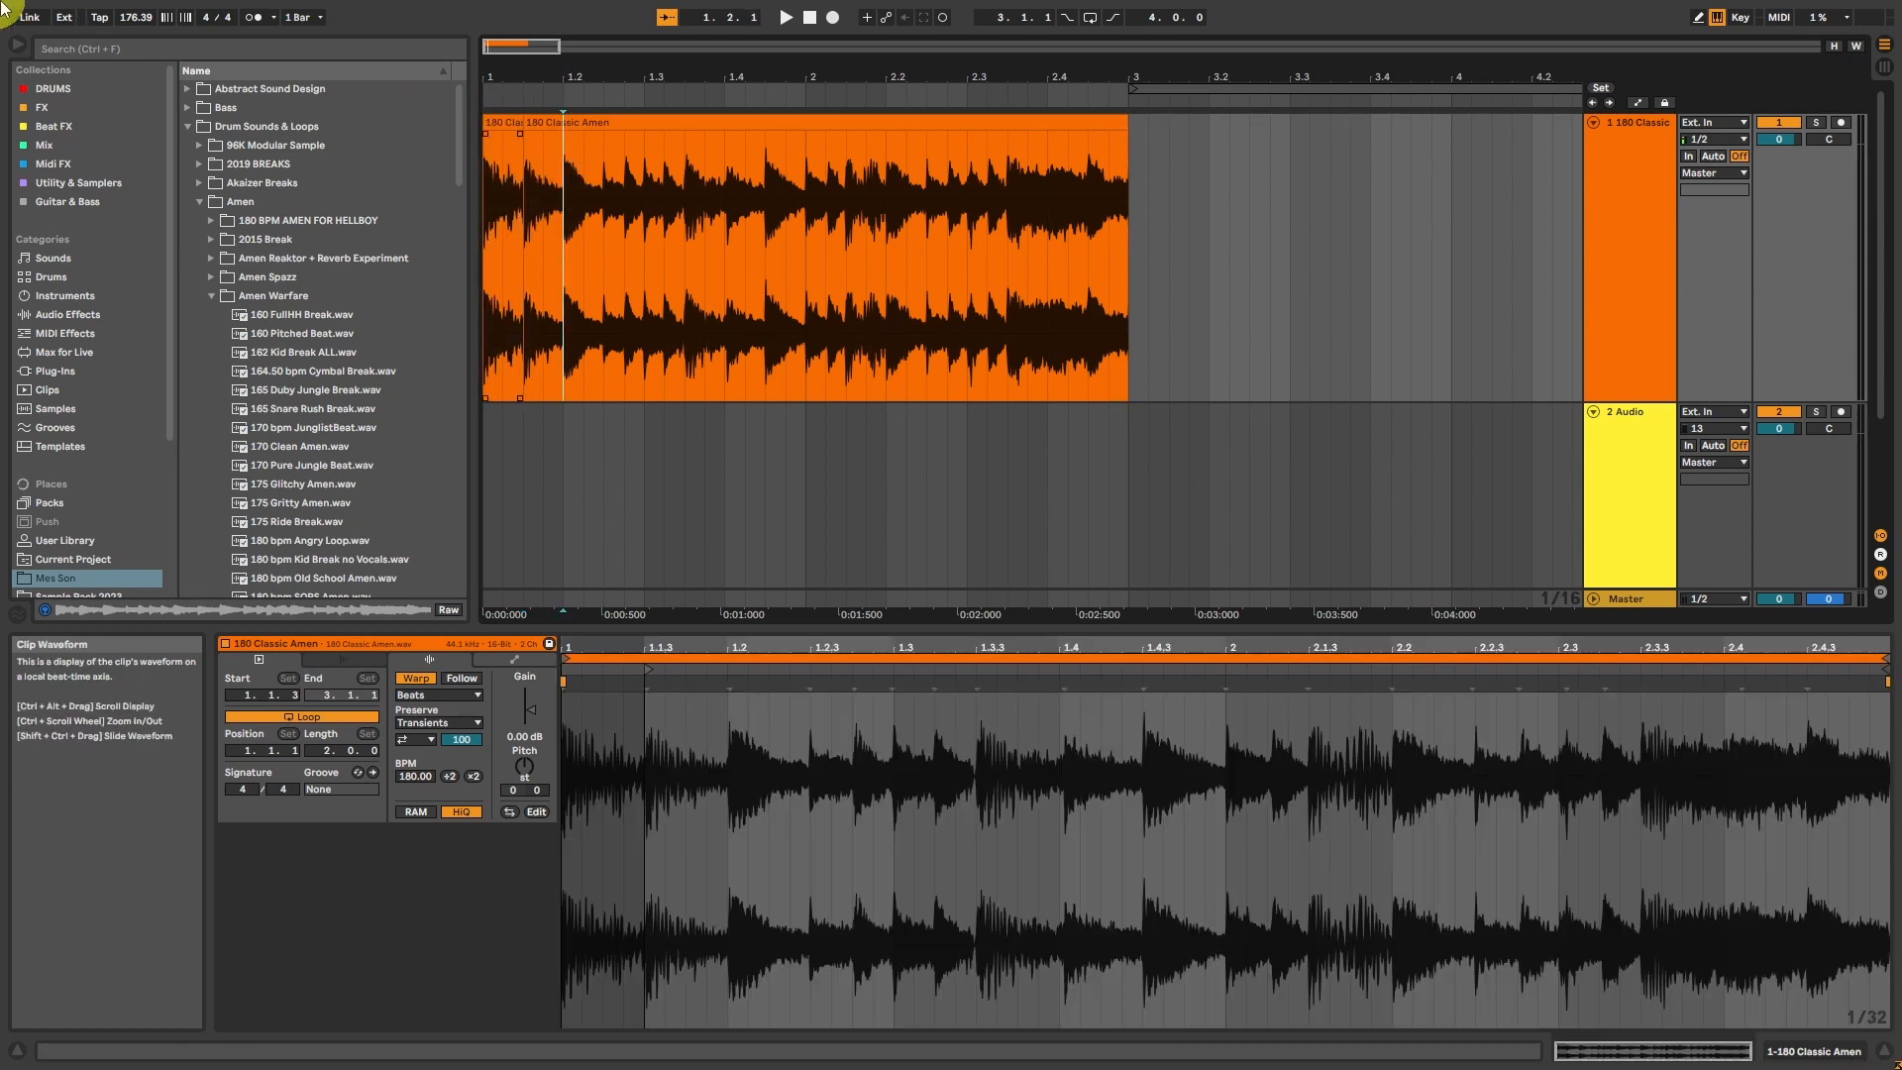
pyautogui.hotkey('ctrl', 'e')
# Step: Split the rest of the Amen clip at positions 1.2.3, 1.2.4, 1.3.1 and 1.3.2
pyautogui.click(608, 194)
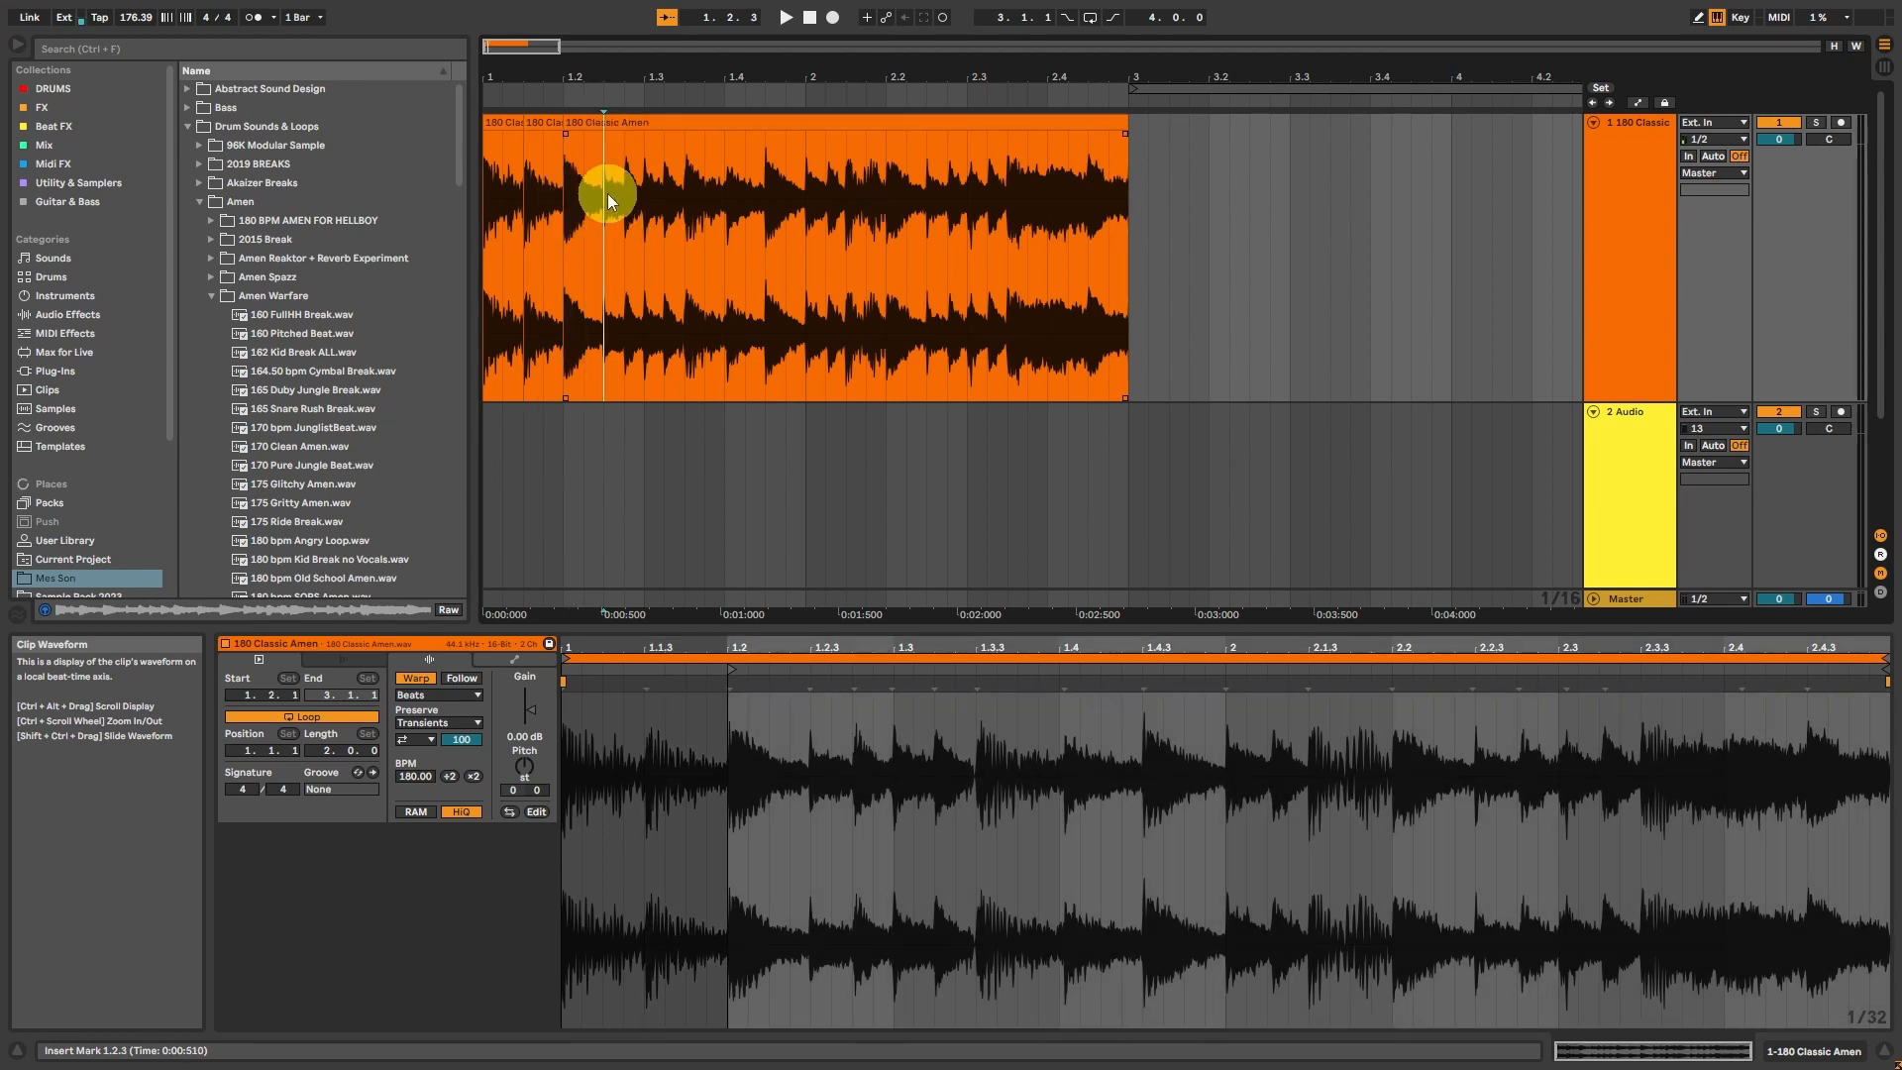
pyautogui.hotkey('ctrl', 'e')
pyautogui.click(622, 190)
pyautogui.hotkey('ctrl', 'e')
pyautogui.click(645, 188)
pyautogui.hotkey('ctrl', 'e')
pyautogui.click(663, 188)
pyautogui.hotkey('ctrl', 'e')
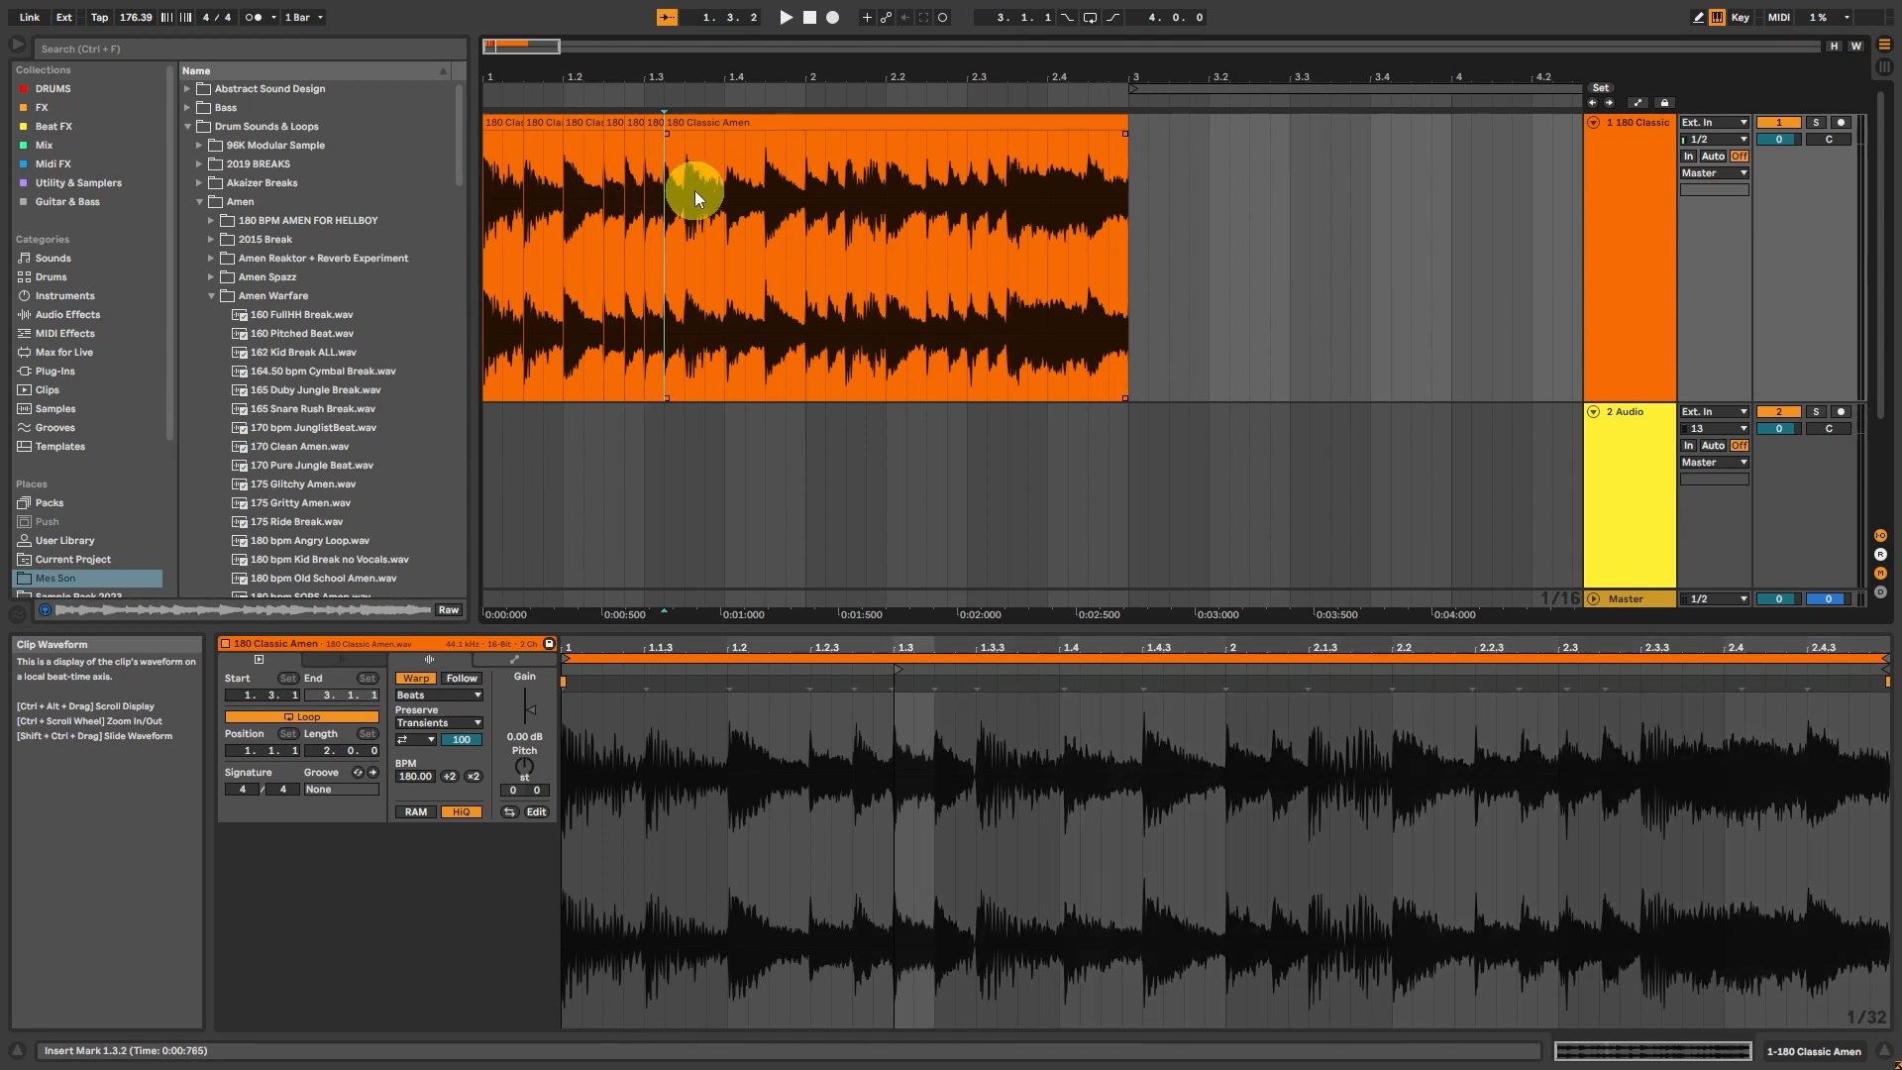
# Step: Split the Amen clip at positions 1.3.3, 1.4.1 and 1.4.3
pyautogui.click(693, 191)
pyautogui.hotkey('ctrl', 'e')
pyautogui.click(729, 189)
pyautogui.hotkey('ctrl', 'e')
pyautogui.click(772, 190)
pyautogui.hotkey('ctrl', 'e')
# Step: Split the Amen clip on the hits at positions 2.1.1, 2.1.2, 2.1.3, 2.1.4 and 2.2.1
pyautogui.click(810, 192)
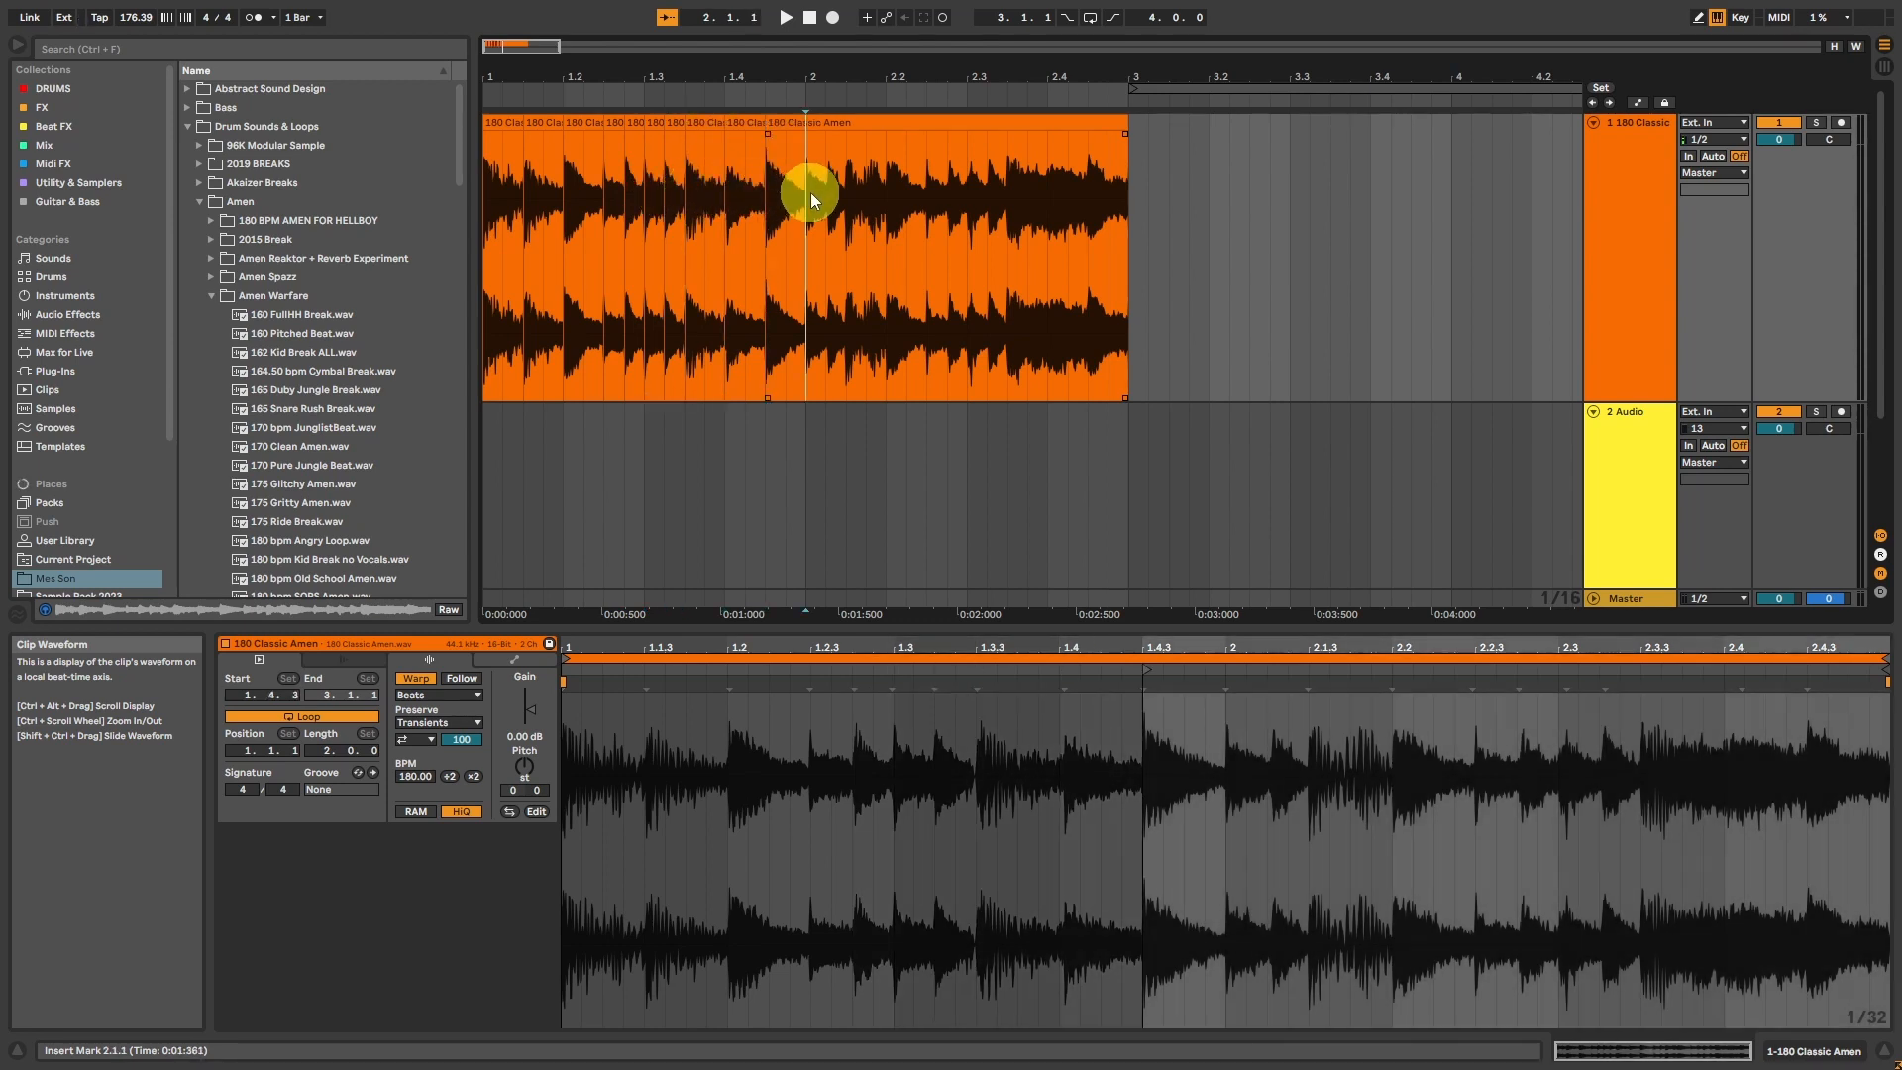
pyautogui.hotkey('ctrl', 'e')
pyautogui.click(833, 193)
pyautogui.hotkey('ctrl', 'e')
pyautogui.click(854, 194)
pyautogui.hotkey('ctrl', 'e')
pyautogui.click(874, 193)
pyautogui.click(890, 188)
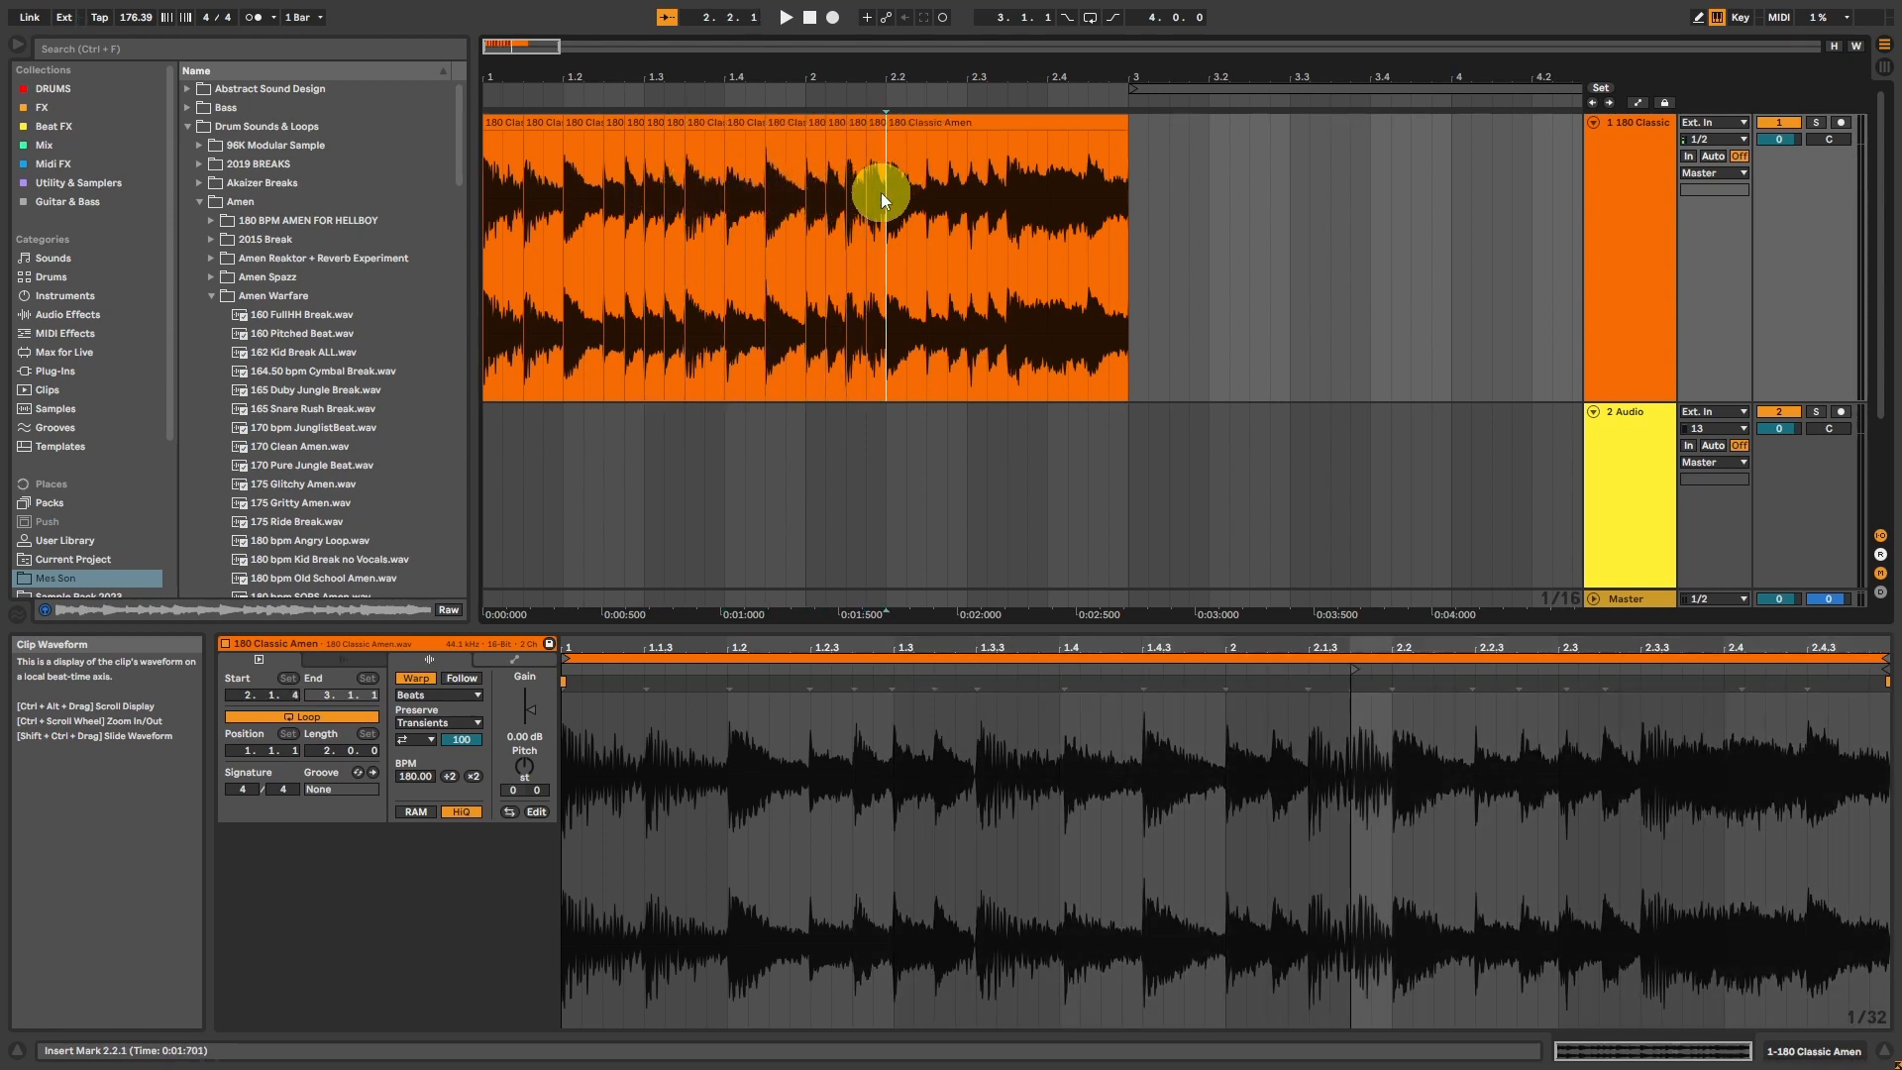
pyautogui.hotkey('ctrl', 'e')
# Step: Split the Amen clip at positions 2.2.3, 2.2.4 and 2.3.1
pyautogui.click(931, 176)
pyautogui.hotkey('ctrl', 'e')
pyautogui.click(961, 178)
pyautogui.hotkey('ctrl', 'e')
pyautogui.click(967, 180)
pyautogui.hotkey('ctrl', 'e')
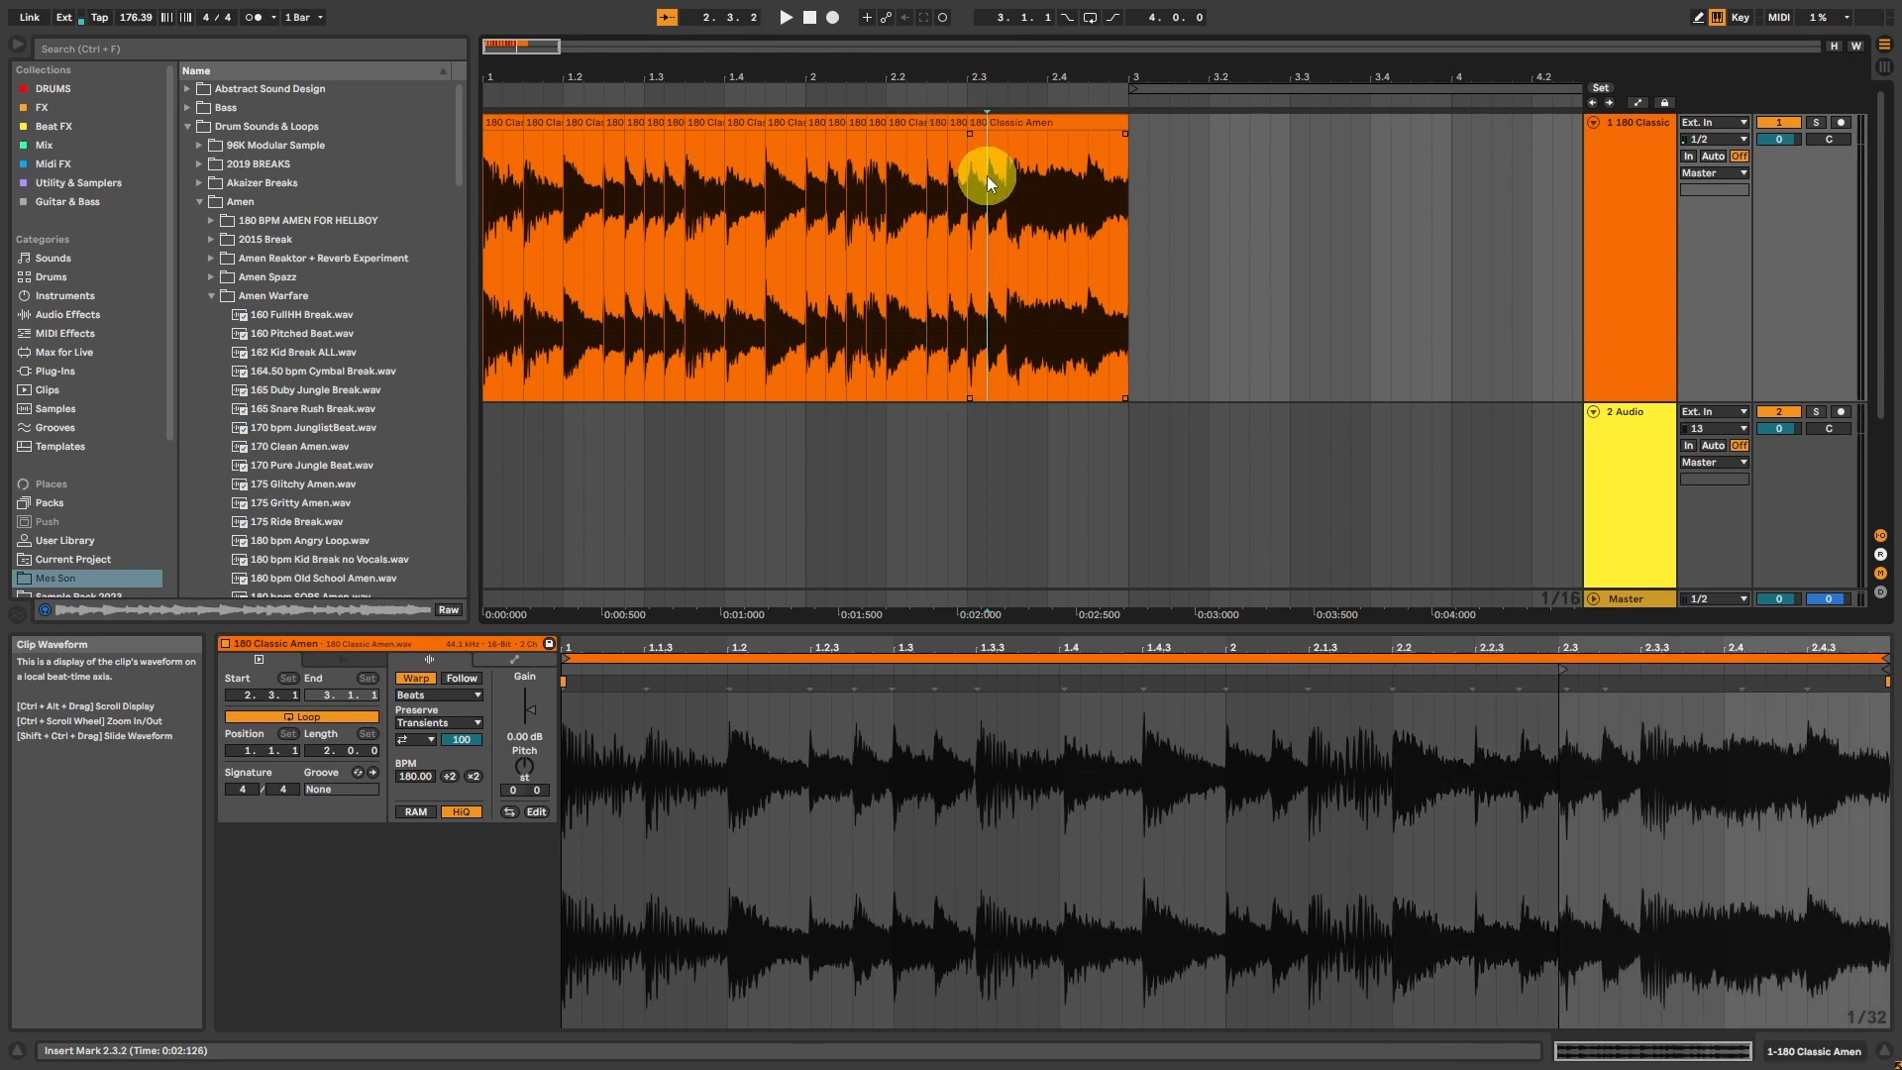
# Step: Make the last splits in the Amen clip at positions 2.3.2, 2.3.3 and 2.4.3
pyautogui.click(987, 176)
pyautogui.hotkey('ctrl', 'e')
pyautogui.click(1005, 174)
pyautogui.hotkey('ctrl', 'e')
pyautogui.moveTo(1066, 171); pyautogui.dragTo(1089, 176)
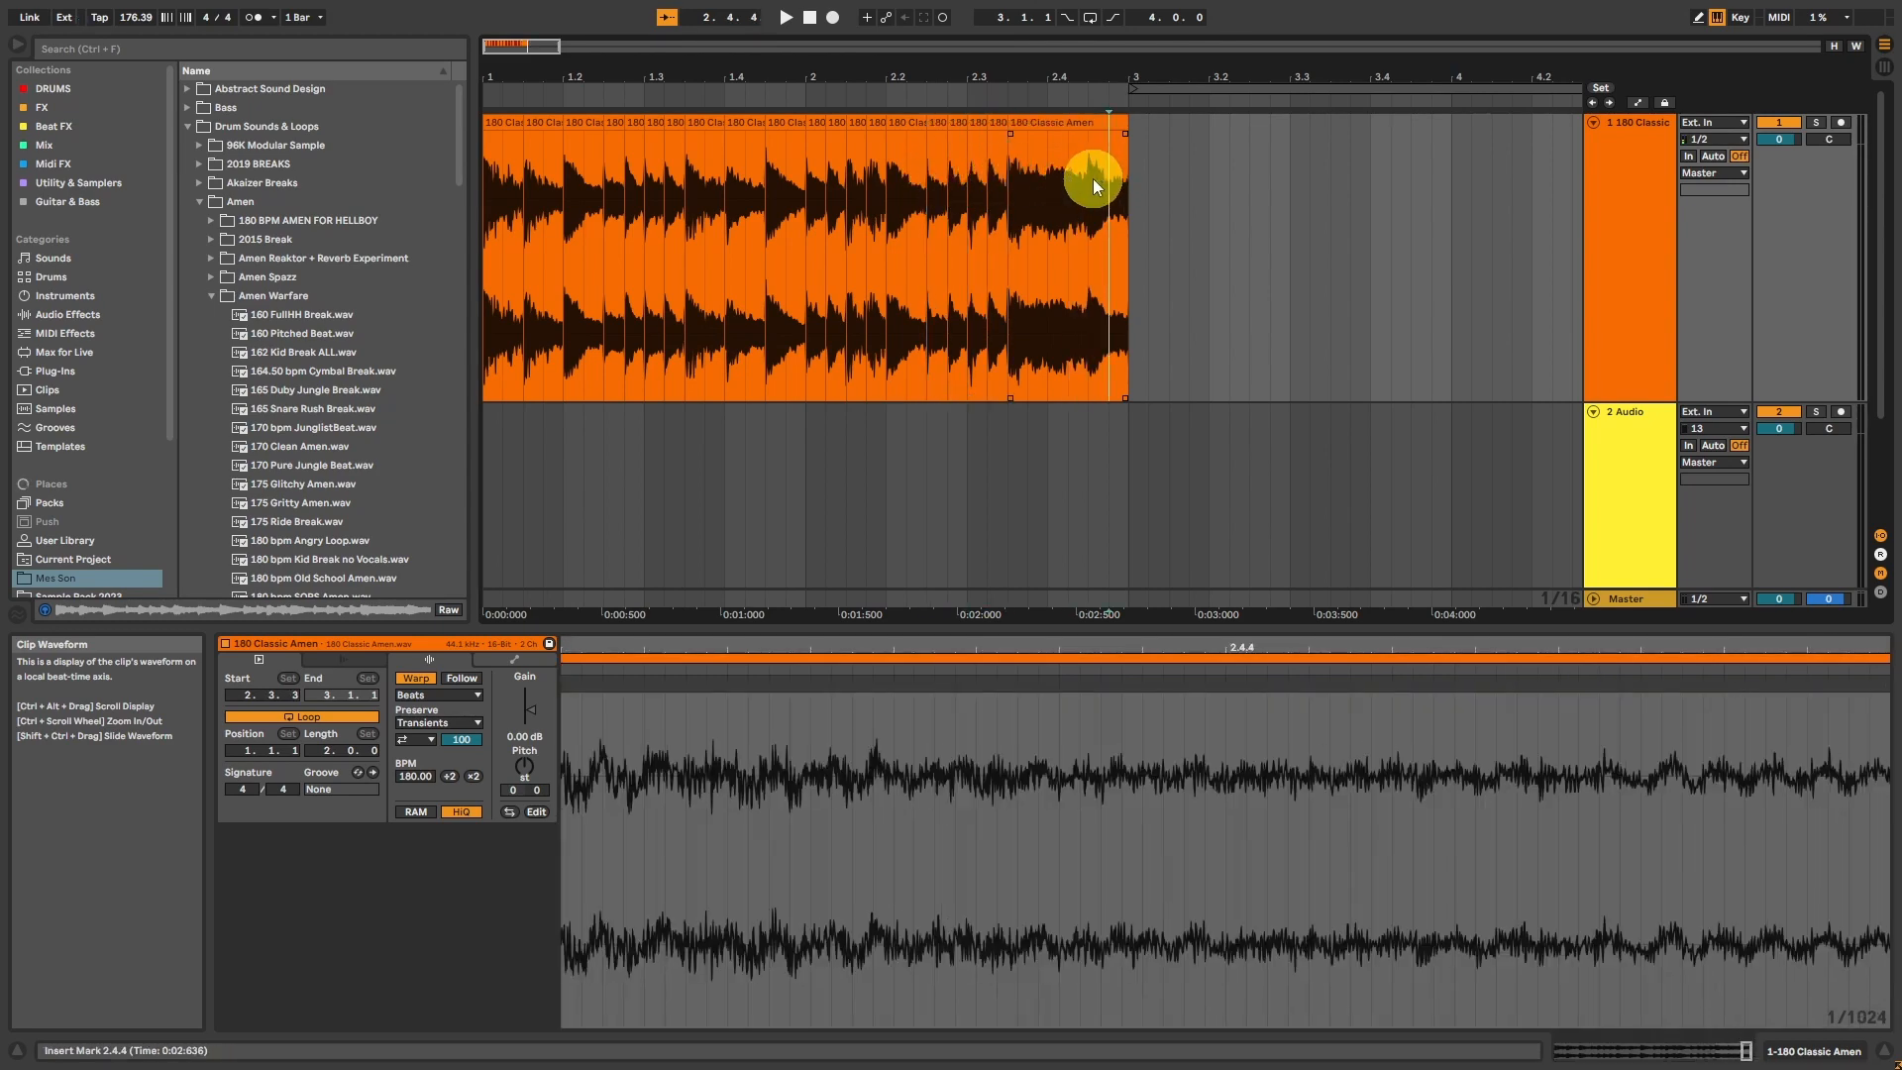
pyautogui.click(1092, 178)
pyautogui.hotkey('ctrl', 'e')
# Step: Select all the Amen slices, turn off Warp for them and play the sliced break
pyautogui.hotkey('ctrl', 'a')
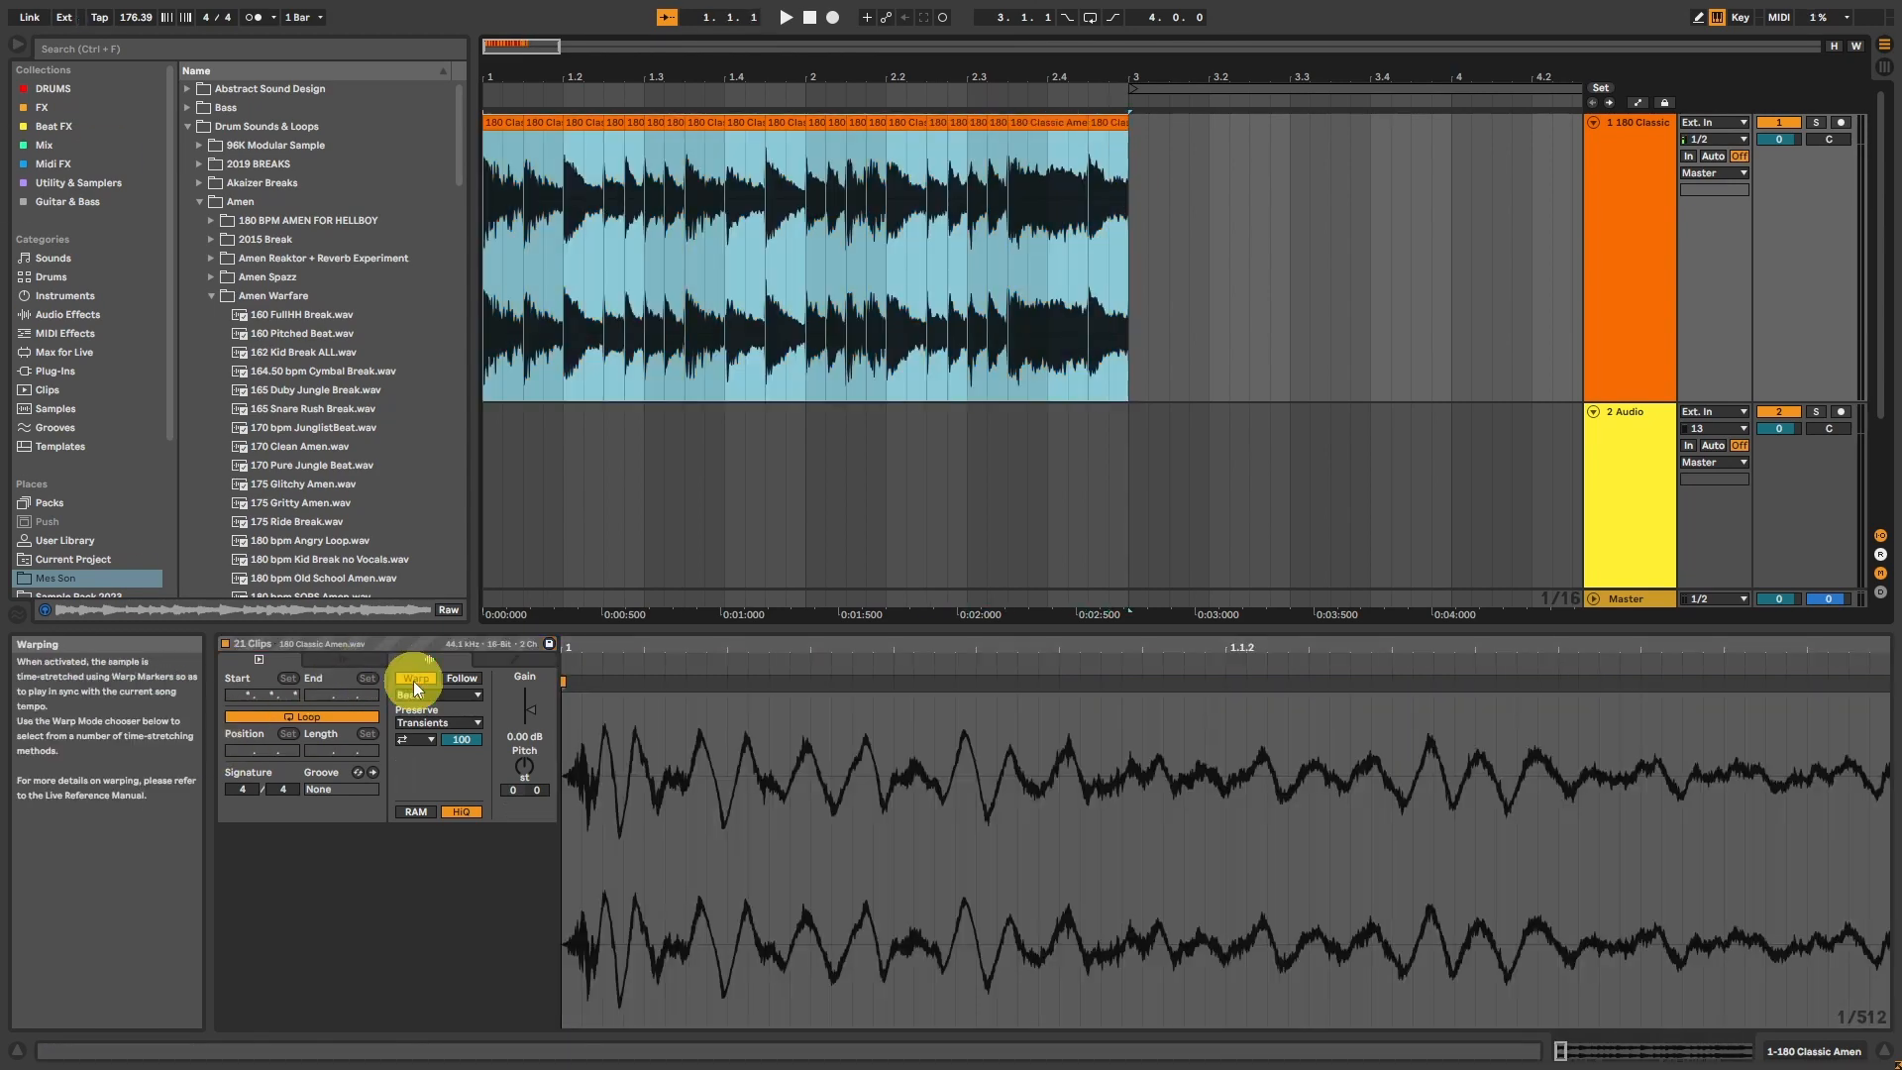
pyautogui.click(415, 679)
pyautogui.moveTo(497, 44); pyautogui.dragTo(489, 43)
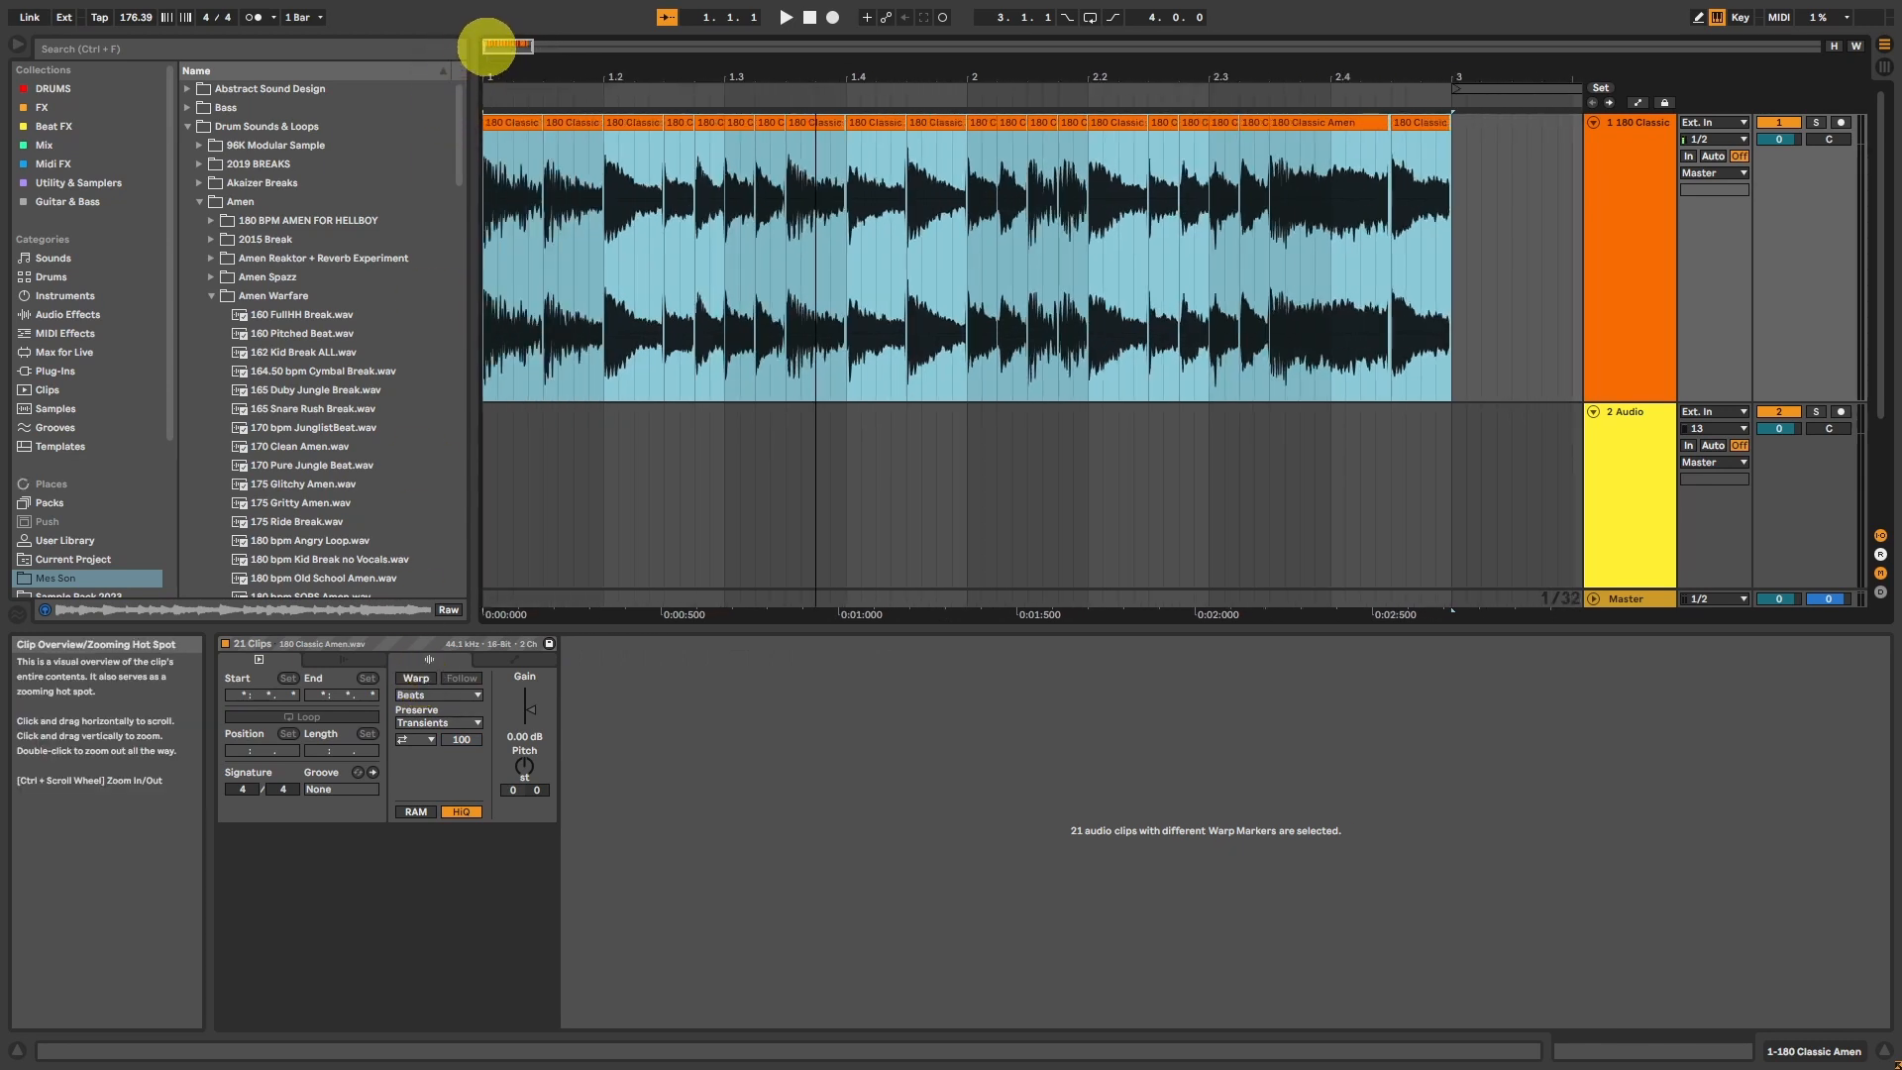
pyautogui.press('space')
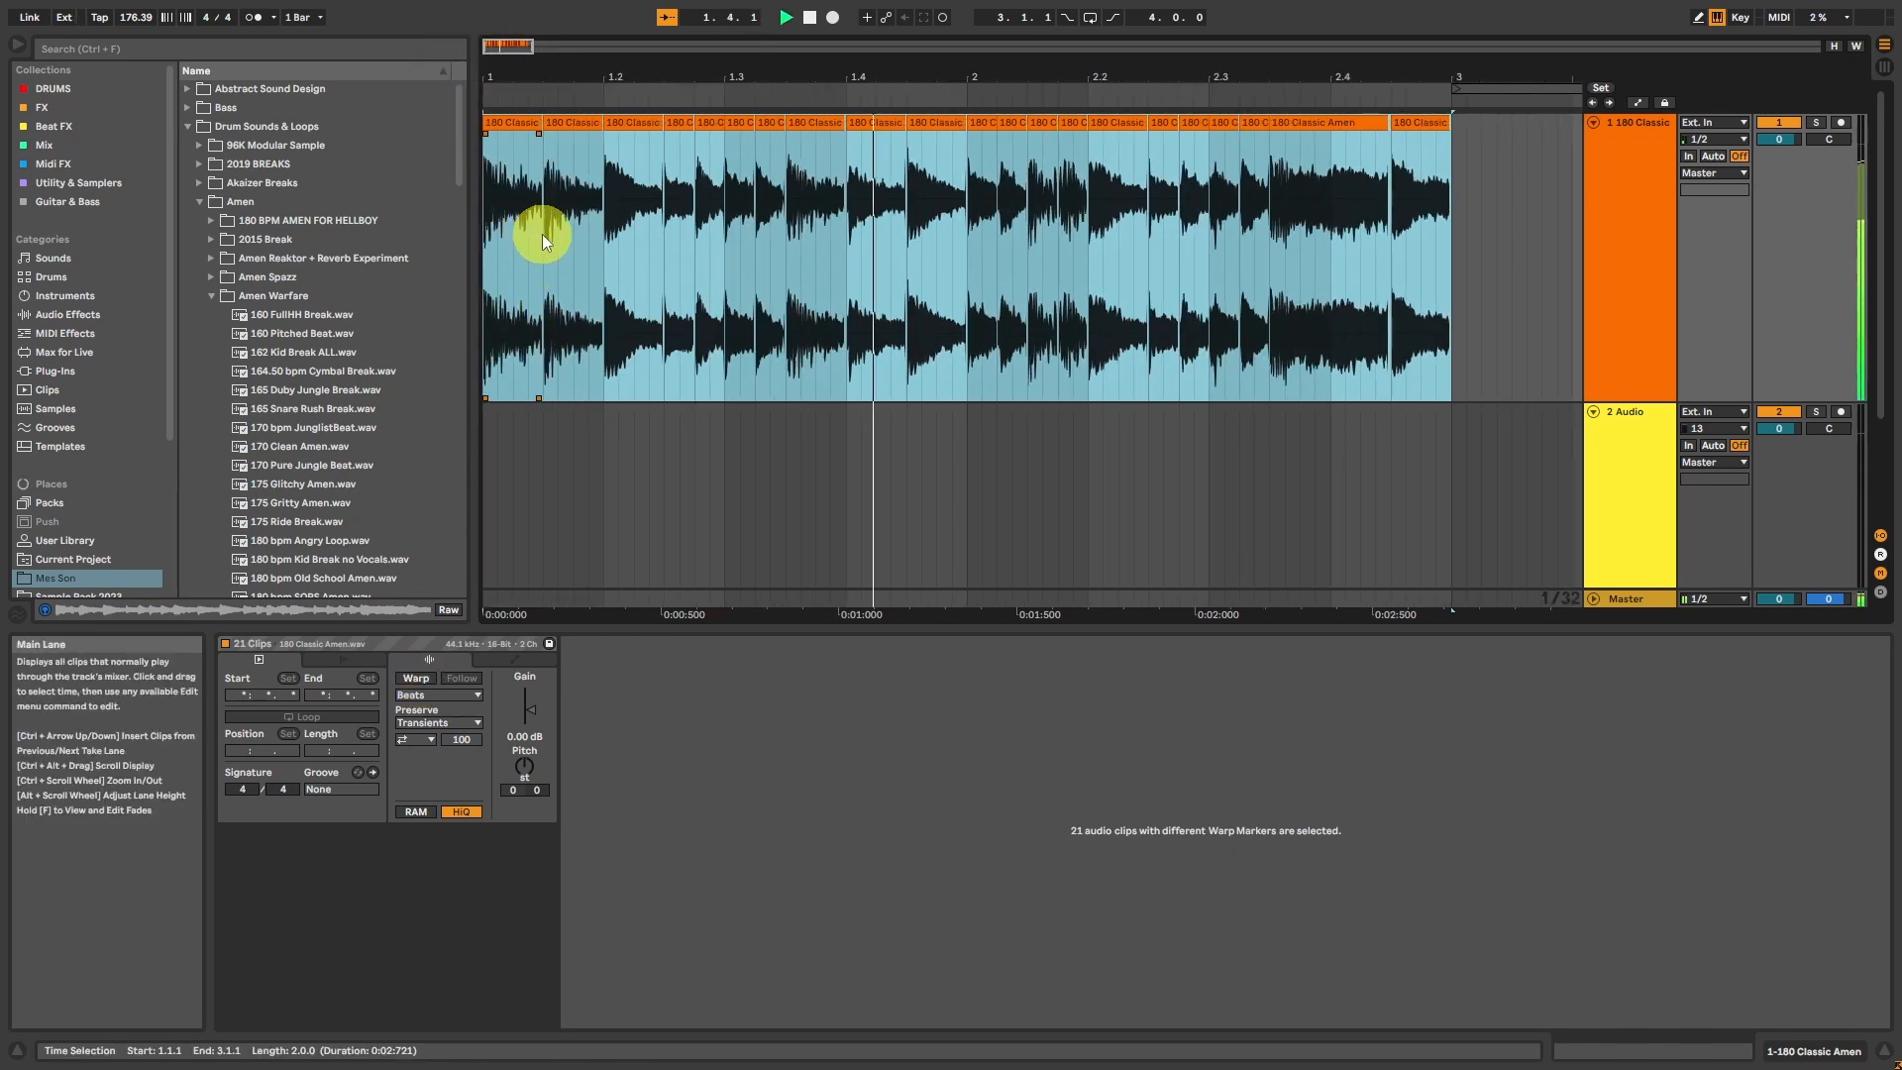
# Step: Set the project tempo to 137 BPM and play the unwarped slices
pyautogui.click(126, 19)
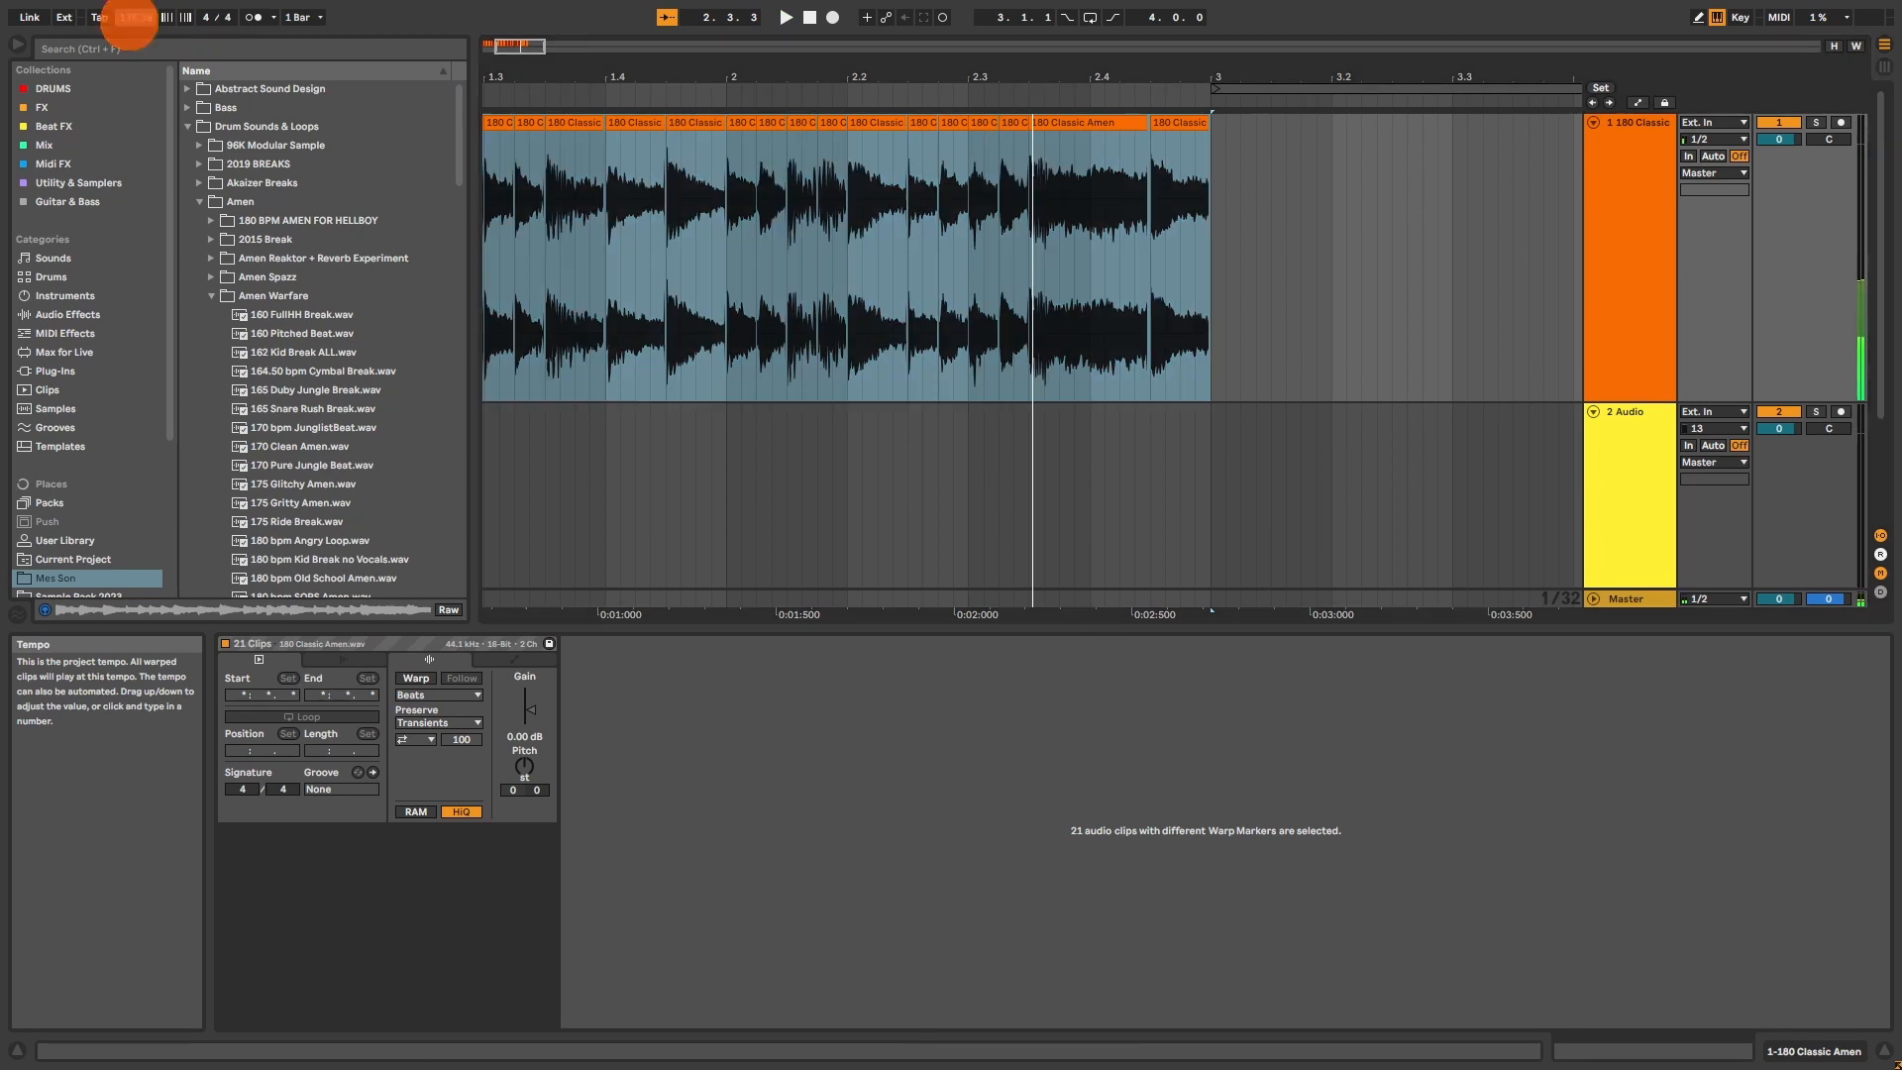
pyautogui.write('137')
pyautogui.press('Return')
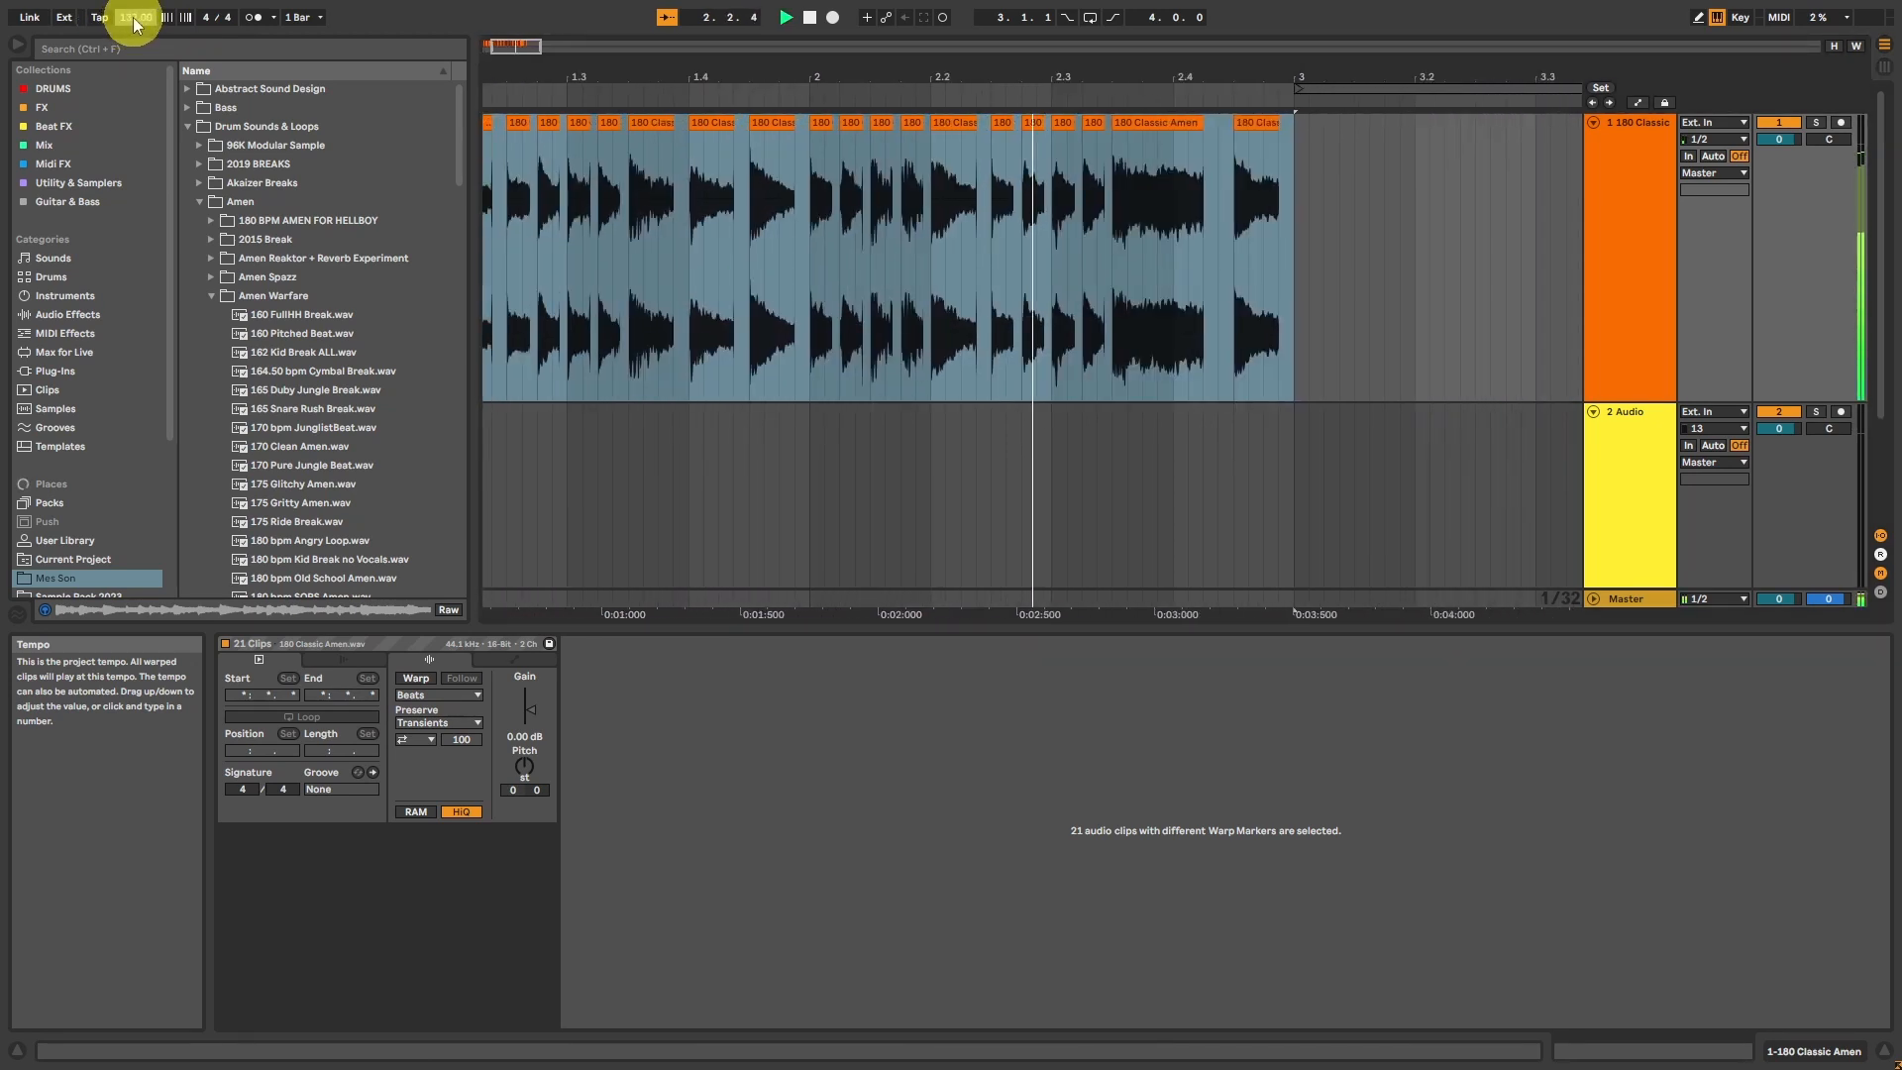
pyautogui.press('space')
# Step: Raise the project tempo to 189.10 BPM and play the slices
pyautogui.moveTo(134, 18); pyautogui.dragTo(133, 12)
pyautogui.press('space')
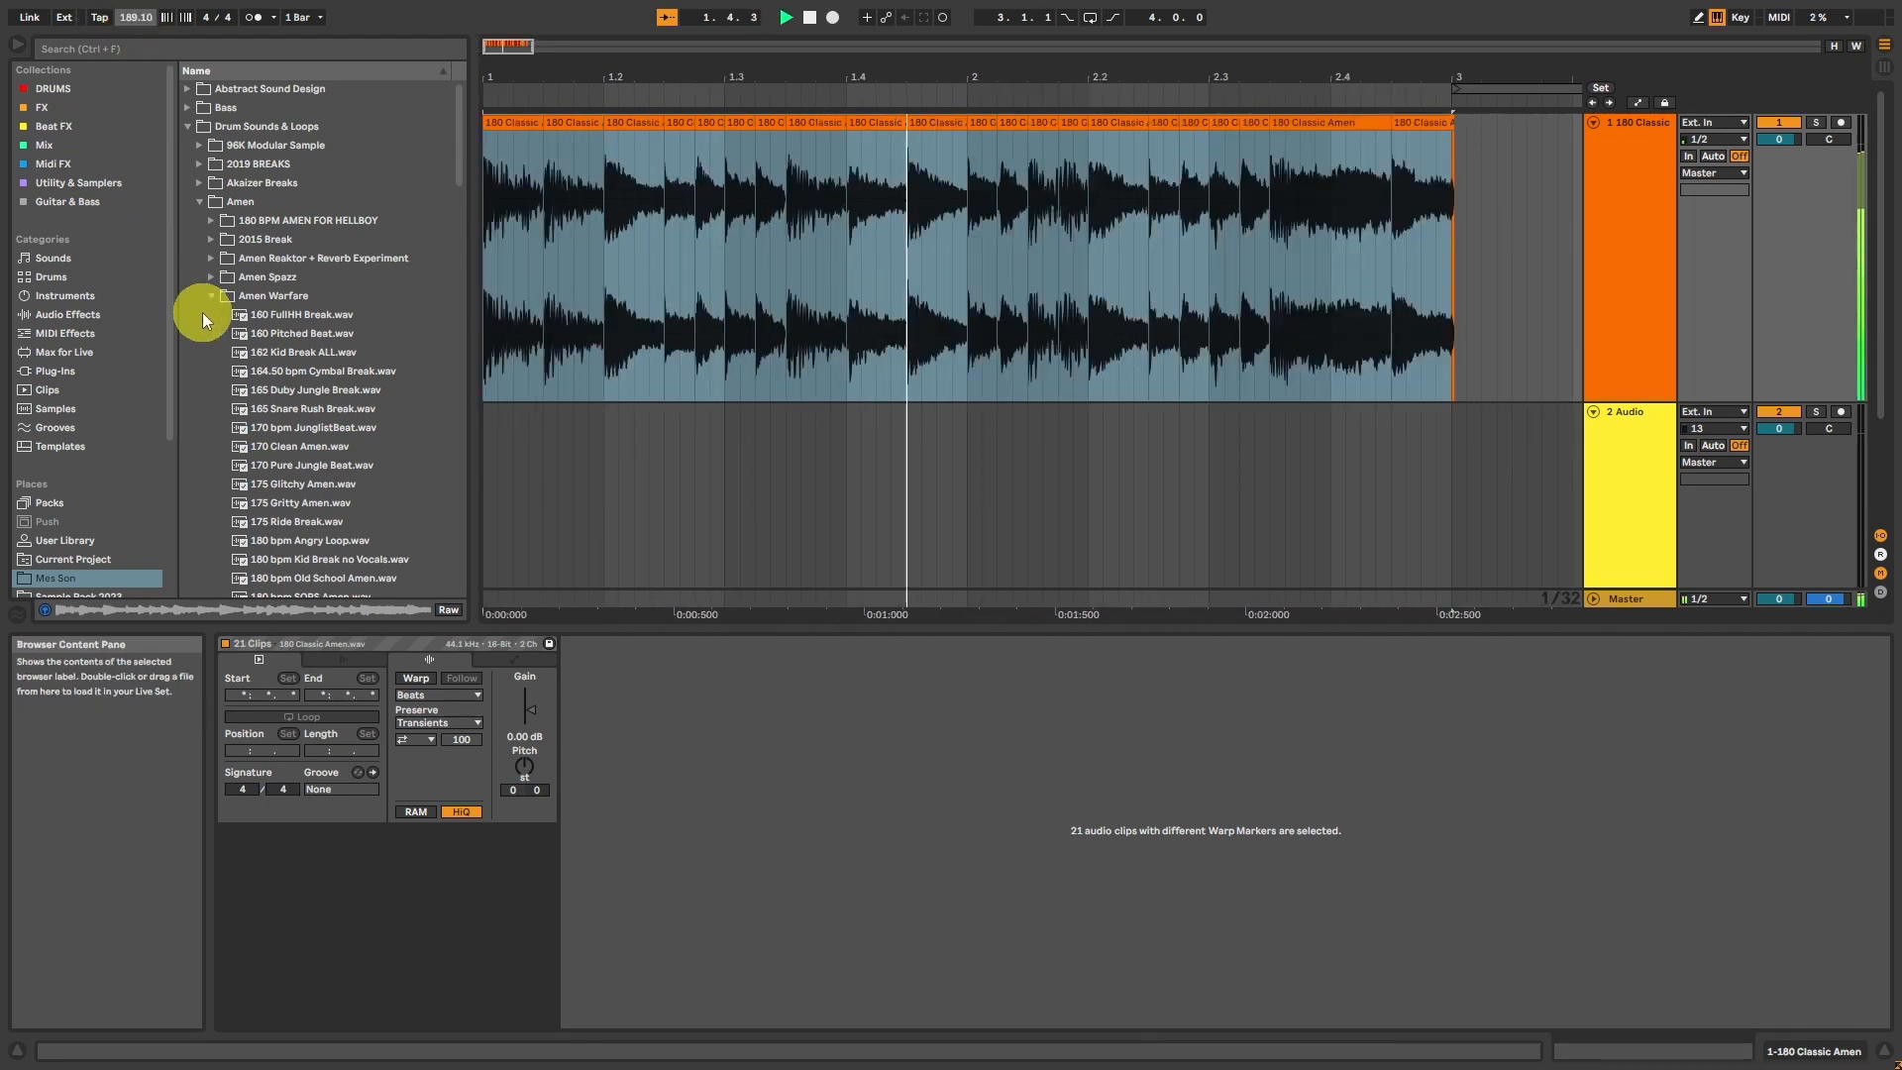
pyautogui.press('space')
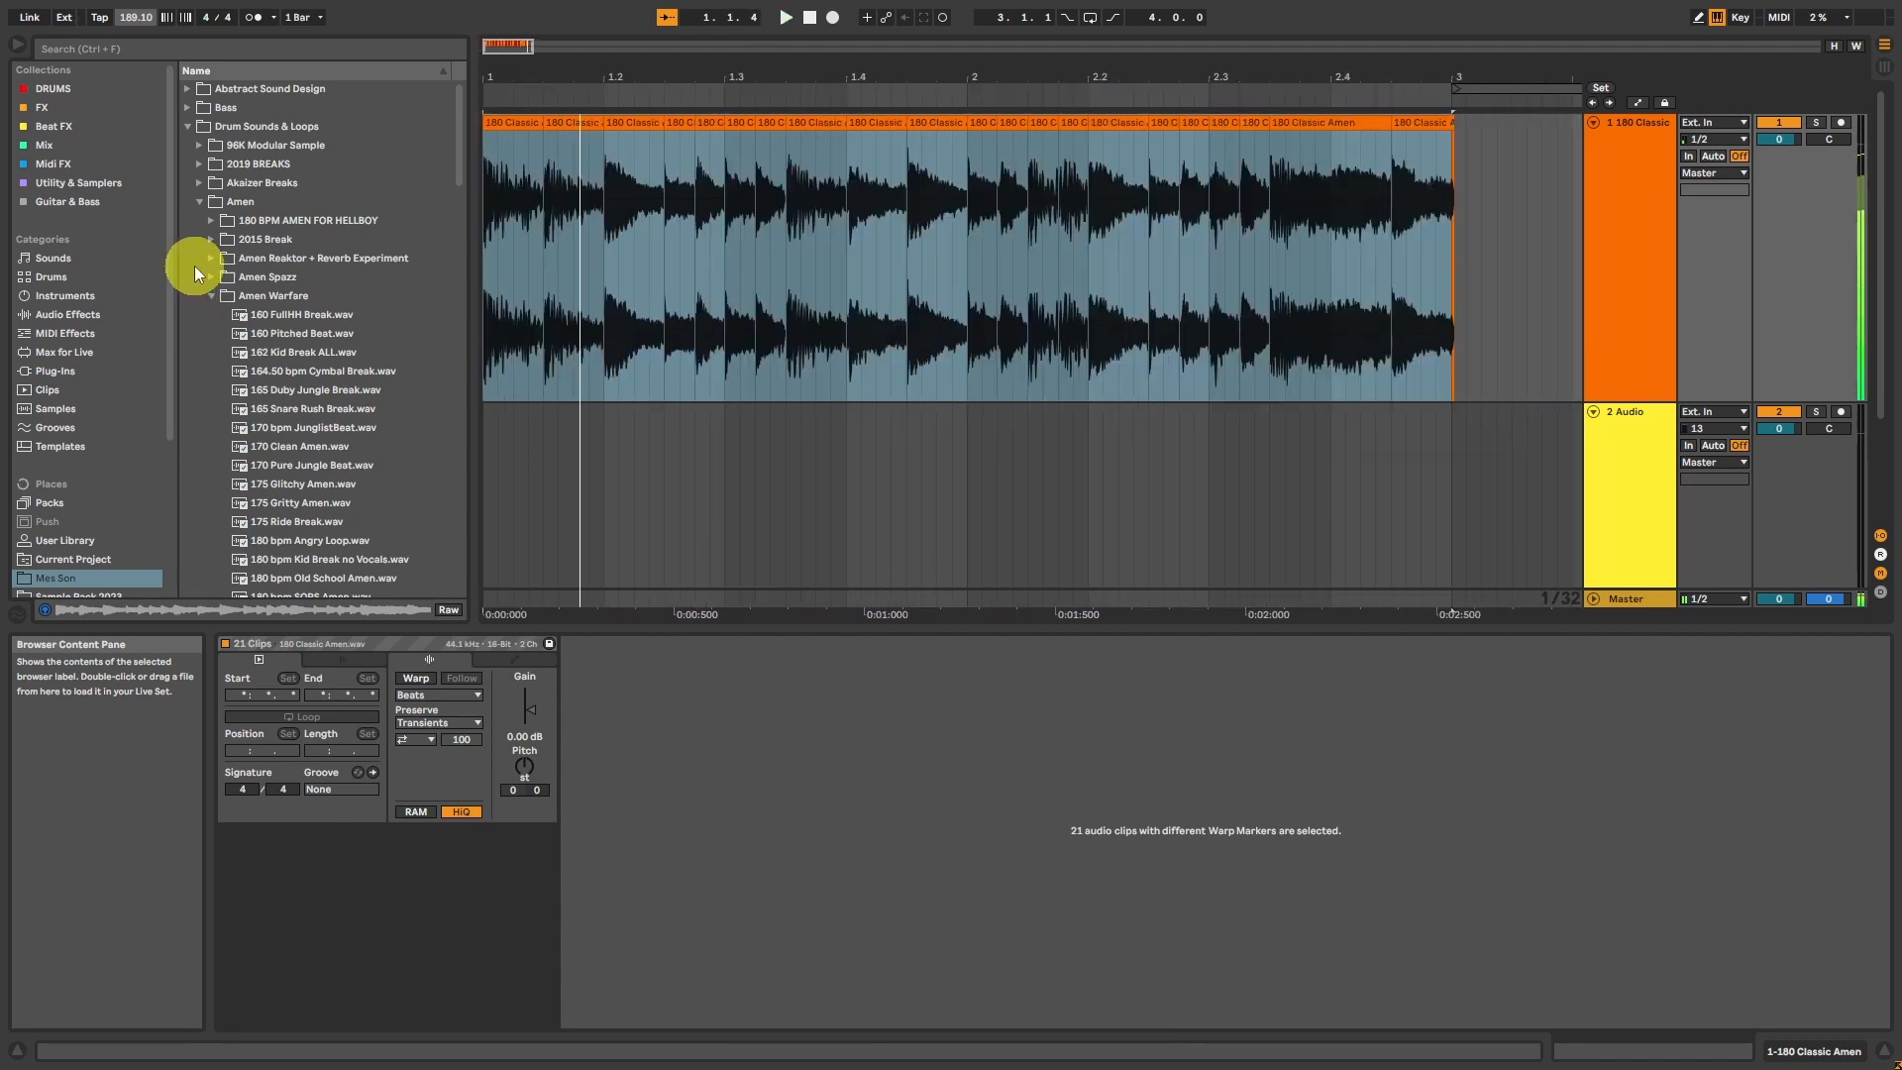
# Step: Lower the project tempo to 153 BPM and play the slices
pyautogui.moveTo(140, 24); pyautogui.dragTo(140, 52)
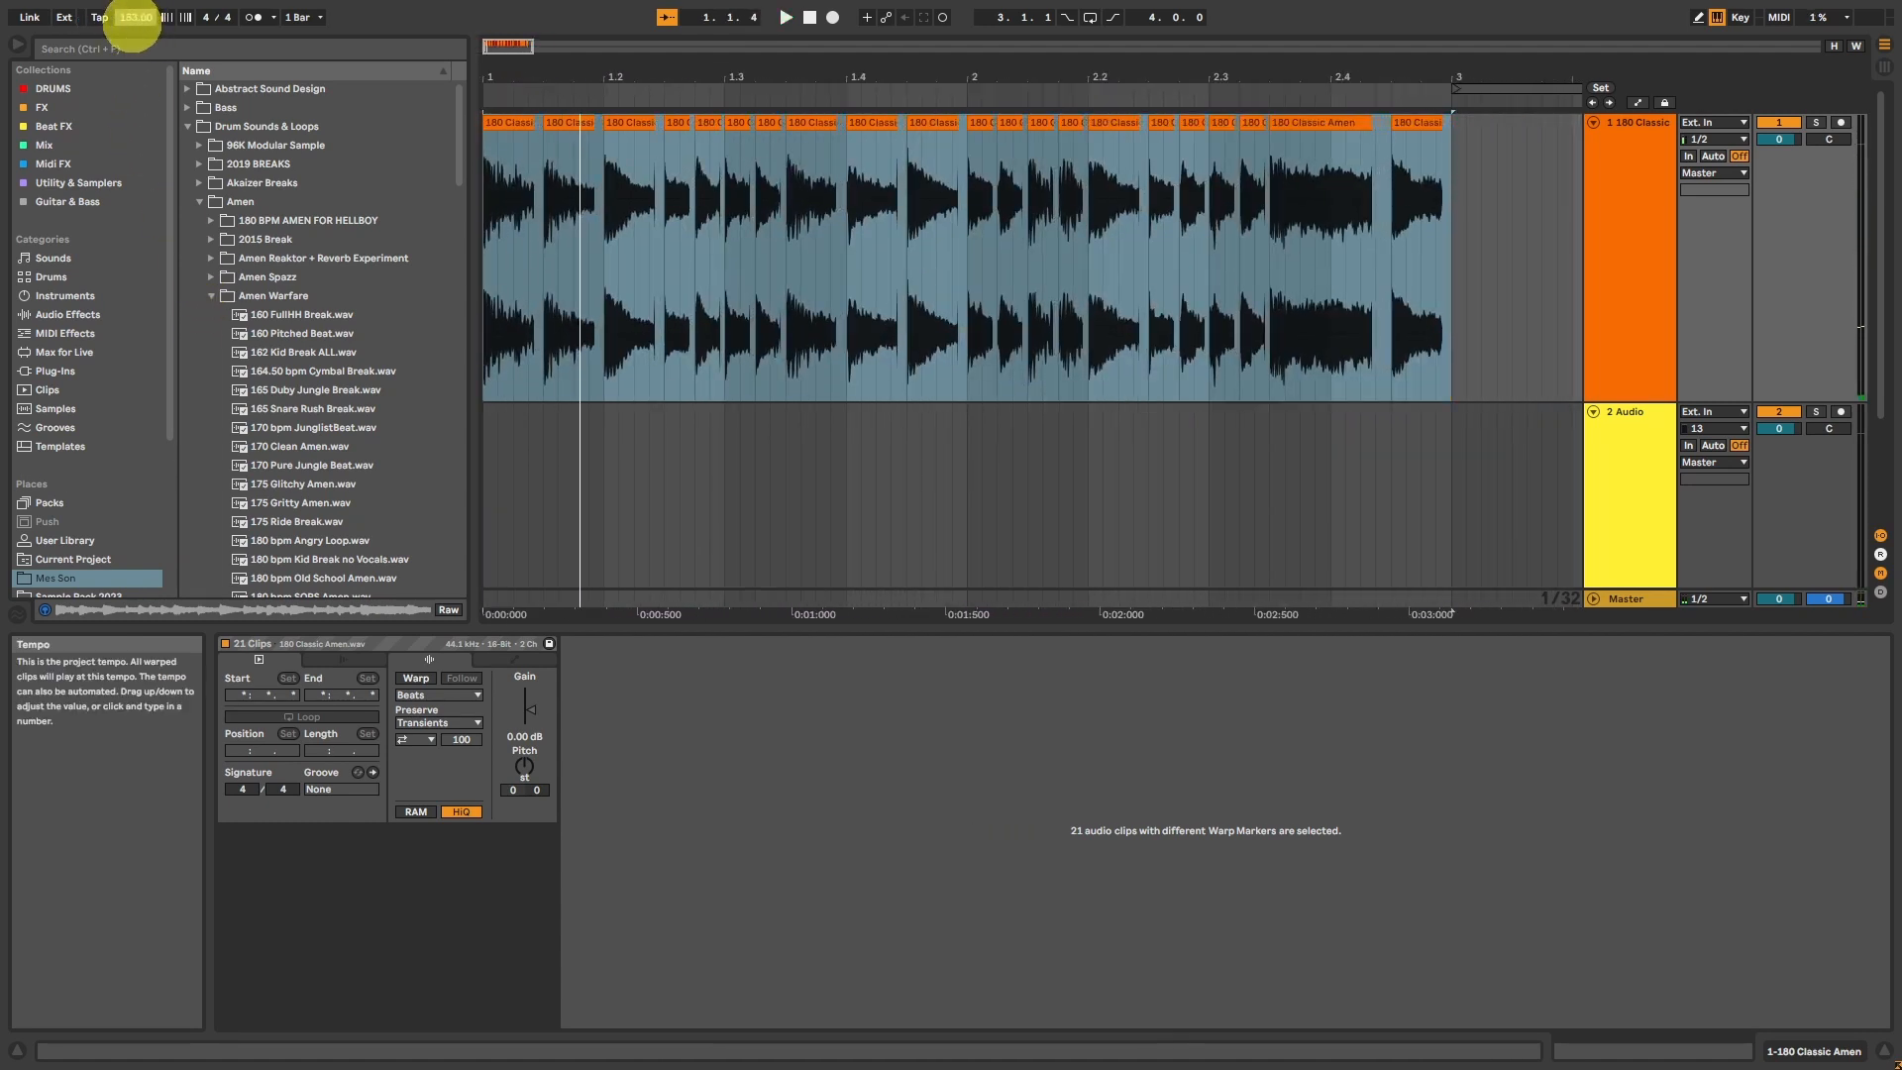
pyautogui.press('space')
pyautogui.press('space')
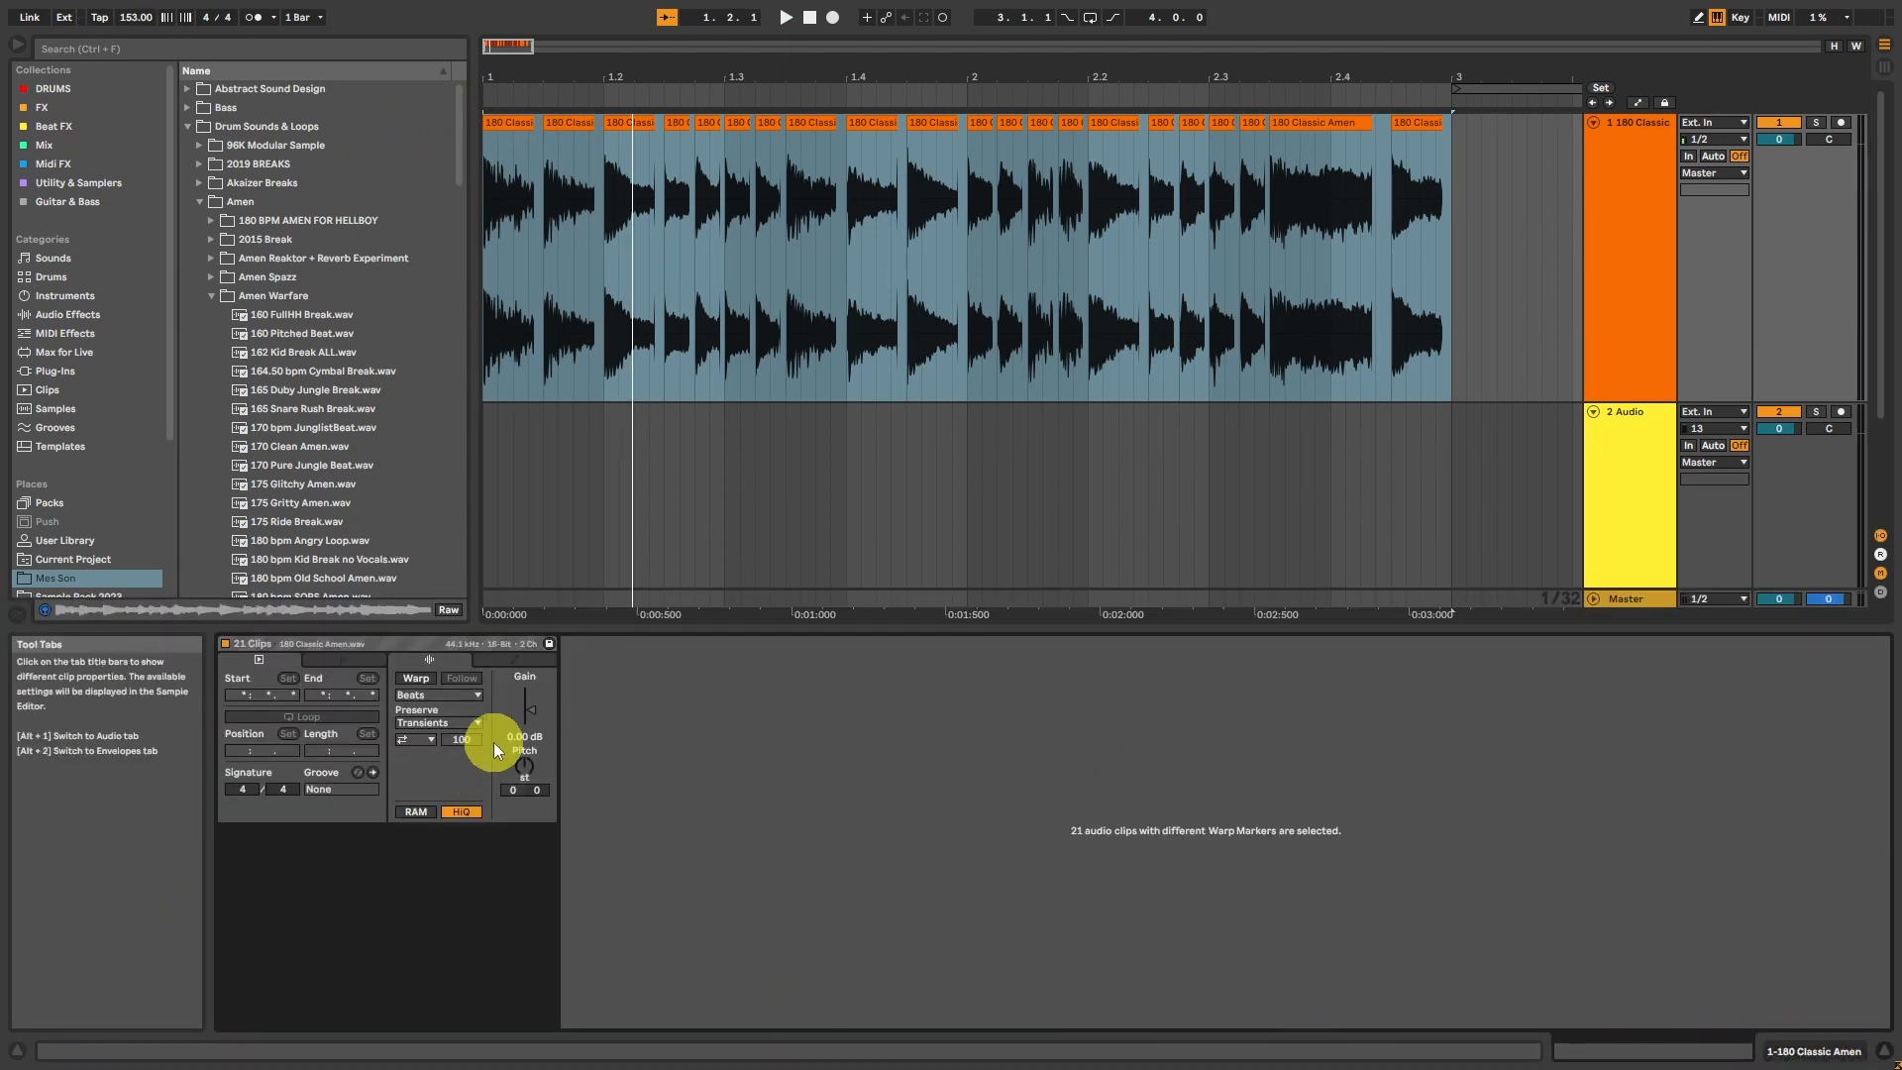
# Step: Transpose all the Amen slices to -4 semitones and play them back
pyautogui.moveTo(524, 766); pyautogui.dragTo(525, 778)
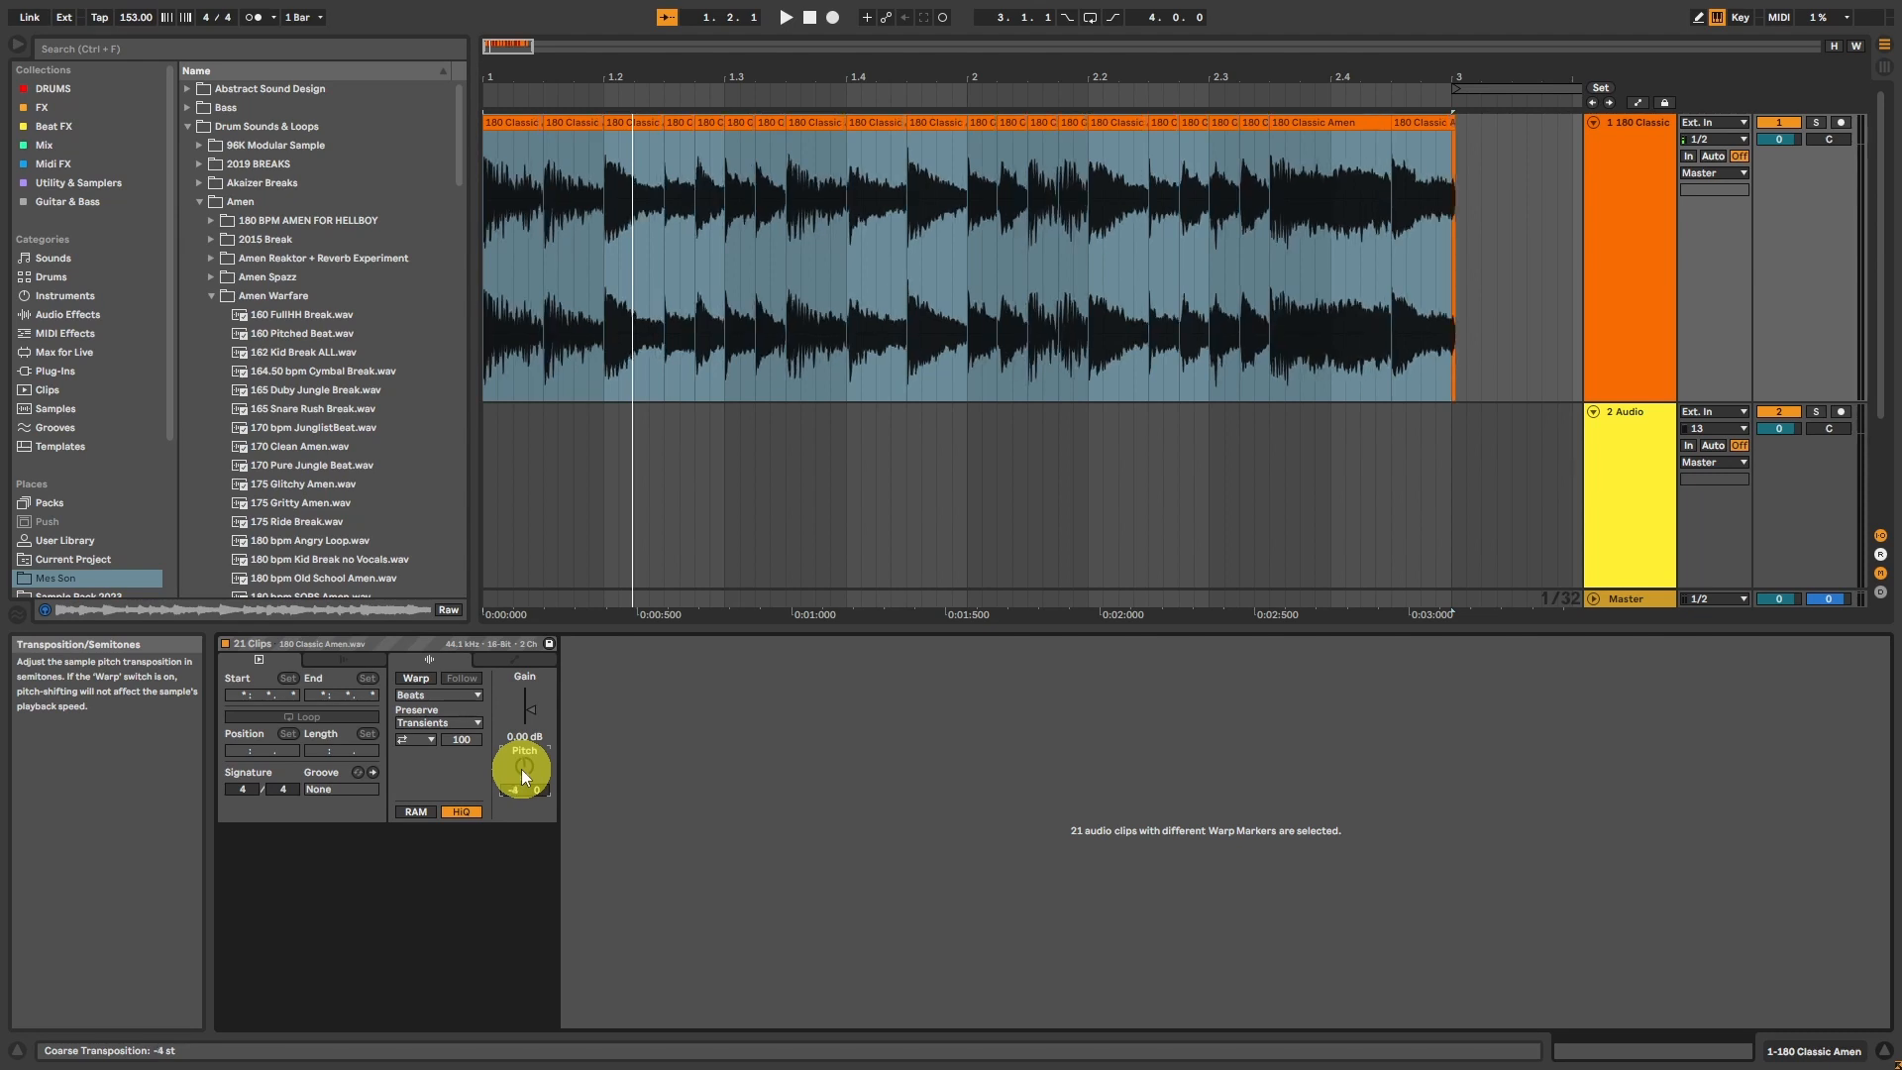
pyautogui.press('space')
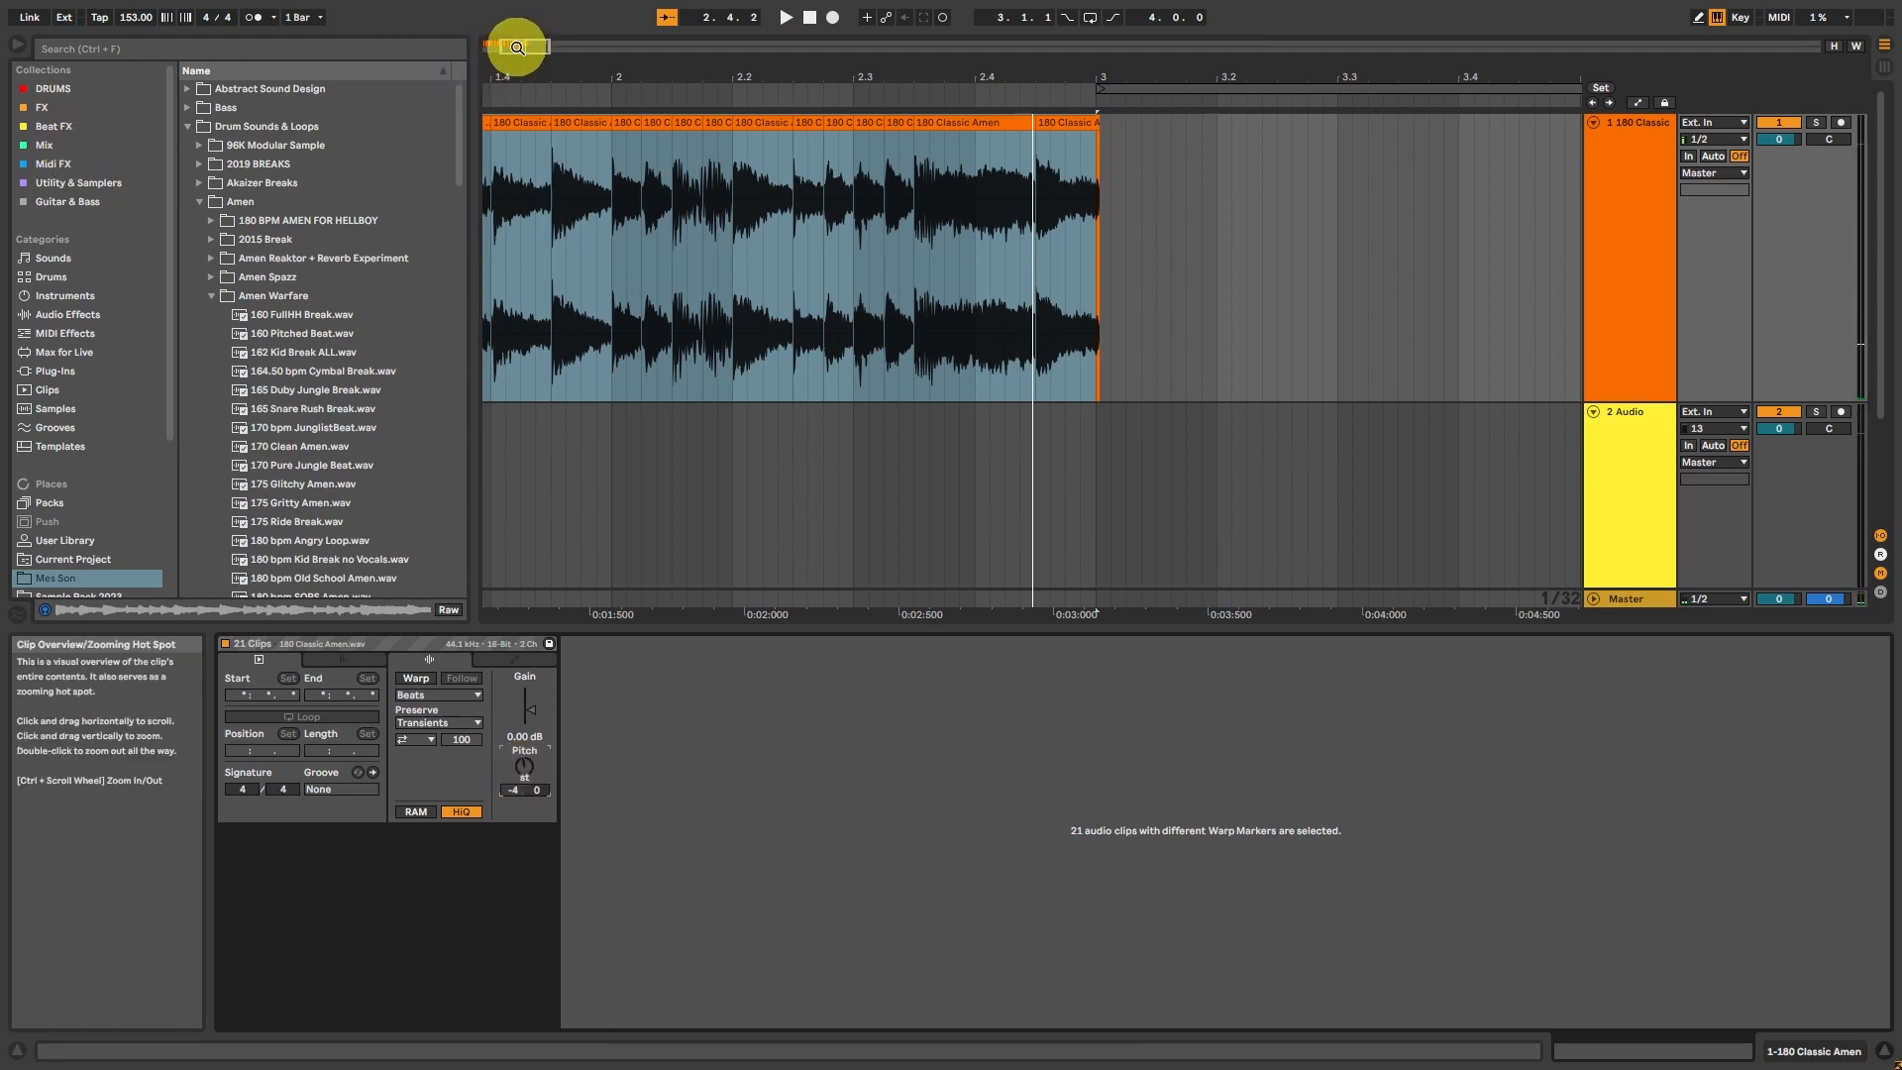
# Step: Play the pitched-down break from position 1.4.1 to check the transitions between slices
pyautogui.moveTo(518, 47); pyautogui.dragTo(516, 55)
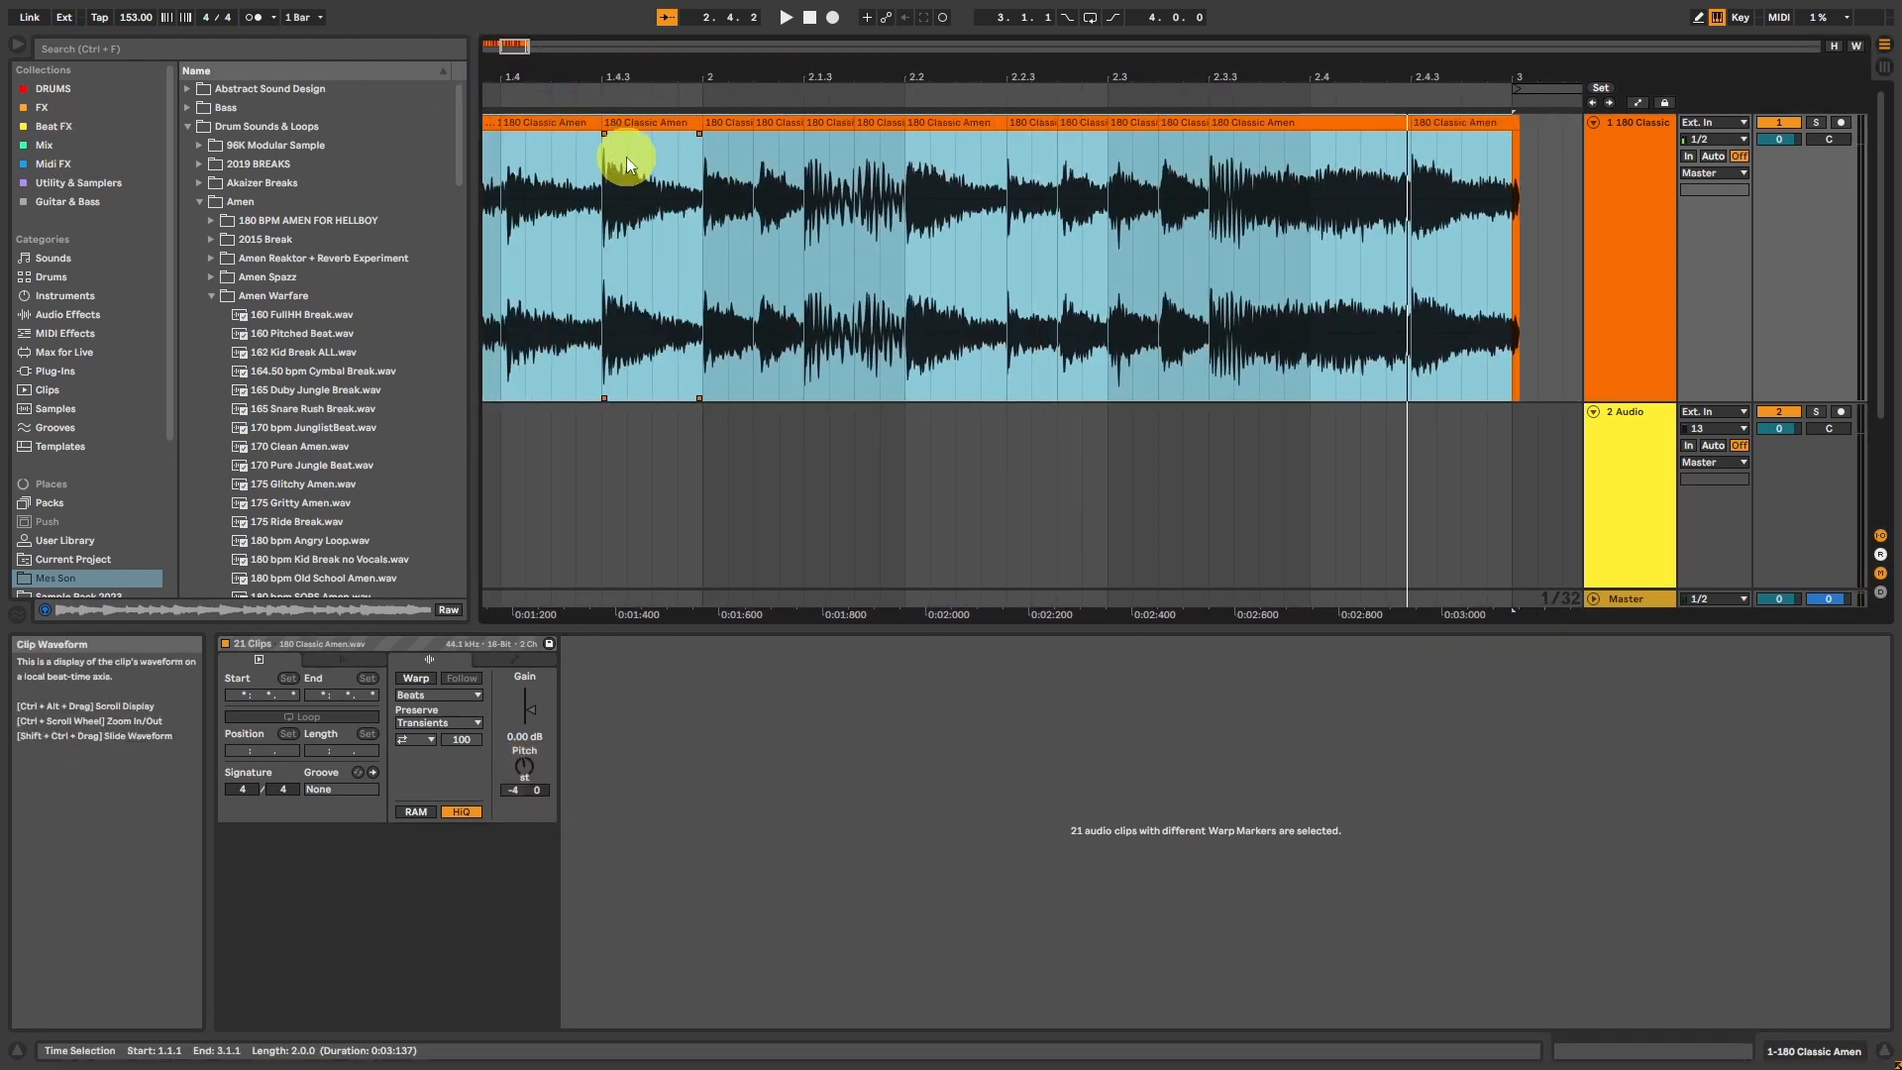
pyautogui.click(551, 221)
pyautogui.press('space')
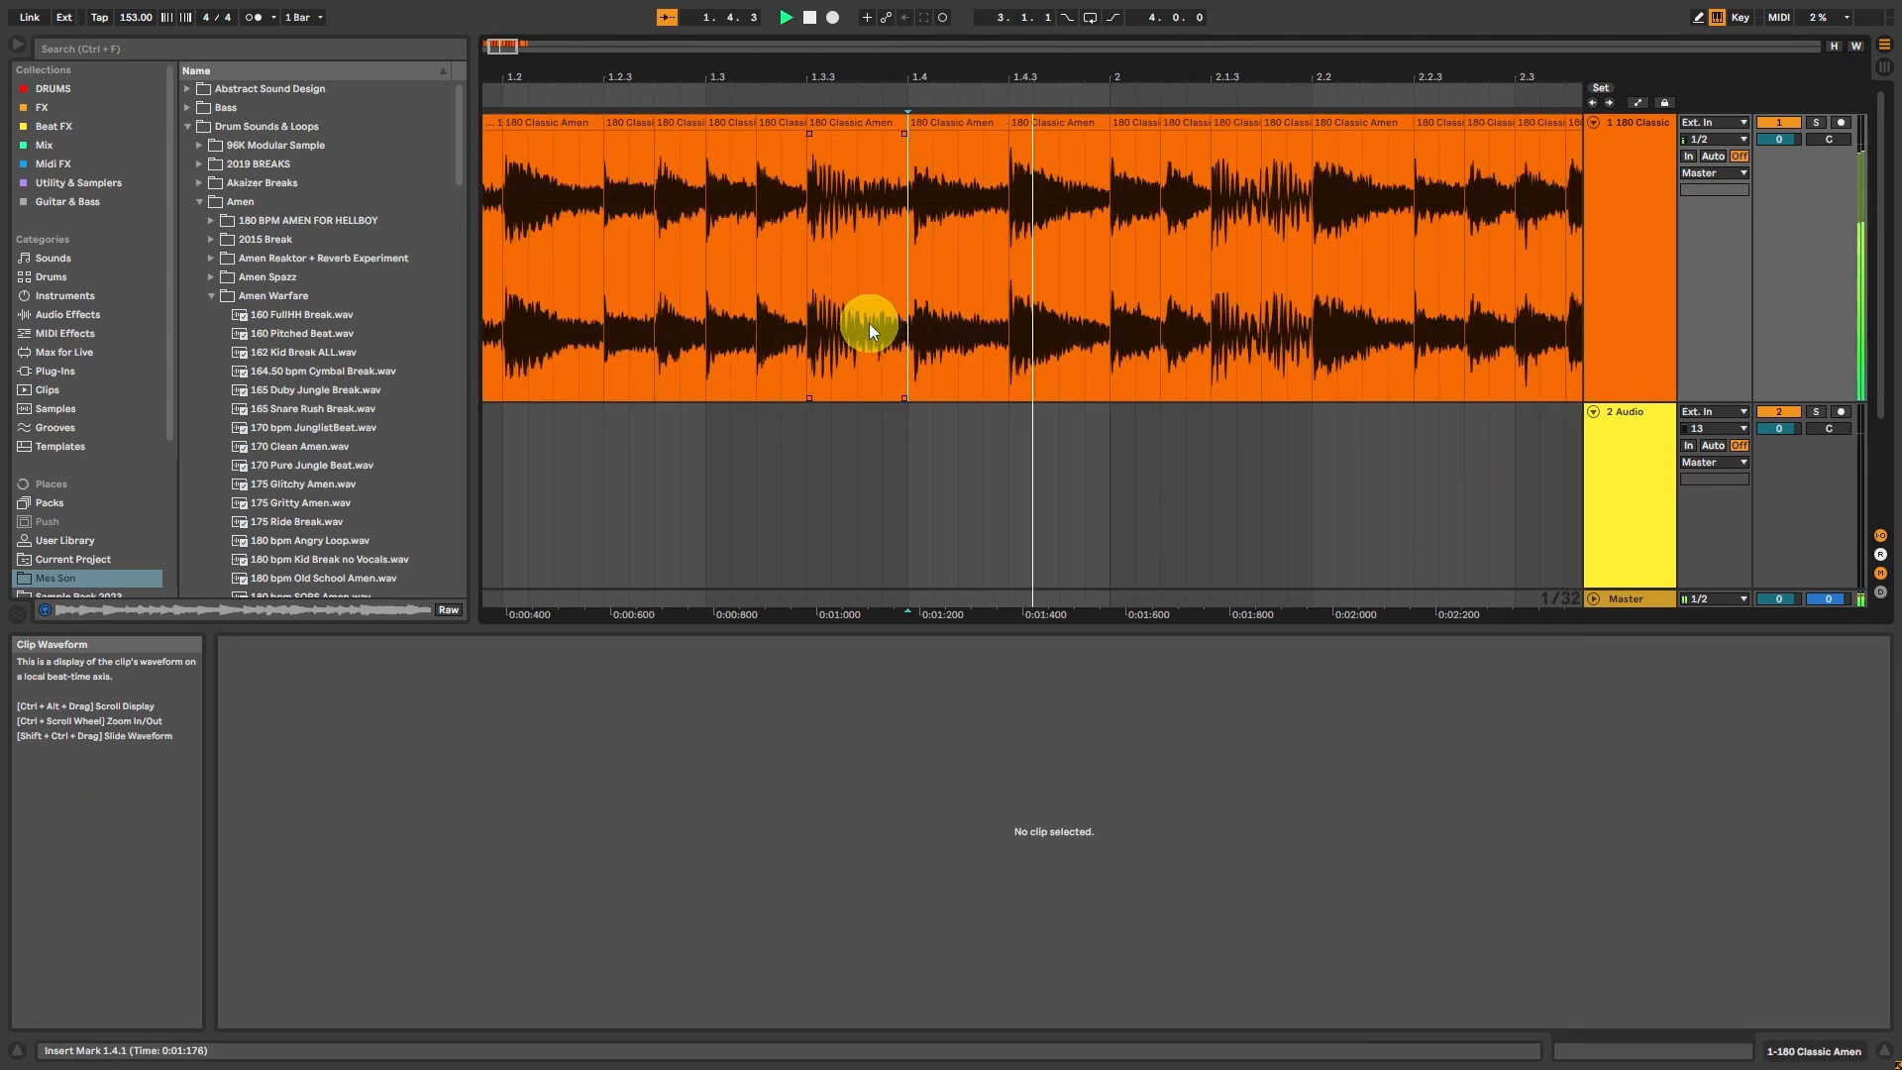
pyautogui.press('space')
# Step: Audition and examine the waveform where two slices meet at position 2.1.4, marking a short stretch just before the boundary
pyautogui.click(844, 206)
pyautogui.moveTo(511, 42)
pyautogui.mouseDown()
pyautogui.moveTo(494, 44)
pyautogui.moveTo(513, 49)
pyautogui.mouseUp()
pyautogui.scroll(3, 947, 196)
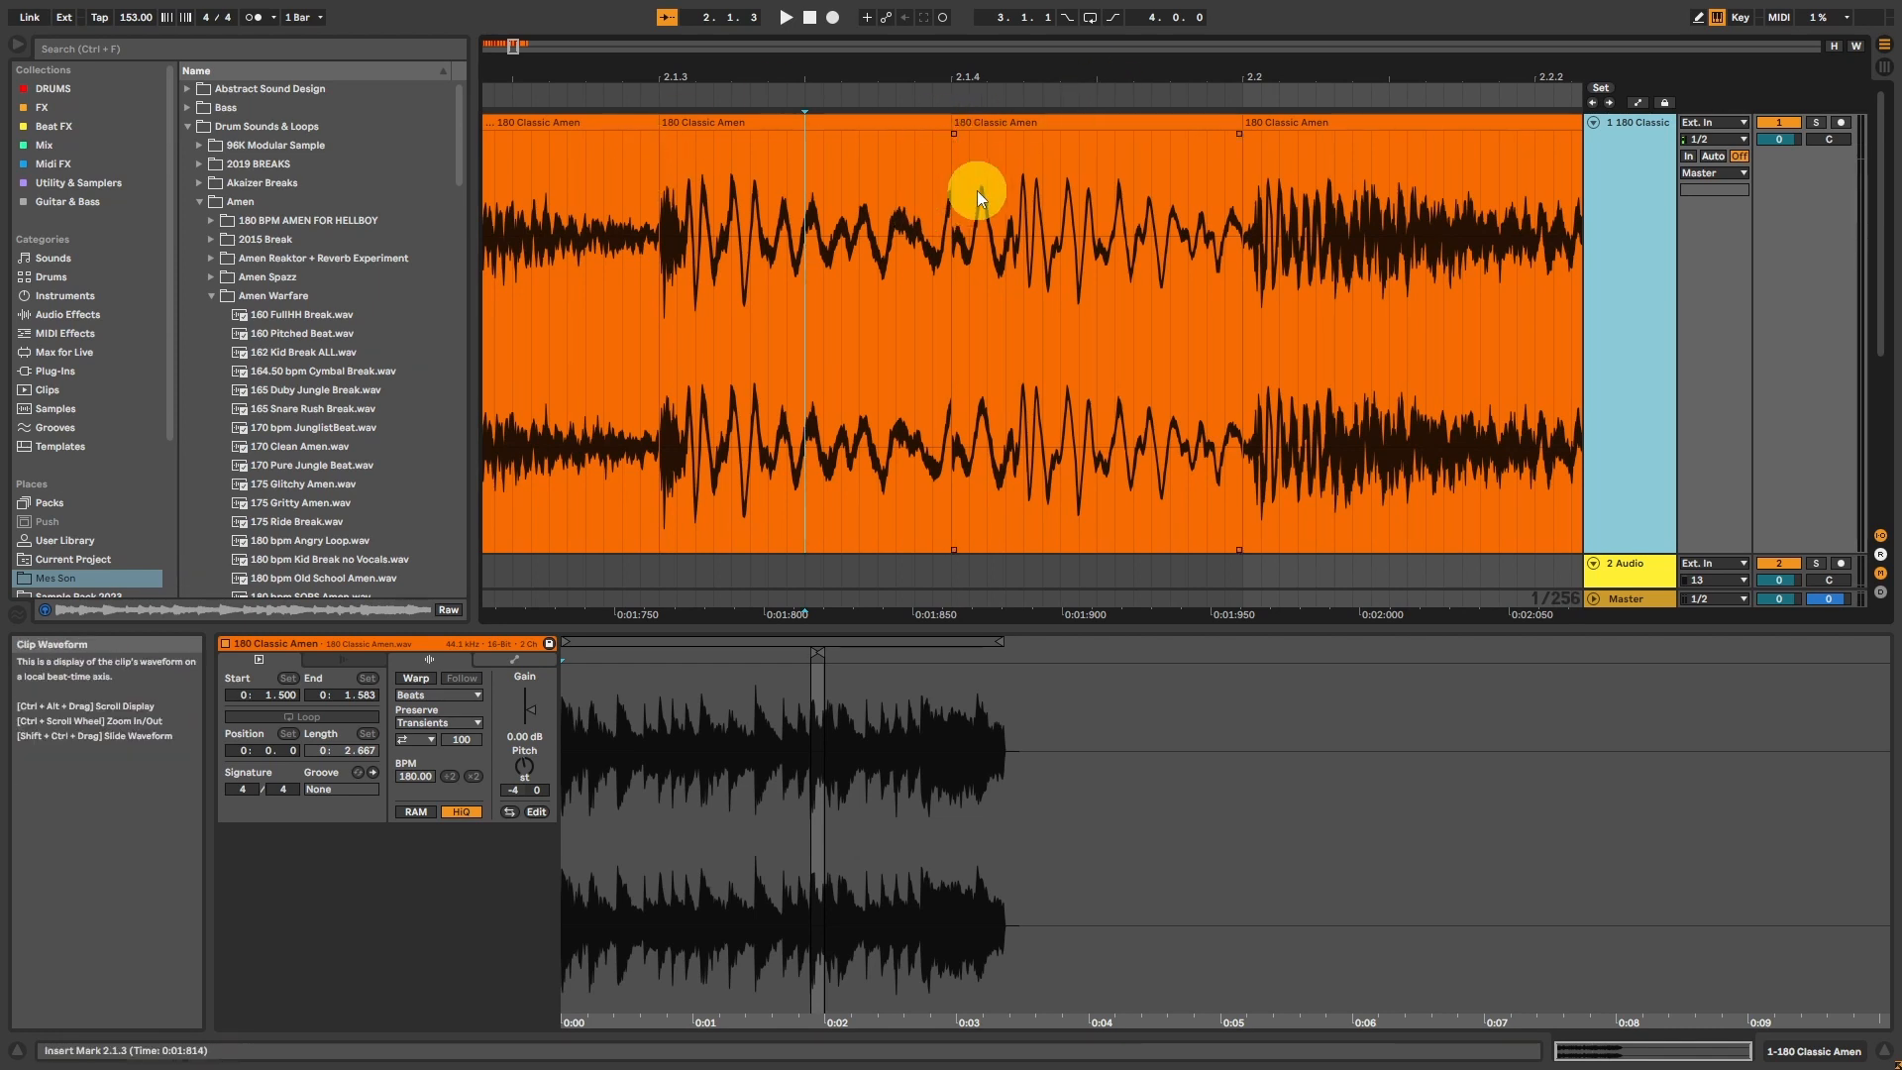
pyautogui.click(896, 216)
pyautogui.press('space')
pyautogui.click(578, 200)
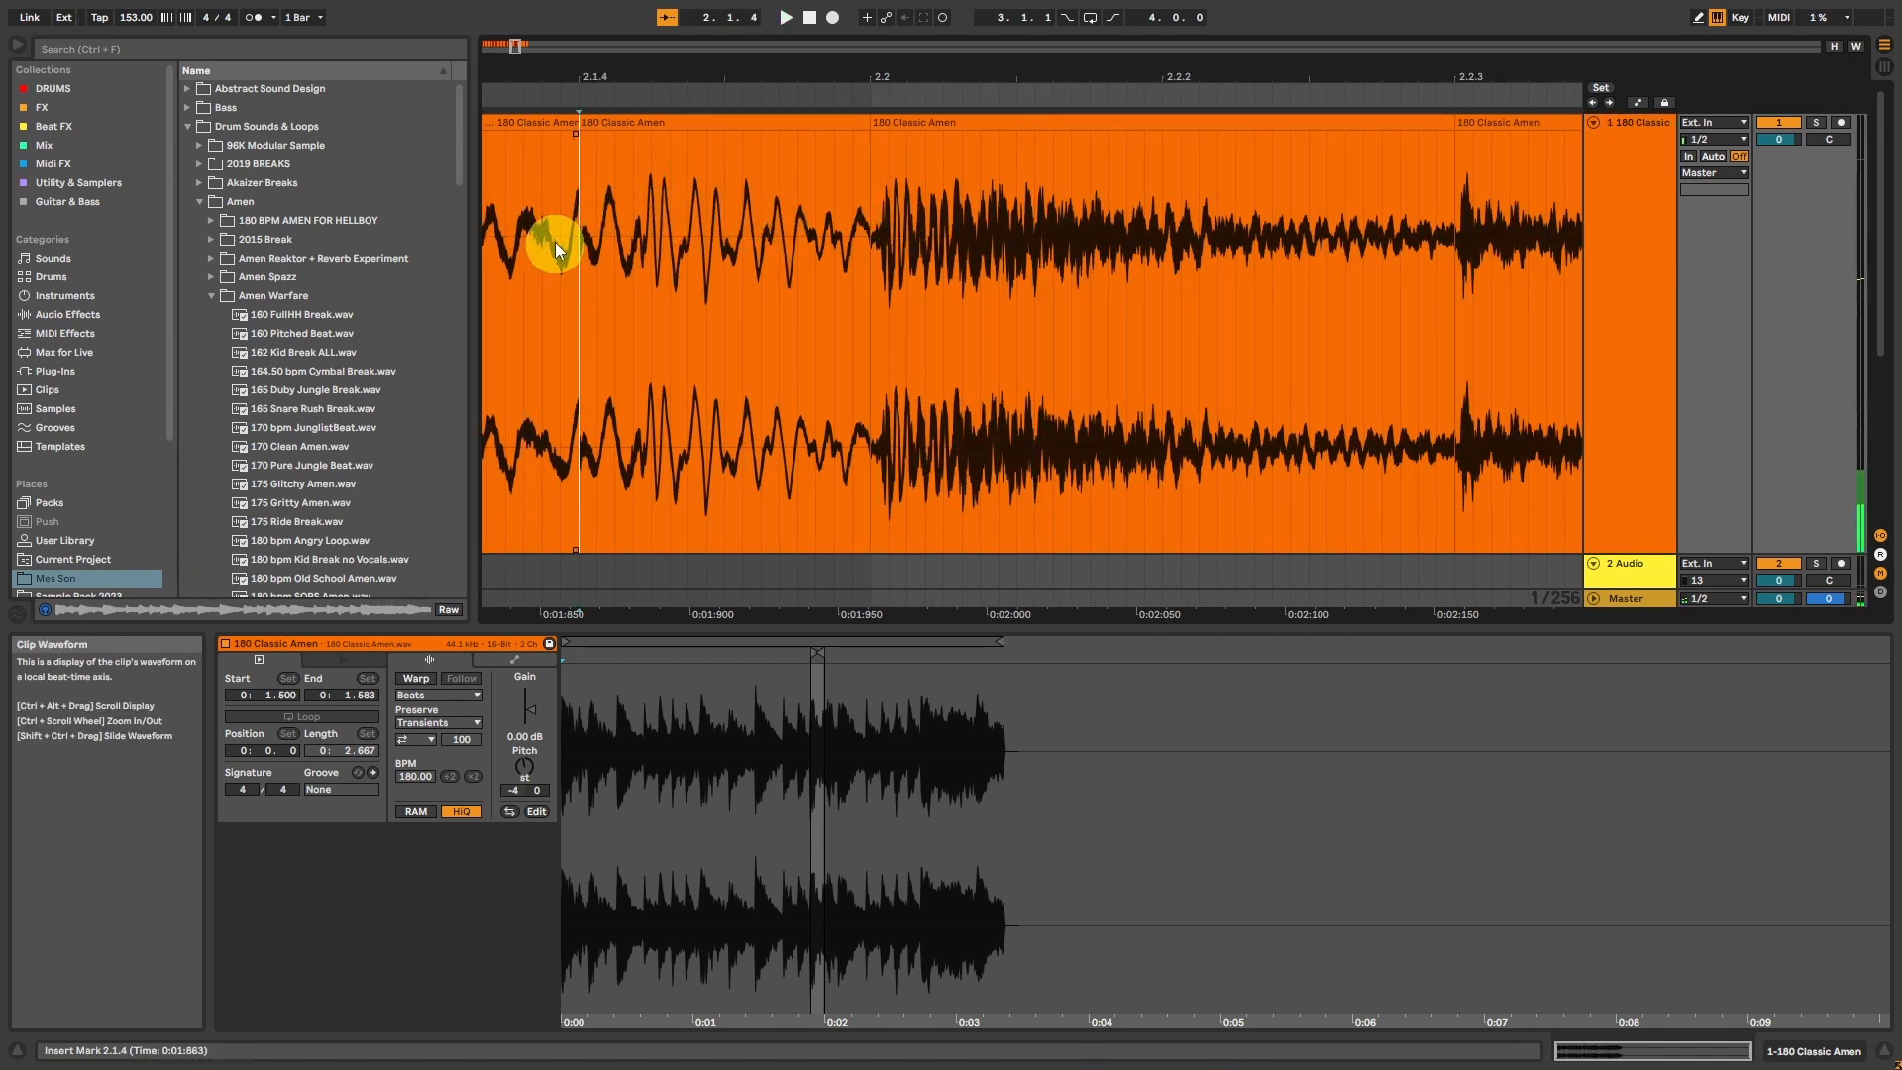
pyautogui.moveTo(516, 49)
pyautogui.mouseDown()
pyautogui.moveTo(526, 31)
pyautogui.moveTo(509, 44)
pyautogui.mouseUp()
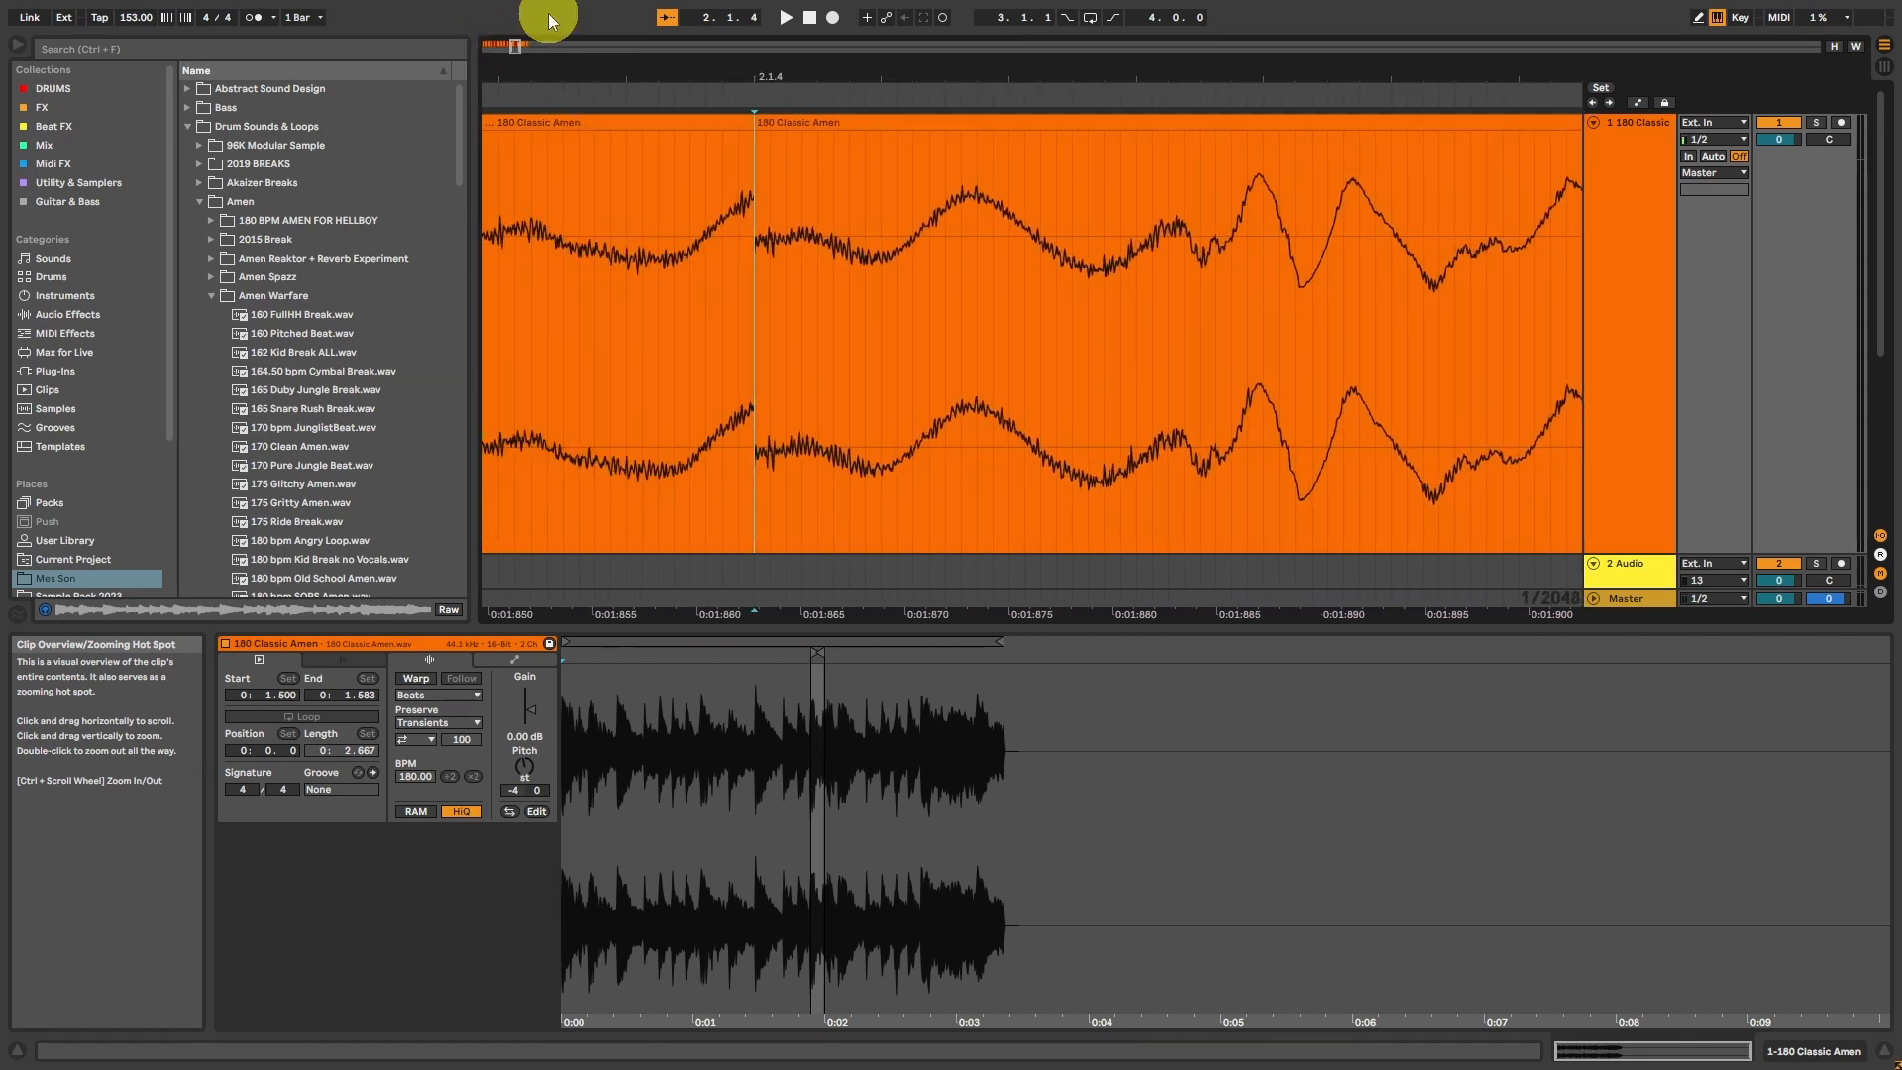
pyautogui.moveTo(658, 234); pyautogui.dragTo(674, 242)
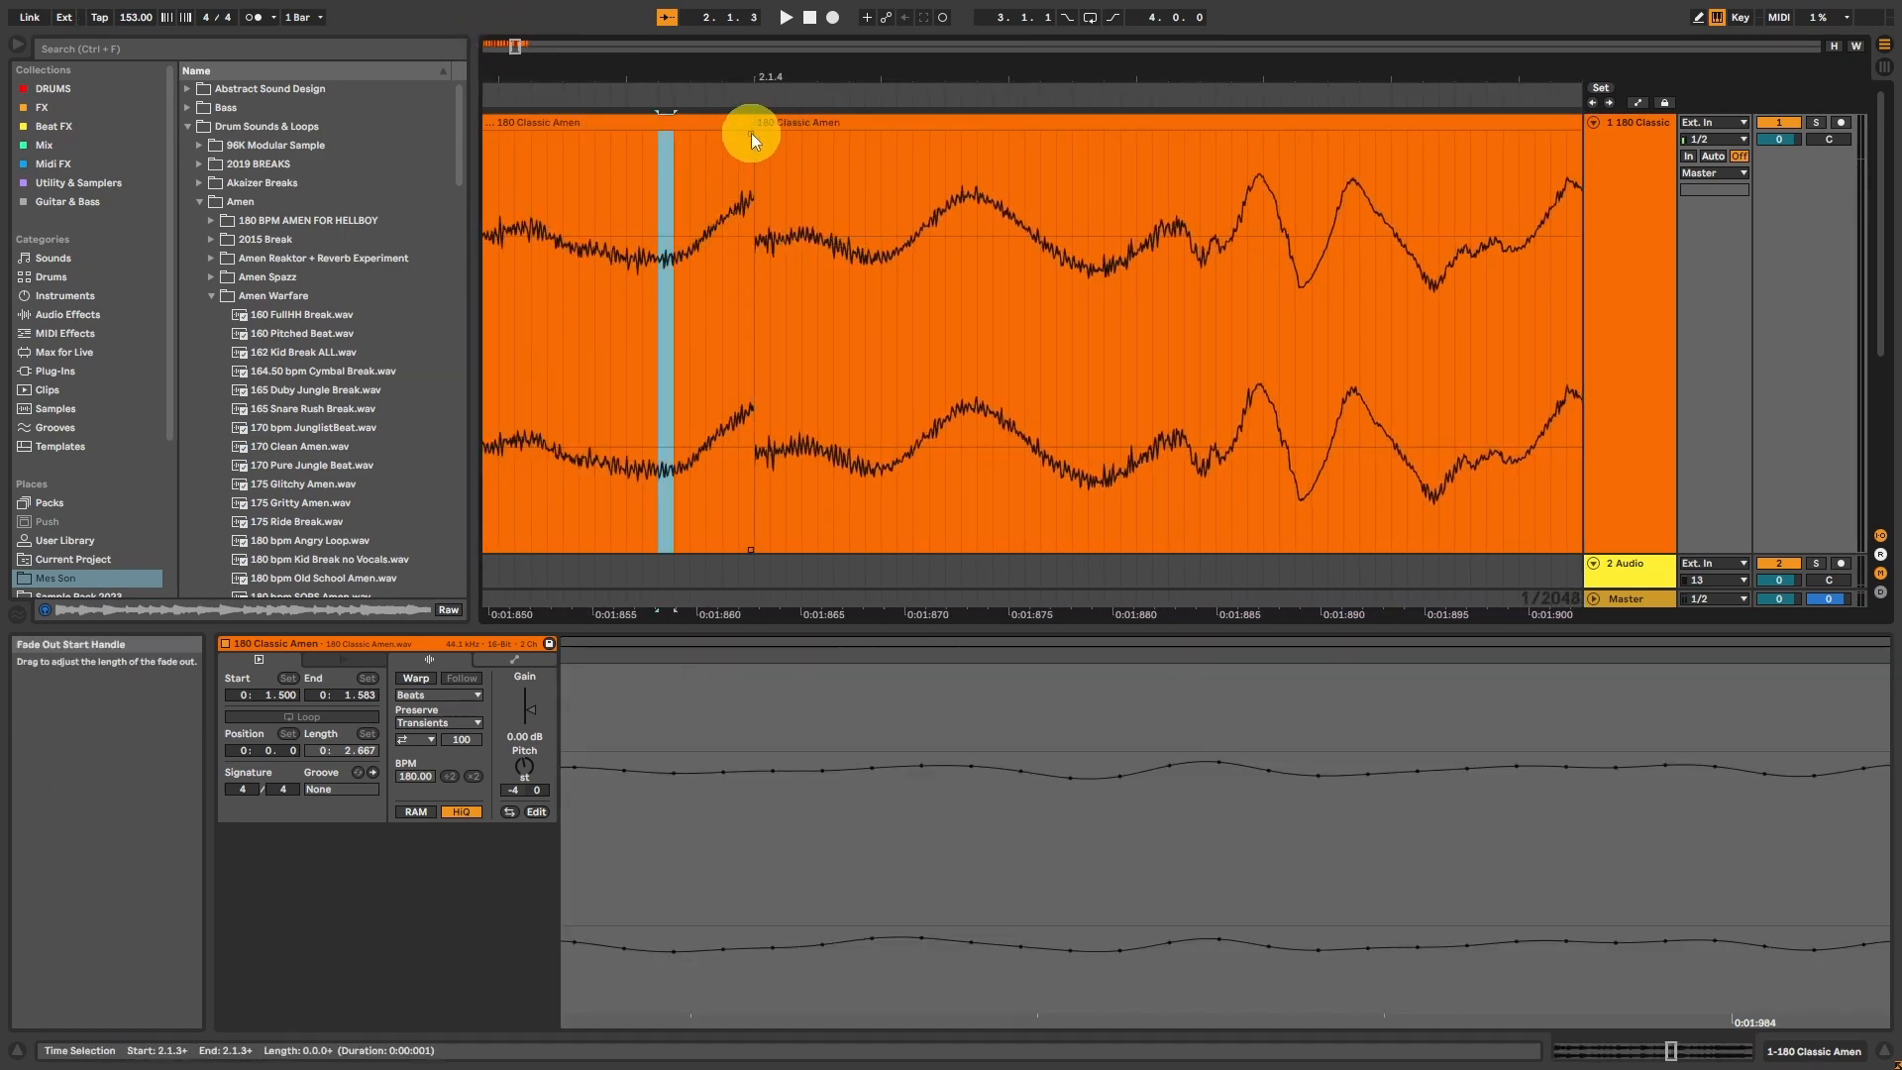
# Step: Try a short fade-out on the slice ending at position 2.1.4
pyautogui.moveTo(763, 134)
pyautogui.mouseDown()
pyautogui.moveTo(698, 138)
pyautogui.moveTo(769, 135)
pyautogui.moveTo(753, 134)
pyautogui.mouseUp()
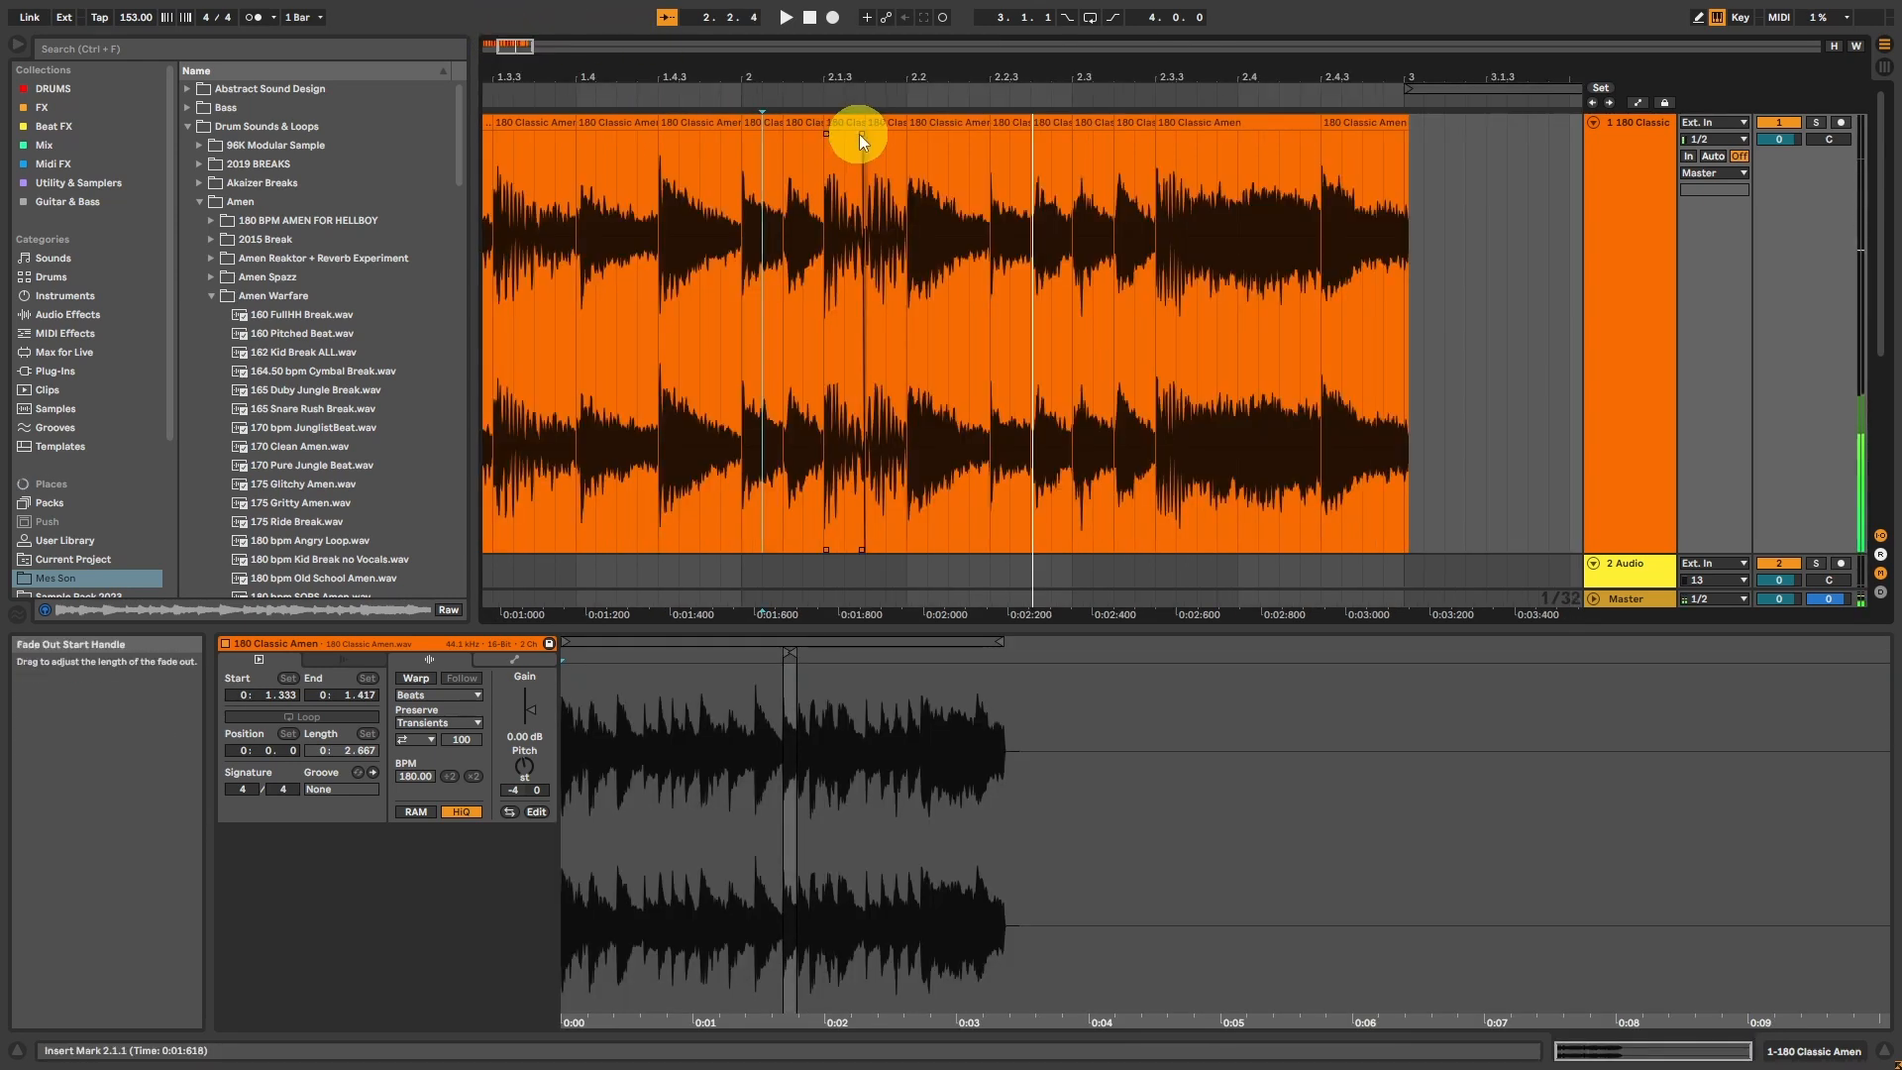
pyautogui.moveTo(859, 135); pyautogui.dragTo(862, 137)
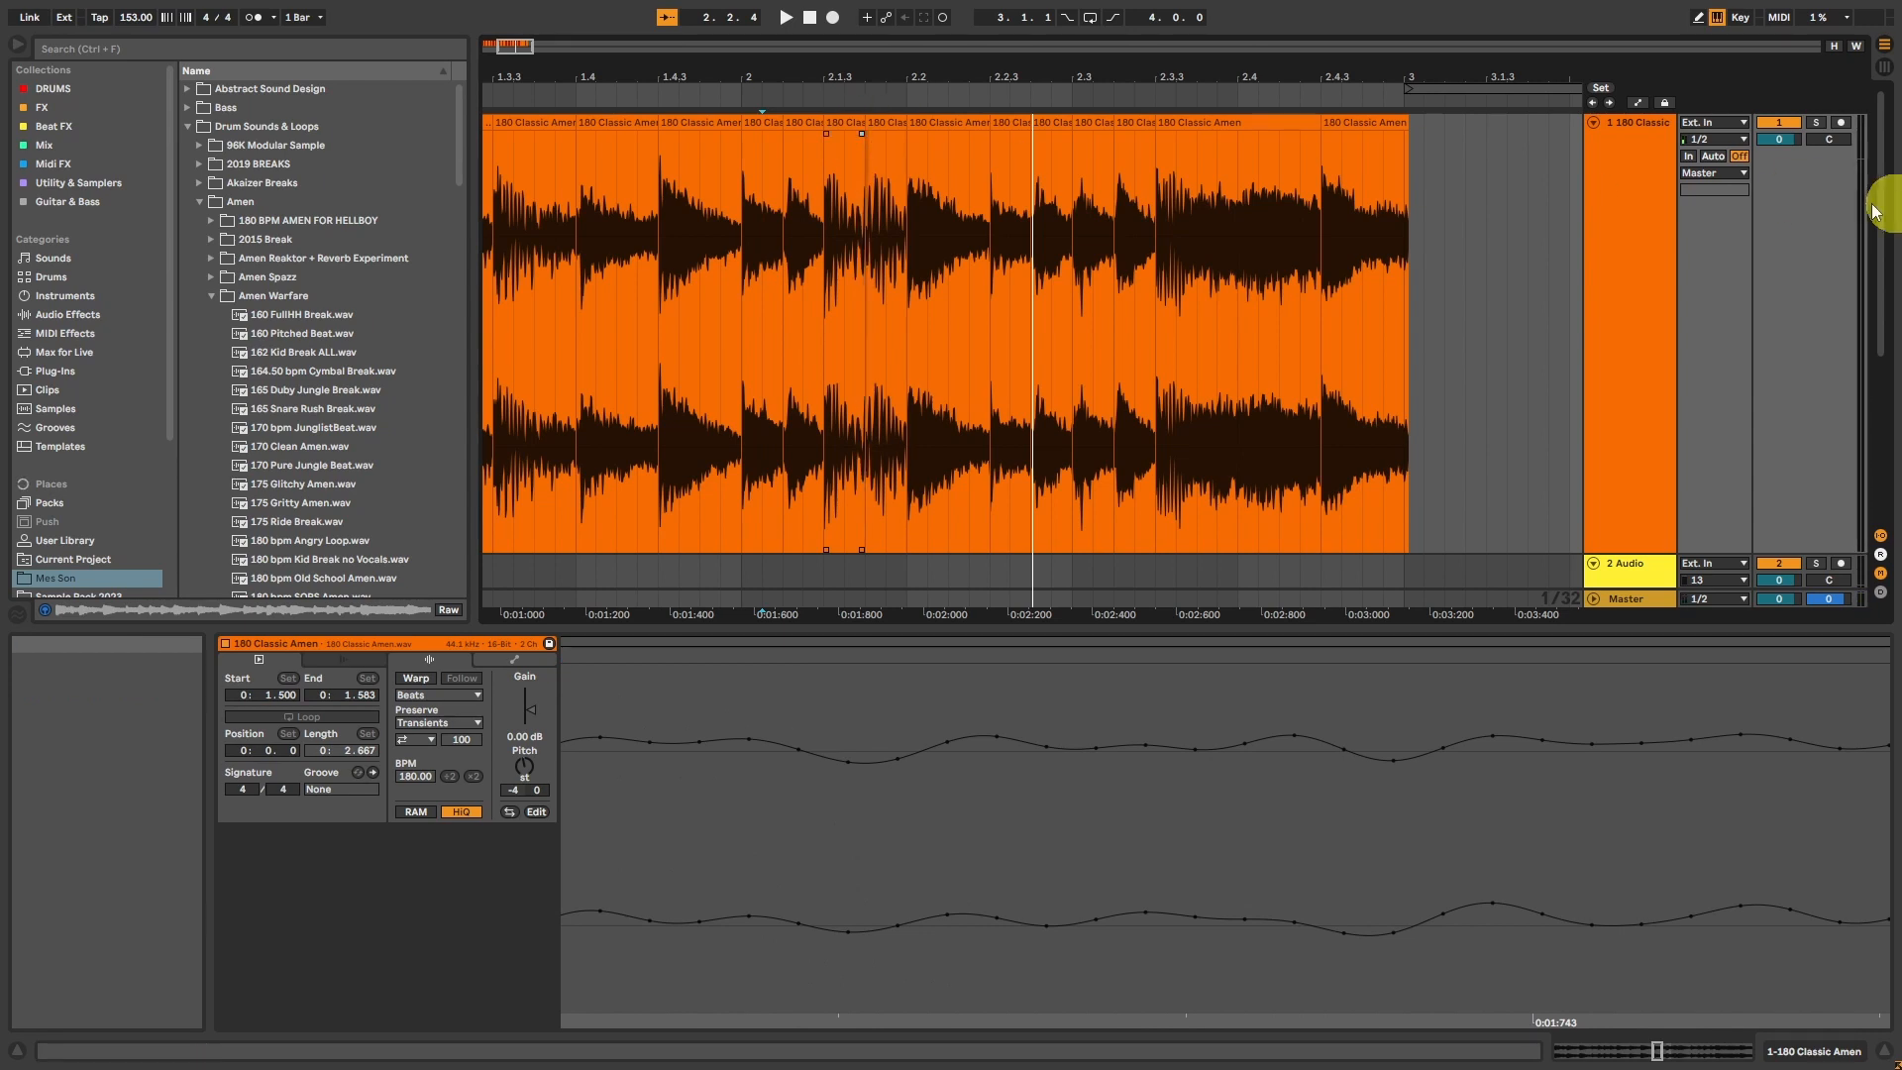
pyautogui.click(1632, 181)
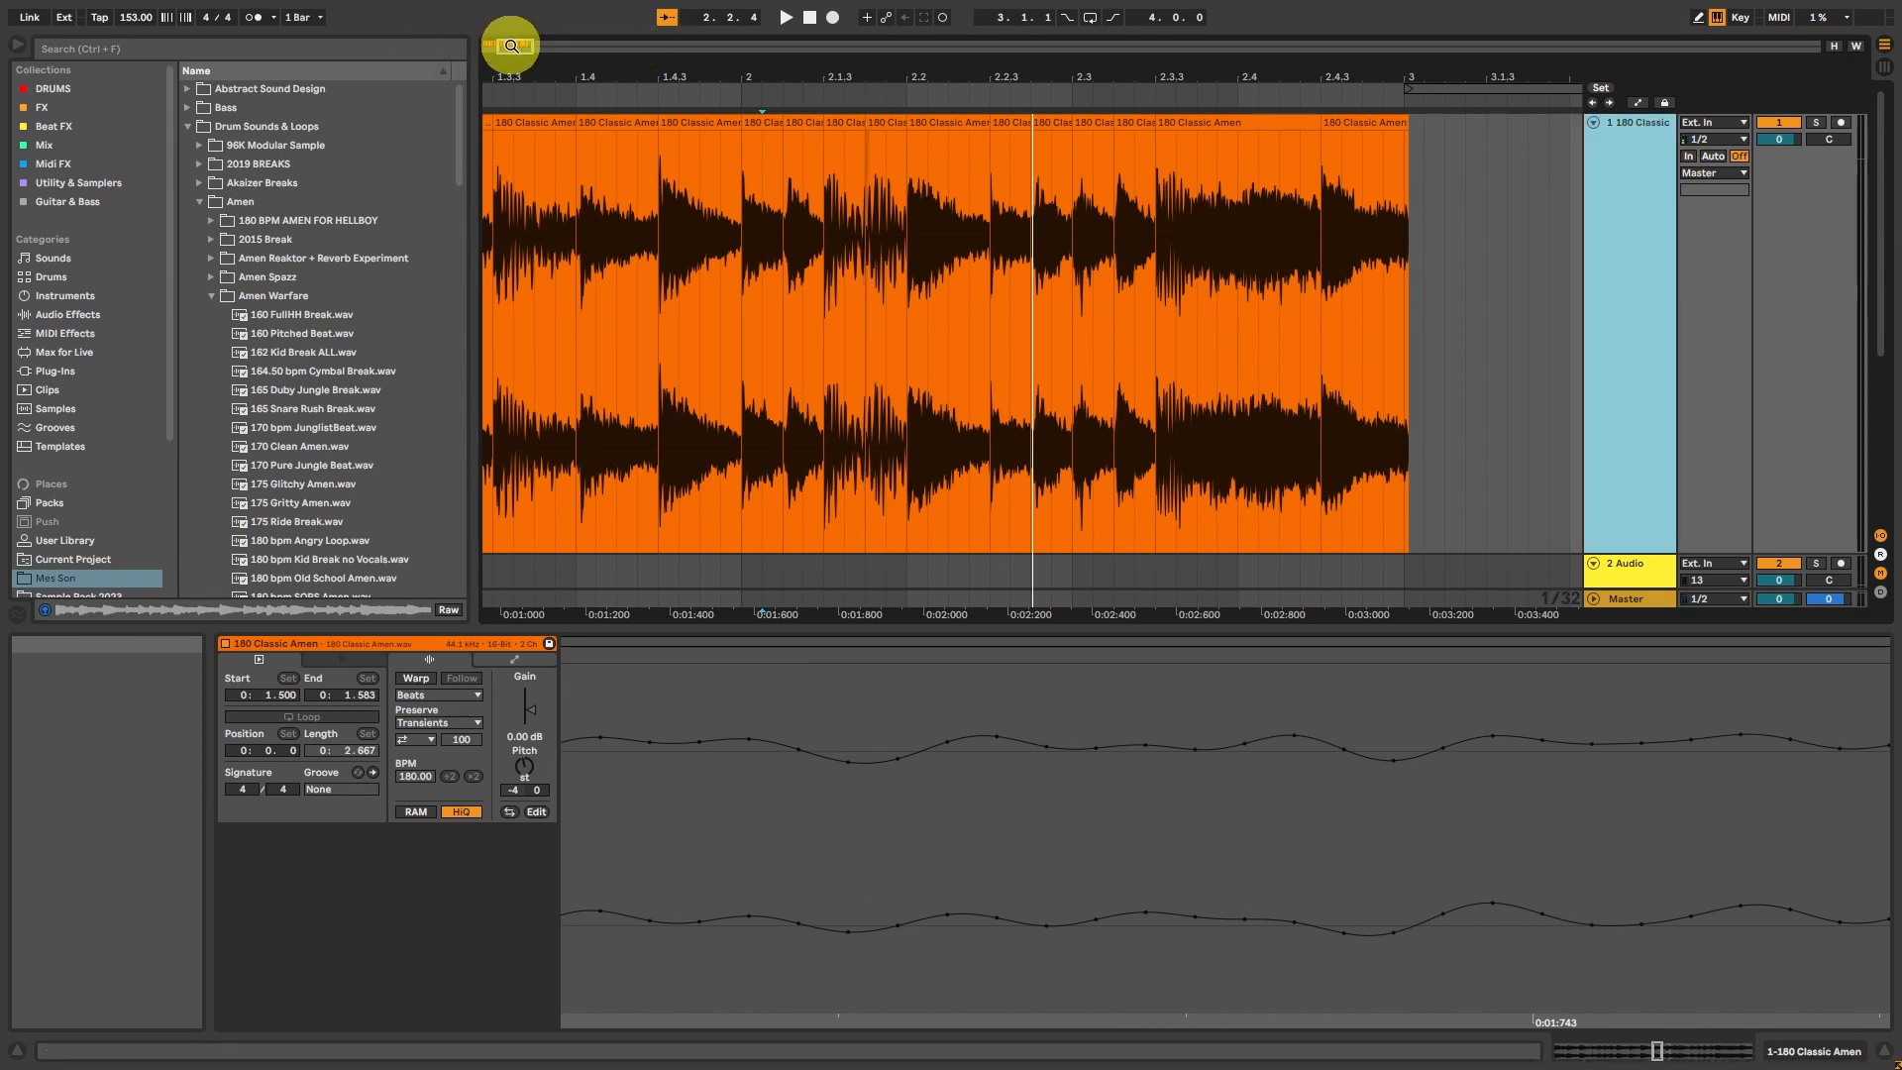
# Step: Play the break from position 2.1.3 and from the start to check the slice transitions
pyautogui.moveTo(515, 51); pyautogui.dragTo(527, 47)
pyautogui.click(833, 213)
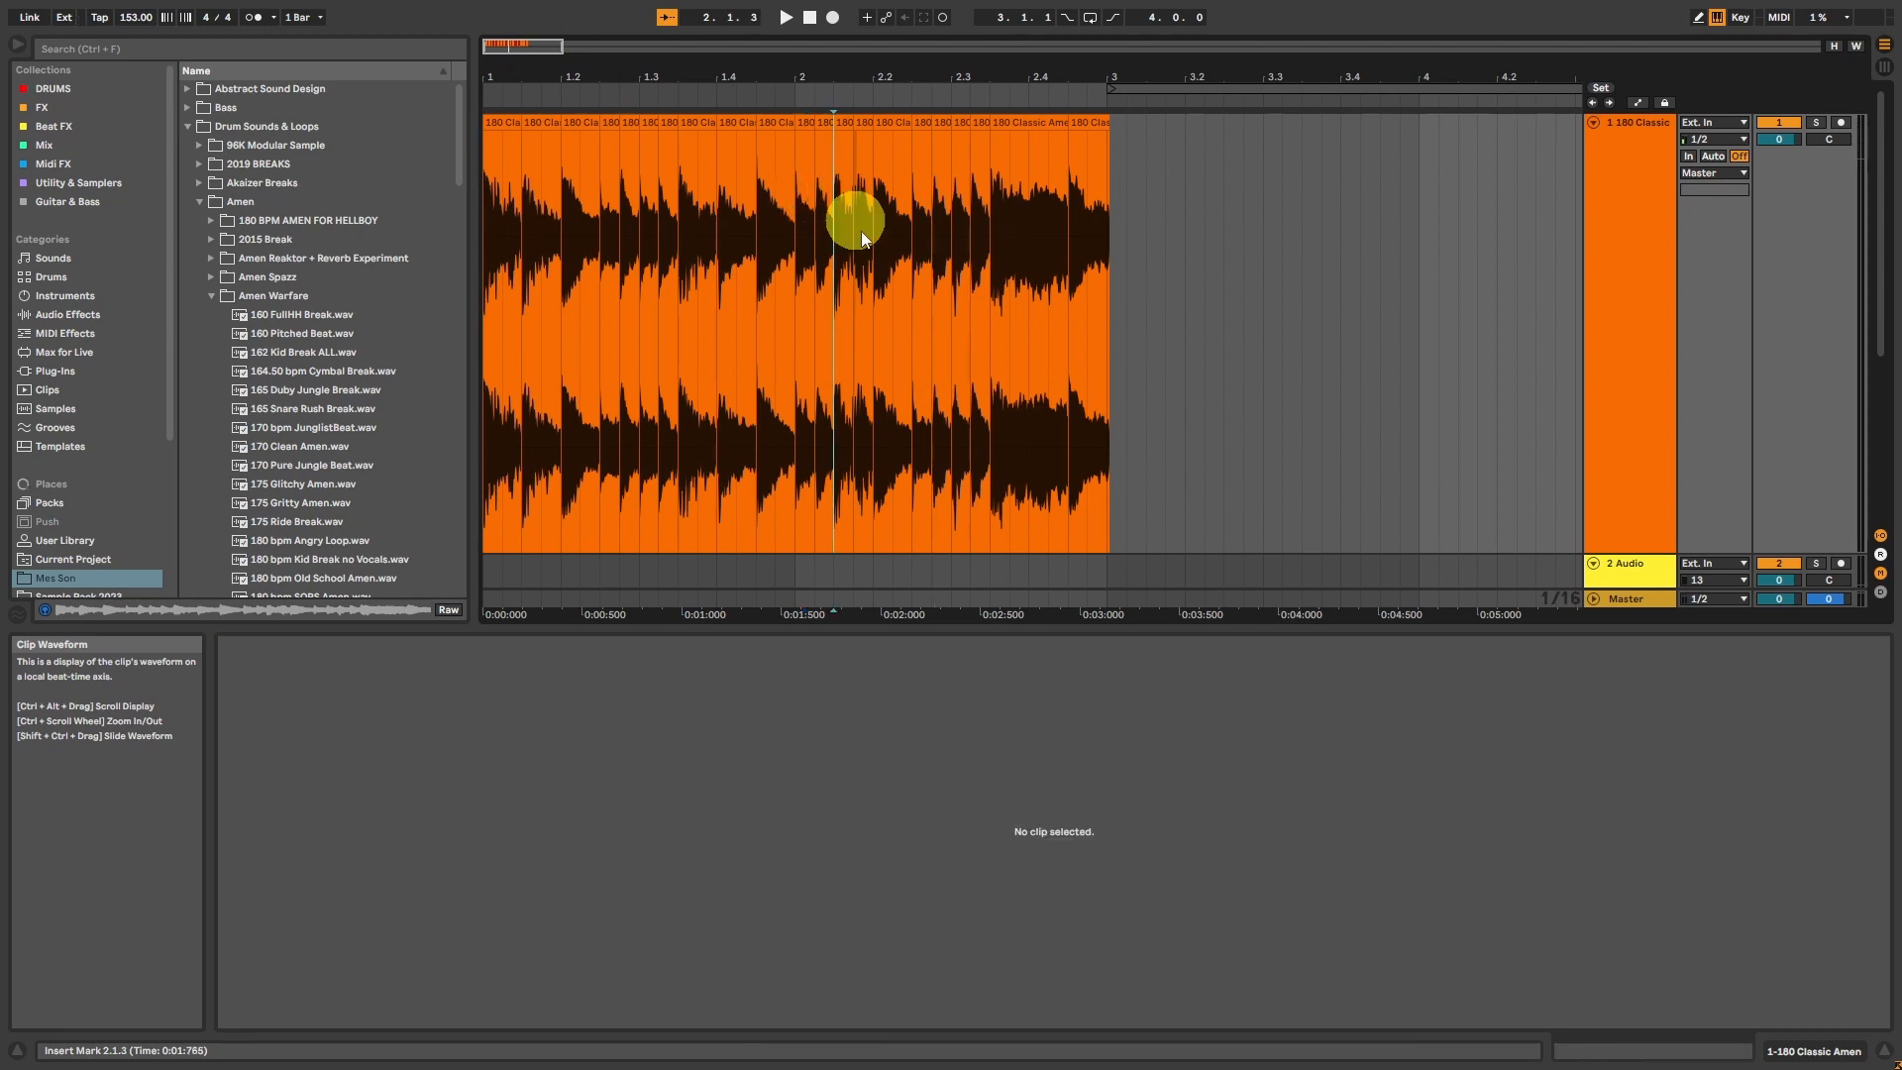
pyautogui.press('space')
pyautogui.press('space')
pyautogui.click(492, 123)
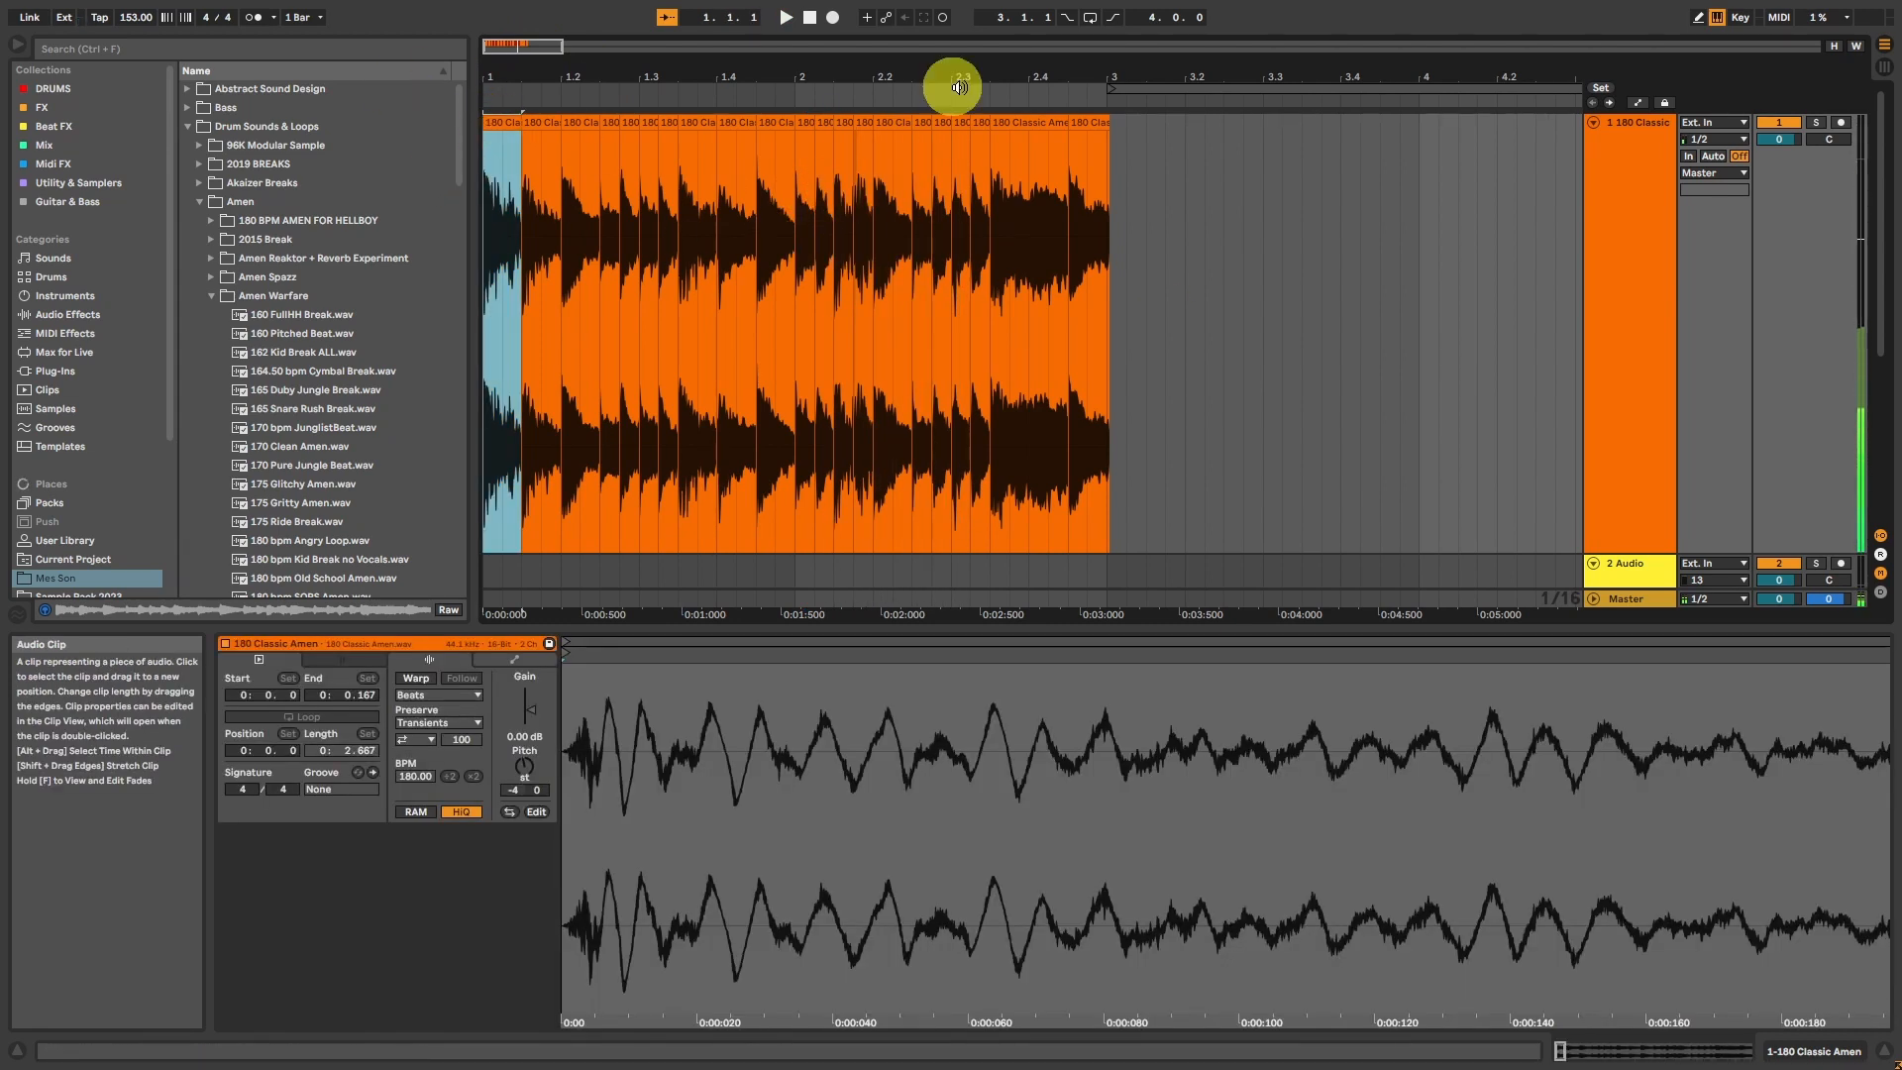
pyautogui.press('space')
# Step: Raise the project tempo to 184 BPM, select all the Amen slices and play them from the start
pyautogui.moveTo(139, 19); pyautogui.dragTo(129, 22)
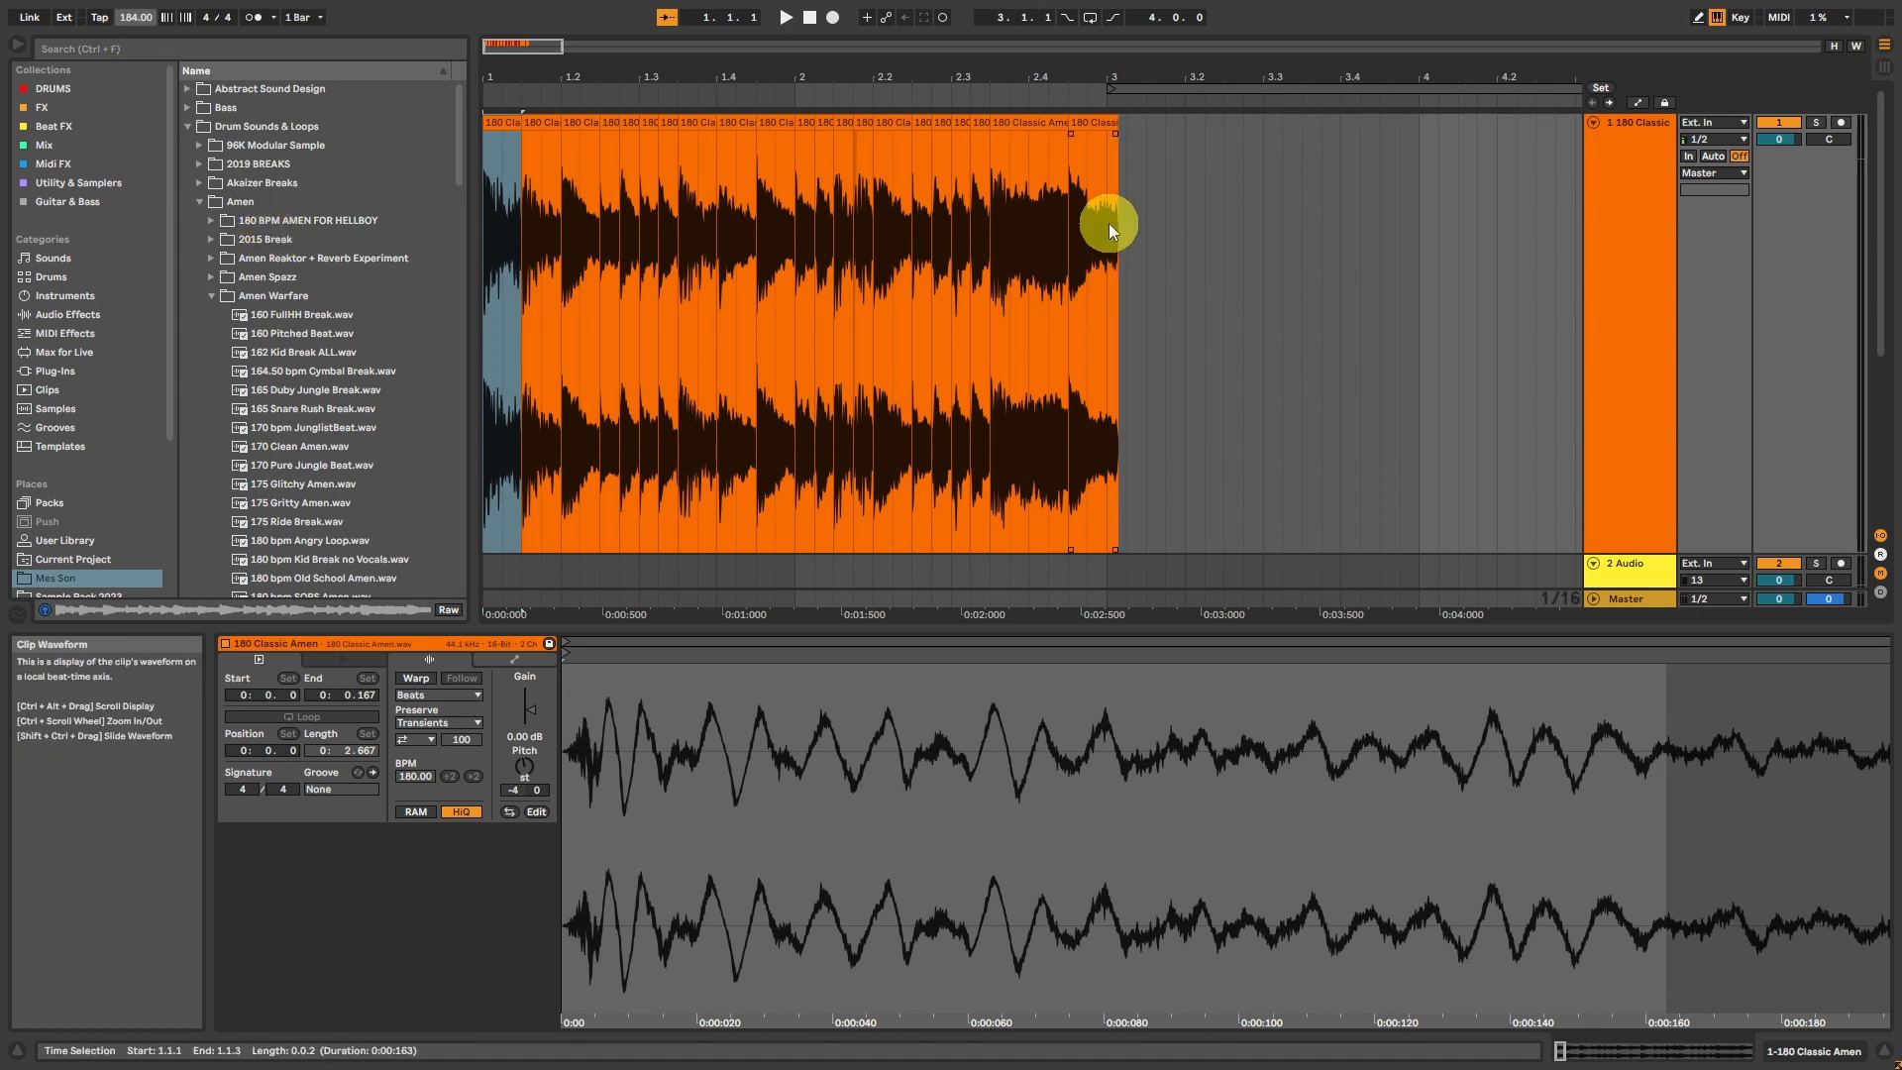
pyautogui.click(1095, 120)
pyautogui.keyDown('shift'); pyautogui.click(497, 120); pyautogui.keyUp('shift')
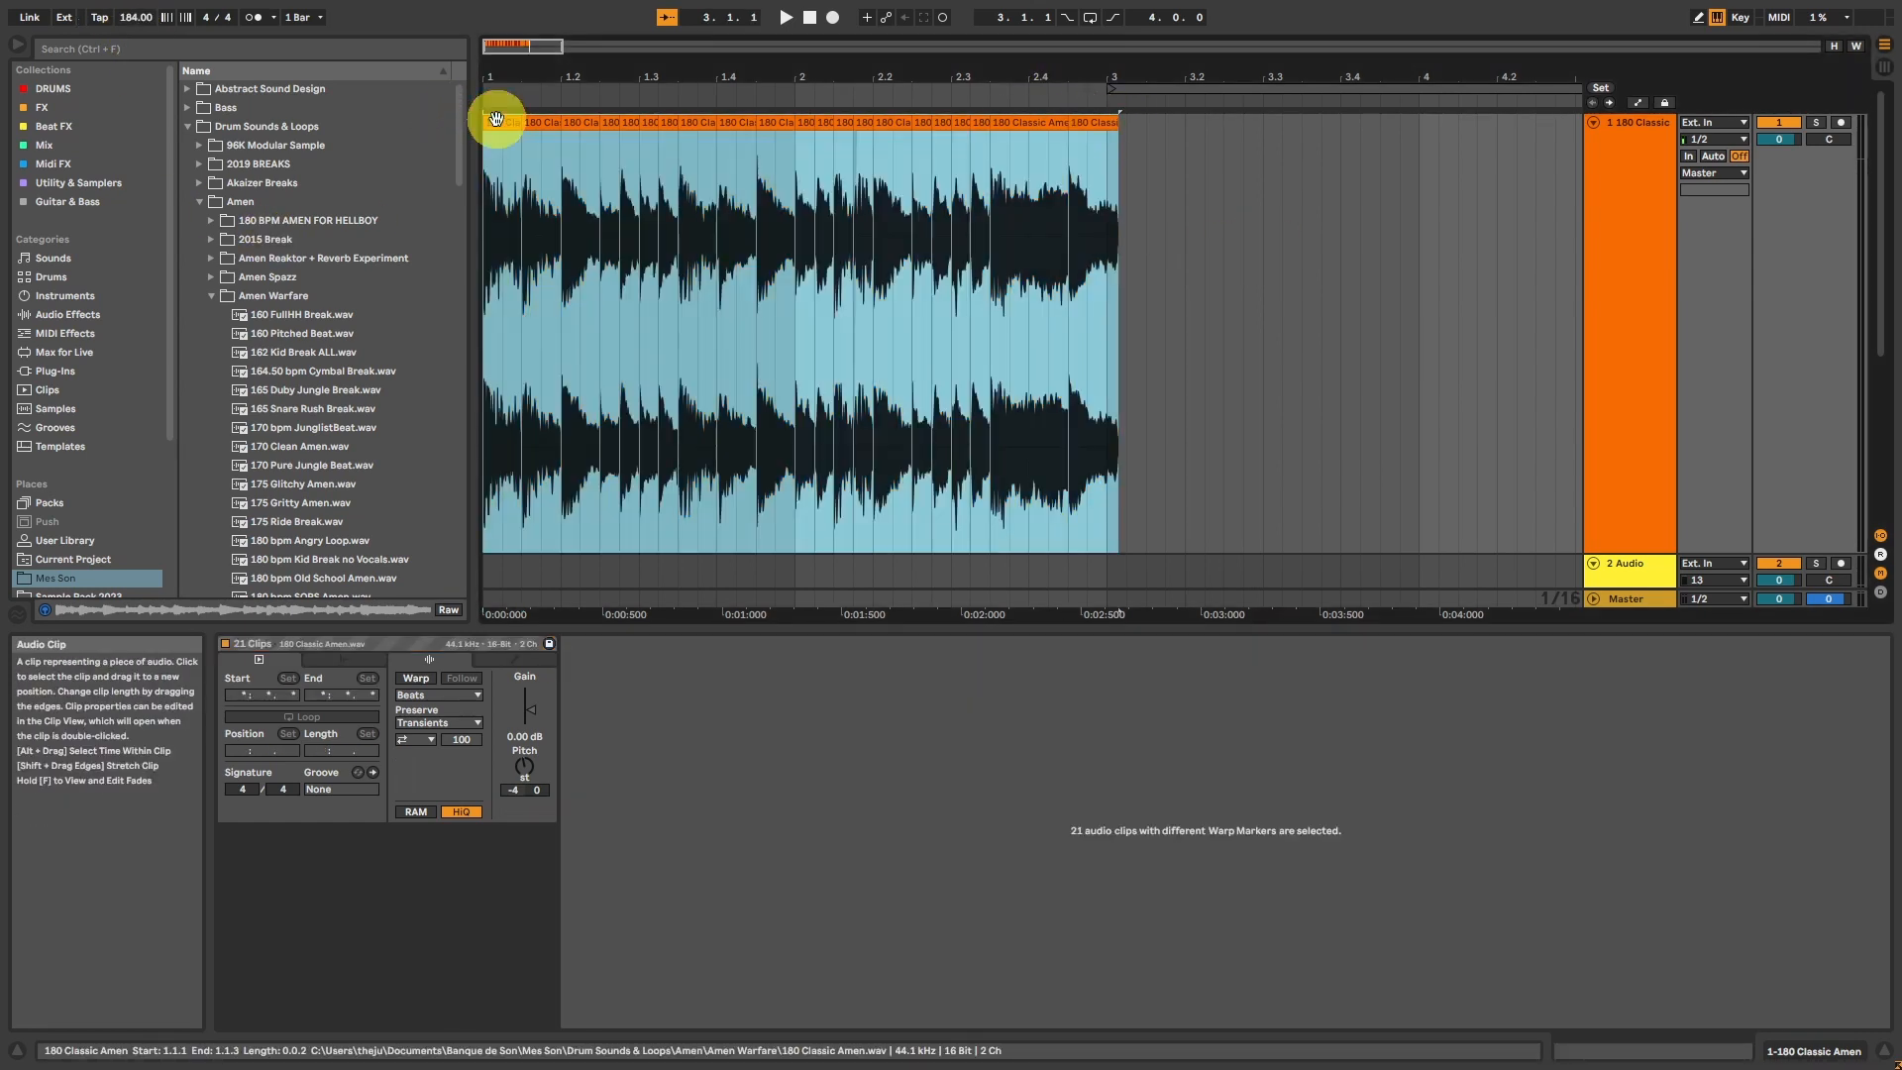
pyautogui.press('space')
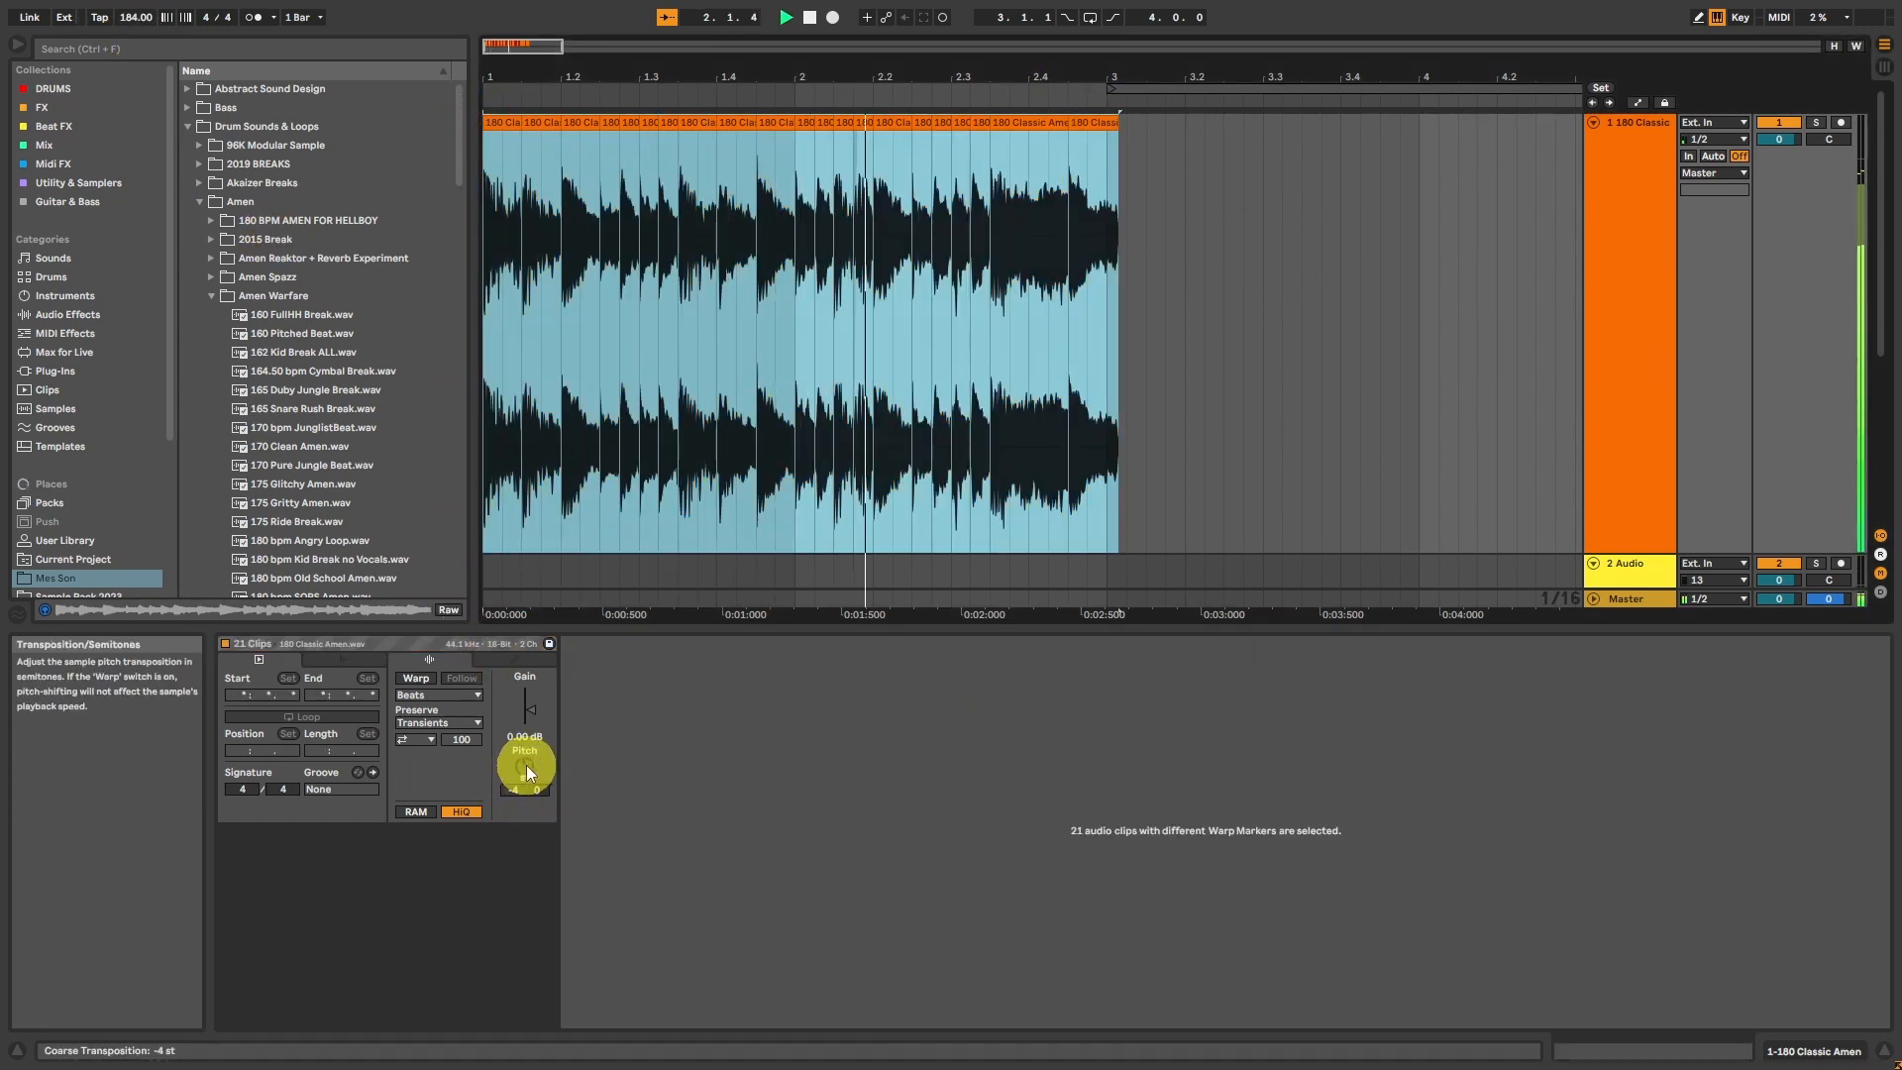
# Step: Transpose all the selected Amen slices to -3 semitones and play them back
pyautogui.press('space')
pyautogui.moveTo(526, 766); pyautogui.dragTo(527, 759)
pyautogui.press('space')
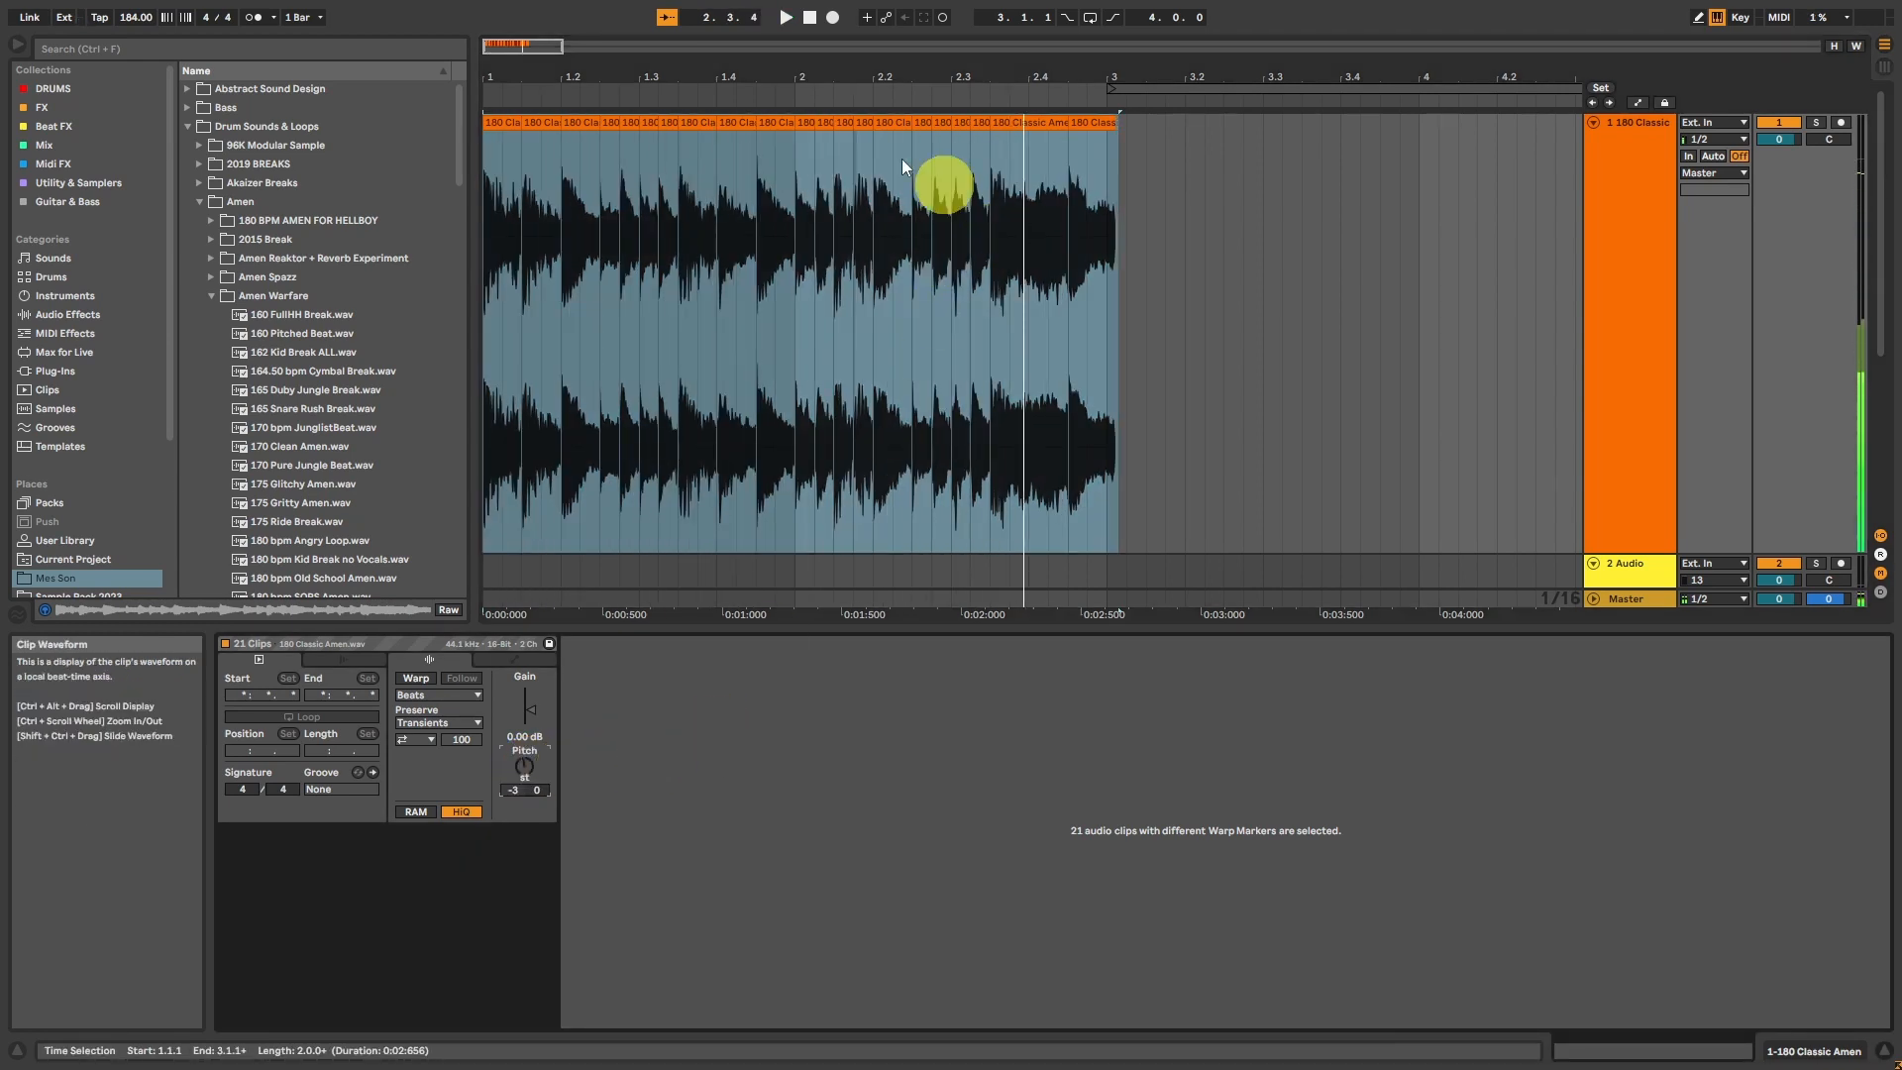
# Step: Try transposing all slices up to +24 semitones during playback, then bring them back to -3 semitones
pyautogui.moveTo(524, 766); pyautogui.dragTo(514, 684)
pyautogui.press('space')
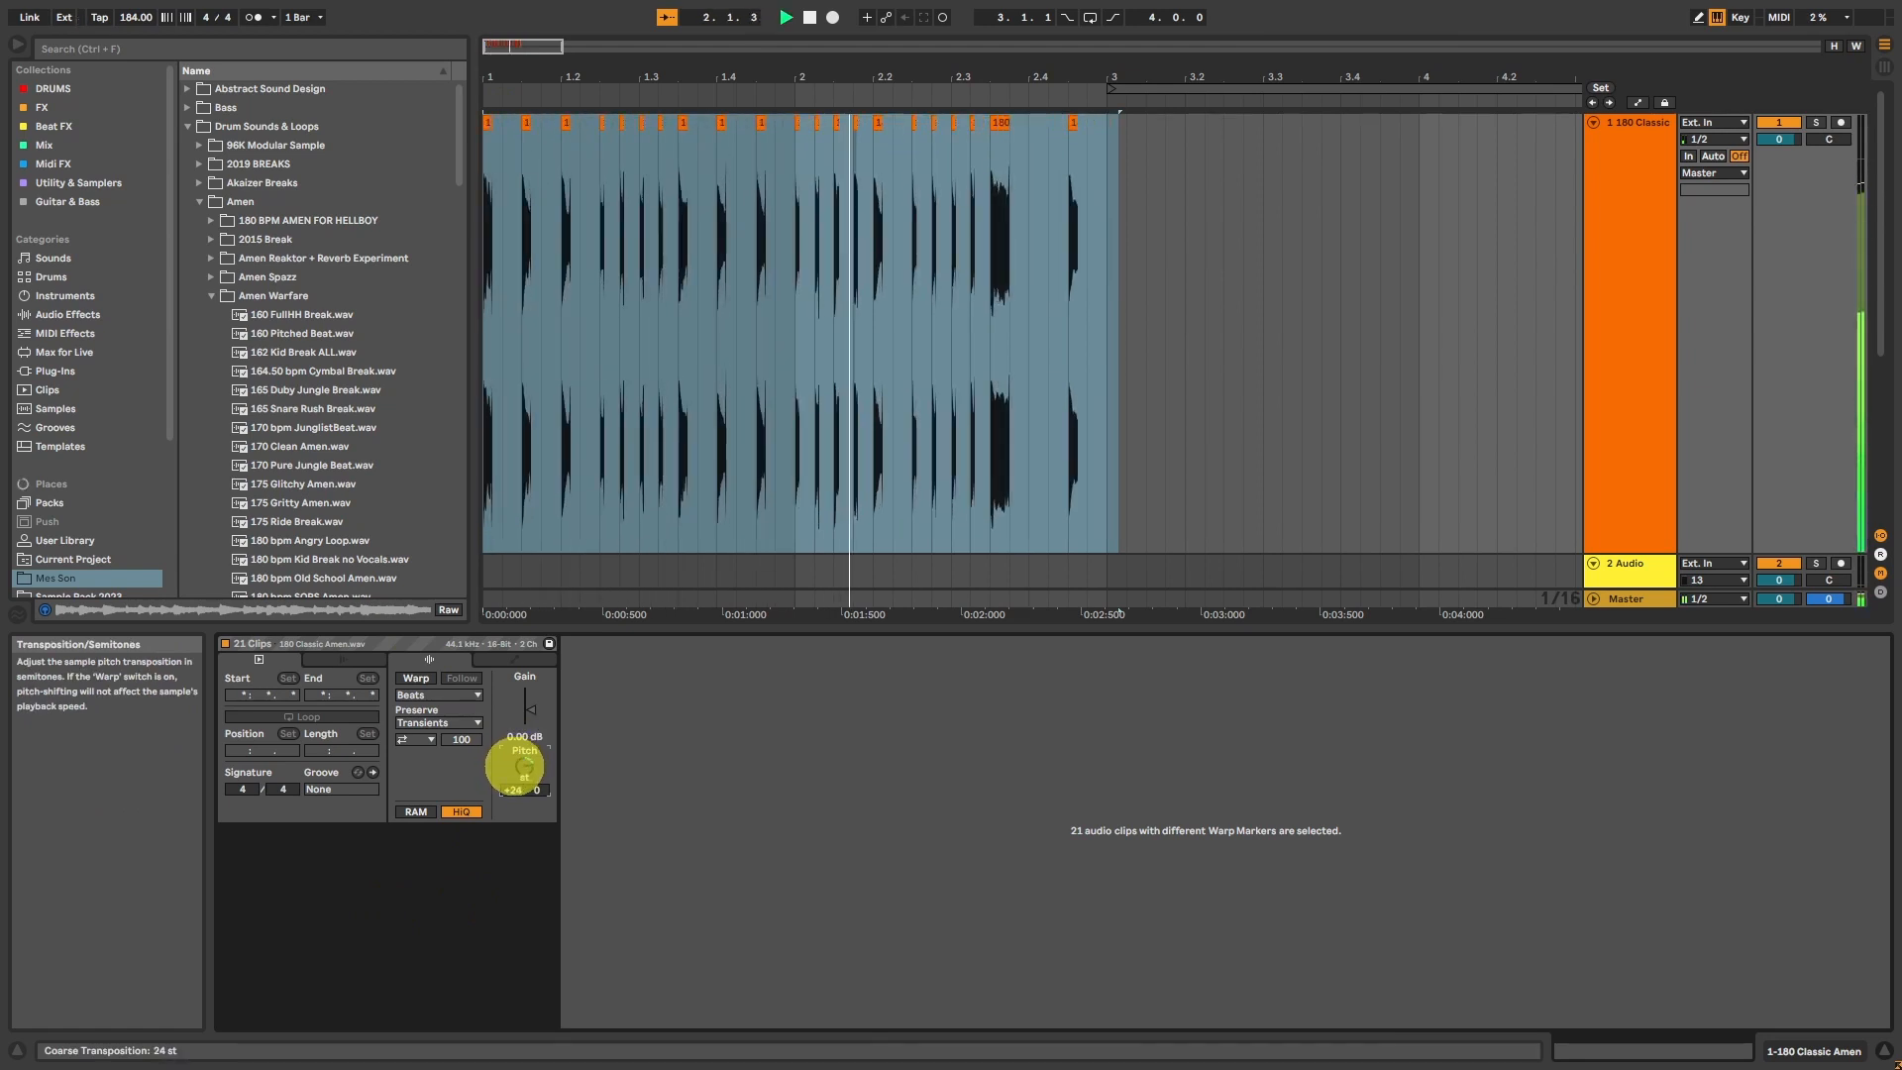
pyautogui.moveTo(515, 765)
pyautogui.mouseDown()
pyautogui.moveTo(514, 813)
pyautogui.moveTo(515, 745)
pyautogui.mouseUp()
pyautogui.press('space')
pyautogui.press('space')
pyautogui.press('space')
pyautogui.press('space')
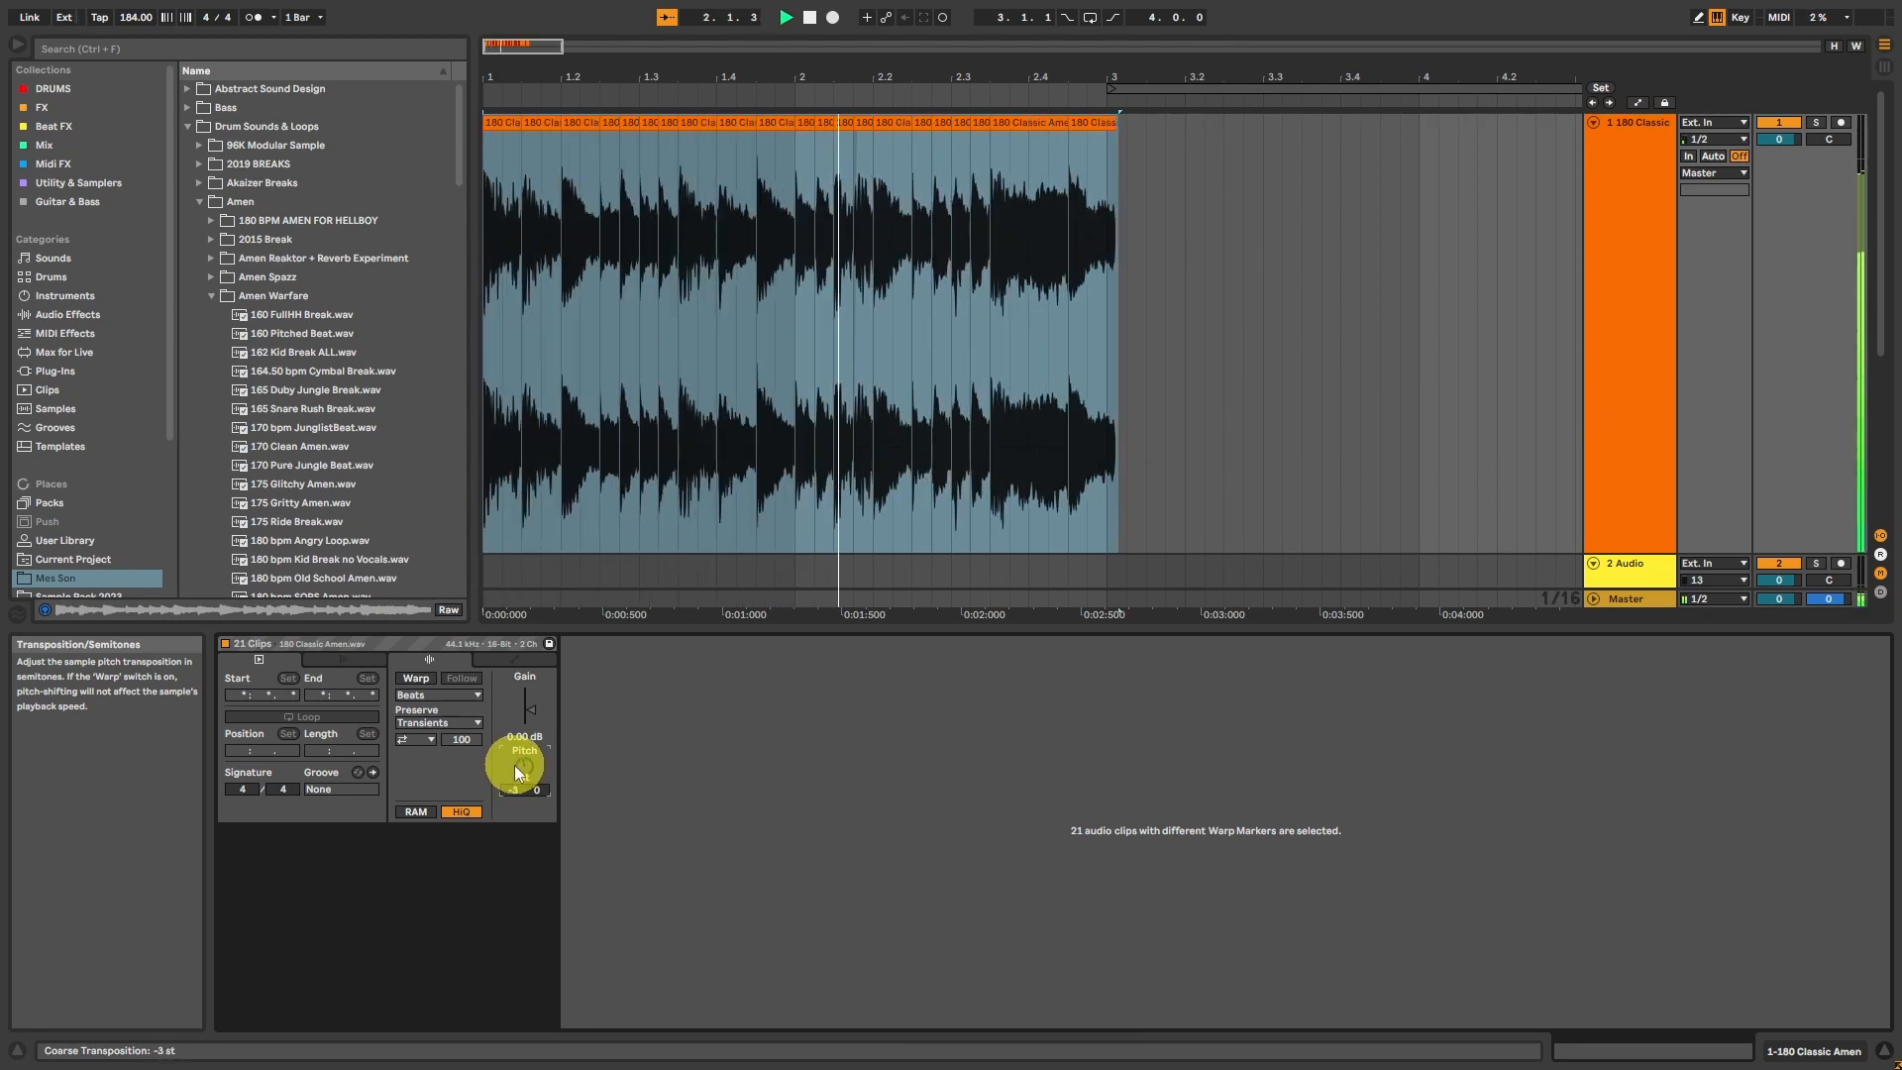
# Step: Trim the excess audio past bar 3, loop the two-bar break from 1.1.1 and play it
pyautogui.moveTo(503, 43); pyautogui.dragTo(501, 42)
pyautogui.moveTo(1152, 182); pyautogui.dragTo(55, 157)
pyautogui.press('Delete')
pyautogui.hotkey('ctrl', 'l')
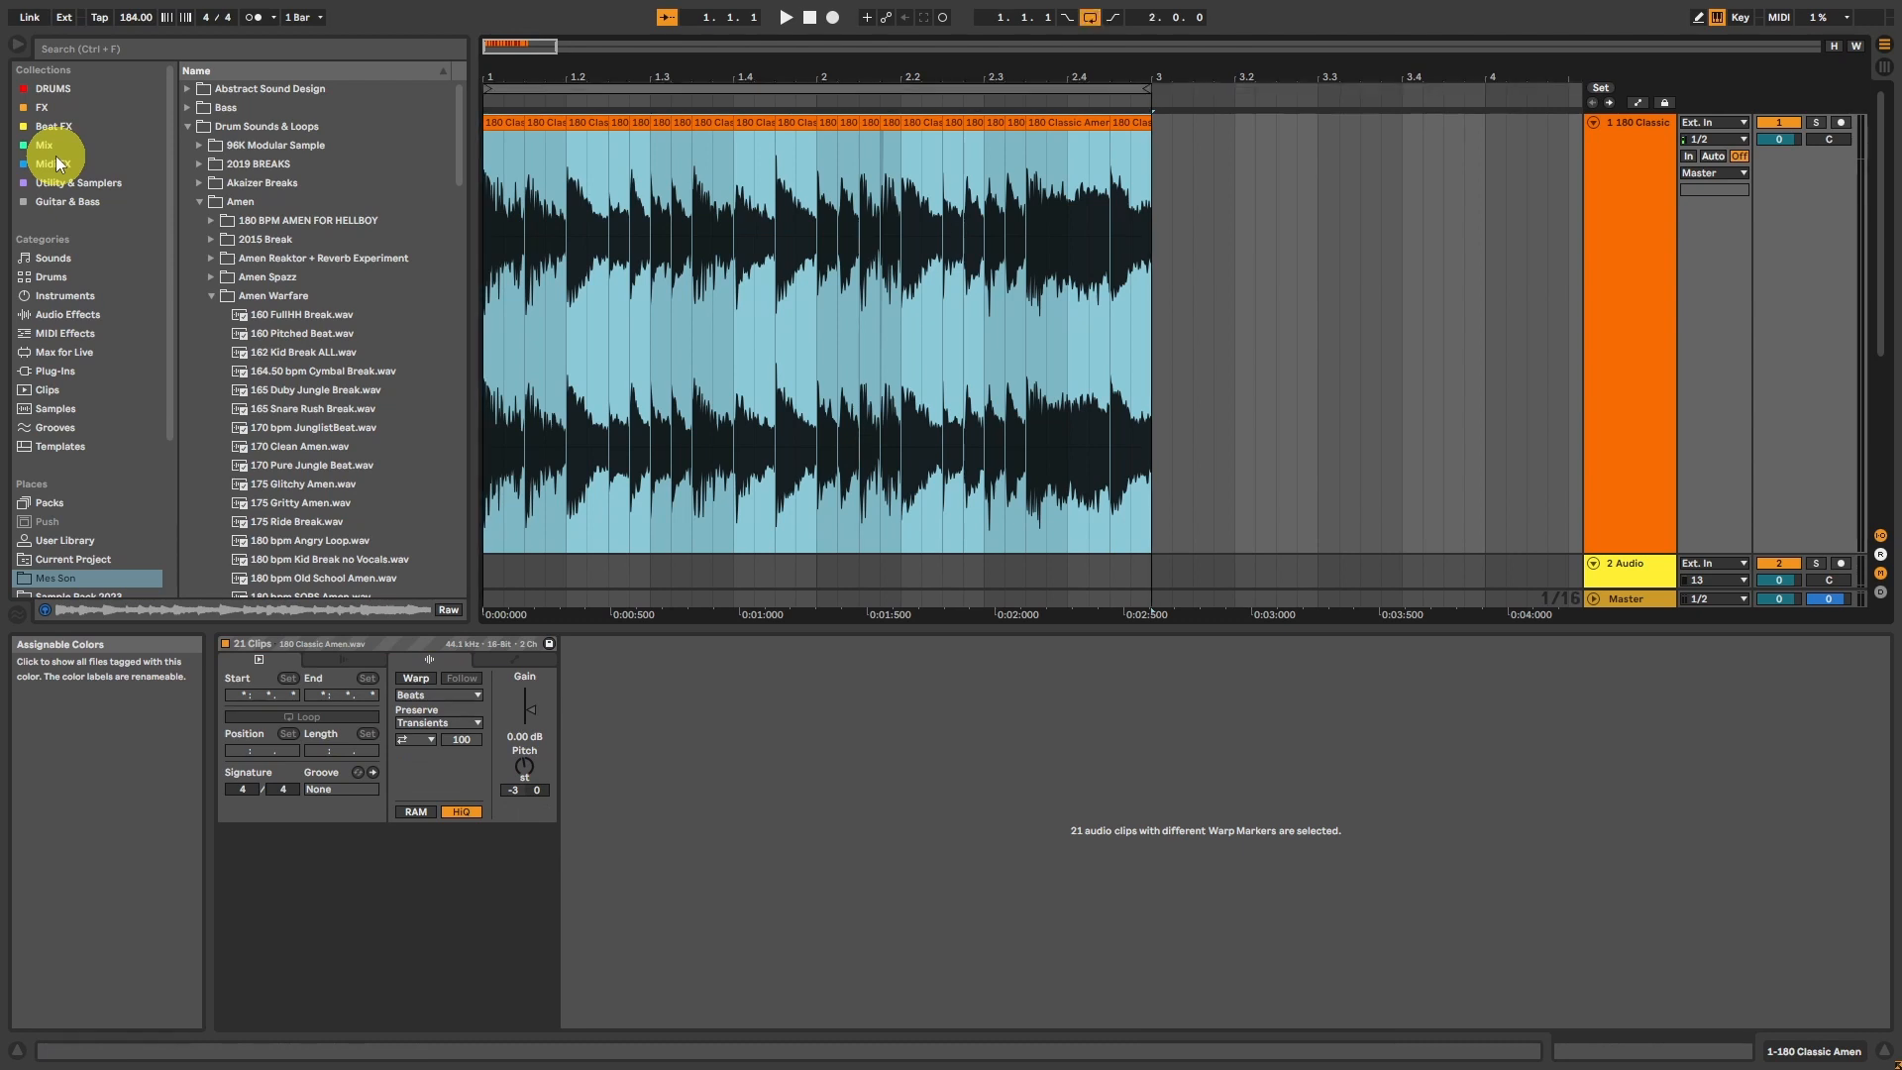
pyautogui.press('space')
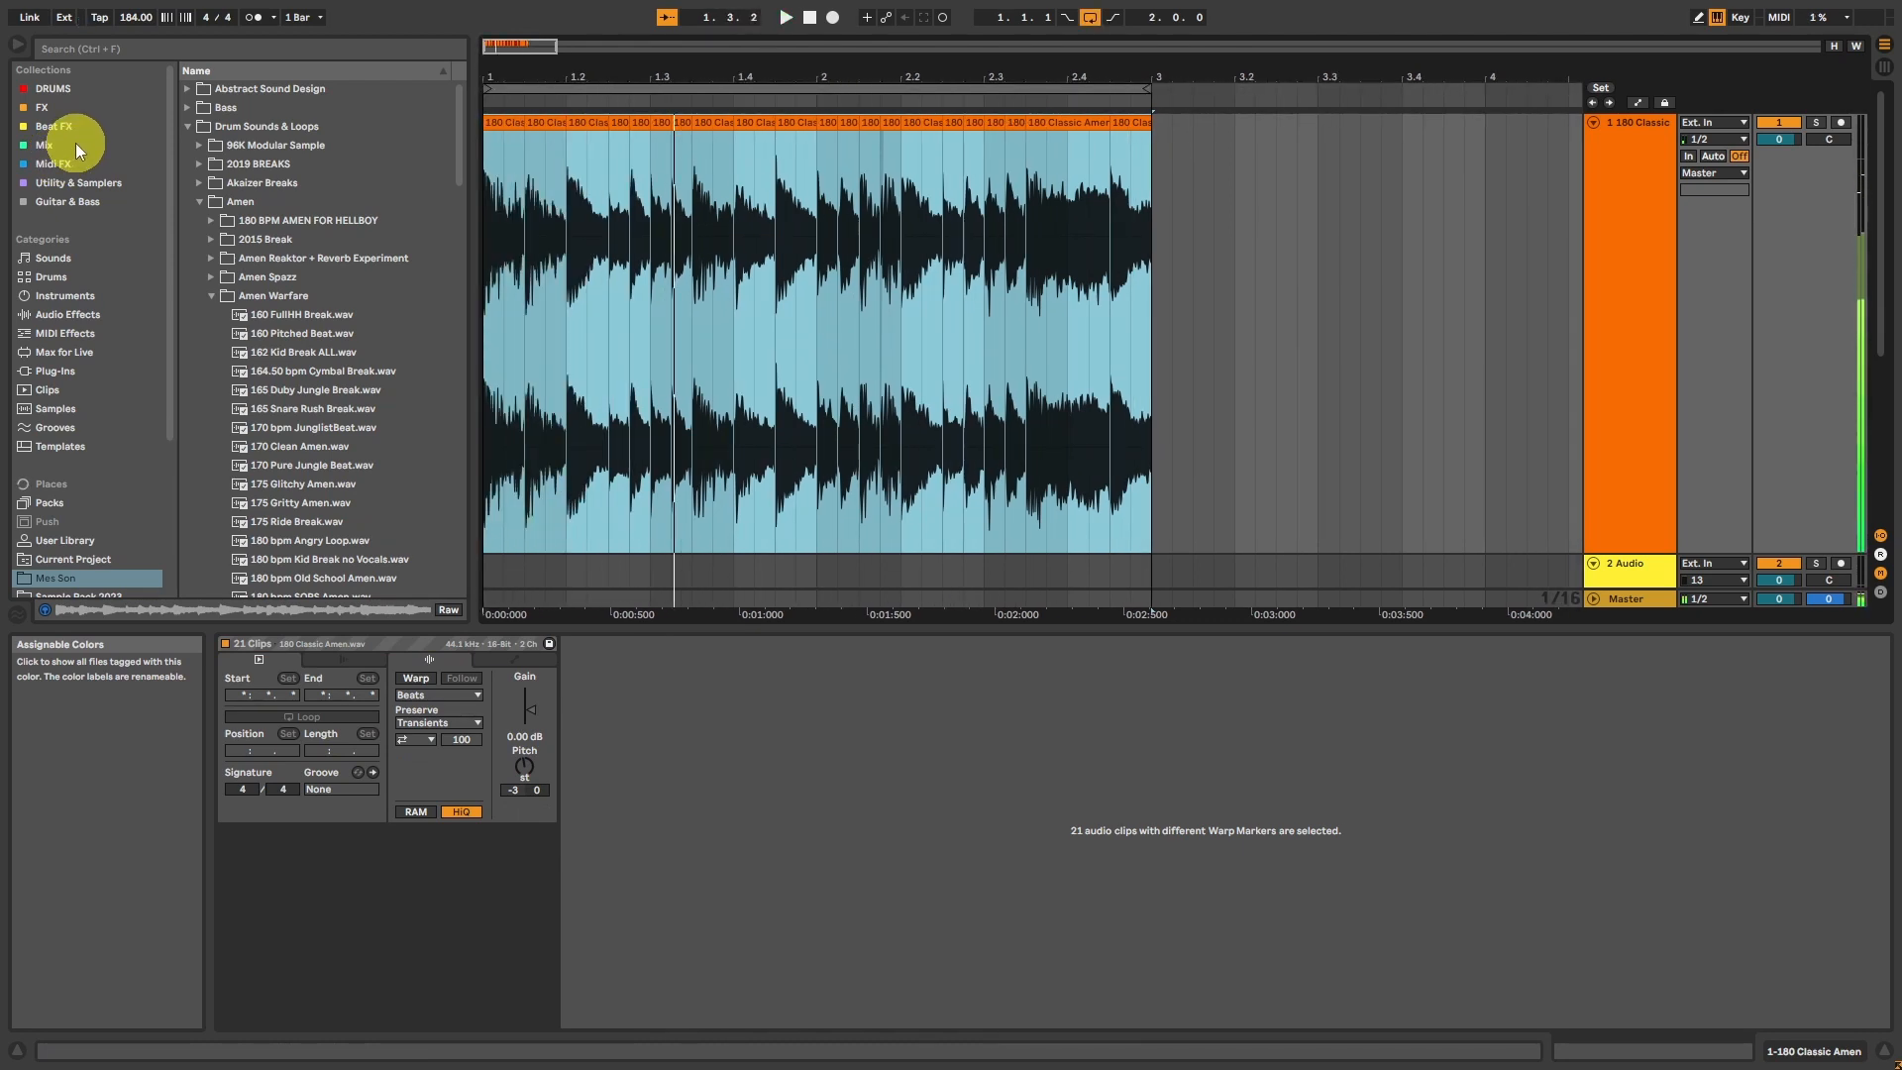
# Step: Add fade-outs to the first three slices of the break, at 1.1.1, 1.1.3 and 1.2.1
pyautogui.moveTo(496, 43); pyautogui.dragTo(513, 59)
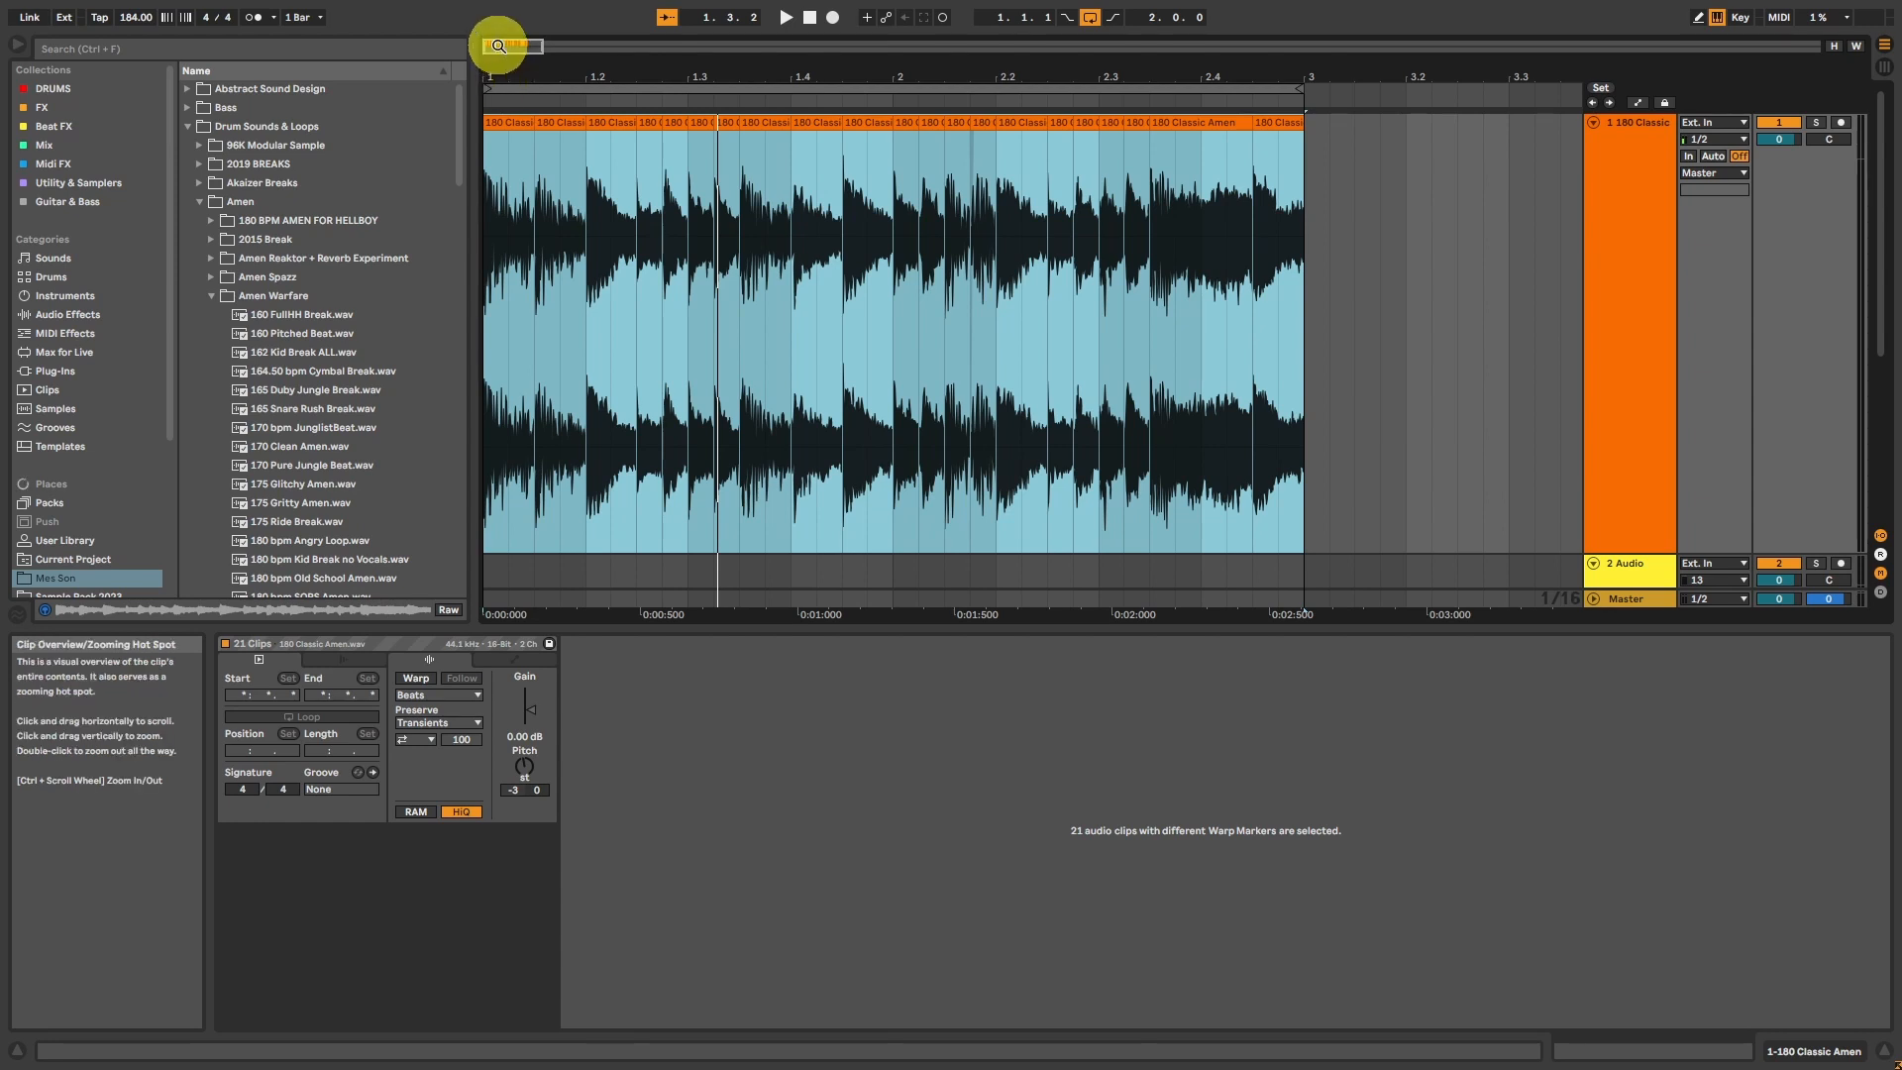
pyautogui.moveTo(498, 46); pyautogui.dragTo(518, 49)
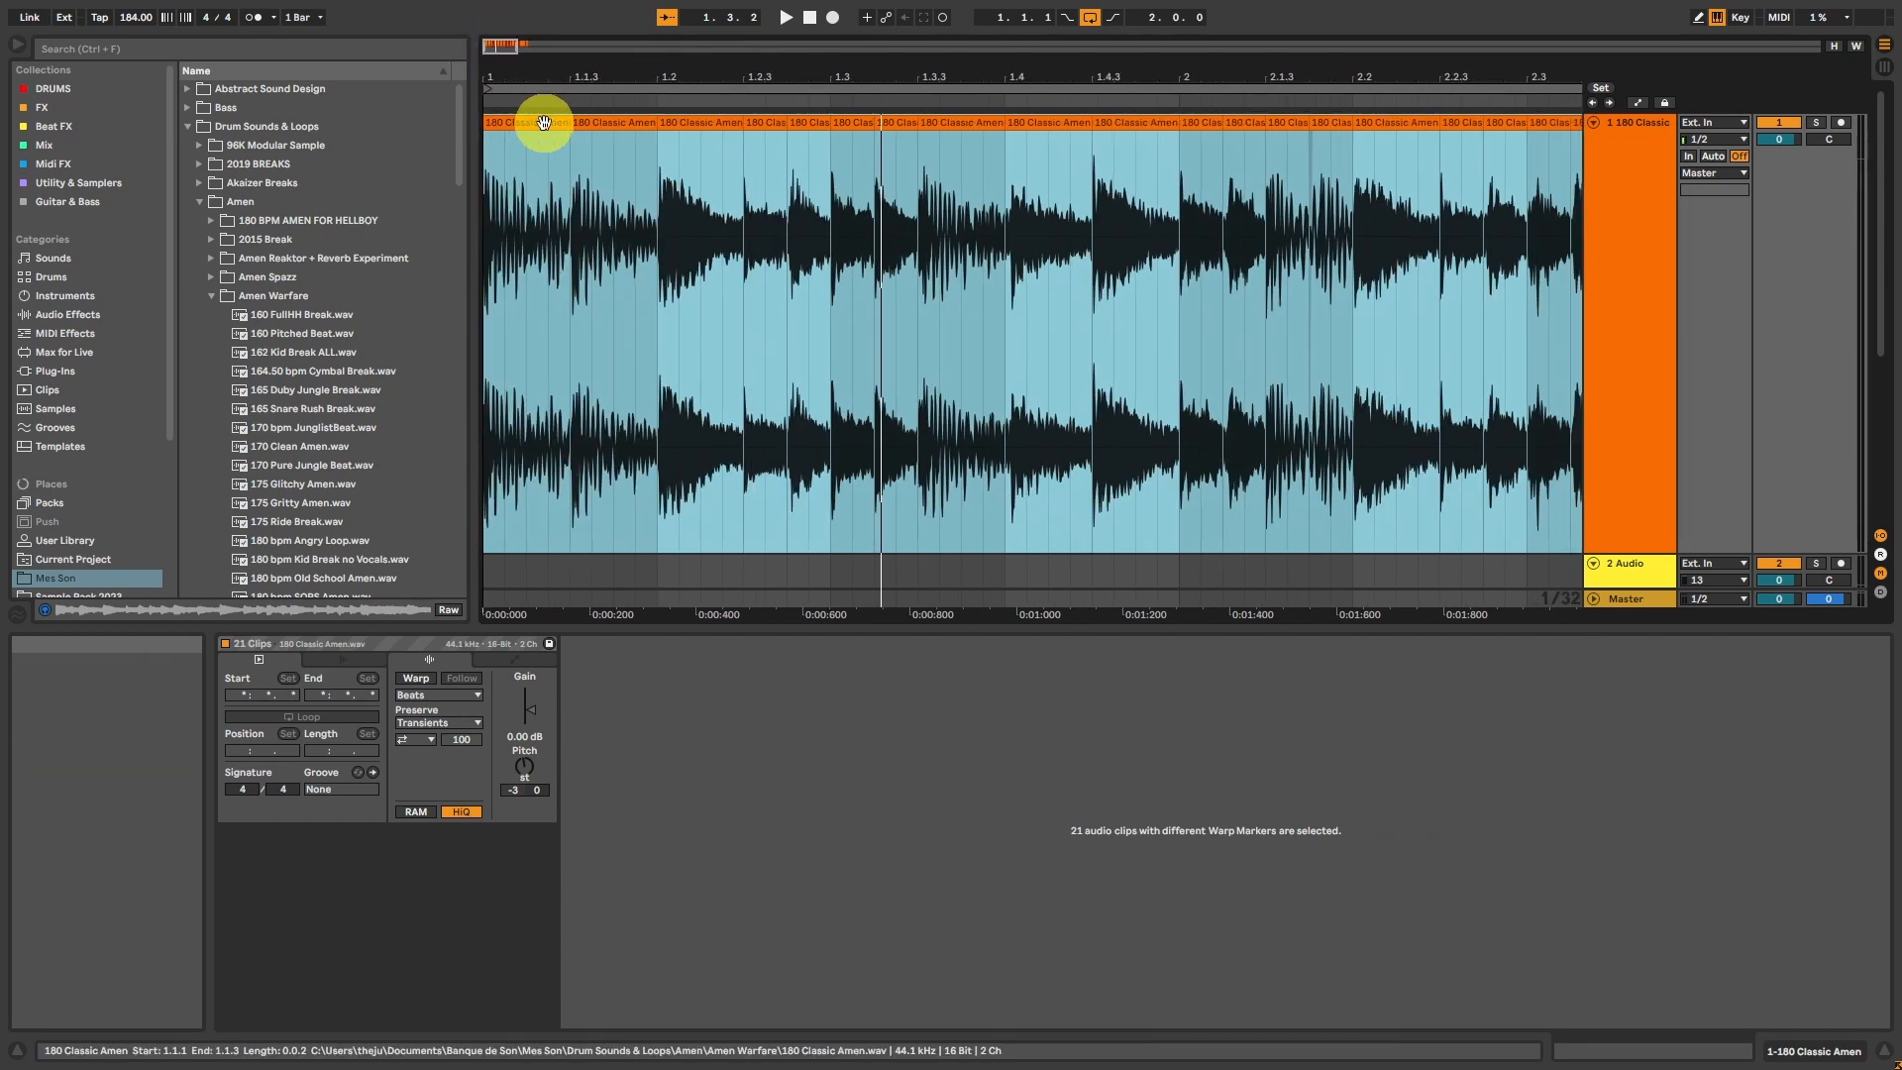
pyautogui.click(559, 154)
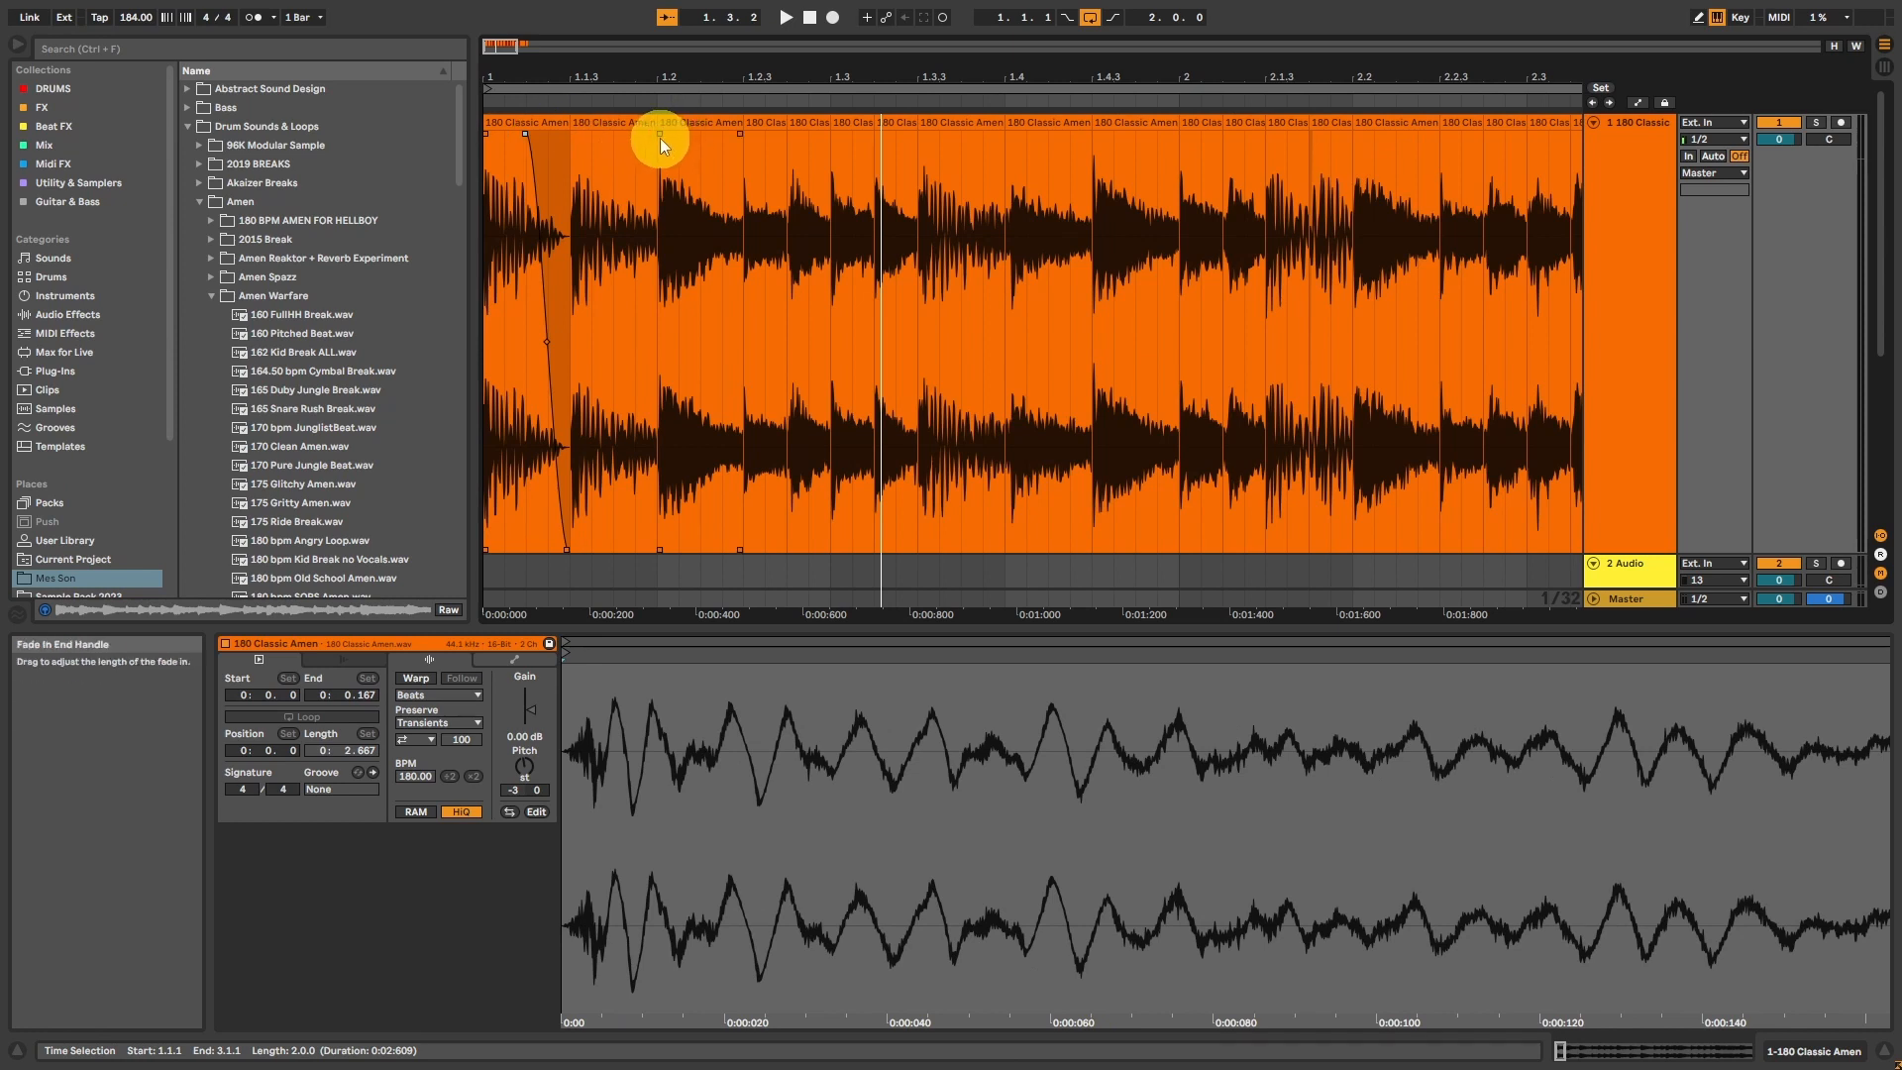
pyautogui.click(523, 121)
pyautogui.press('space')
# Step: Play the break from the start and from 1.2.3 to compare the faded slices with the unfaded ones
pyautogui.press('space')
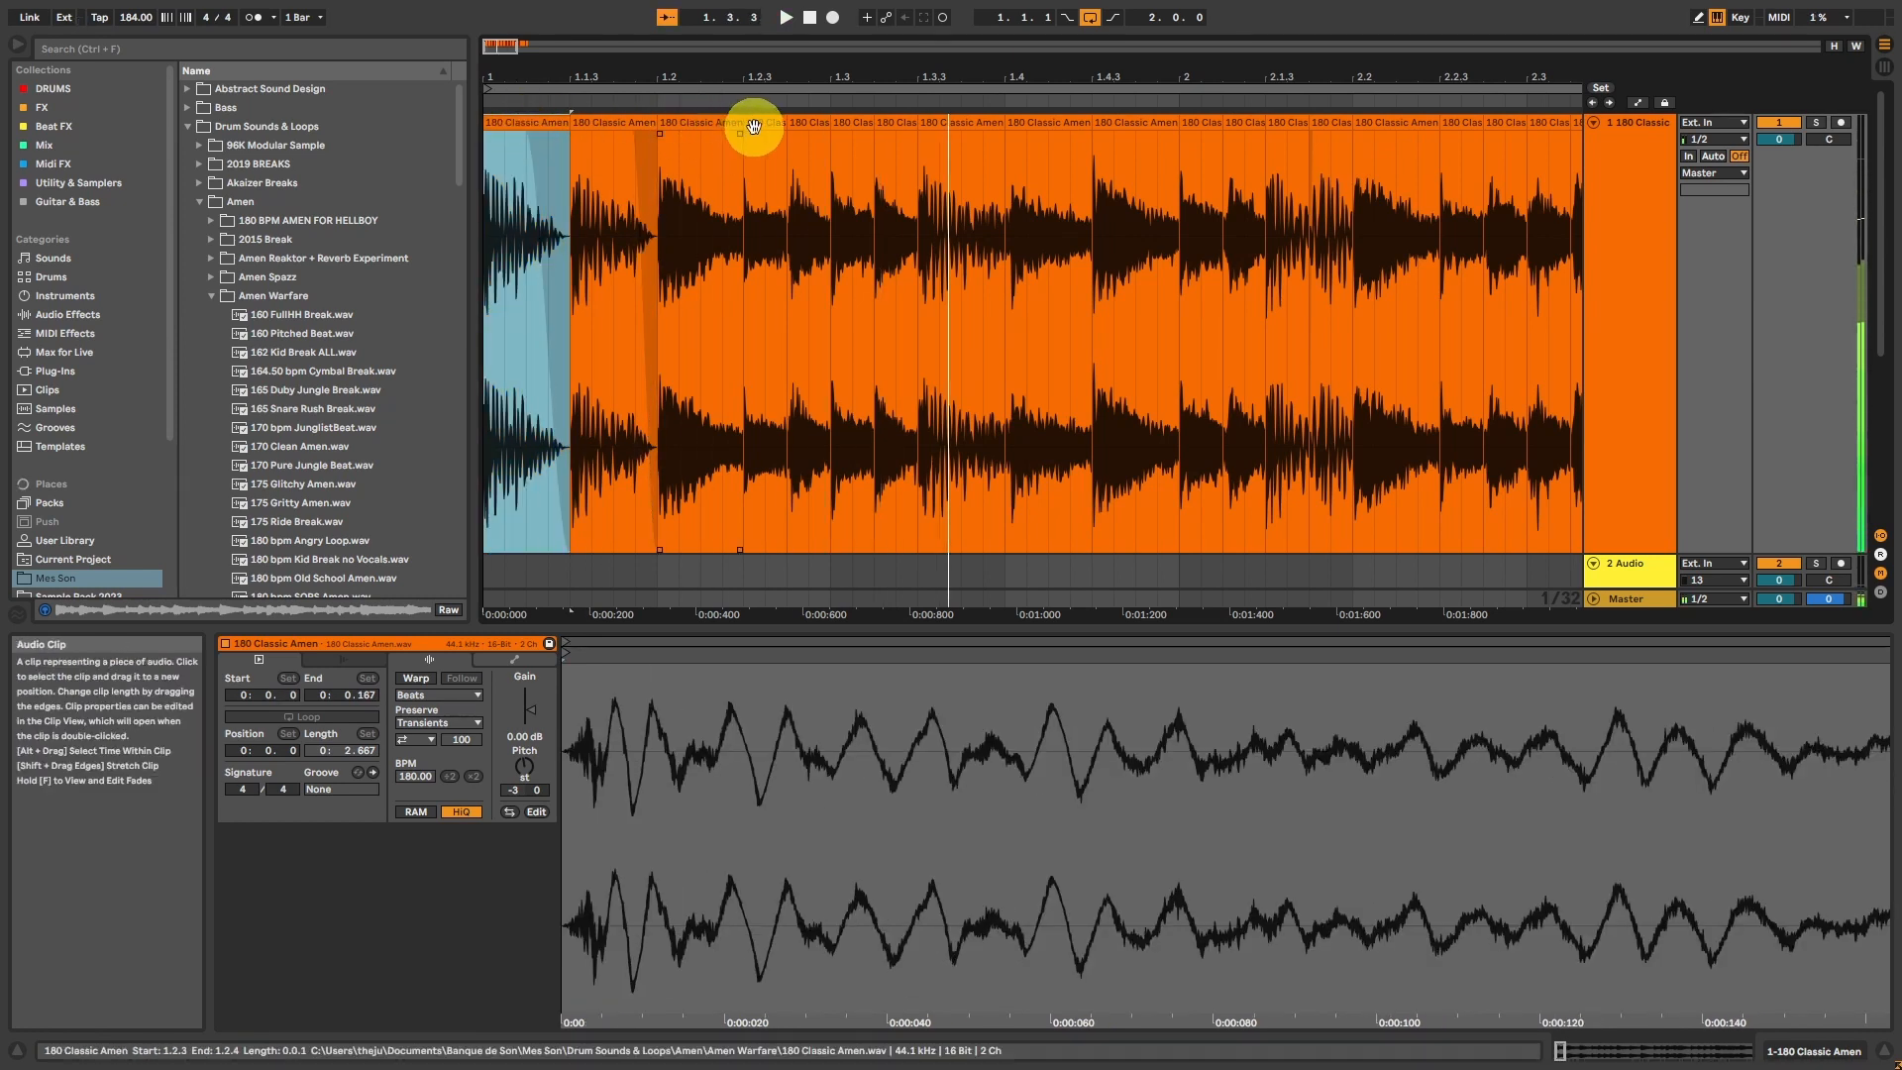
pyautogui.moveTo(742, 133); pyautogui.dragTo(697, 133)
pyautogui.click(529, 120)
pyautogui.press('space')
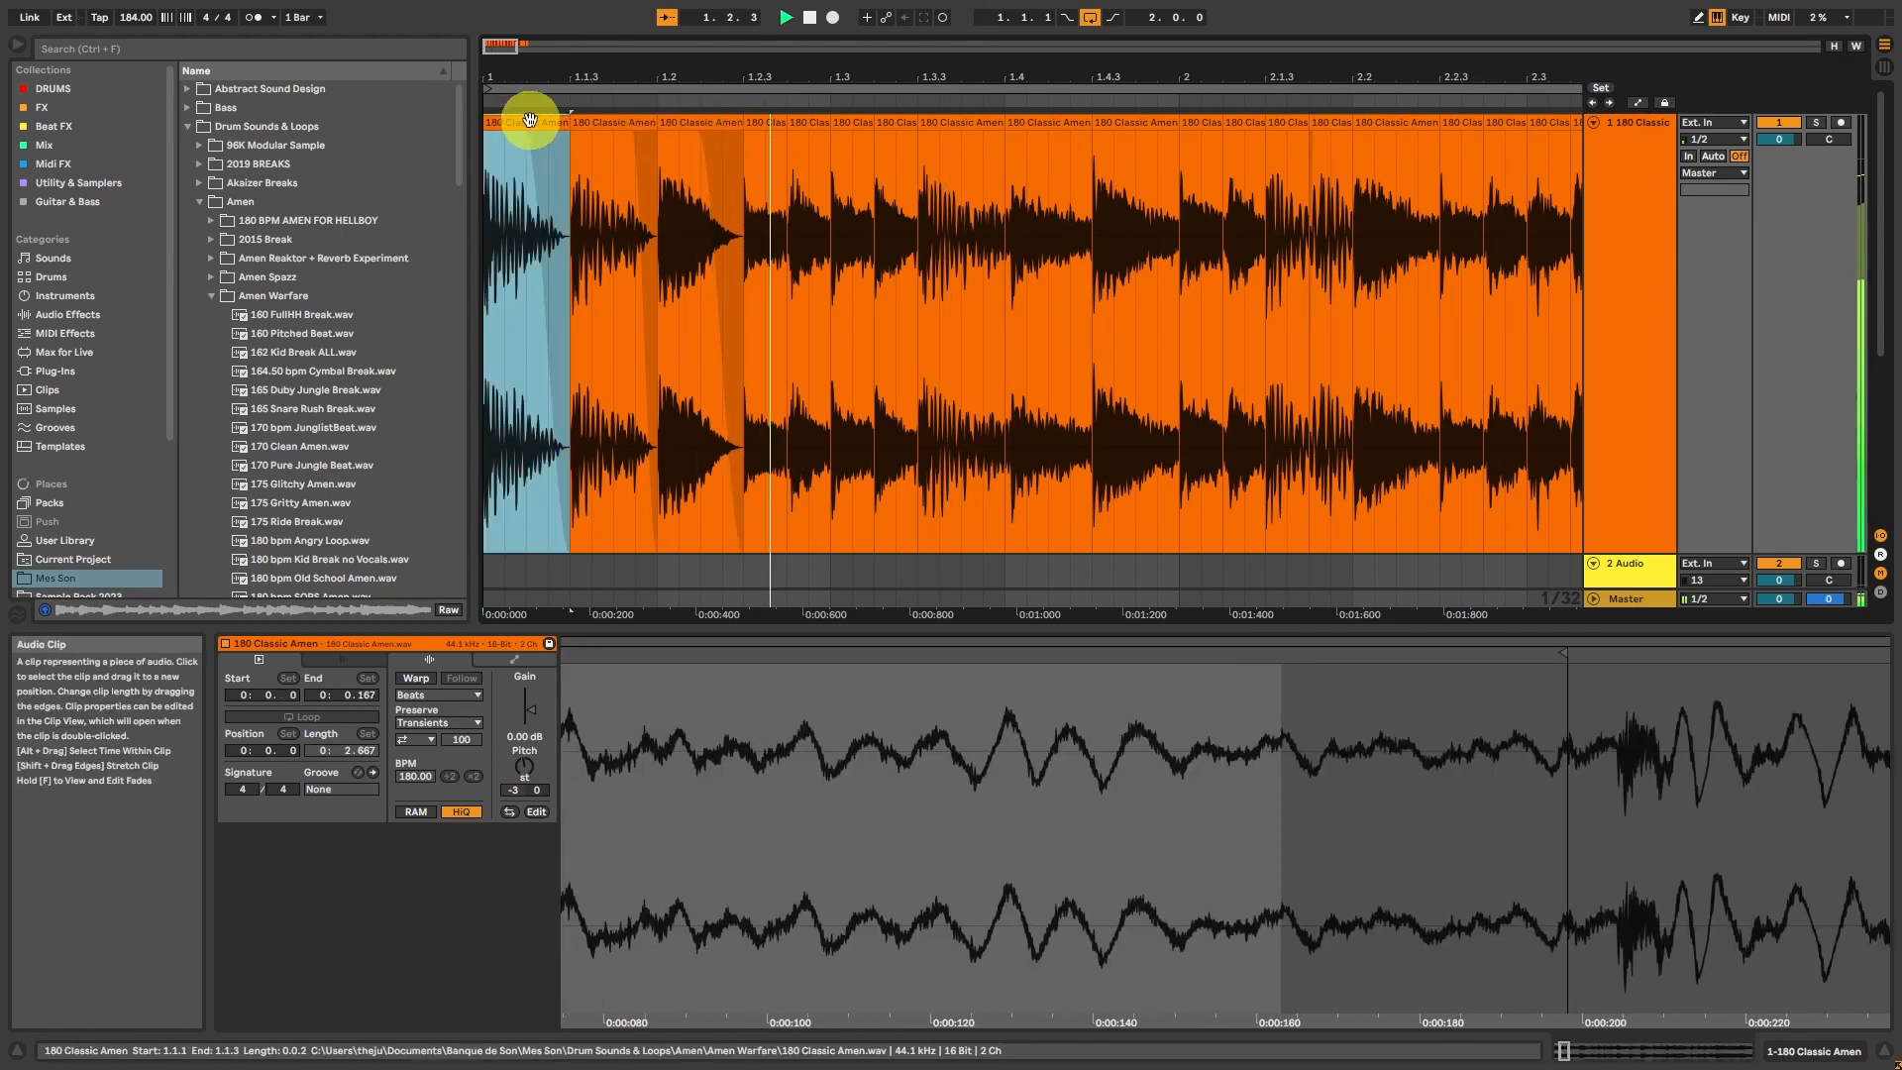
pyautogui.press('space')
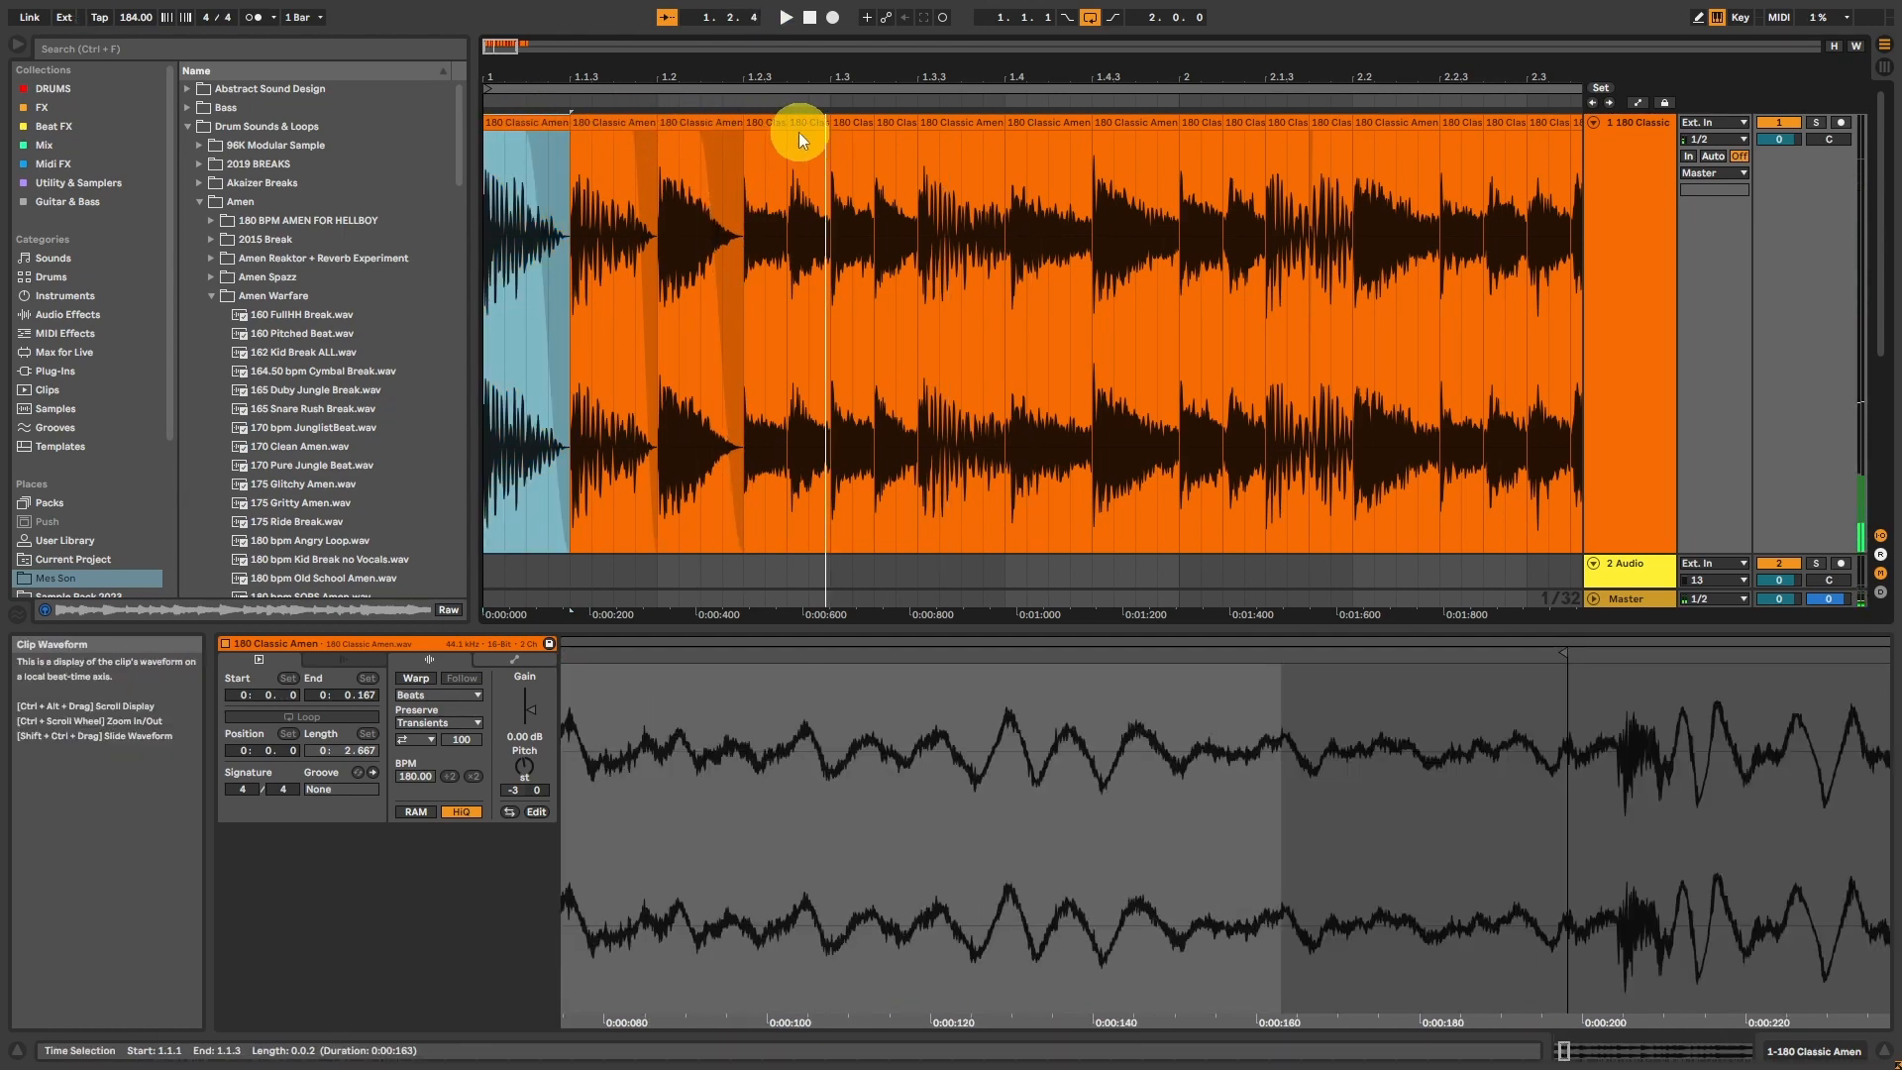
pyautogui.press('space')
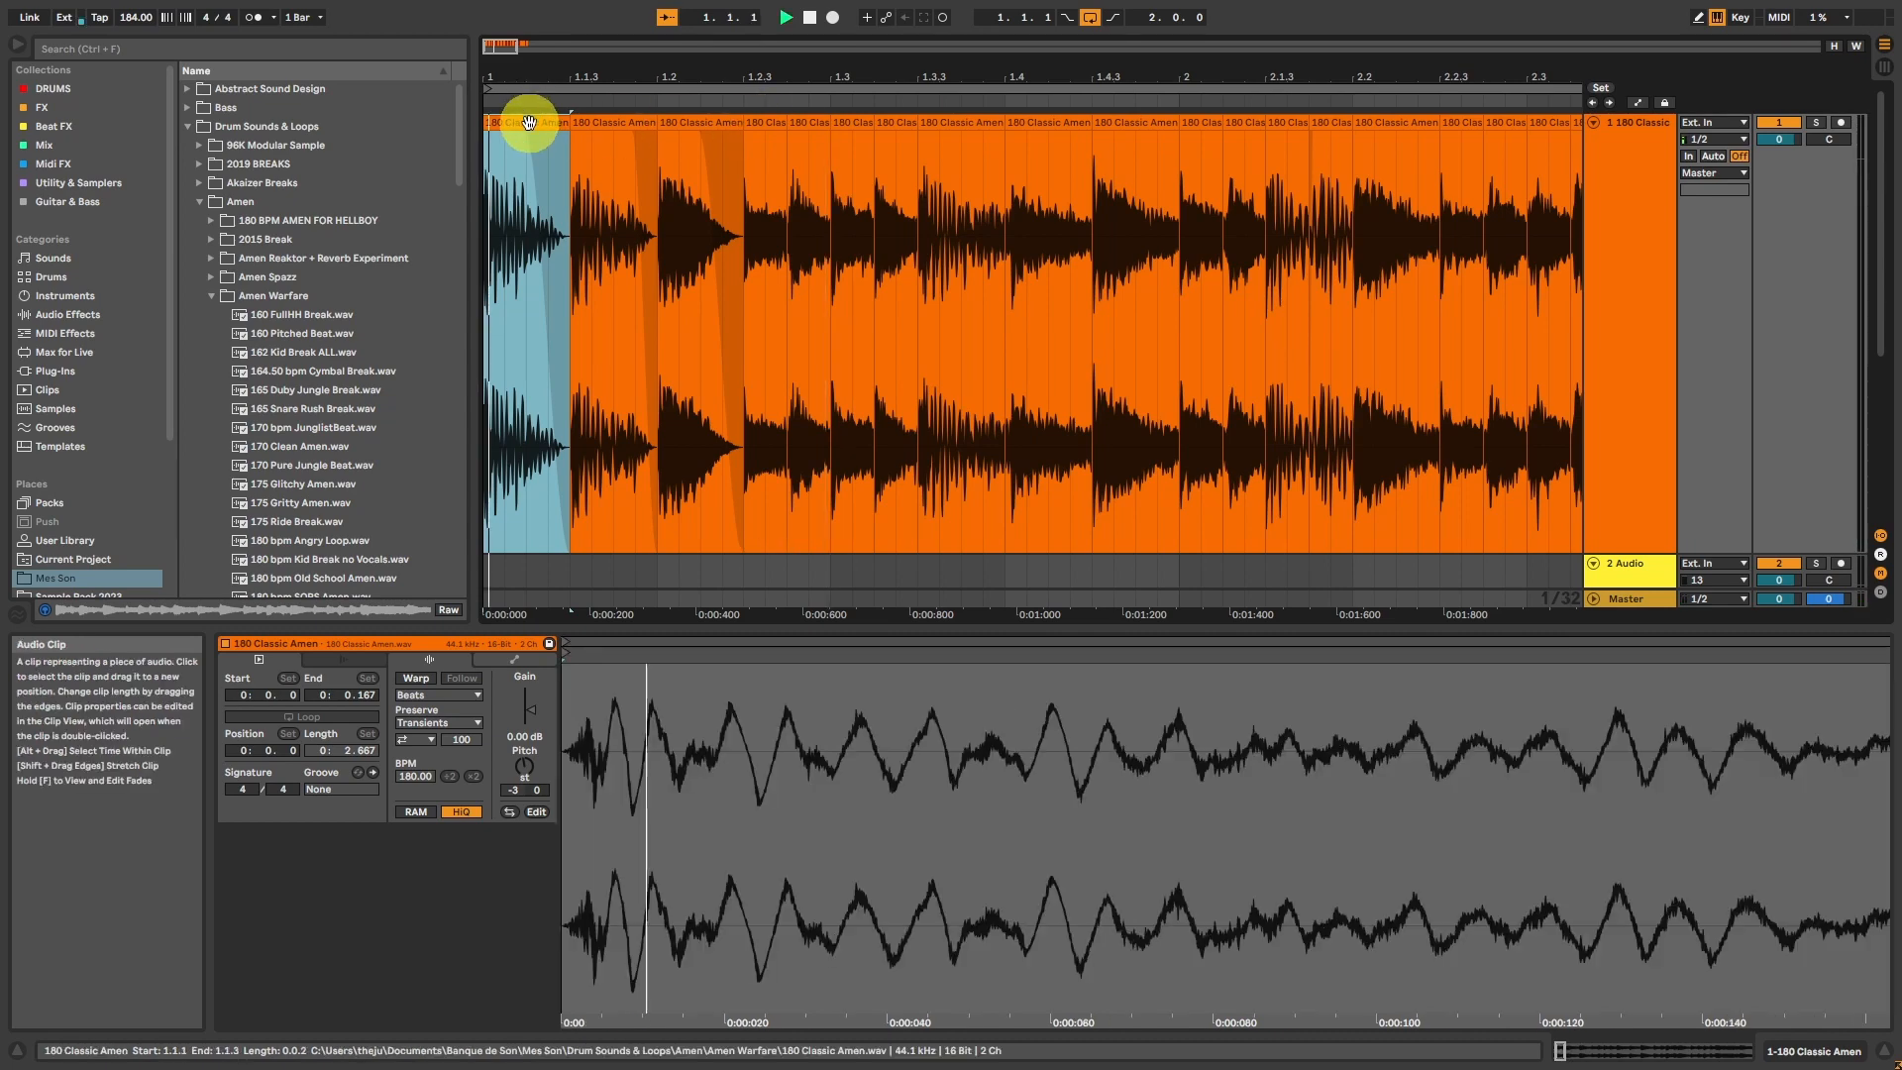
pyautogui.press('space')
pyautogui.click(753, 204)
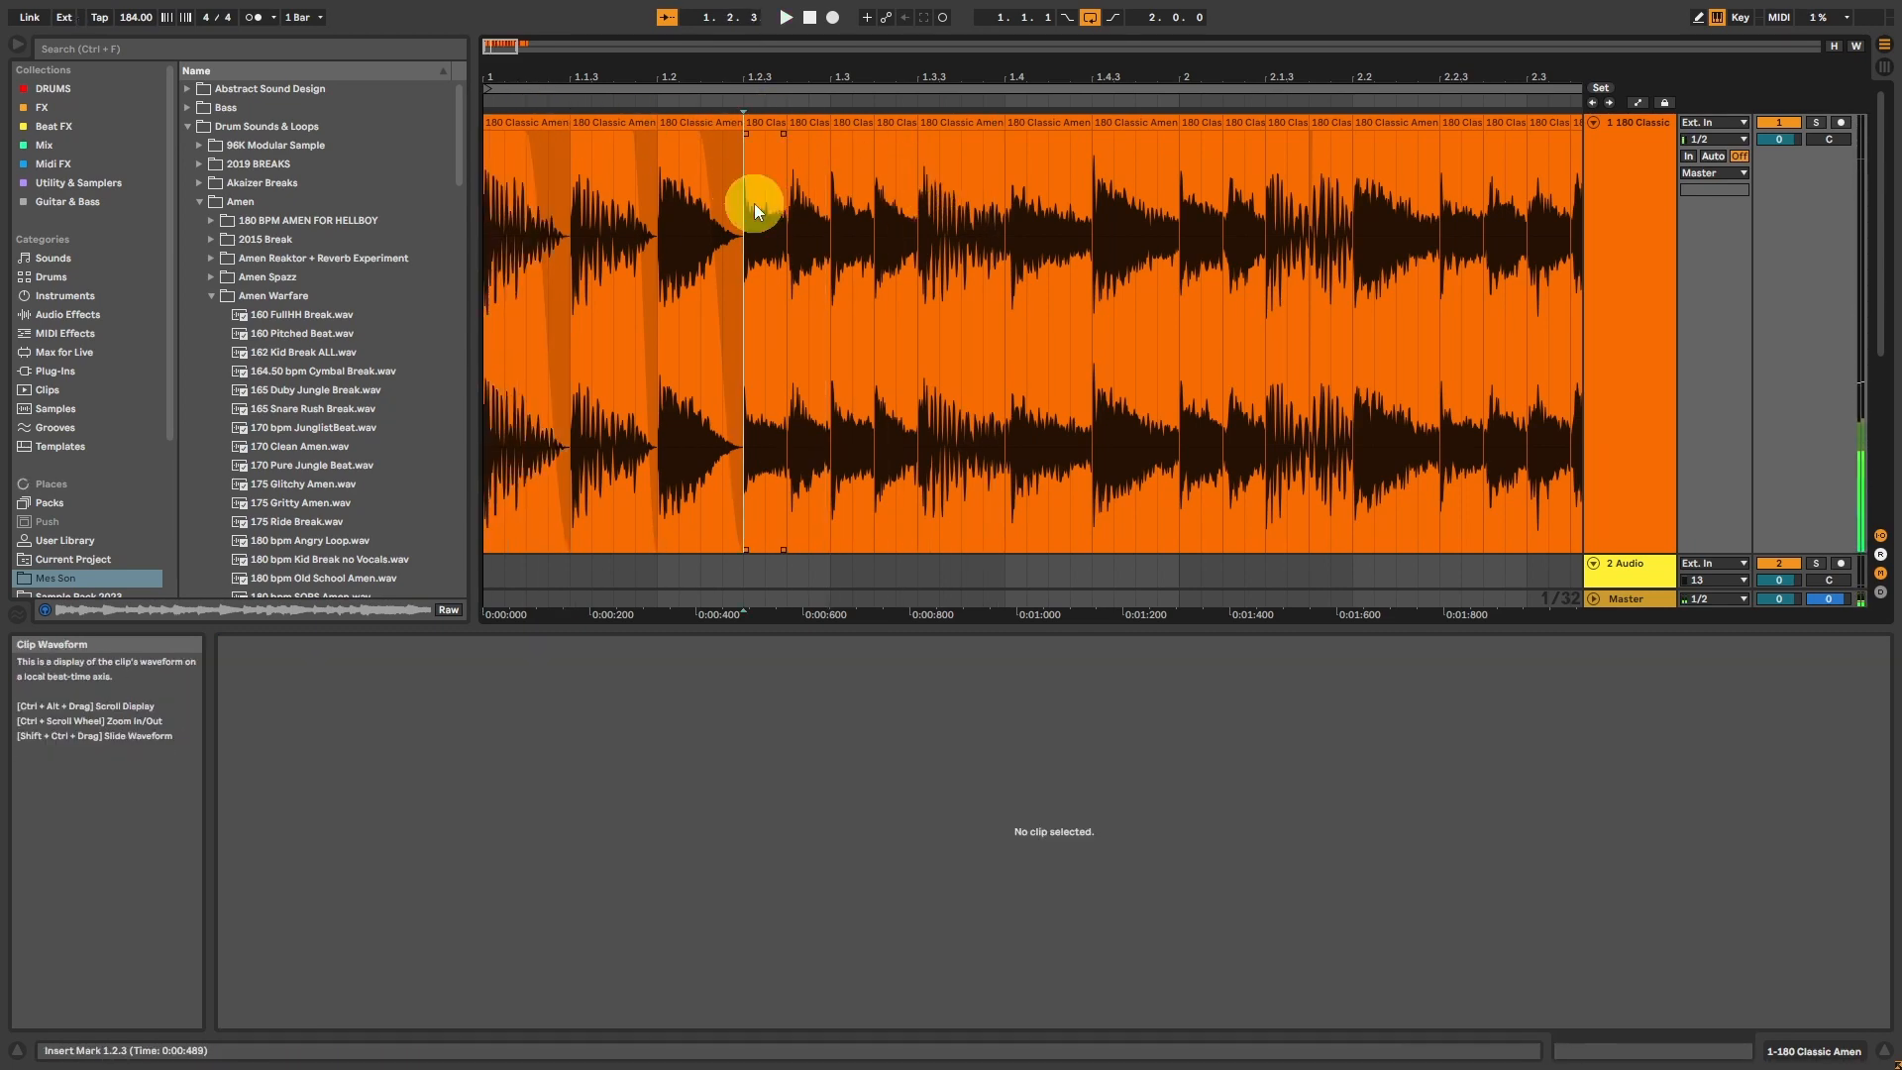
pyautogui.press('space')
pyautogui.press('space')
pyautogui.click(519, 124)
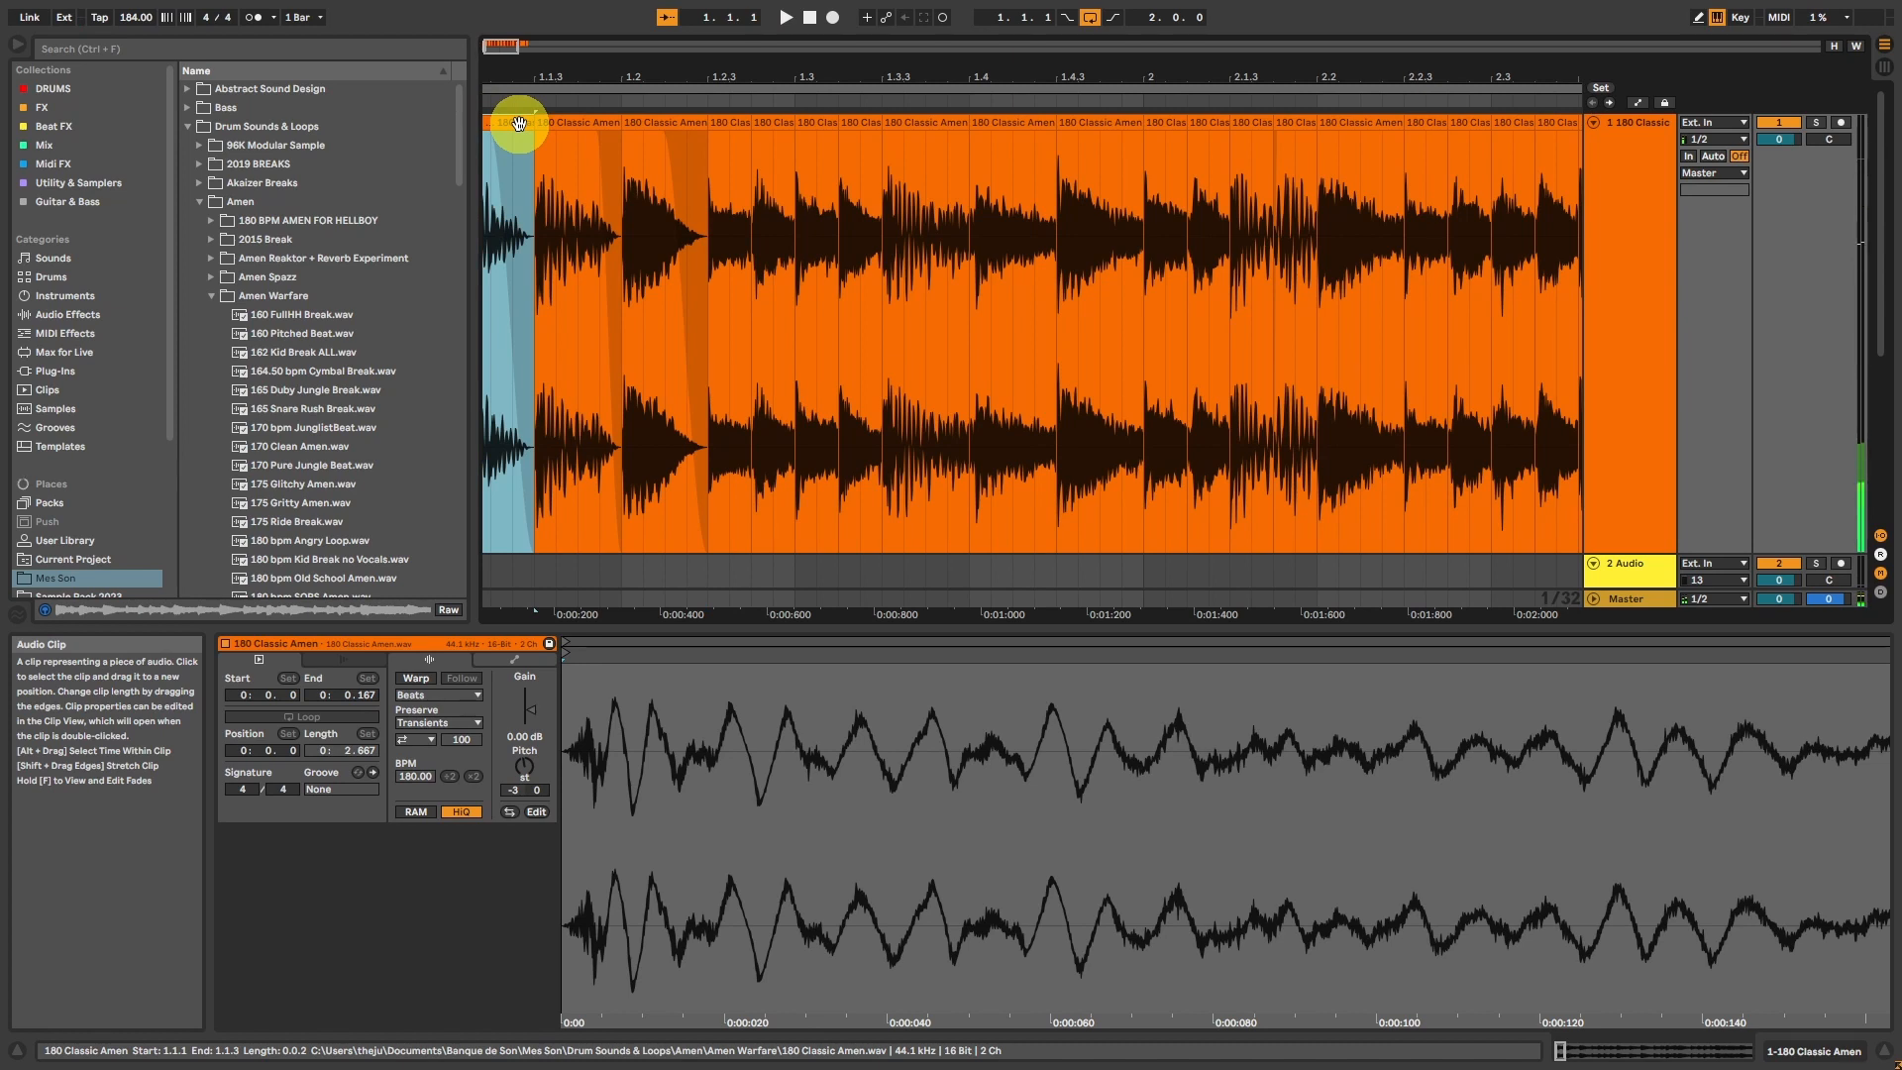
pyautogui.press('space')
# Step: Add fade-outs to the slices from 1.3.3 through 2.1.1, bending the 2.1.1 fade curve for a faster decay
pyautogui.click(971, 149)
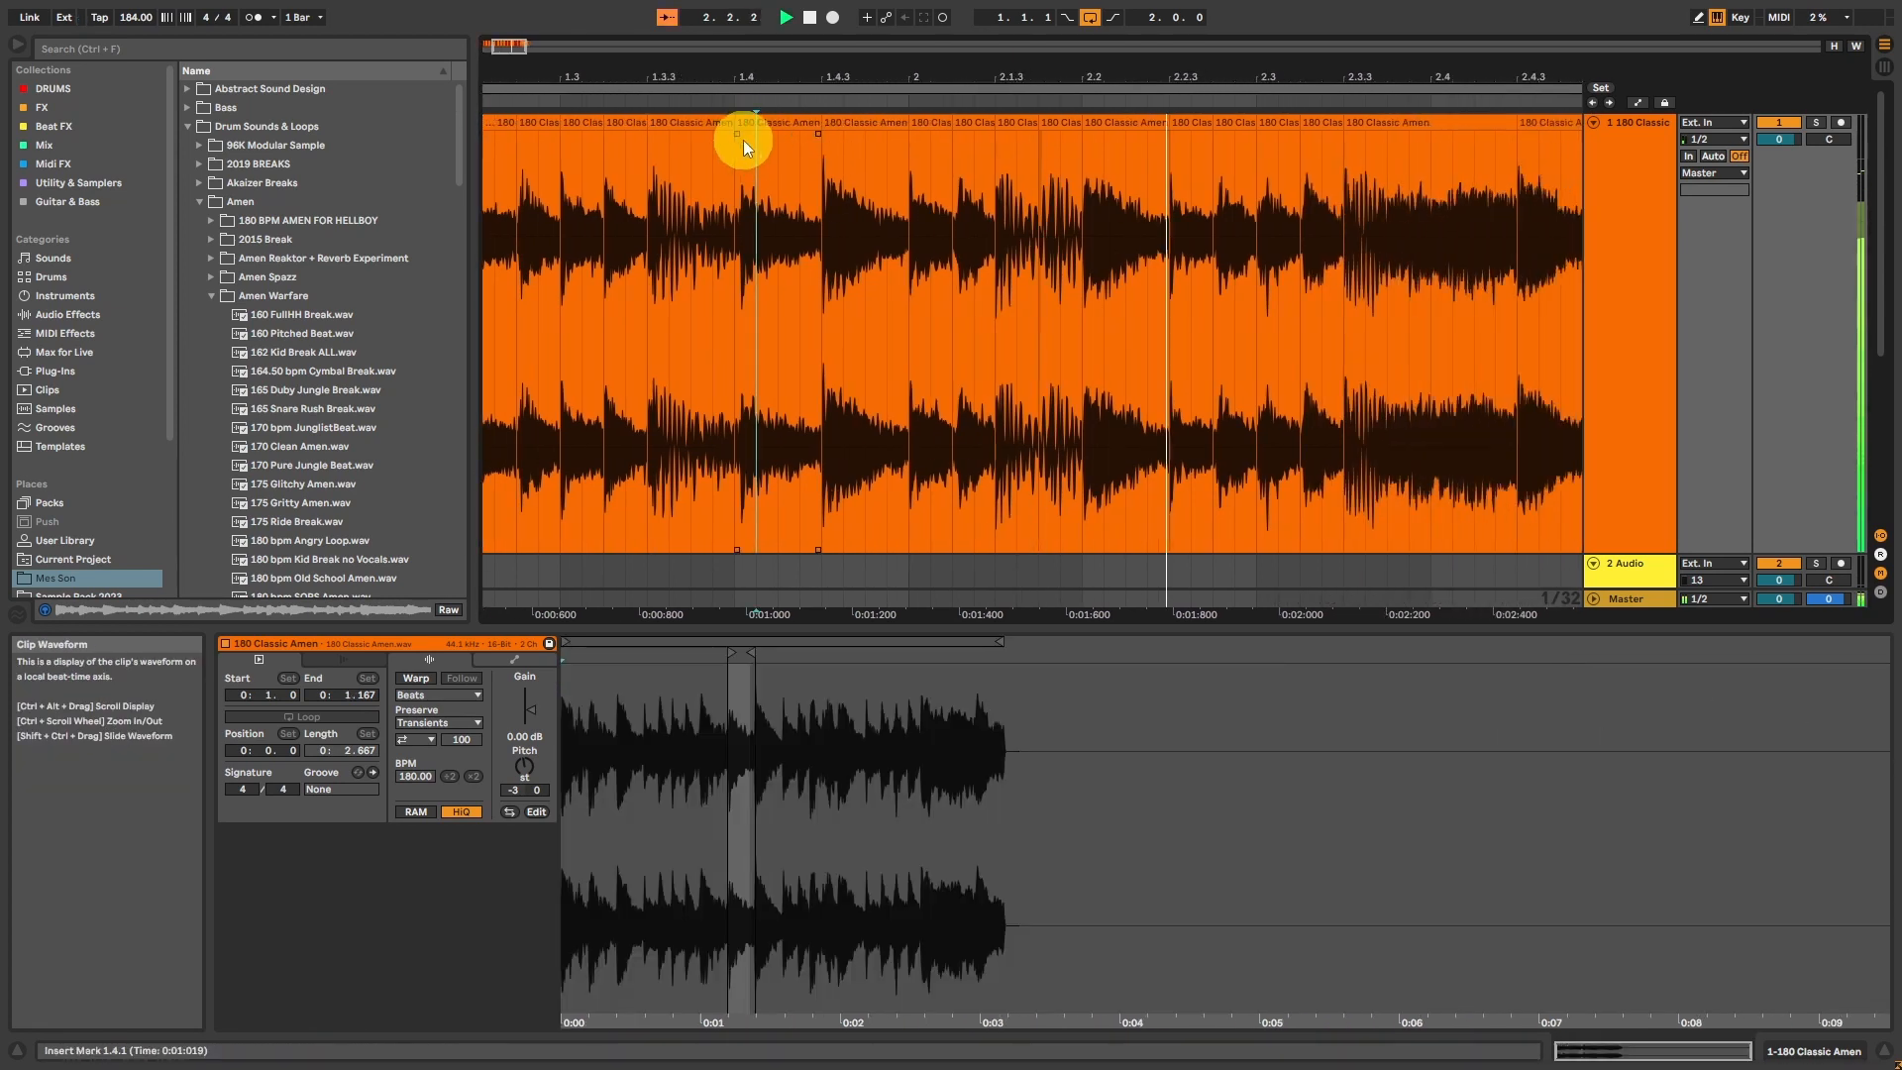
pyautogui.moveTo(731, 134); pyautogui.dragTo(914, 136)
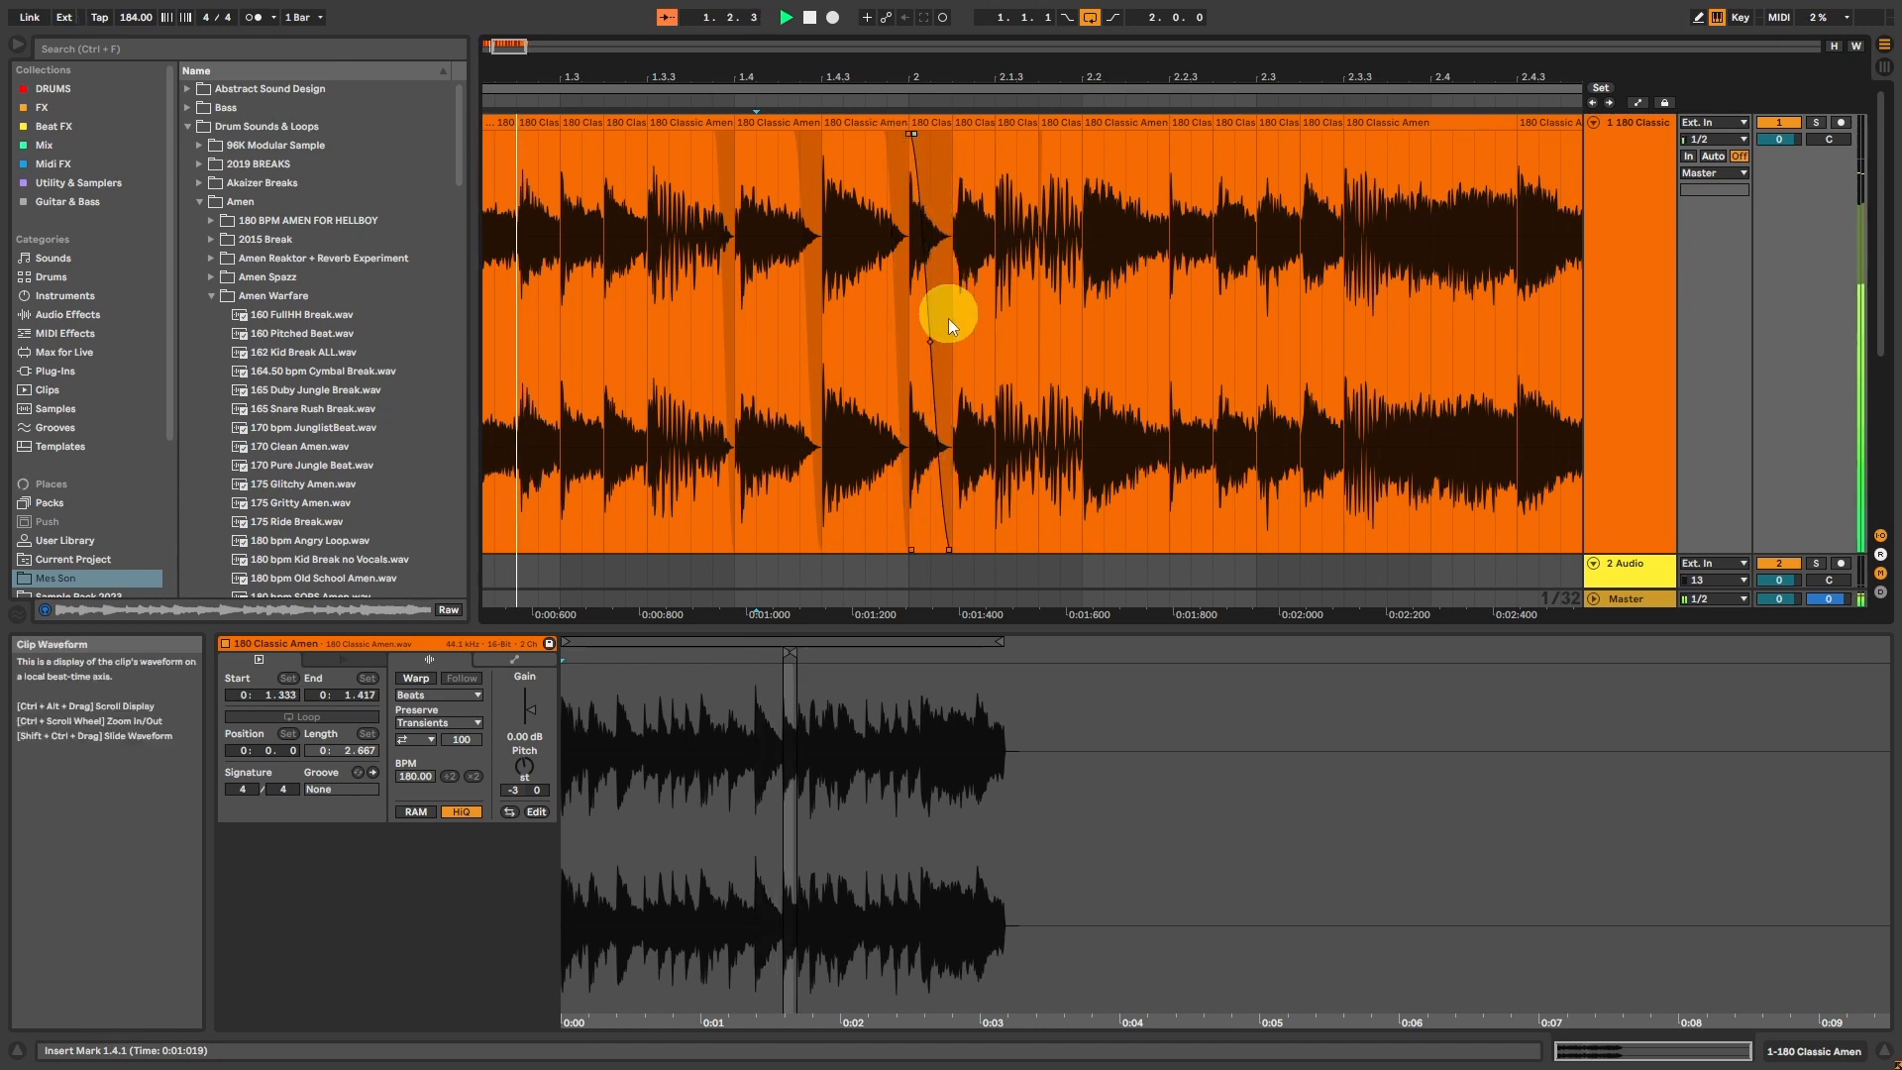
pyautogui.moveTo(929, 341); pyautogui.dragTo(923, 365)
# Step: Add fade-outs to the slices from 2.1.2 through 2.3.2, bending the 2.1.2 curve and fine-tuning the 2.1.1 fade
pyautogui.moveTo(990, 136); pyautogui.dragTo(955, 135)
pyautogui.moveTo(972, 347); pyautogui.dragTo(967, 348)
pyautogui.moveTo(1035, 134)
pyautogui.mouseDown()
pyautogui.moveTo(1001, 134)
pyautogui.moveTo(1058, 136)
pyautogui.mouseUp()
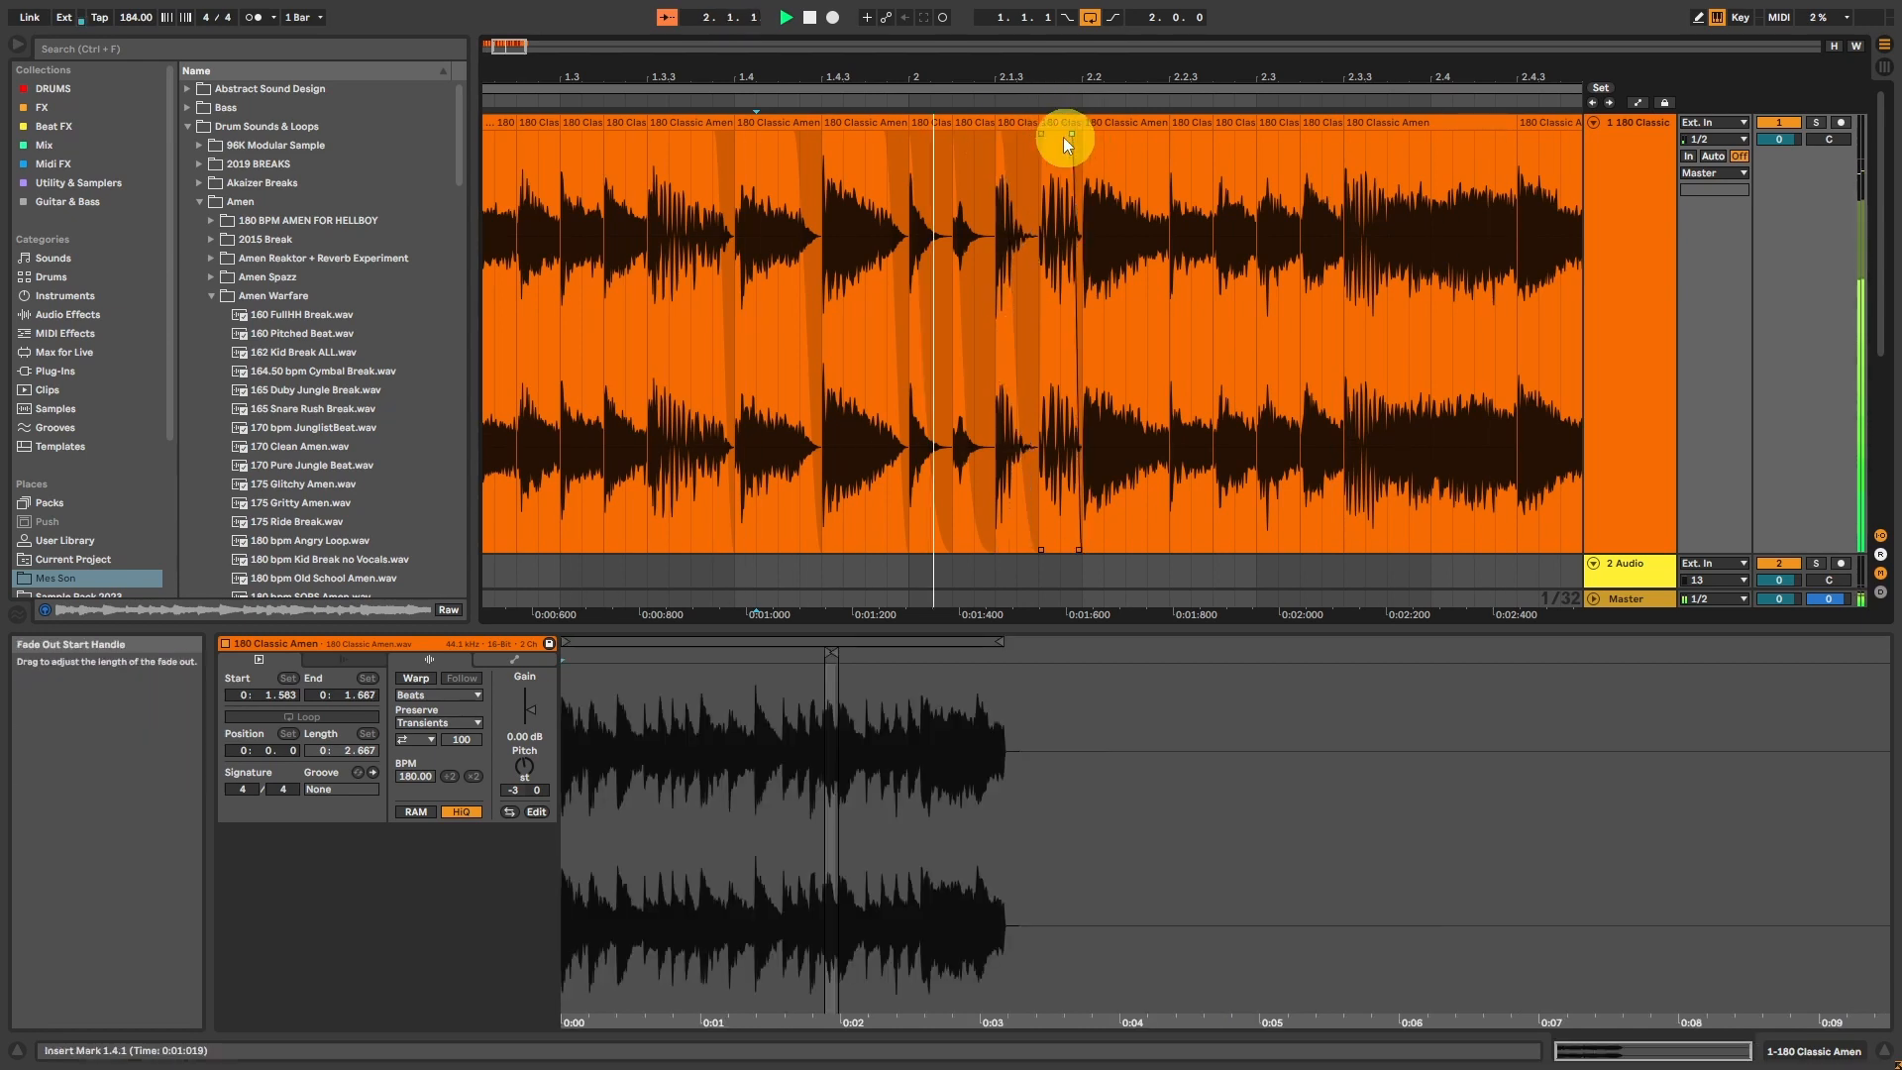
pyautogui.moveTo(913, 135); pyautogui.dragTo(923, 134)
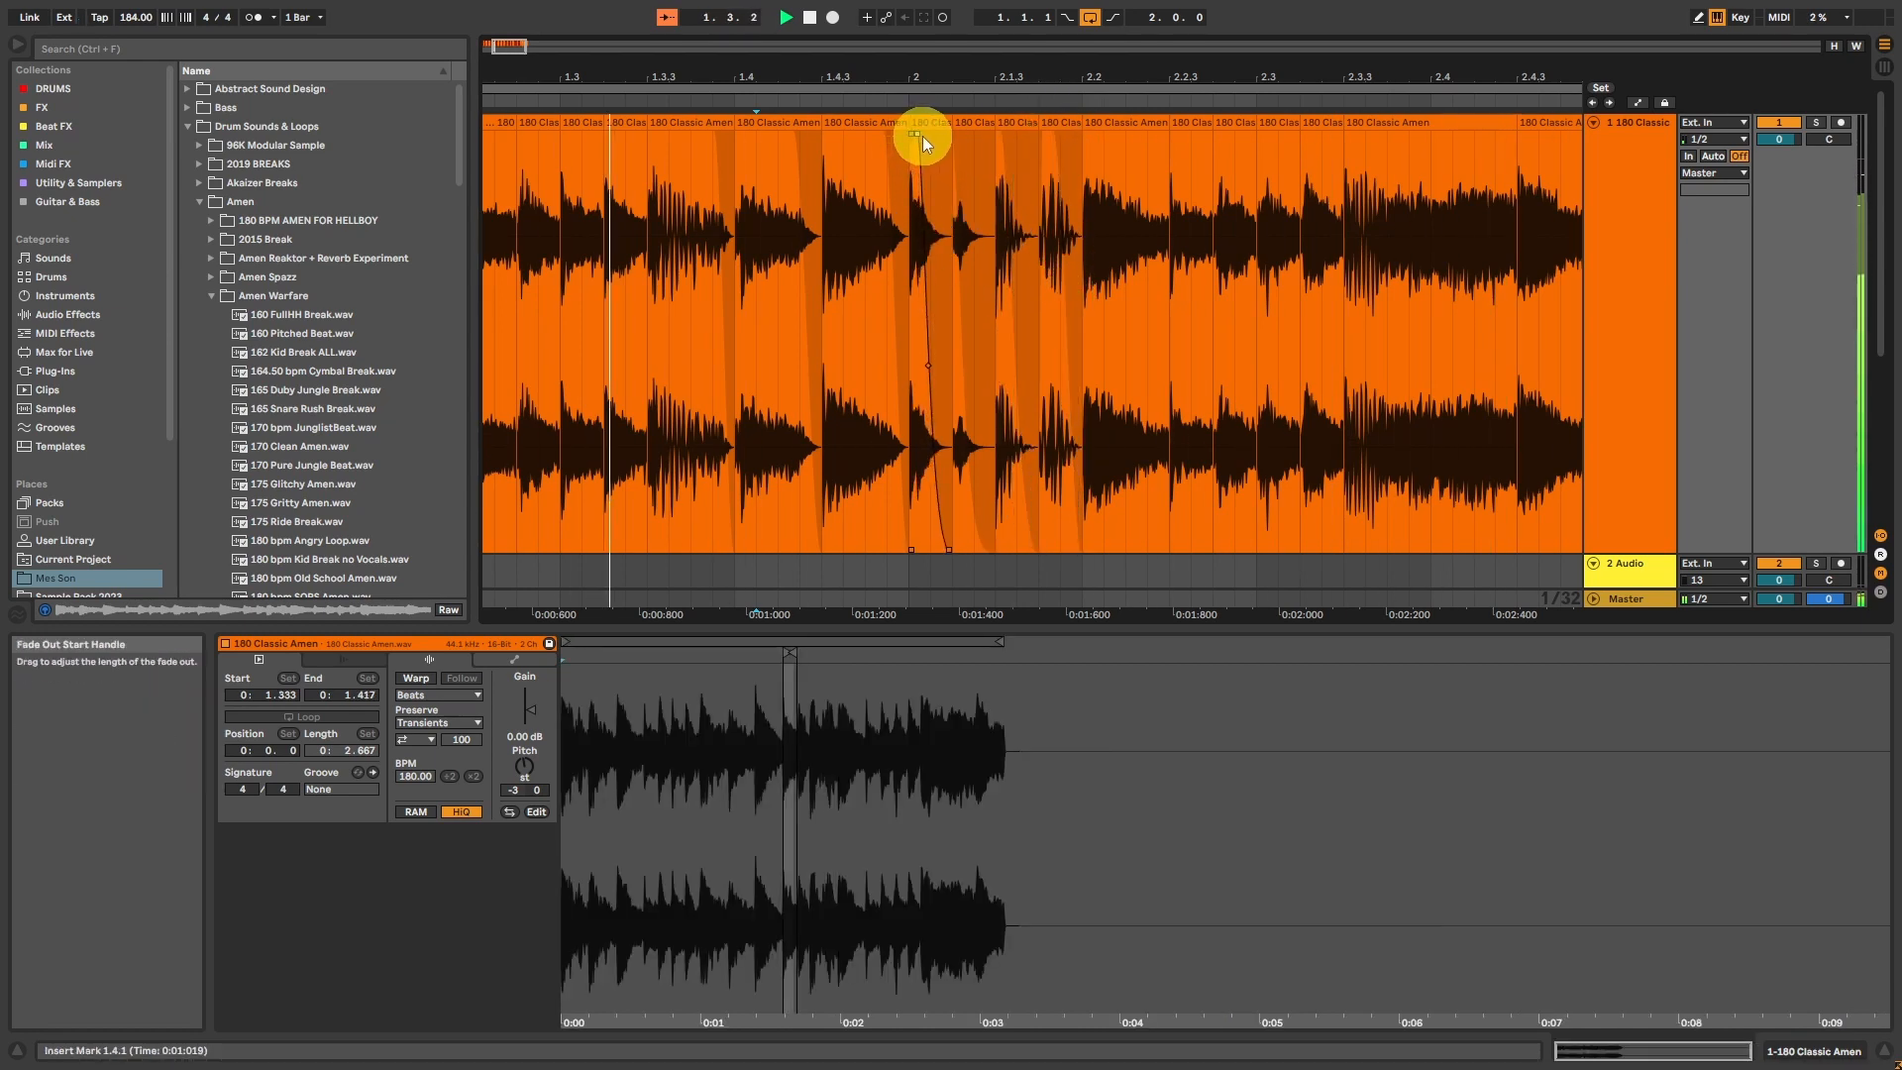
pyautogui.moveTo(1166, 135); pyautogui.dragTo(1322, 136)
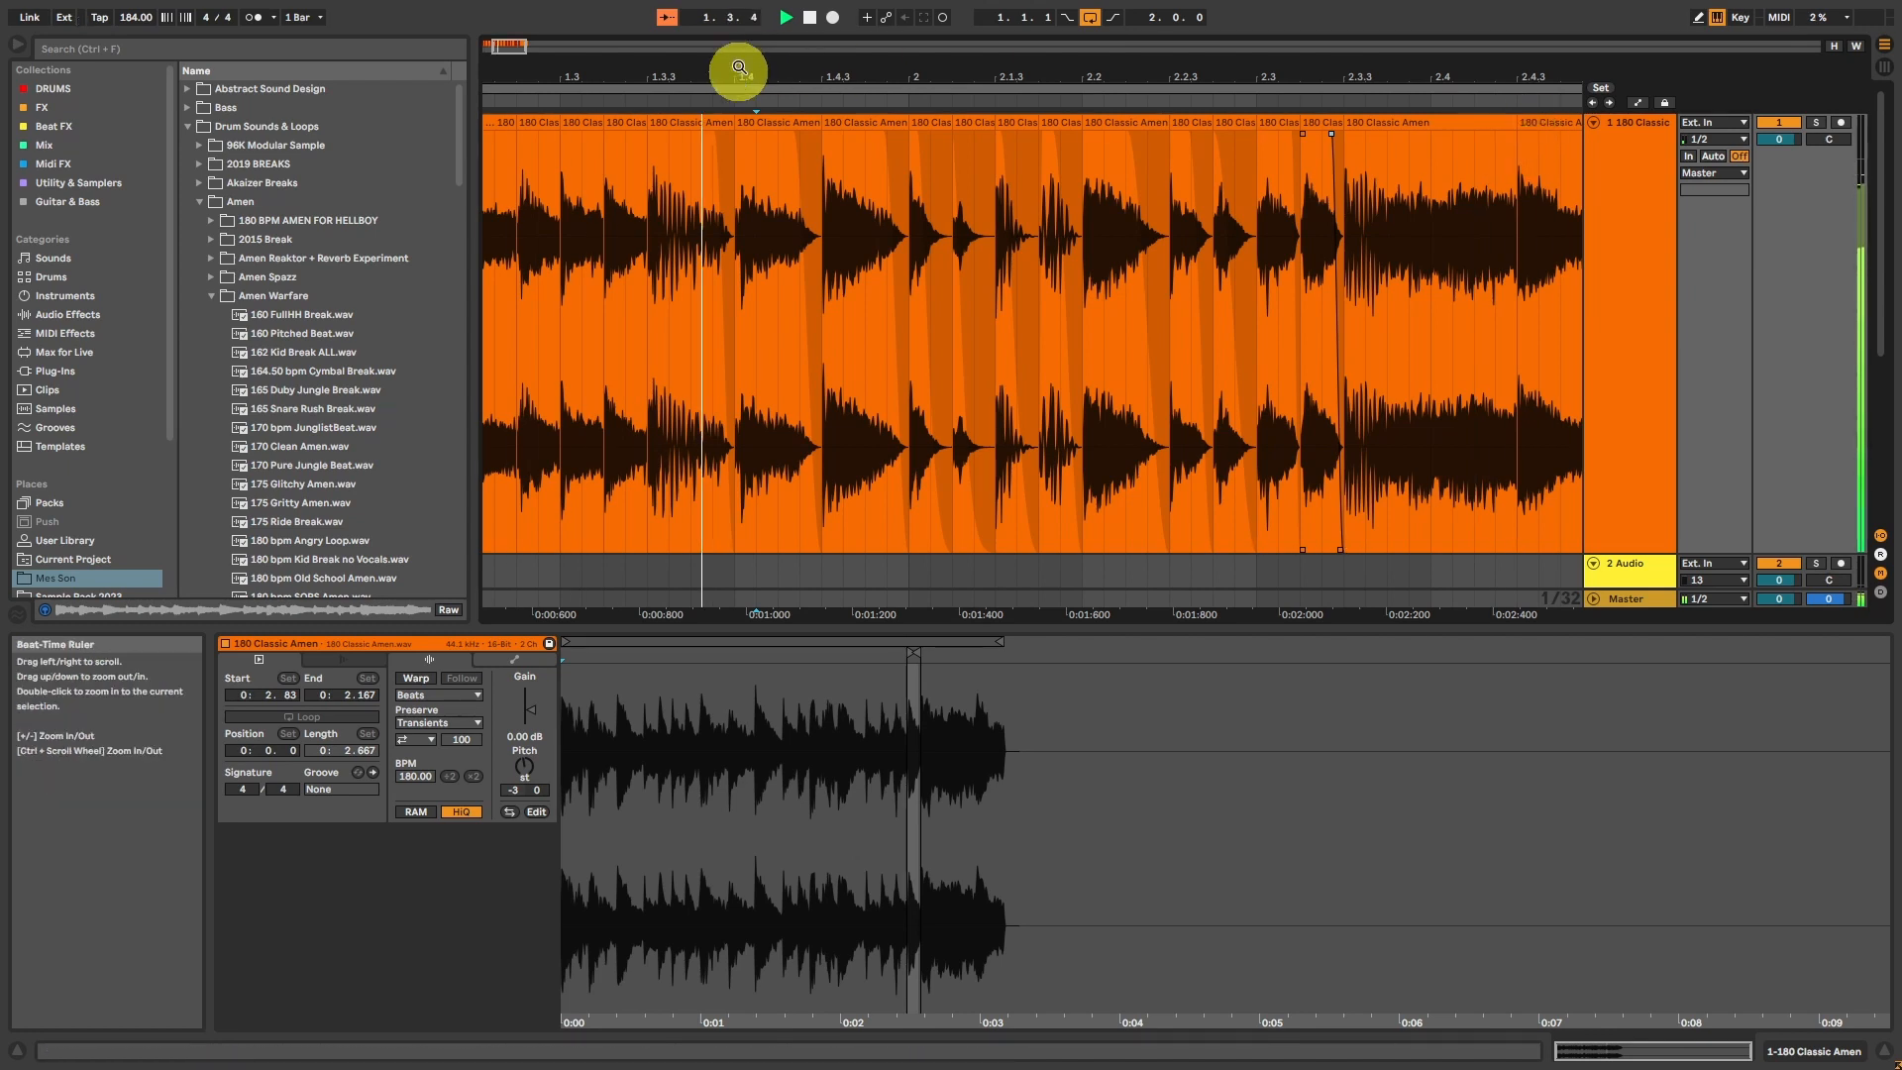
# Step: Select all the faded slices and place a copy of the whole two-bar break further along the same track
pyautogui.moveTo(508, 46); pyautogui.dragTo(508, 47)
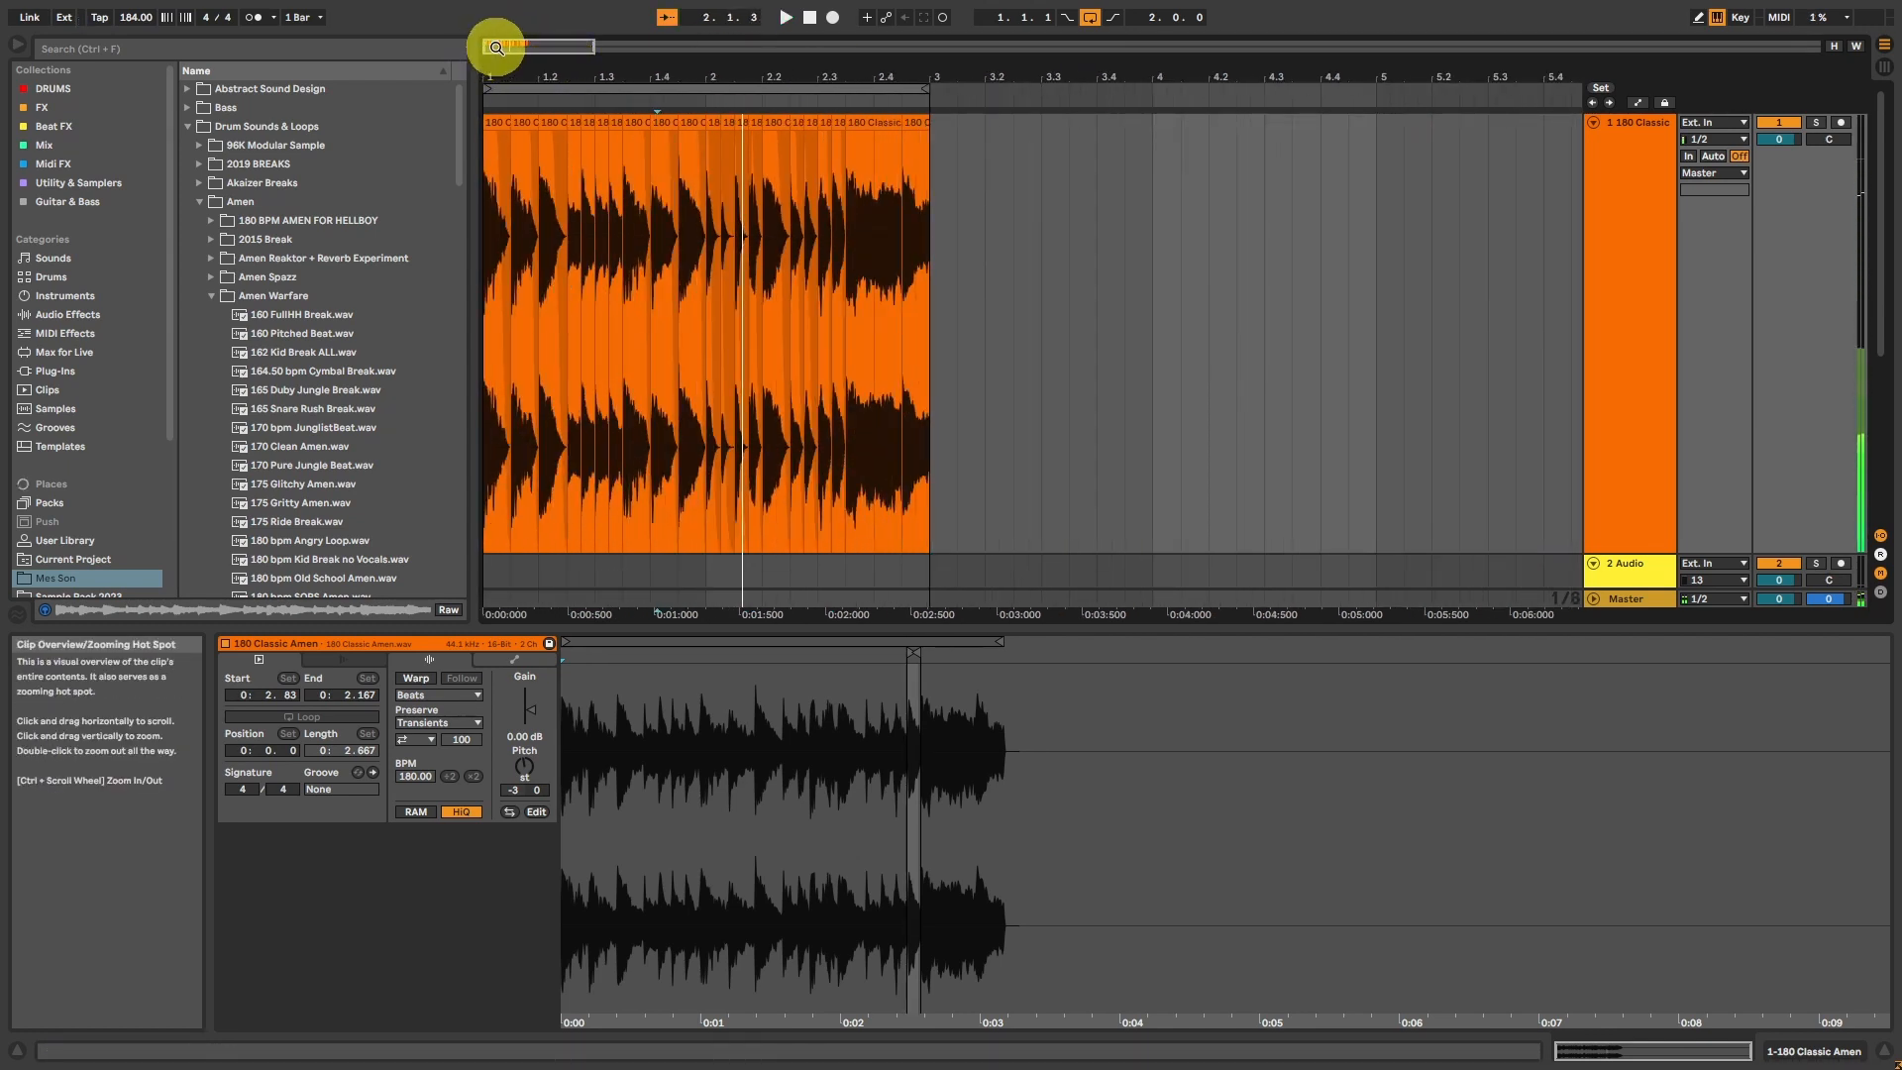
pyautogui.moveTo(497, 47); pyautogui.dragTo(497, 49)
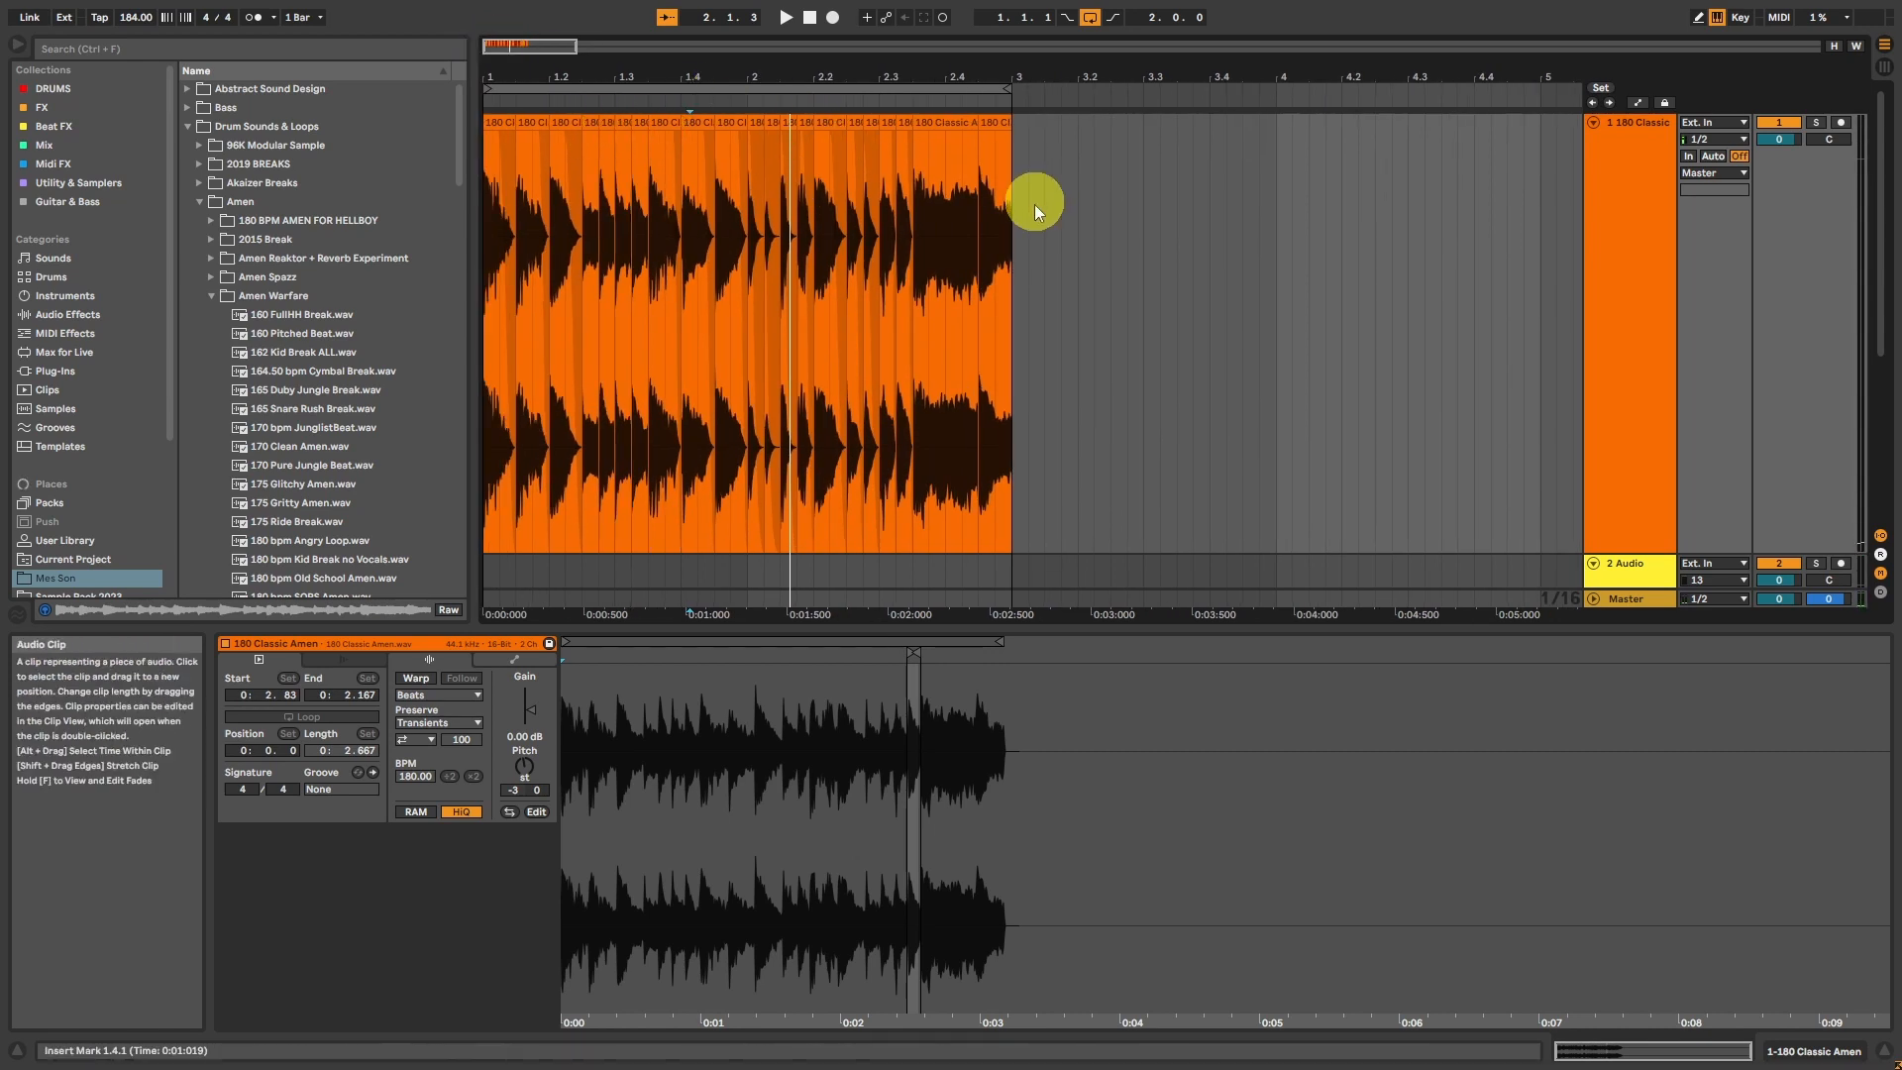
pyautogui.moveTo(1016, 222); pyautogui.dragTo(420, 138)
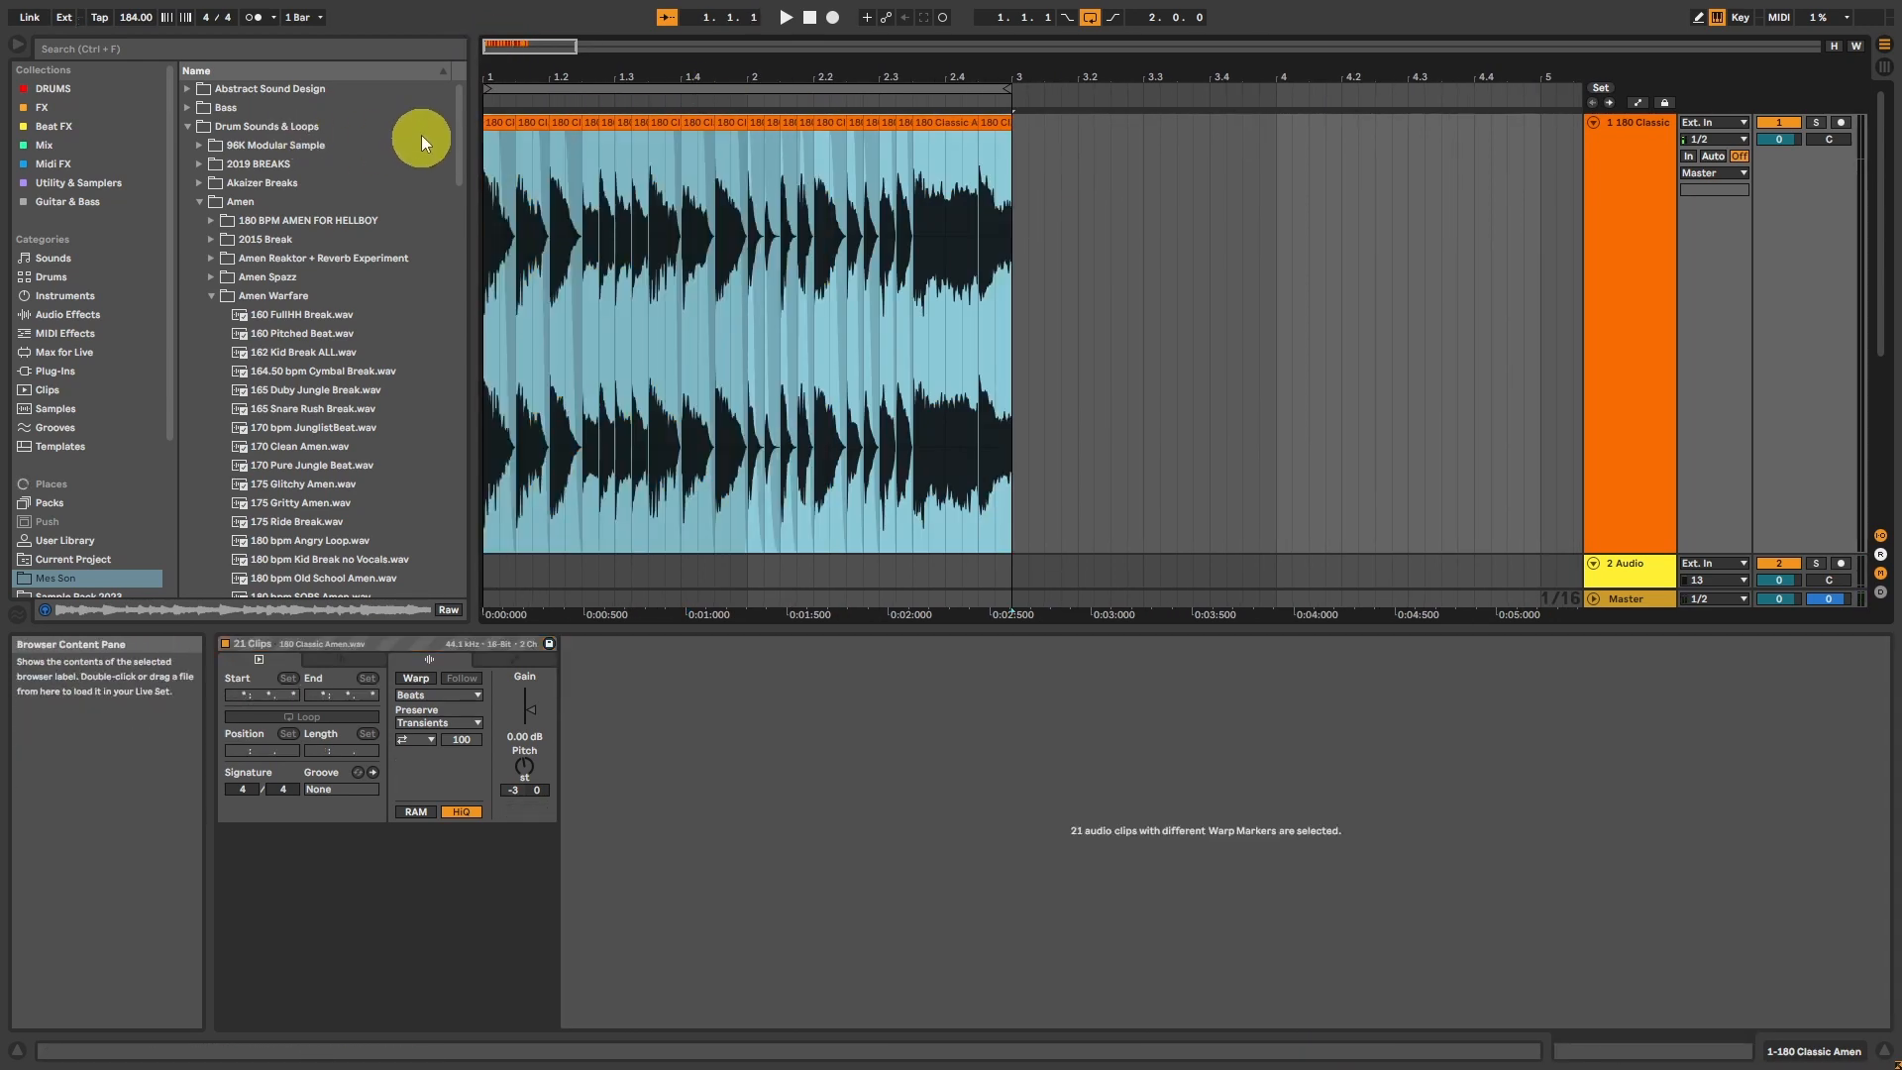
pyautogui.moveTo(509, 44)
pyautogui.mouseDown()
pyautogui.moveTo(509, 23)
pyautogui.moveTo(492, 47)
pyautogui.moveTo(514, 56)
pyautogui.mouseUp()
pyautogui.click(1401, 240)
pyautogui.hotkey('ctrl', 'v')
# Step: Replace the two short slices at 1.3.1 with a copy of the hit at 1.4.3 and play the break
pyautogui.click(1013, 119)
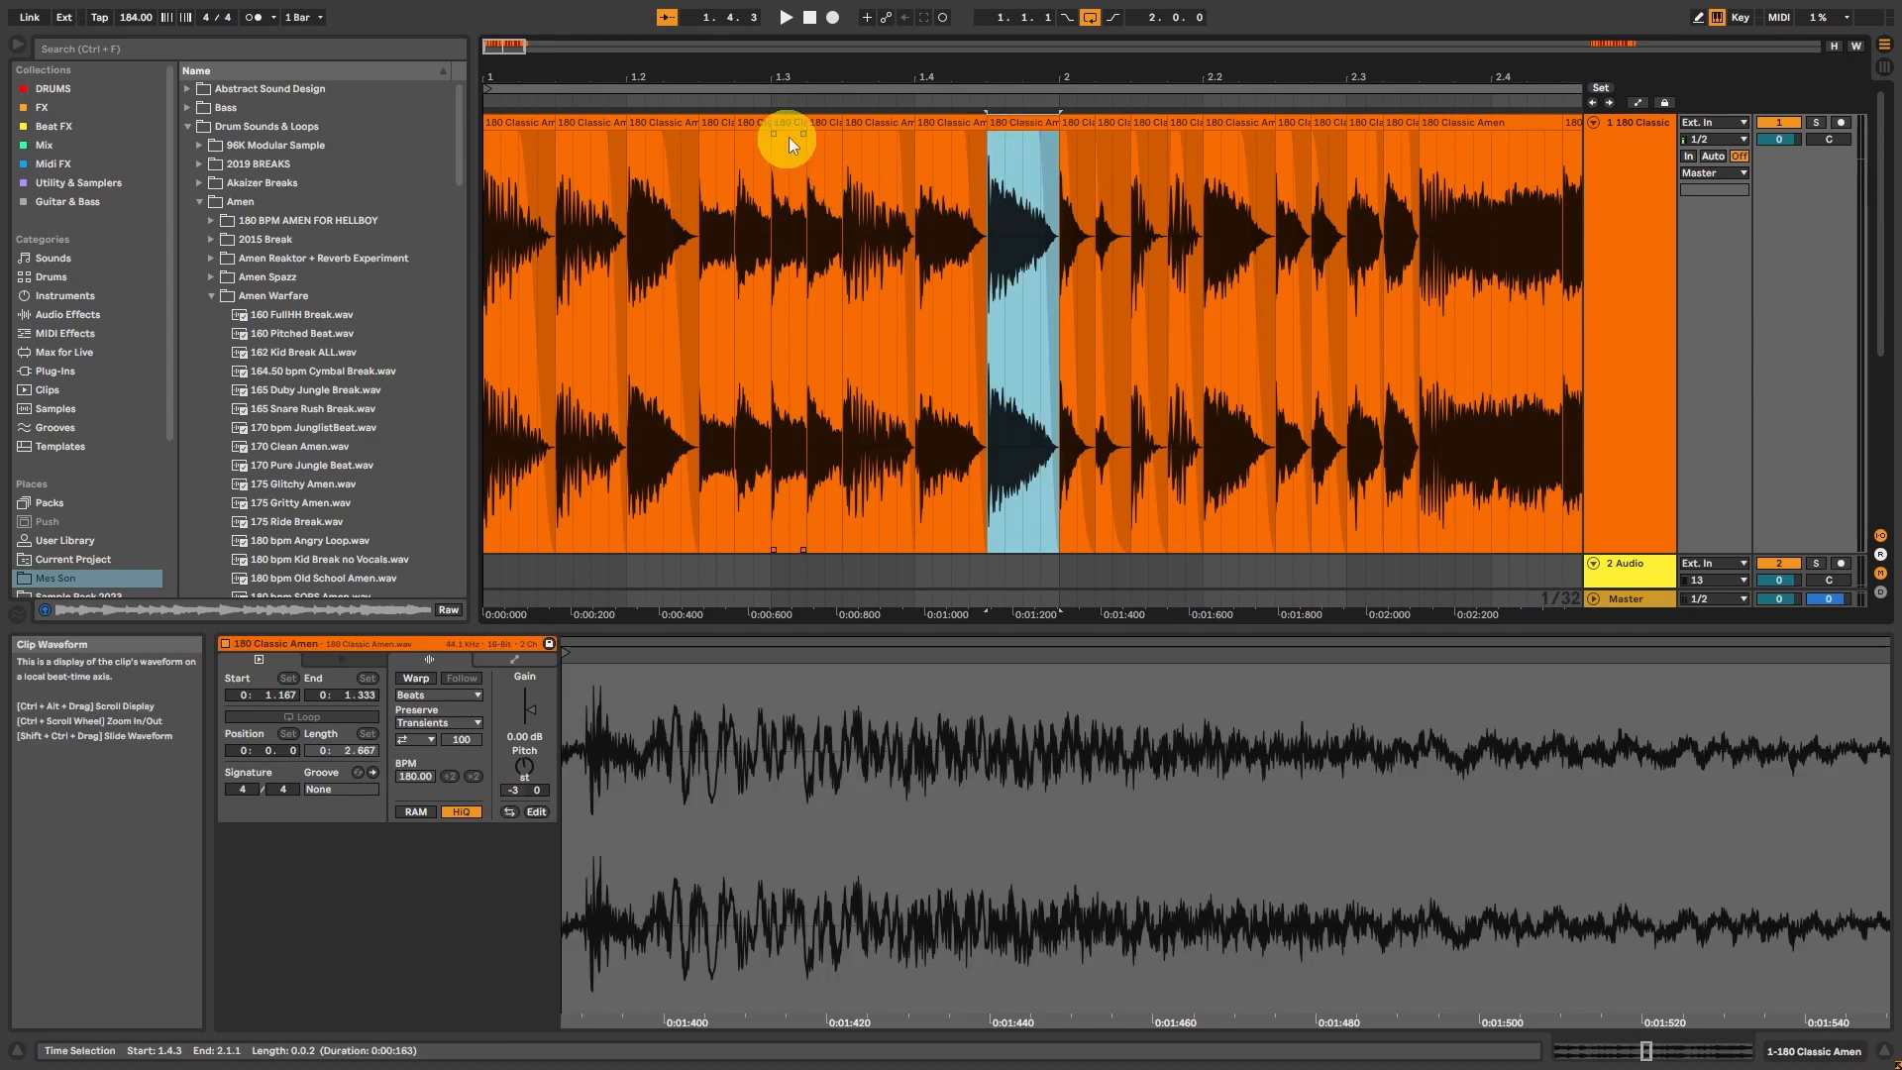
pyautogui.click(502, 117)
pyautogui.press('space')
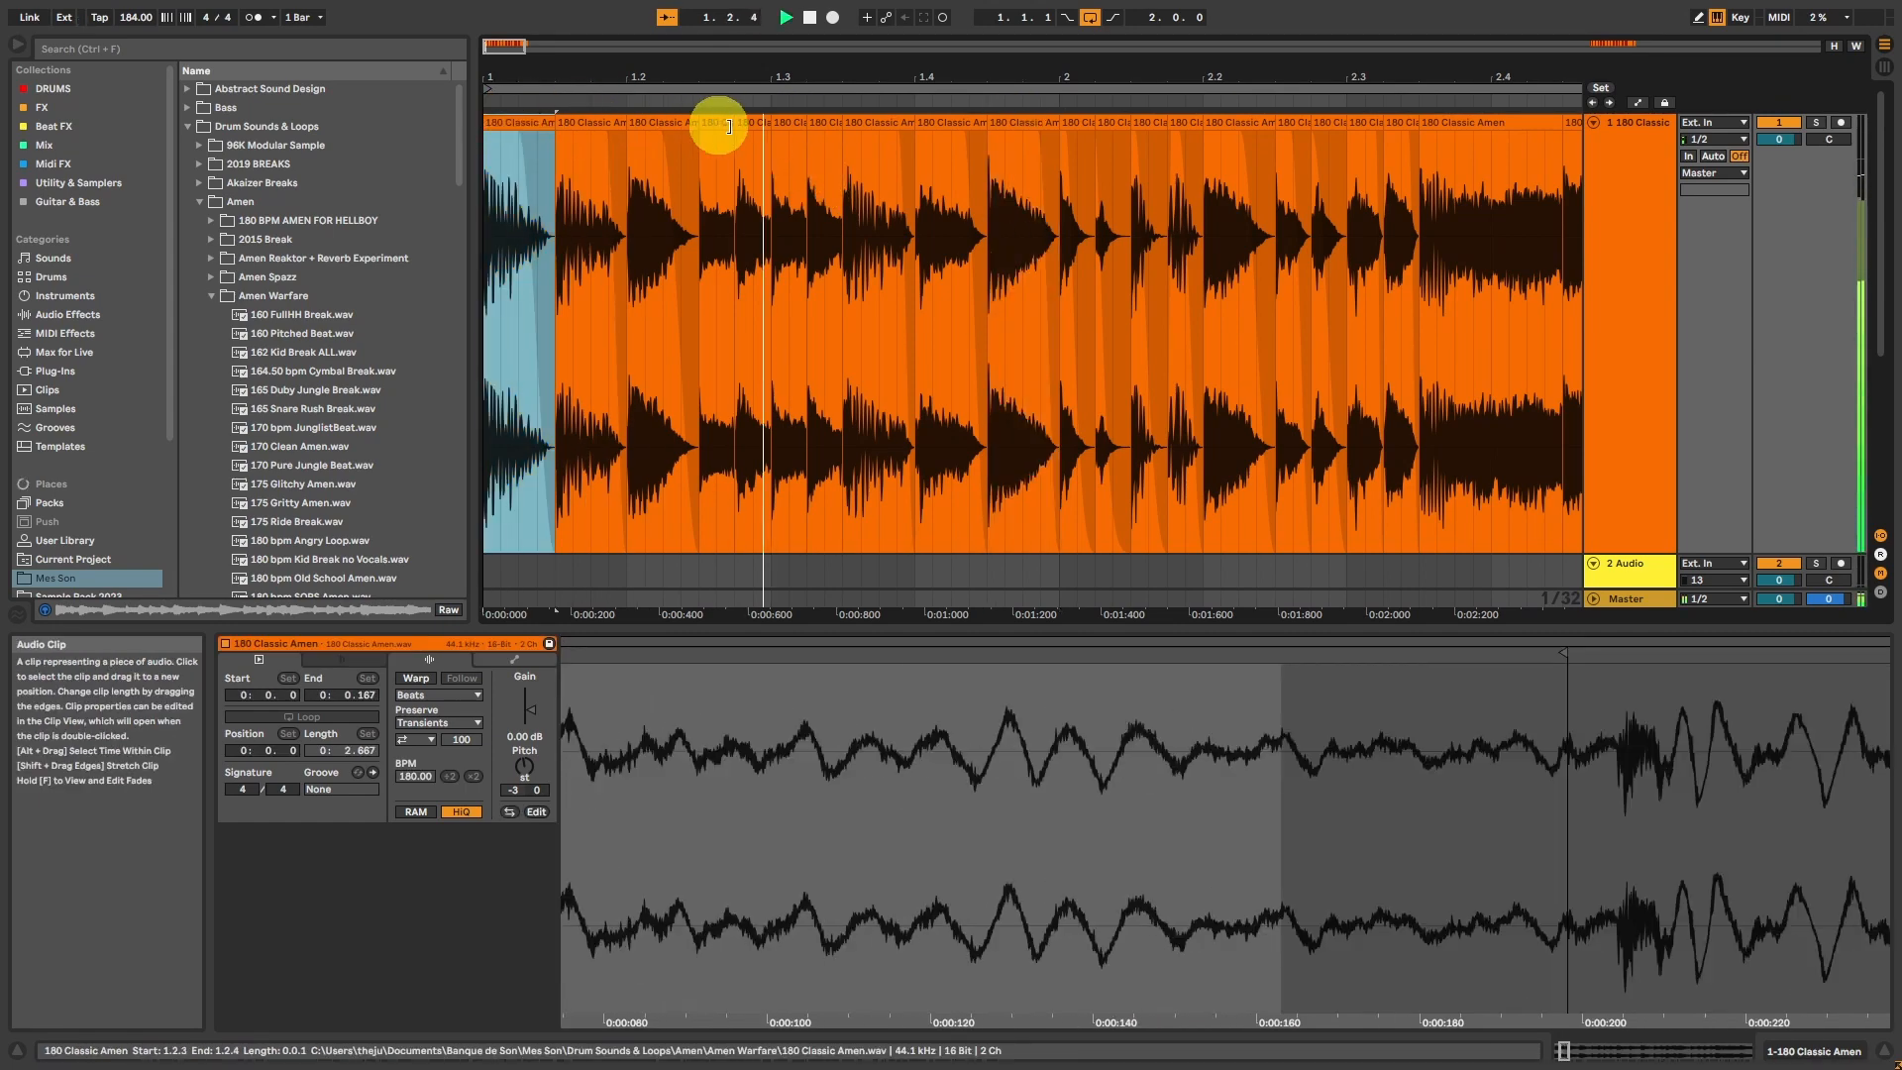
pyautogui.click(799, 120)
pyautogui.press('space')
pyautogui.click(1024, 122)
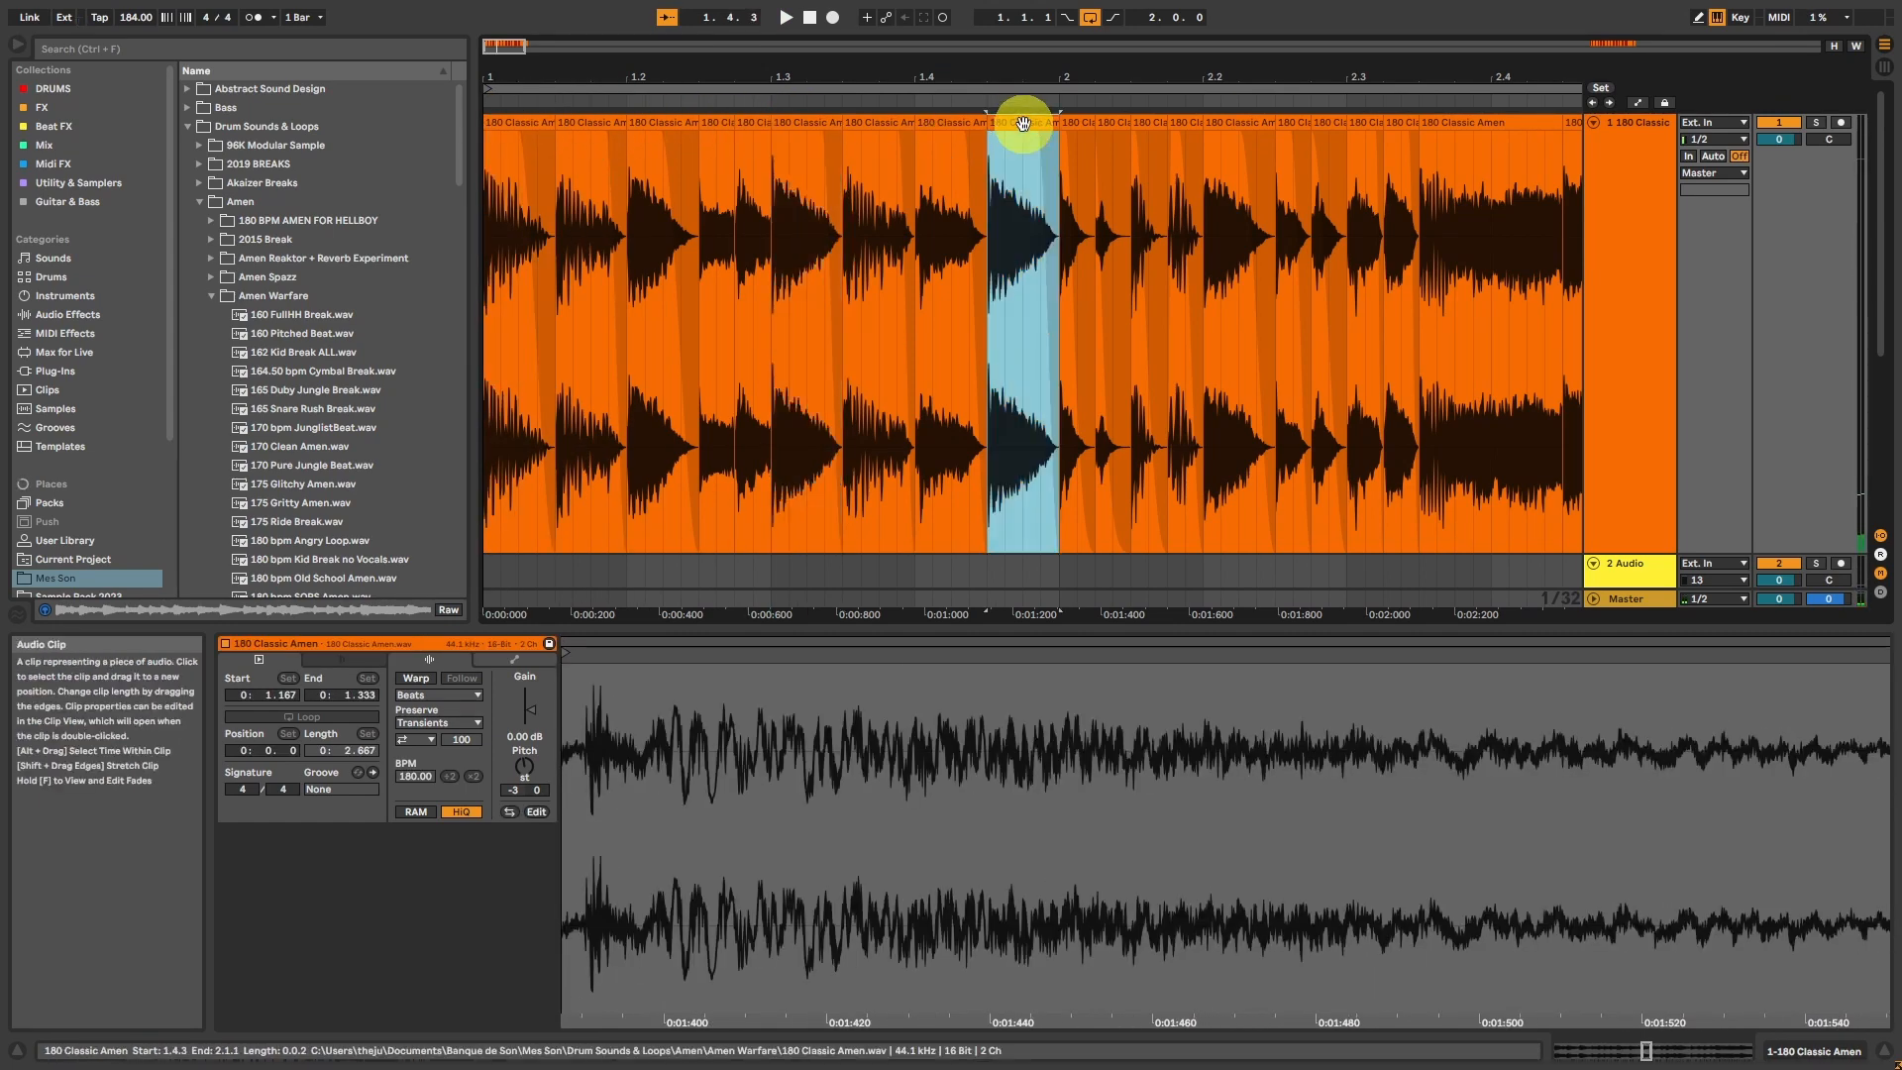
pyautogui.hotkey('ctrl', 'c')
pyautogui.click(821, 126)
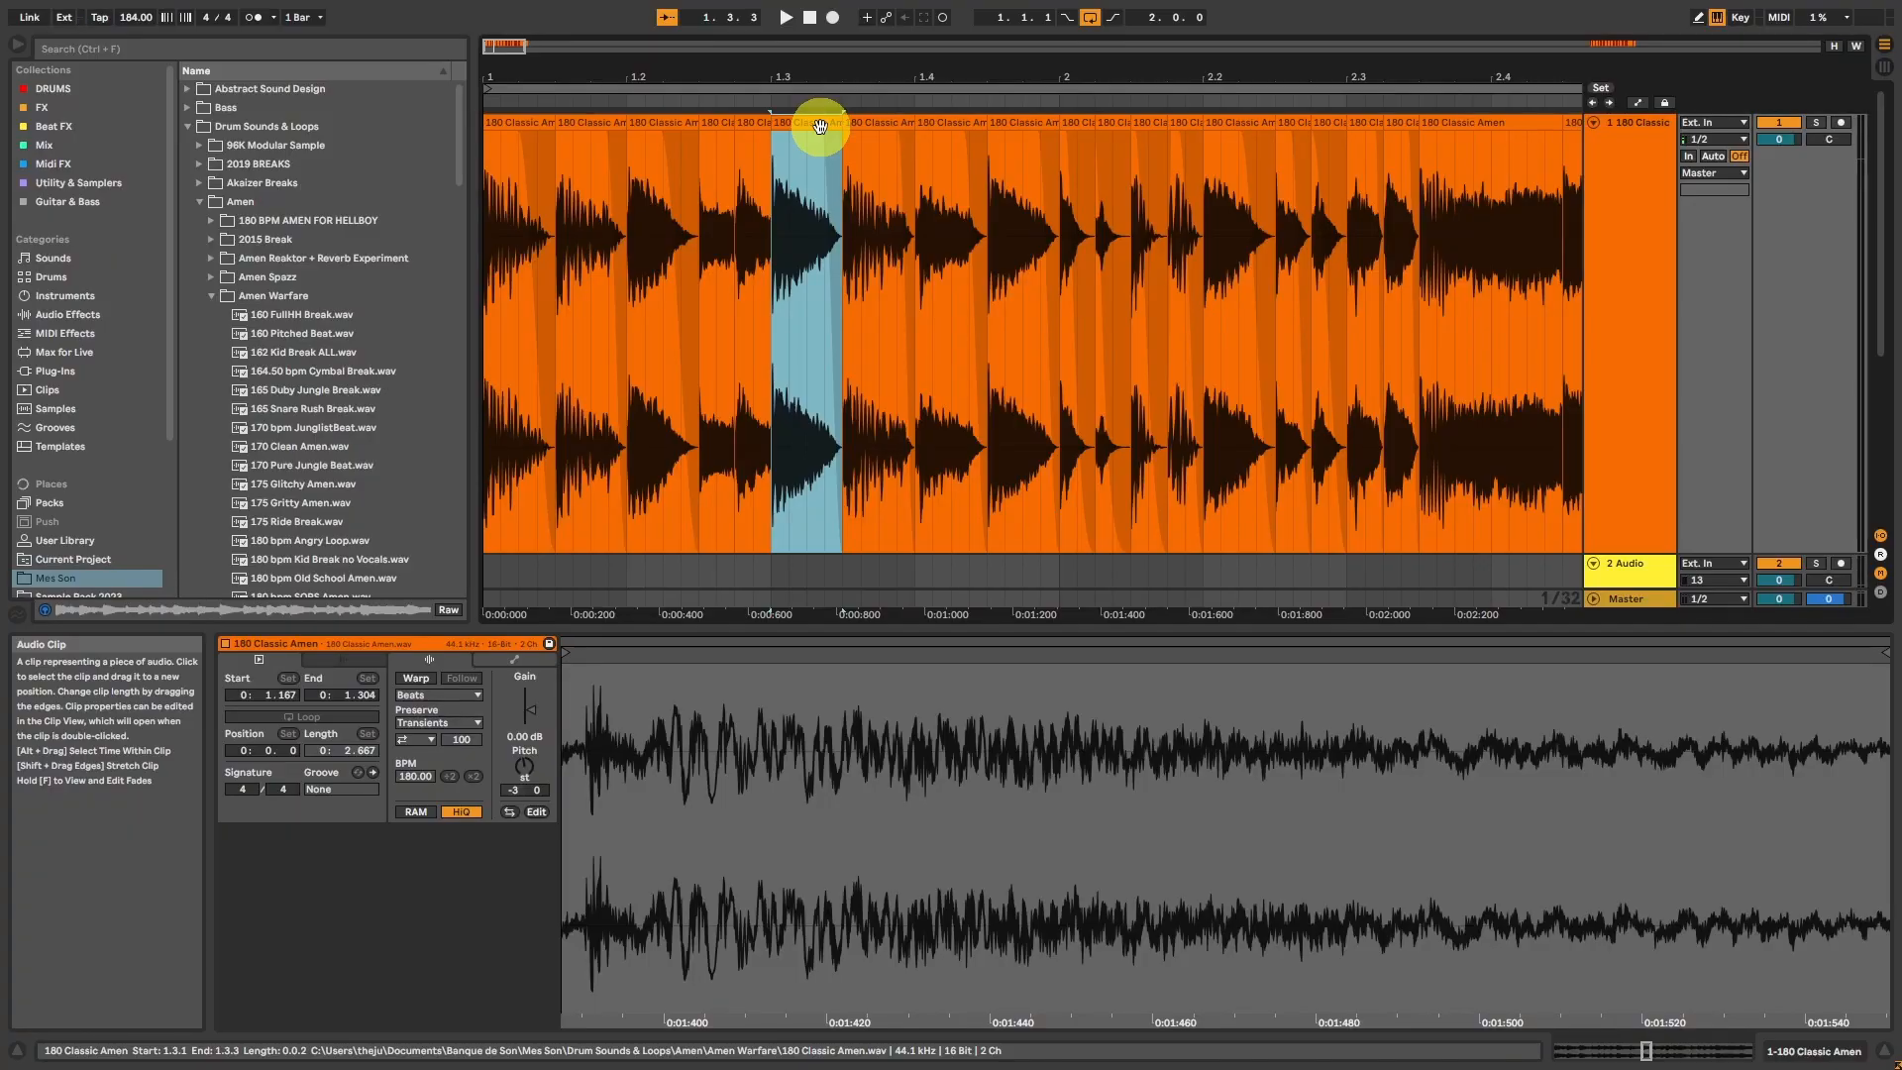
pyautogui.hotkey('ctrl', 'v')
pyautogui.click(540, 119)
pyautogui.press('space')
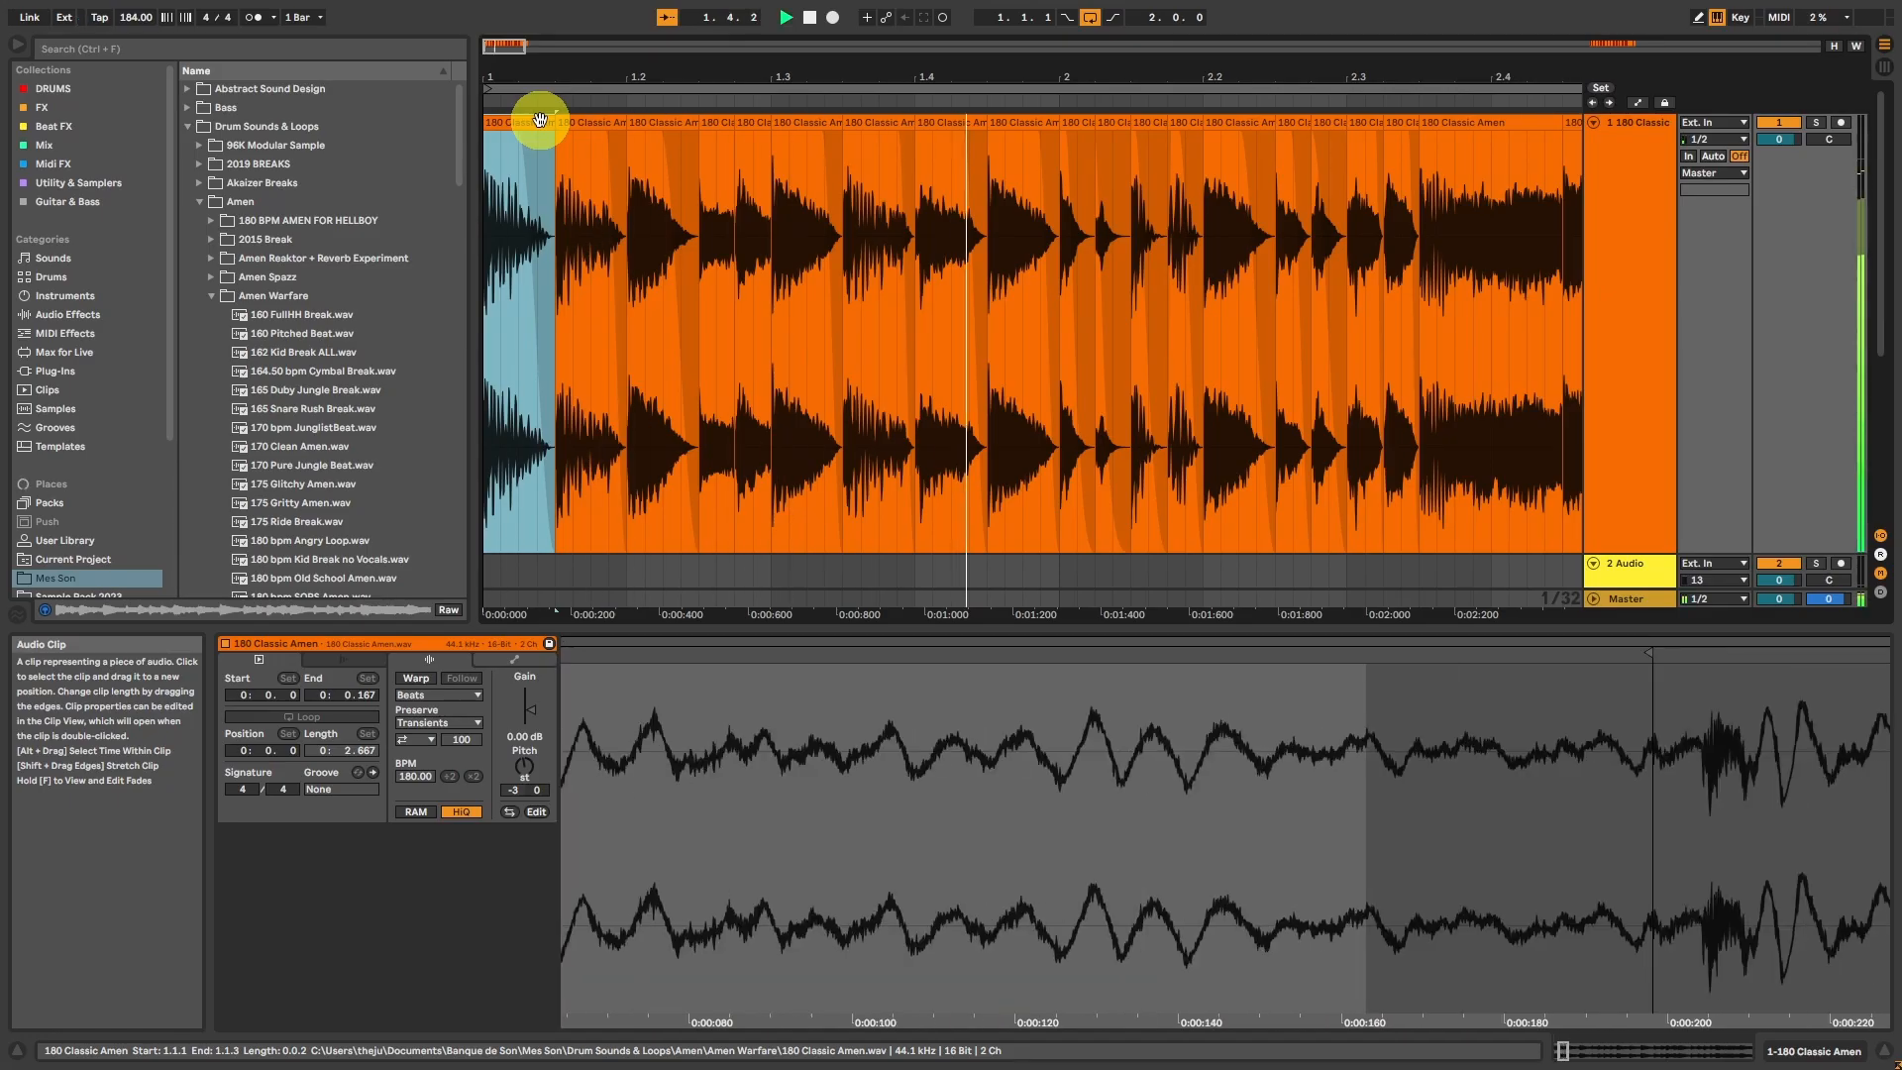
# Step: Trim the hit at 1.4.1 to its first sixteenth, duplicate it to 1.4.2, and add fade-outs to the short hits
pyautogui.click(949, 169)
pyautogui.press('space')
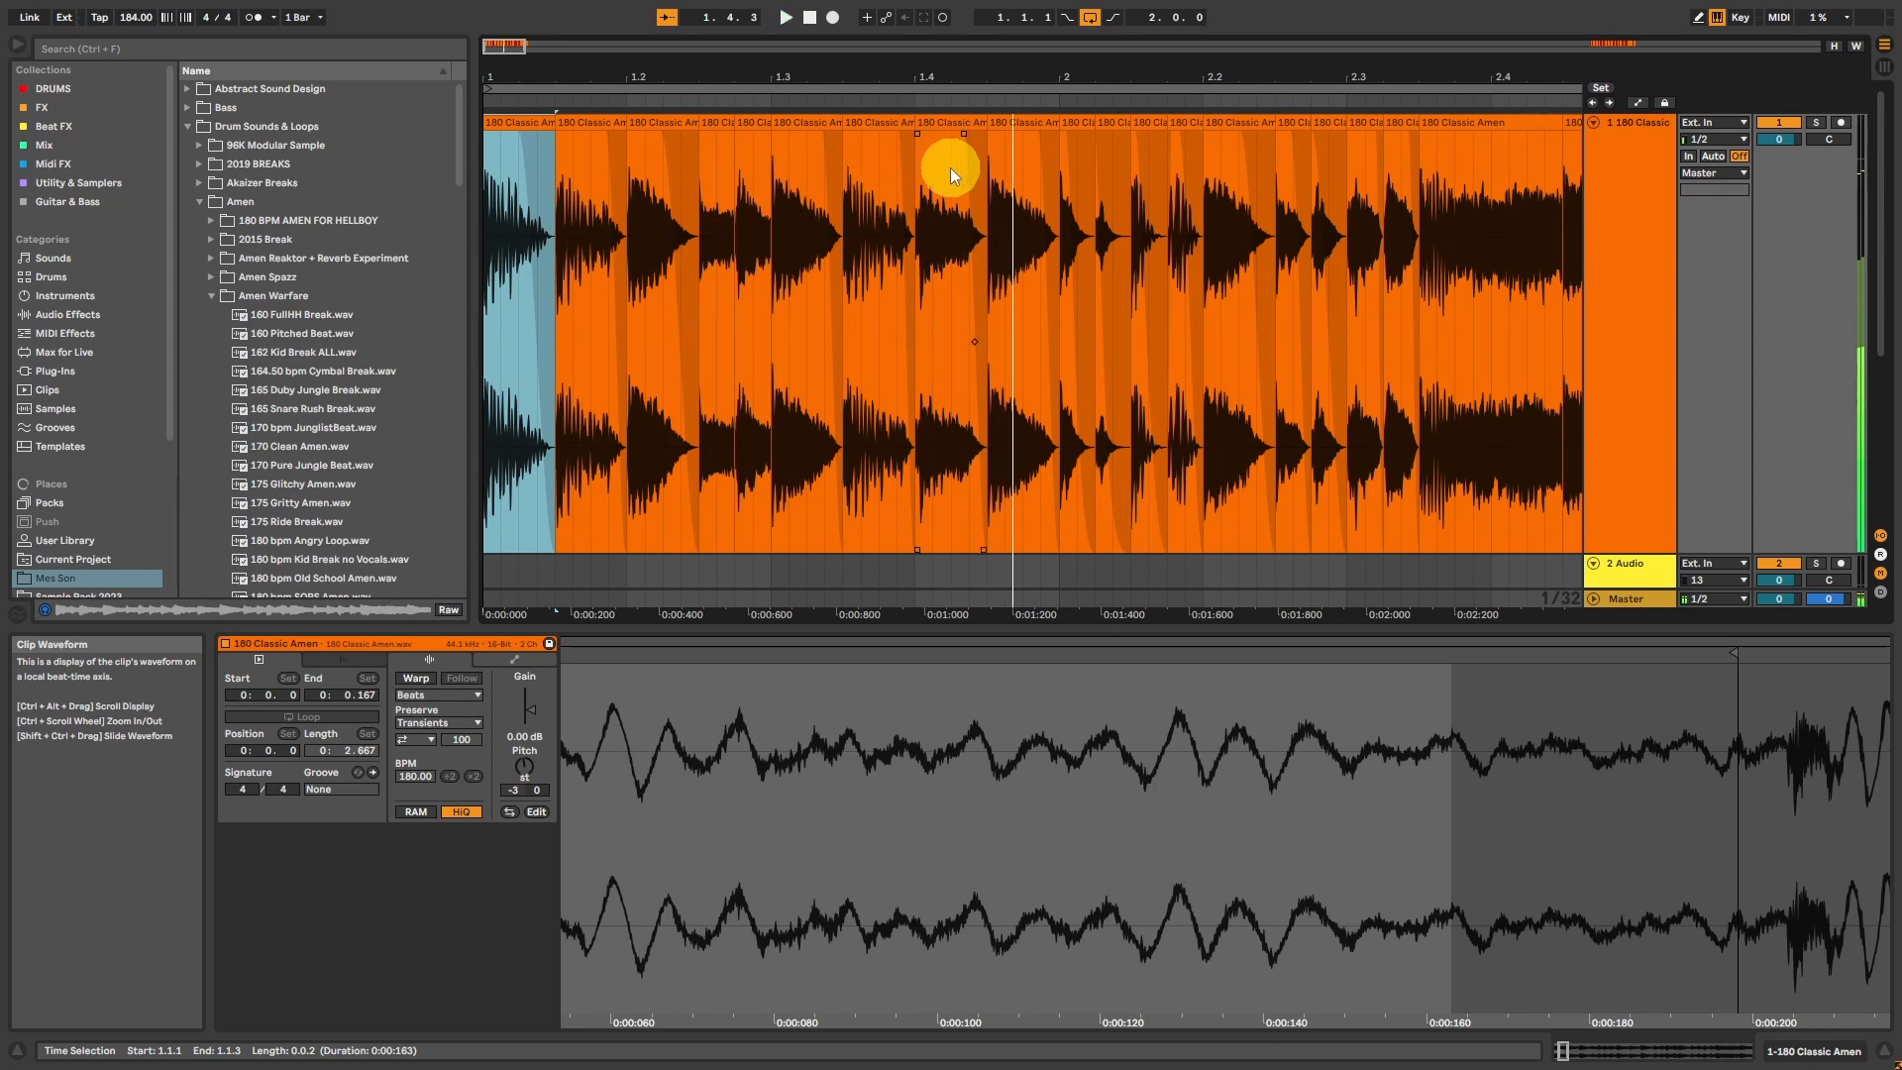
pyautogui.click(908, 169)
pyautogui.press('space')
pyautogui.press('space')
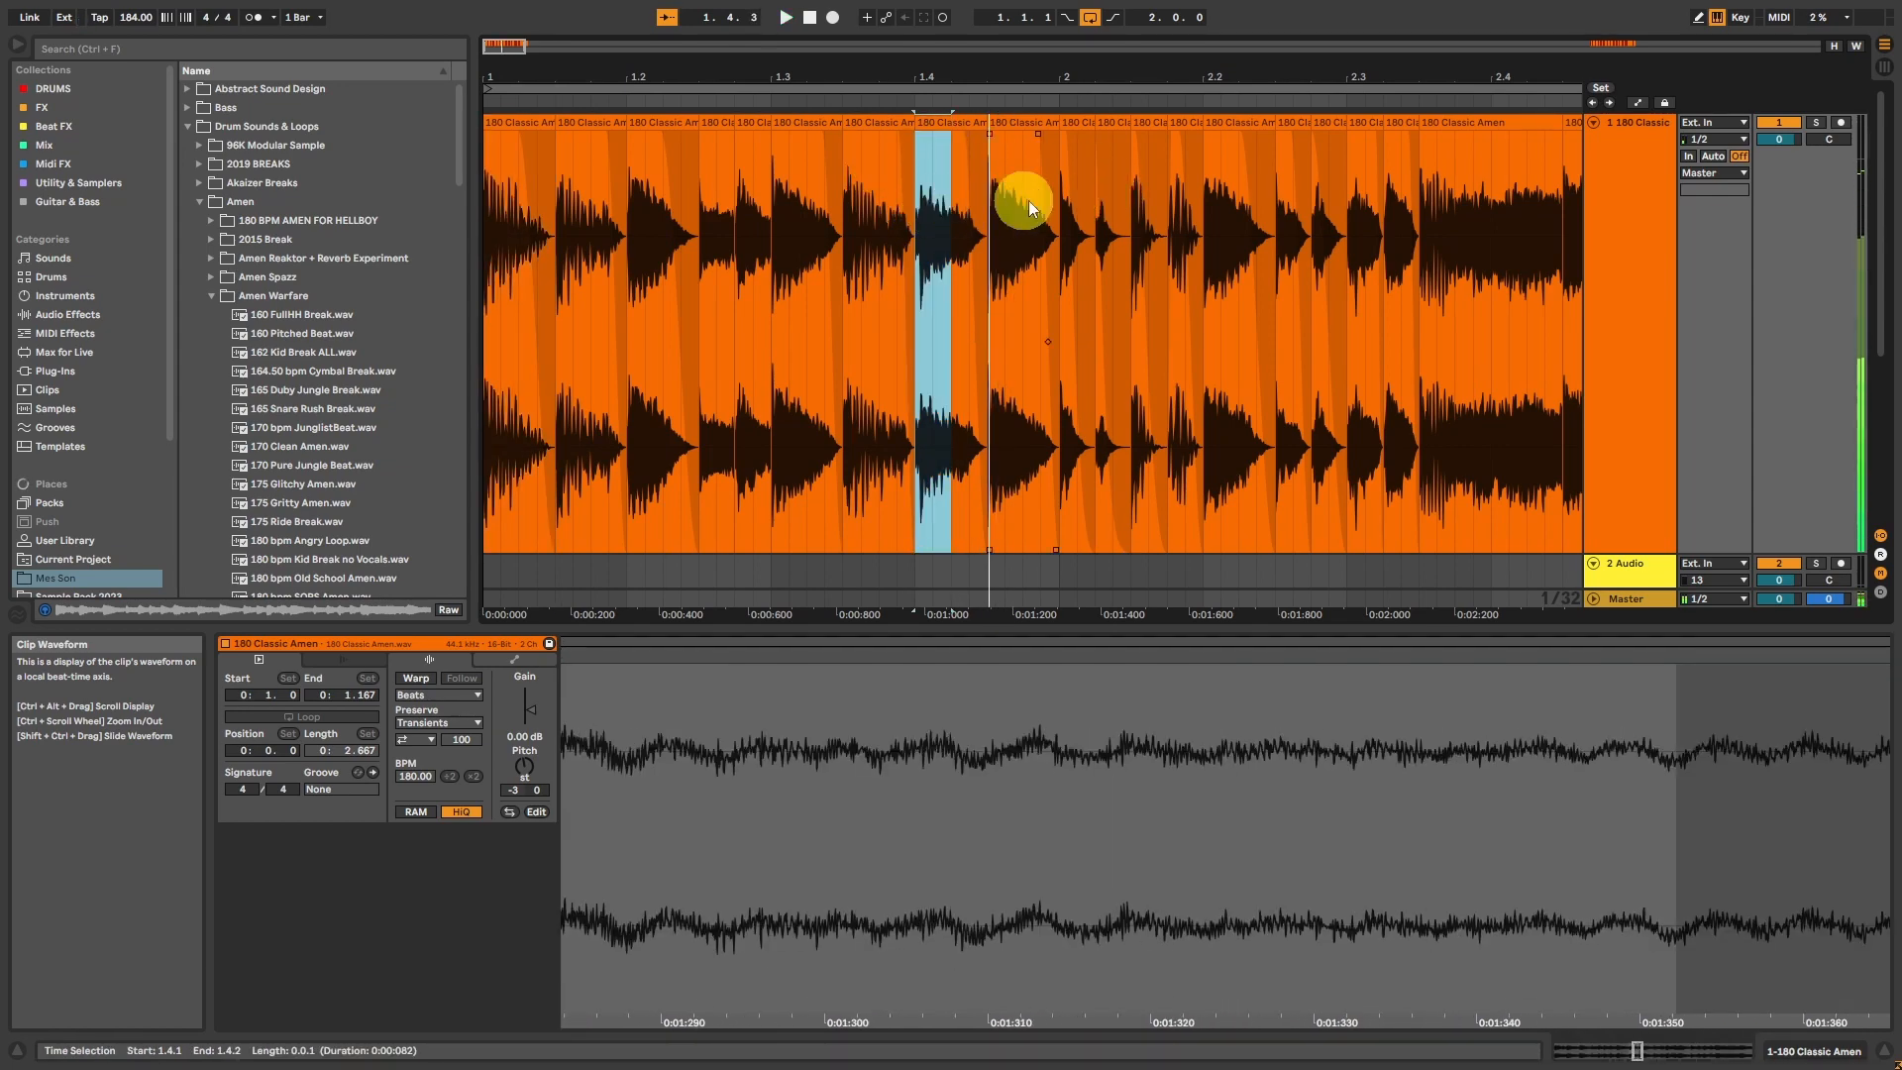
pyautogui.click(936, 126)
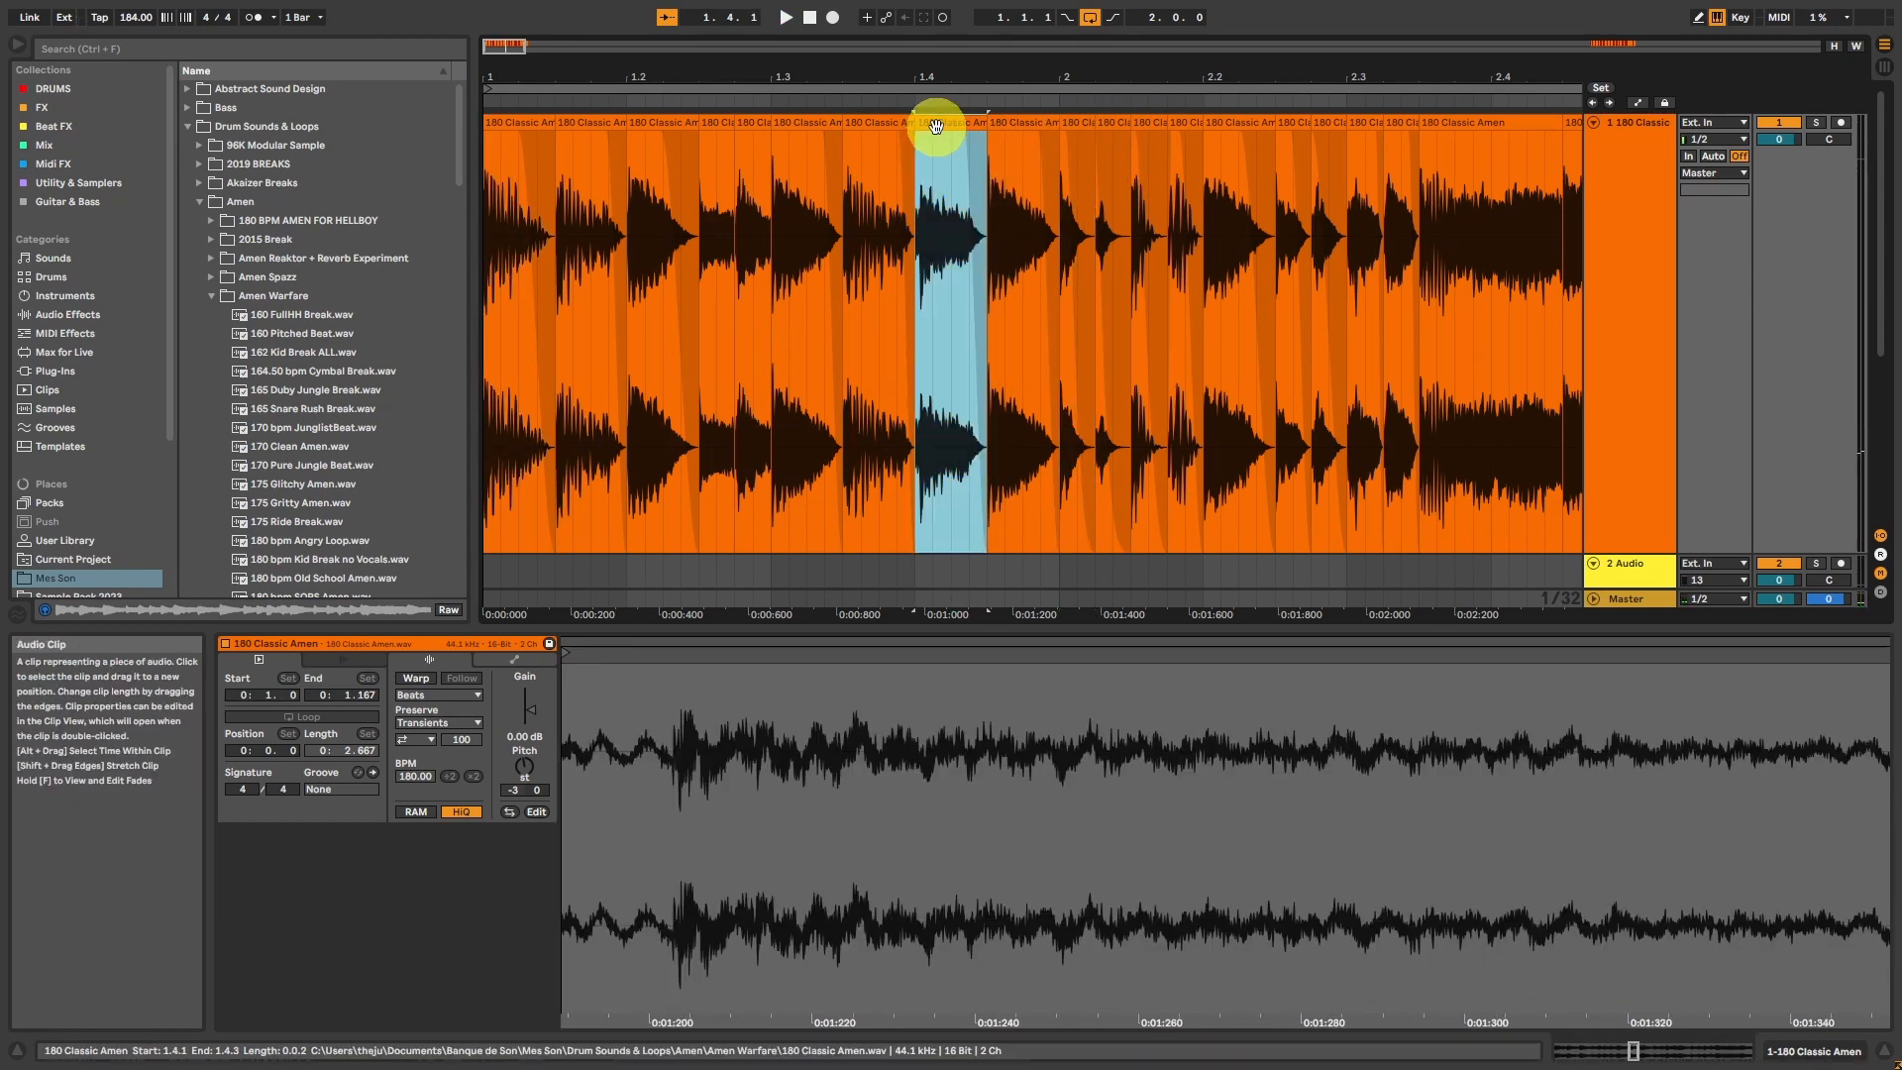
pyautogui.press('space')
pyautogui.moveTo(953, 206); pyautogui.dragTo(919, 208)
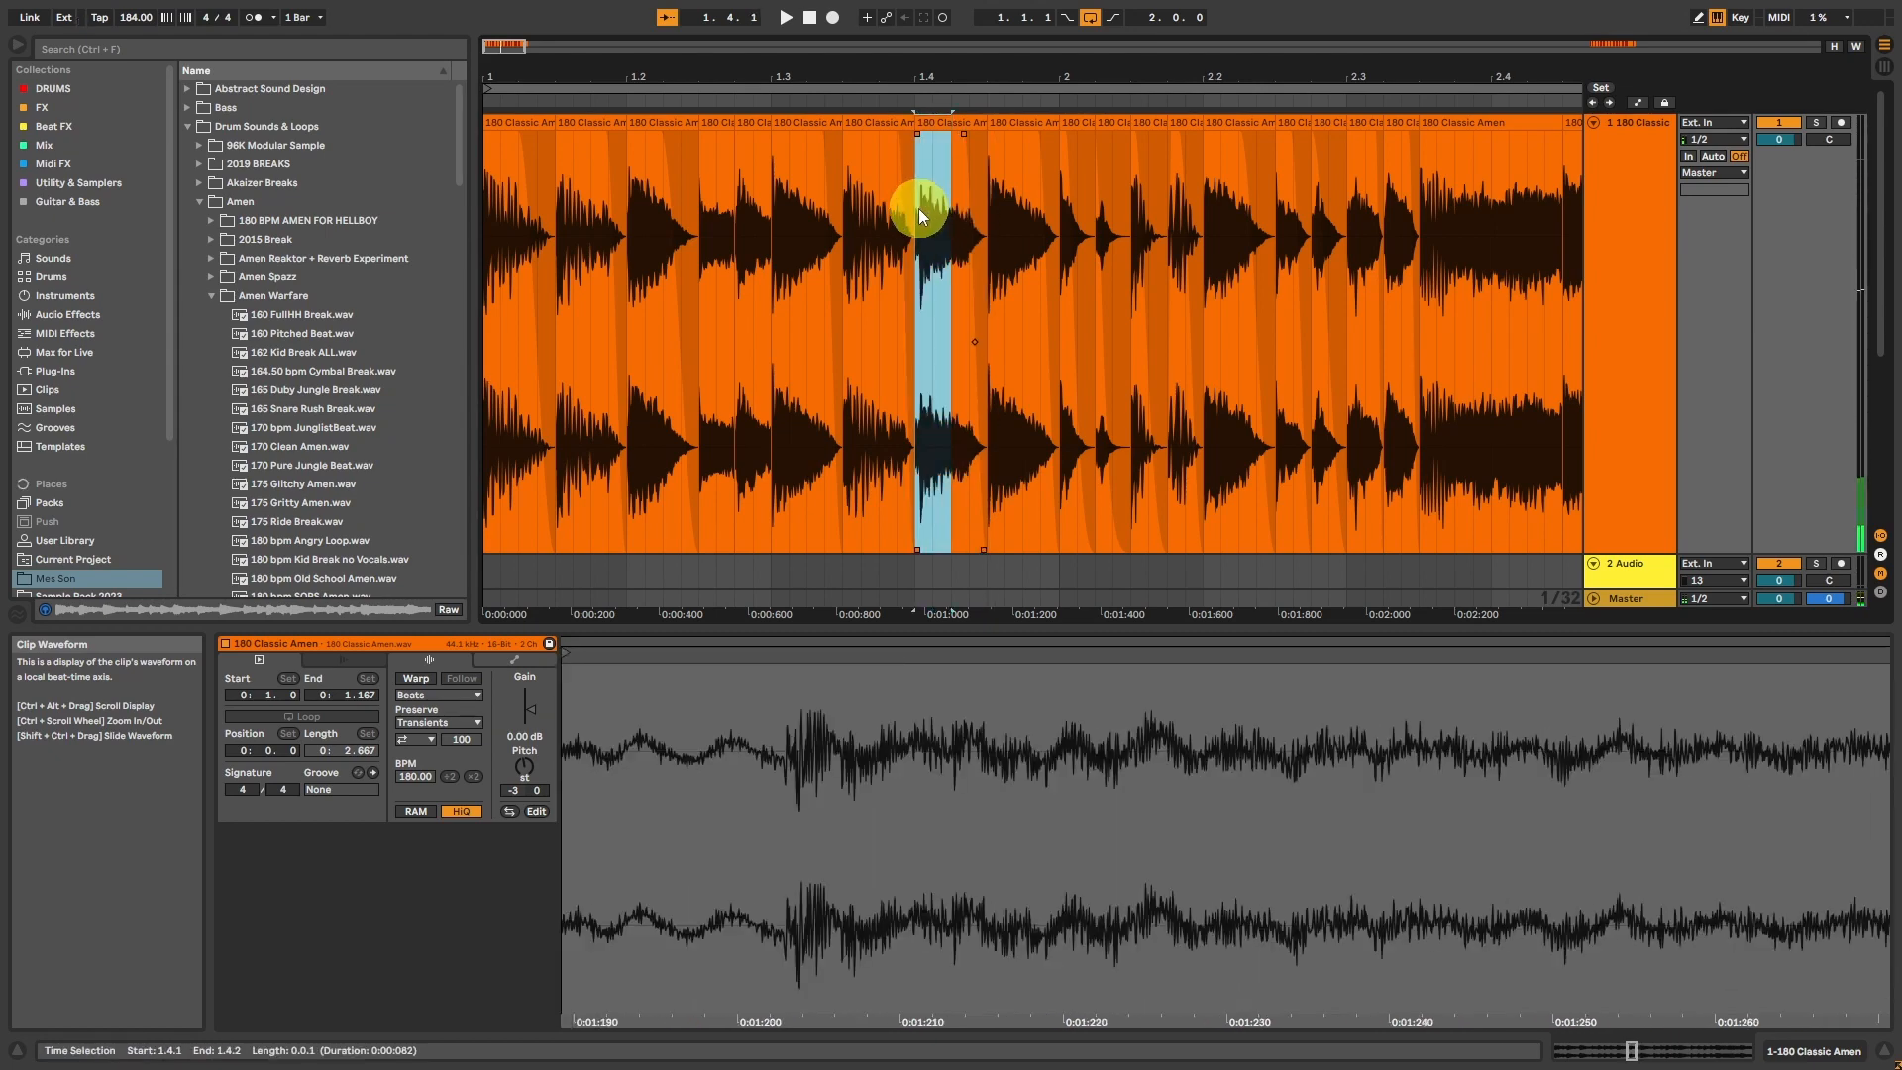
pyautogui.hotkey('ctrl', 'd')
pyautogui.moveTo(949, 133); pyautogui.dragTo(931, 140)
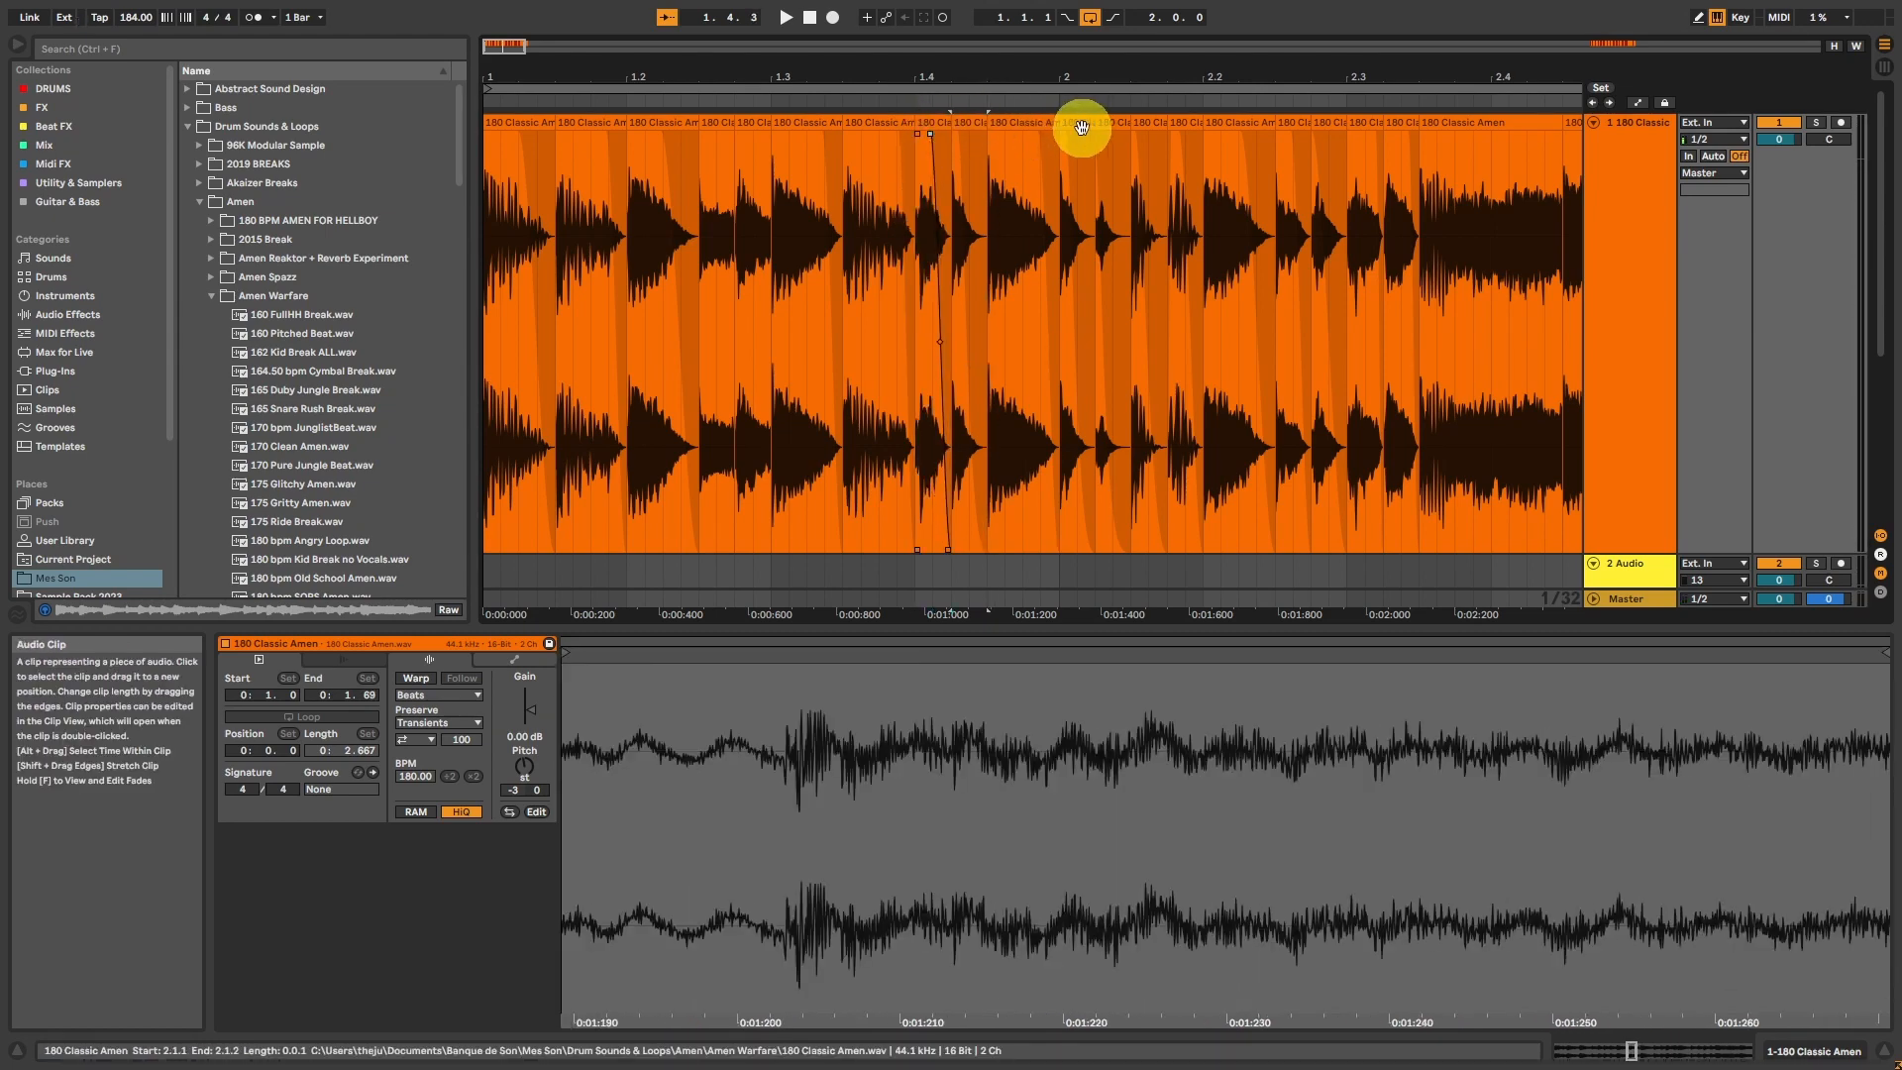
# Step: Play the break from 2.1.1, from 1.4.1 and from the beginning to listen to the edited hits
pyautogui.click(1082, 127)
pyautogui.press('space')
pyautogui.press('space')
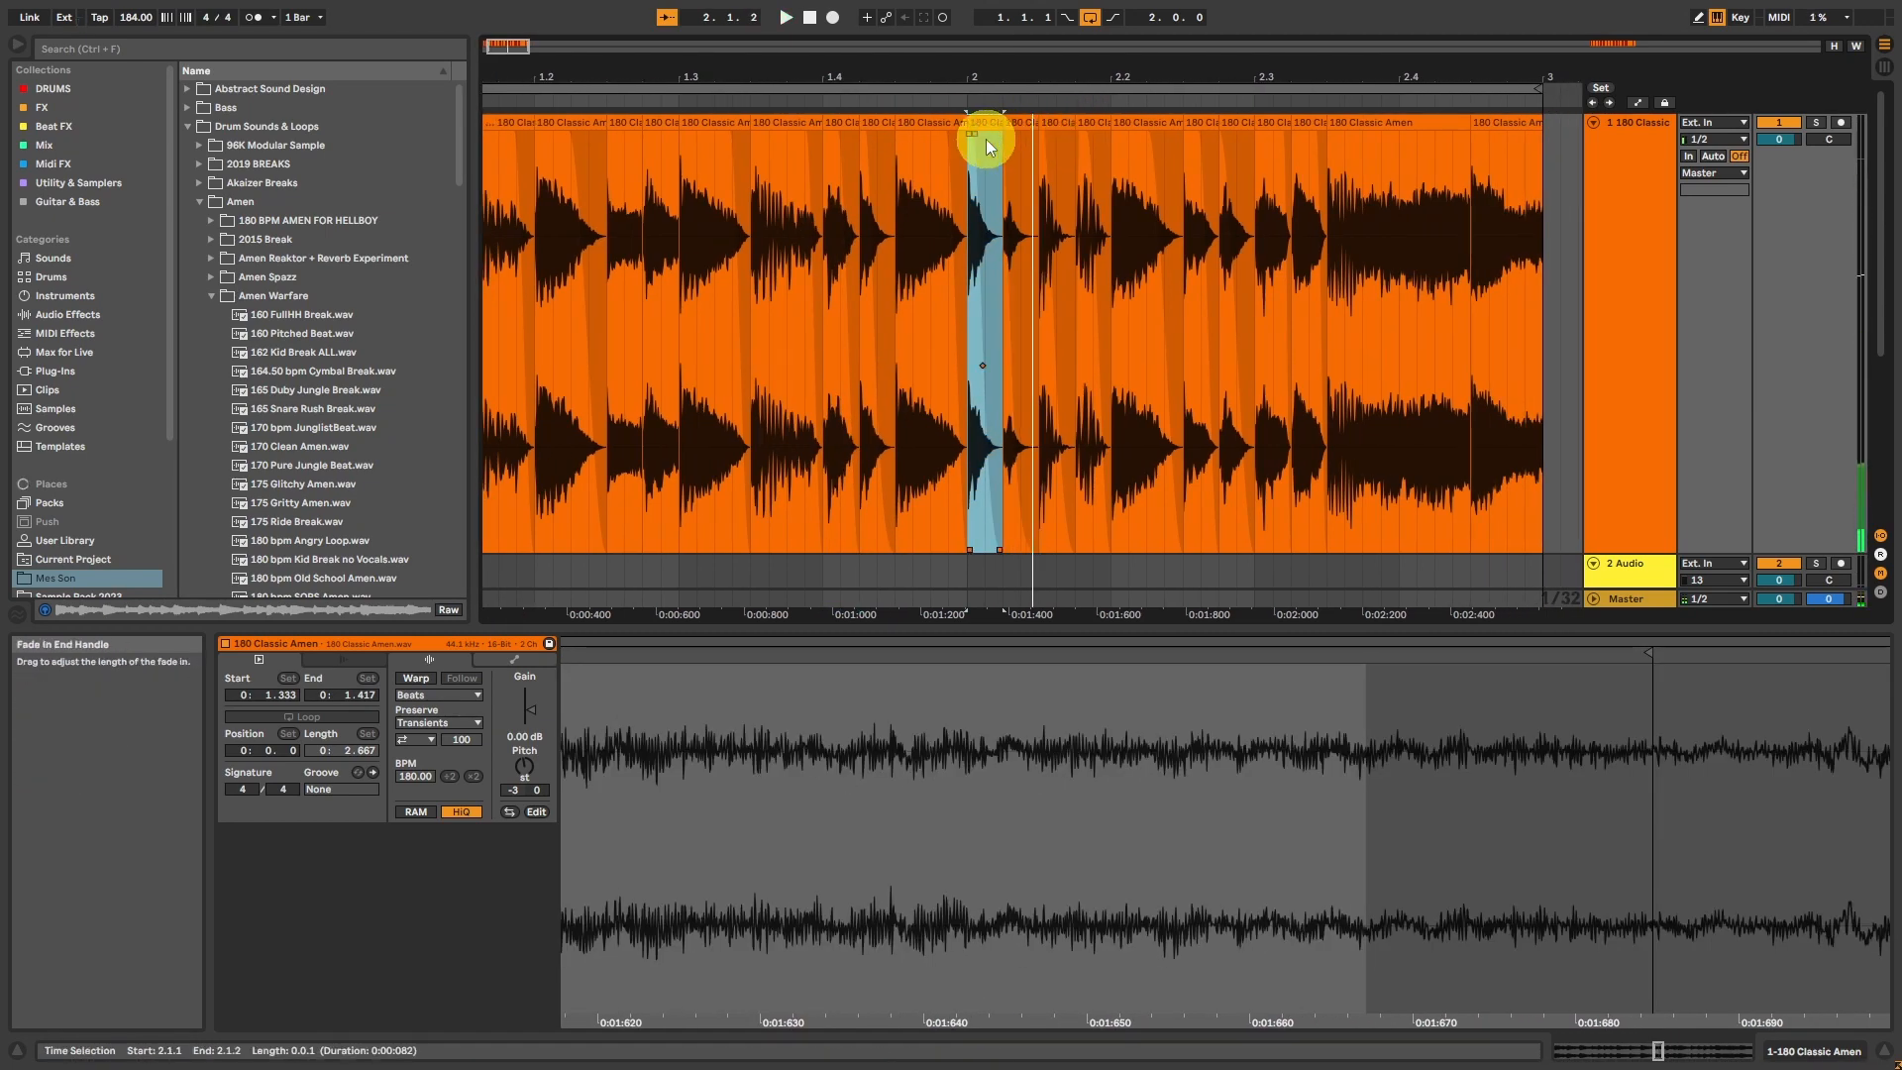
pyautogui.click(842, 126)
pyautogui.press('space')
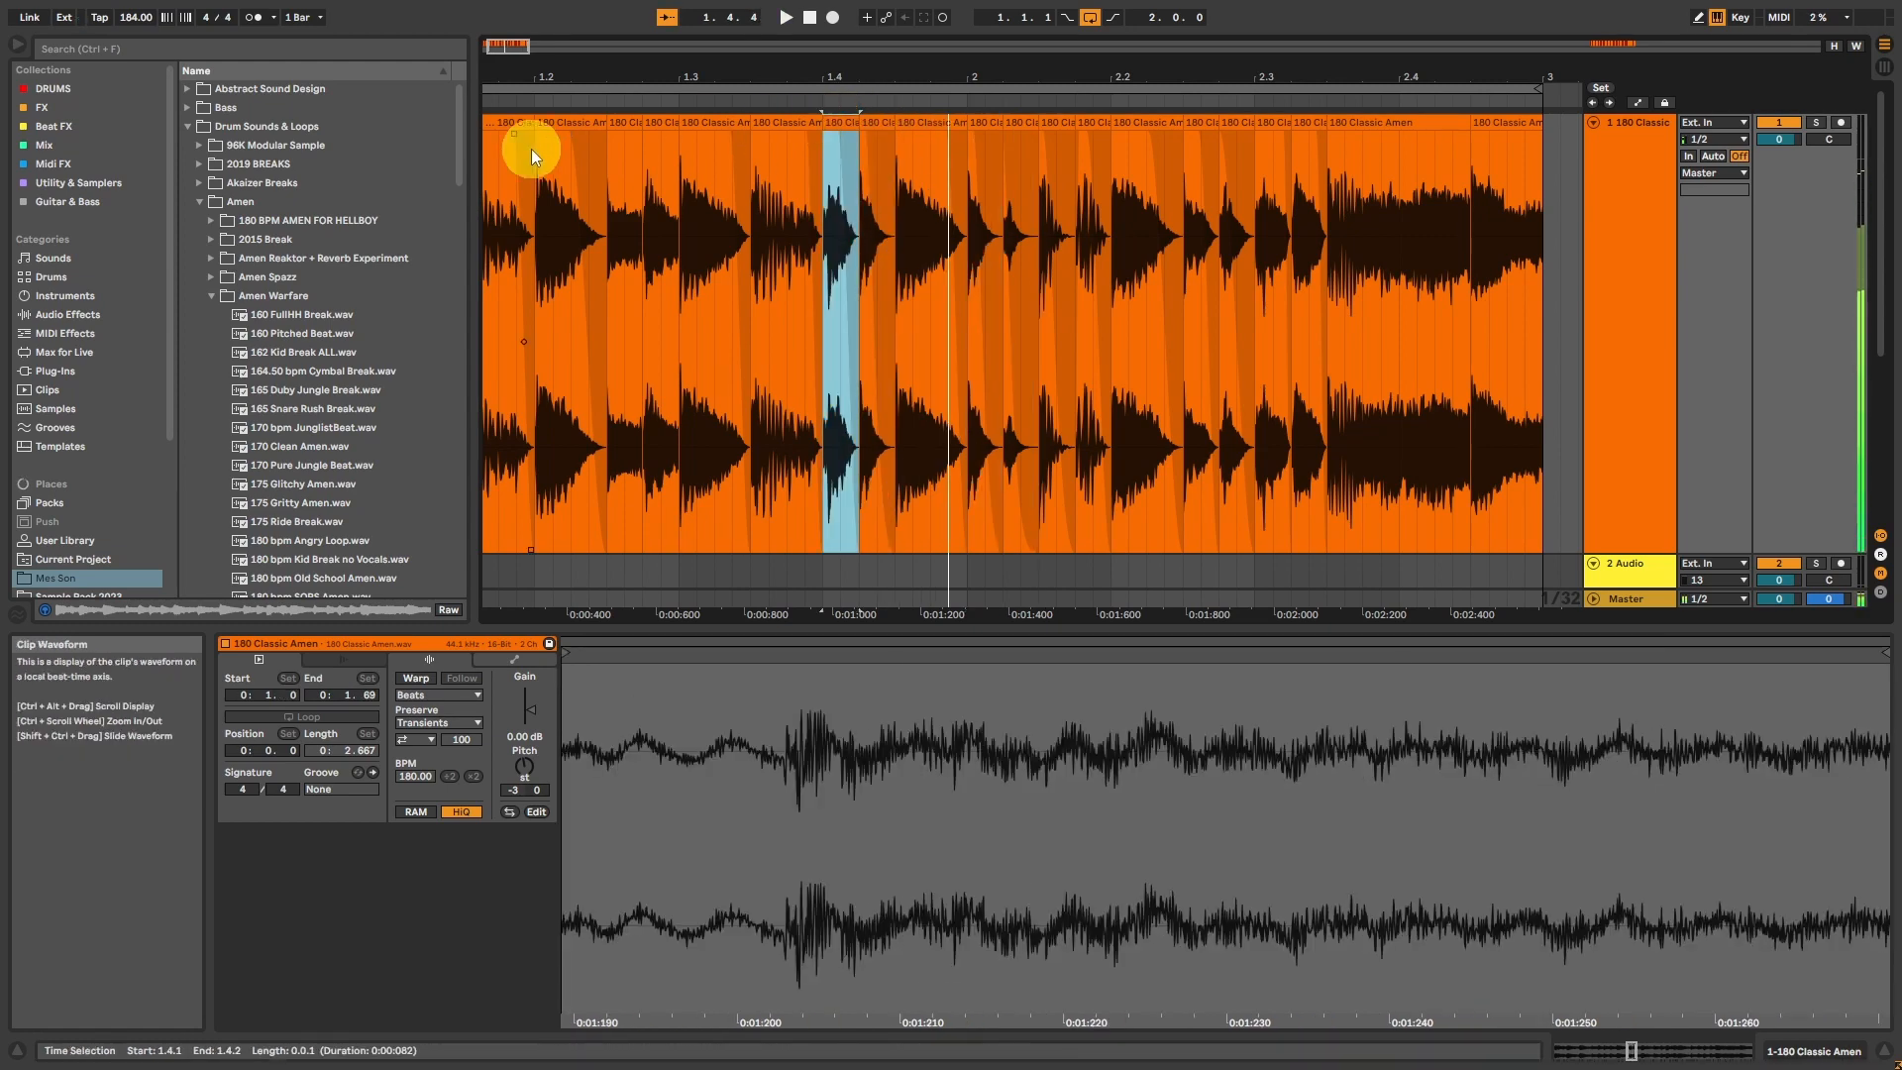
pyautogui.hscroll(-2, 535, 144)
pyautogui.click(526, 134)
pyautogui.click(542, 123)
pyautogui.press('space')
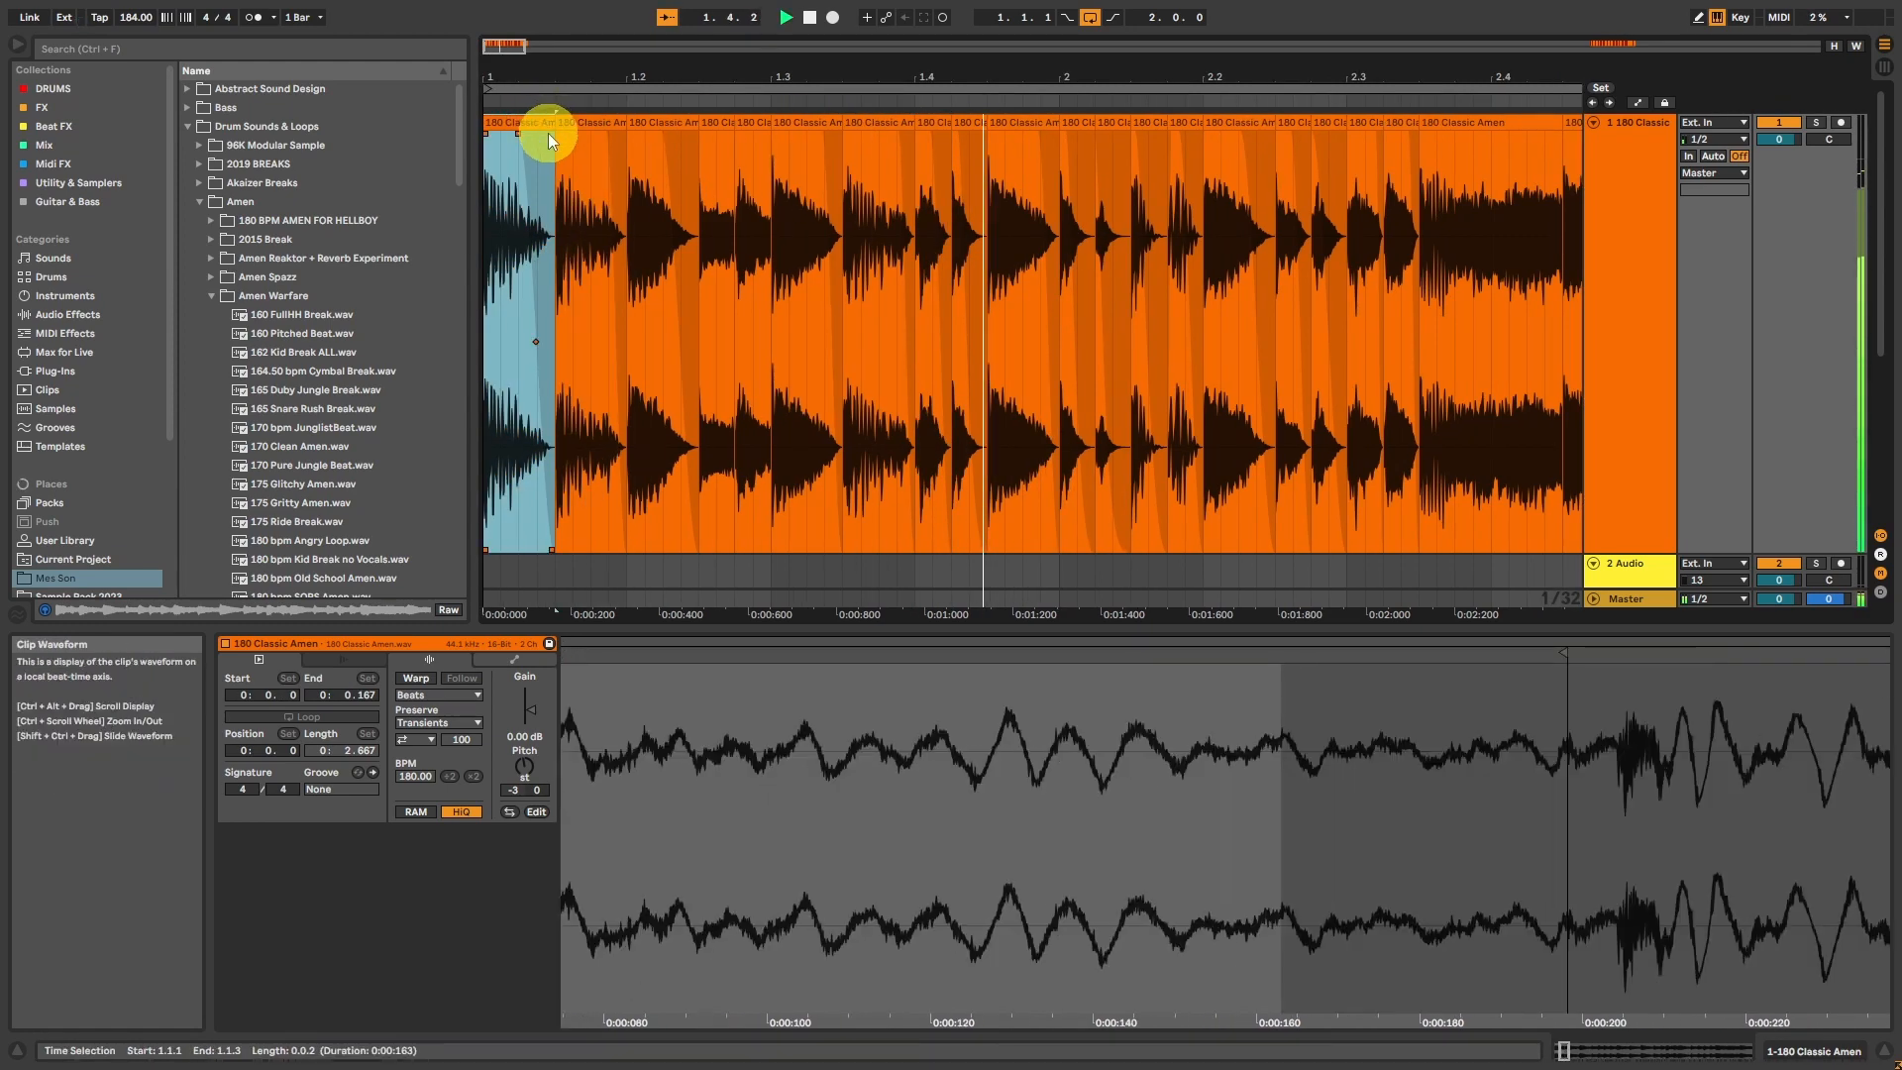
pyautogui.press('space')
pyautogui.click(911, 132)
pyautogui.press('space')
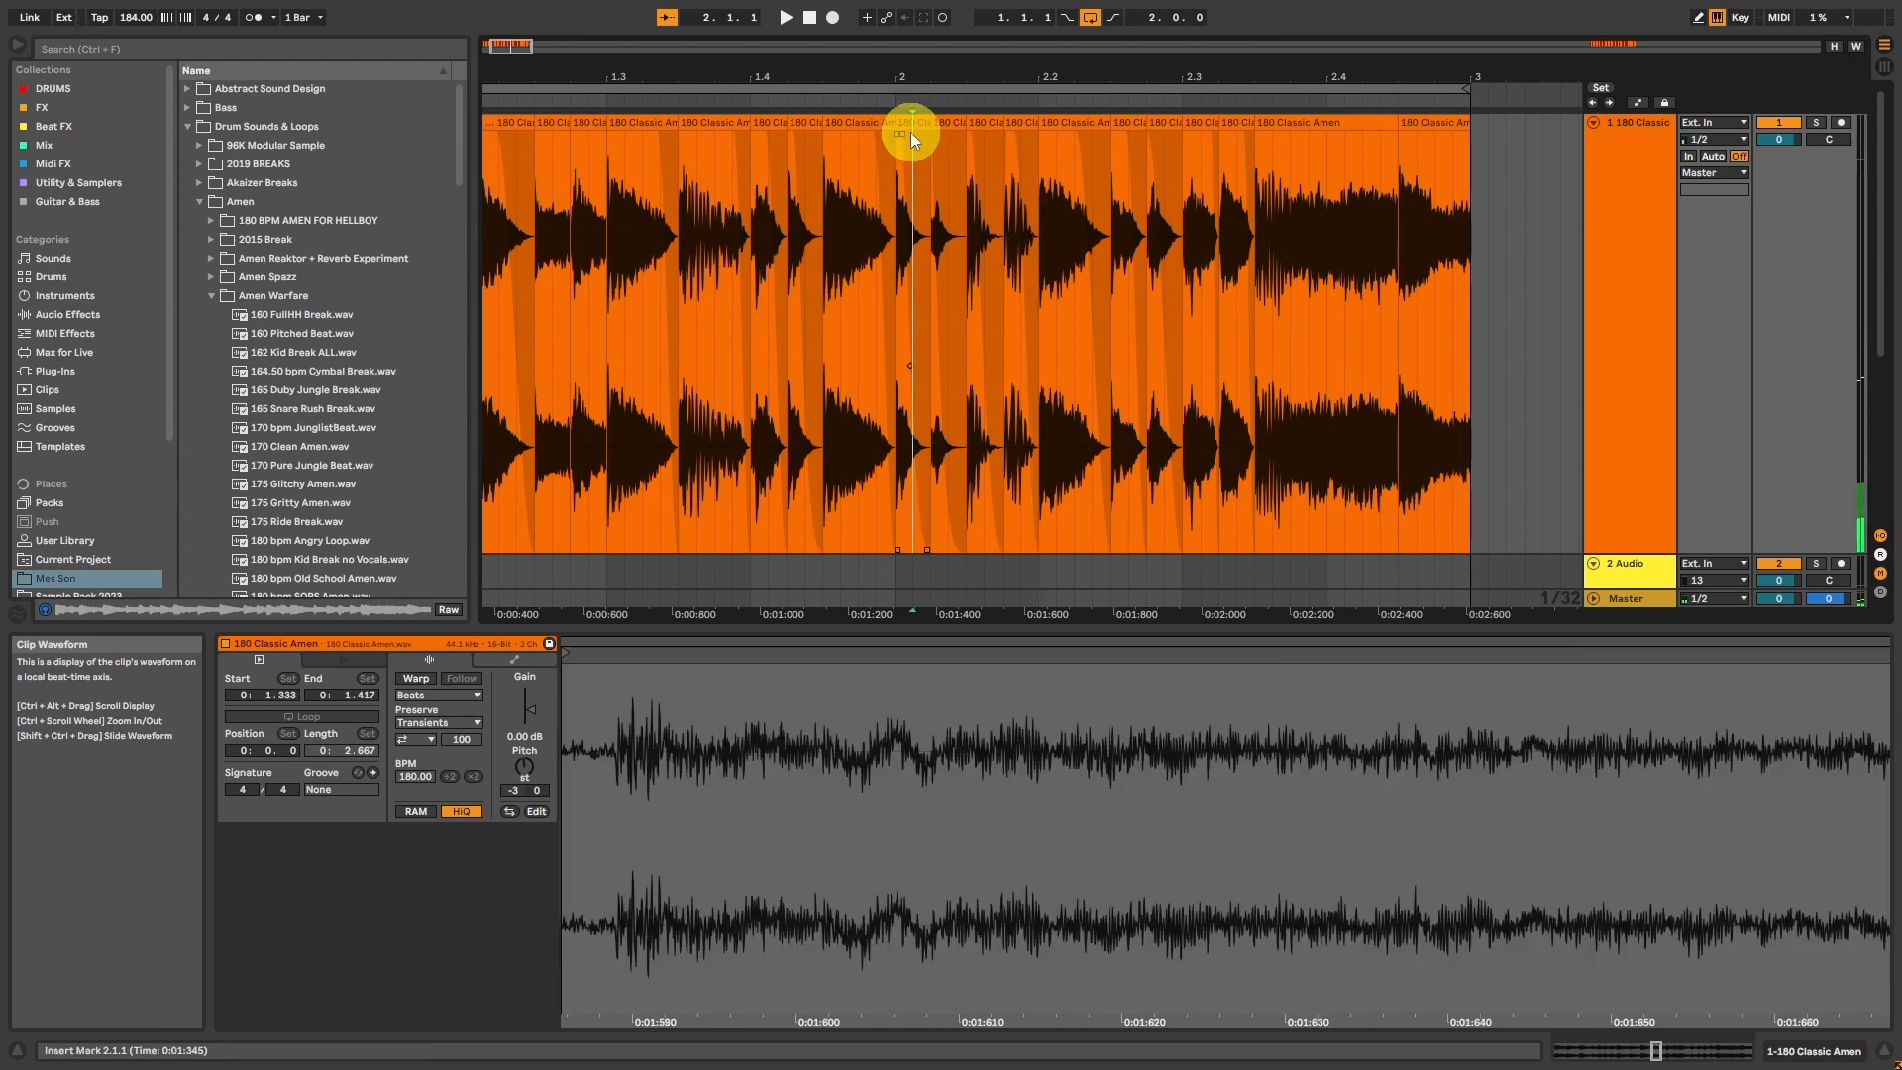
pyautogui.press('space')
# Step: Duplicate the five hits from 2.1.1 to 2.2.3 so the copy fills 2.2.3 to 2.4.1, and play from 2.1.2
pyautogui.click(1005, 123)
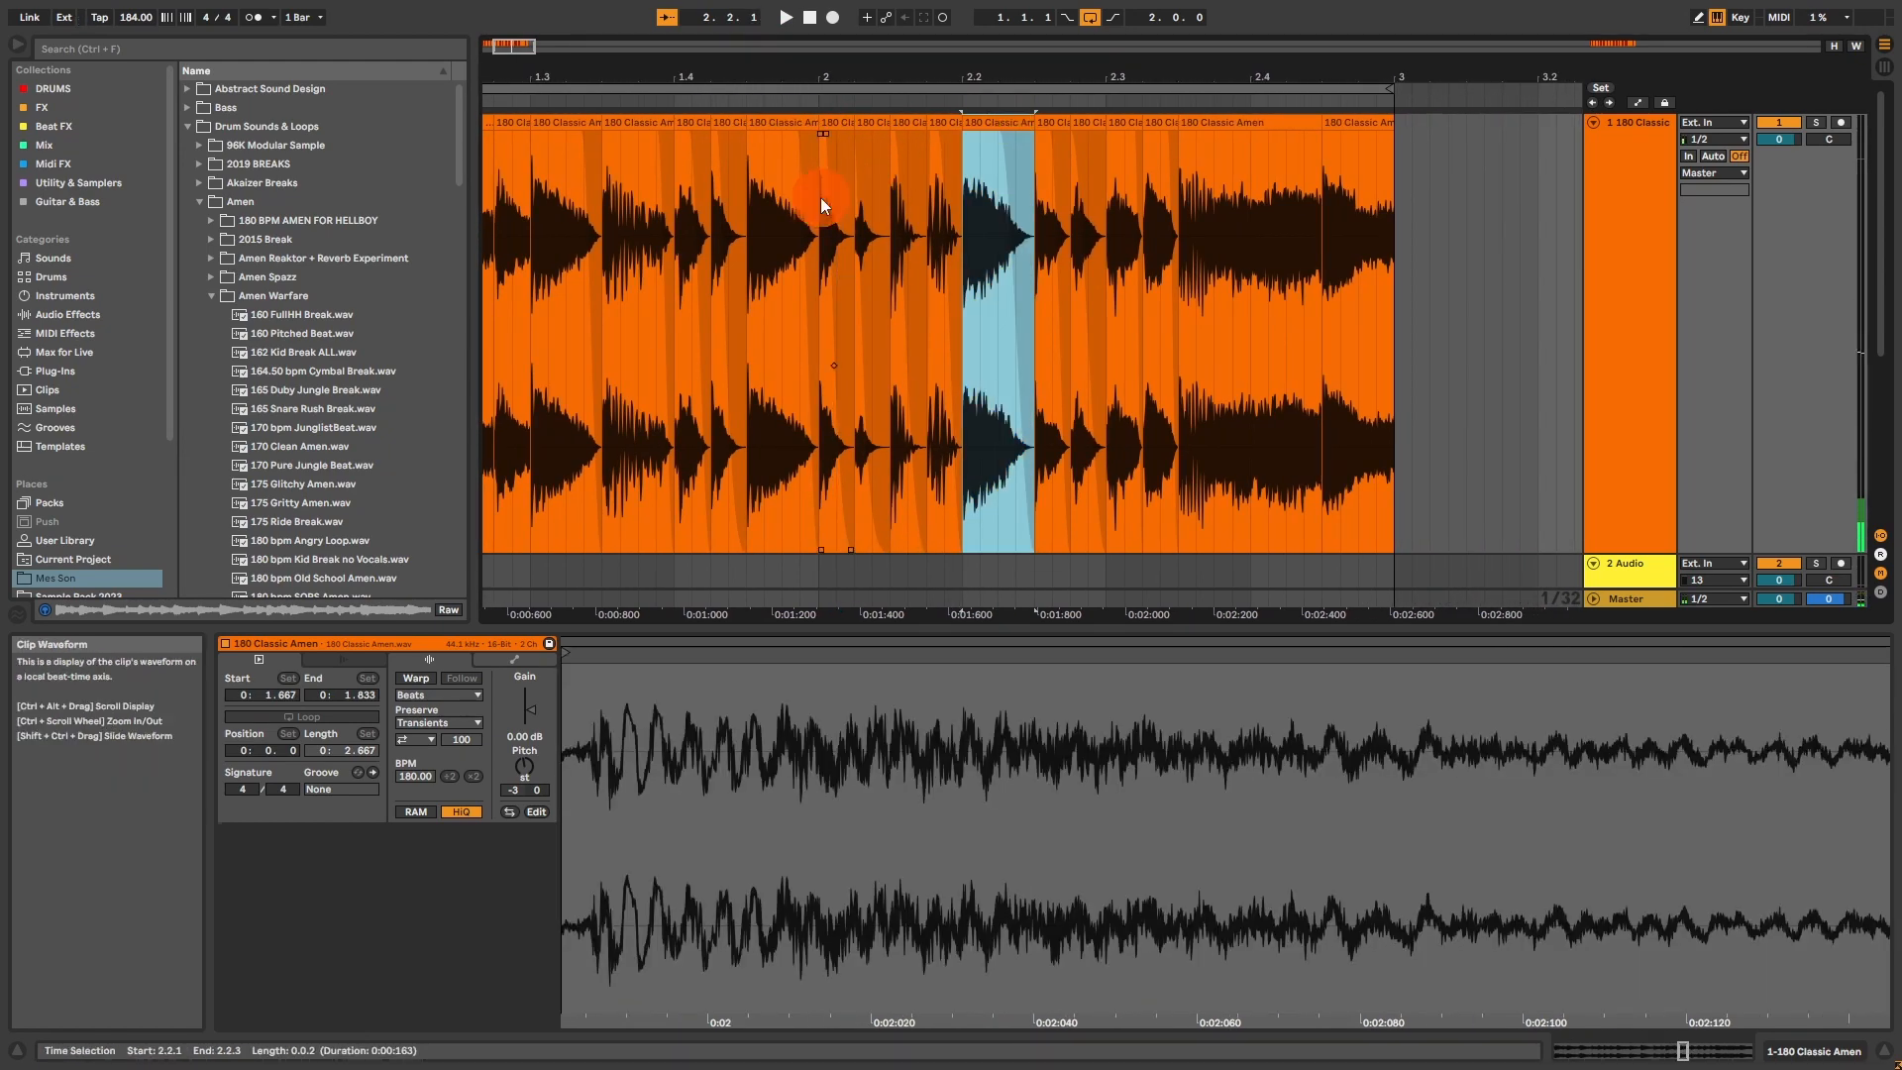
pyautogui.moveTo(820, 198); pyautogui.dragTo(1026, 141)
pyautogui.press('space')
pyautogui.press('space')
pyautogui.hotkey('ctrl', 'd')
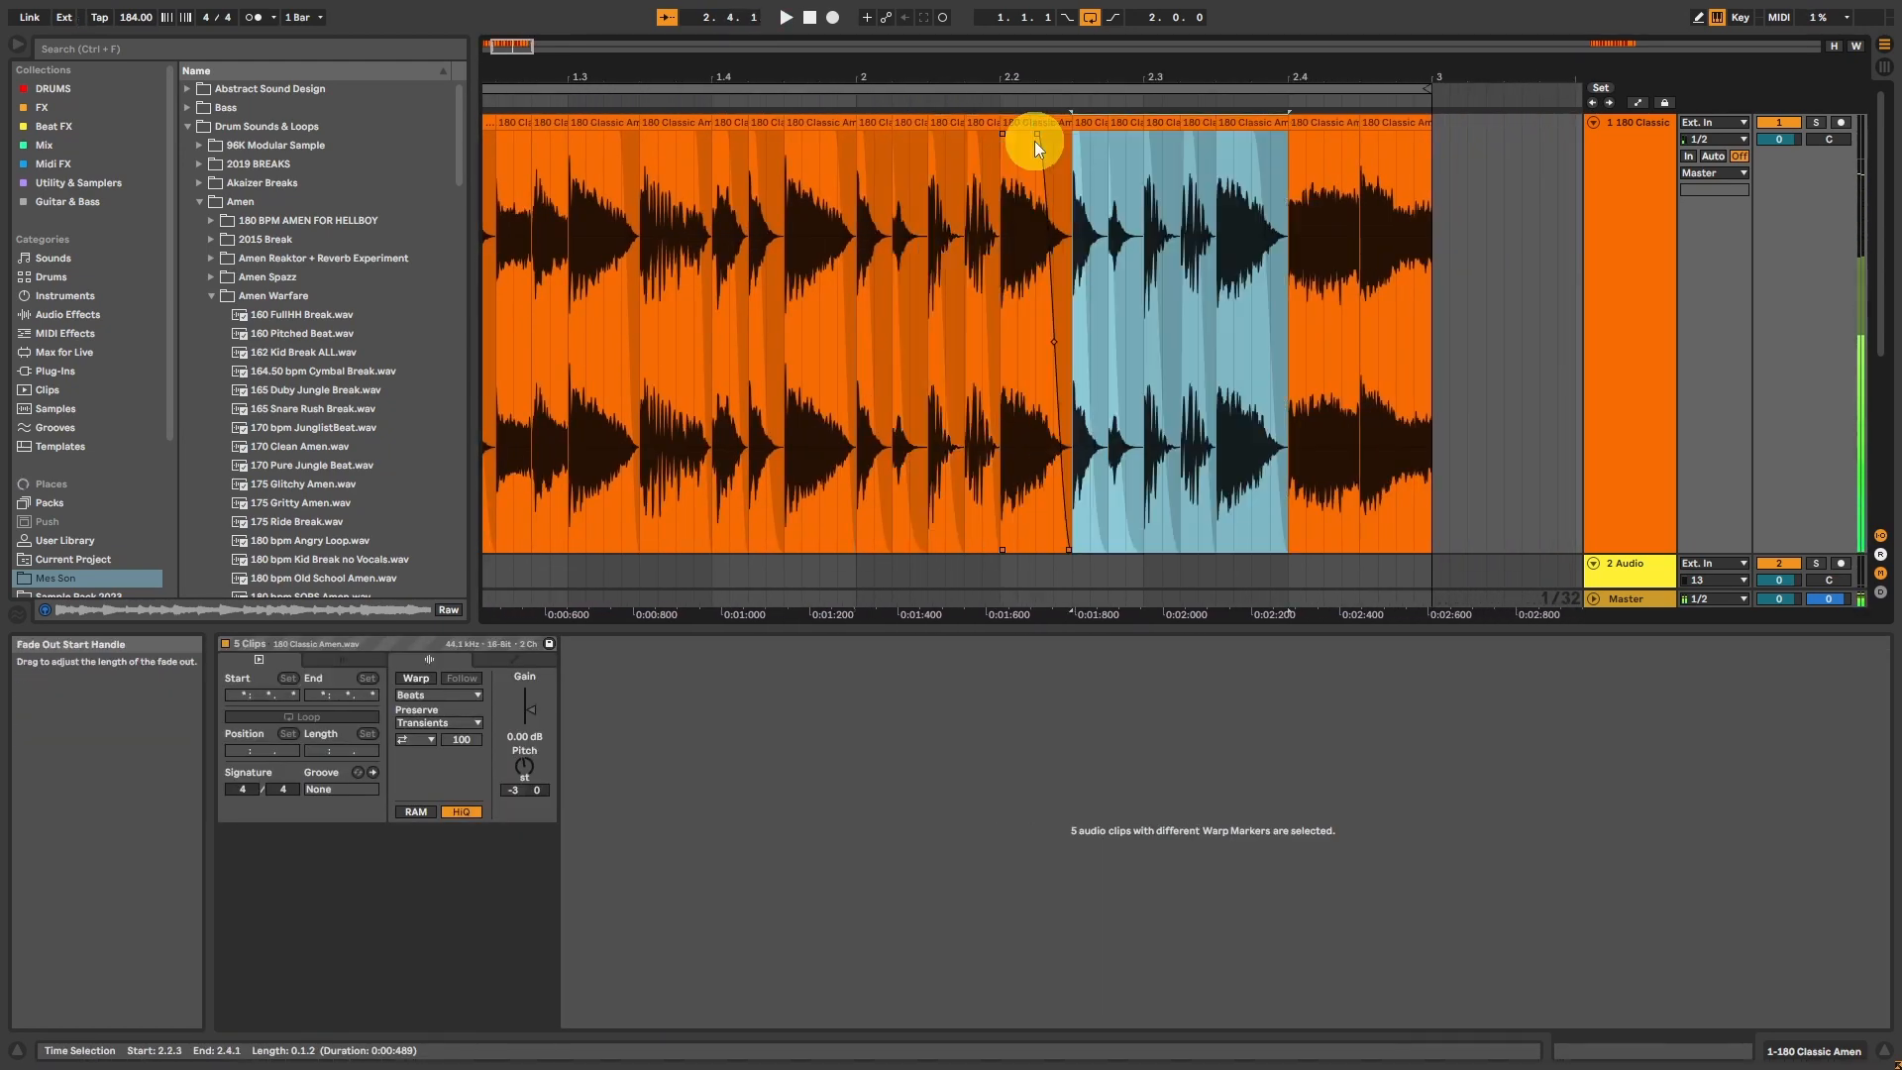
pyautogui.click(892, 127)
pyautogui.press('space')
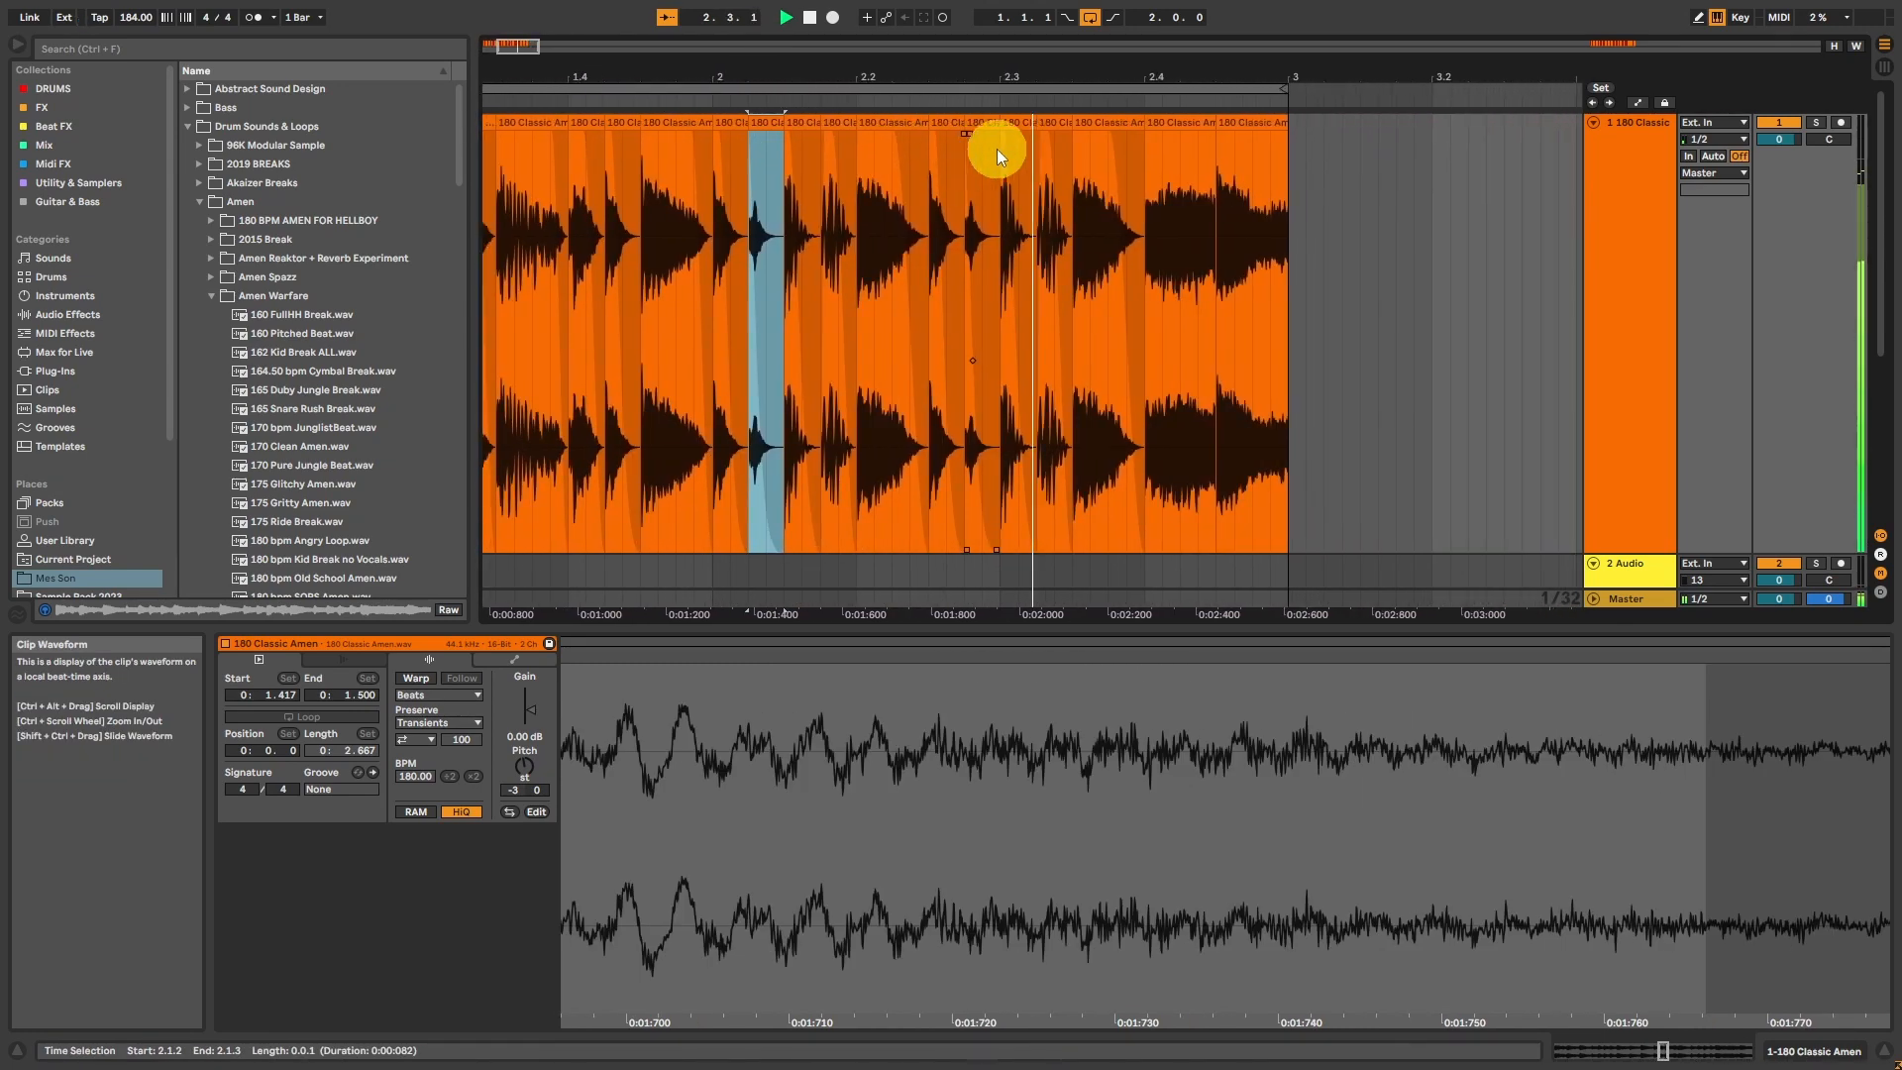
# Step: Replace the hit at 2.3.3 with a copy of the hit at 2.4.3 and give it a short fade-out
pyautogui.click(941, 122)
pyautogui.click(1090, 126)
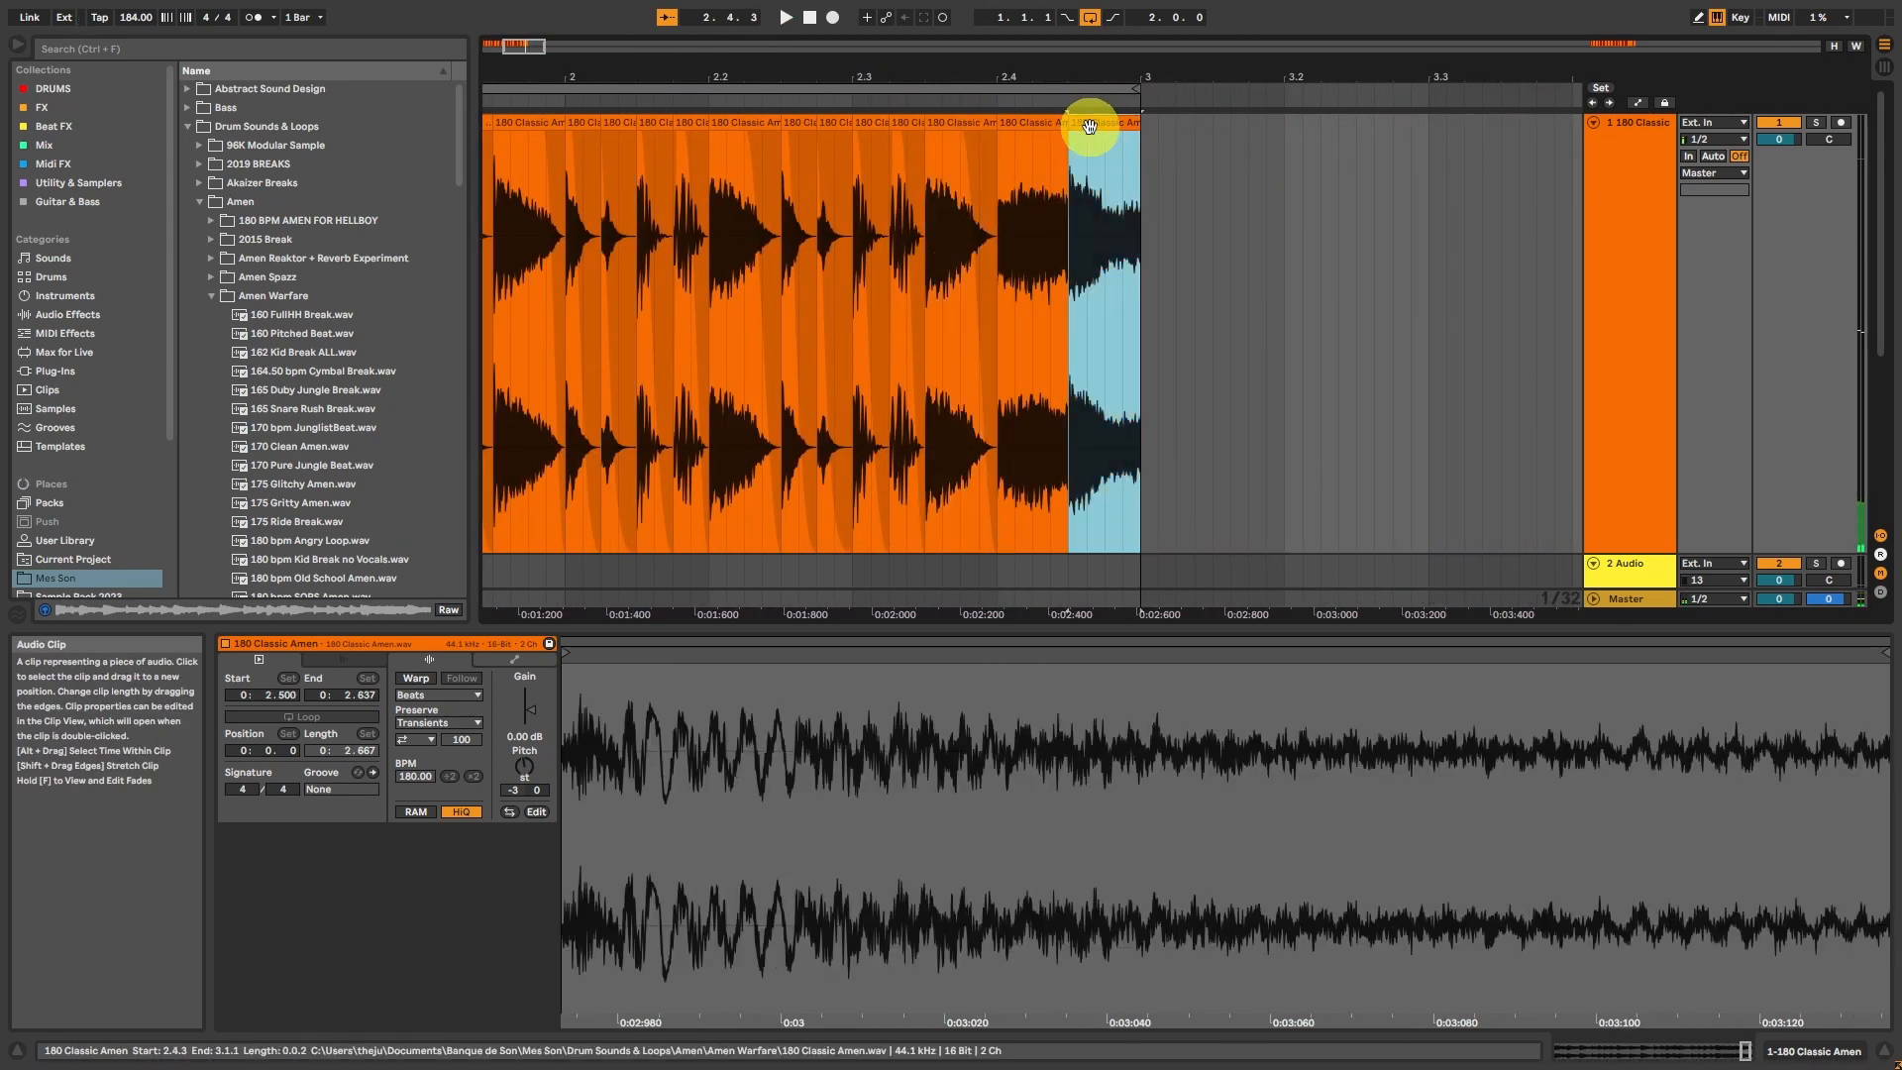
pyautogui.click(976, 129)
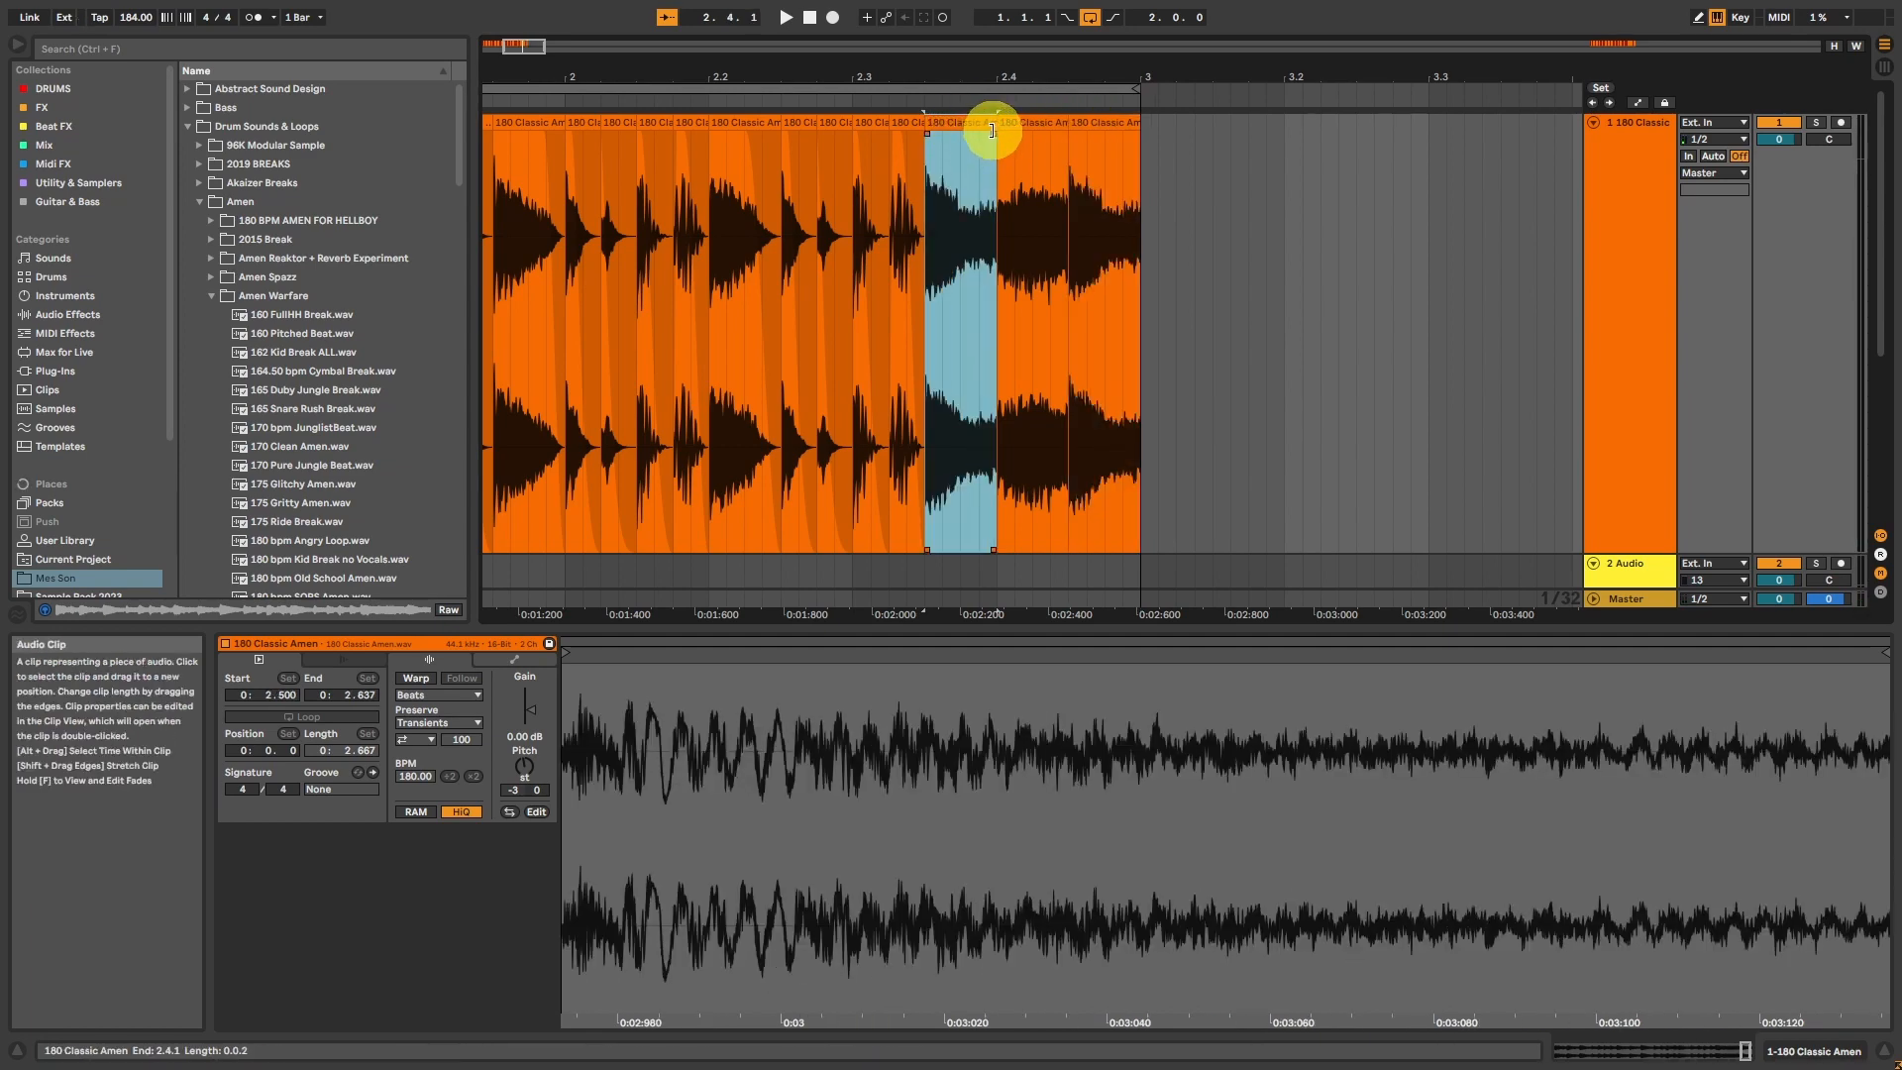
pyautogui.moveTo(993, 135); pyautogui.dragTo(980, 135)
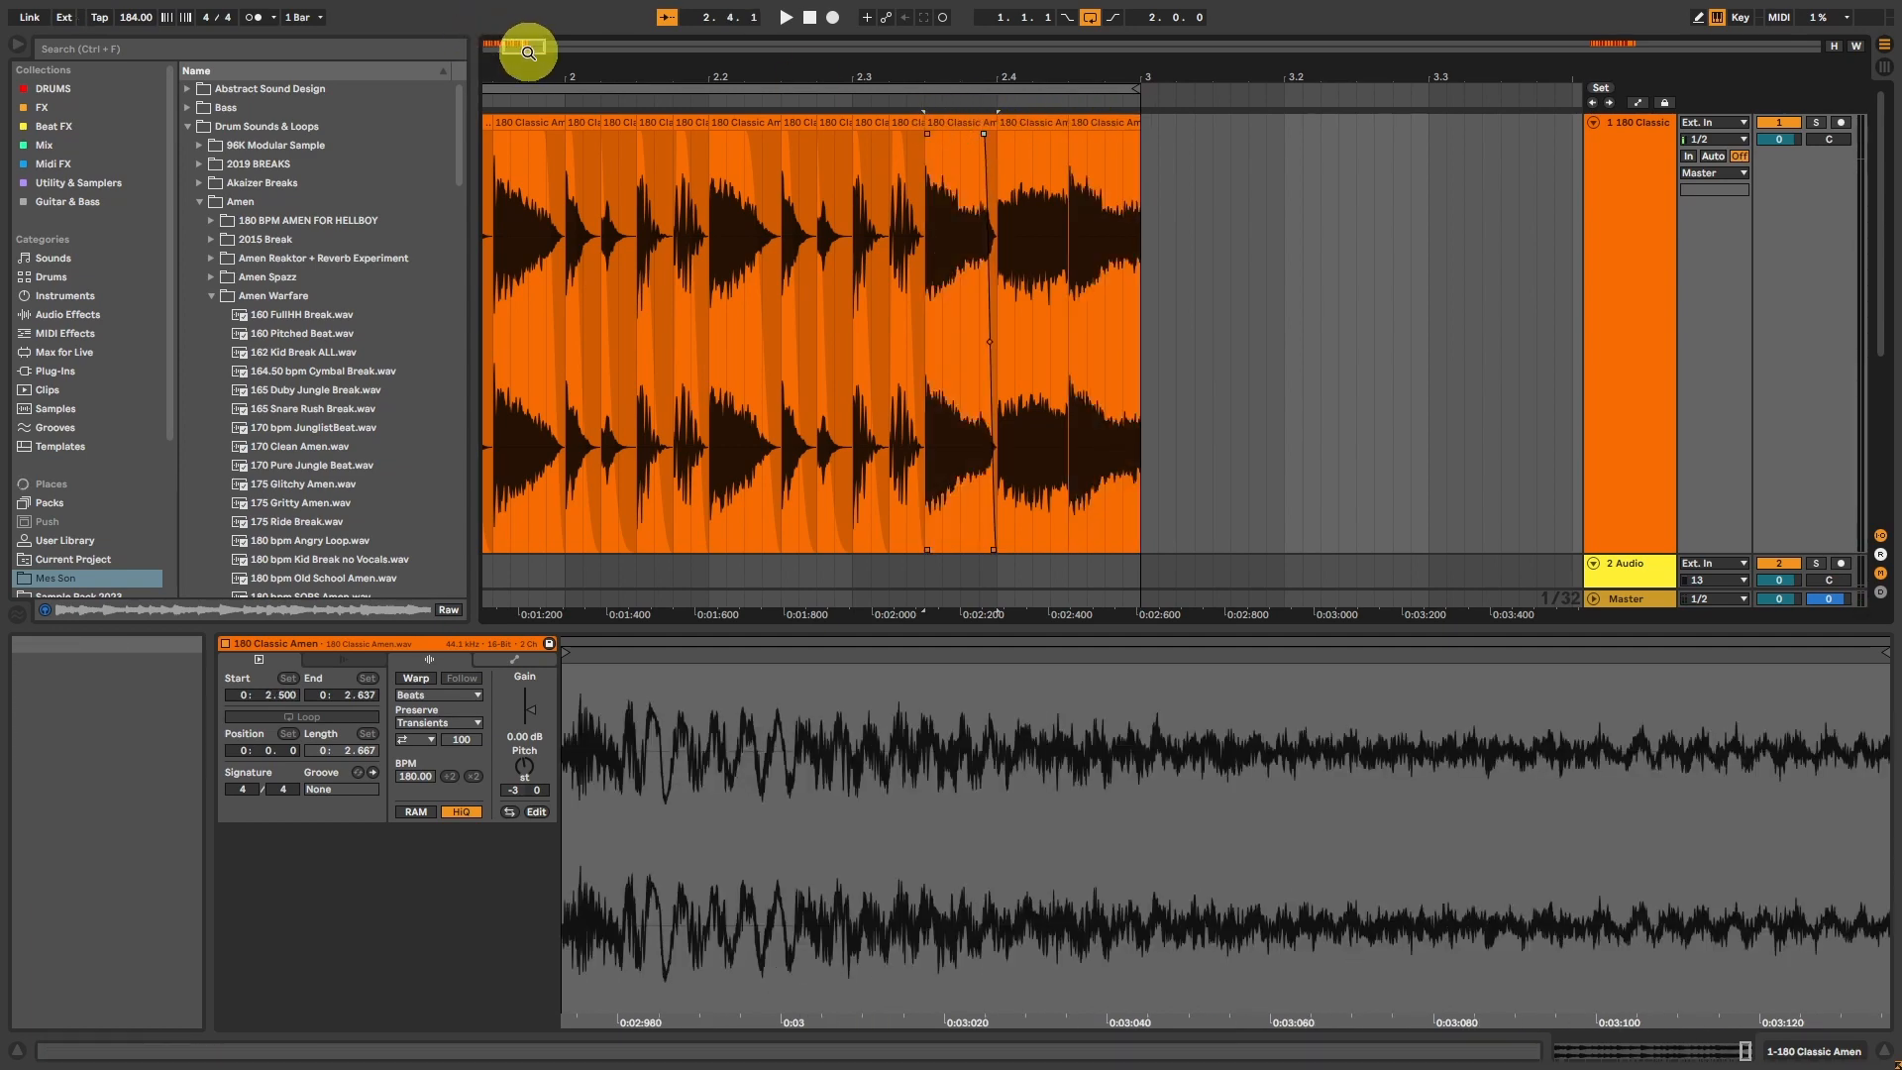
# Step: Move the last hit from 2.4.3 to 2.4.1, replacing the one there
pyautogui.moveTo(523, 47); pyautogui.dragTo(518, 51)
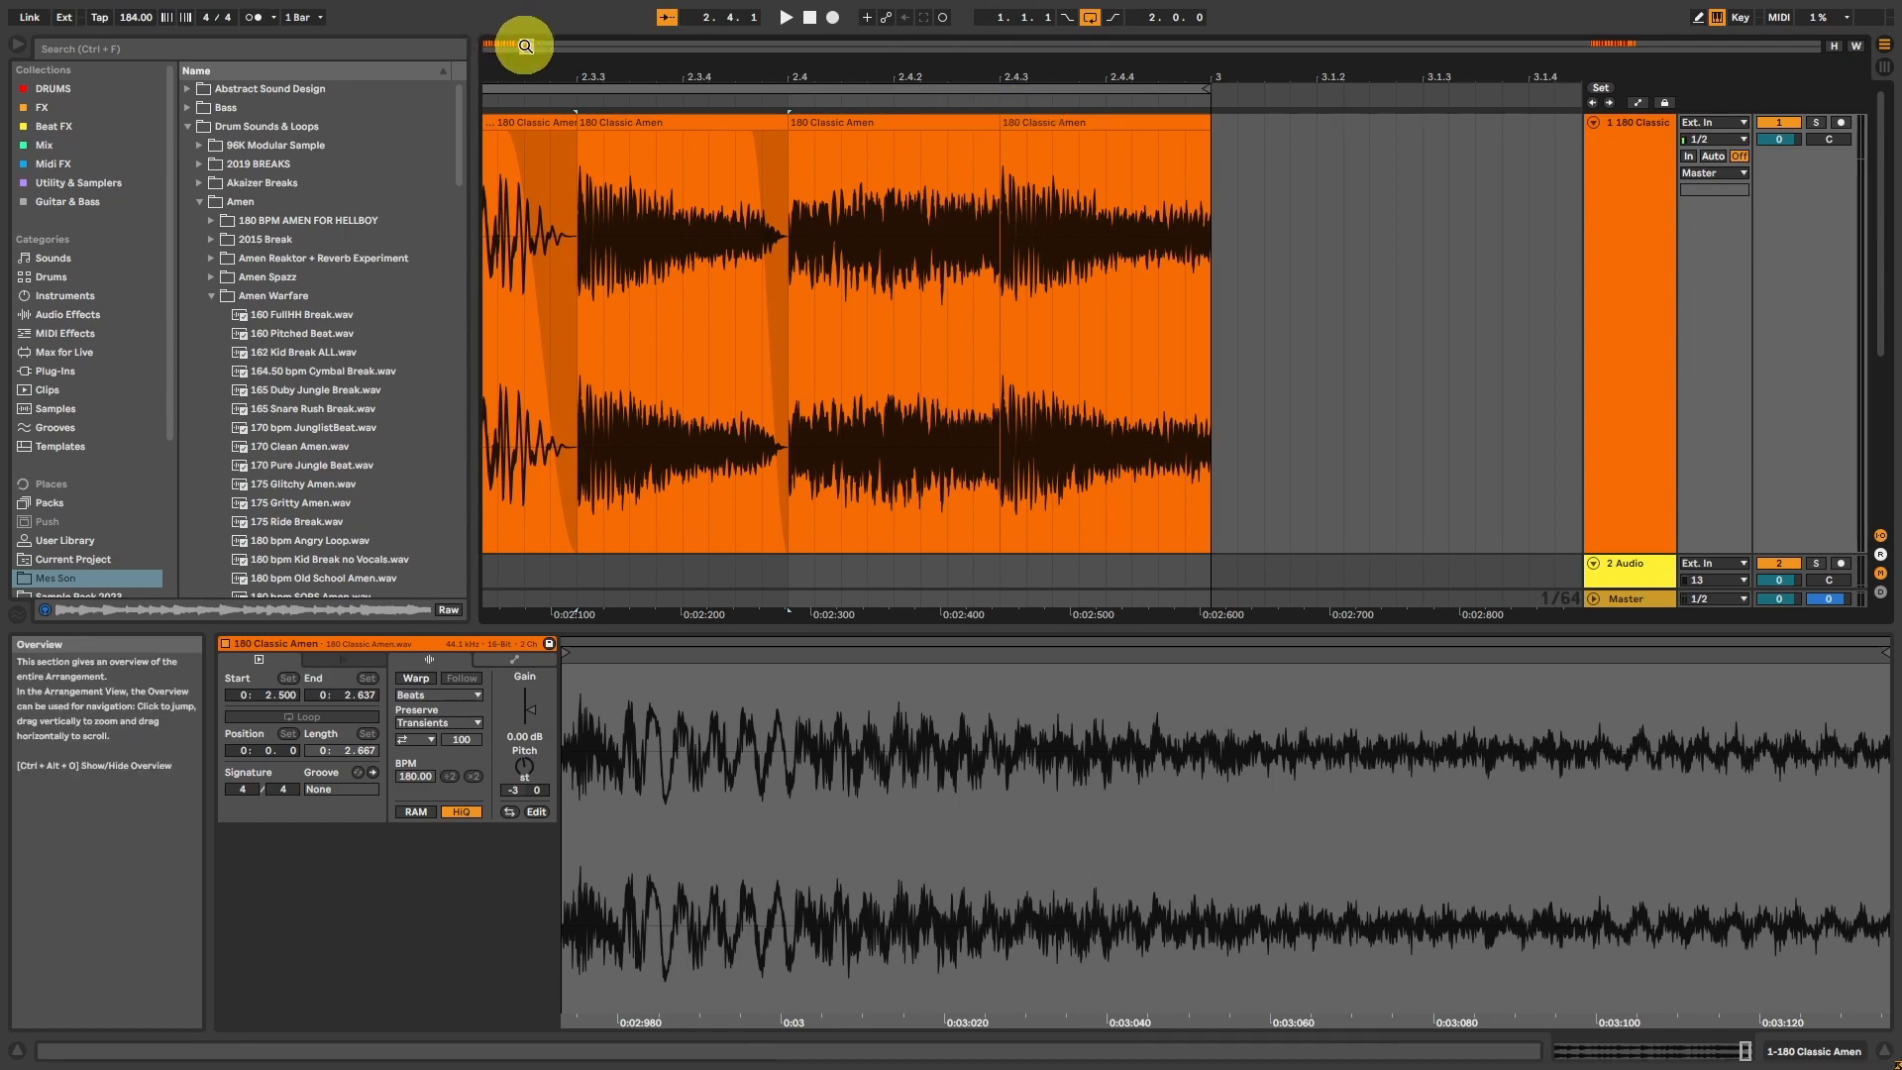
pyautogui.moveTo(525, 45); pyautogui.dragTo(526, 47)
pyautogui.moveTo(1253, 124); pyautogui.dragTo(1048, 140)
# Step: Build a roll across beat 2.4 by repeating the first 1/32 of its hit up to 3.1.1, and play it
pyautogui.moveTo(1030, 211); pyautogui.dragTo(1074, 202)
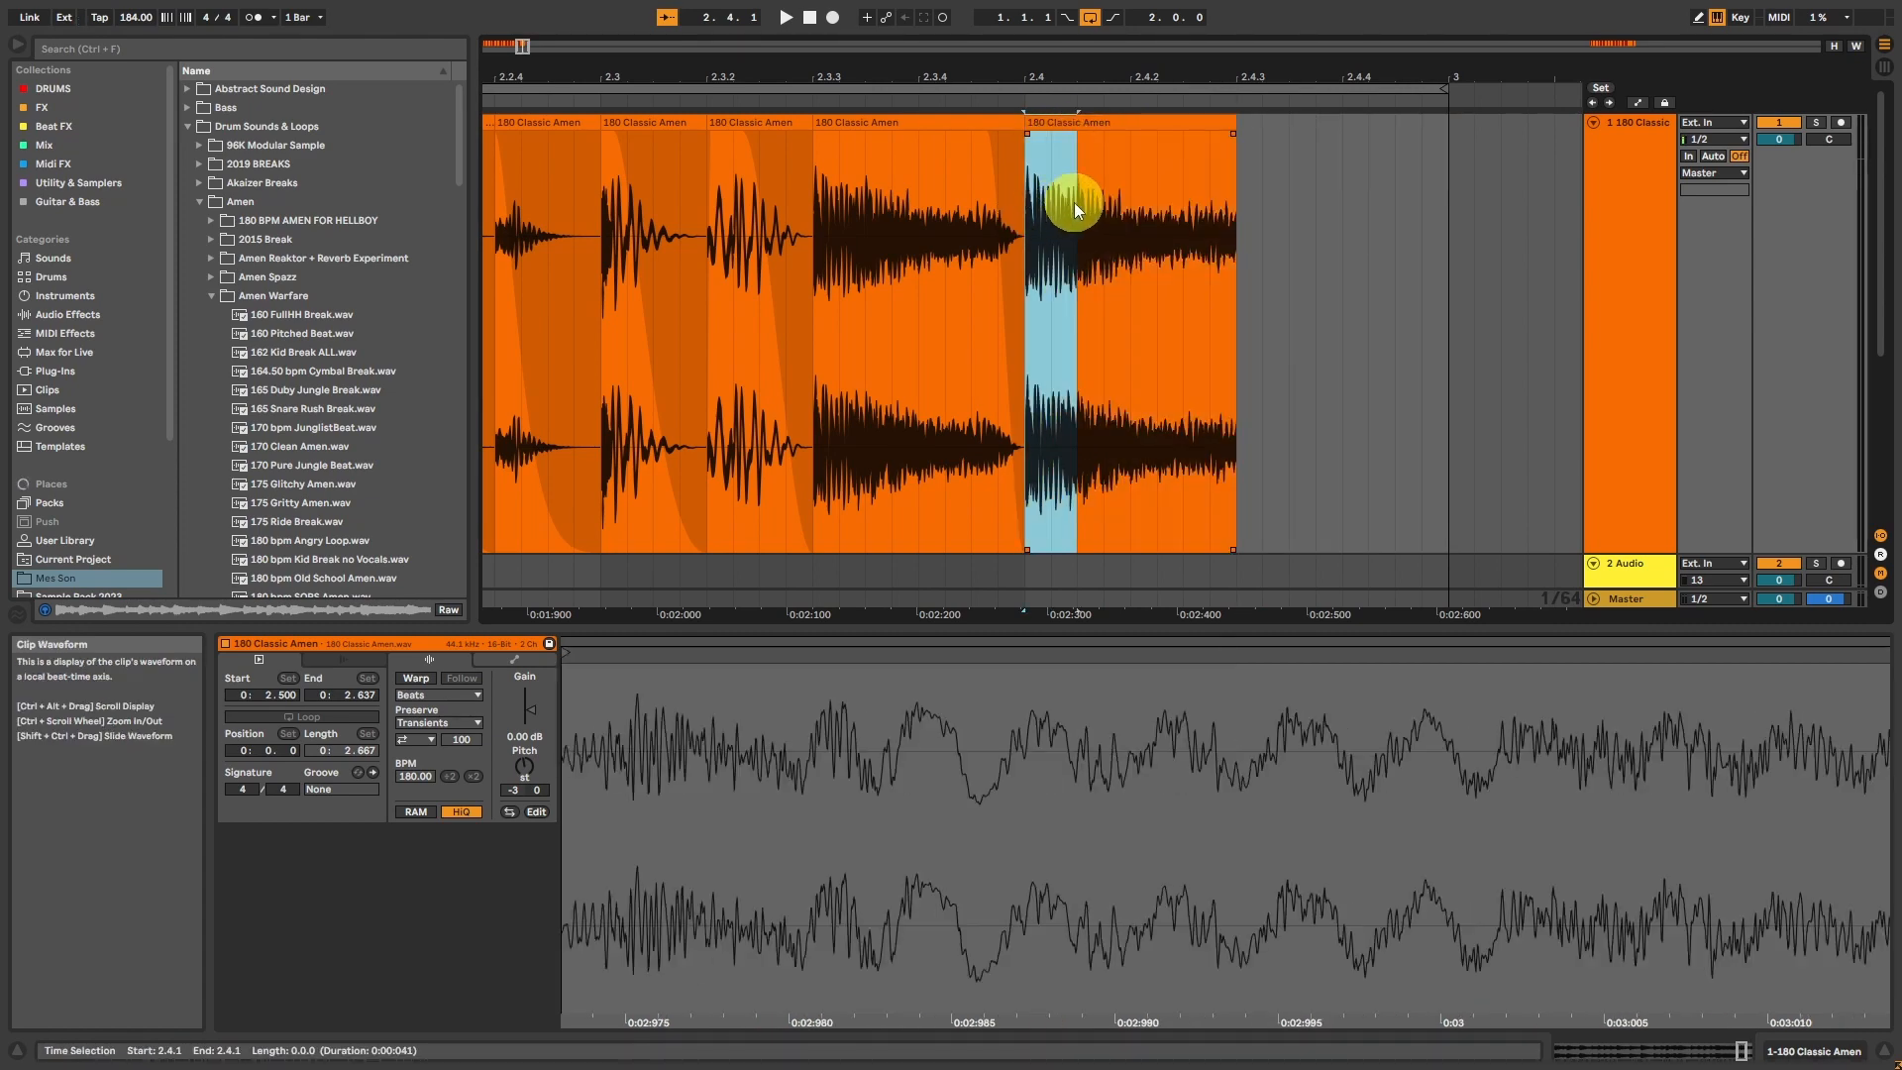
pyautogui.hotkey('ctrl', 'd')
pyautogui.hotkey('ctrl', 'd')
pyautogui.hotkey('ctrl', 'd')
pyautogui.hotkey('ctrl', 'd')
pyautogui.hotkey('ctrl', 'd')
pyautogui.hotkey('ctrl', 'd')
pyautogui.hotkey('ctrl', 'd')
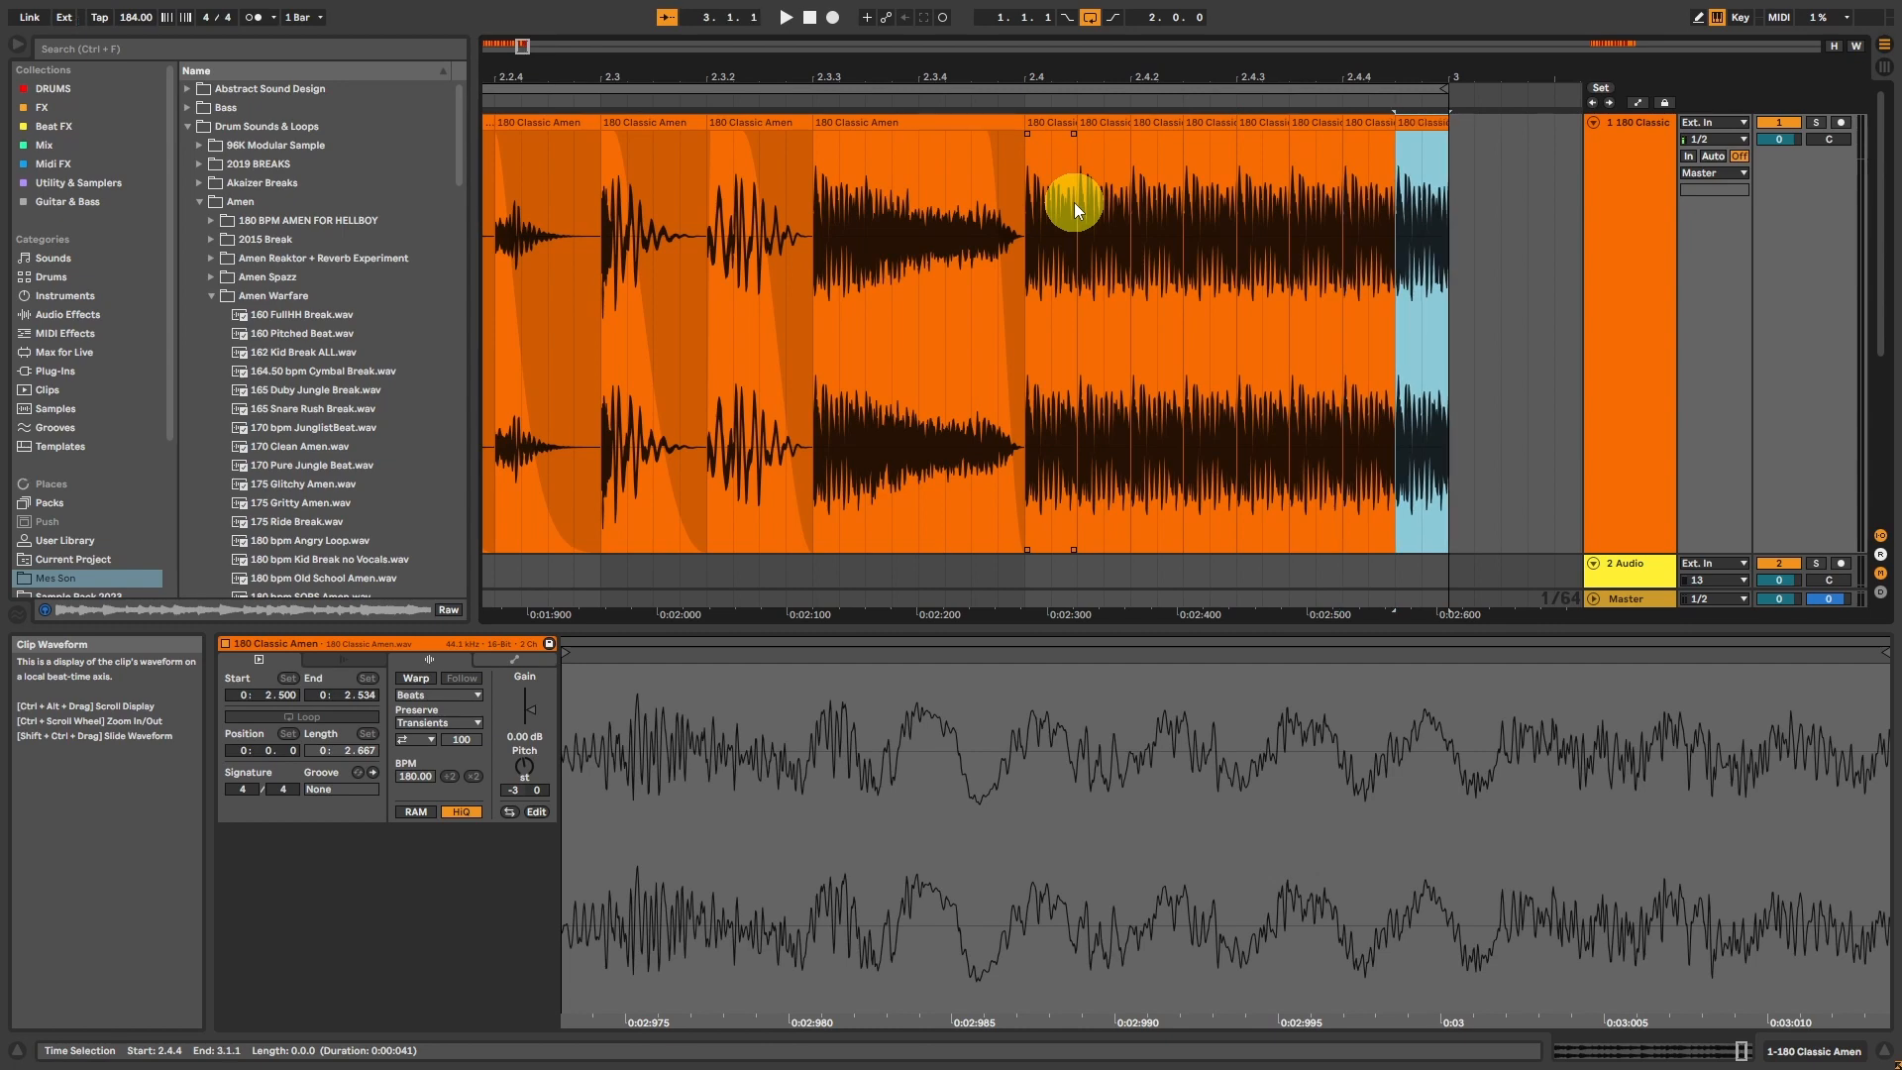
pyautogui.click(1052, 124)
pyautogui.press('space')
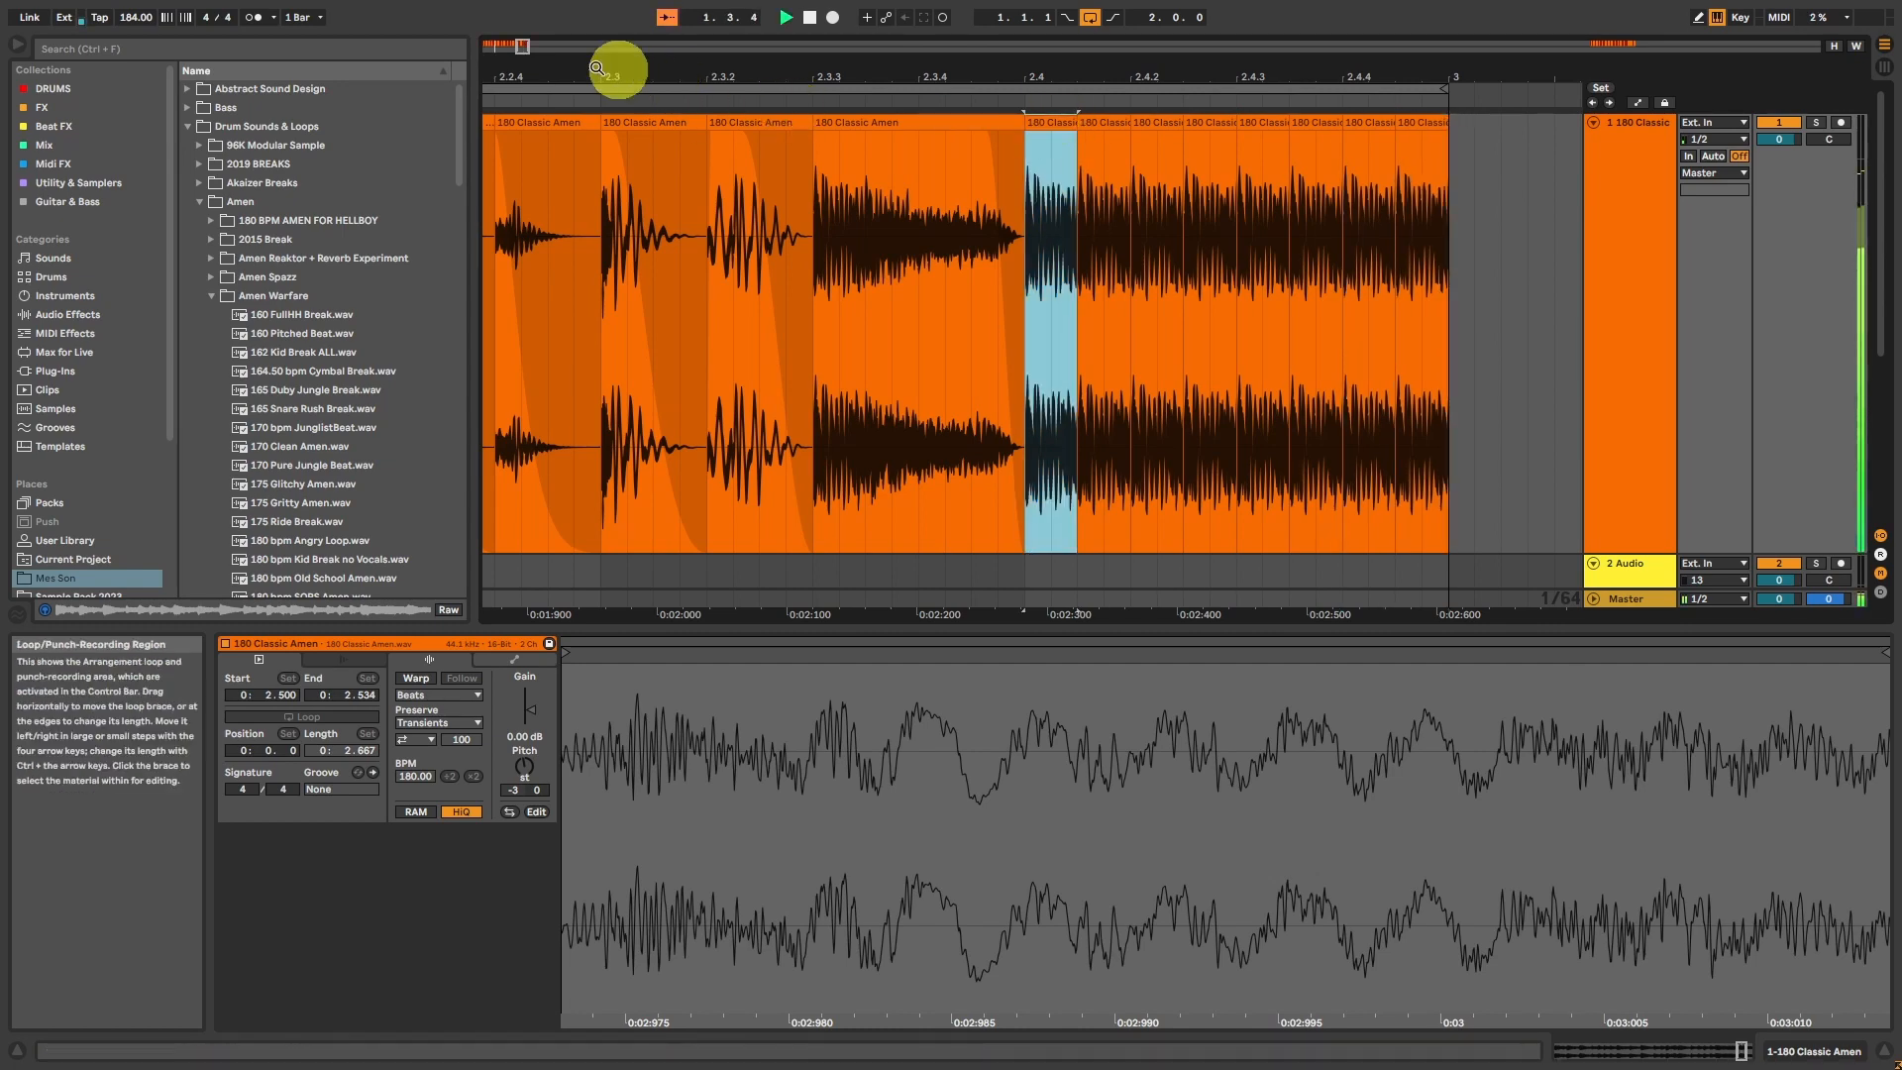
pyautogui.doubleClick(522, 44)
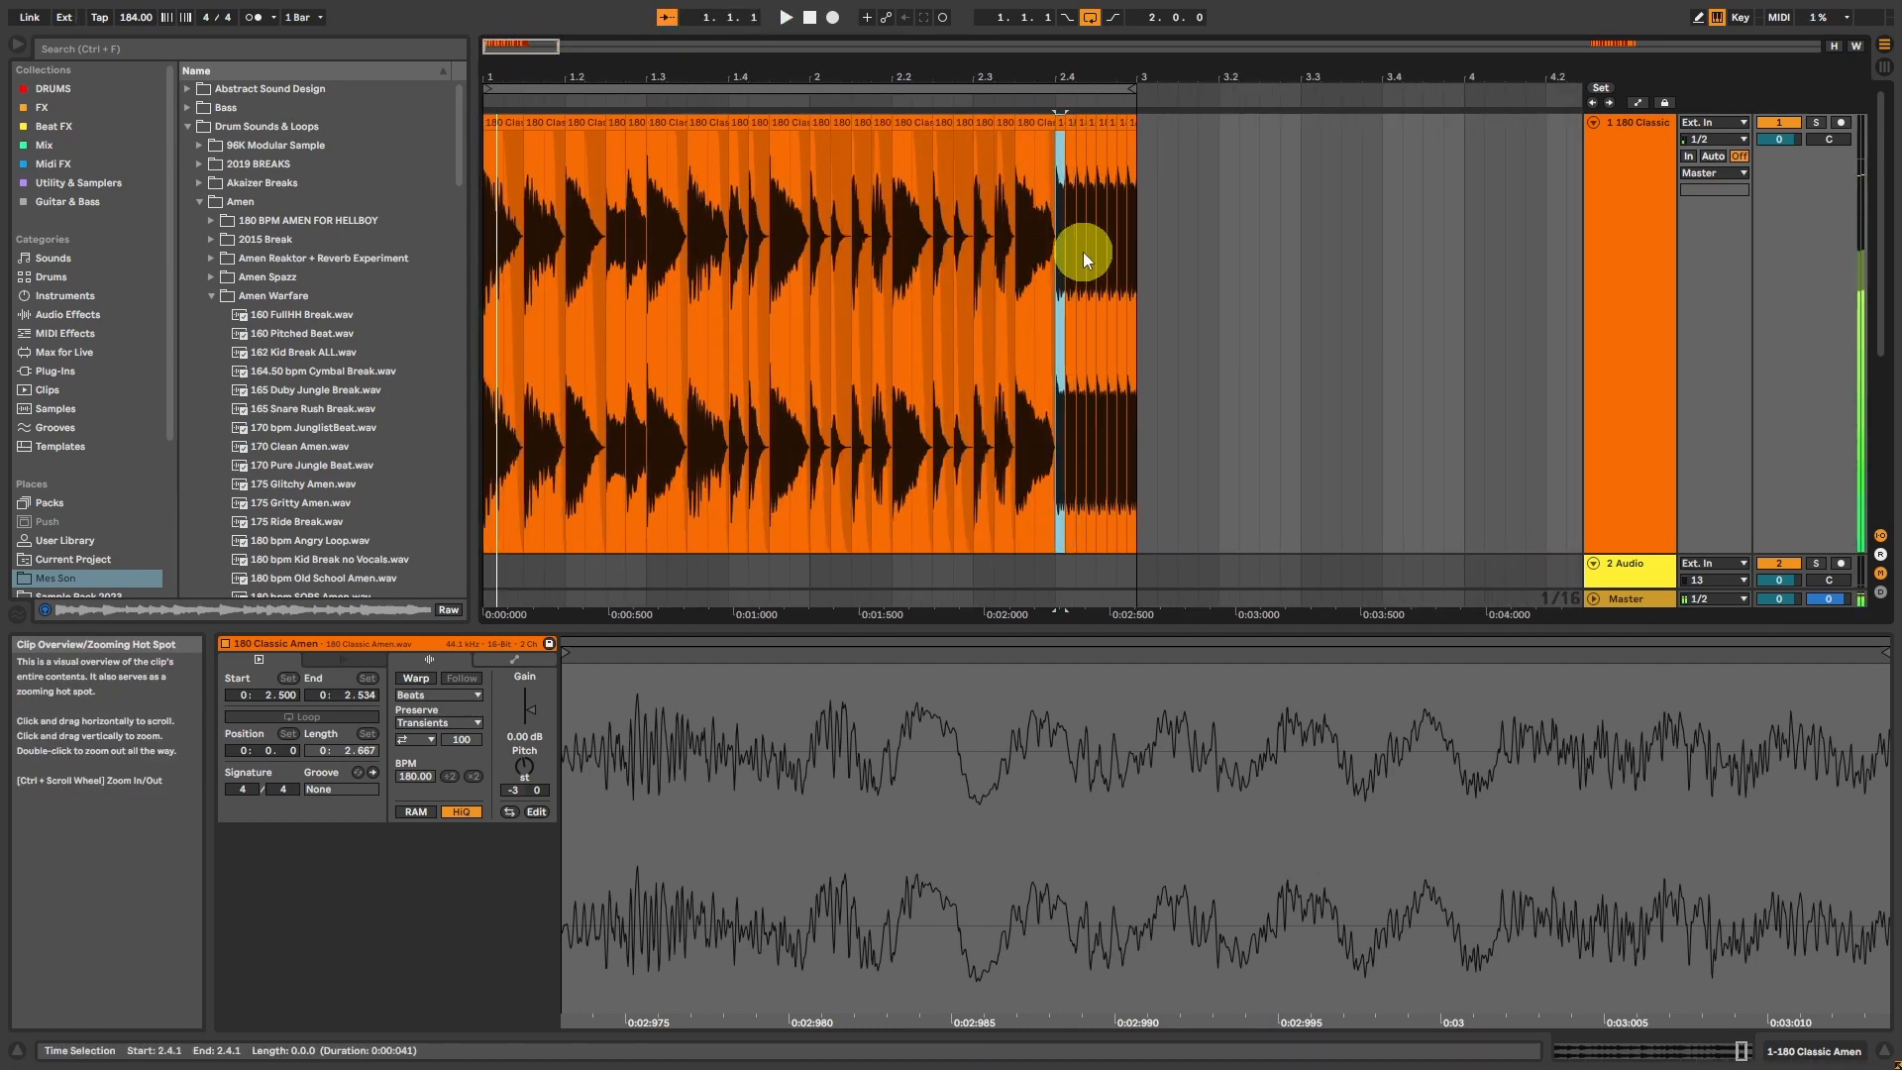
# Step: Duplicate the whole two-bar pattern to bars 3 and 4 and loop the copy
pyautogui.moveTo(1137, 212); pyautogui.dragTo(193, 265)
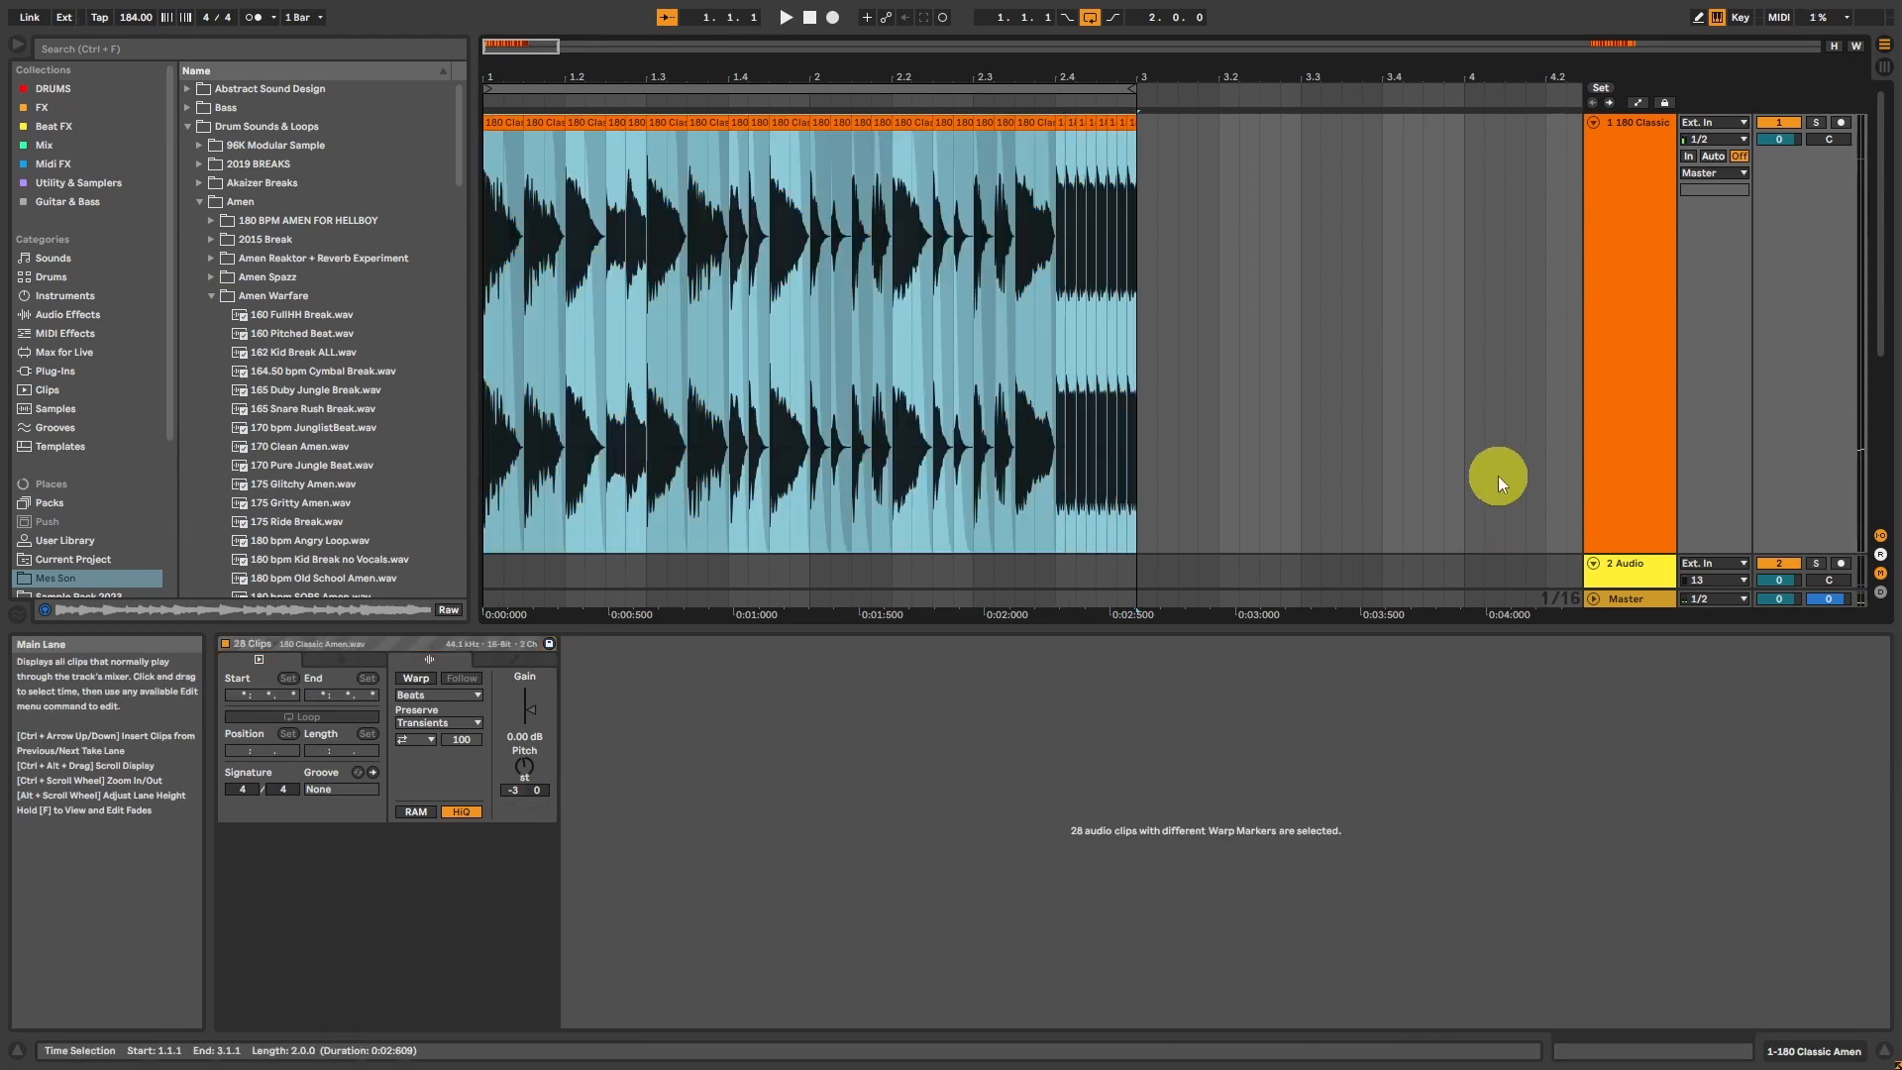
pyautogui.hotkey('ctrl', 'd')
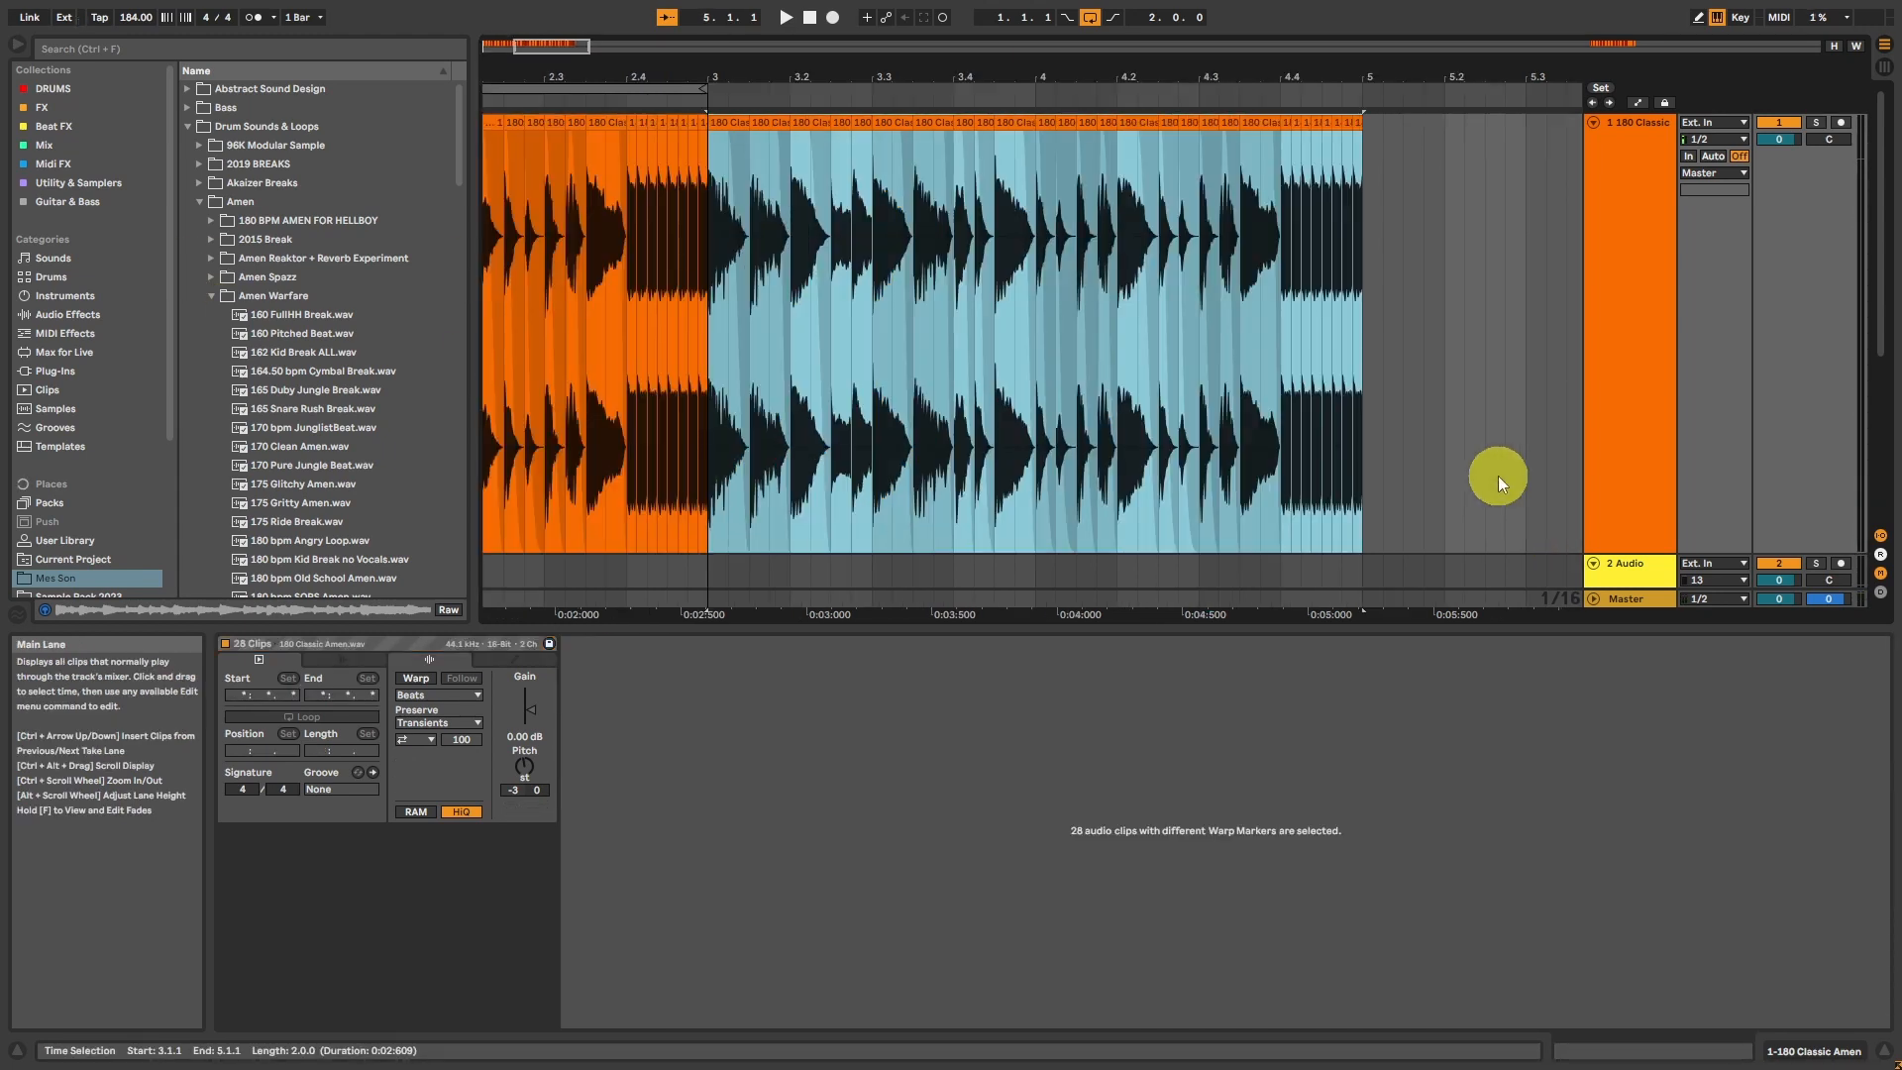
pyautogui.hotkey('ctrl', 'l')
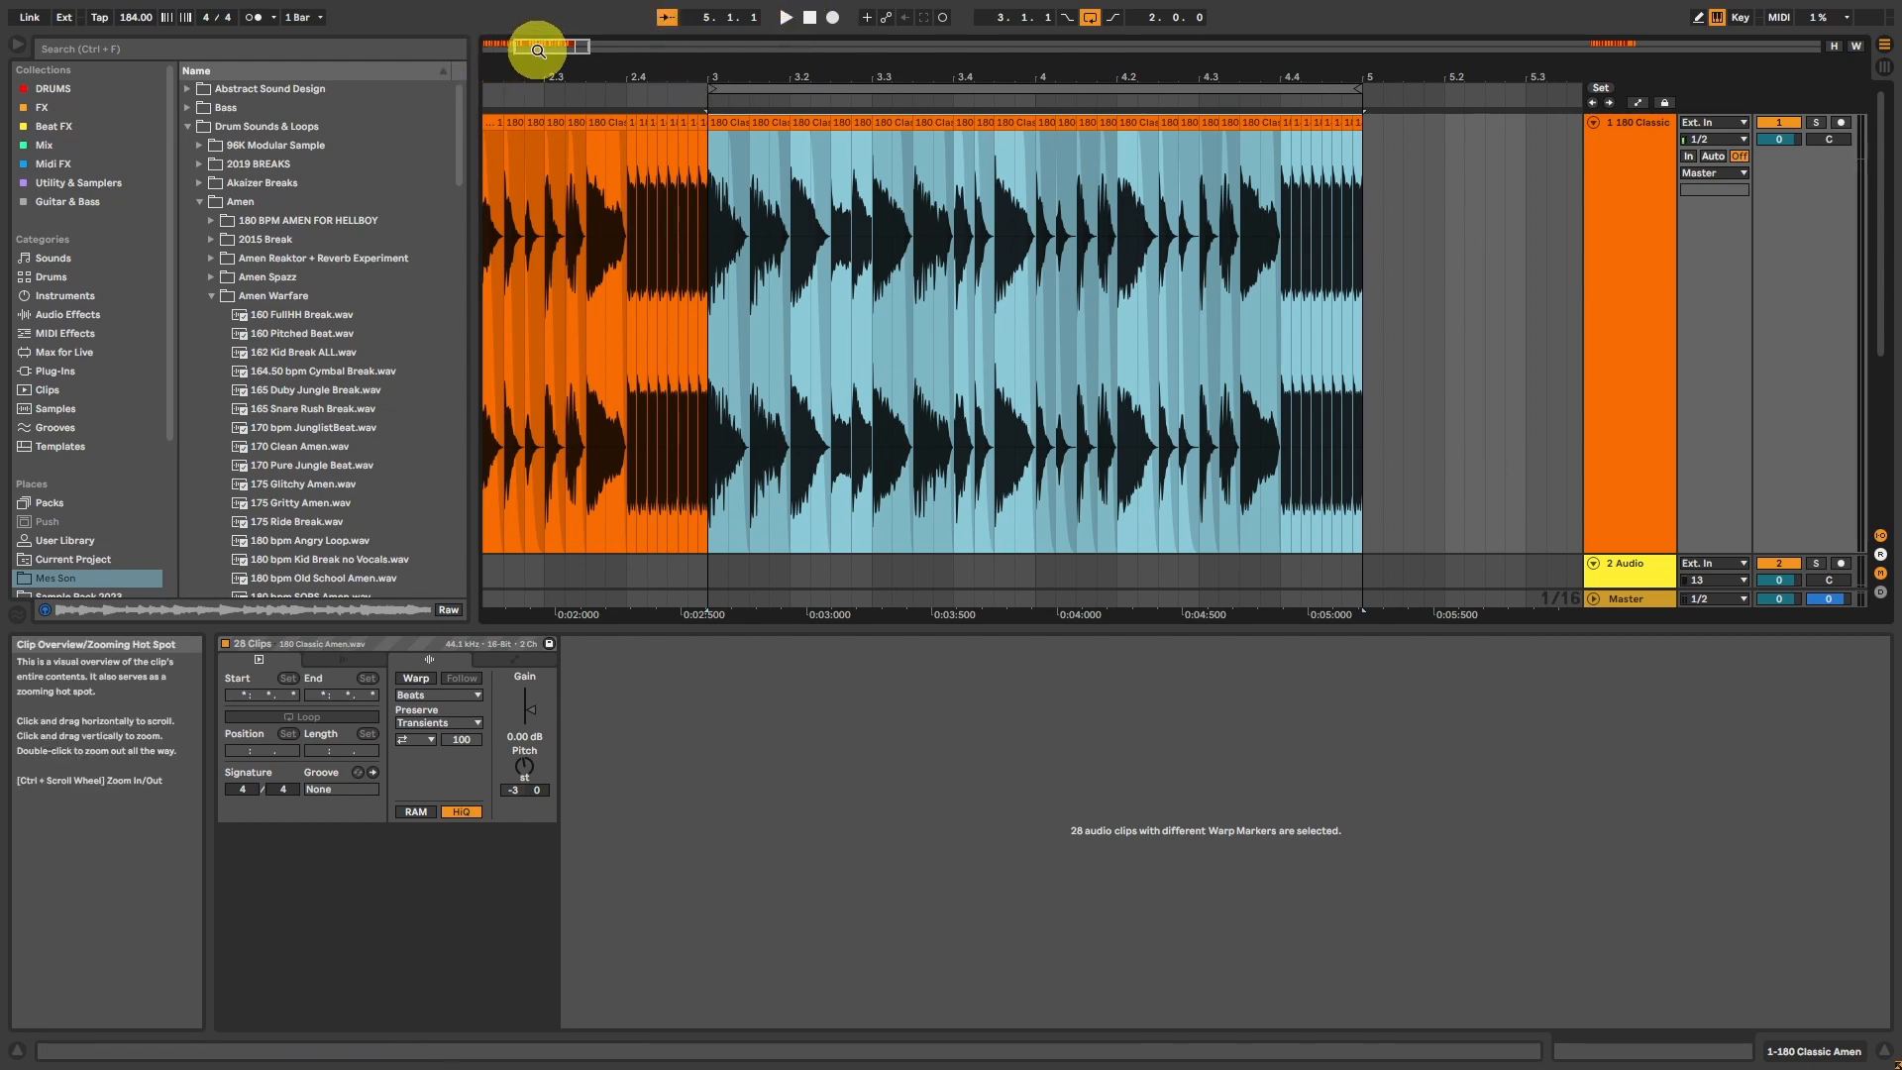
# Step: Replace the hit at 3.1.3 with a copy of the two short slices at 3.2.3 and play from 3.1.1
pyautogui.moveTo(538, 51); pyautogui.dragTo(538, 51)
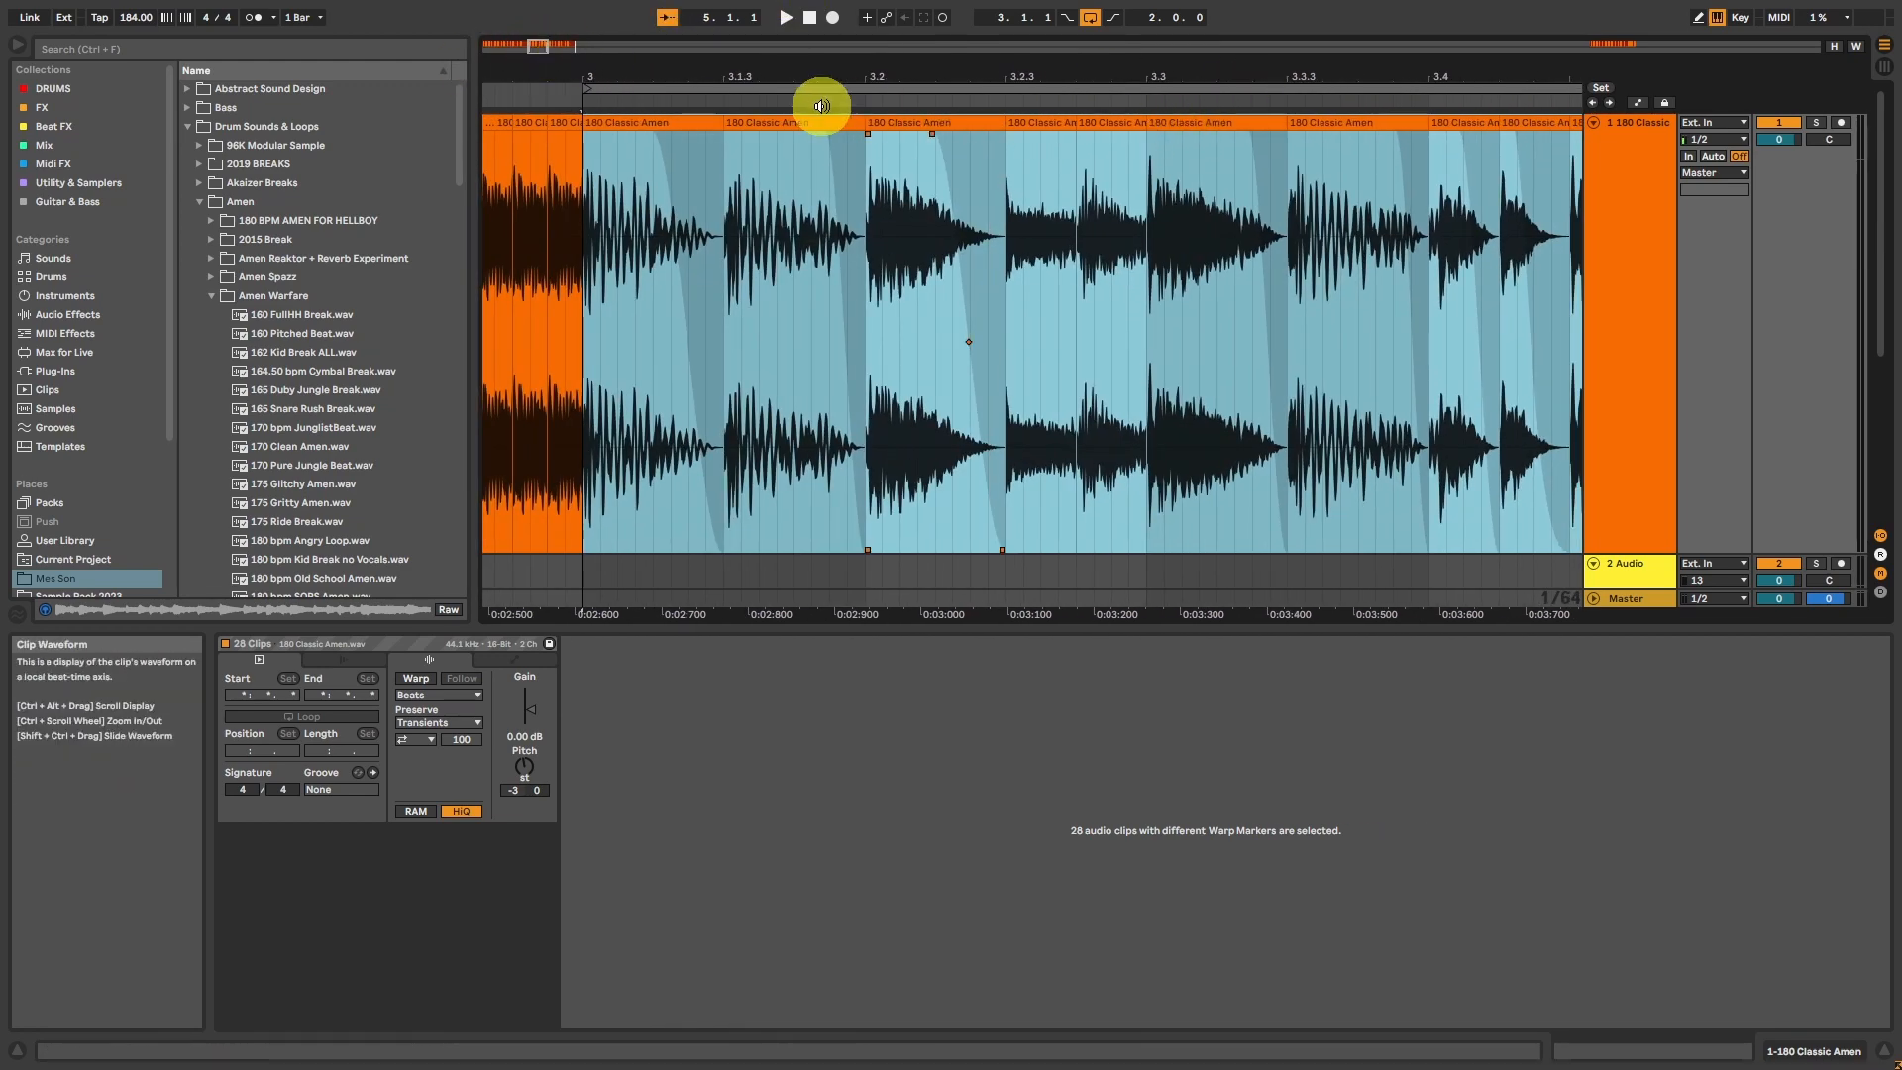
pyautogui.click(1035, 121)
pyautogui.keyDown('shift'); pyautogui.click(1114, 121); pyautogui.keyUp('shift')
pyautogui.click(757, 130)
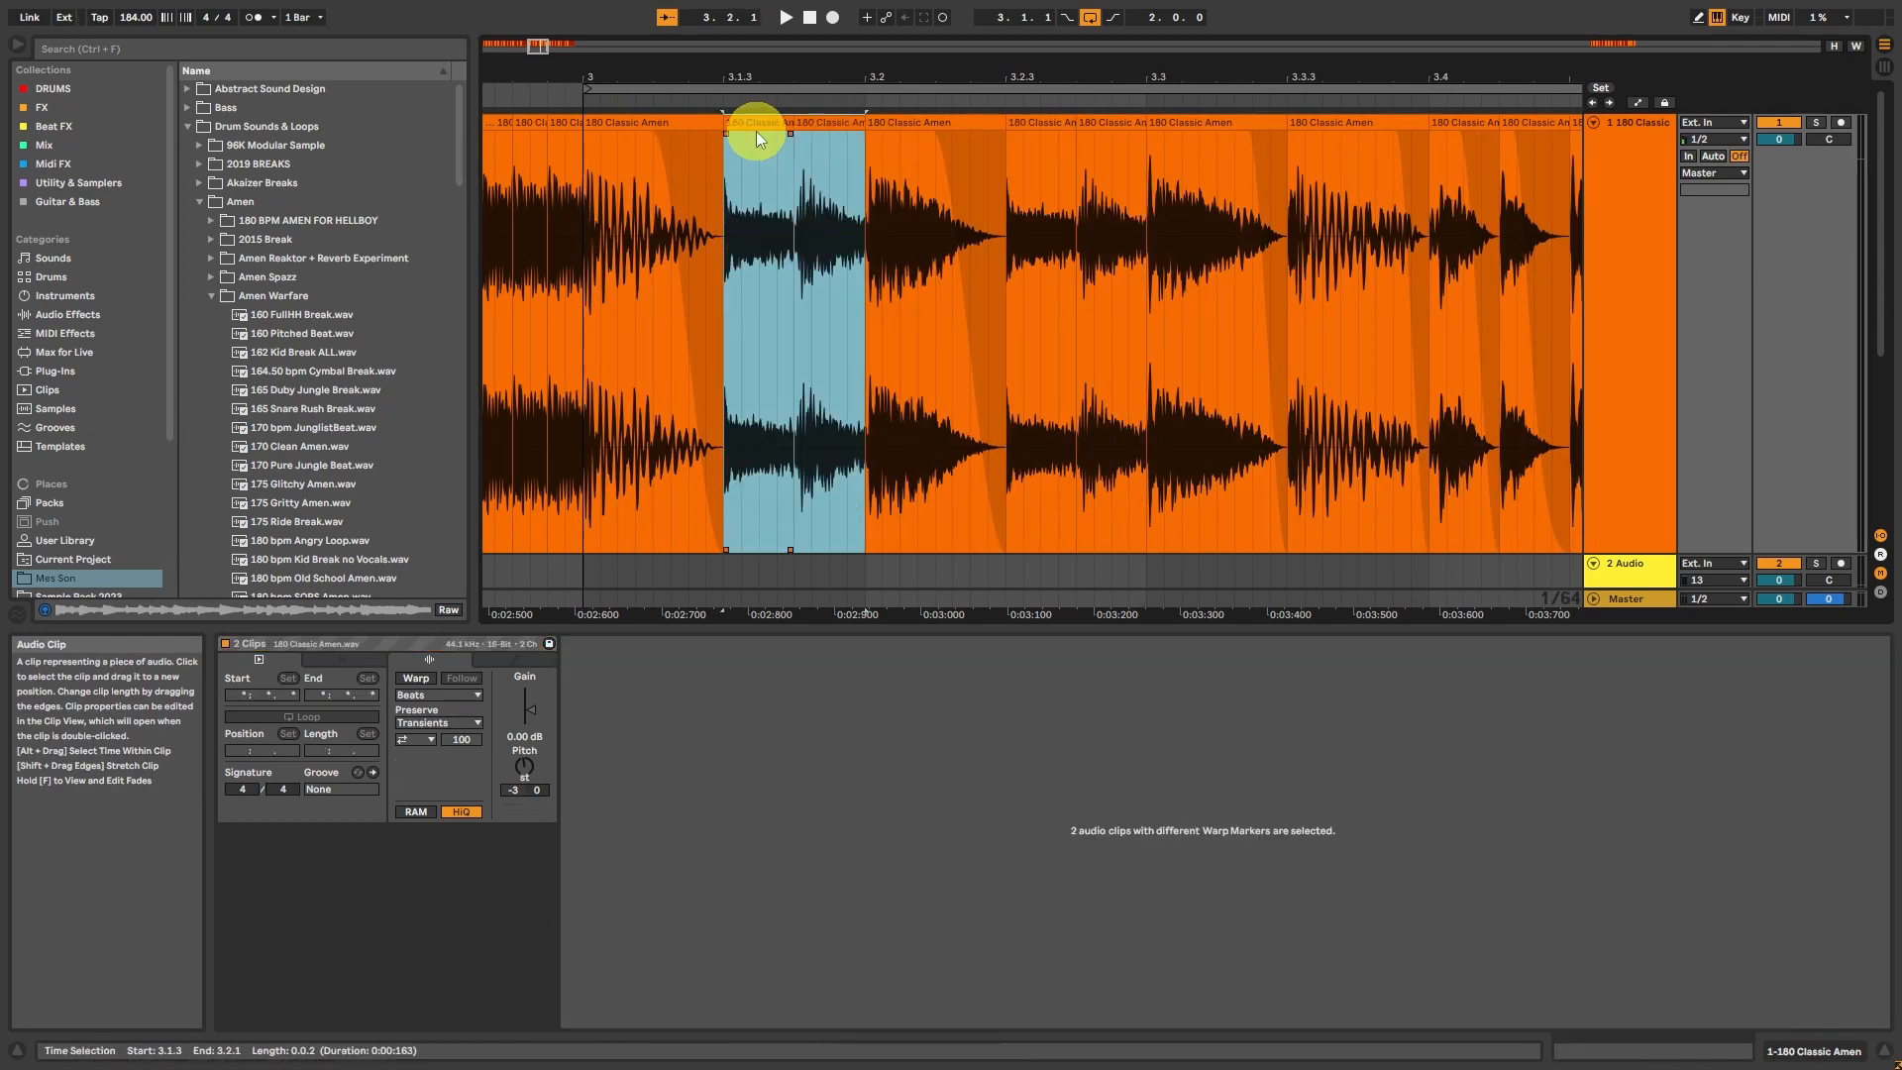
pyautogui.click(645, 119)
pyautogui.press('space')
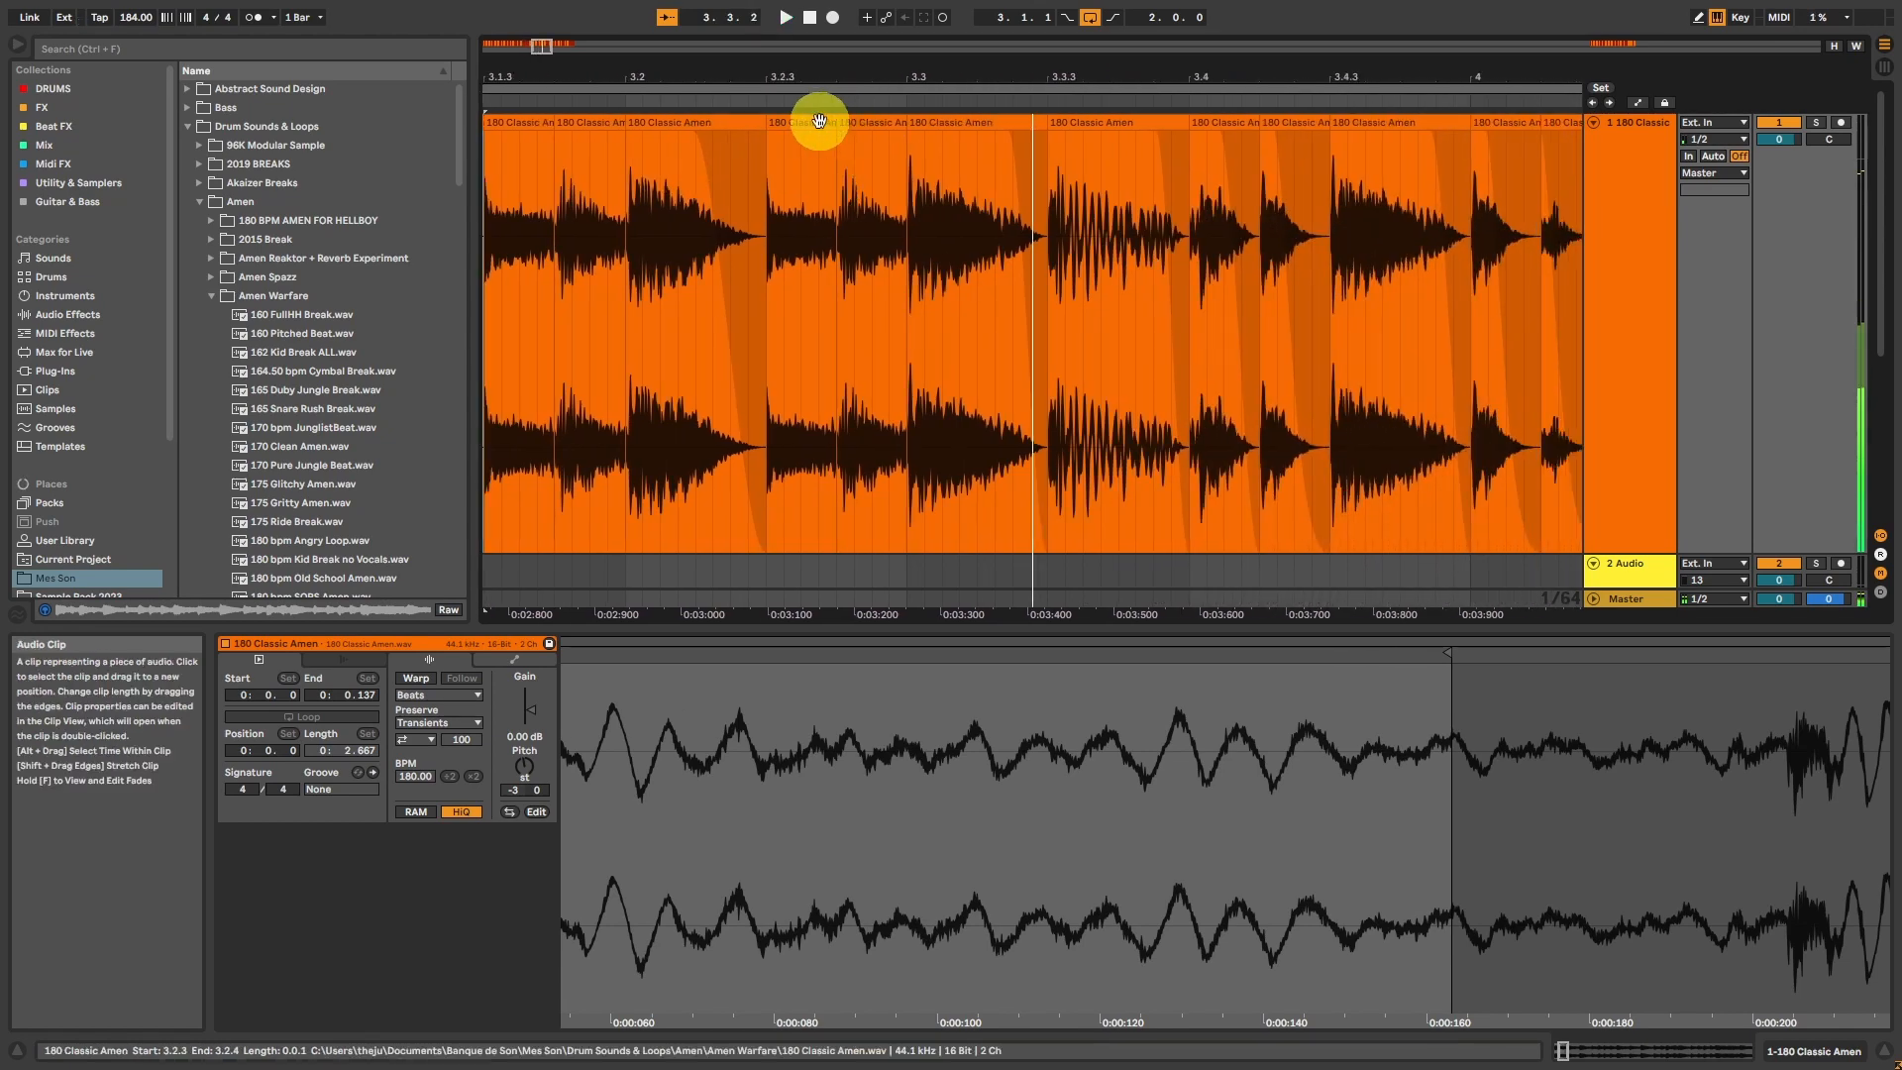
# Step: Duplicate the two short slices at 3.2.3 to 3.3.1 and move the hit at 3.4.3 to 3.3.3
pyautogui.click(819, 119)
pyautogui.keyDown('shift'); pyautogui.click(849, 119); pyautogui.keyUp('shift')
pyautogui.hotkey('ctrl', 'd')
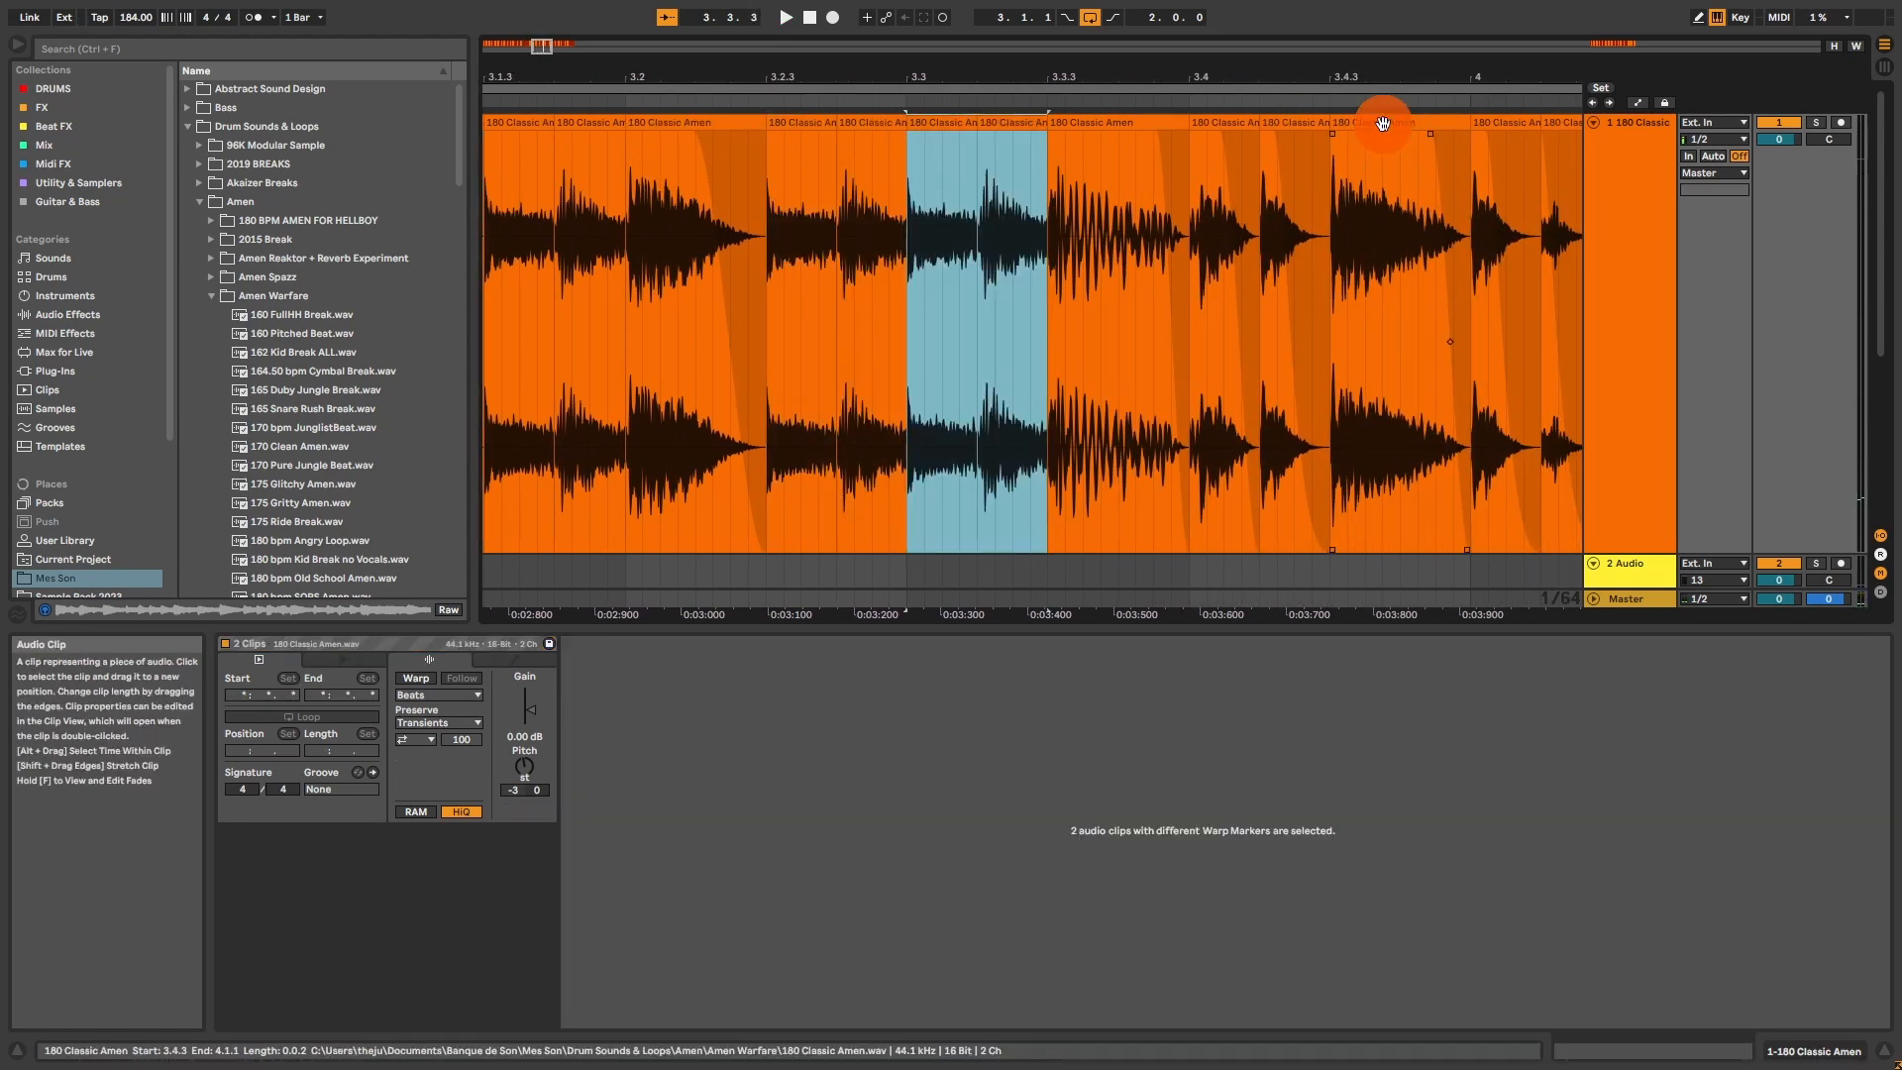
pyautogui.moveTo(1380, 120); pyautogui.dragTo(1103, 143)
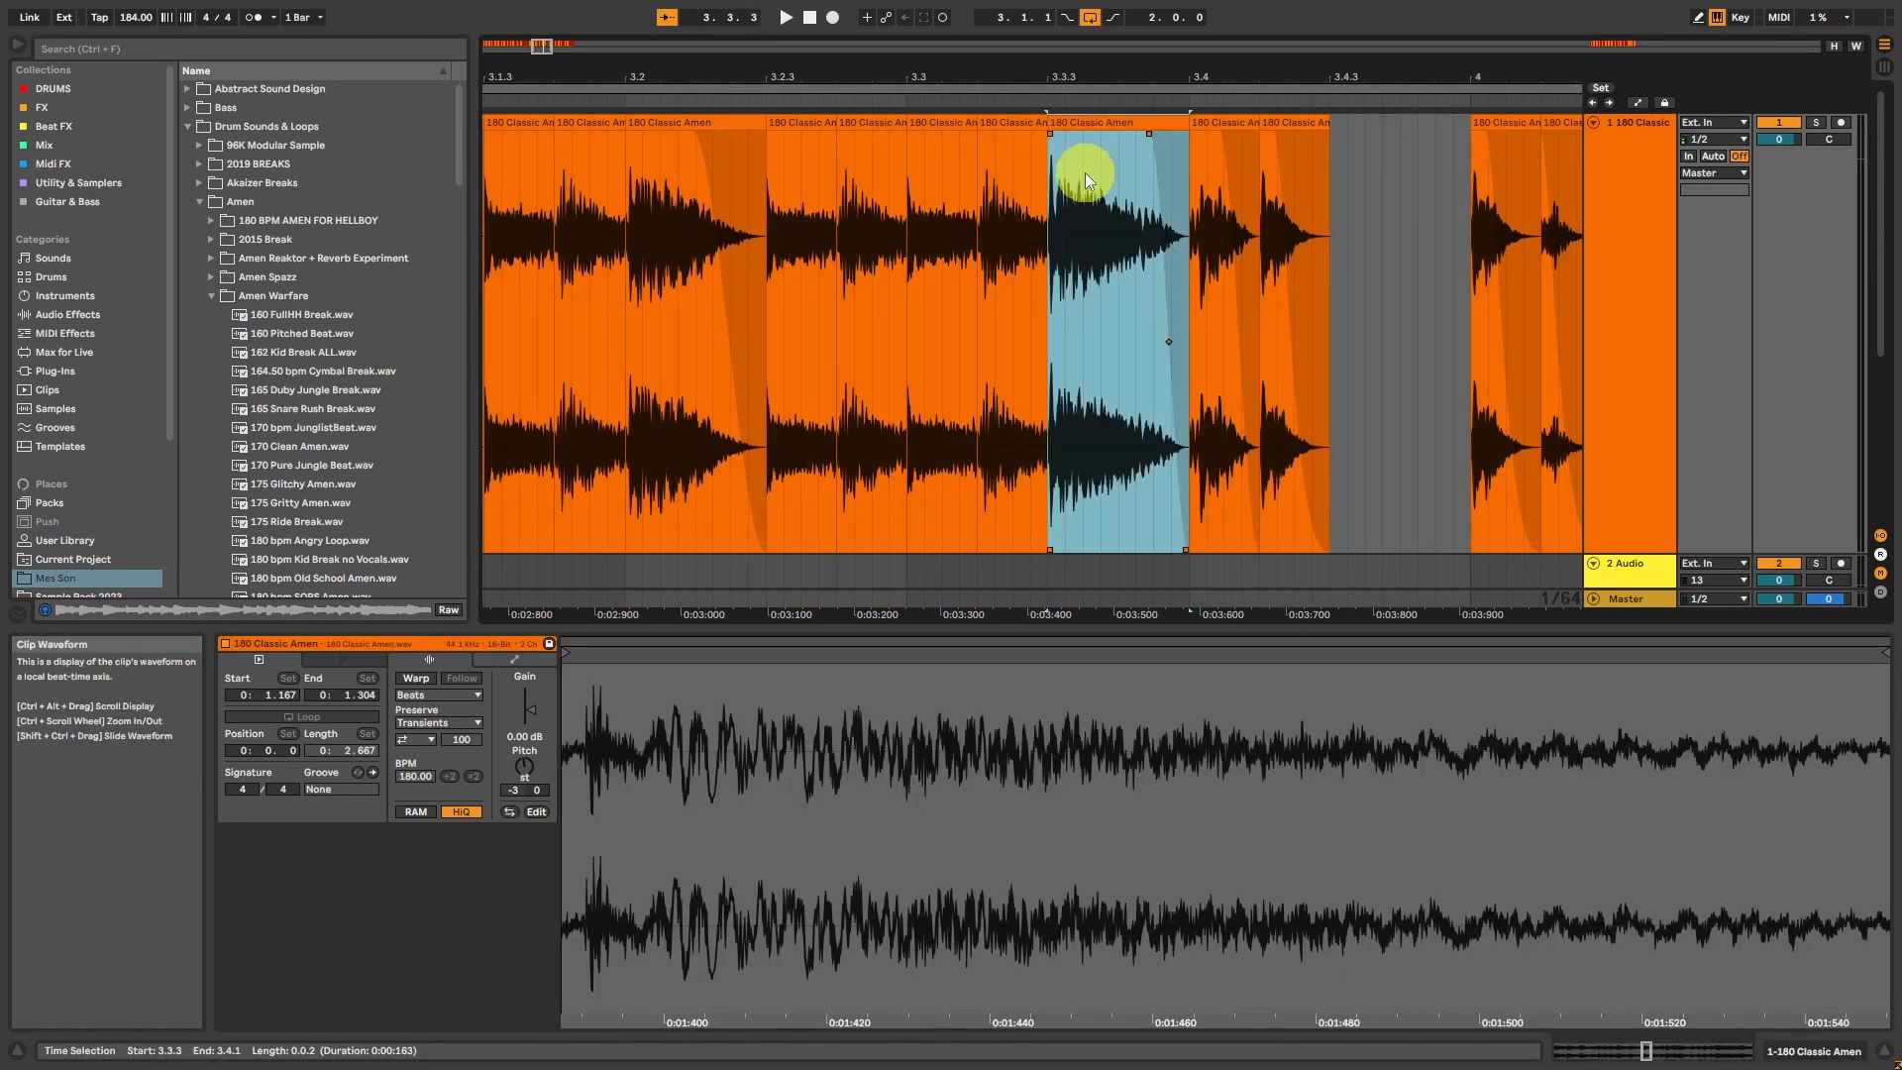
# Step: Duplicate the two short hits at 3.4.1 twice, to 3.4.3 and 4.1.1, and play from 3.4.1
pyautogui.click(1207, 134)
pyautogui.keyDown('shift'); pyautogui.click(1295, 127); pyautogui.keyUp('shift')
pyautogui.hotkey('ctrl', 'd')
pyautogui.hotkey('ctrl', 'd')
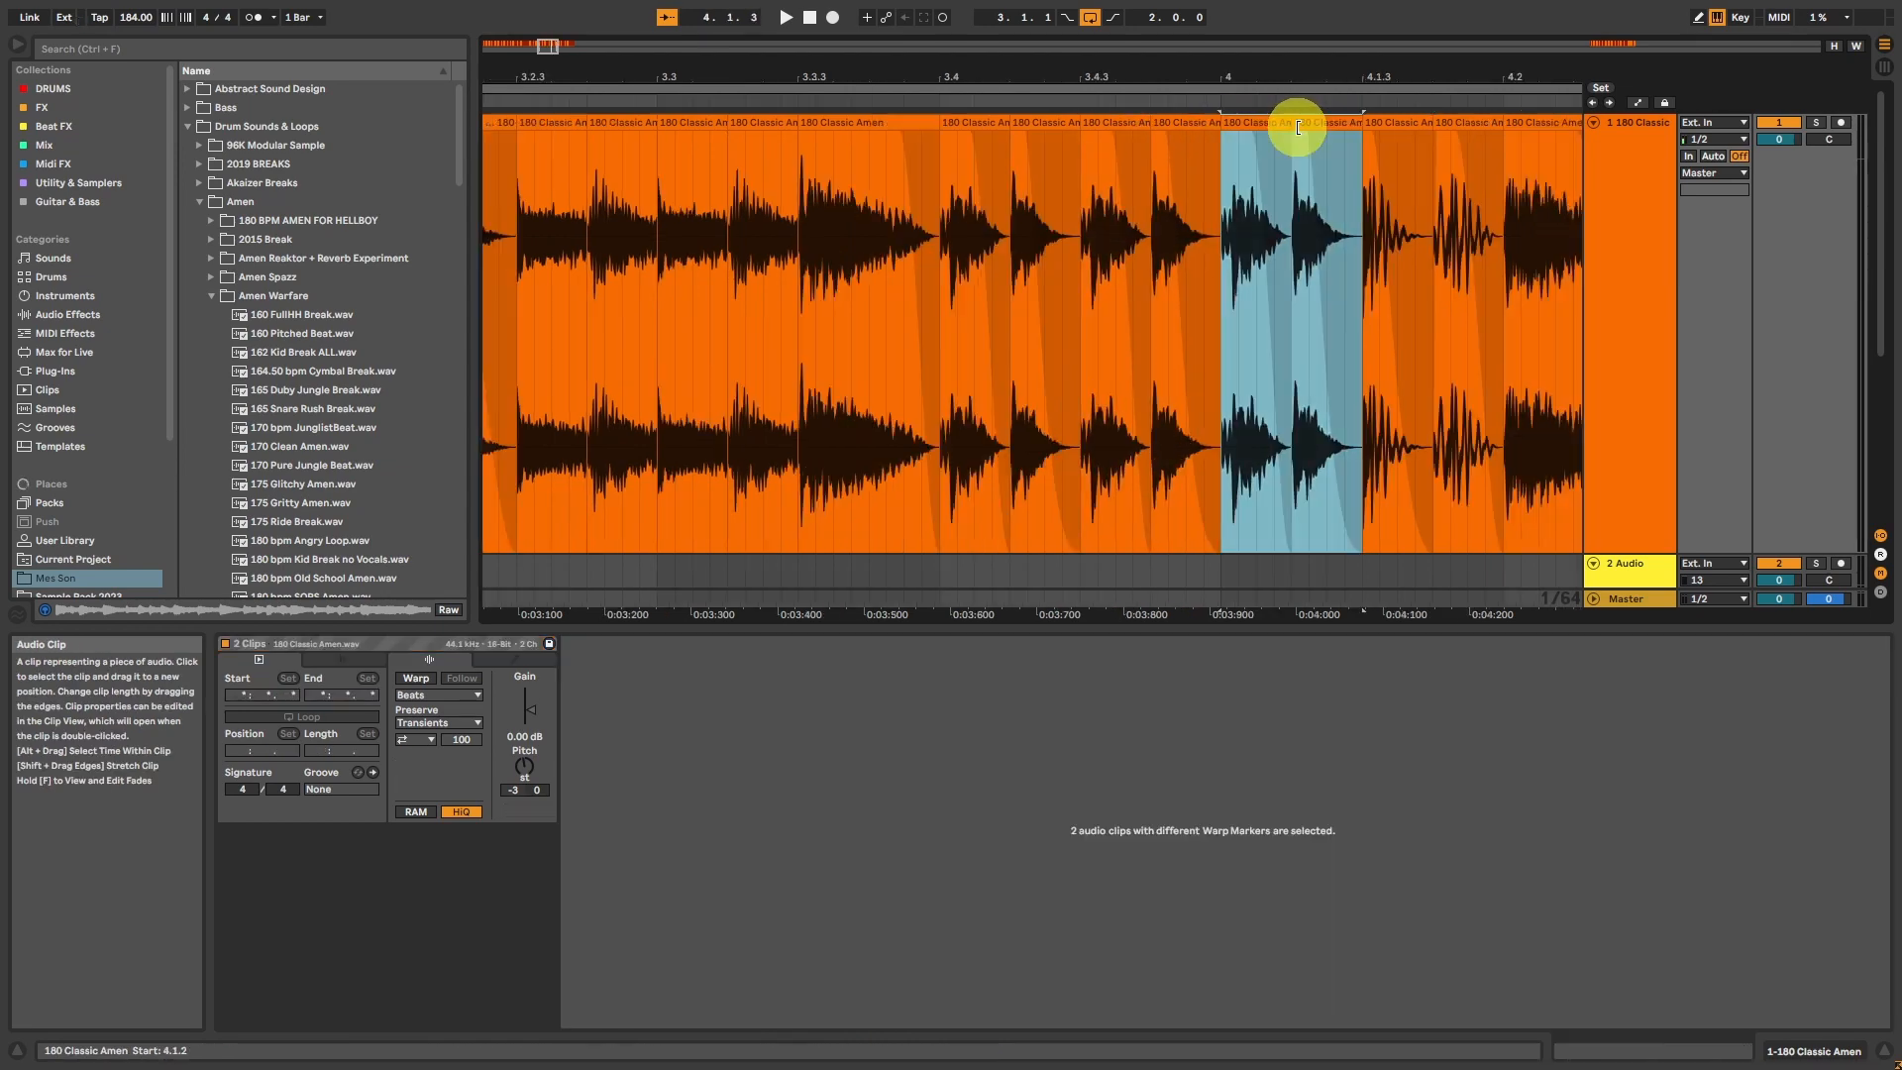
pyautogui.click(991, 129)
pyautogui.press('space')
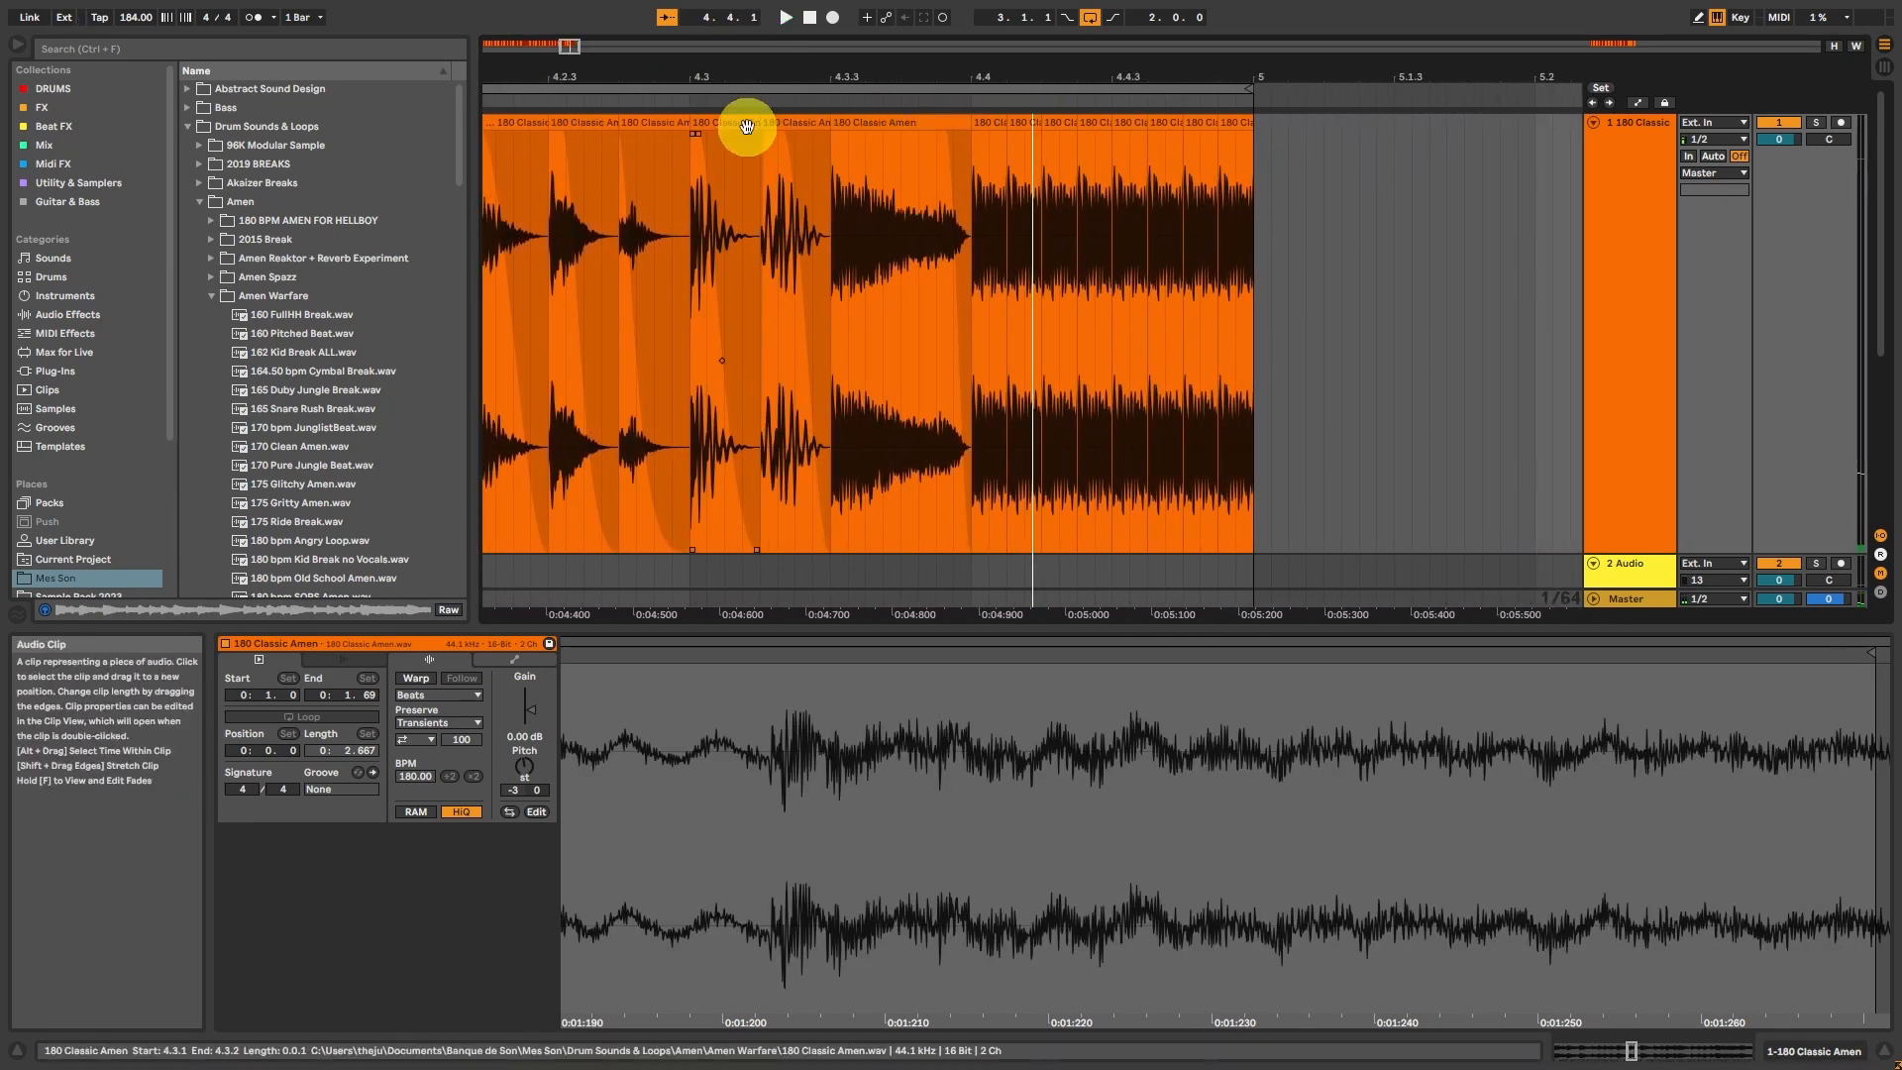
# Step: Move the start point of the hit at 4.3.3 within its sample waveform and play the result from 4.2.1
pyautogui.click(871, 121)
pyautogui.moveTo(573, 49); pyautogui.dragTo(582, 77)
pyautogui.moveTo(1139, 684); pyautogui.dragTo(1824, 718)
pyautogui.moveTo(1561, 649)
pyautogui.mouseDown()
pyautogui.moveTo(871, 667)
pyautogui.moveTo(866, 697)
pyautogui.moveTo(812, 666)
pyautogui.moveTo(879, 654)
pyautogui.moveTo(930, 688)
pyautogui.moveTo(926, 656)
pyautogui.mouseUp()
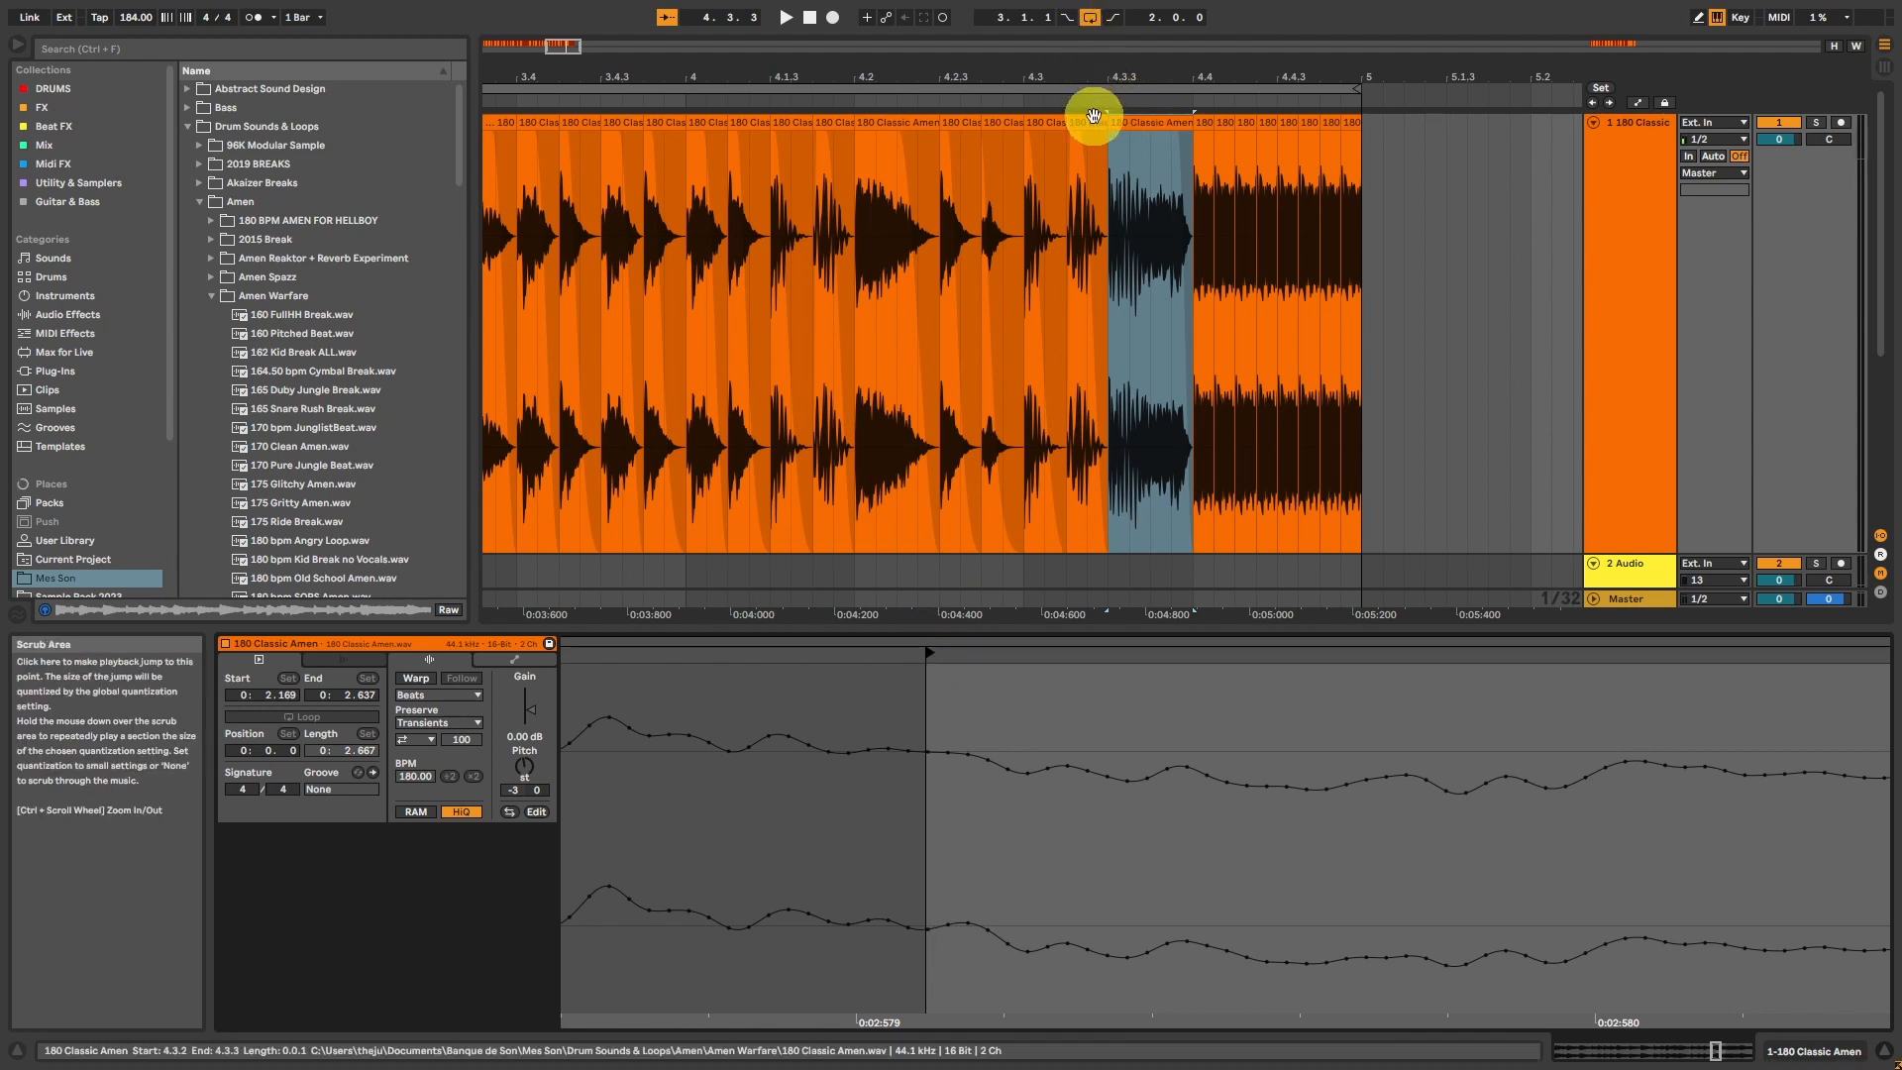
pyautogui.click(898, 133)
pyautogui.press('space')
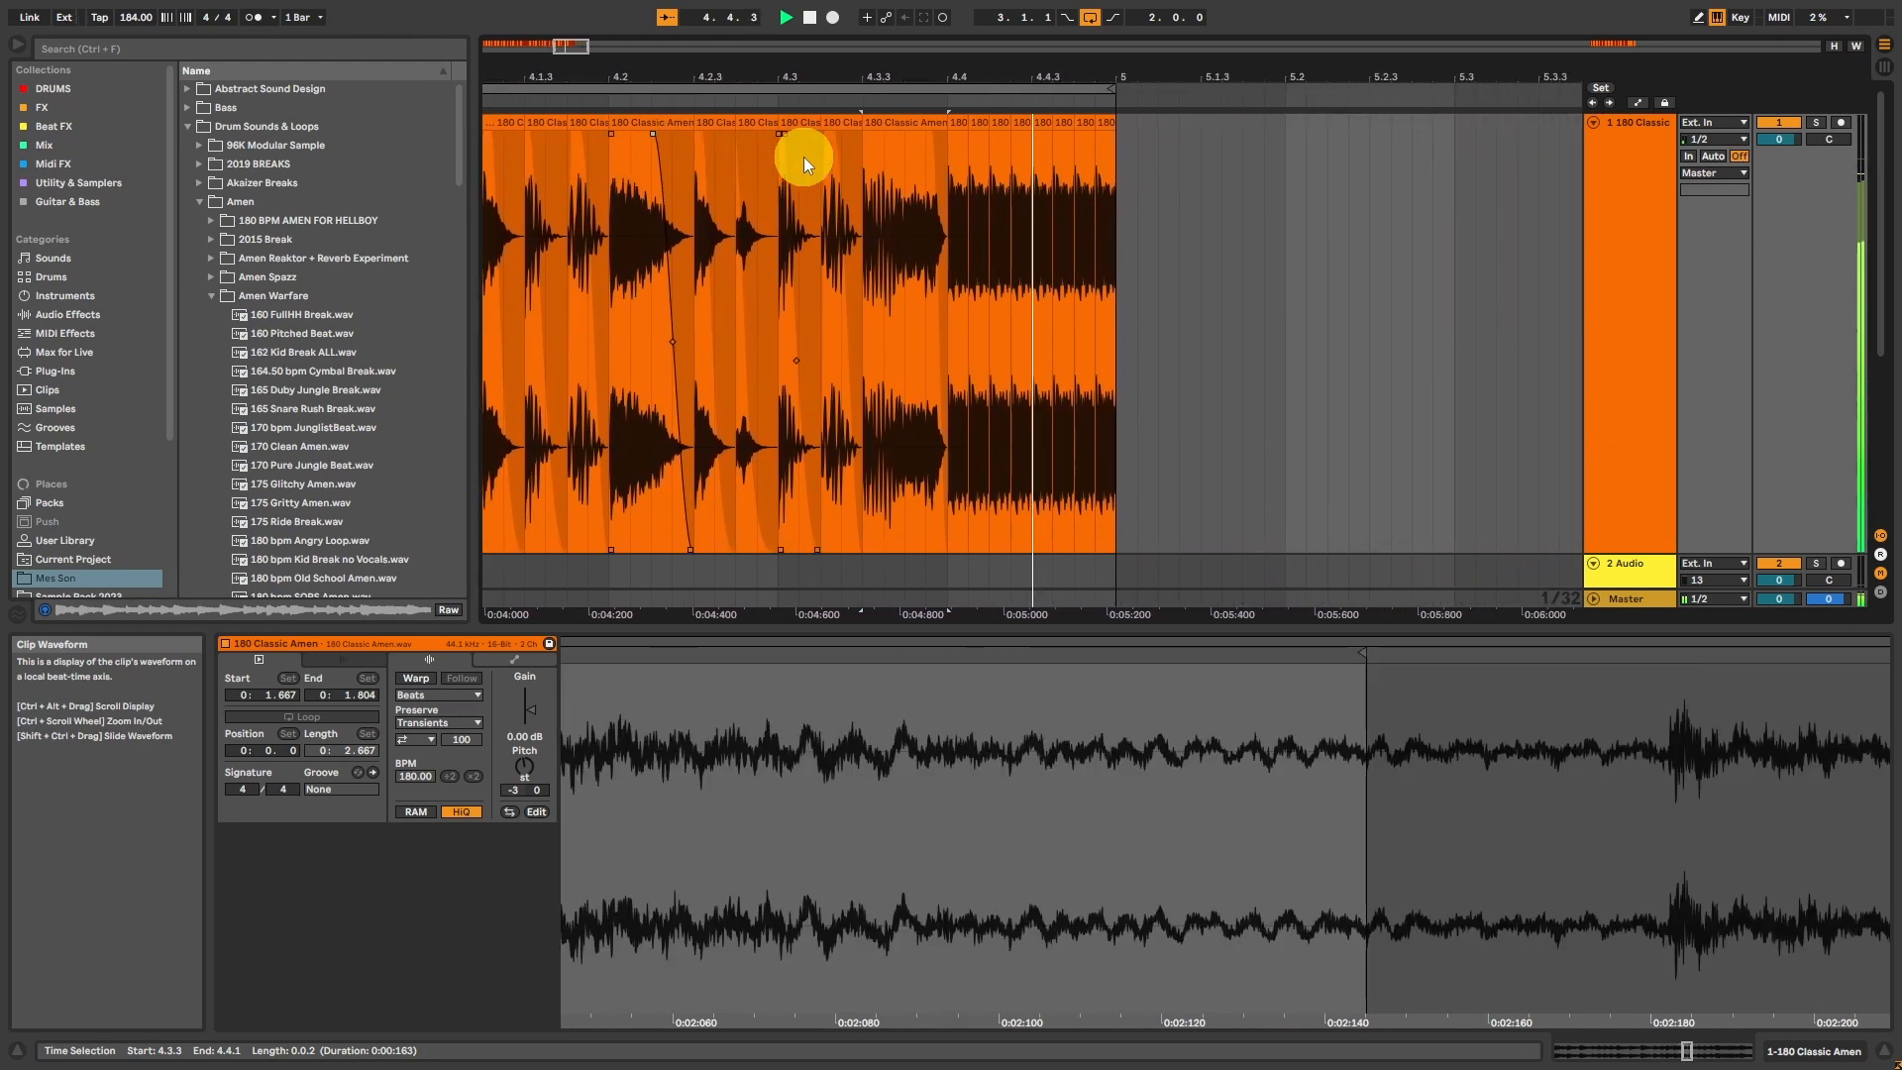
pyautogui.press('space')
# Step: Replace the roll at the end of bar 4 with copies of the kick from 3.1.1 at 4.4.1 and 4.4.3
pyautogui.moveTo(527, 46); pyautogui.dragTo(560, 51)
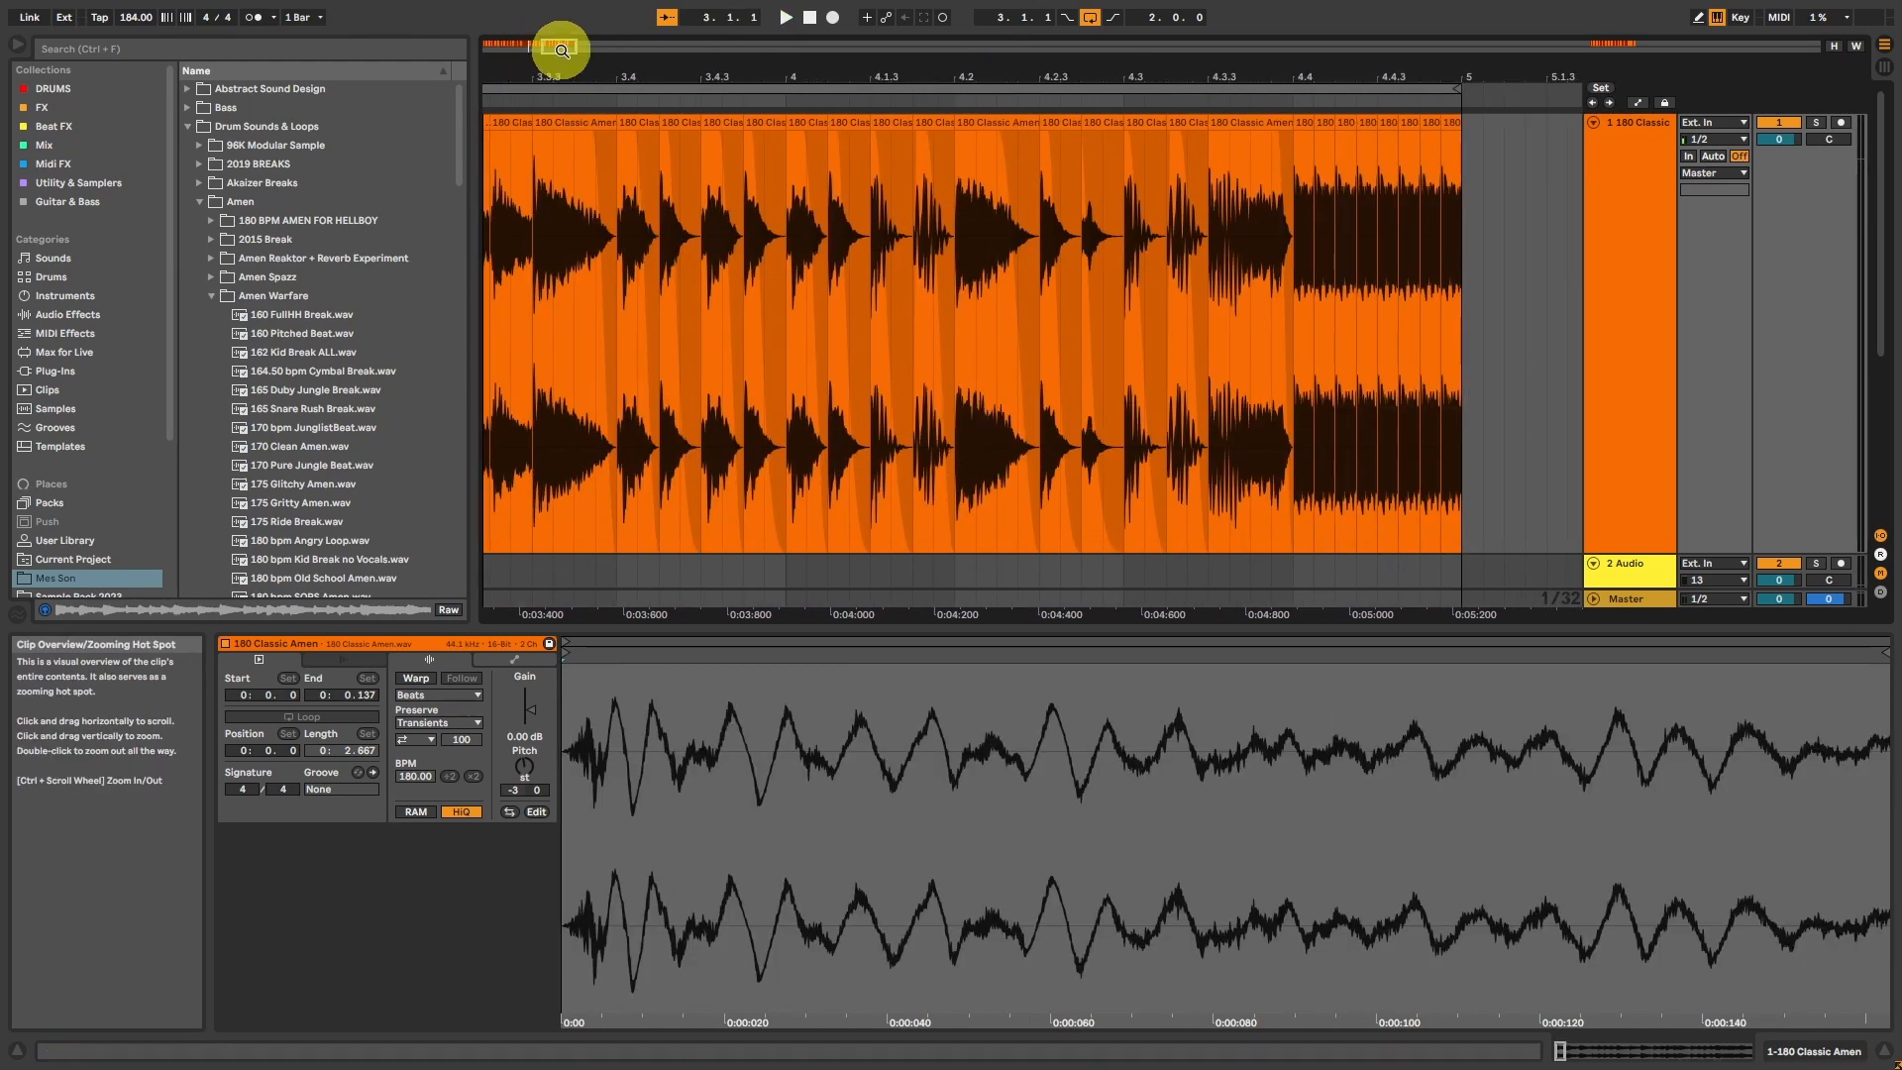
pyautogui.click(1328, 124)
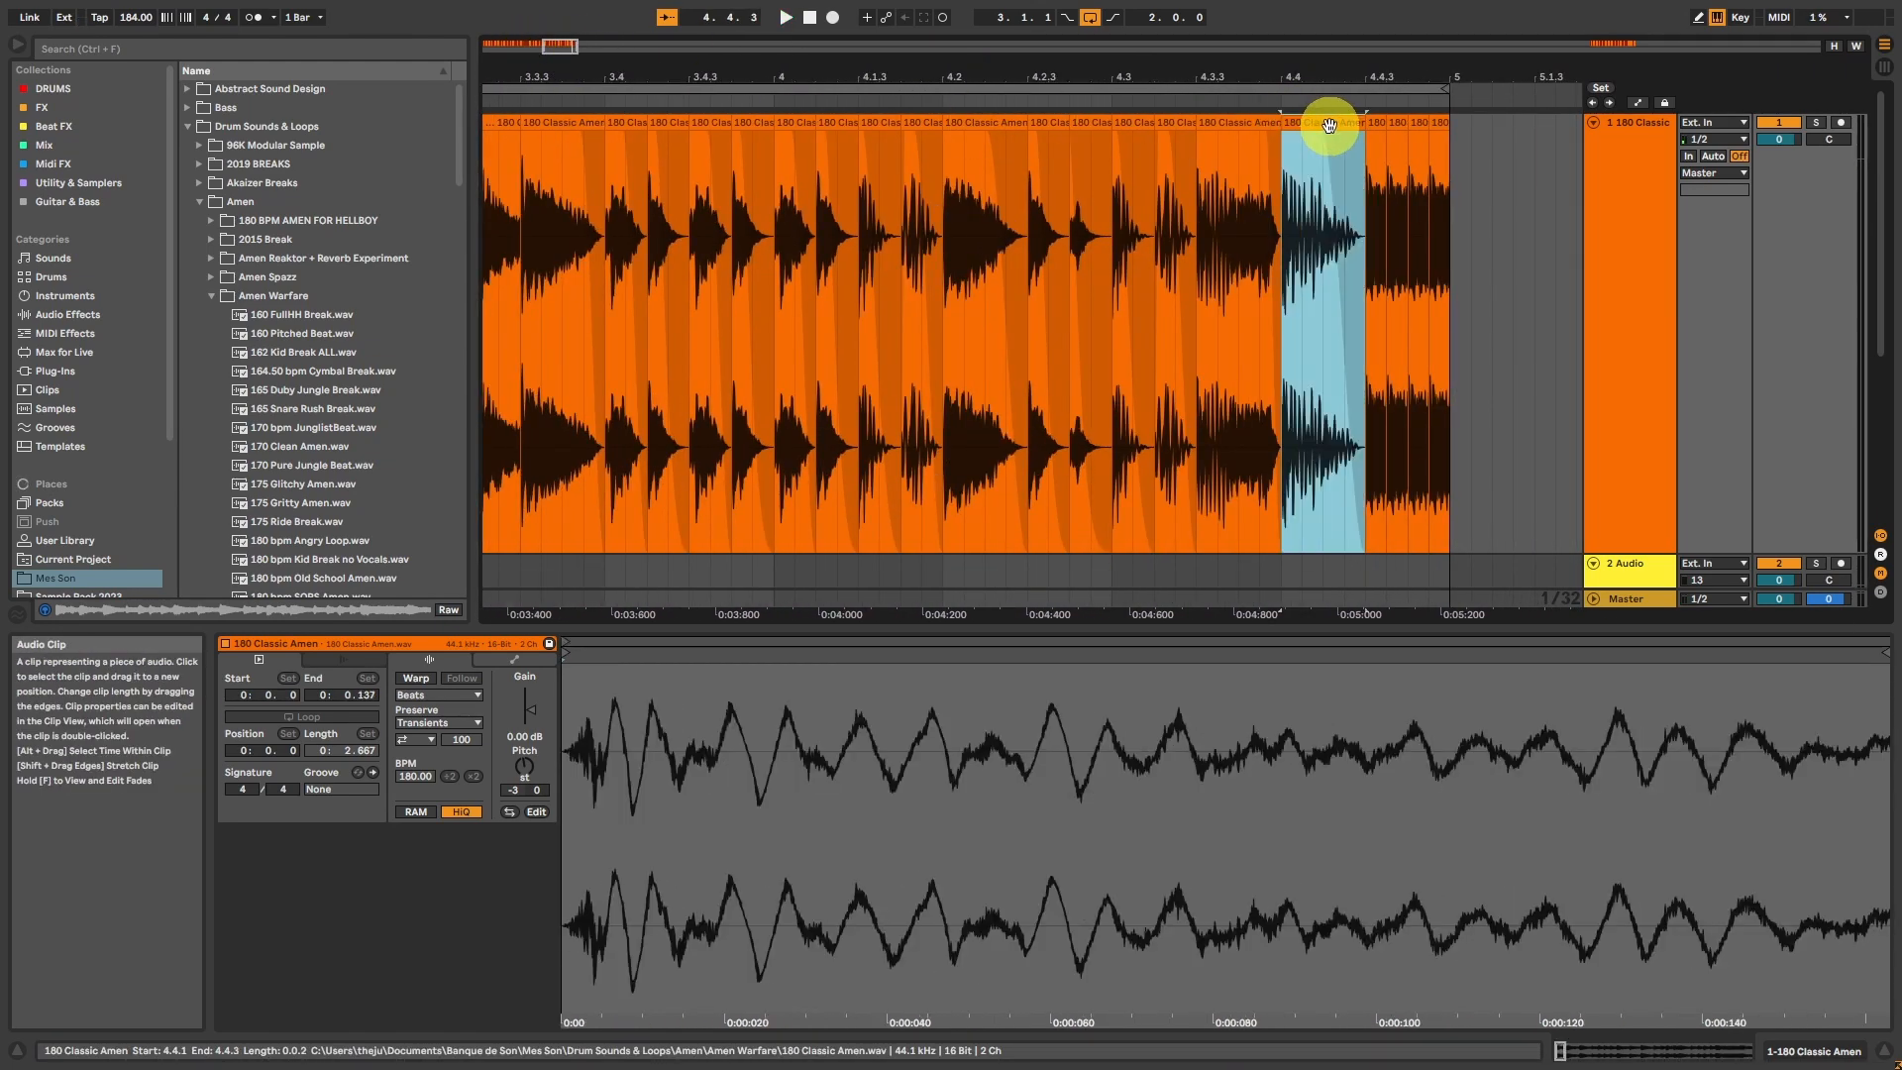
pyautogui.hotkey('ctrl', 'd')
# Step: Copy the two short hits from 4.1.3 over the kick at 4.4.3, shorten the last hit's fade-out, and play the ending
pyautogui.click(881, 125)
pyautogui.keyDown('shift'); pyautogui.click(924, 125); pyautogui.keyUp('shift')
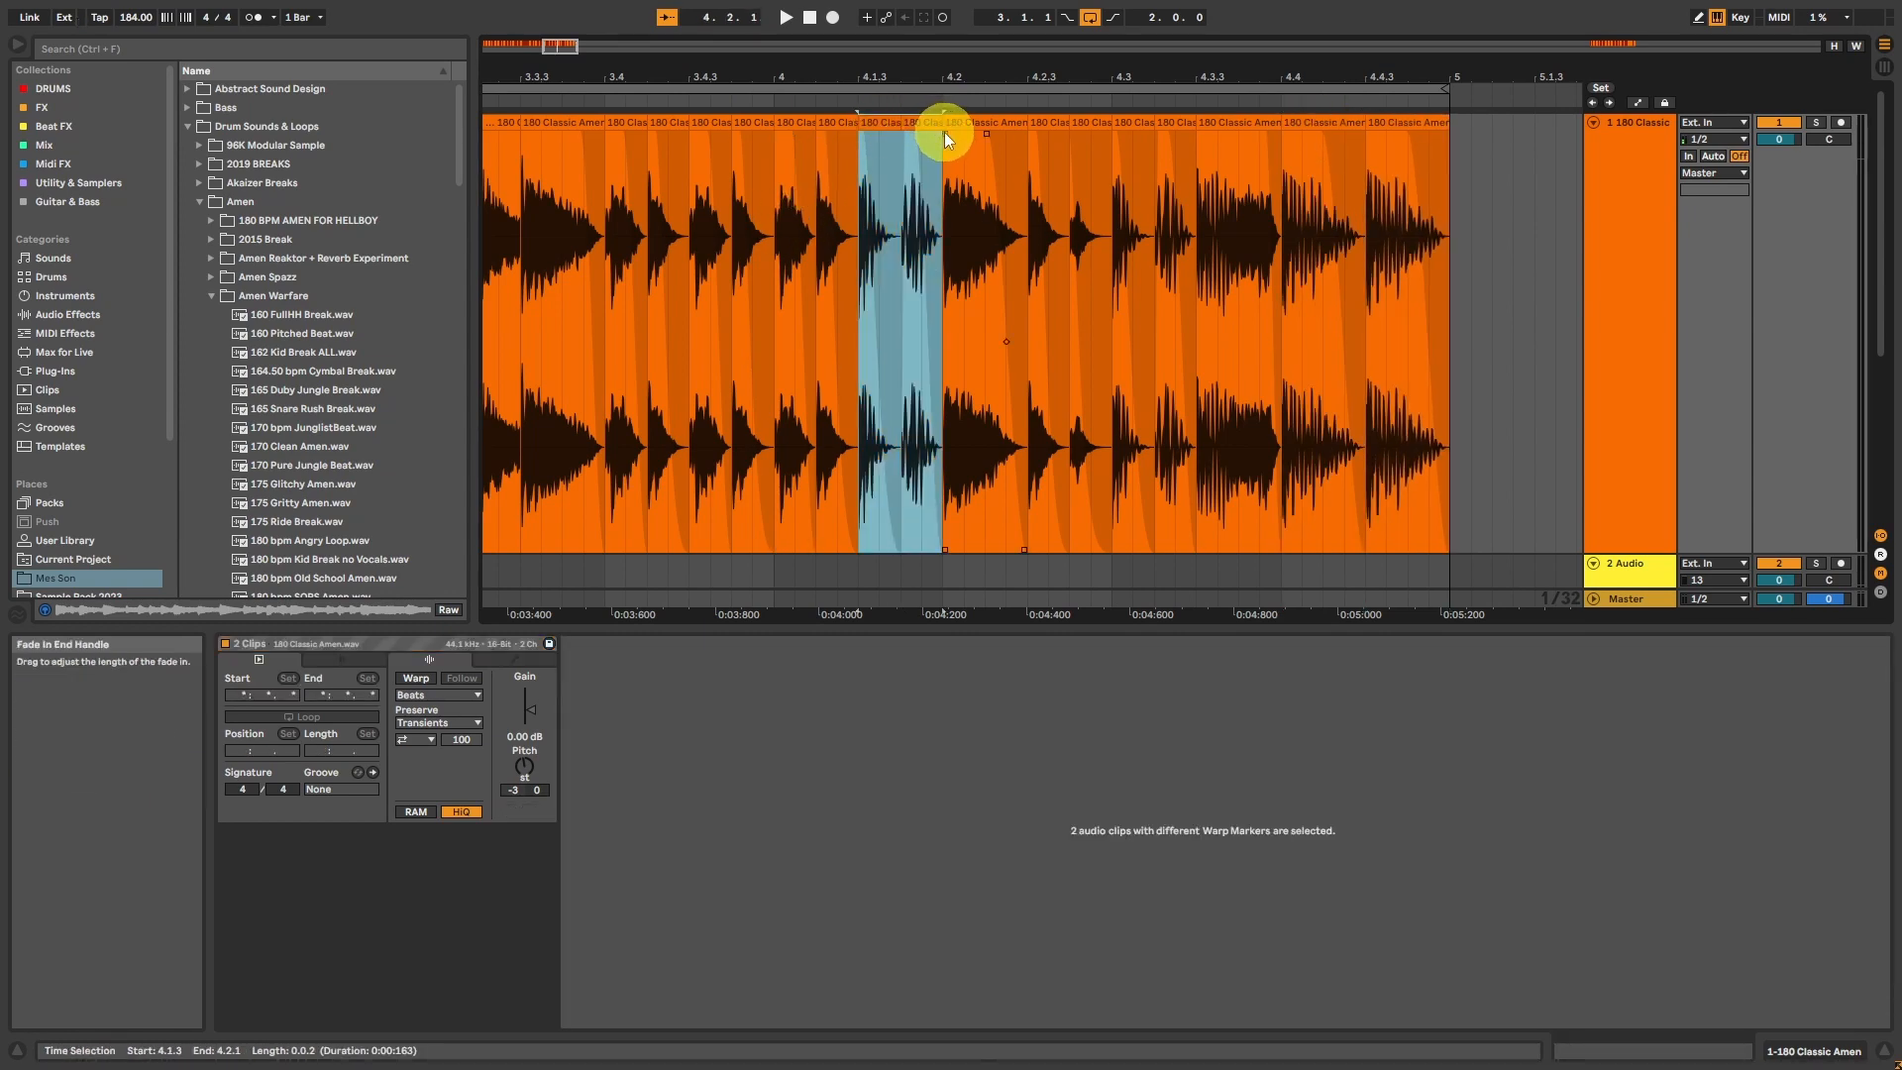
pyautogui.click(1383, 121)
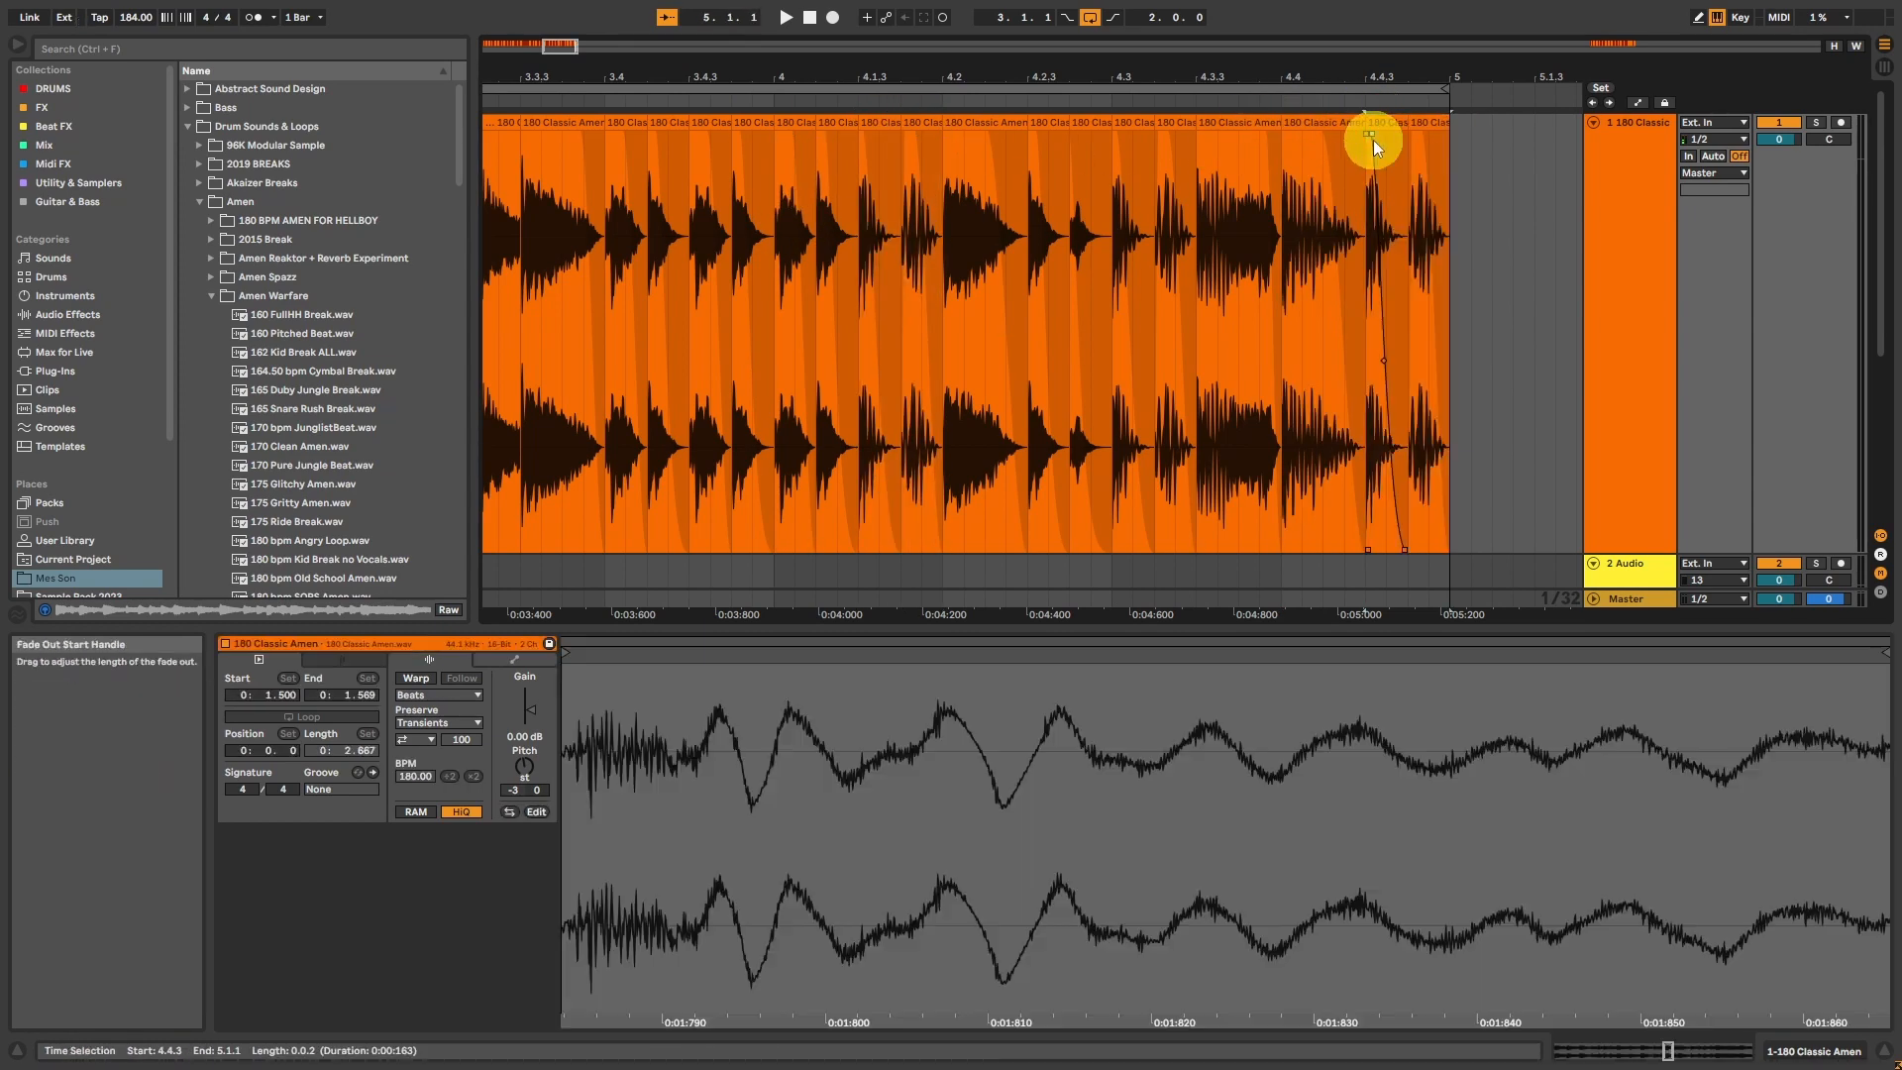
pyautogui.moveTo(1424, 137); pyautogui.dragTo(1435, 137)
pyautogui.click(1379, 125)
pyautogui.press('space')
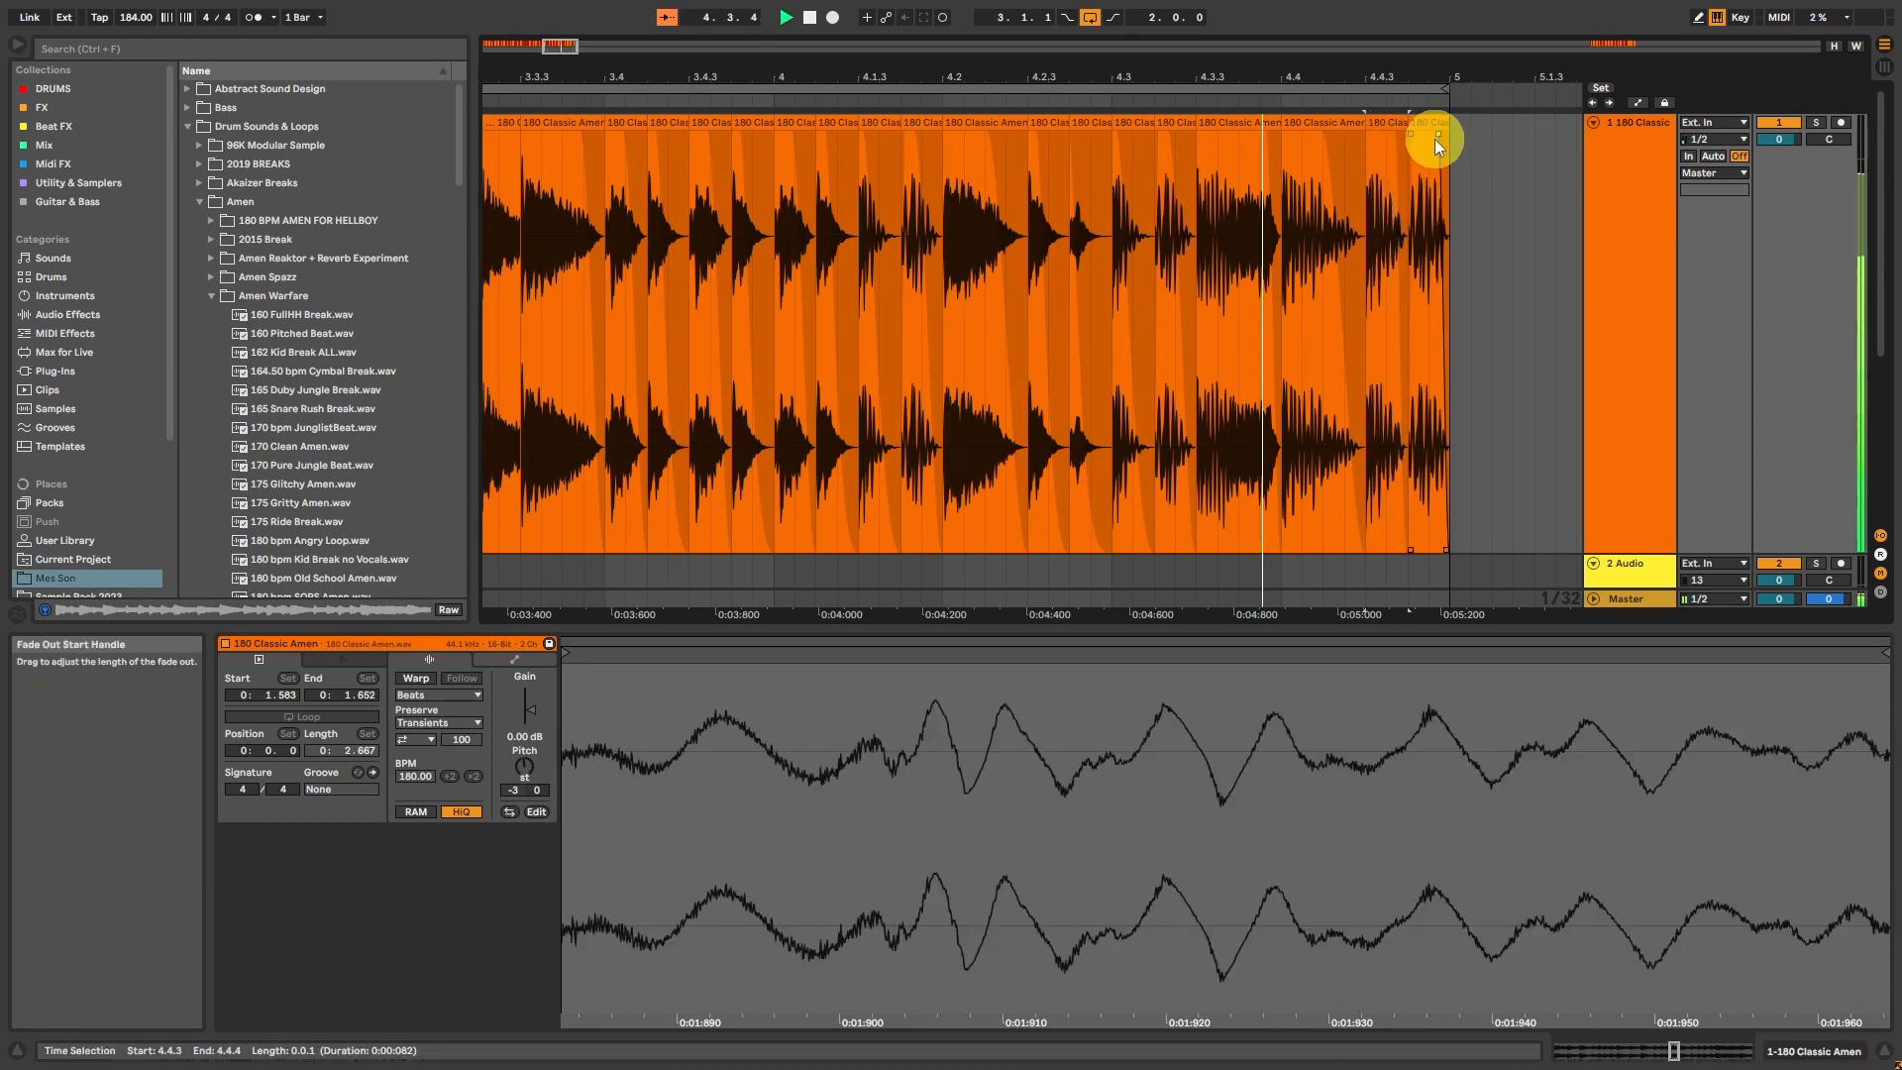
# Step: Extend the loop to cover bars 1 to 4 and play back the whole four-bar pattern
pyautogui.moveTo(582, 56); pyautogui.dragTo(567, 50)
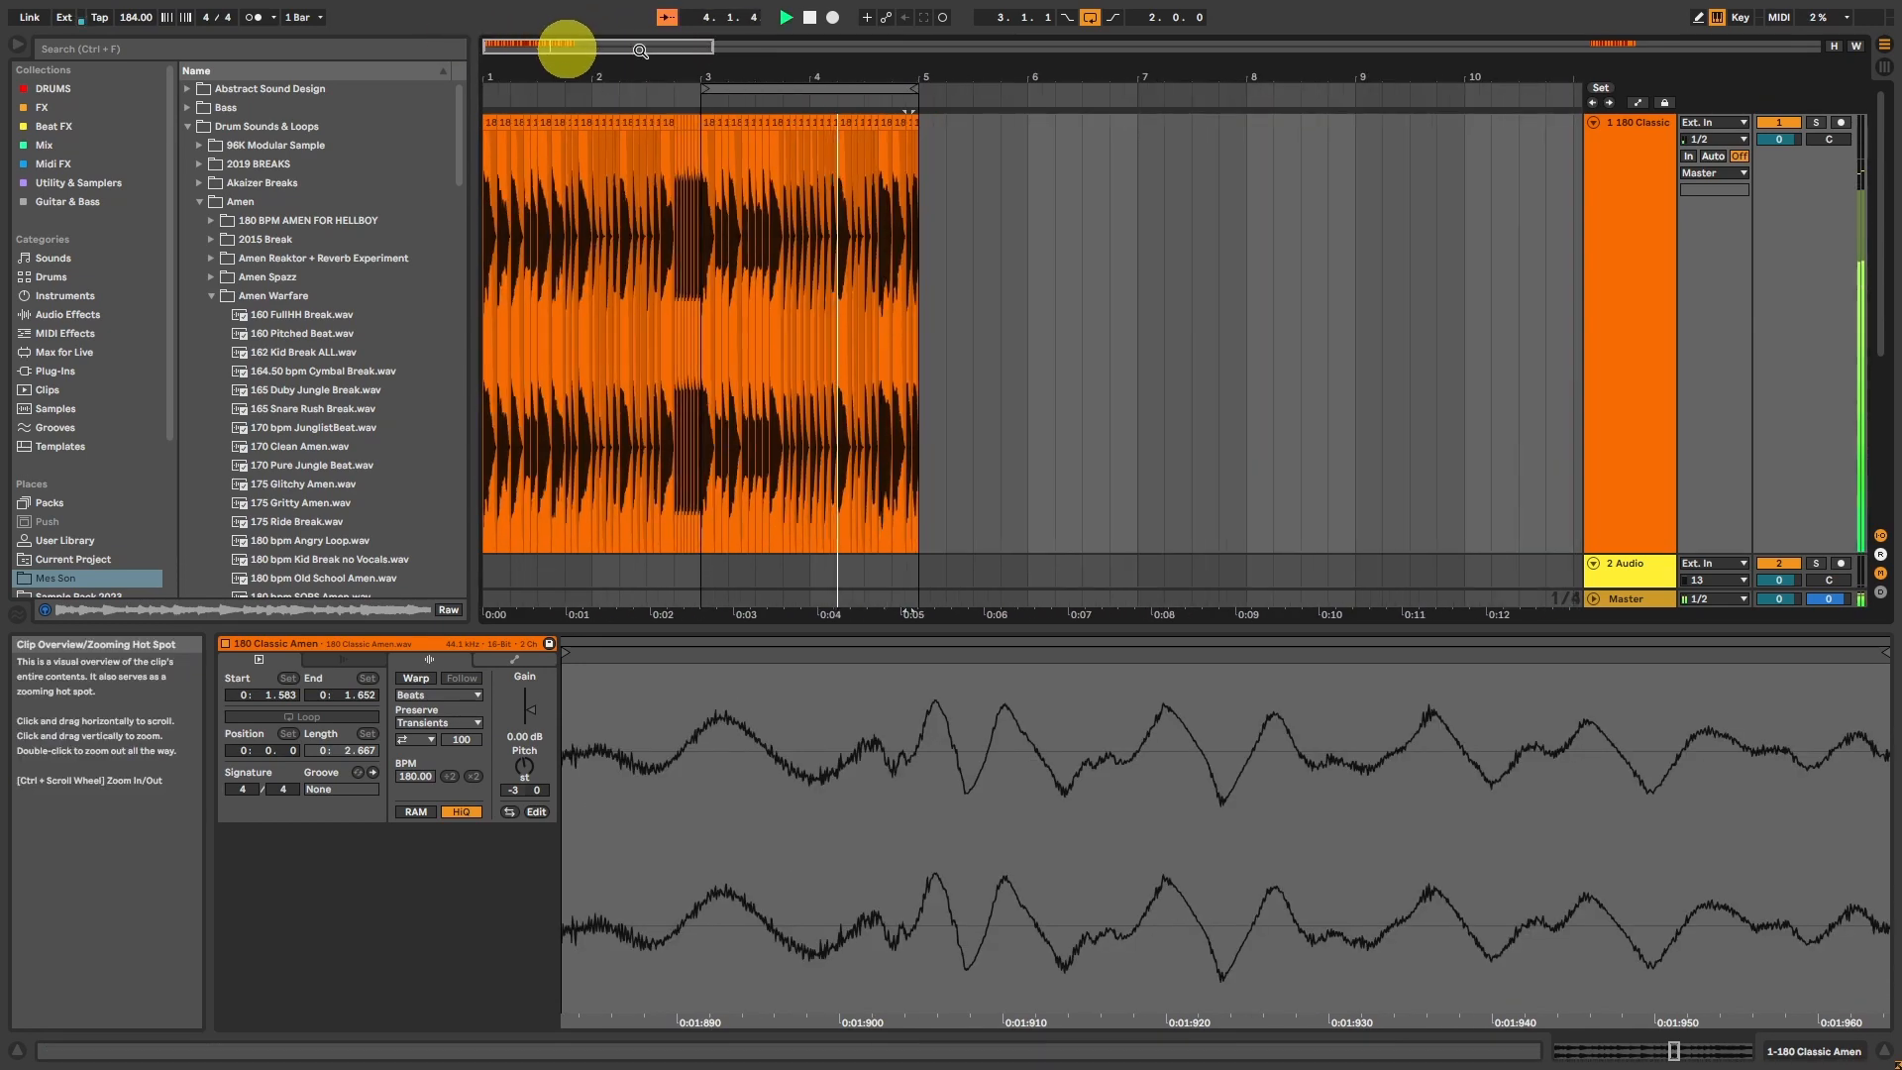
pyautogui.moveTo(706, 90); pyautogui.dragTo(480, 85)
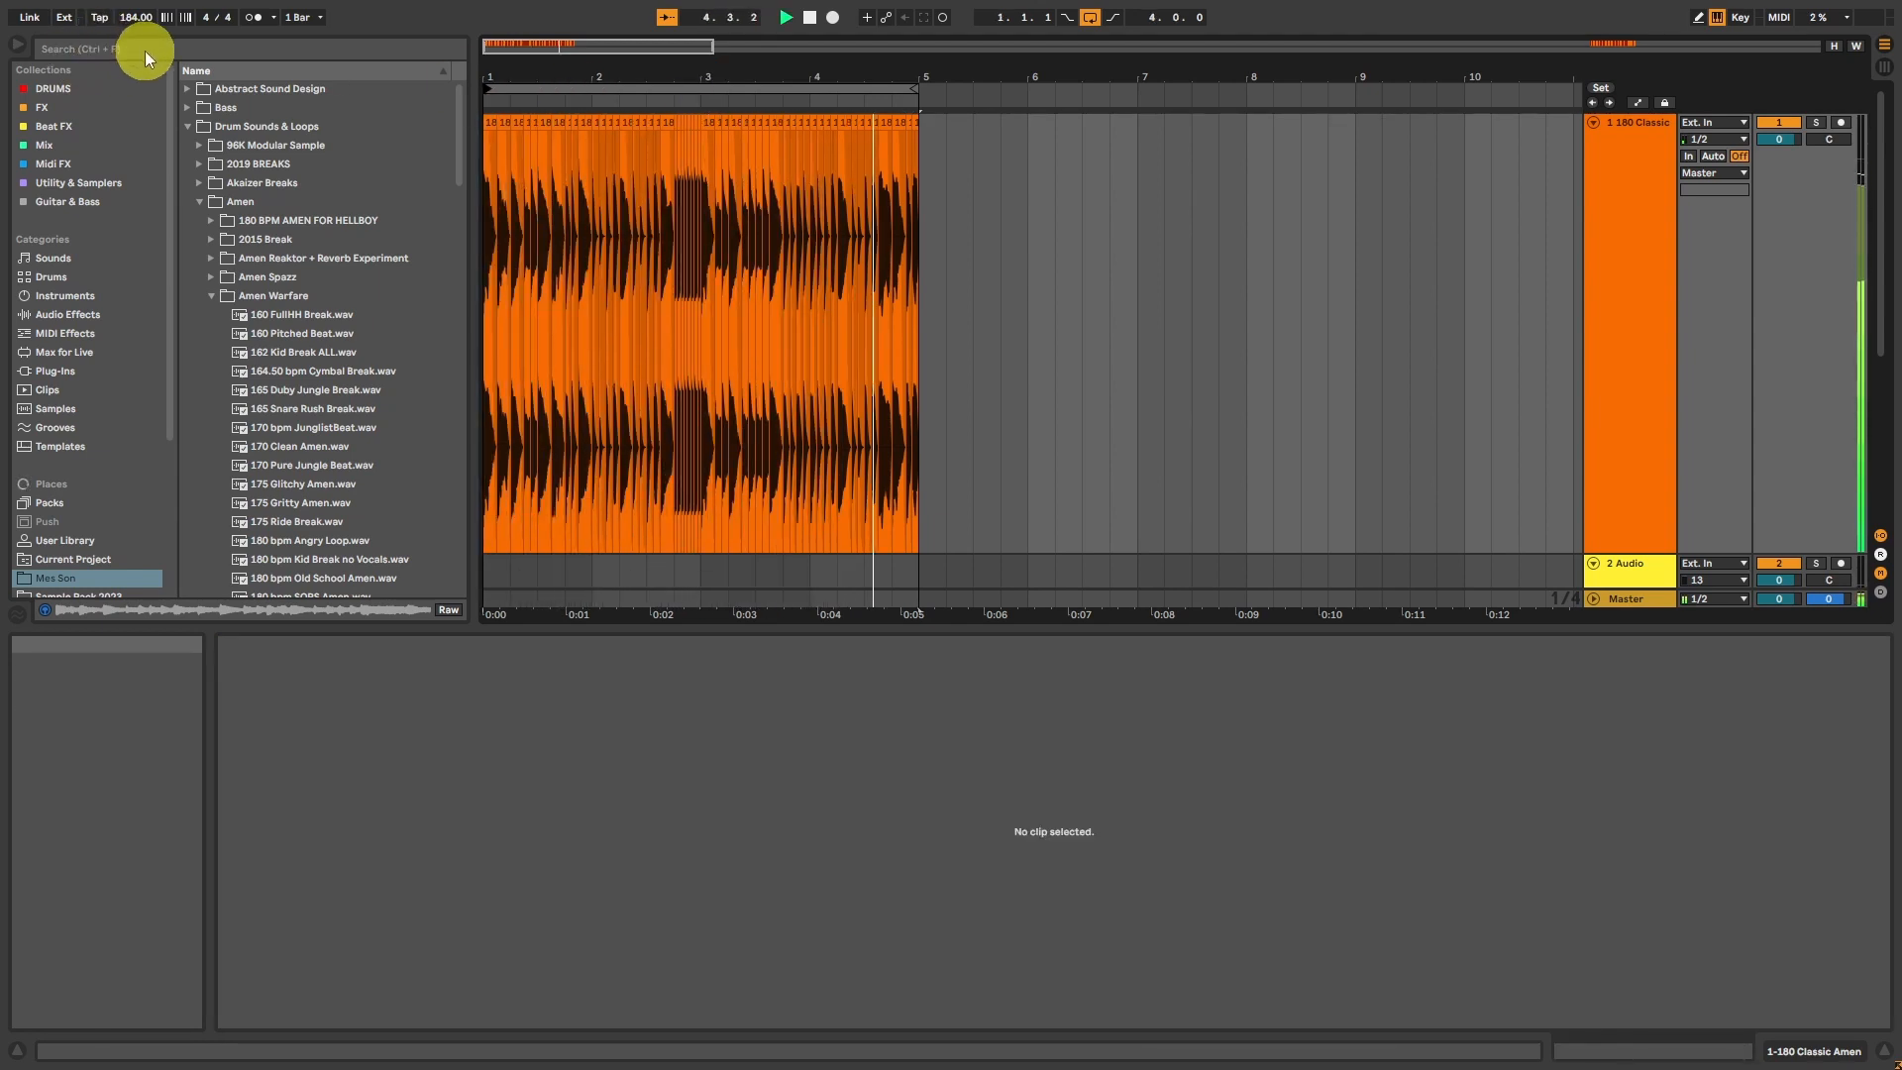
pyautogui.press('space')
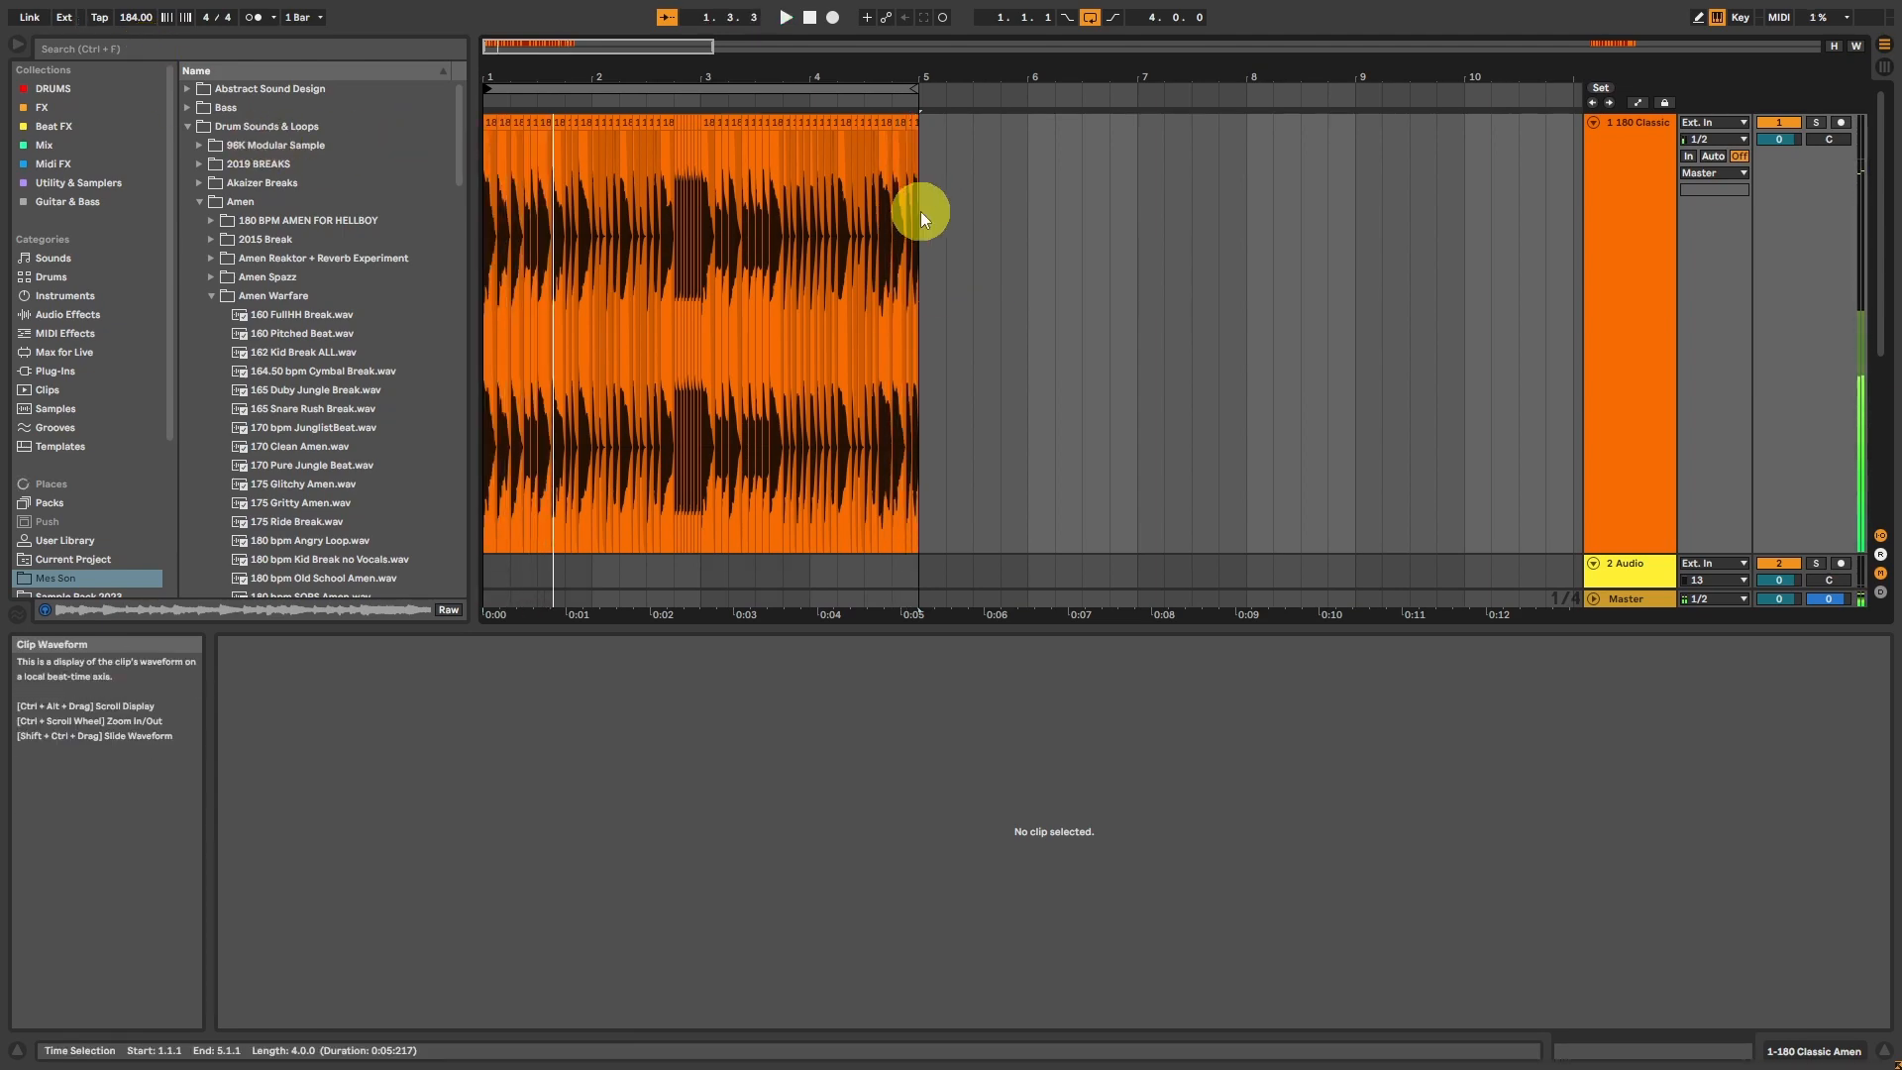
# Step: Duplicate the four-bar pattern into bars 5 to 8, loop the copy, and play it from 5.1.1
pyautogui.moveTo(920, 211); pyautogui.dragTo(120, 222)
pyautogui.hotkey('ctrl', 'd')
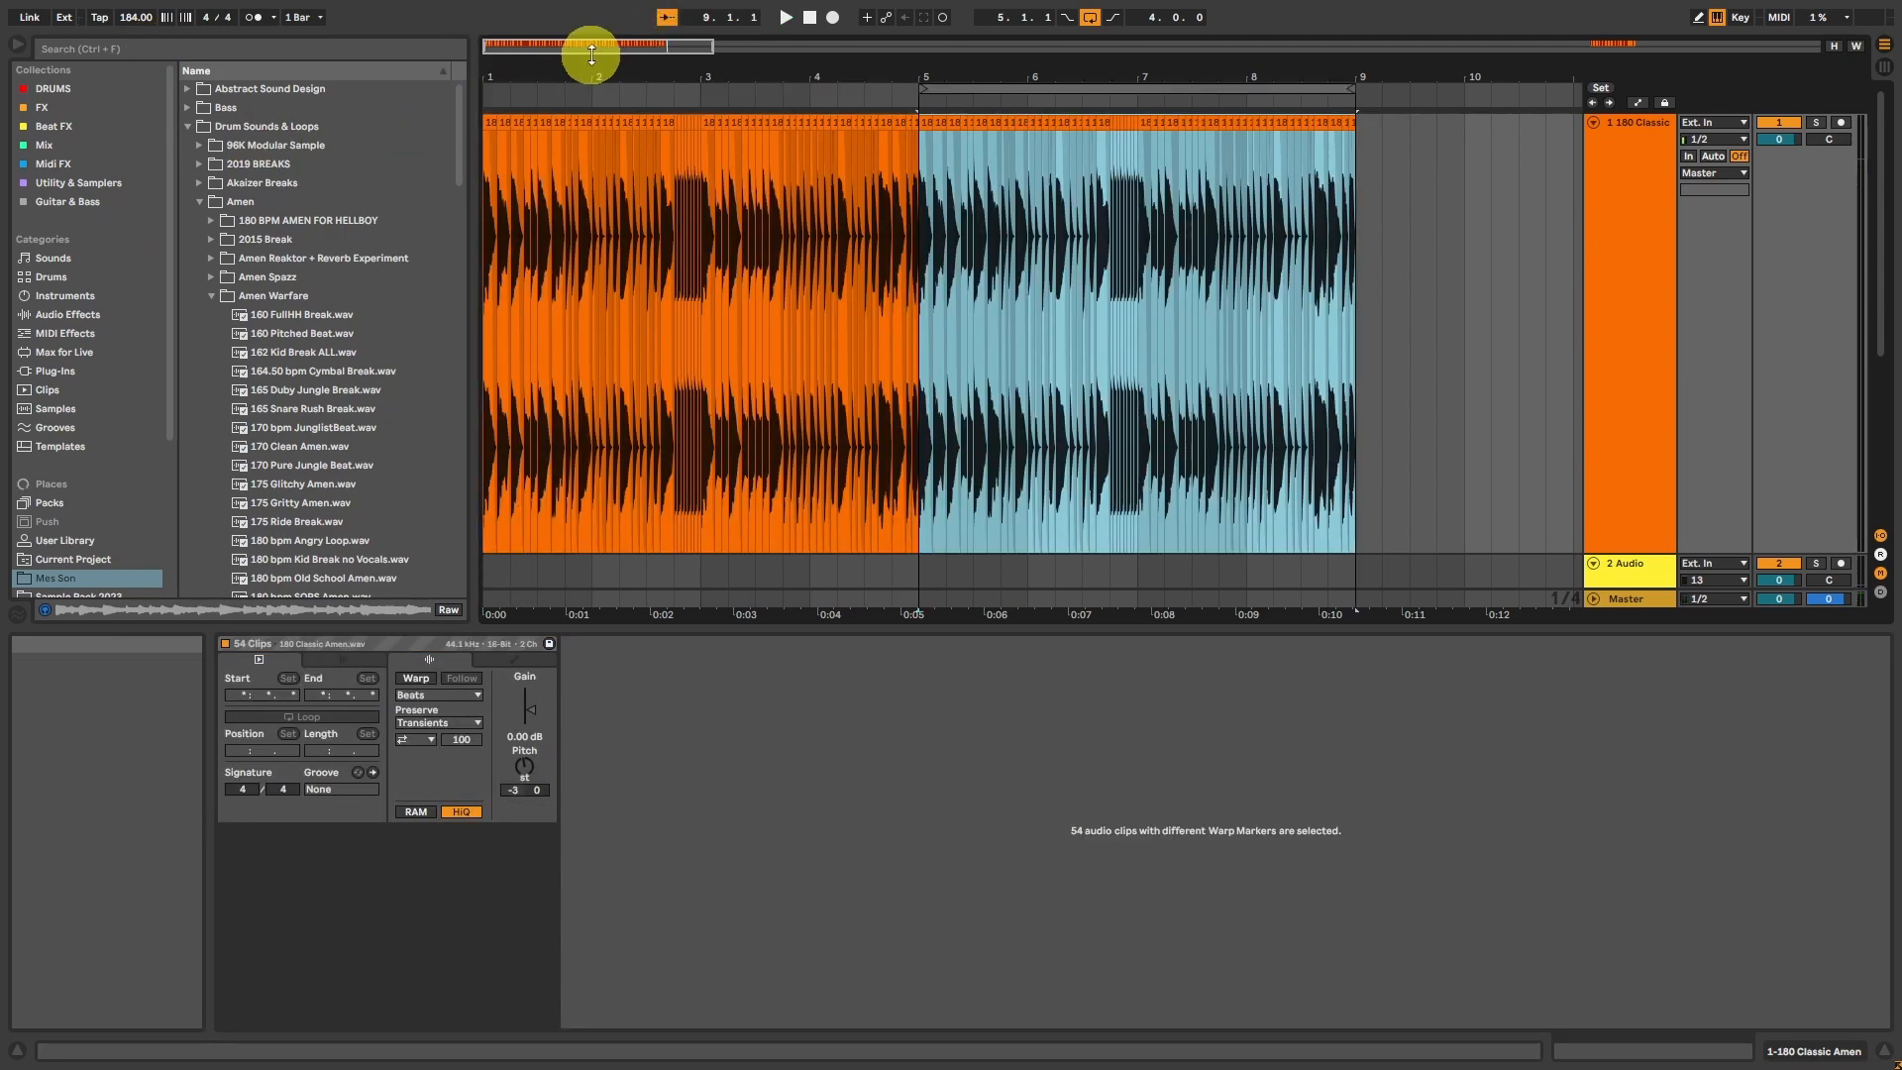
pyautogui.moveTo(586, 50); pyautogui.dragTo(590, 48)
pyautogui.moveTo(585, 45); pyautogui.dragTo(586, 46)
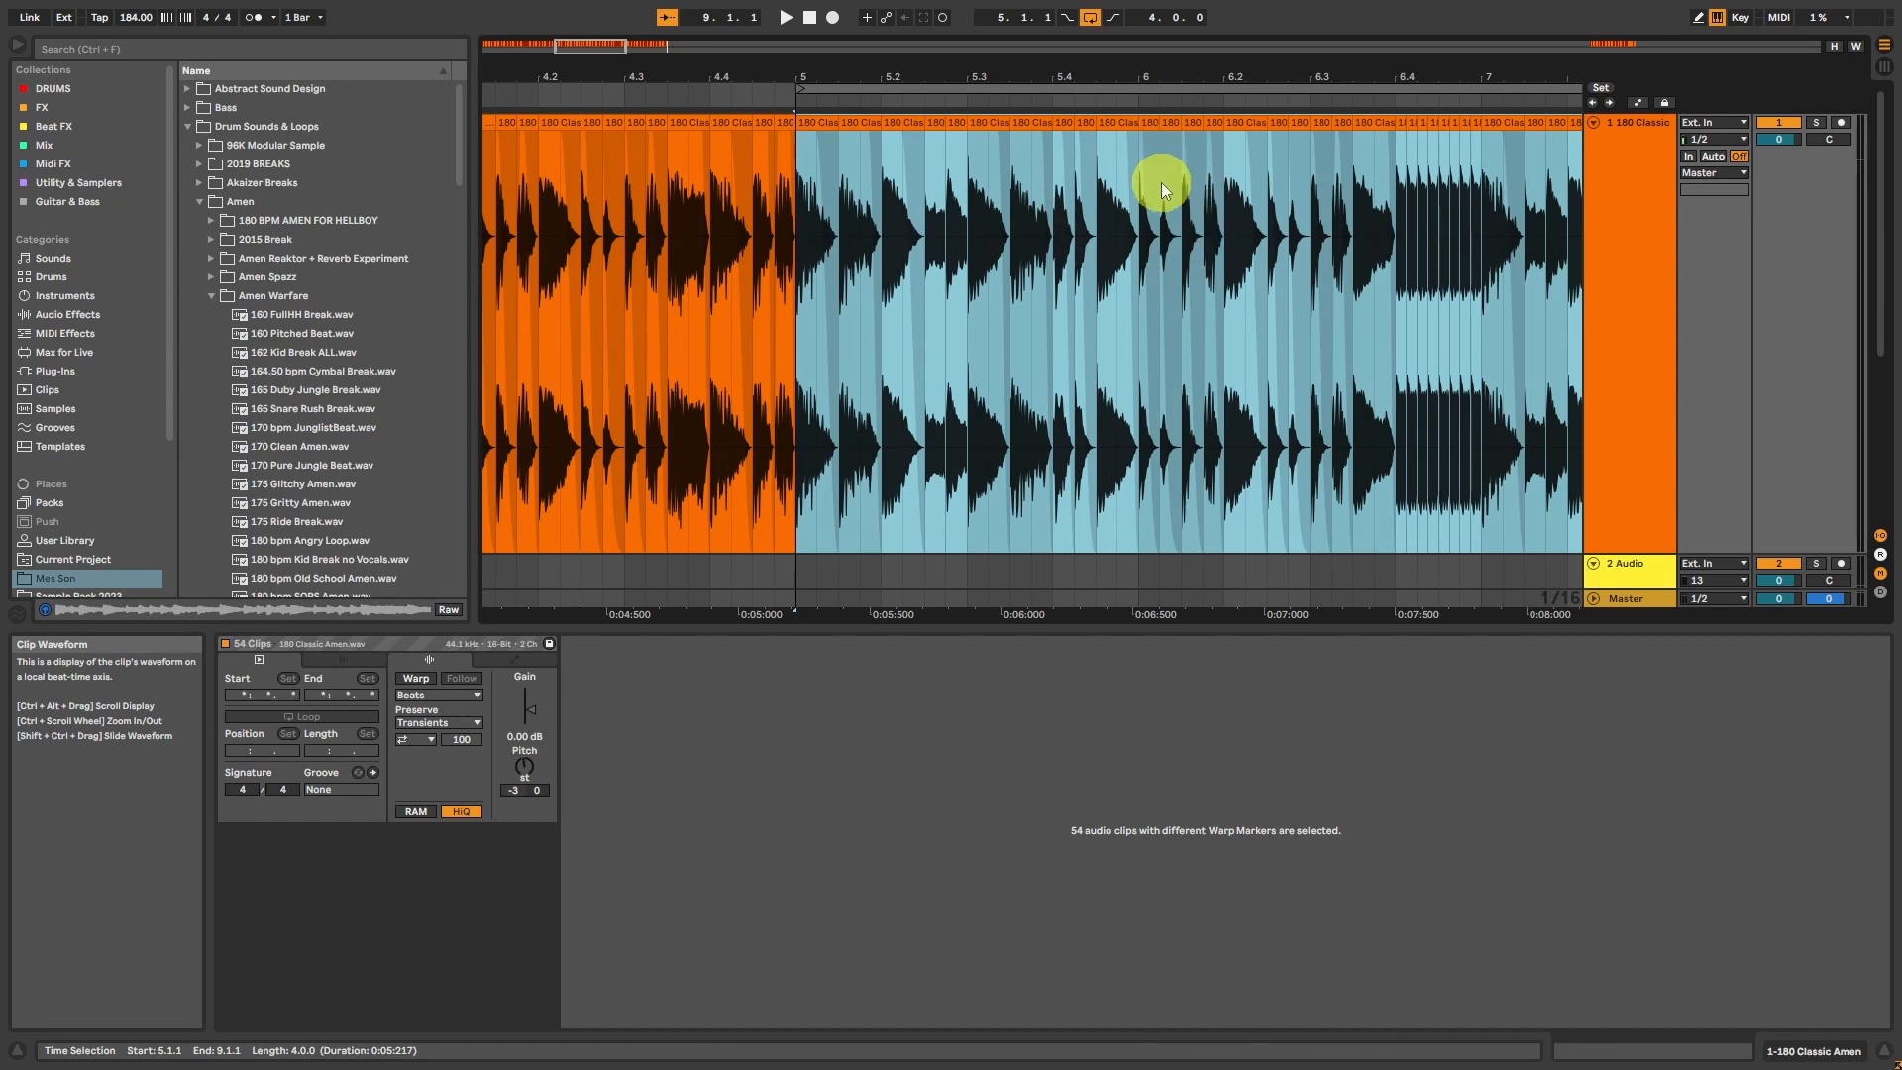
pyautogui.moveTo(575, 45); pyautogui.dragTo(595, 95)
pyautogui.click(604, 115)
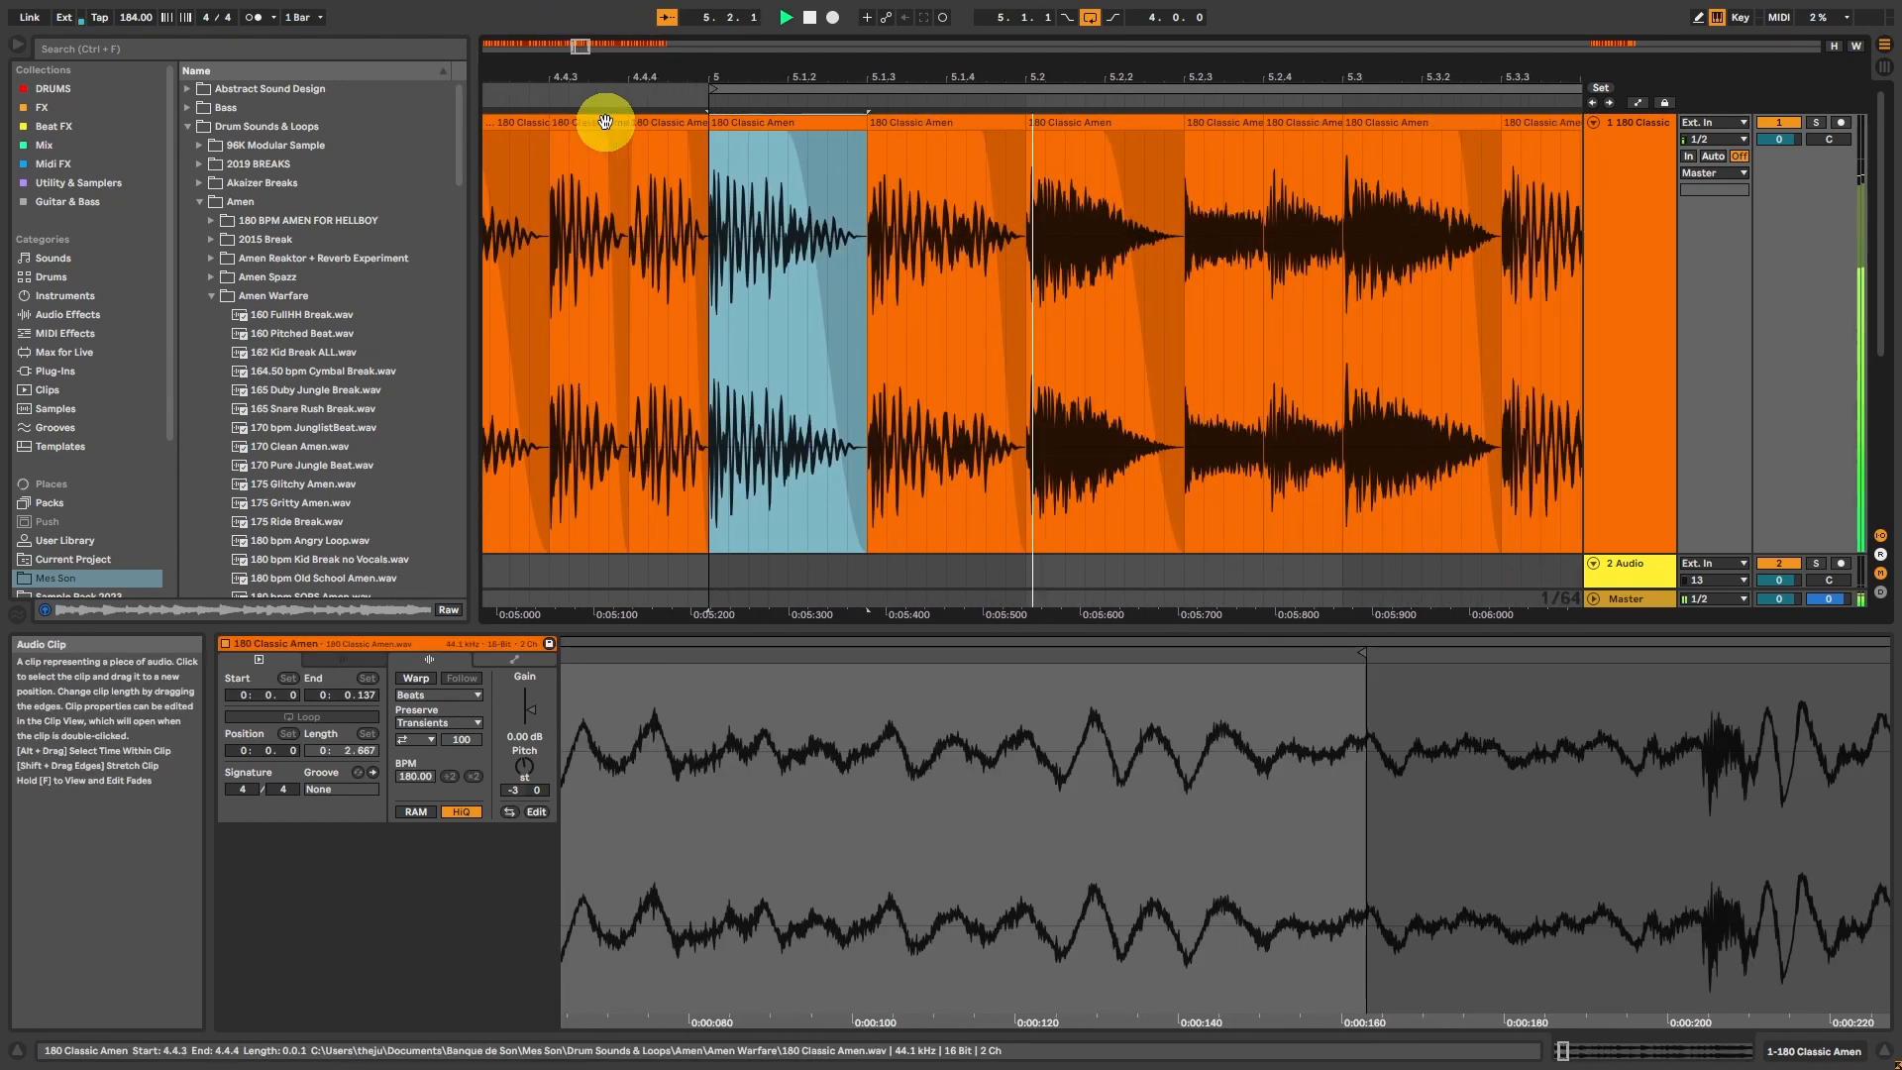
# Step: Try to turn the hit at 5.2.1 into a rapid roll by repeating a tiny slice of its attack up to 5.2.3
pyautogui.moveTo(581, 46); pyautogui.dragTo(582, 53)
pyautogui.click(918, 122)
pyautogui.press('space')
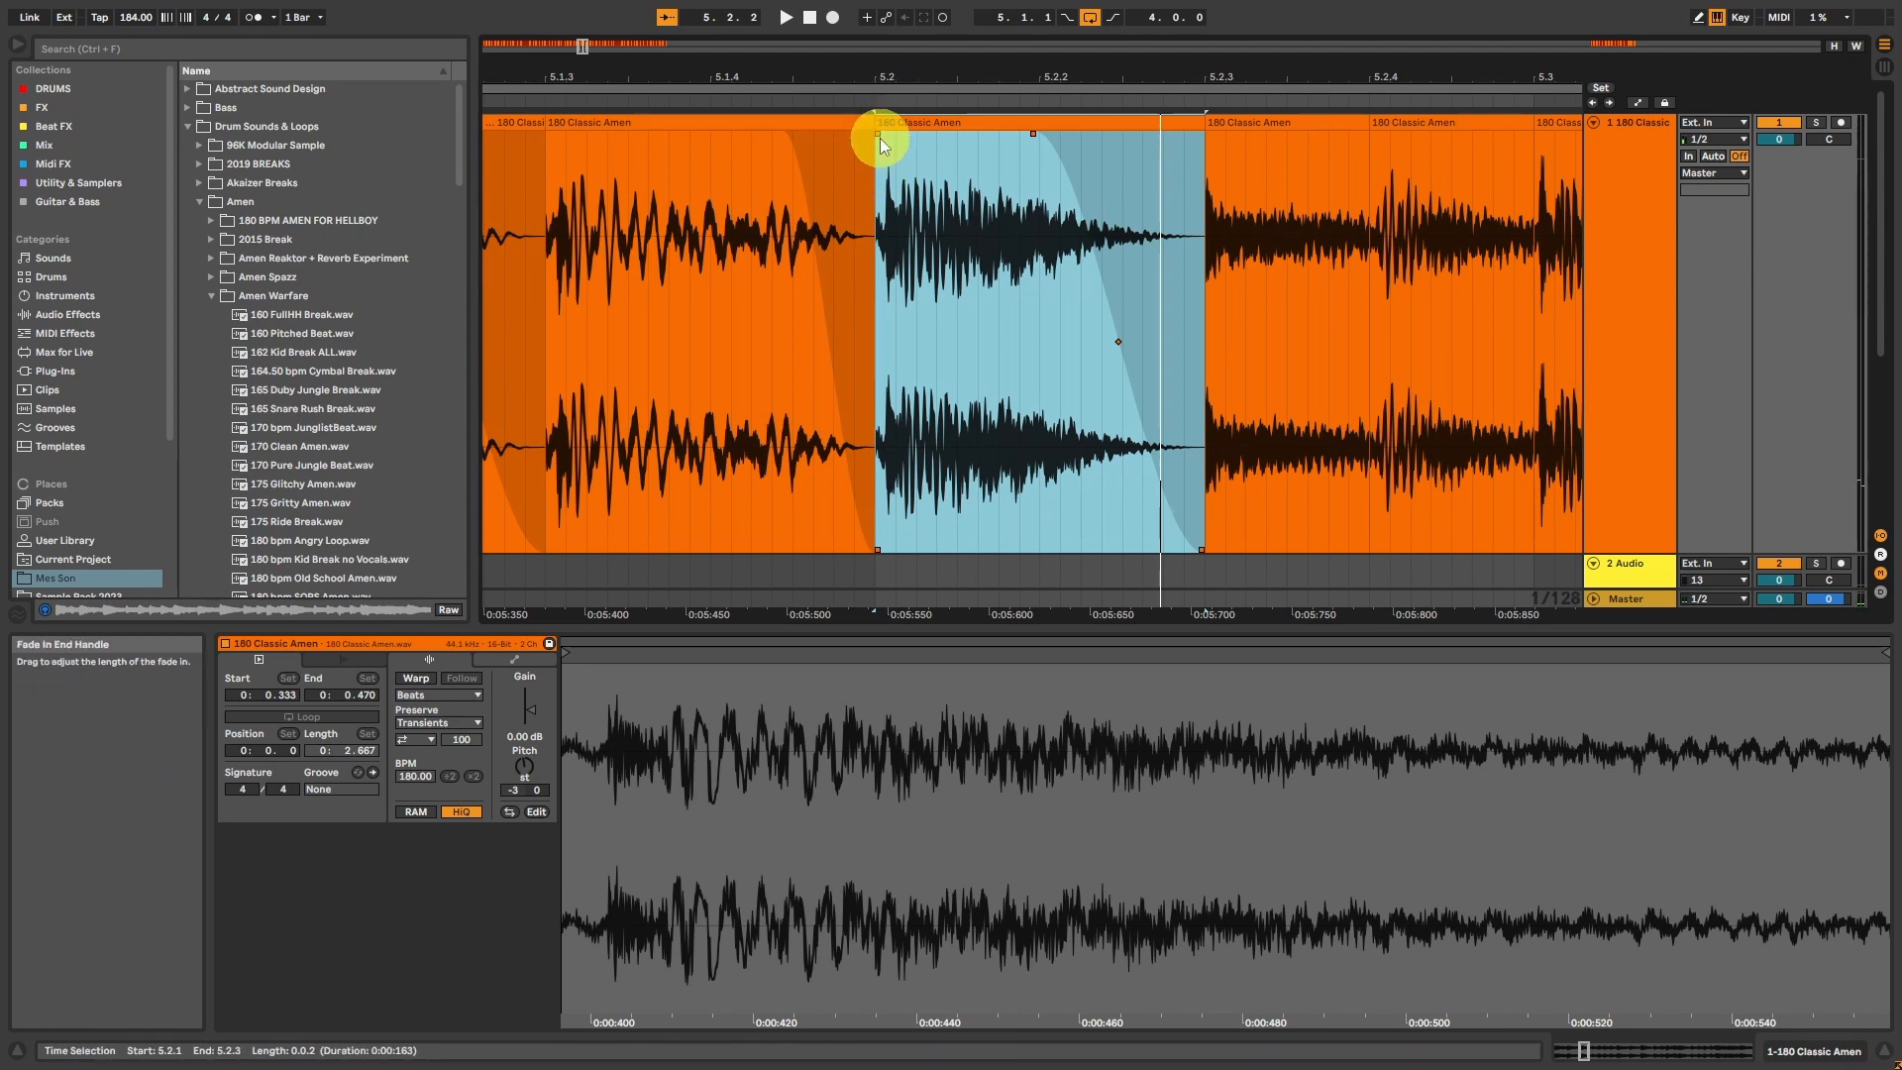
pyautogui.moveTo(880, 178); pyautogui.dragTo(917, 179)
pyautogui.hotkey('ctrl', 'd')
pyautogui.hotkey('ctrl', 'd')
pyautogui.hotkey('ctrl', 'd')
pyautogui.hotkey('ctrl', 'd')
pyautogui.hotkey('ctrl', 'd')
pyautogui.hotkey('ctrl', 'd')
pyautogui.hotkey('ctrl', 'd')
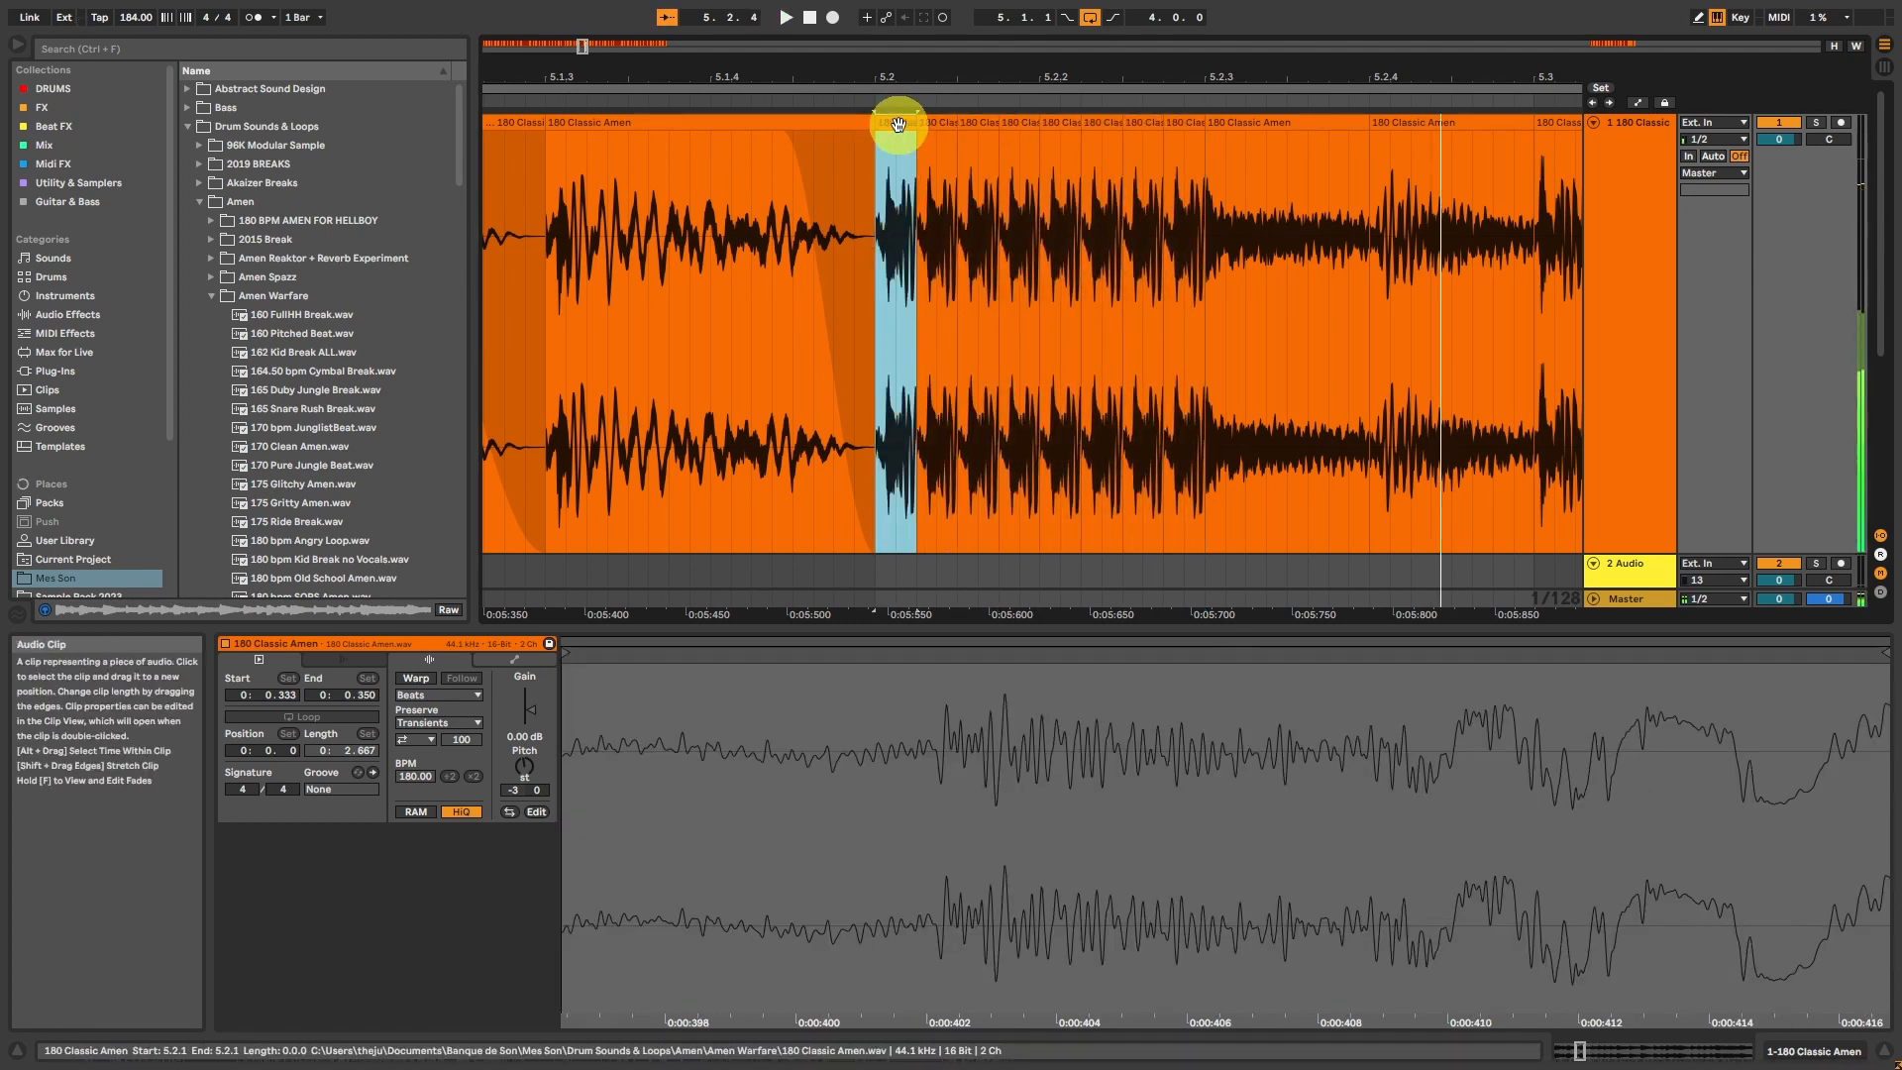
pyautogui.hotkey('ctrl', 'z')
pyautogui.hotkey('ctrl', 'z')
pyautogui.hotkey('ctrl', 'z')
pyautogui.hotkey('ctrl', 'z')
pyautogui.hotkey('ctrl', 'z')
pyautogui.hotkey('ctrl', 'z')
pyautogui.hotkey('ctrl', 'z')
# Step: Repeat an about 20 ms slice from within the hit at 5.2.1 until just before 5.2.3, and listen to the result
pyautogui.click(884, 203)
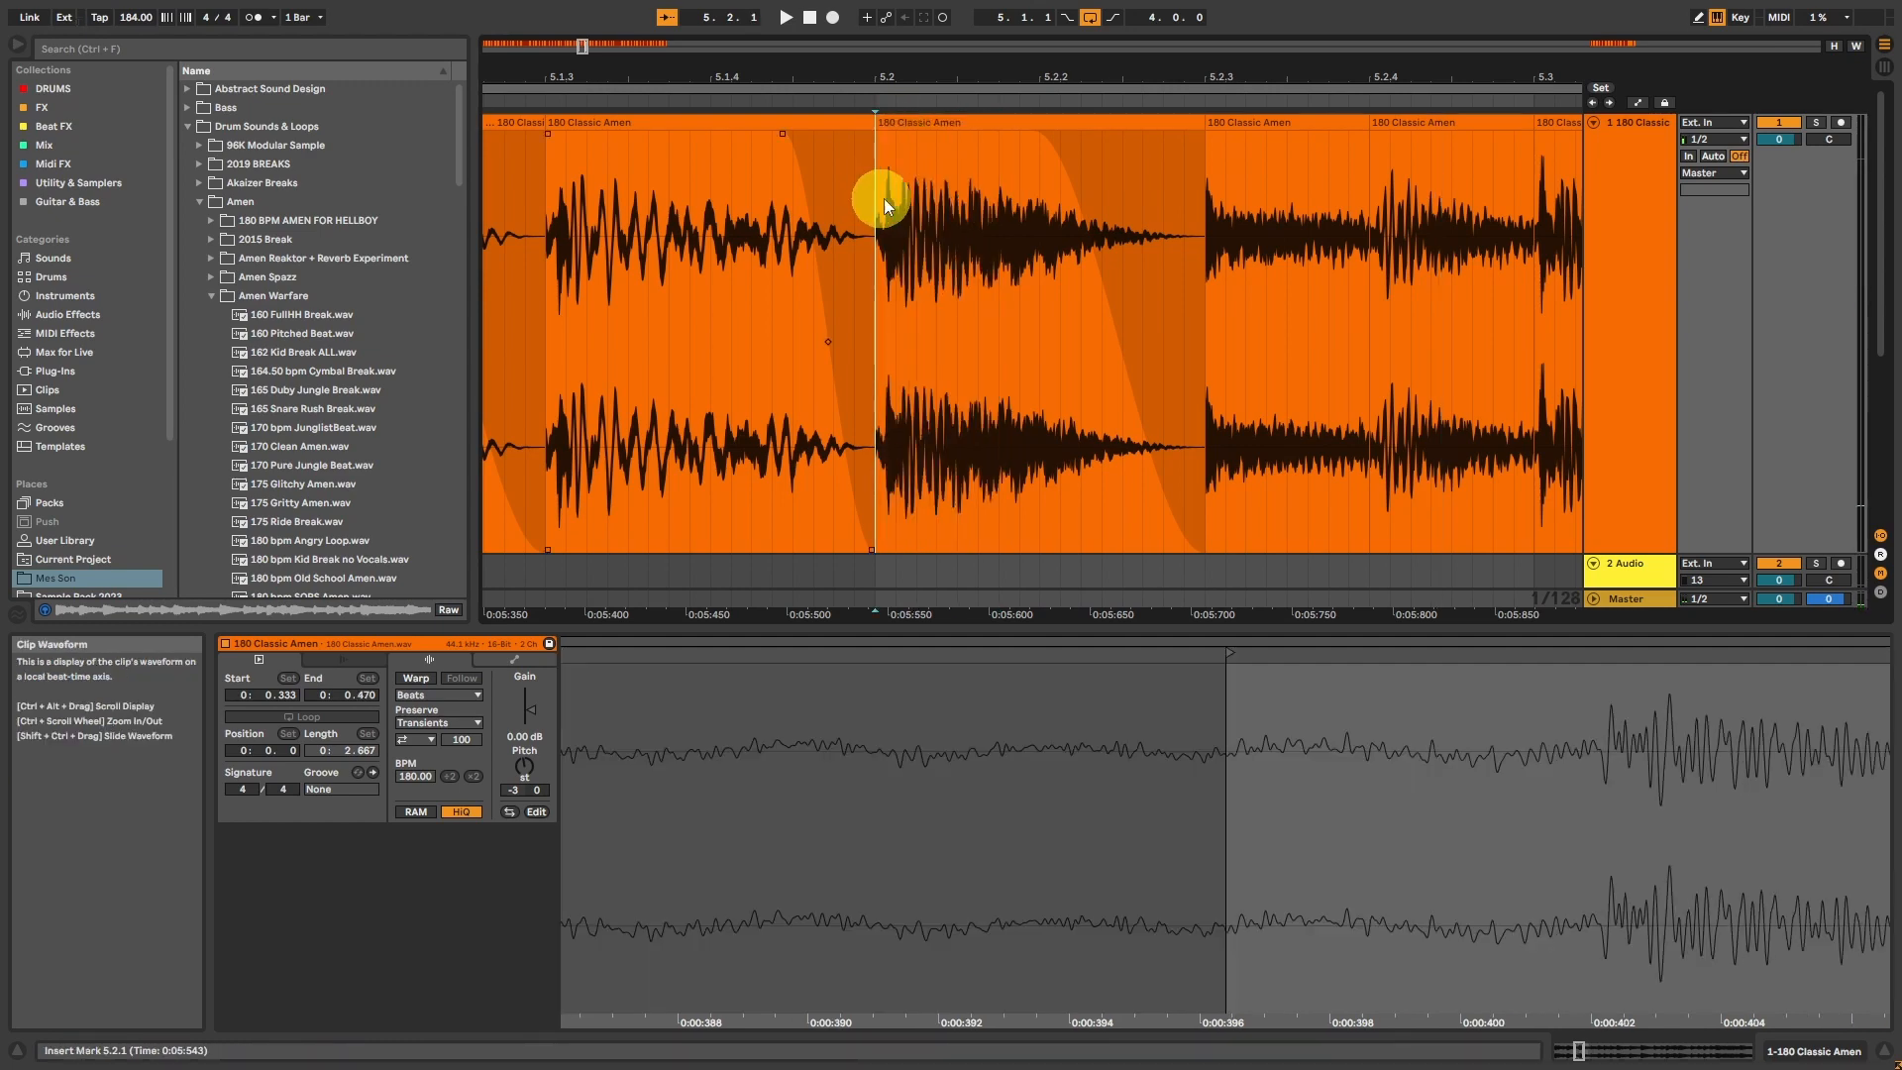
pyautogui.moveTo(884, 203); pyautogui.dragTo(973, 222)
pyautogui.hotkey('ctrl', 'd')
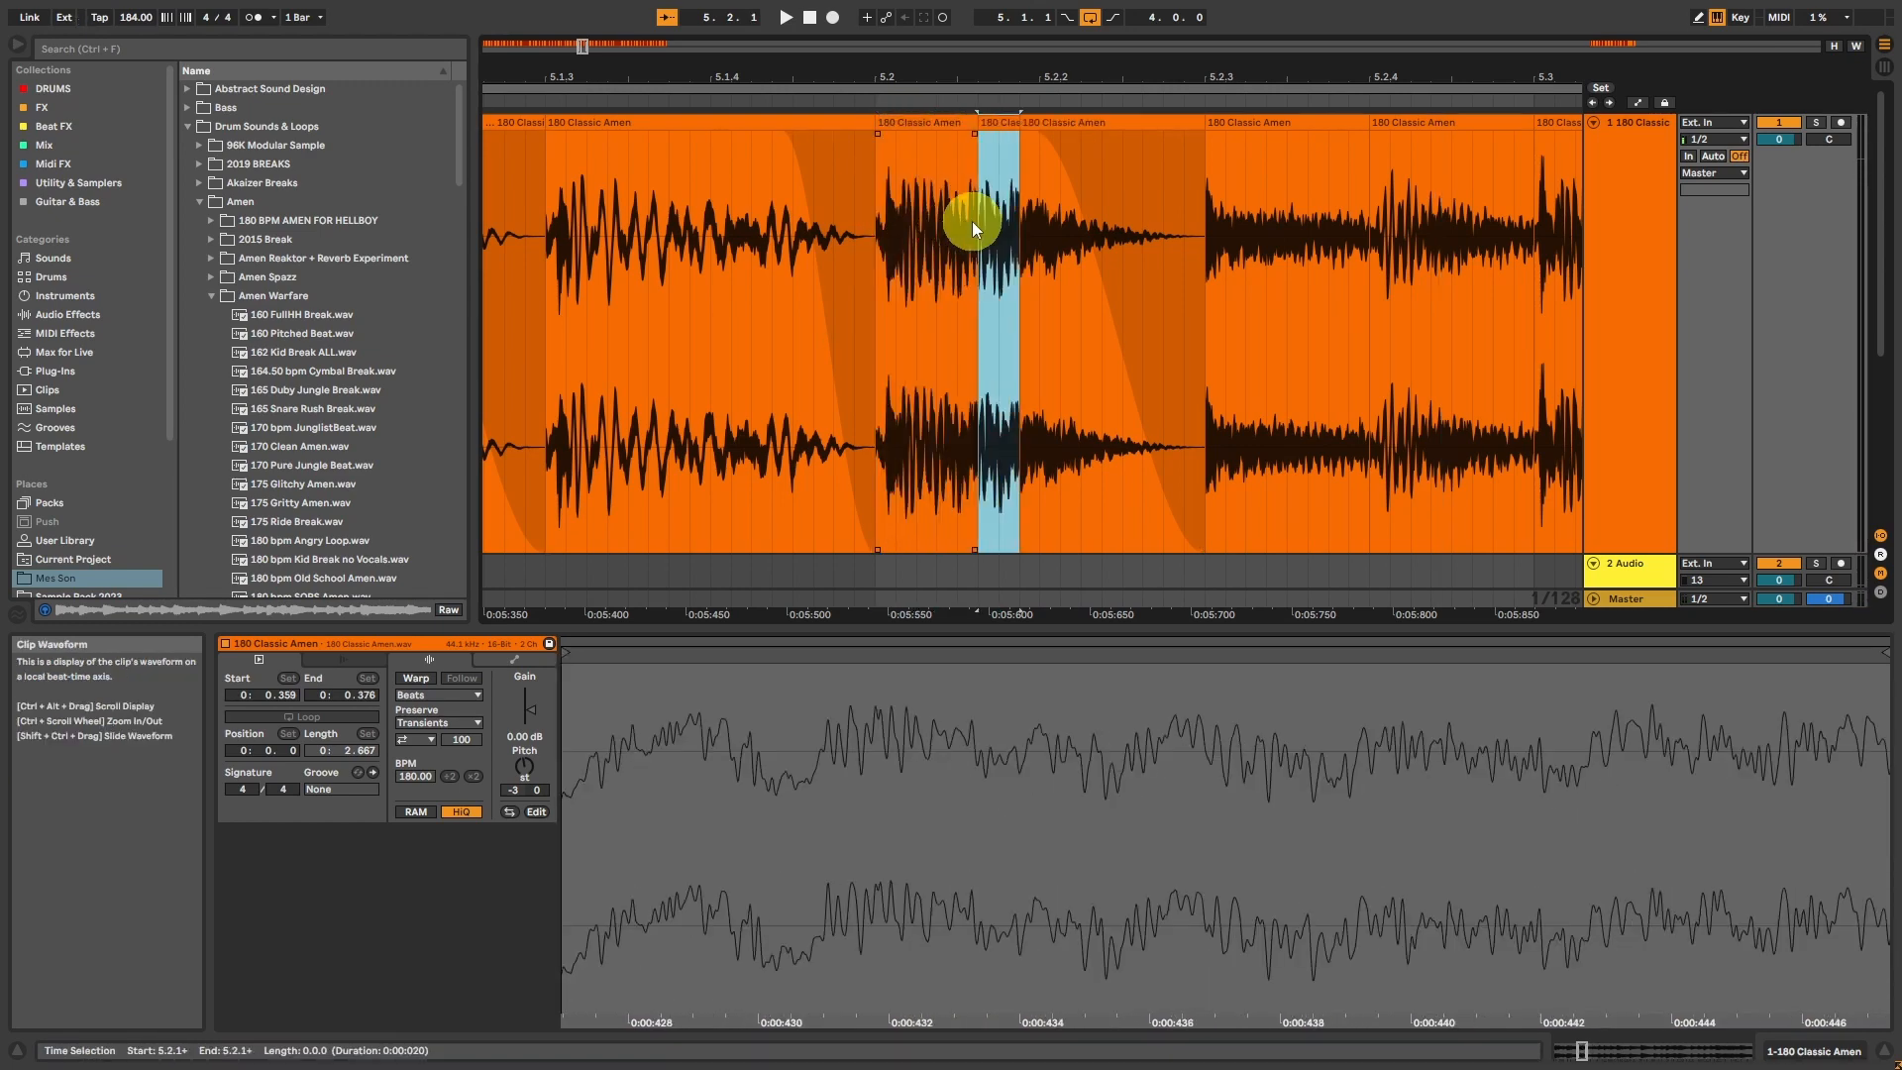
pyautogui.hotkey('ctrl', 'd')
pyautogui.hotkey('ctrl', 'd')
pyautogui.hotkey('ctrl', 'd')
pyautogui.hotkey('ctrl', 'd')
pyautogui.hotkey('ctrl', 'd')
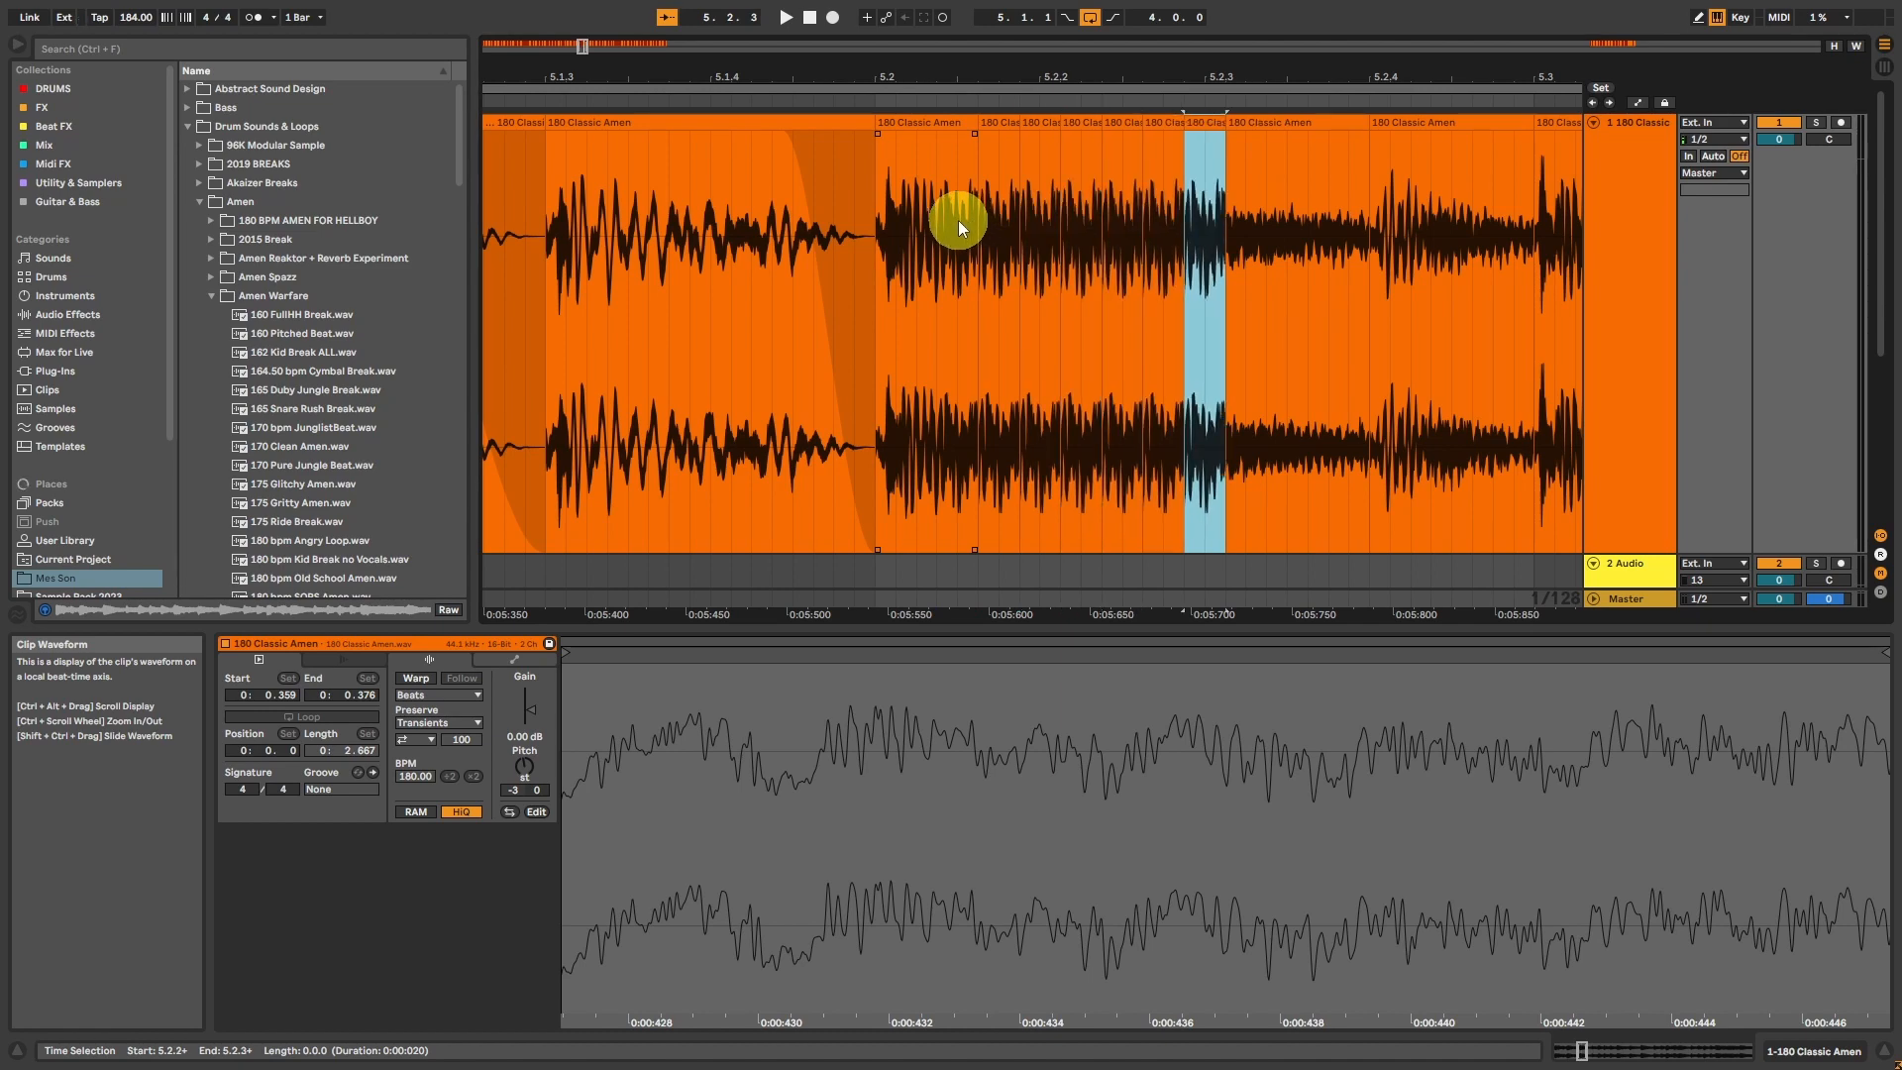
pyautogui.hotkey('ctrl', 'z')
pyautogui.click(890, 121)
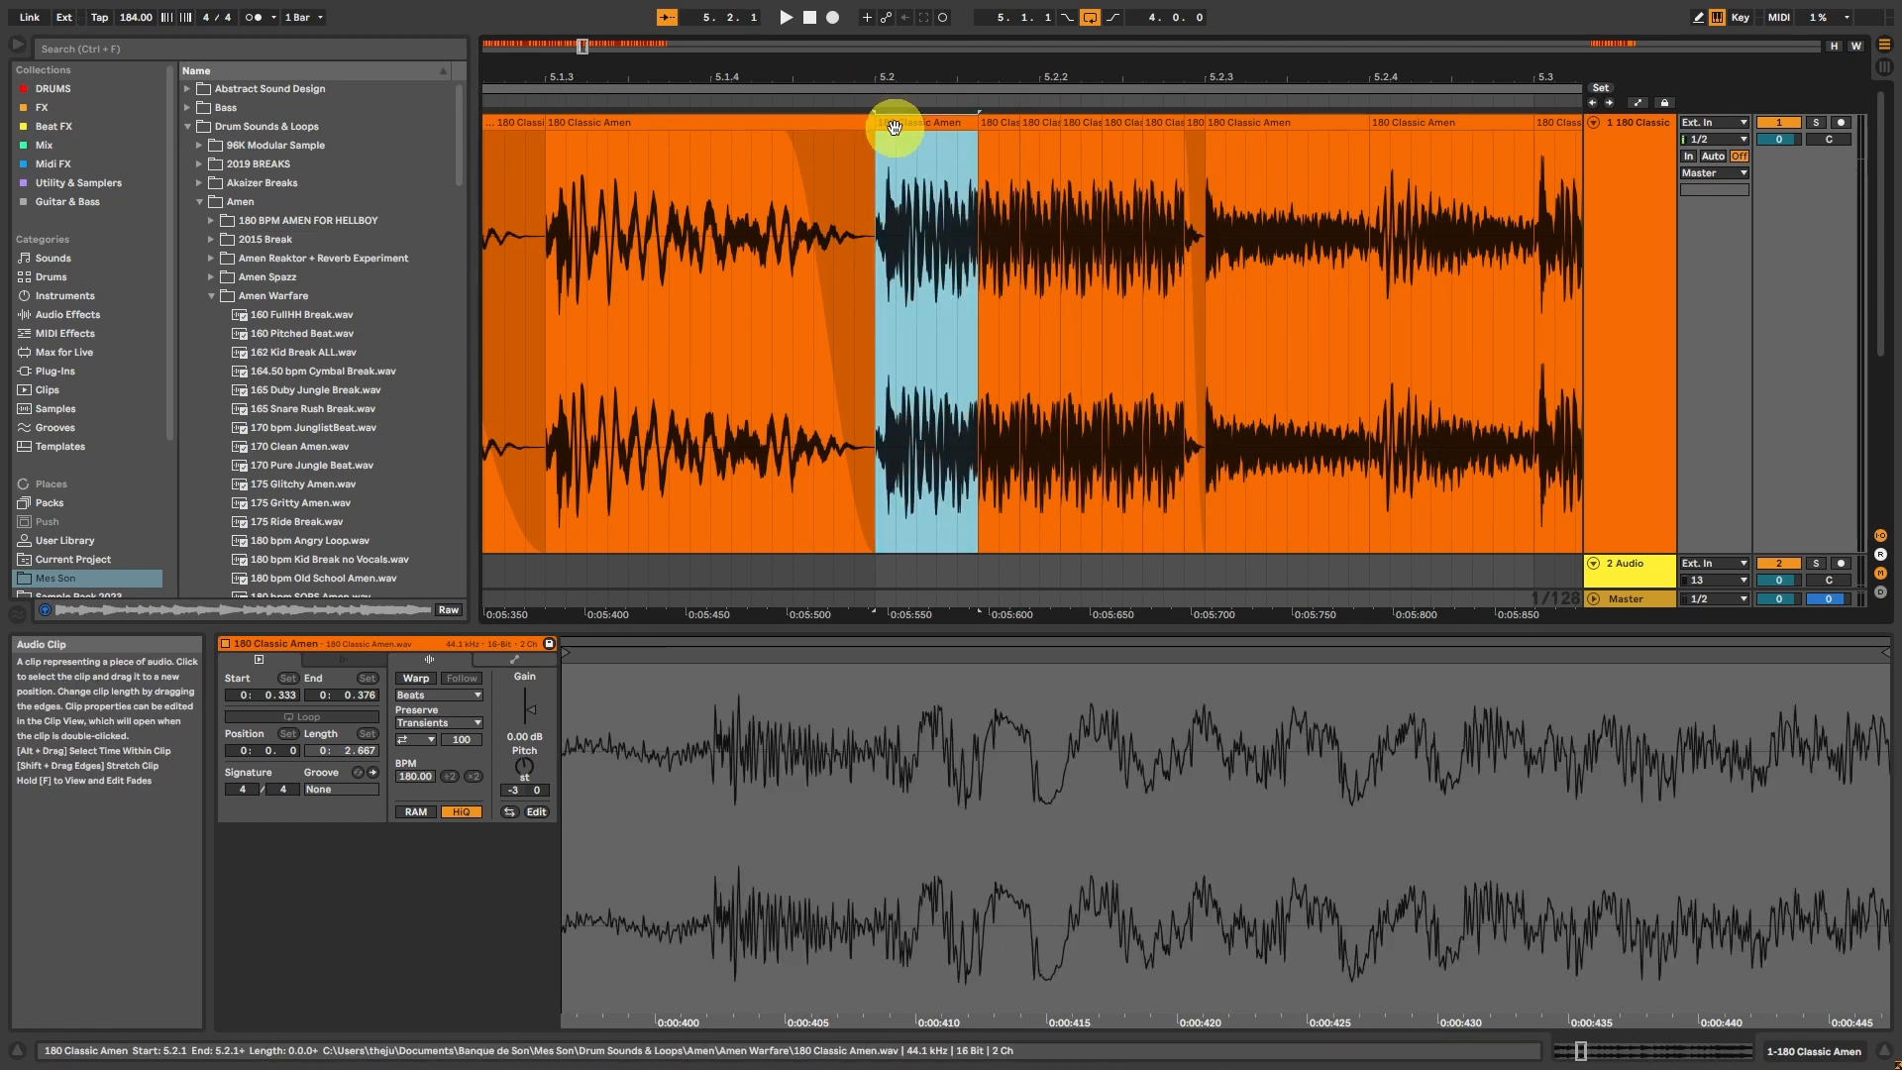
pyautogui.press('space')
pyautogui.press('space')
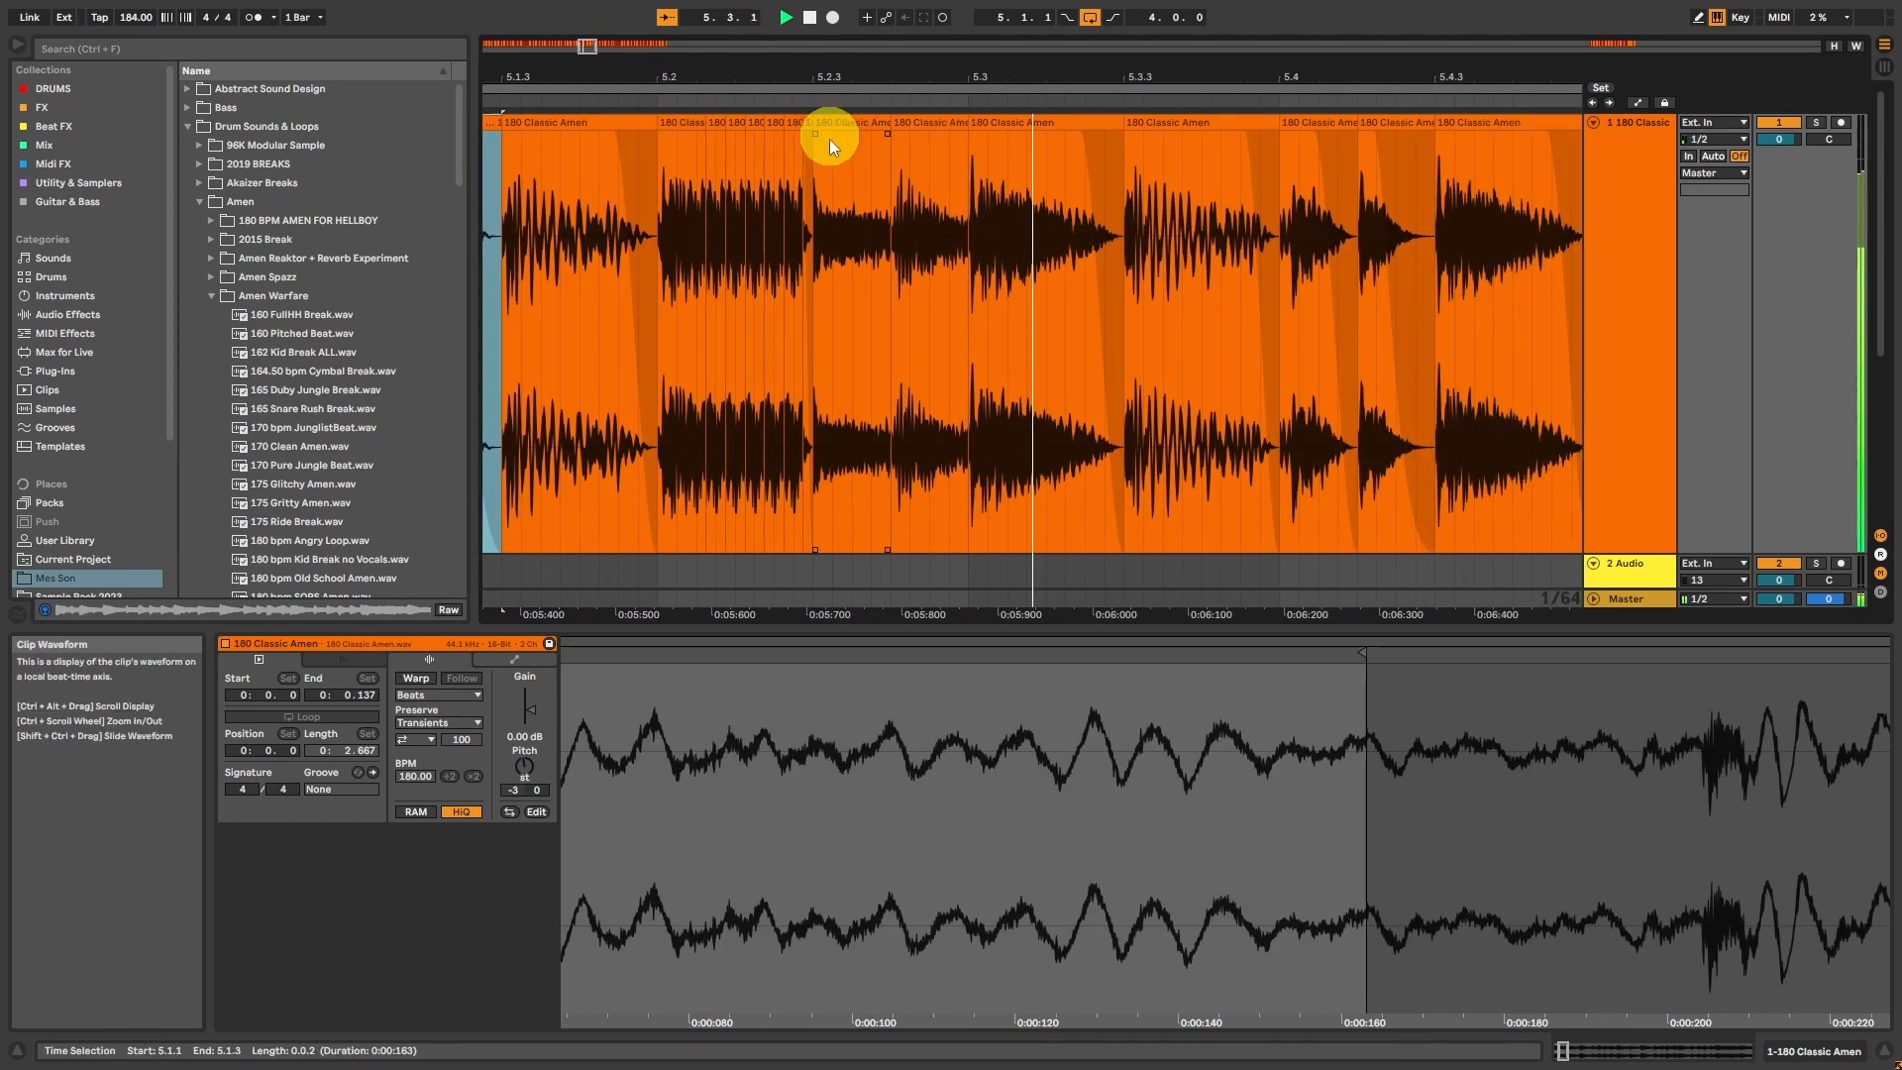
pyautogui.press('space')
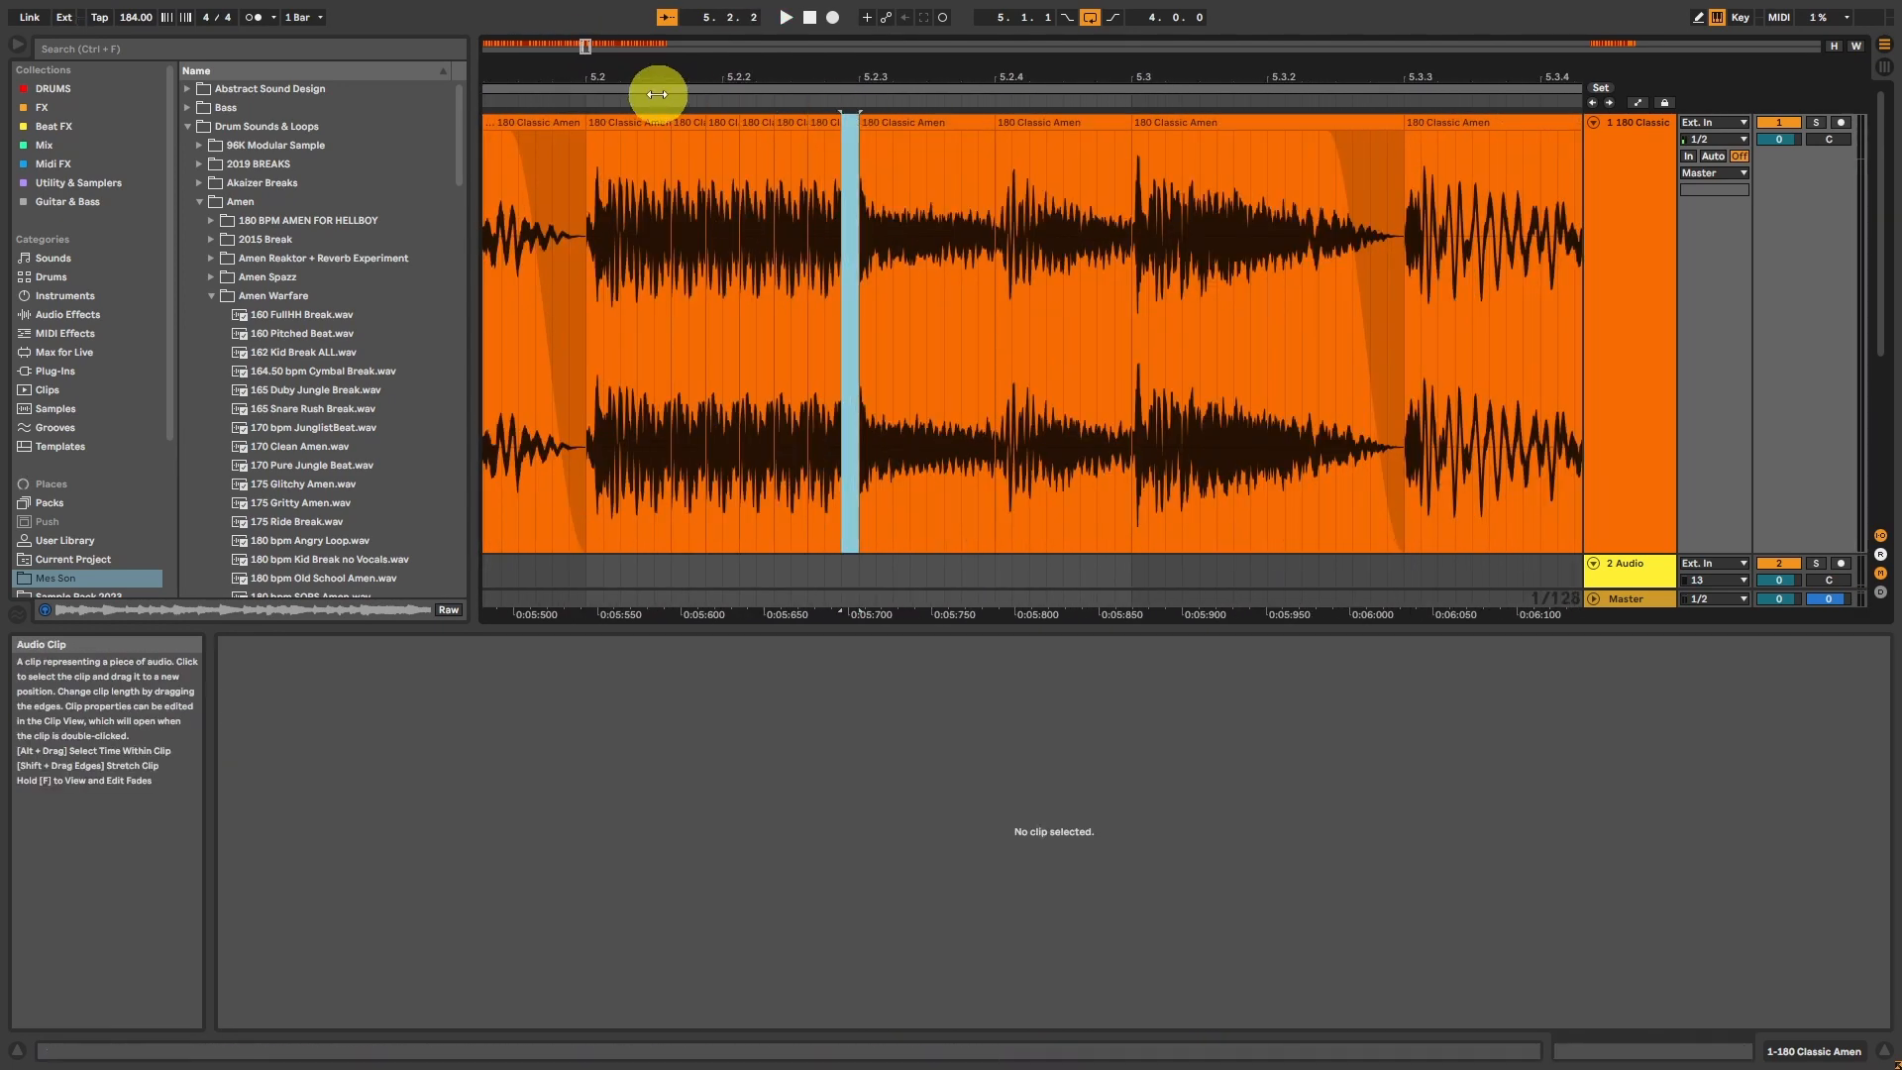
# Step: Extend the last repeated slice over the leftover tail up to 5.2.3, give it a short fade-out, and play the roll
pyautogui.click(607, 121)
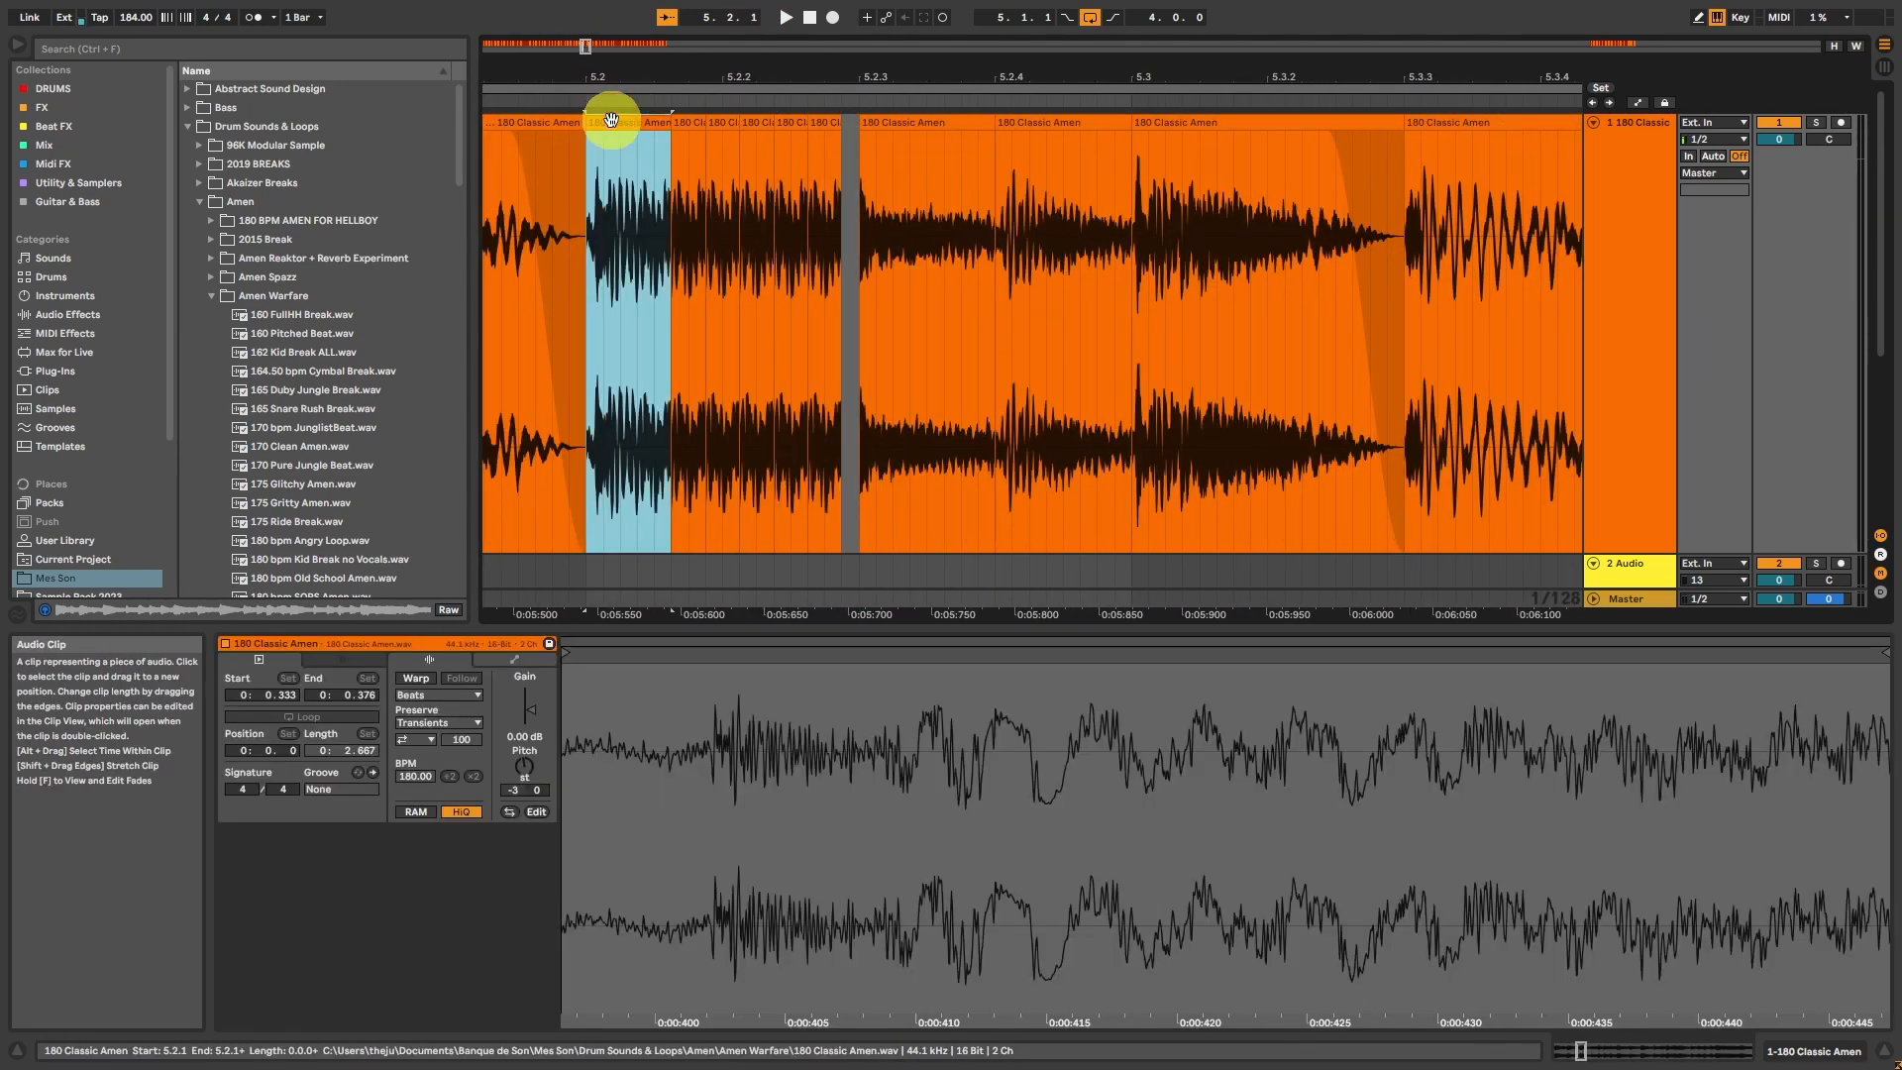
pyautogui.click(832, 126)
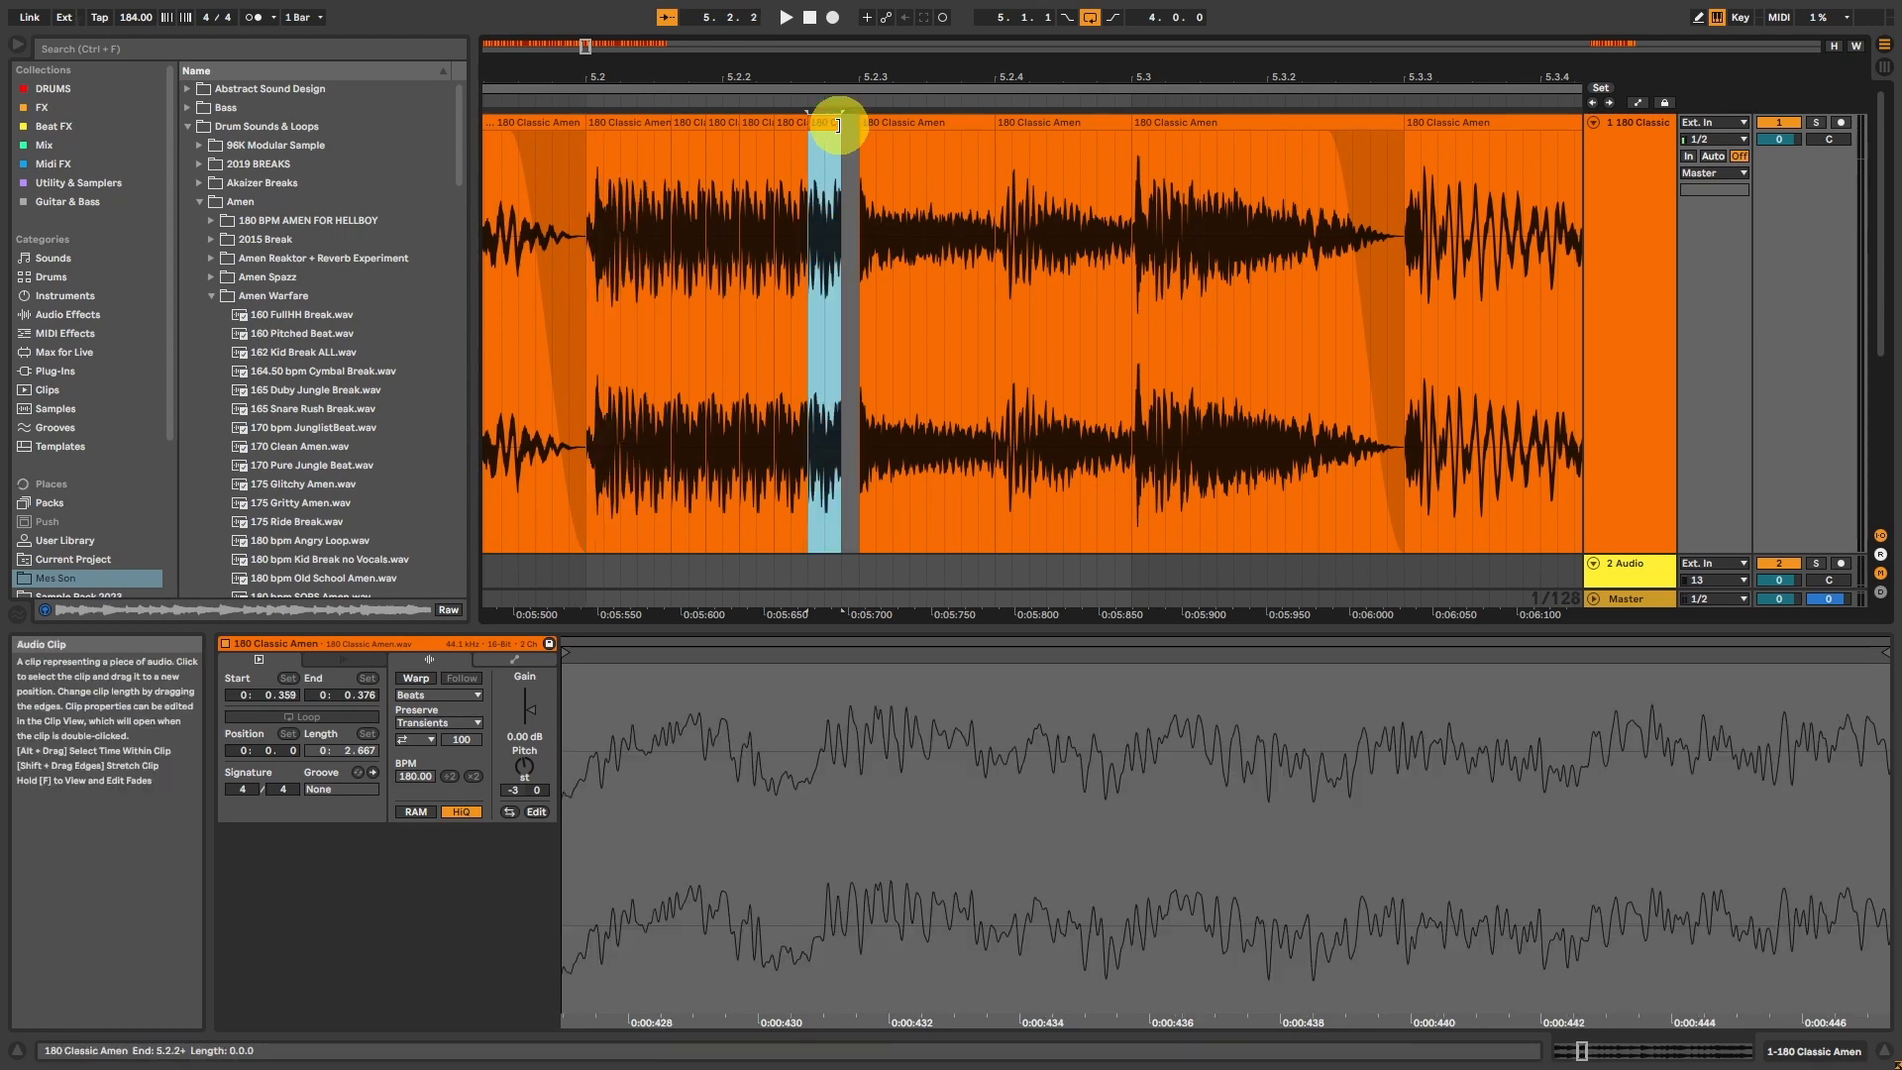
pyautogui.moveTo(841, 126); pyautogui.dragTo(825, 139)
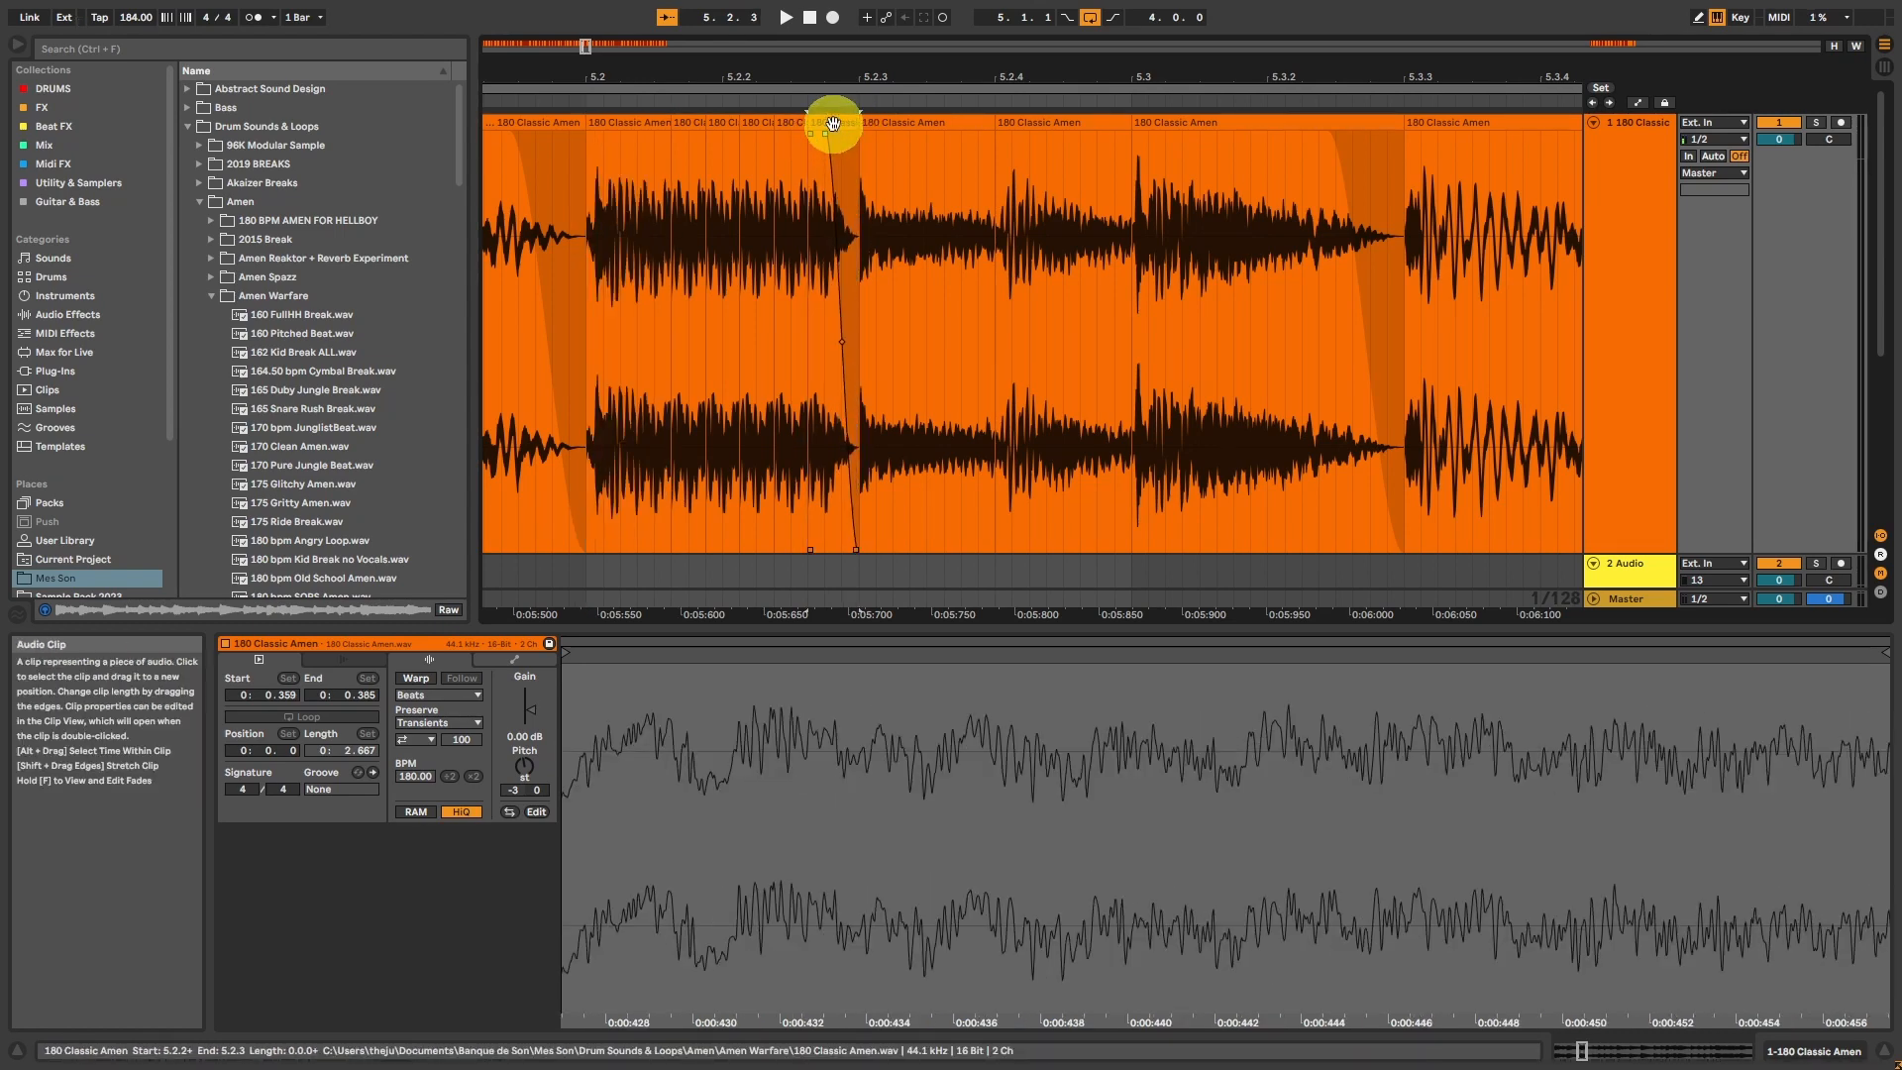
pyautogui.click(616, 121)
pyautogui.hscroll(-4, 624, 121)
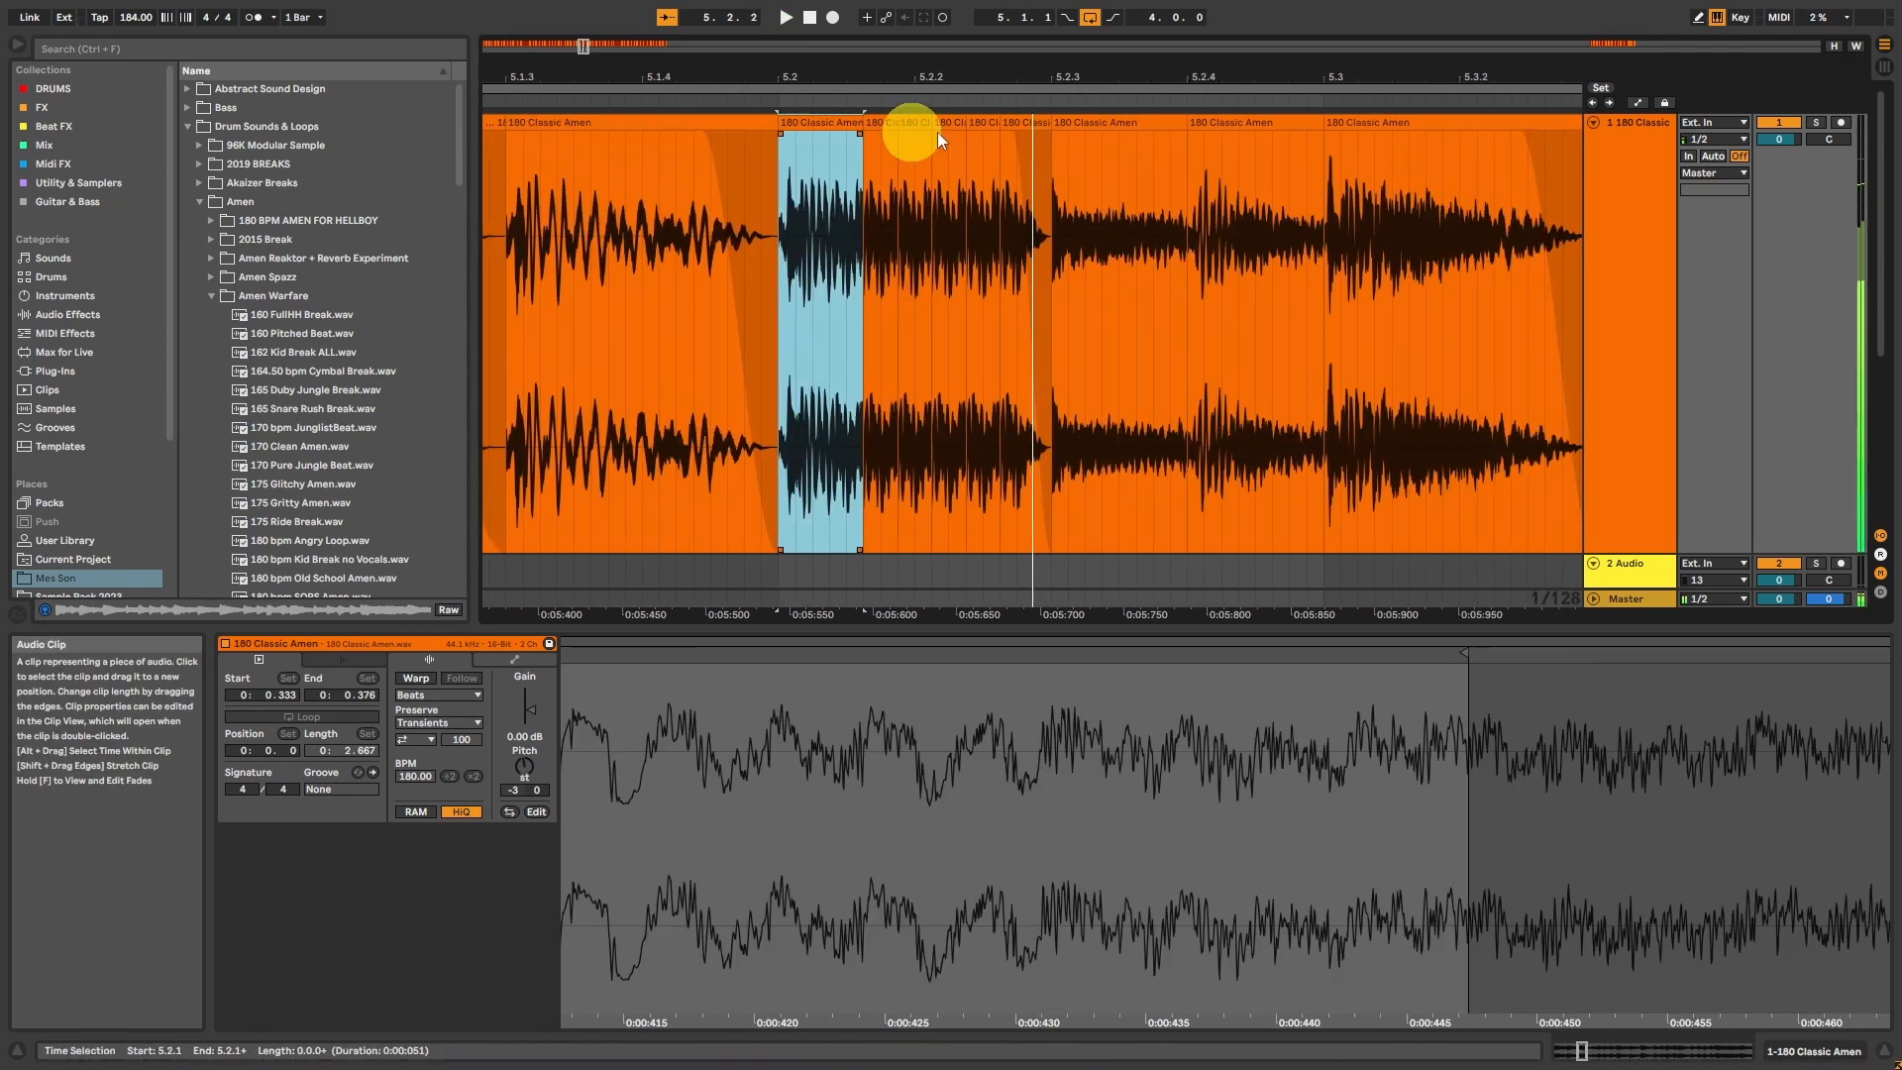
# Step: Duplicate the roll from 5.2.1 to 5.2.3 and fill the copy up to 5.3.1 with repeats of an about 10 ms slice
pyautogui.keyDown('shift'); pyautogui.click(1036, 175); pyautogui.keyUp('shift')
pyautogui.hotkey('ctrl', 'd')
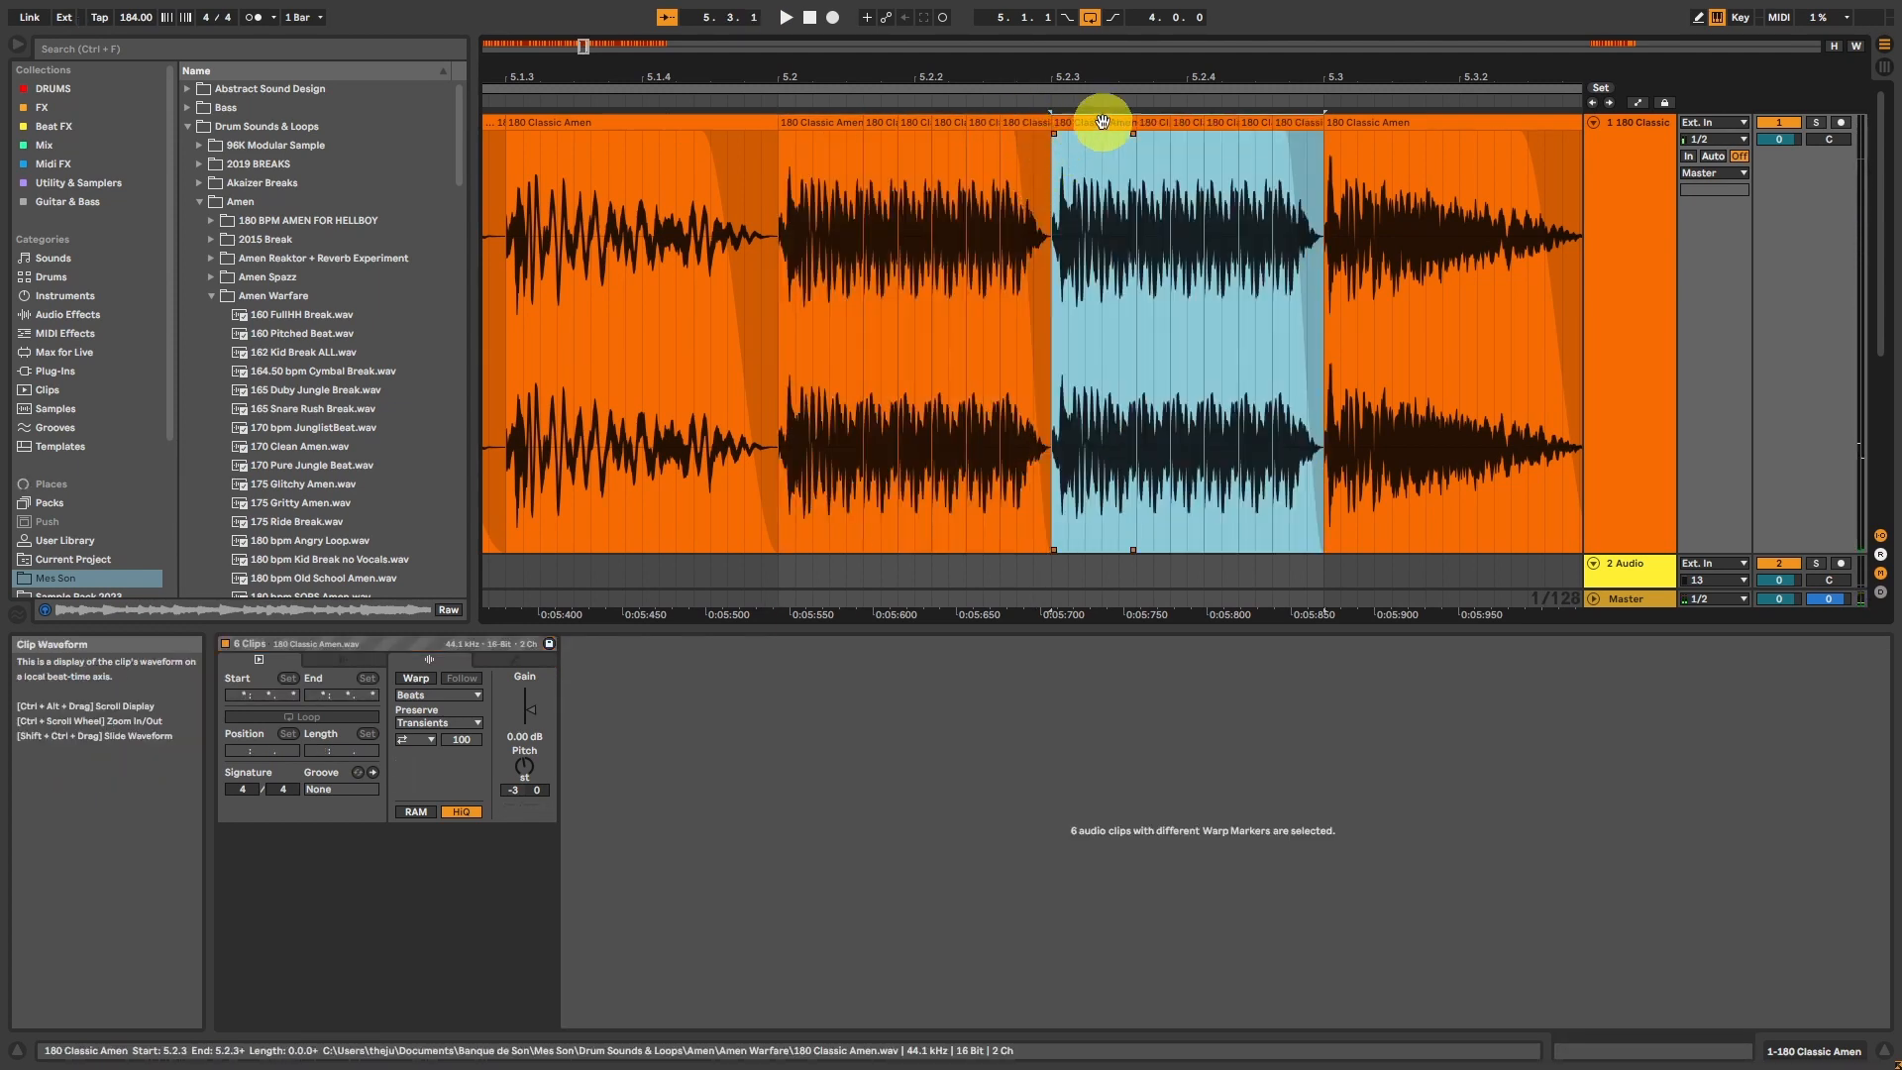
pyautogui.moveTo(1120, 197); pyautogui.dragTo(1137, 198)
pyautogui.hotkey('ctrl', 'd')
pyautogui.hotkey('ctrl', 'd')
pyautogui.hotkey('ctrl', 'd')
pyautogui.hotkey('ctrl', 'd')
pyautogui.hotkey('ctrl', 'd')
pyautogui.hotkey('ctrl', 'd')
pyautogui.hotkey('ctrl', 'd')
pyautogui.hotkey('ctrl', 'd')
pyautogui.hotkey('ctrl', 'd')
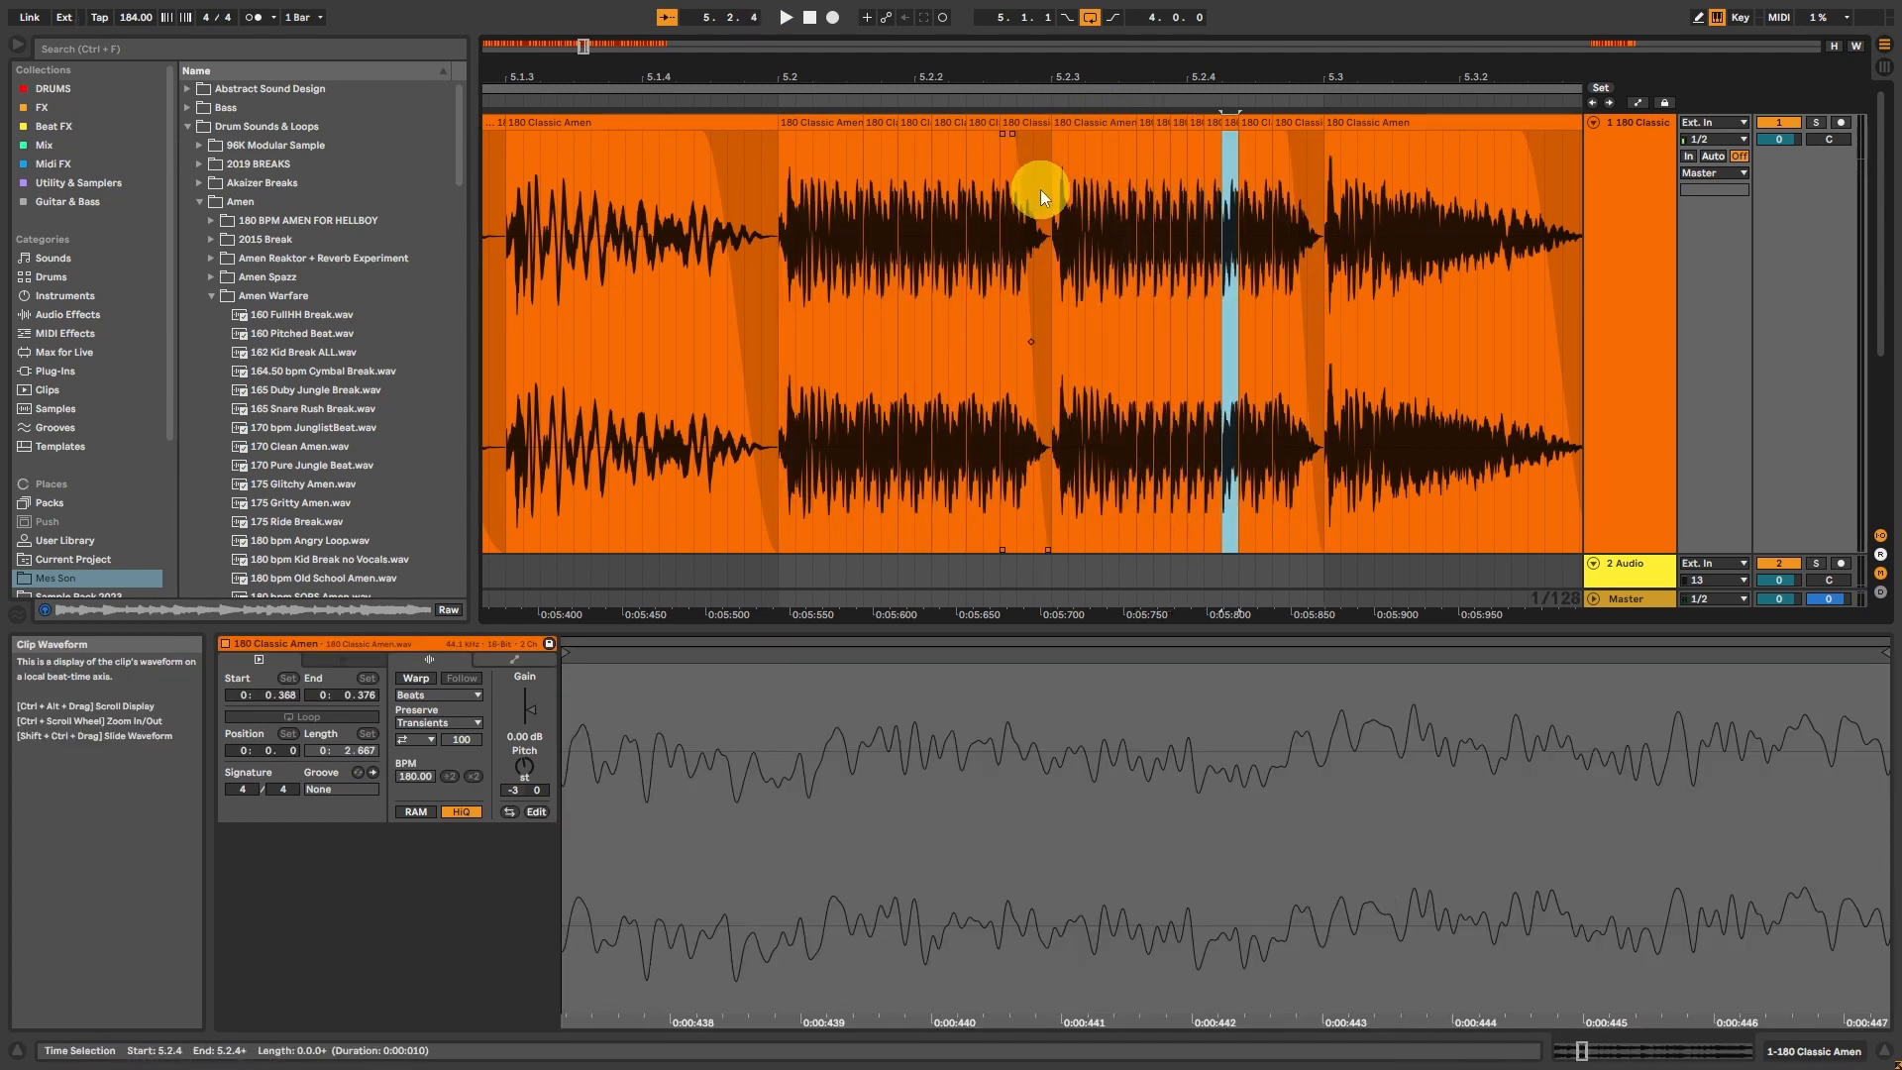
pyautogui.hotkey('ctrl', 'd')
pyautogui.hotkey('ctrl', 'd')
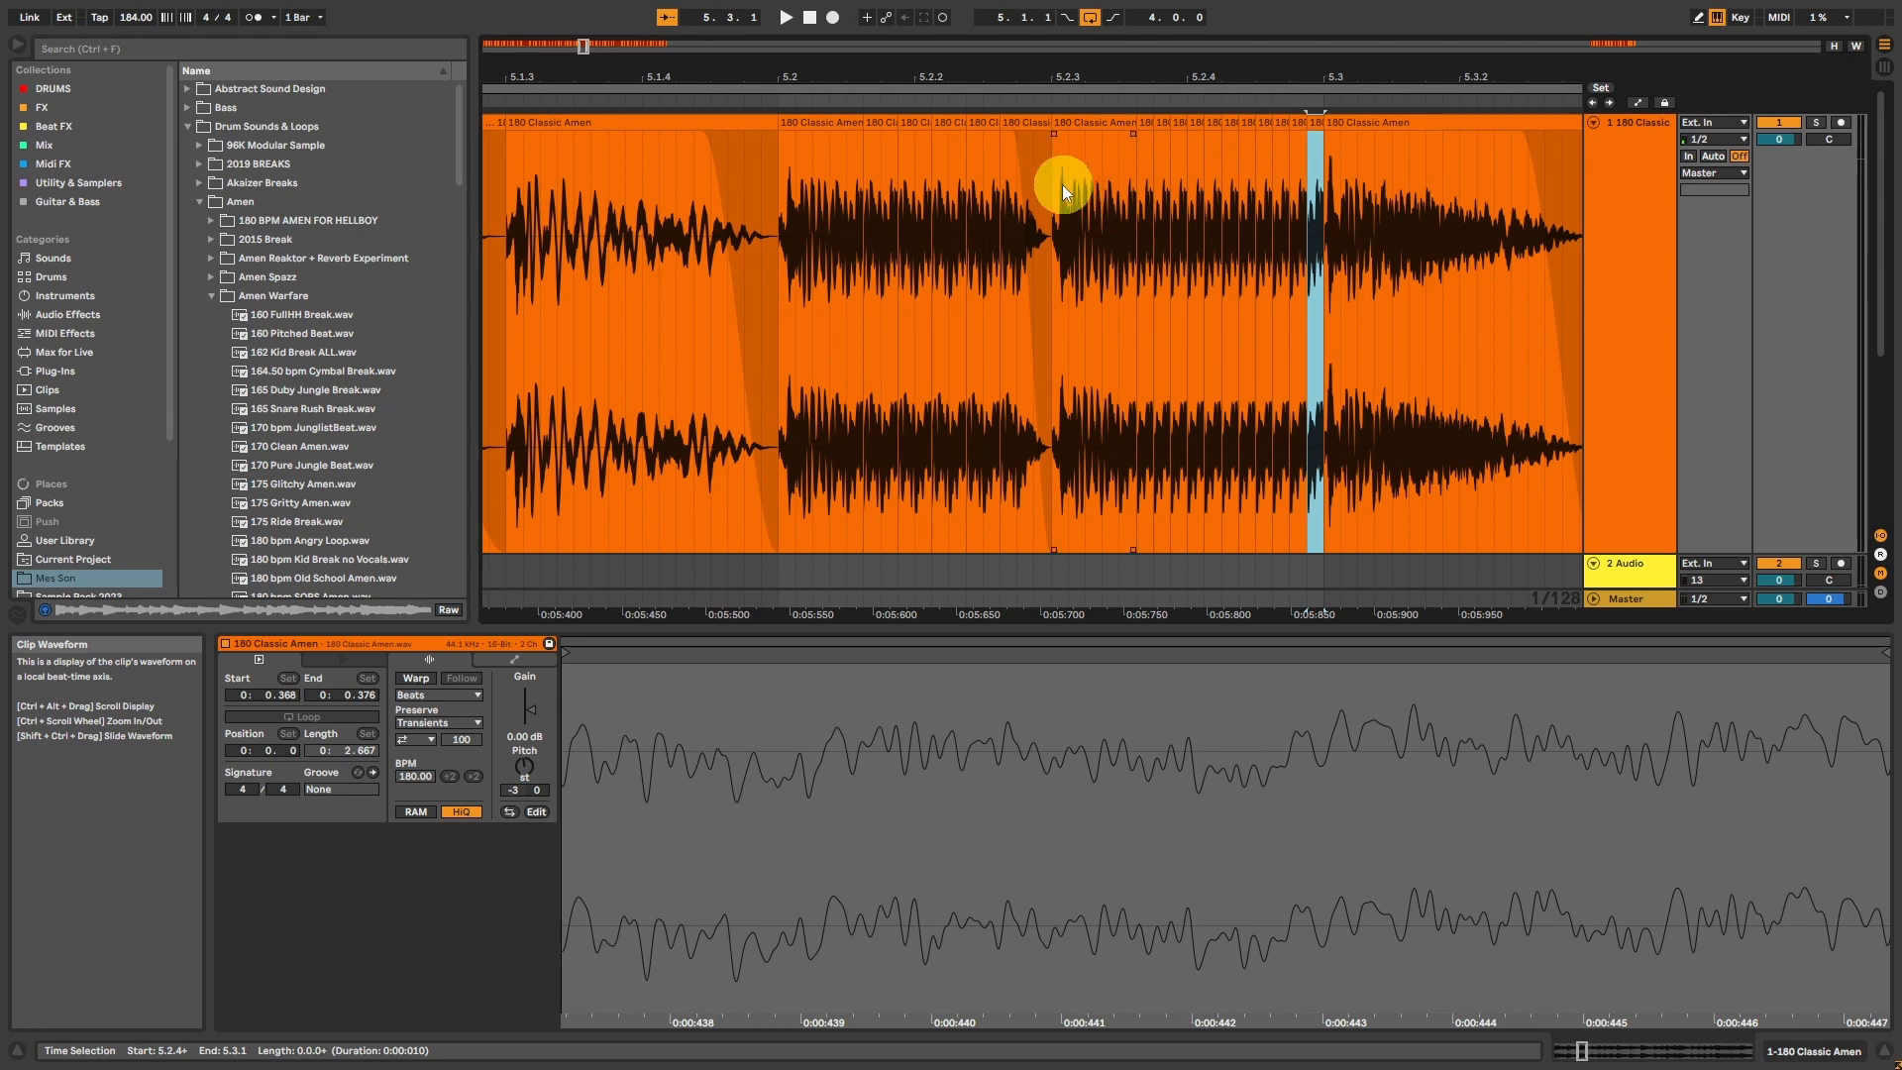
# Step: Consolidate the slices from 5.2.3 to 5.3.1 into one clip and give it a long fade-out
pyautogui.moveTo(1056, 188); pyautogui.dragTo(1321, 188)
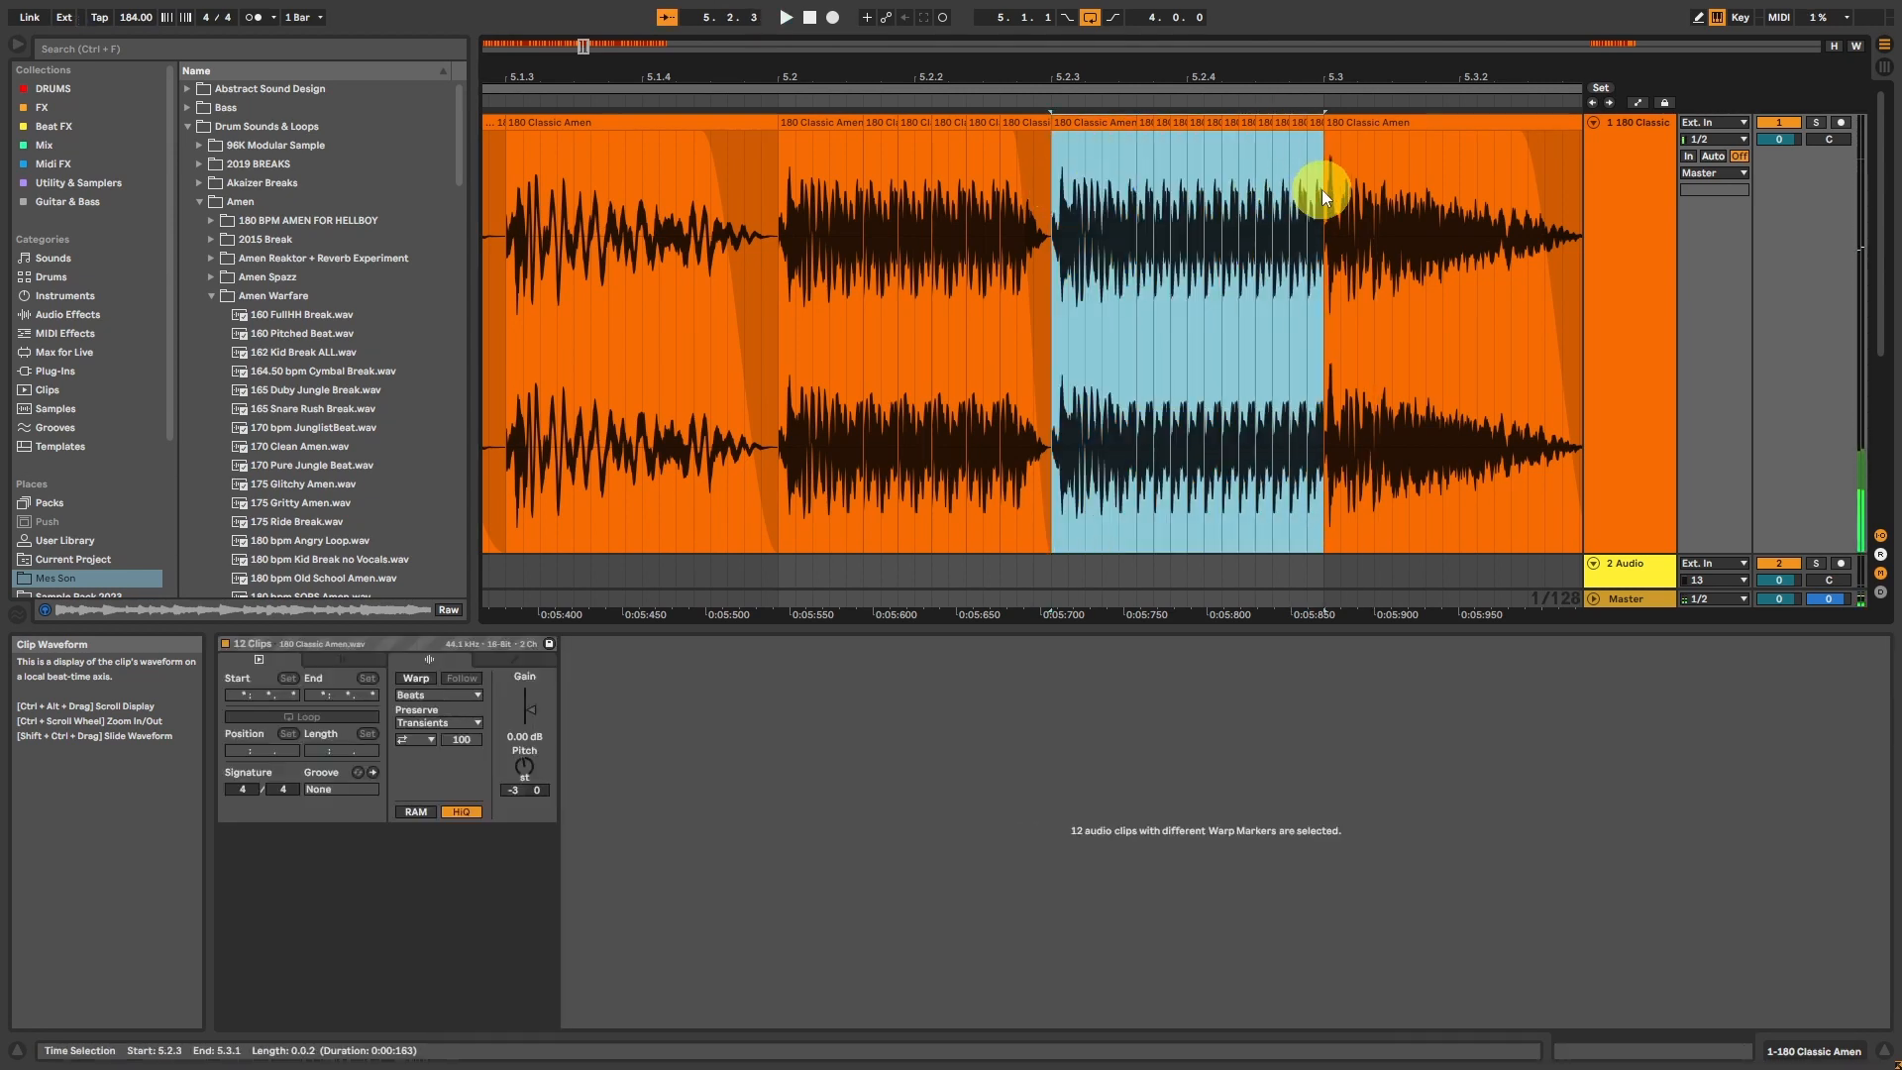
pyautogui.hotkey('ctrl', 'j')
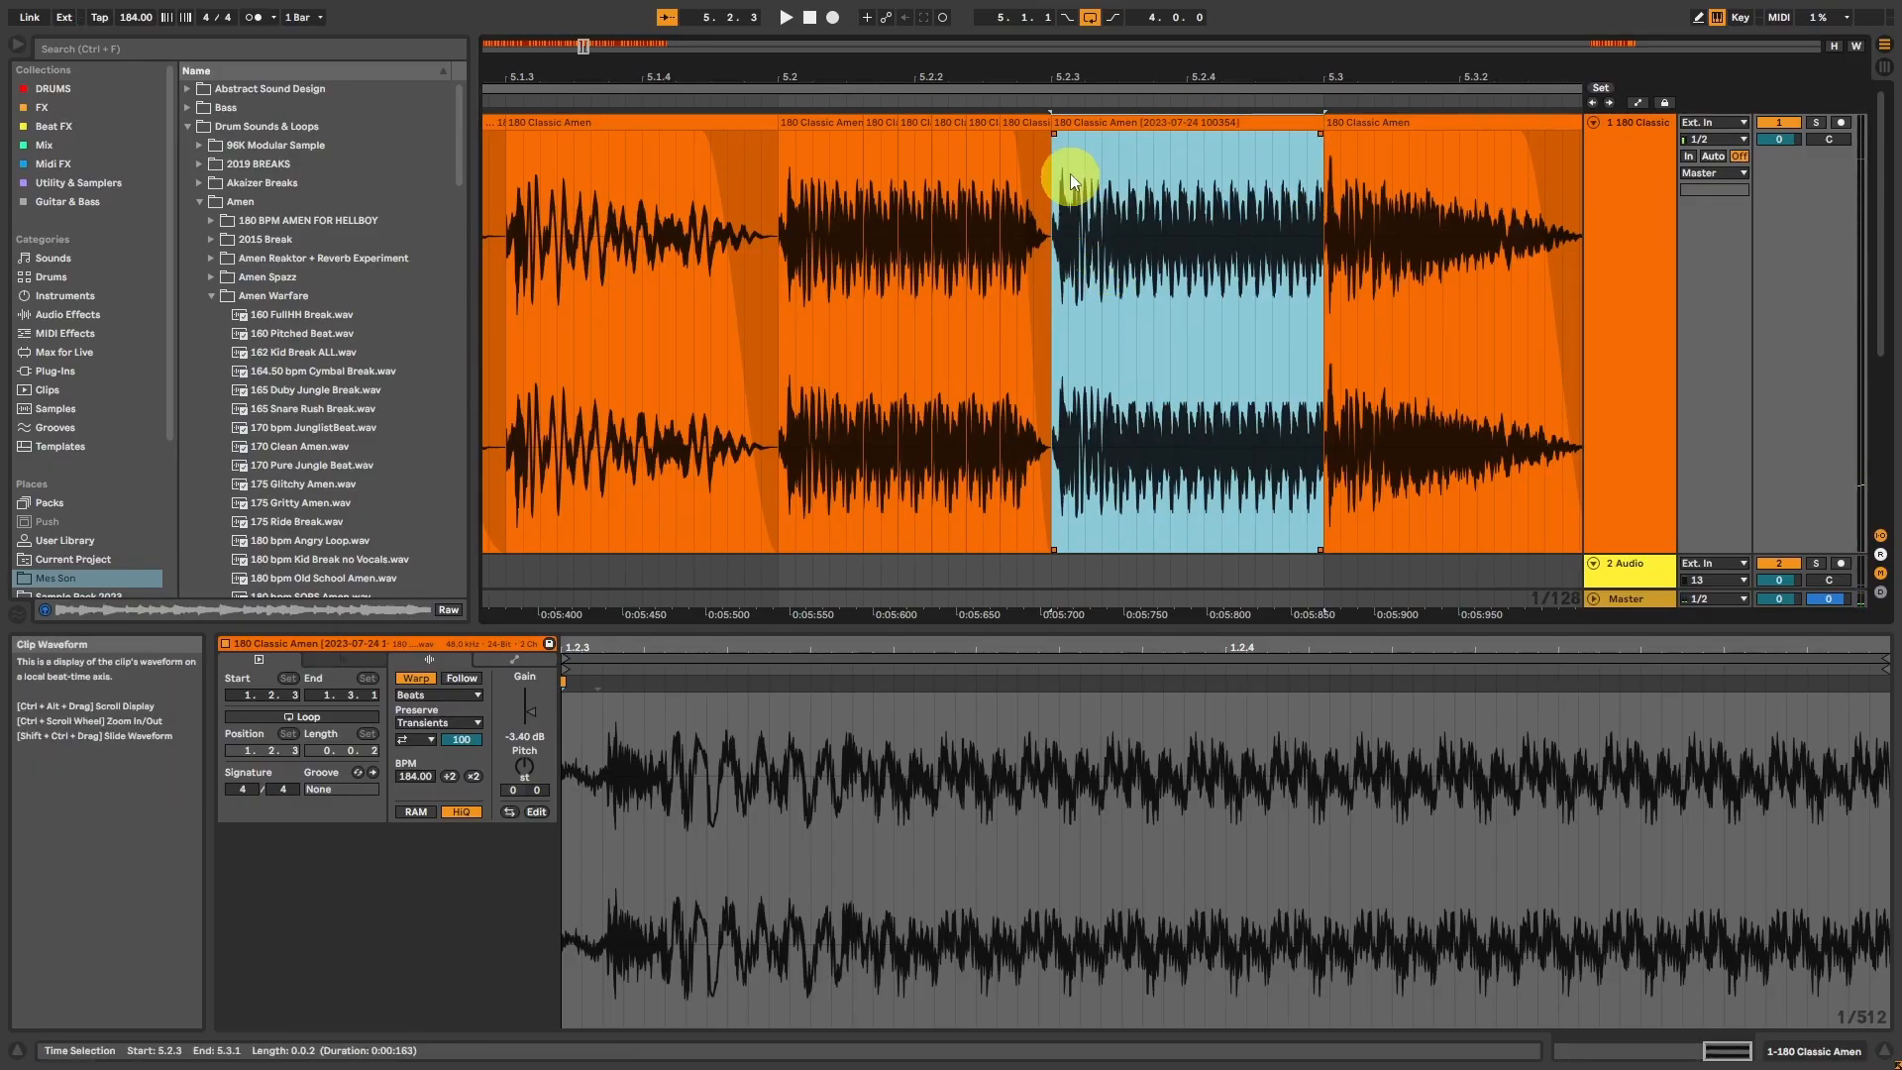
pyautogui.moveTo(1320, 134); pyautogui.dragTo(1116, 145)
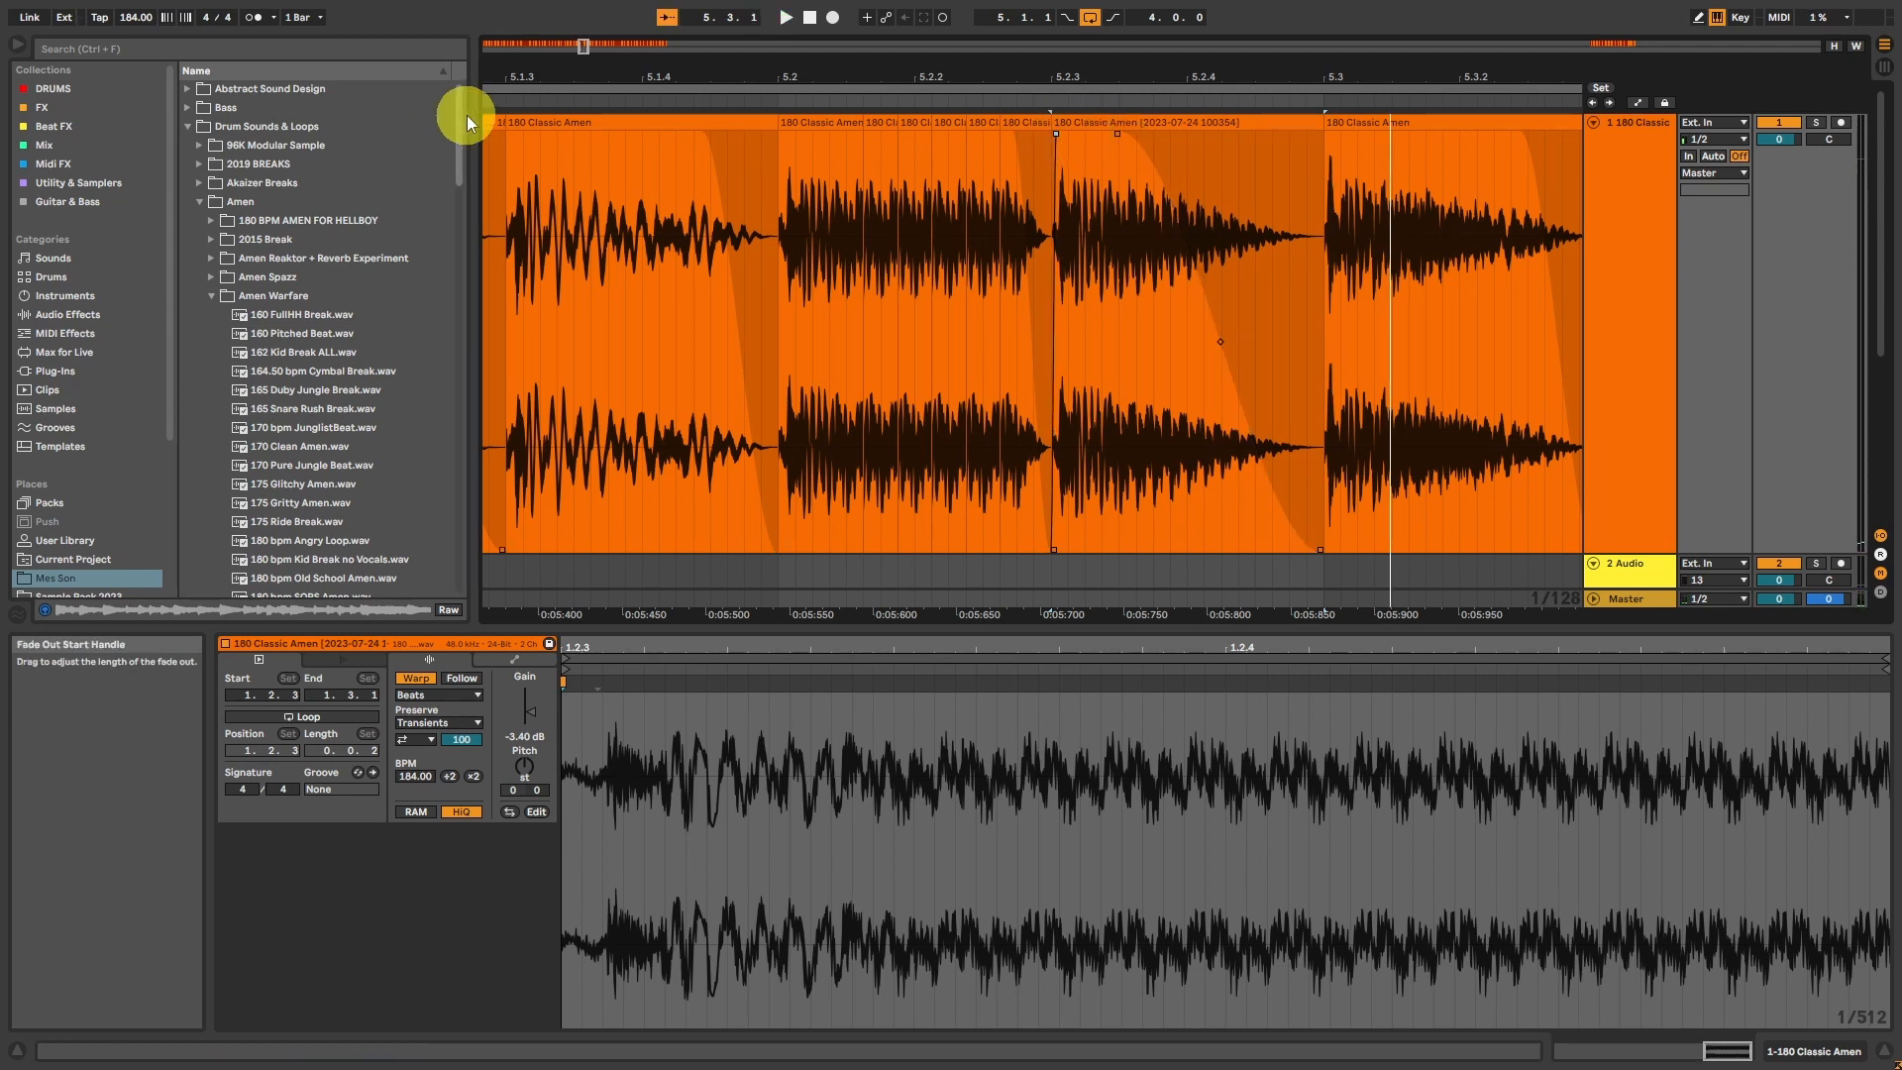
pyautogui.click(509, 135)
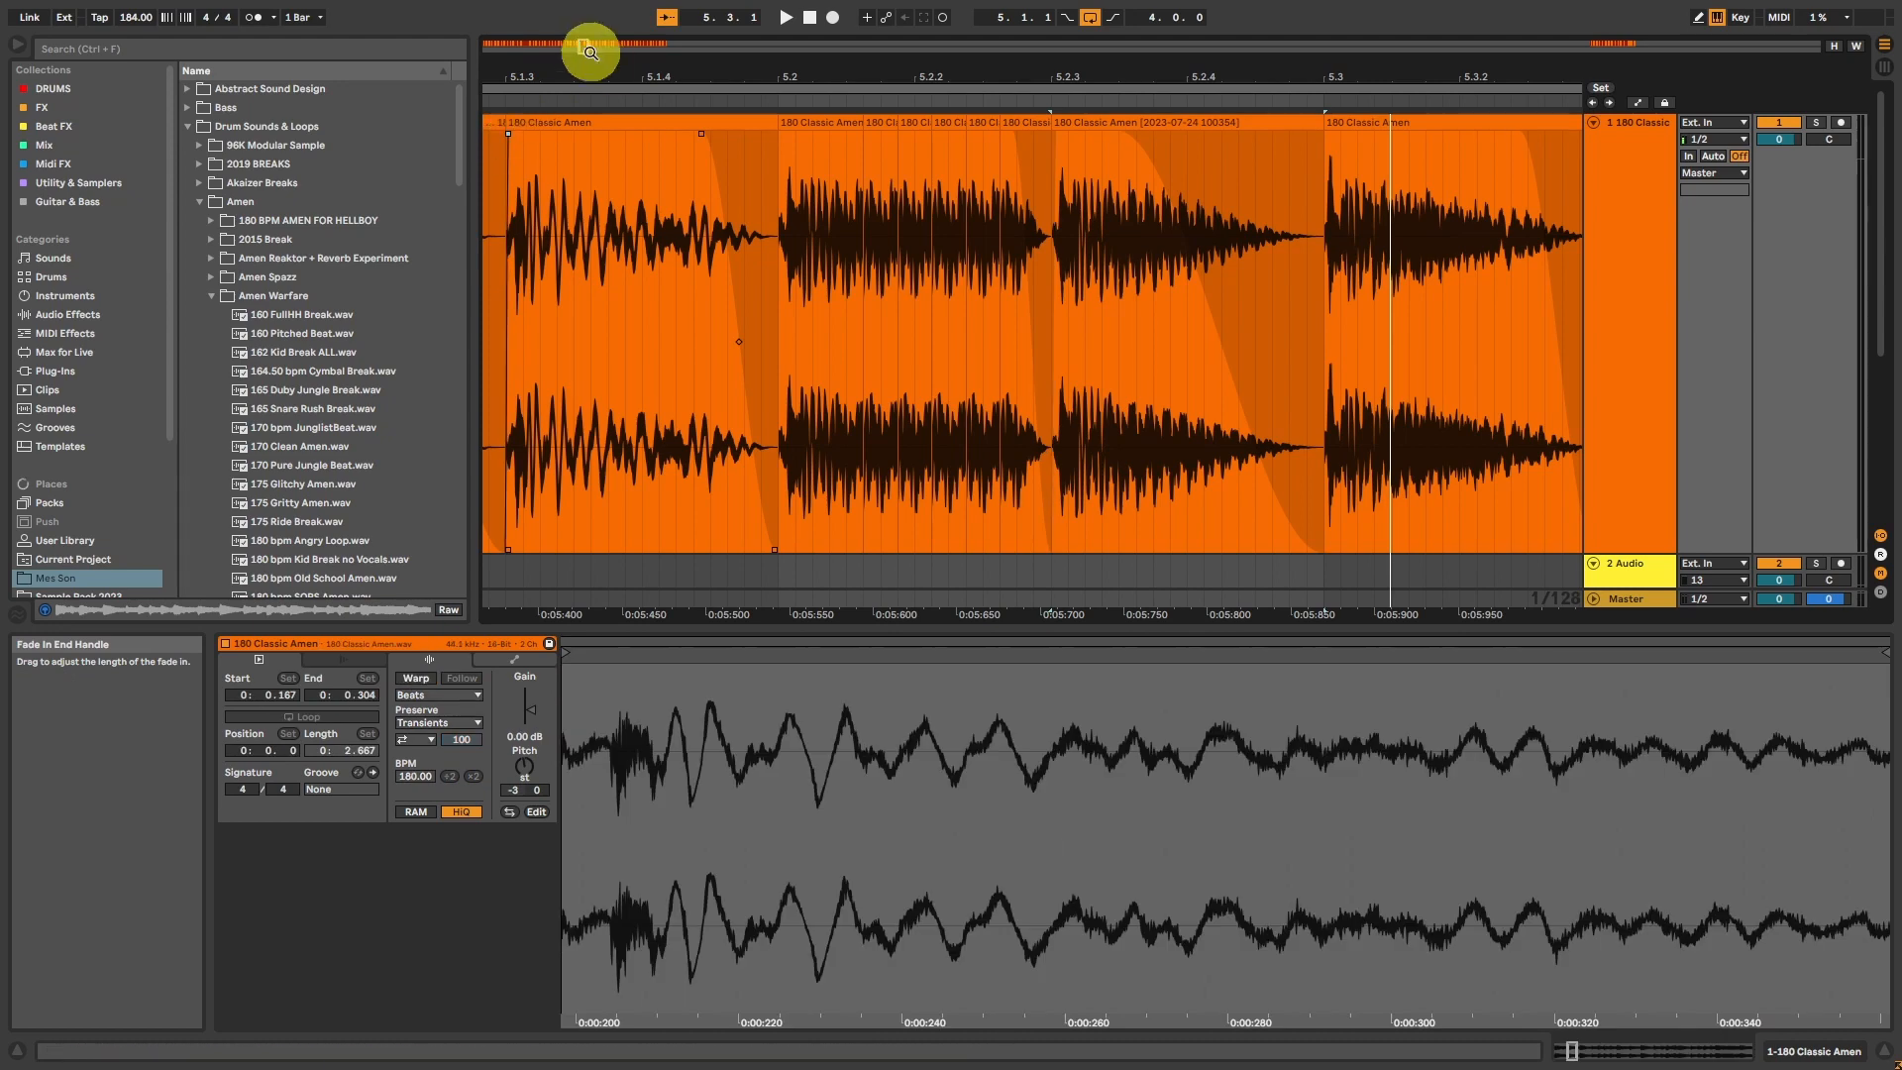
# Step: Copy the consolidated hit to 5.3.1 with Warp off, lower its pitch, and duplicate it to 5.3.3 at -2 semitones
pyautogui.moveTo(585, 48); pyautogui.dragTo(583, 46)
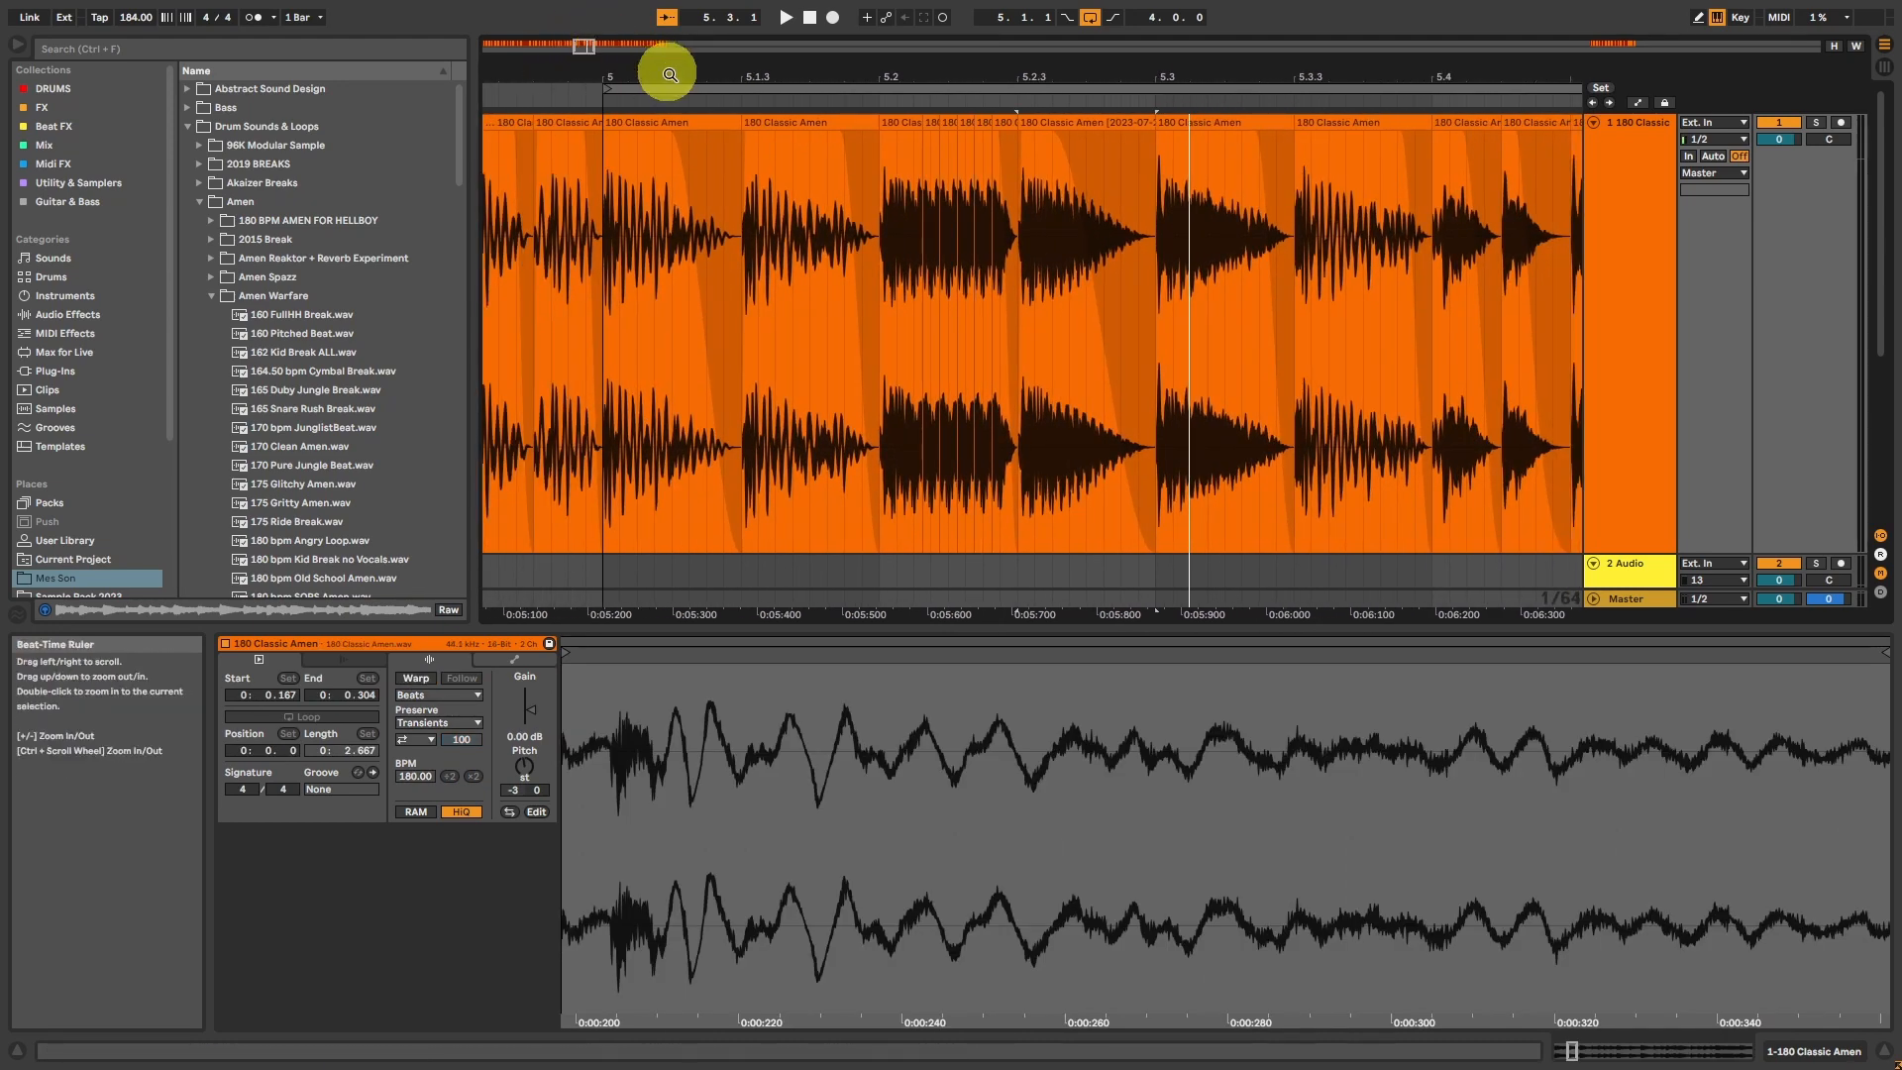
pyautogui.click(651, 123)
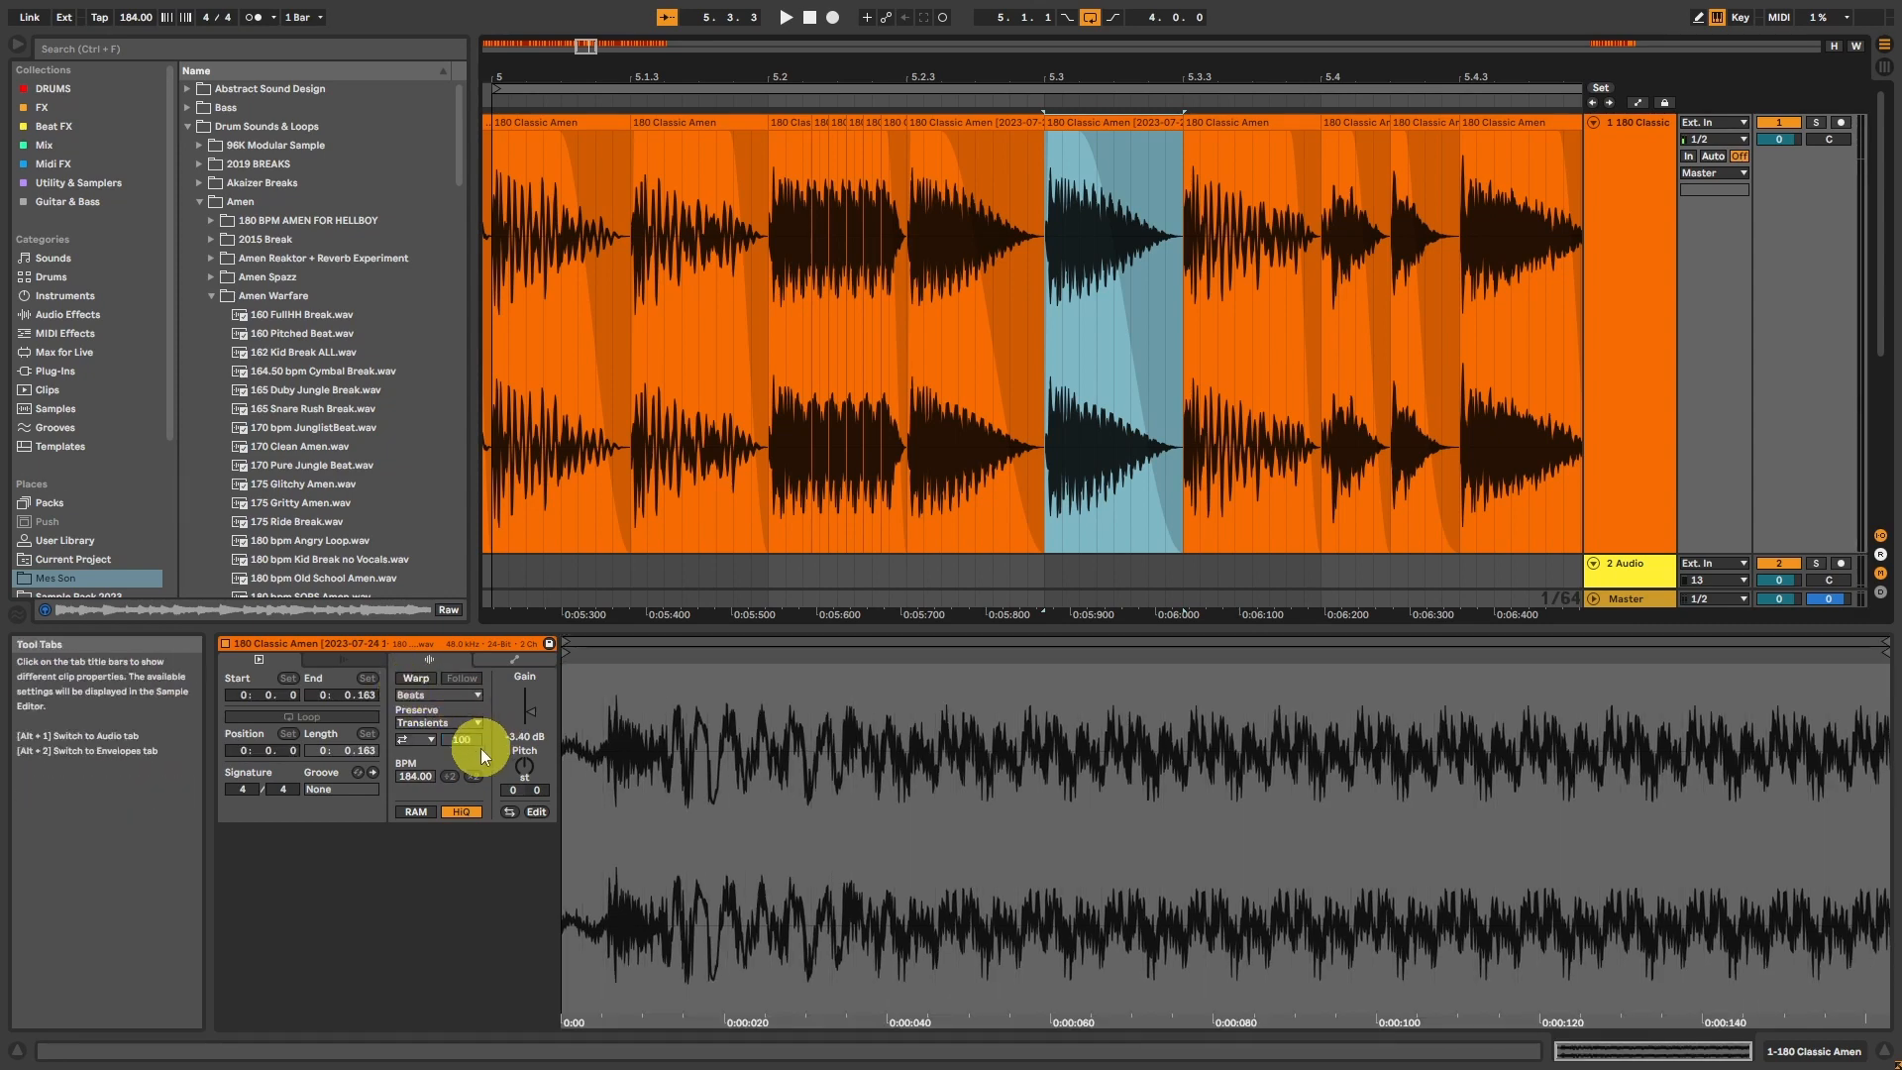
pyautogui.moveTo(517, 760); pyautogui.dragTo(525, 776)
pyautogui.click(1081, 122)
pyautogui.hotkey('ctrl', 'd')
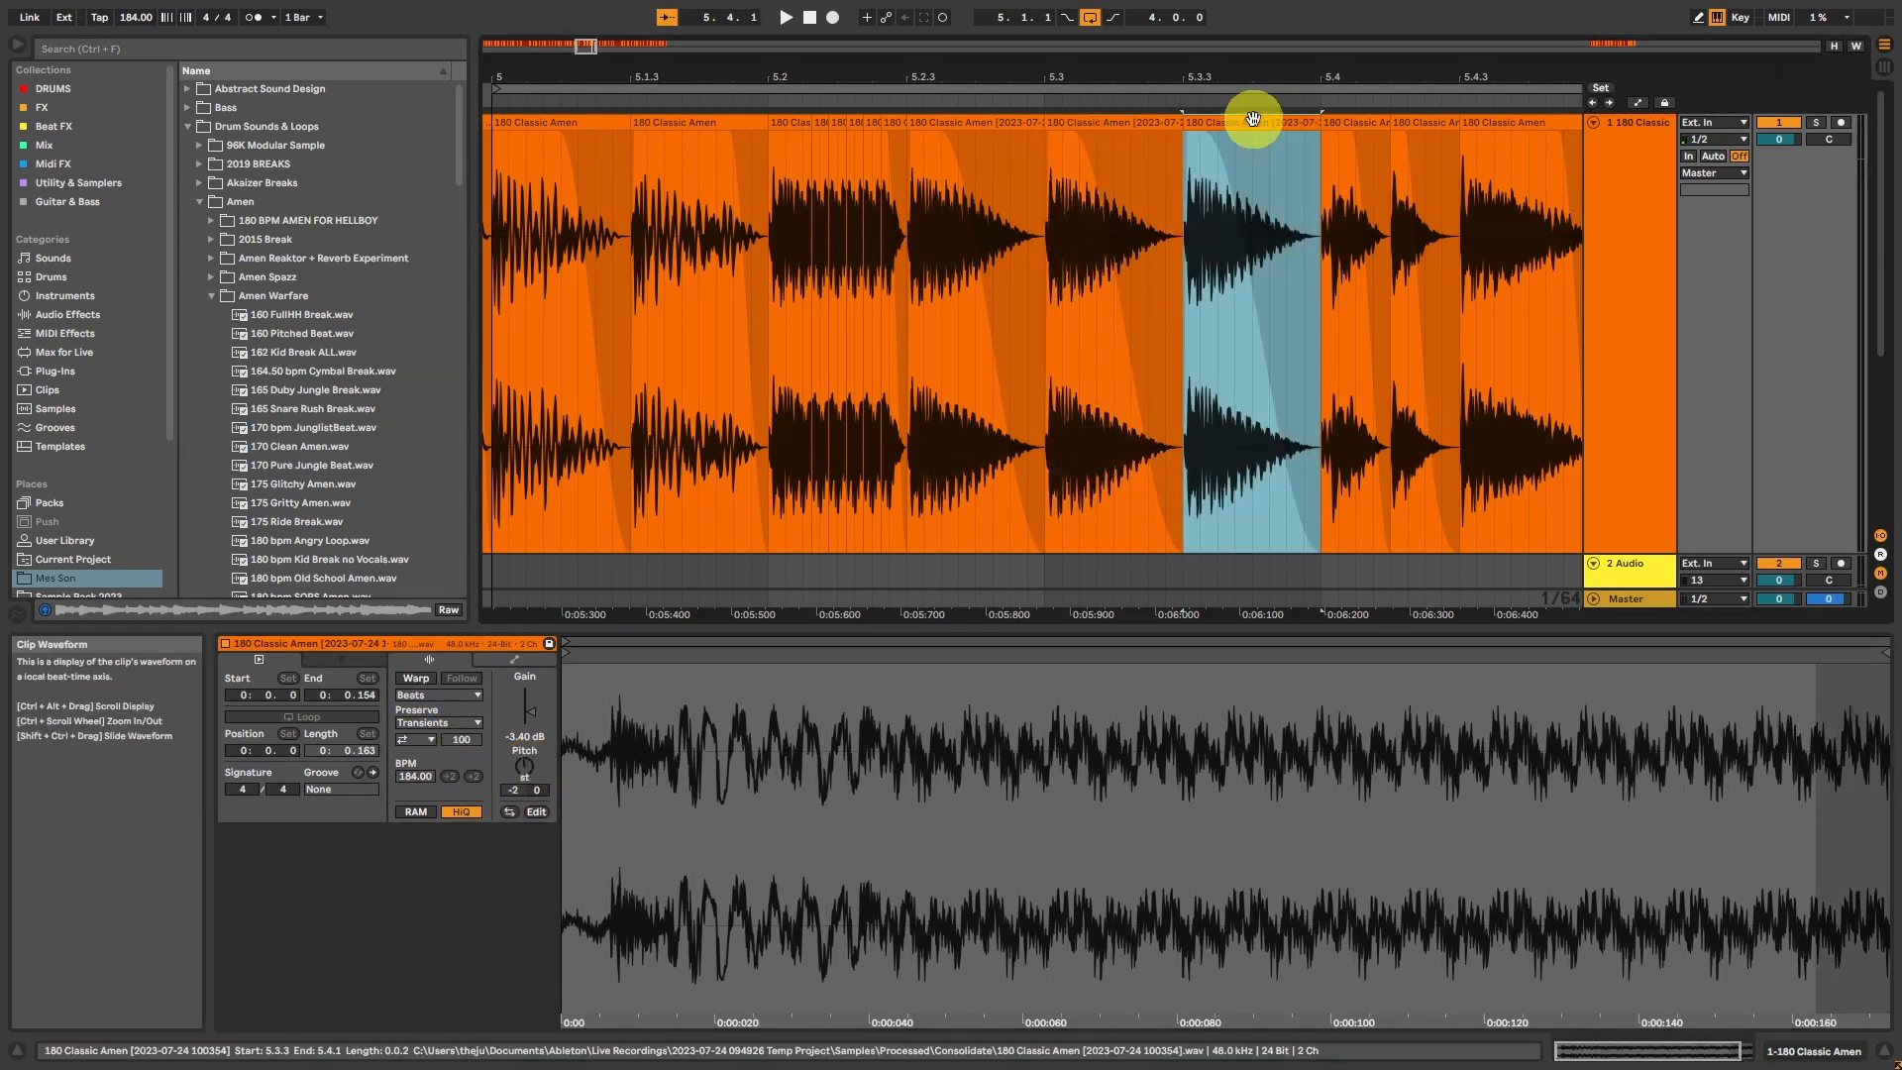
# Step: Duplicate the pitched hit to 5.4.1, repeat its first 41 ms once, and set the repeat's pitch to -1 semitone
pyautogui.hotkey('ctrl', 'd')
pyautogui.moveTo(1324, 229); pyautogui.dragTo(1359, 235)
pyautogui.hotkey('ctrl', 'd')
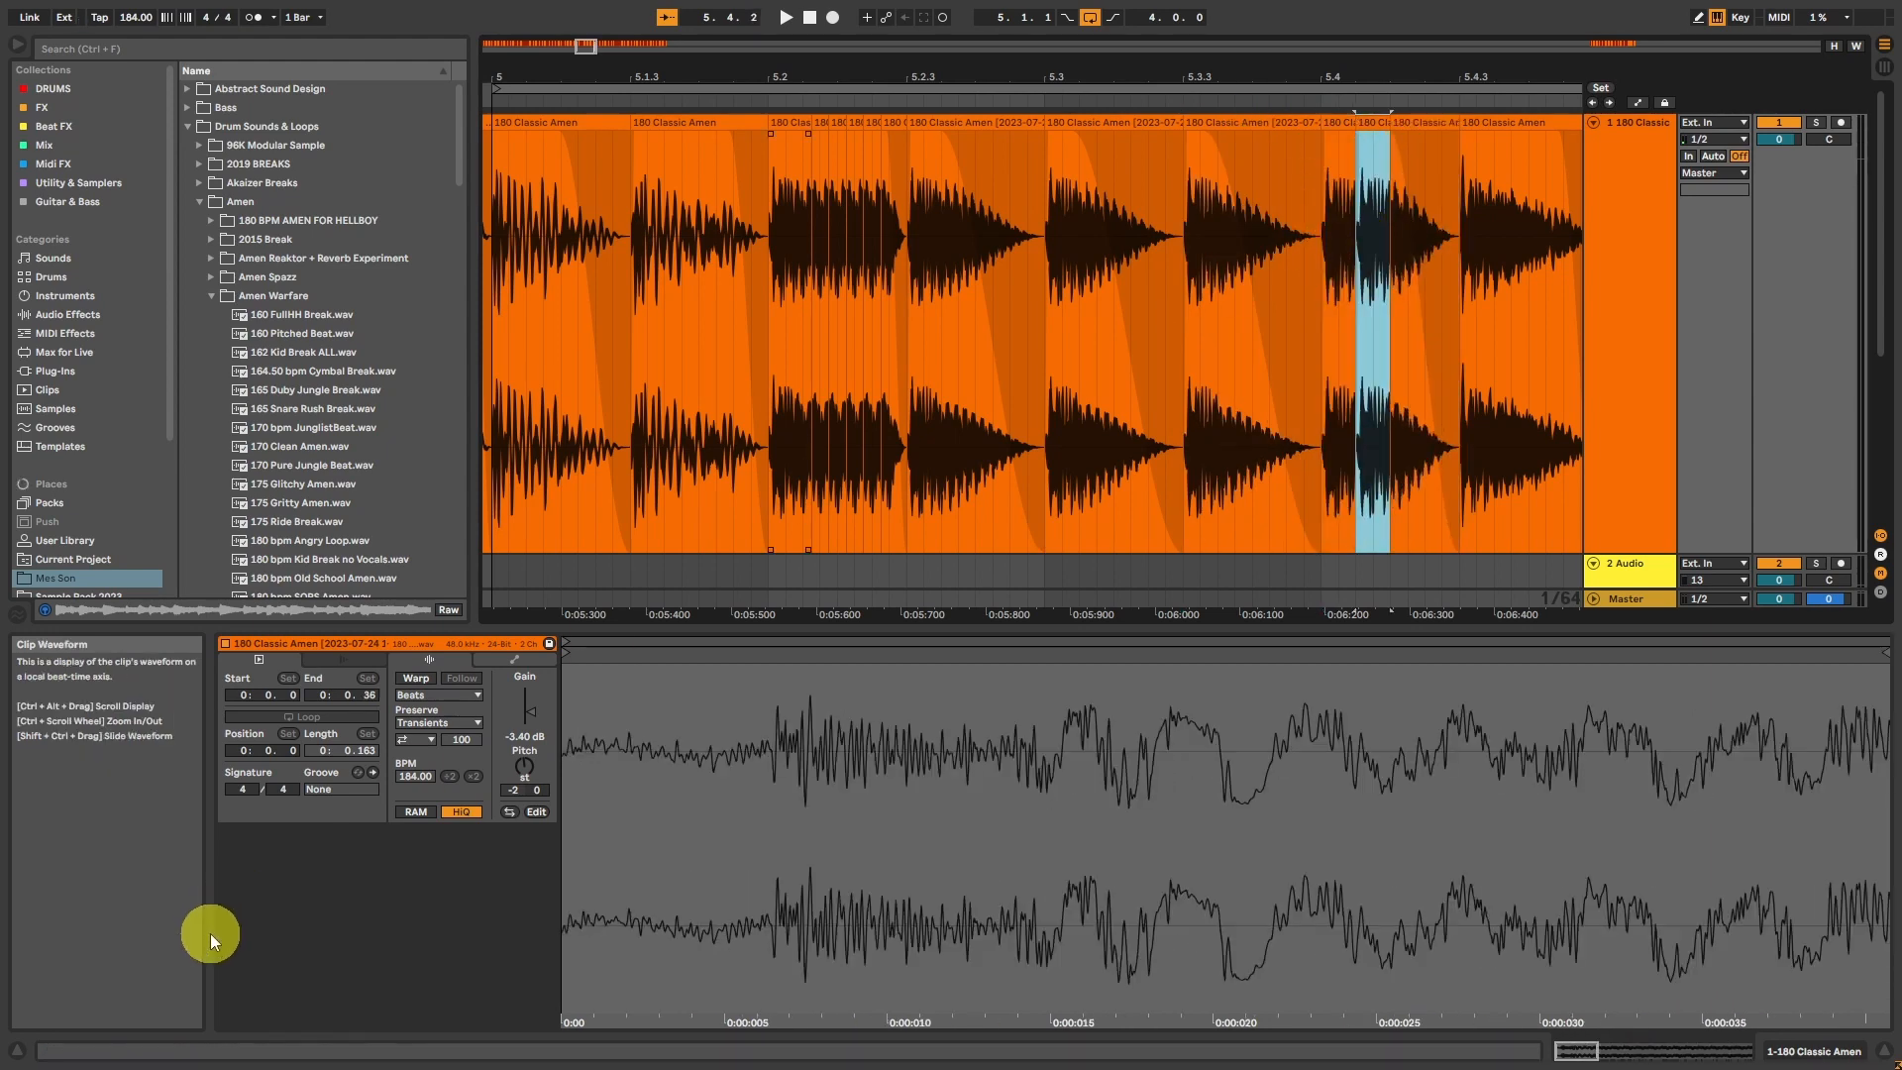
pyautogui.moveTo(522, 764); pyautogui.dragTo(522, 759)
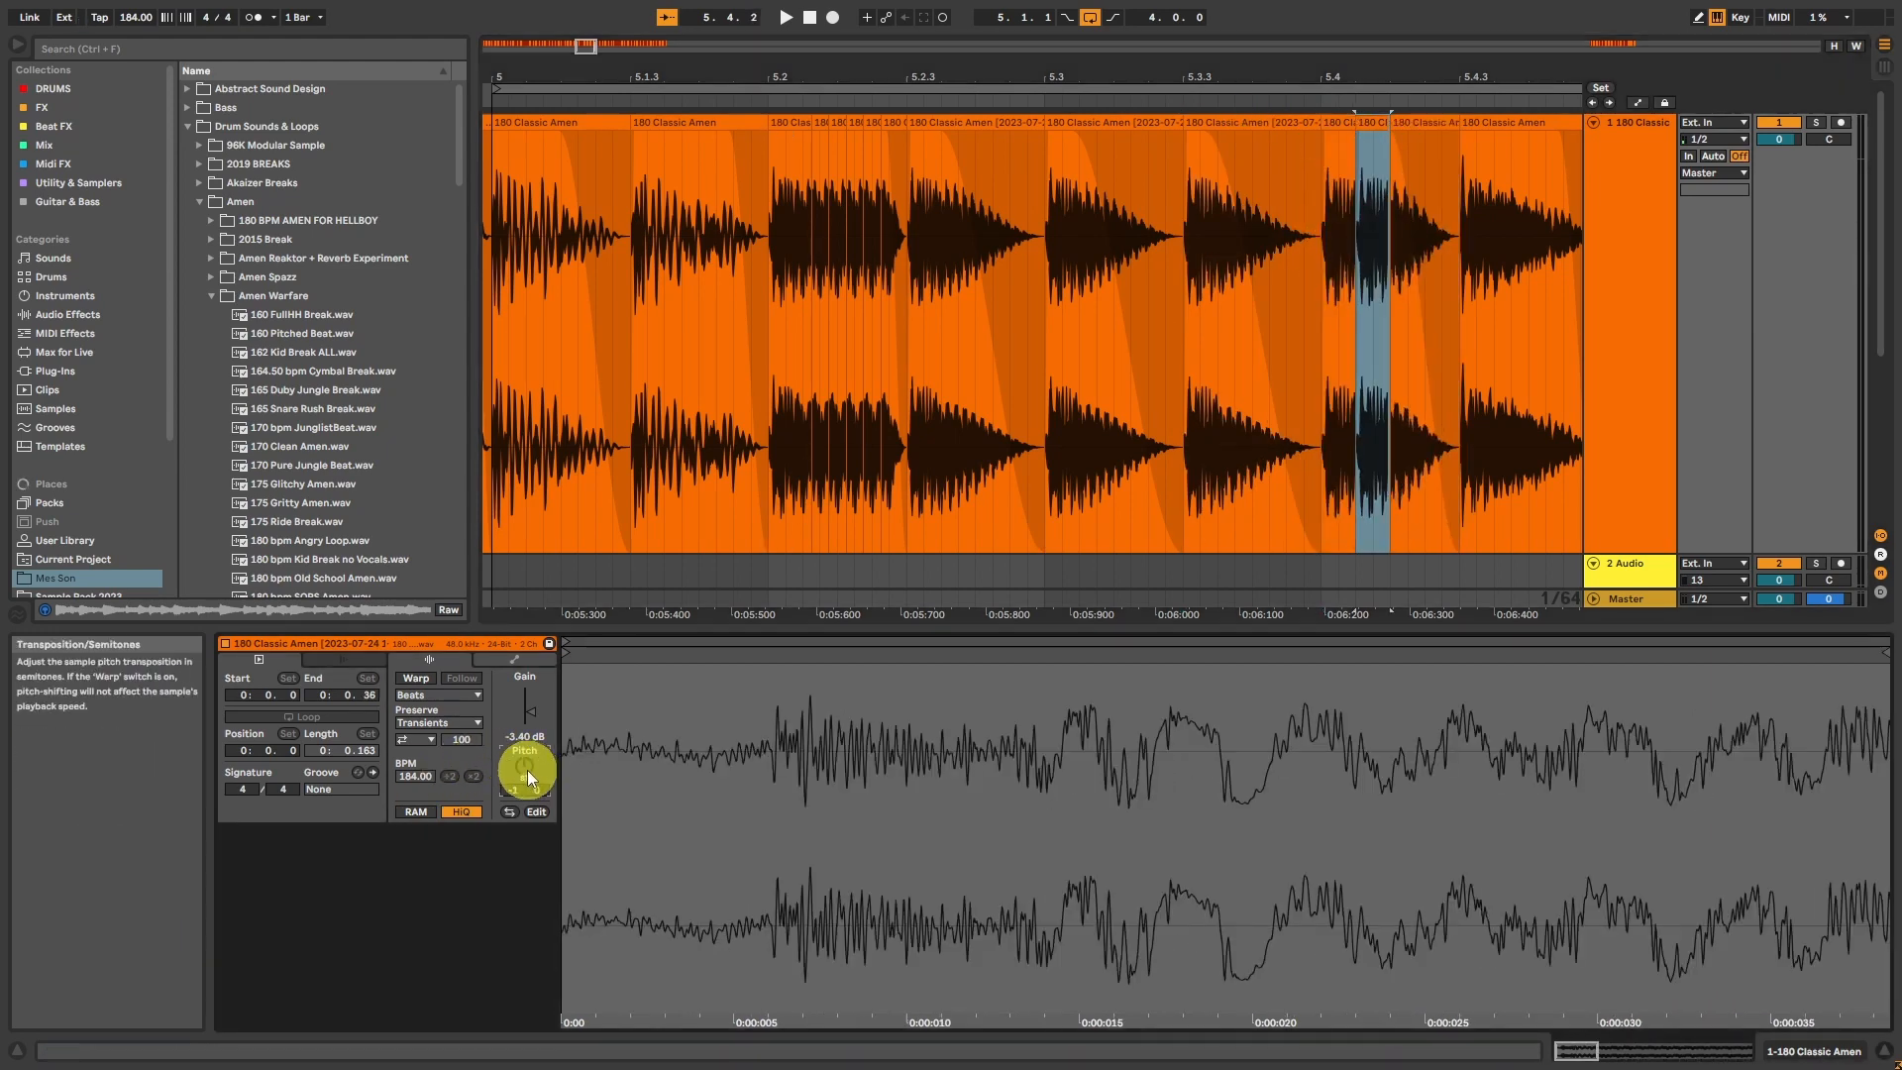
# Step: Duplicate the short pitched hit twice up to 5.4.3, setting the first copy to 0 semitones and the second to +1
pyautogui.click(1377, 123)
pyautogui.hotkey('ctrl', 'd')
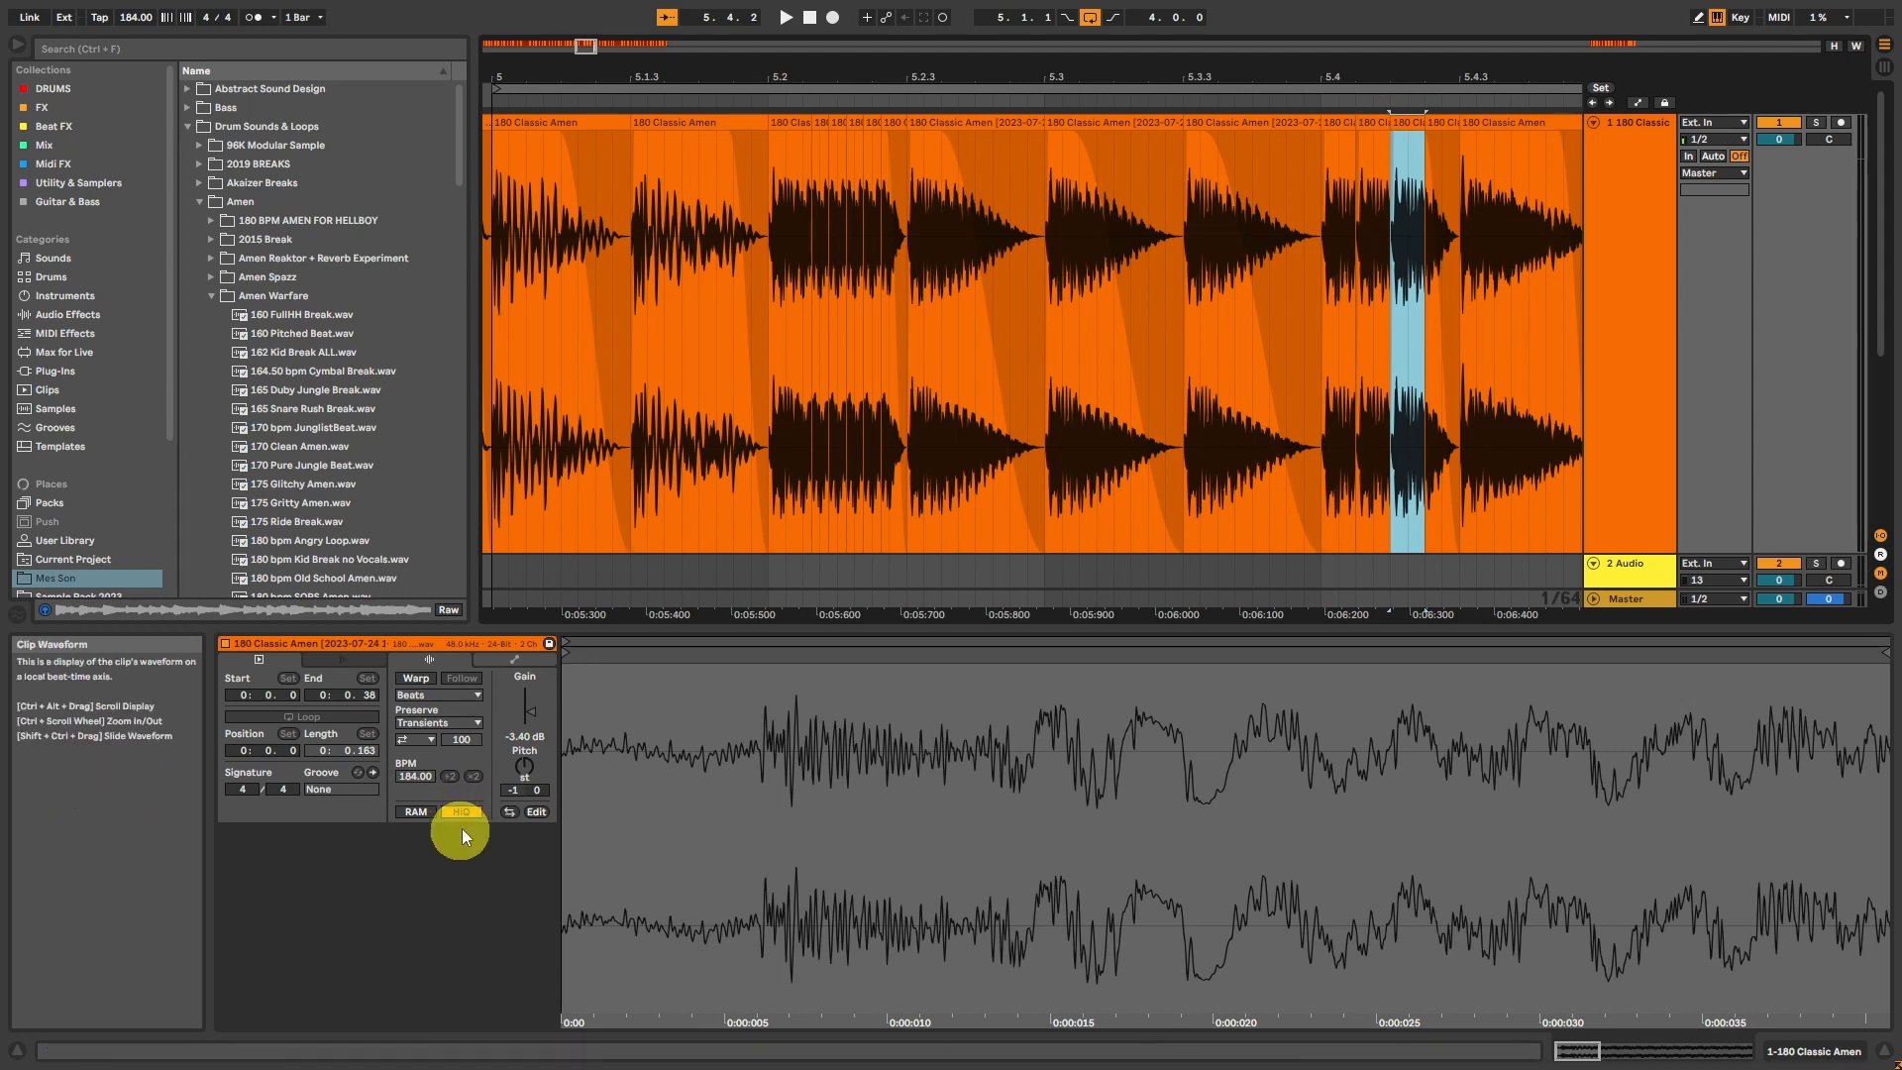
pyautogui.moveTo(522, 768); pyautogui.dragTo(509, 756)
pyautogui.click(1397, 115)
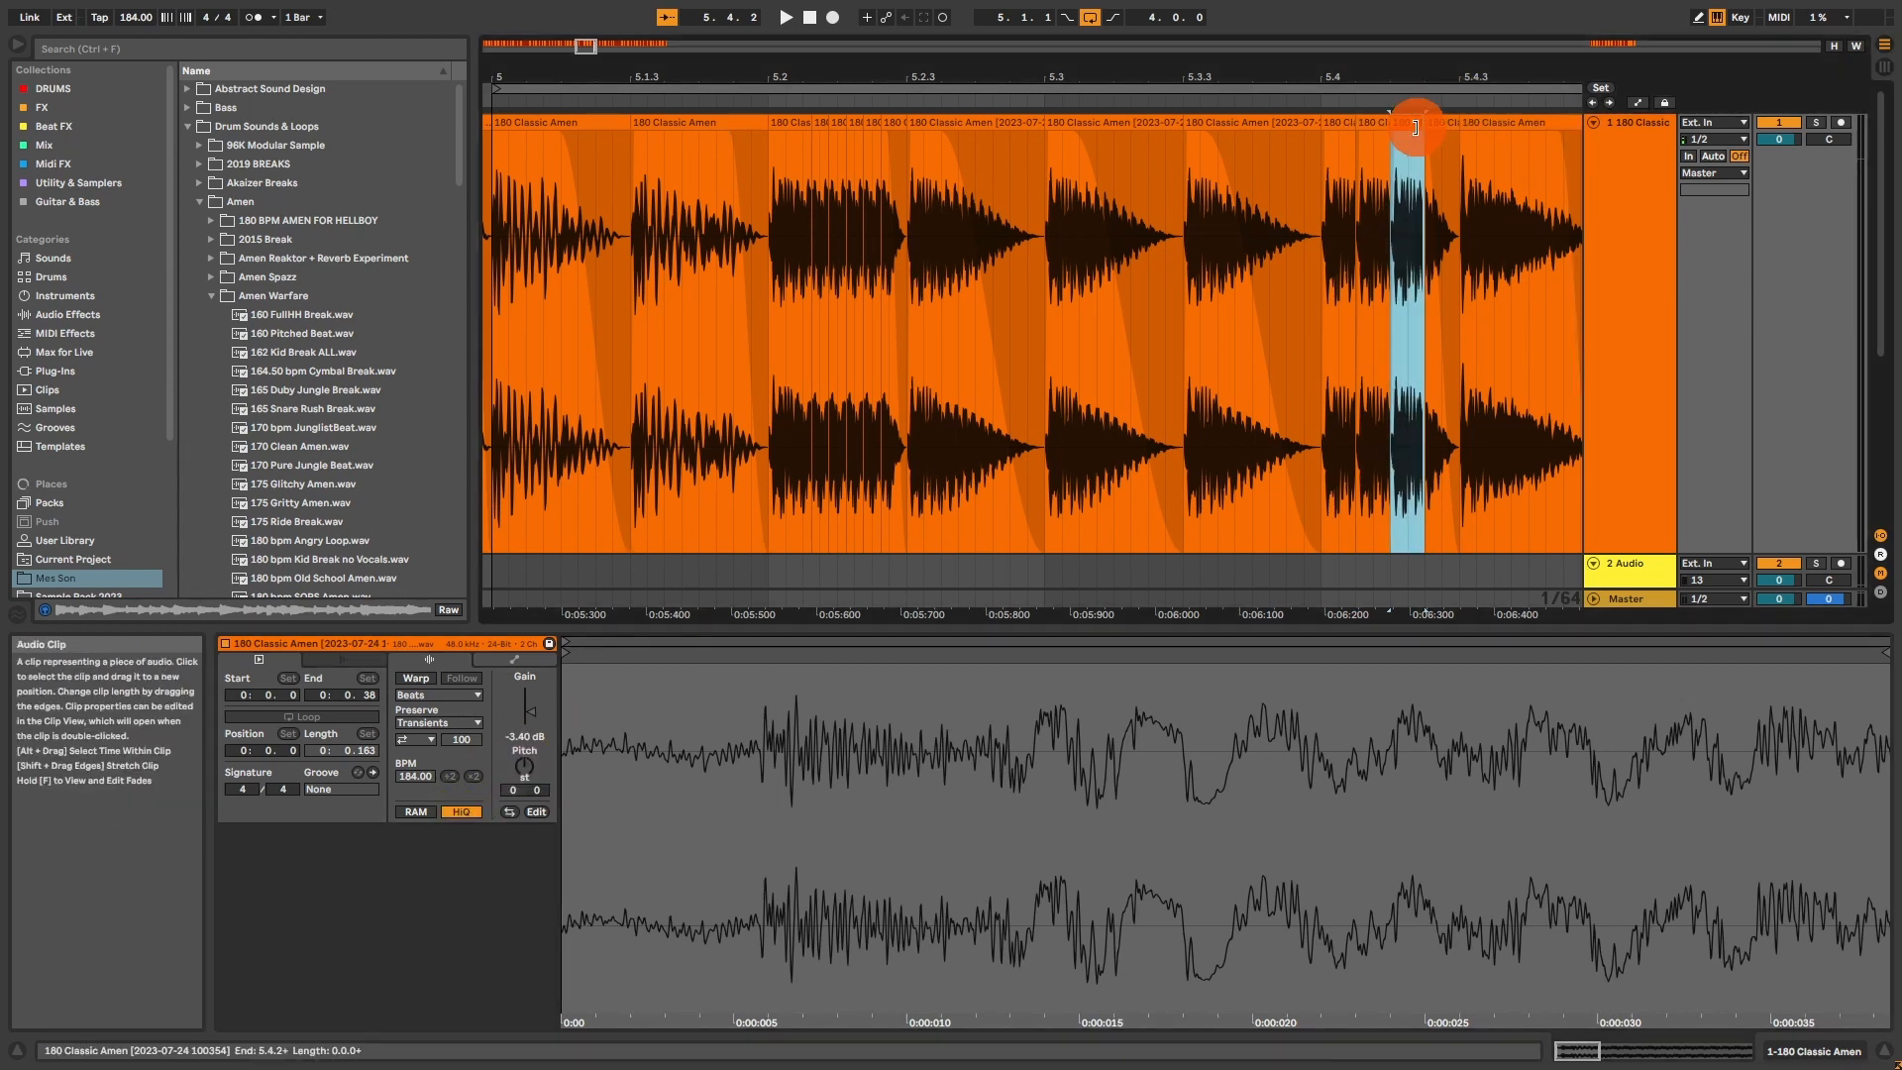
pyautogui.hotkey('ctrl', 'd')
pyautogui.click(526, 765)
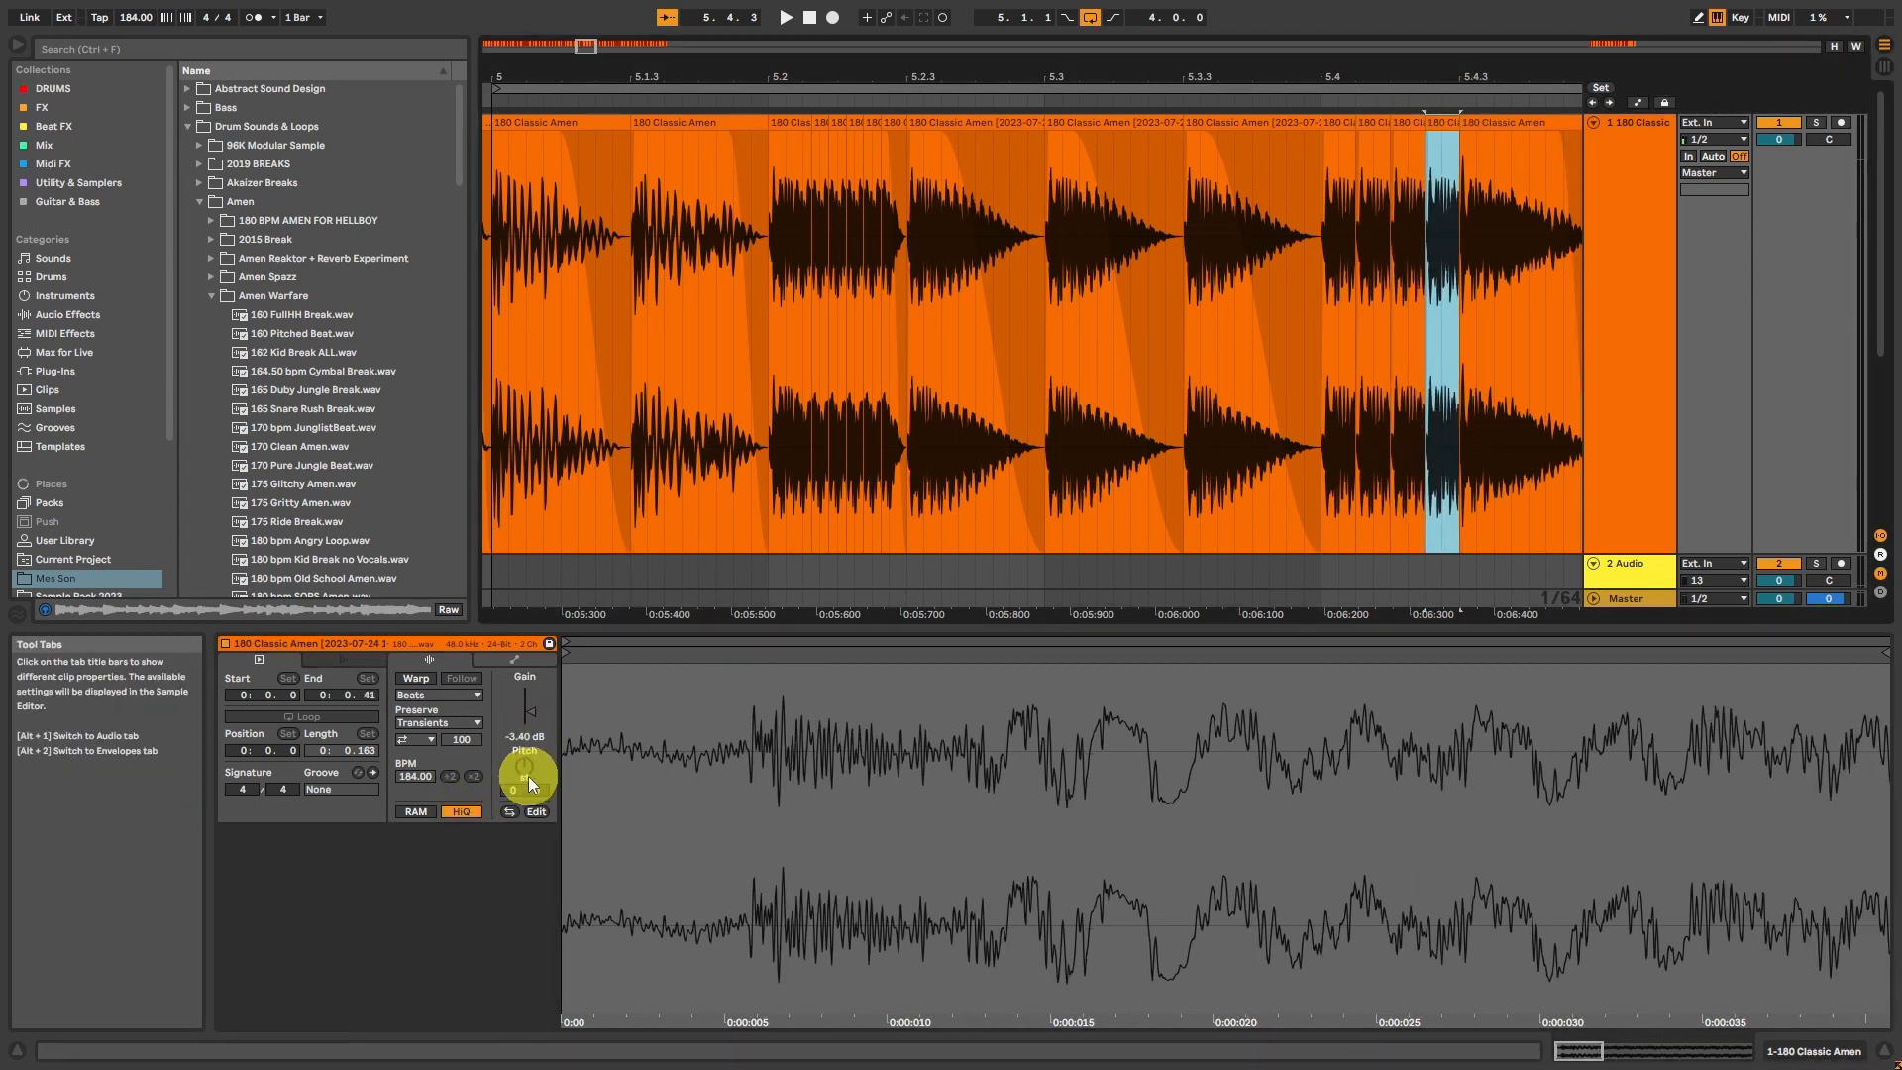
pyautogui.moveTo(525, 766); pyautogui.dragTo(526, 759)
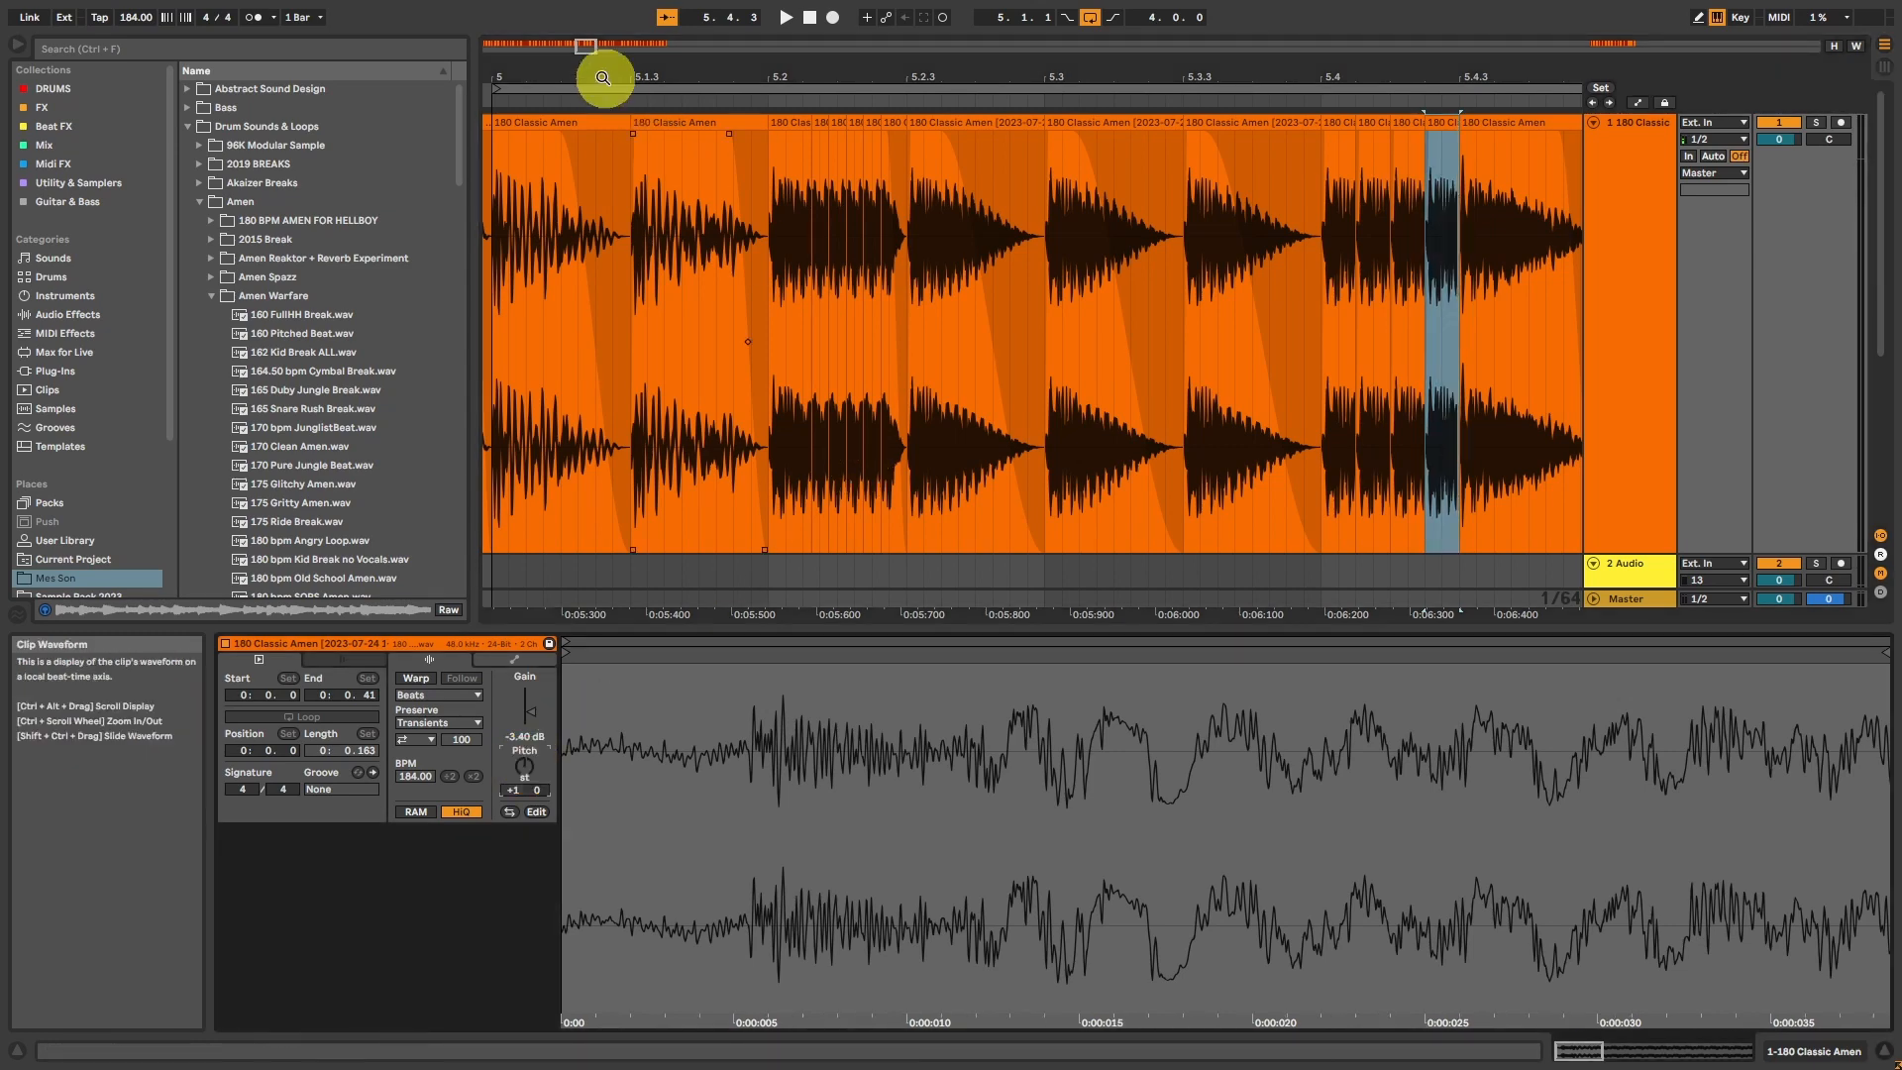
# Step: Add fade-outs to the four short repeated hits between 5.4.1 and 5.4.3
pyautogui.moveTo(588, 46); pyautogui.dragTo(598, 52)
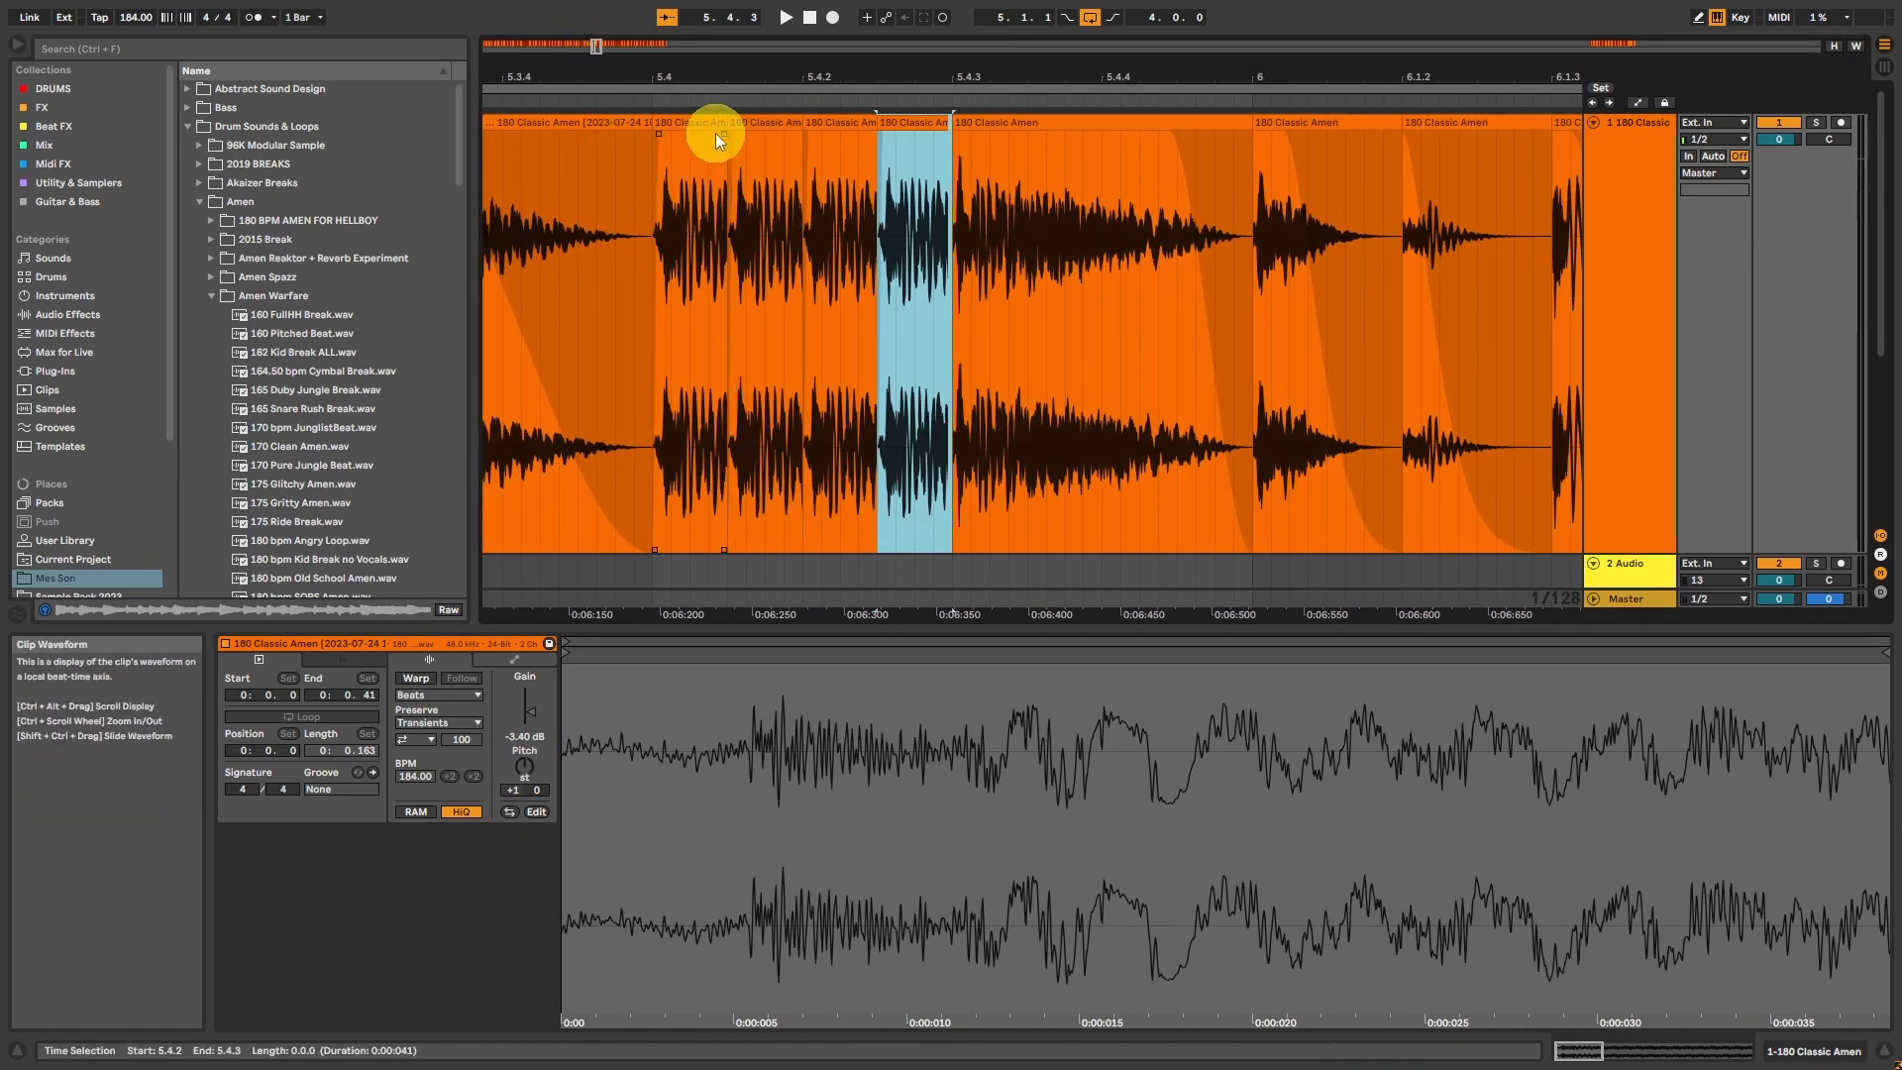
pyautogui.click(715, 133)
pyautogui.moveTo(794, 134); pyautogui.dragTo(846, 138)
pyautogui.click(934, 139)
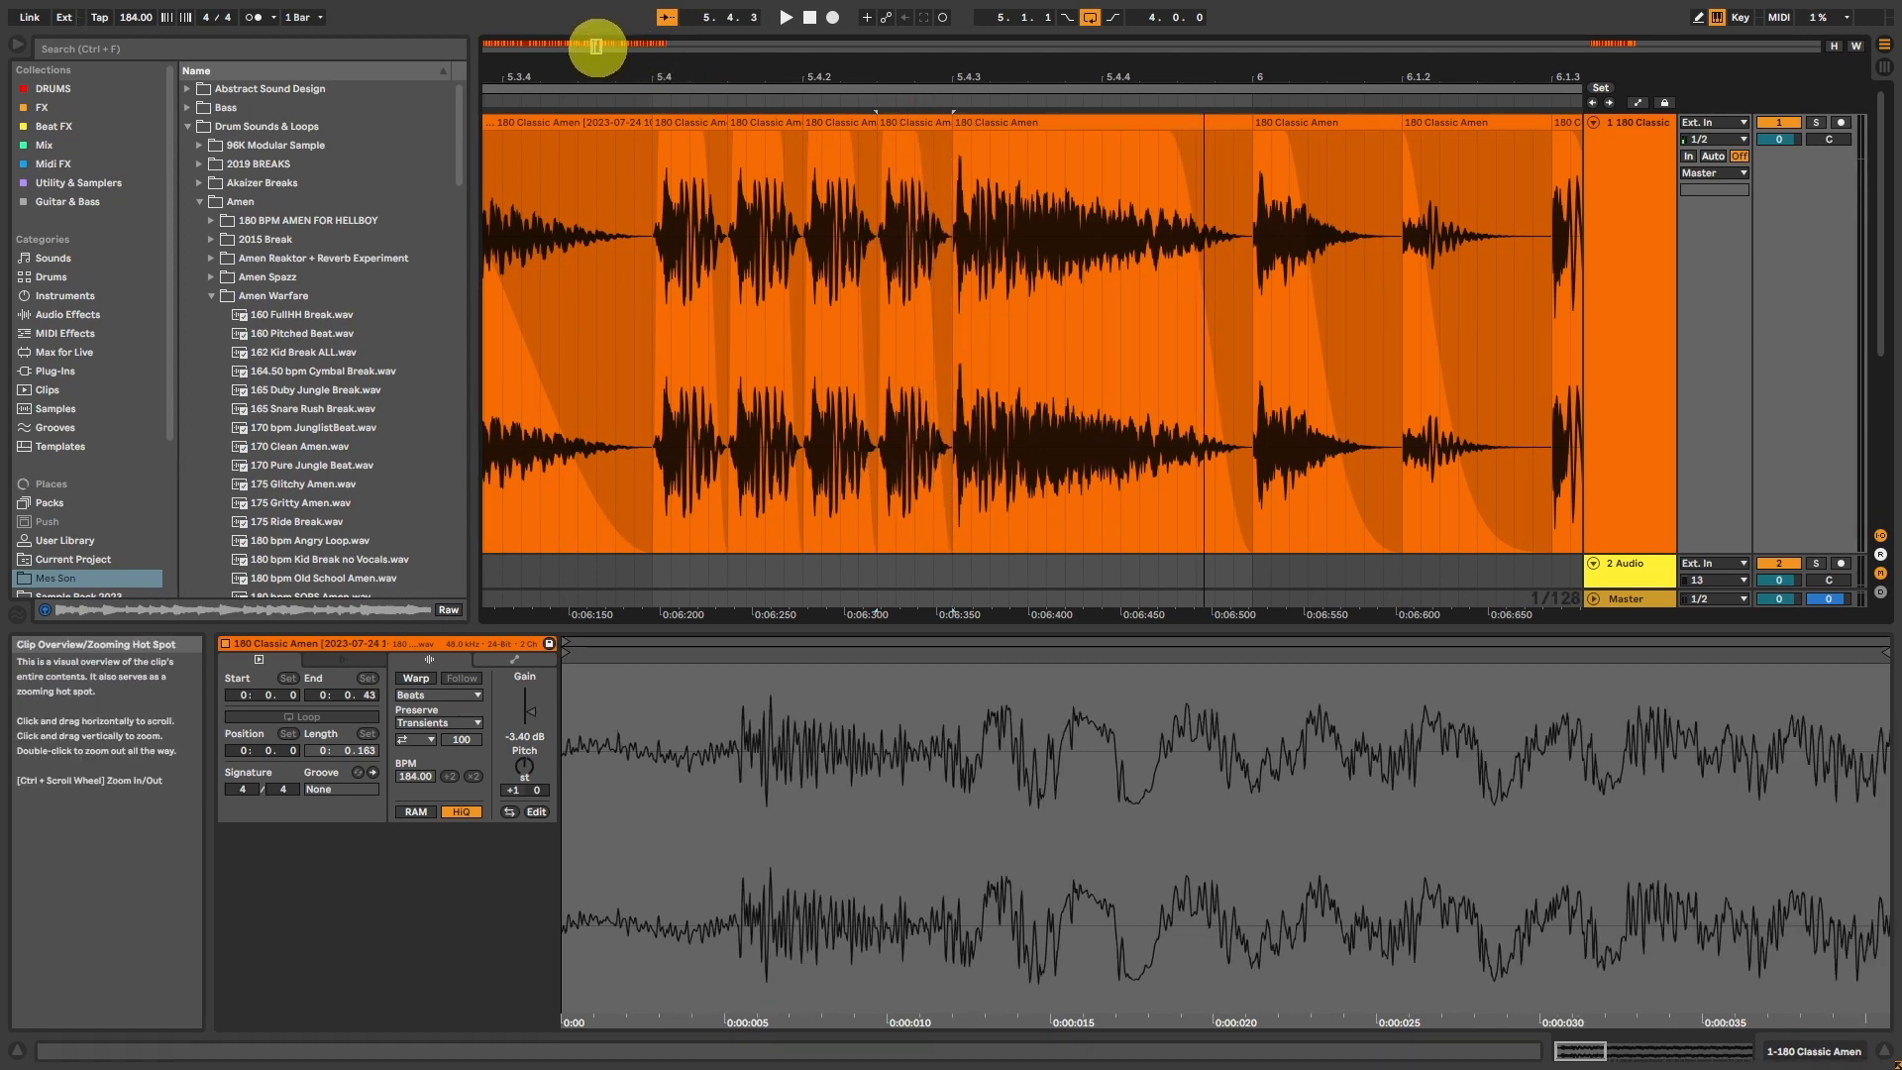
# Step: Play the edited pattern from the second hit of bar 5
pyautogui.moveTo(596, 46); pyautogui.dragTo(592, 48)
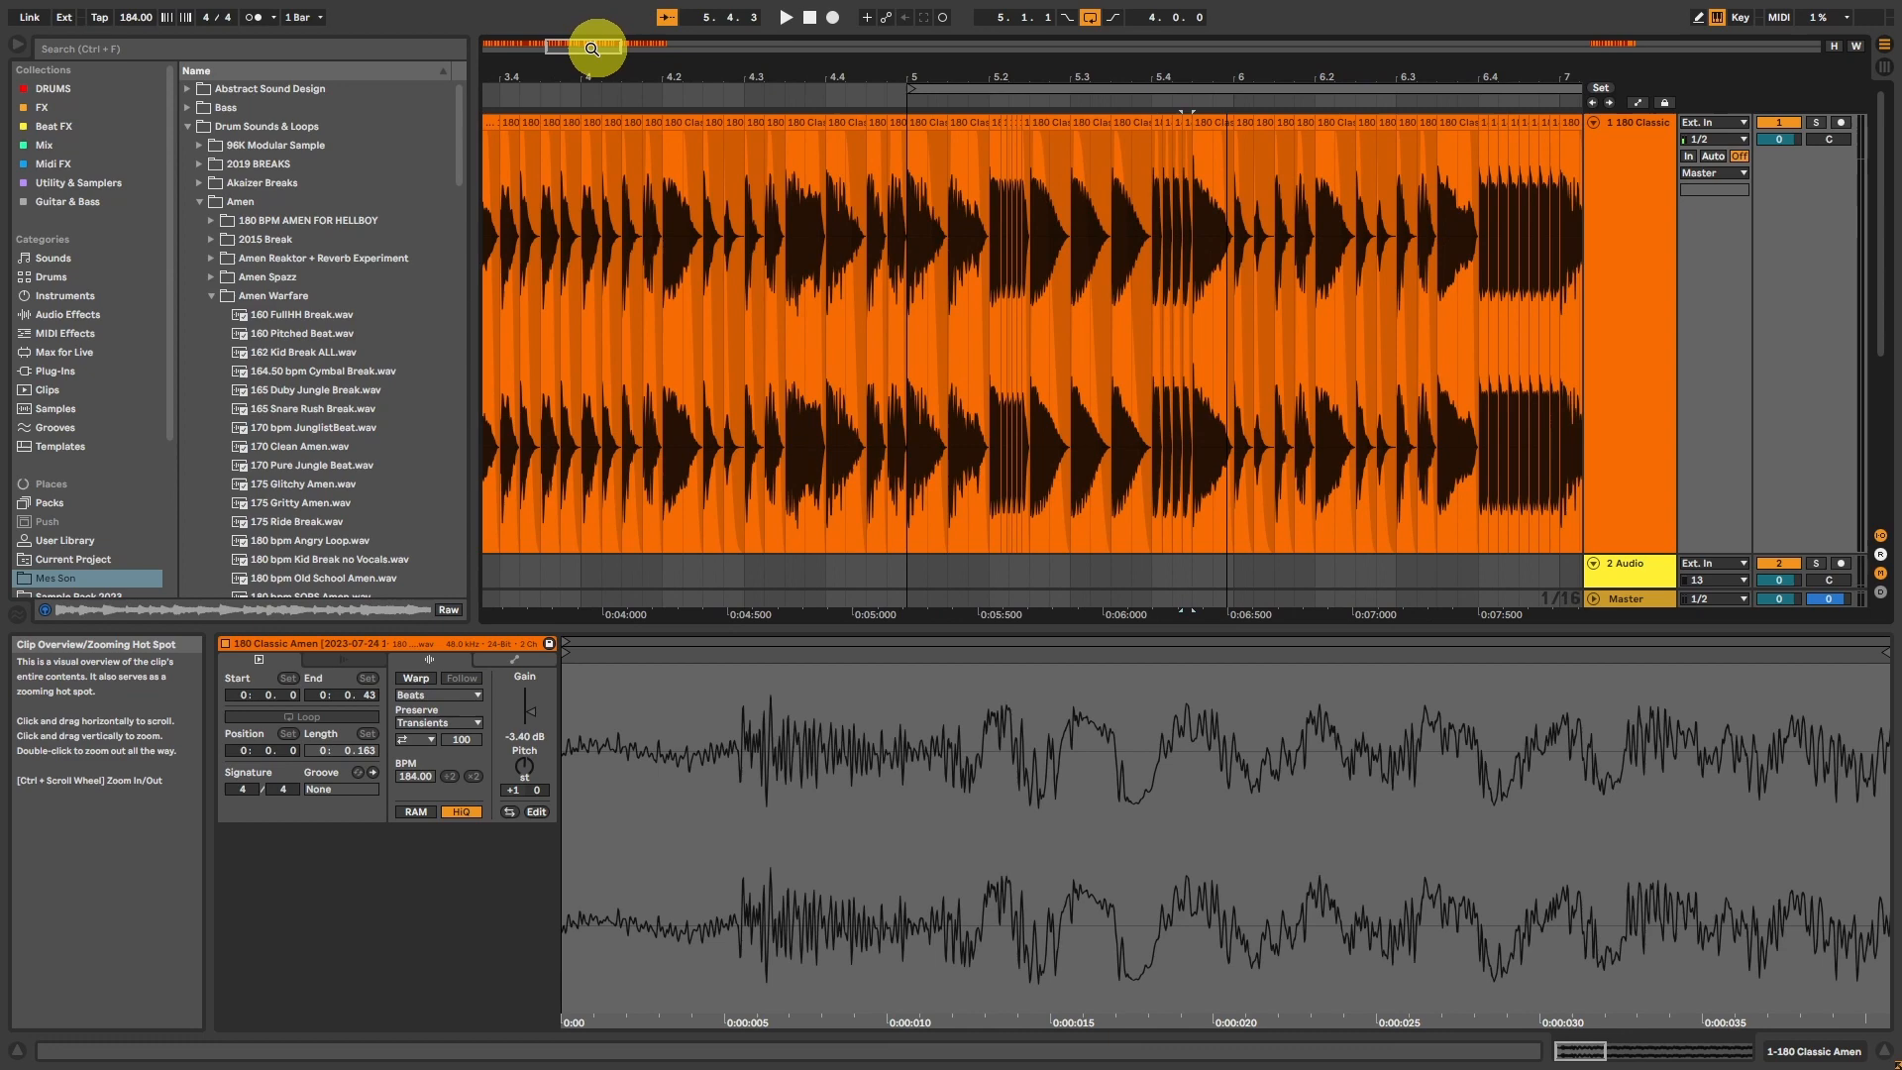
pyautogui.click(949, 129)
pyautogui.press('space')
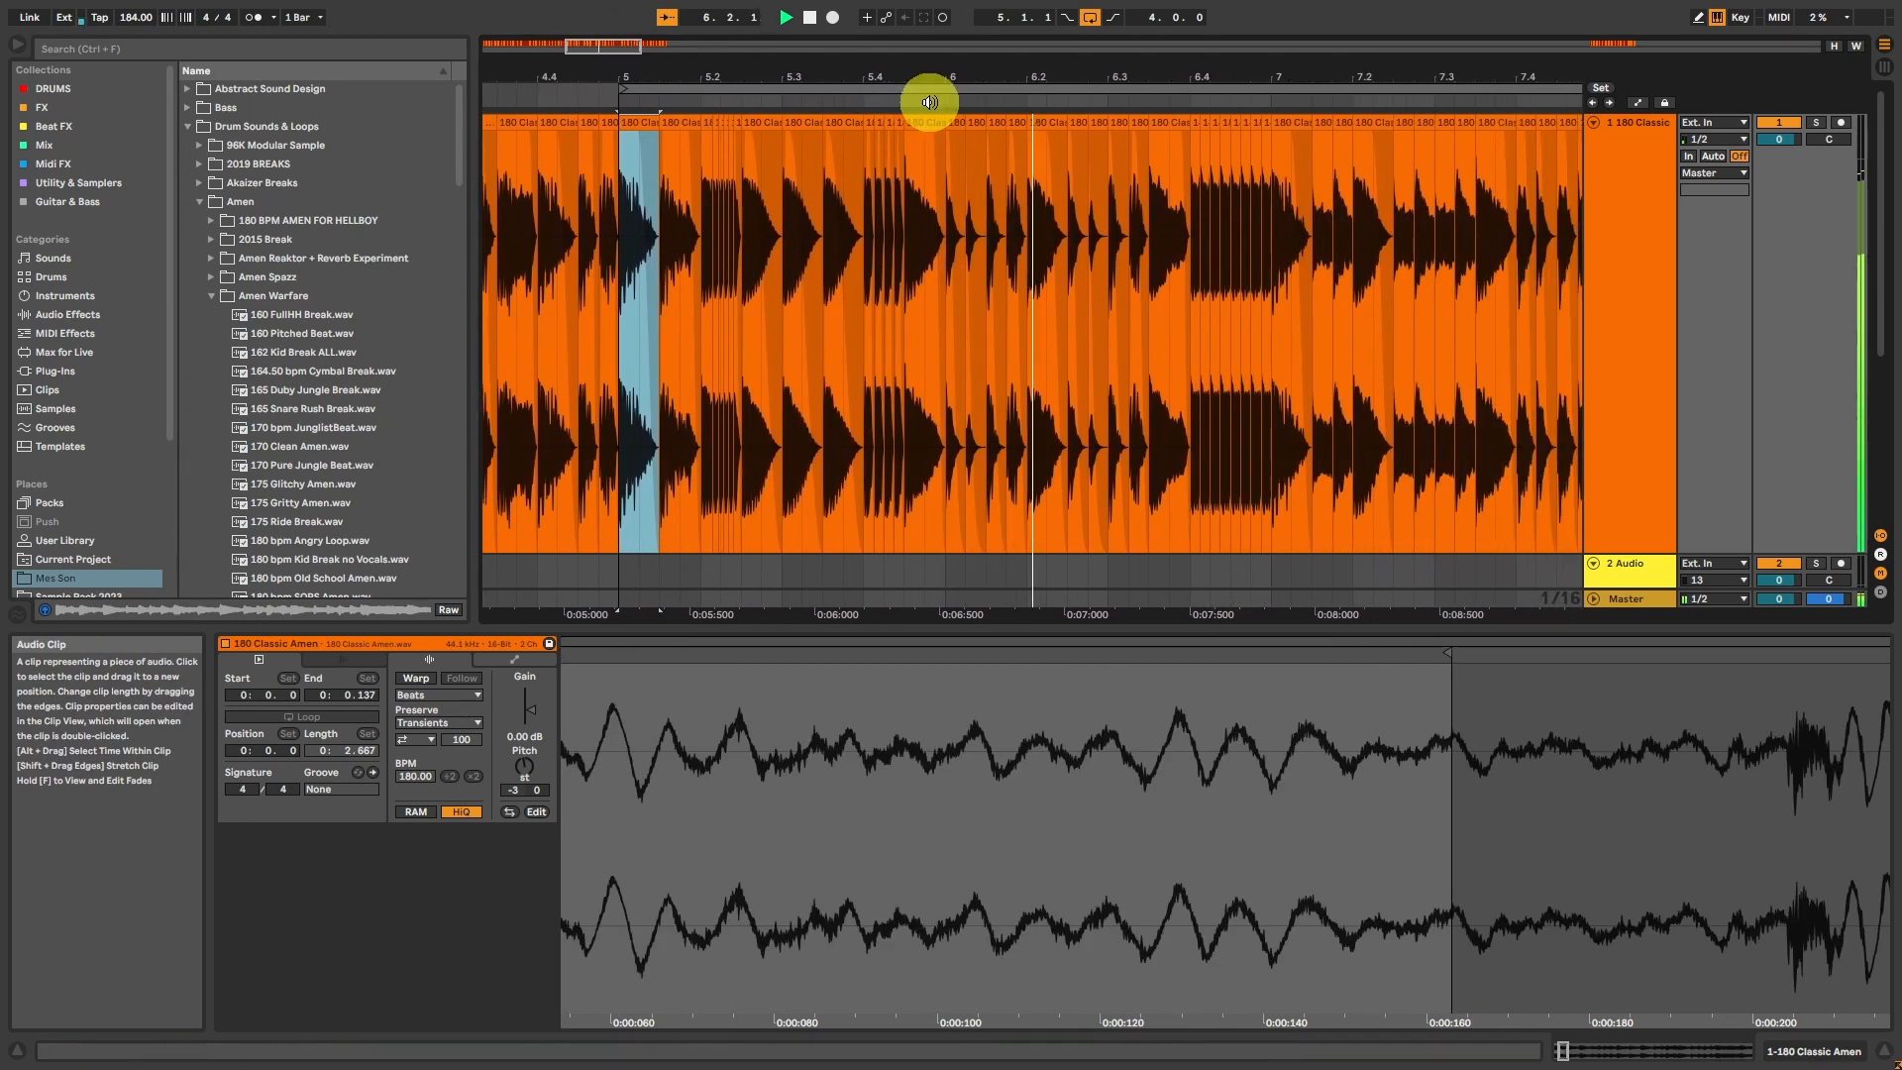
# Step: Move the hit from 6.3.3 to 6.2.3 and audition it from 6.2.1
pyautogui.moveTo(595, 42); pyautogui.dragTo(610, 46)
pyautogui.moveTo(1126, 123); pyautogui.dragTo(826, 153)
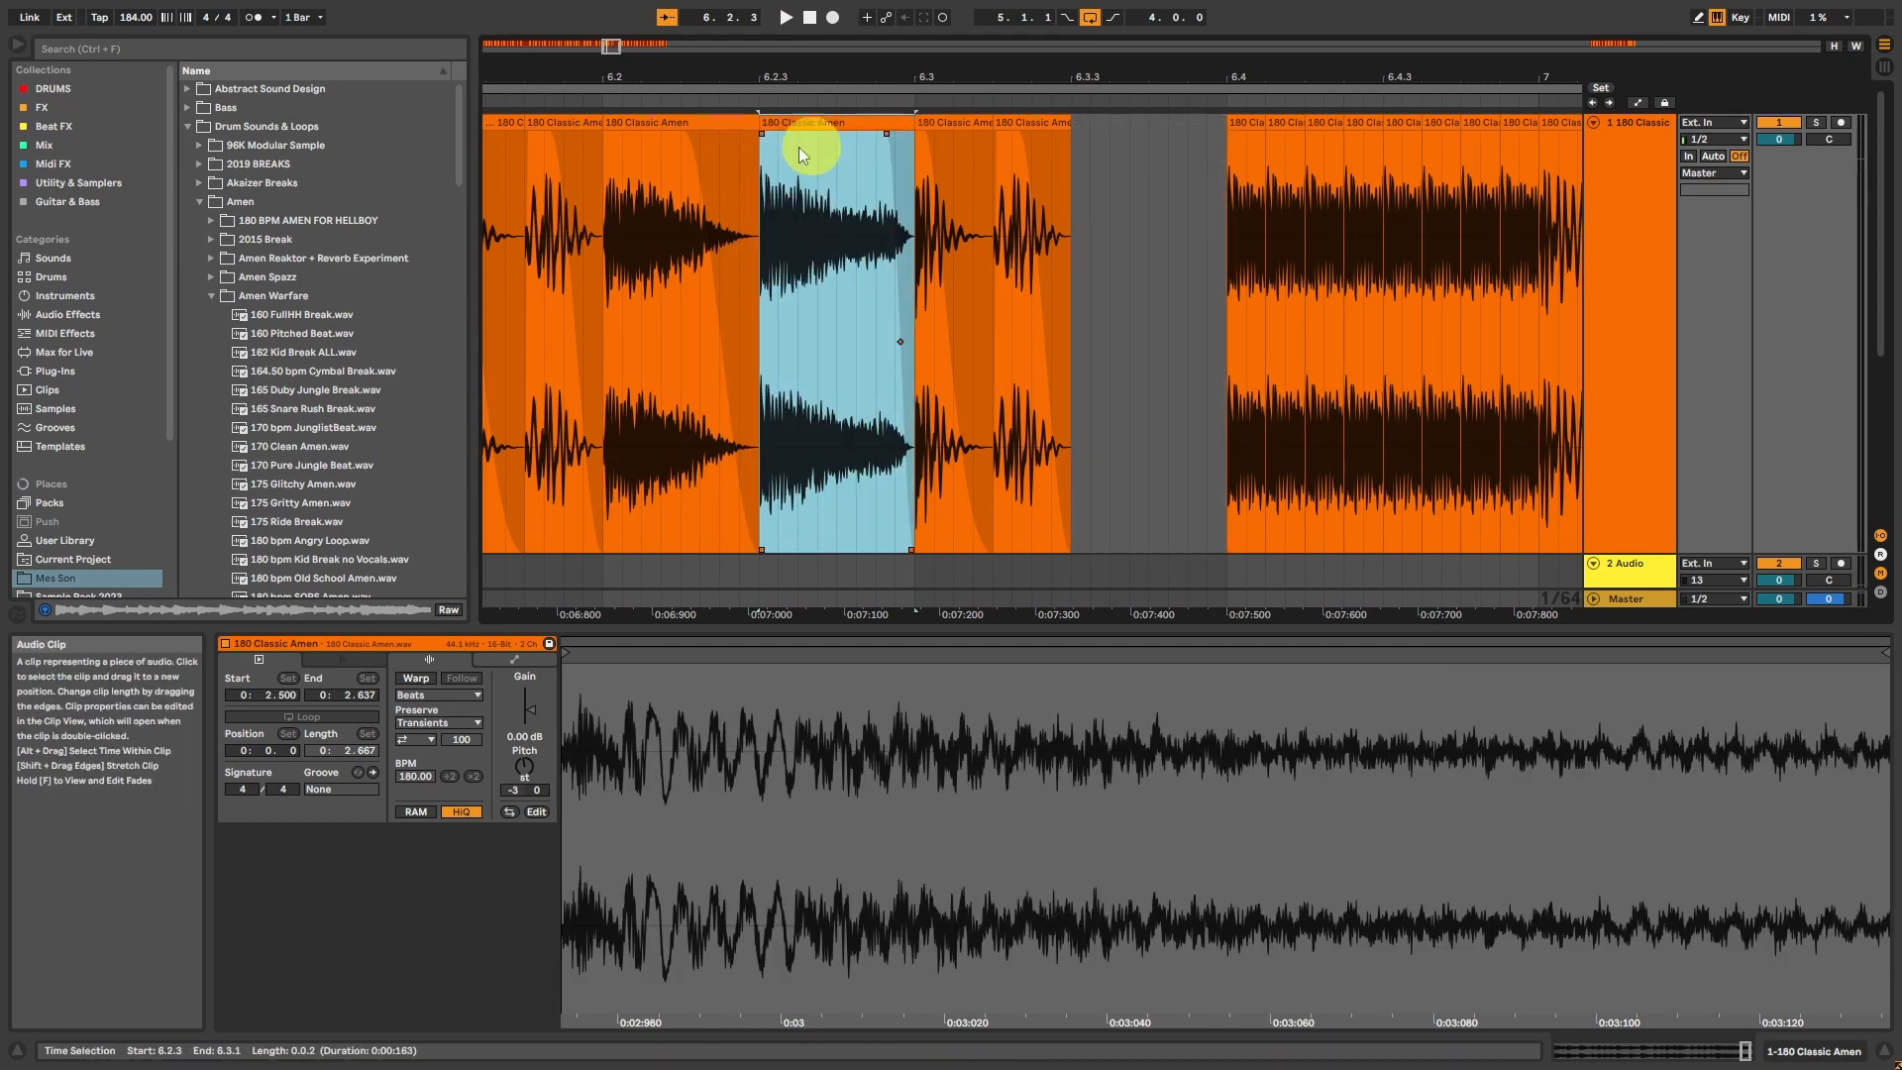
pyautogui.click(649, 126)
pyautogui.press('space')
pyautogui.click(837, 122)
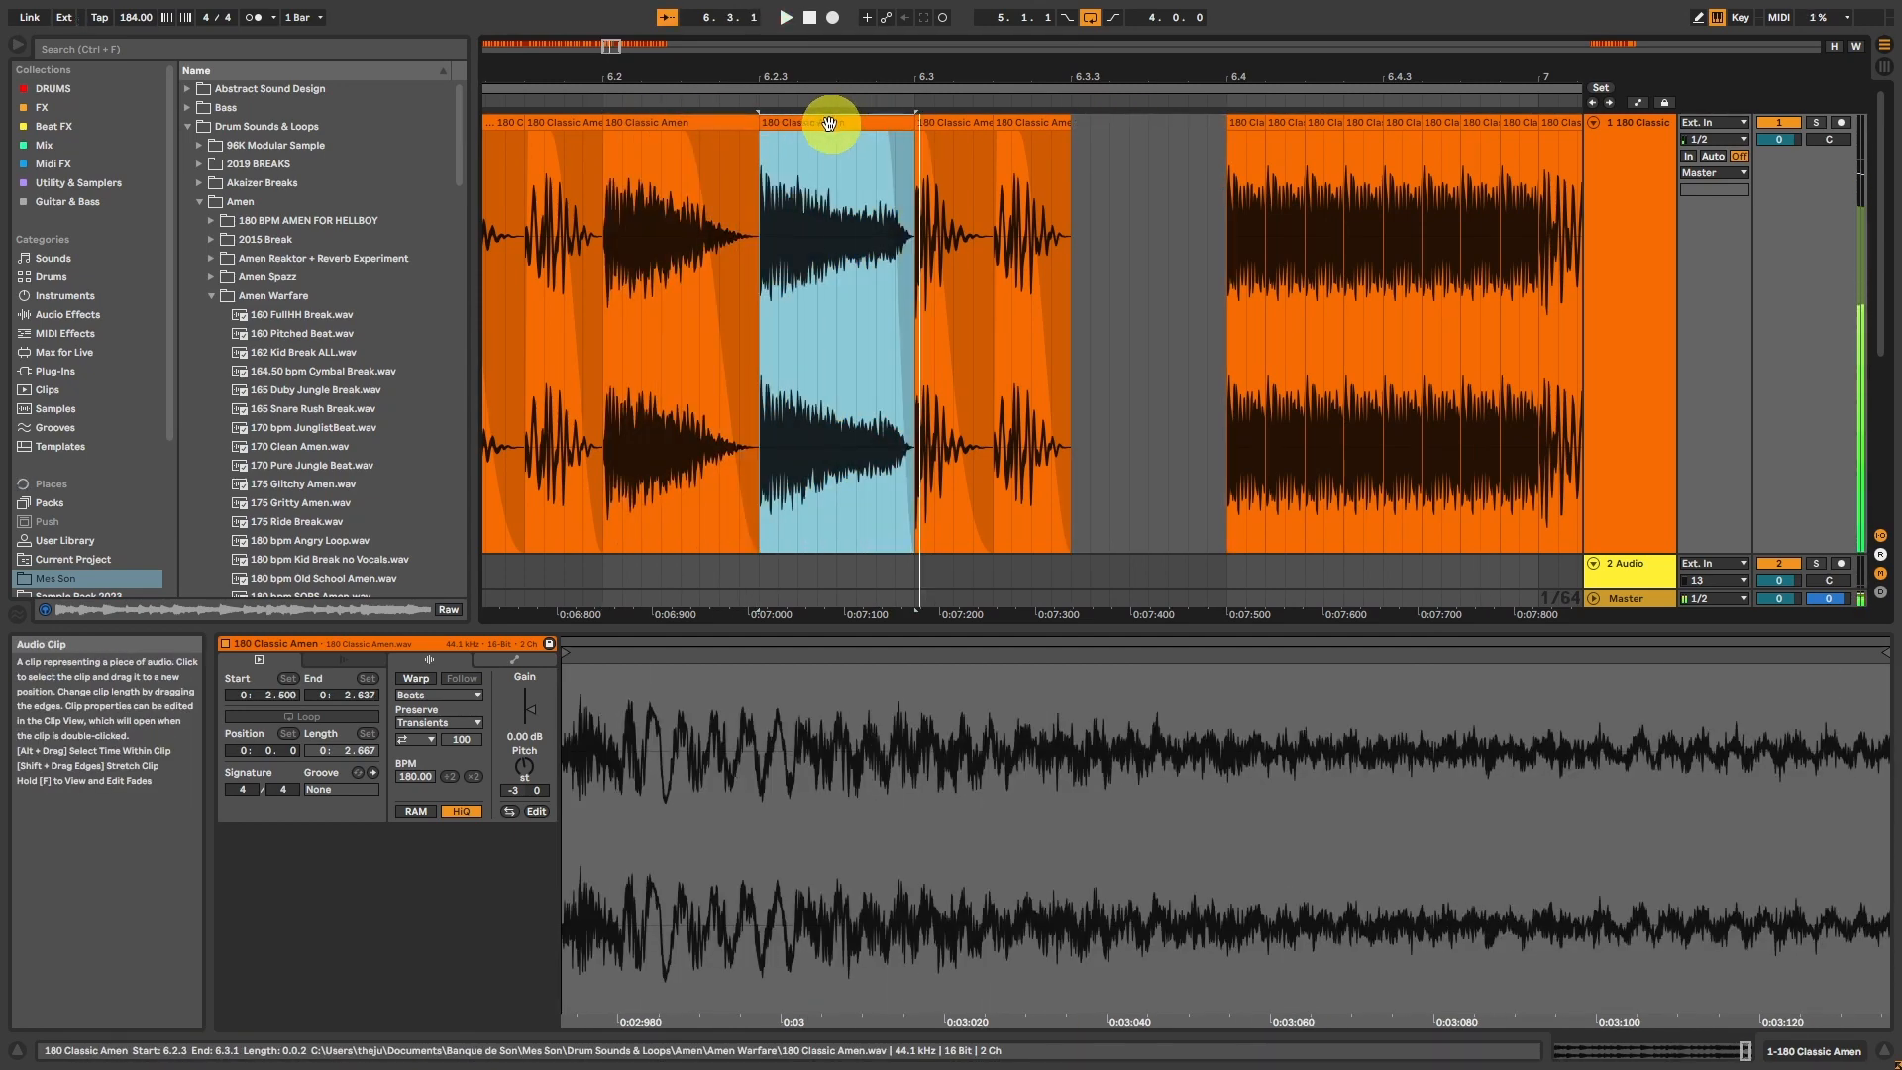
# Step: Shift the 6.2.3 hit to 6.2.2, duplicate it to 6.2.3, and set the copy's start to 1.667 s
pyautogui.moveTo(832, 120); pyautogui.dragTo(751, 135)
pyautogui.click(659, 124)
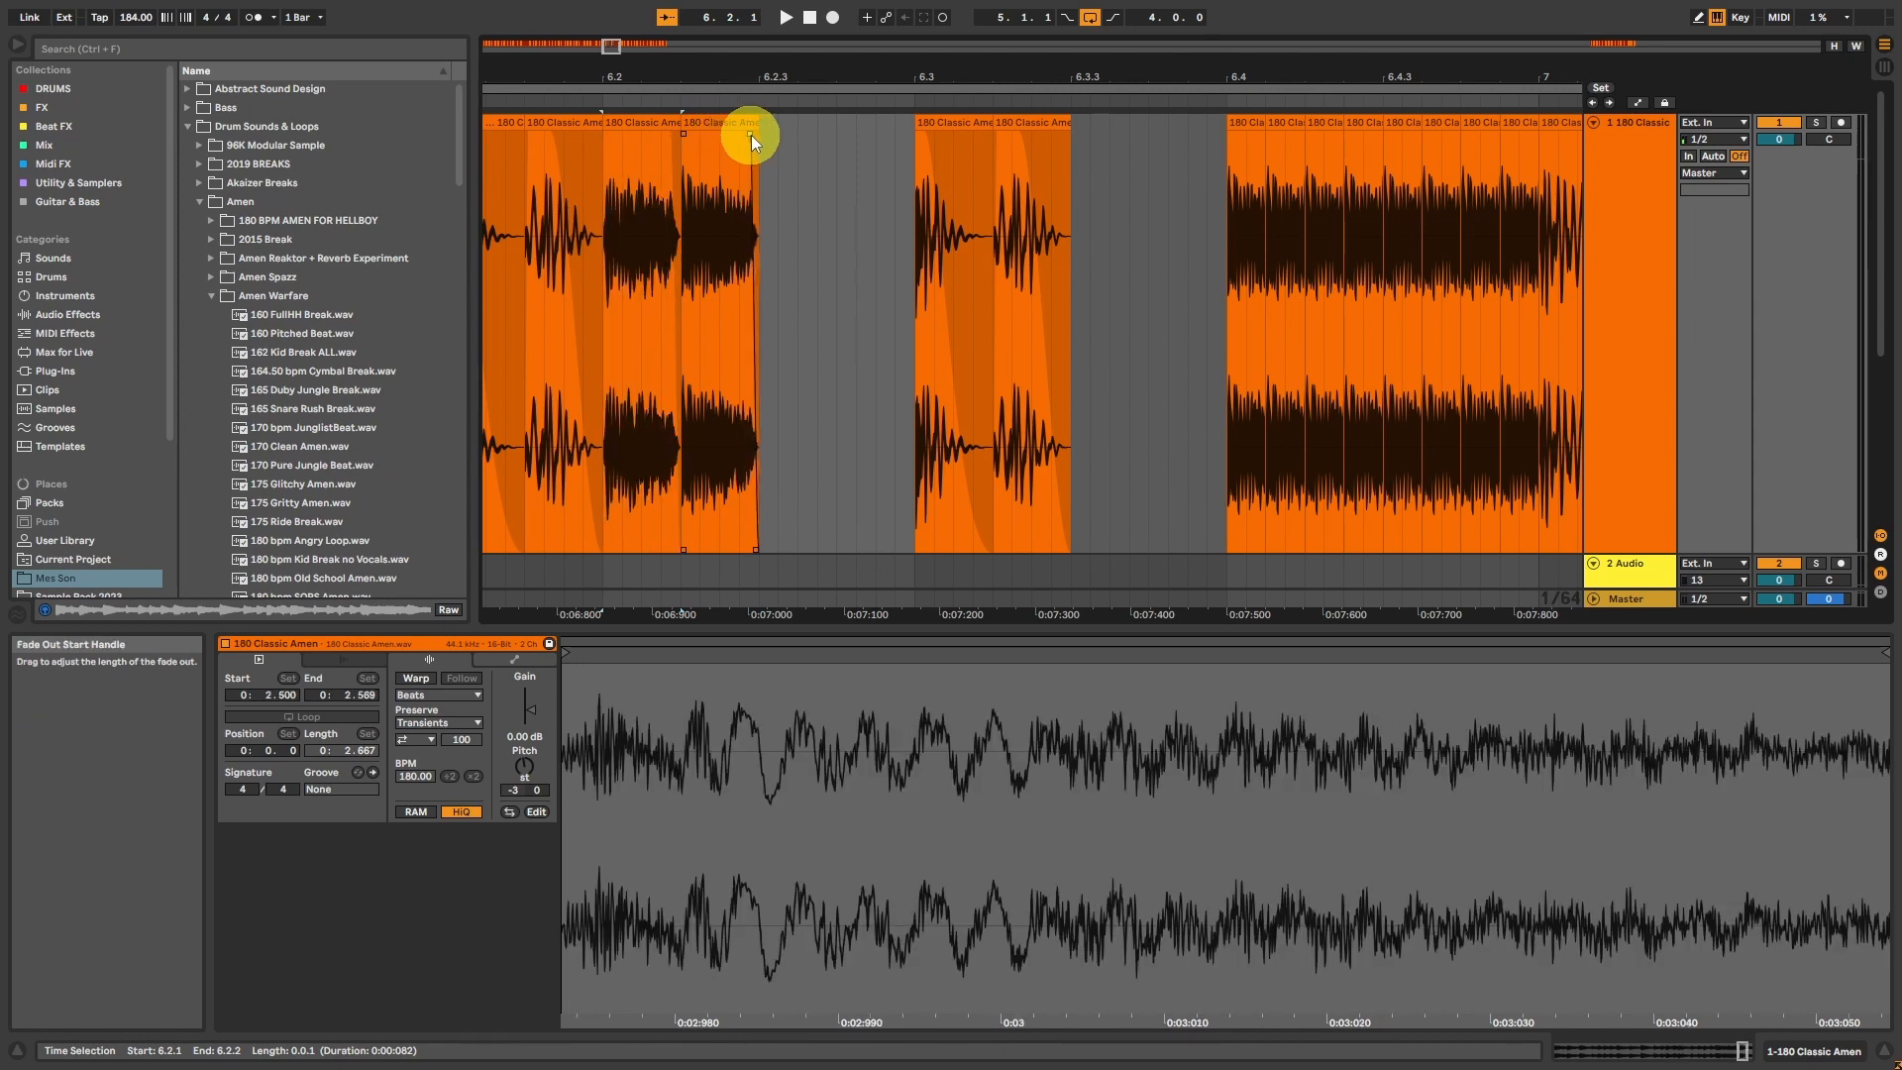
pyautogui.click(723, 122)
pyautogui.hotkey('ctrl', 'd')
pyautogui.press('space')
pyautogui.moveTo(796, 751)
pyautogui.mouseDown()
pyautogui.moveTo(796, 713)
pyautogui.moveTo(1710, 681)
pyautogui.moveTo(1155, 658)
pyautogui.mouseUp()
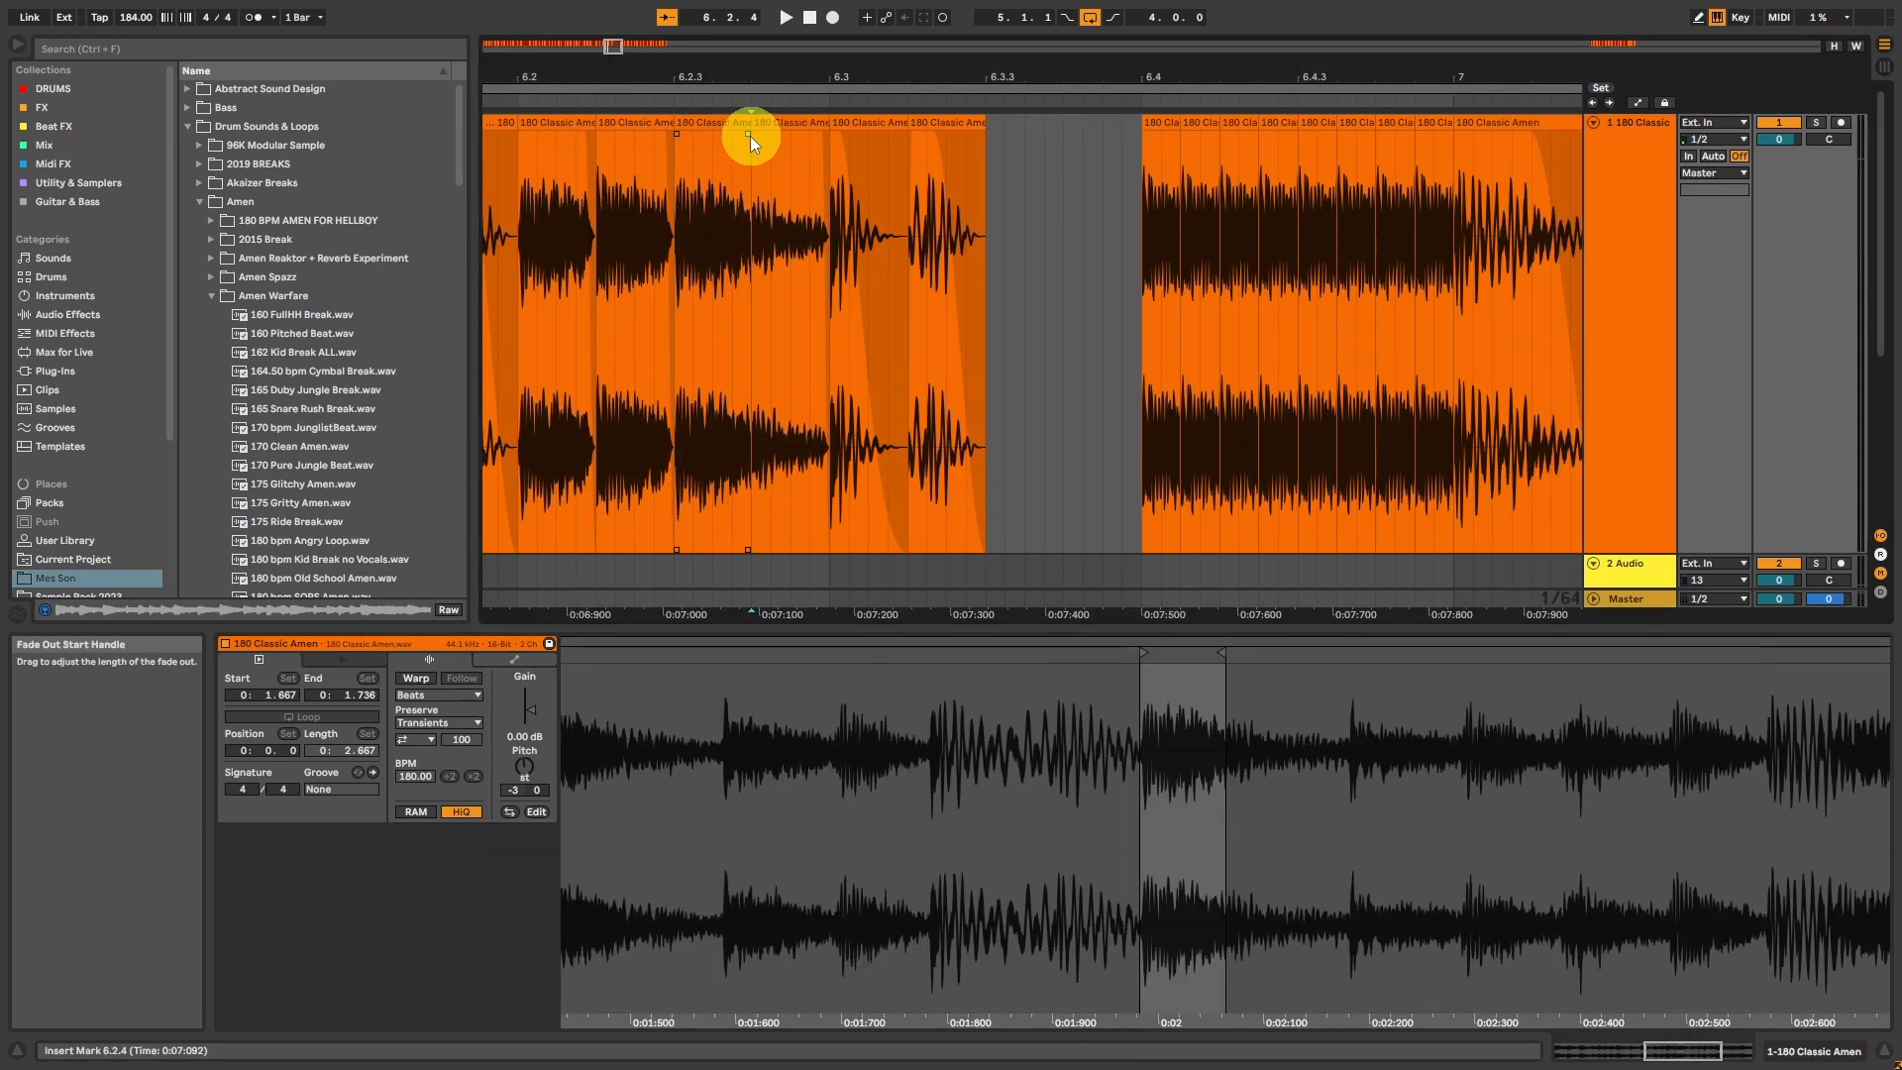
# Step: Duplicate the 6.2.3 hit to 6.2.4 and set the copy's start marker to 1.167 s
pyautogui.click(733, 126)
pyautogui.hotkey('ctrl', 'd')
pyautogui.moveTo(709, 809); pyautogui.dragTo(1358, 755)
pyautogui.moveTo(1360, 653)
pyautogui.mouseDown()
pyautogui.moveTo(140, 608)
pyautogui.moveTo(976, 661)
pyautogui.mouseUp()
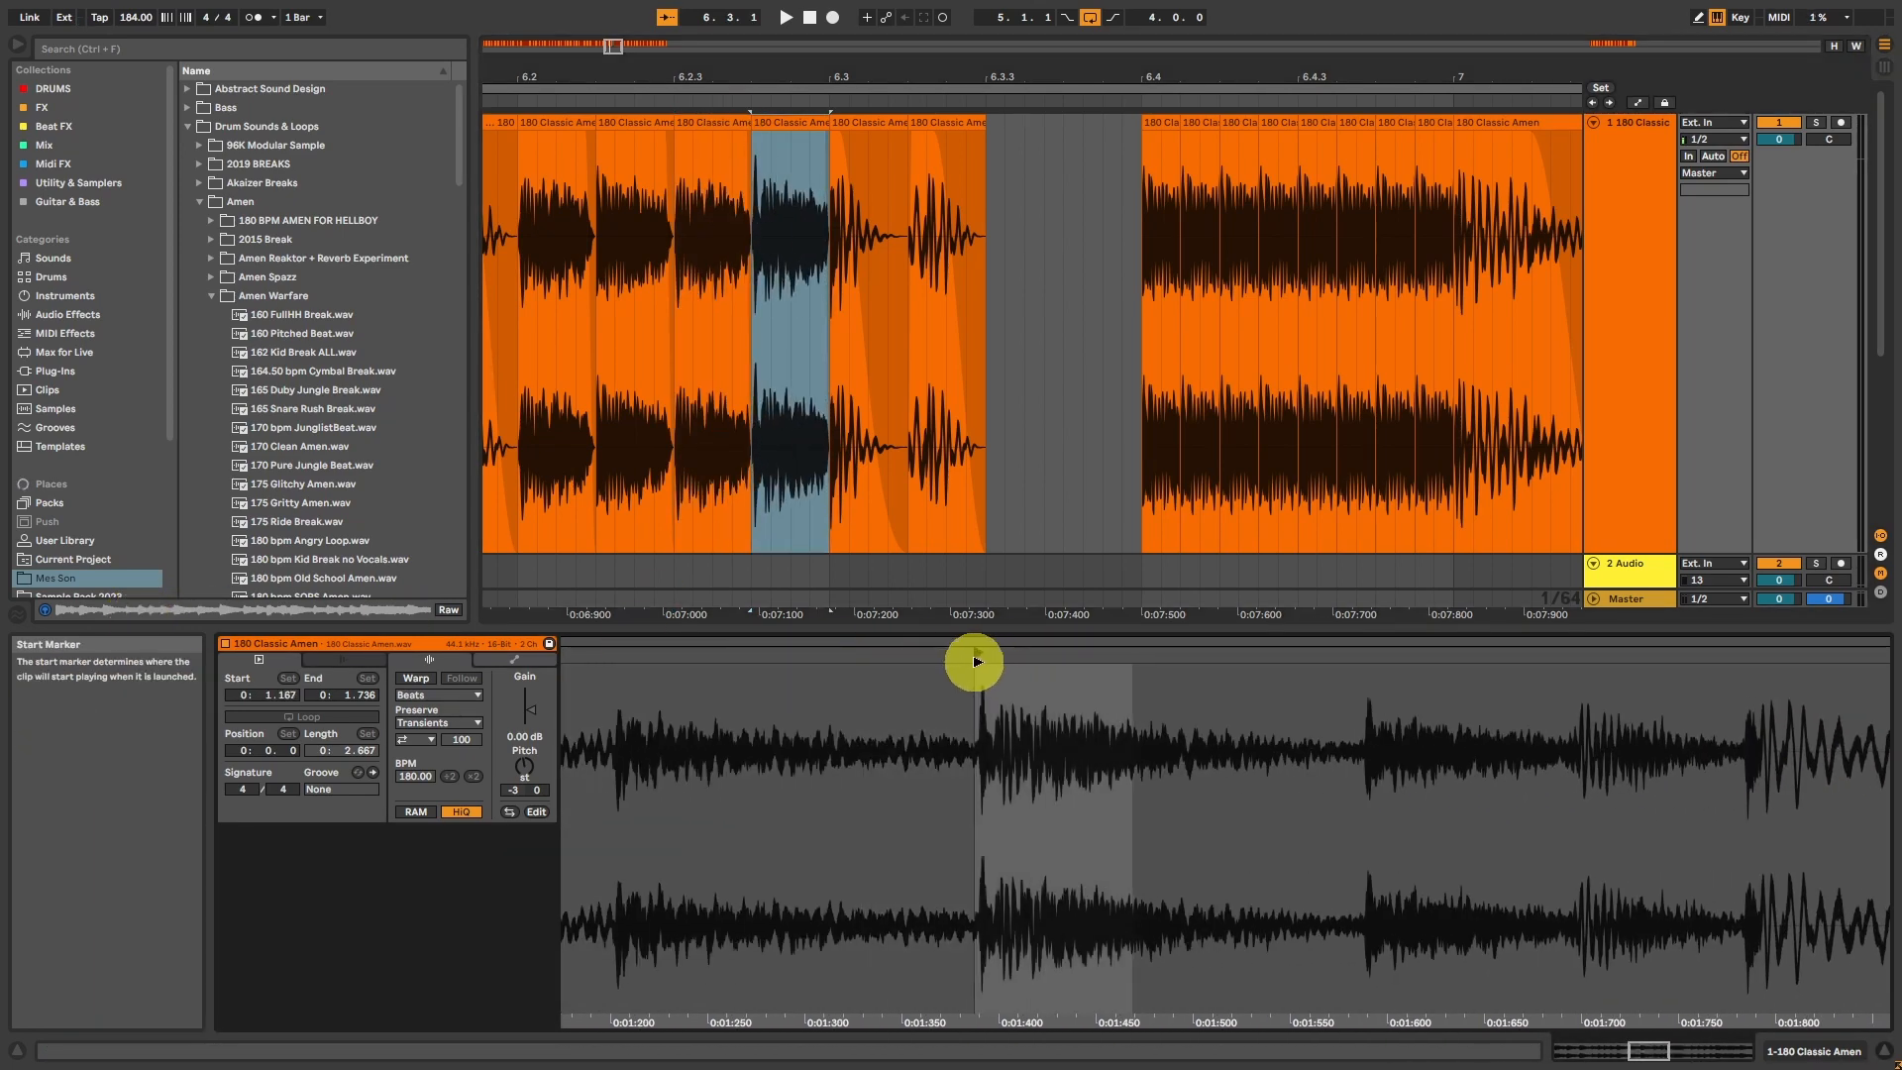
# Step: Play the four hits from 6.2.1 and compare the sample regions used by the first and last ones
pyautogui.click(557, 124)
pyautogui.press('space')
pyautogui.press('space')
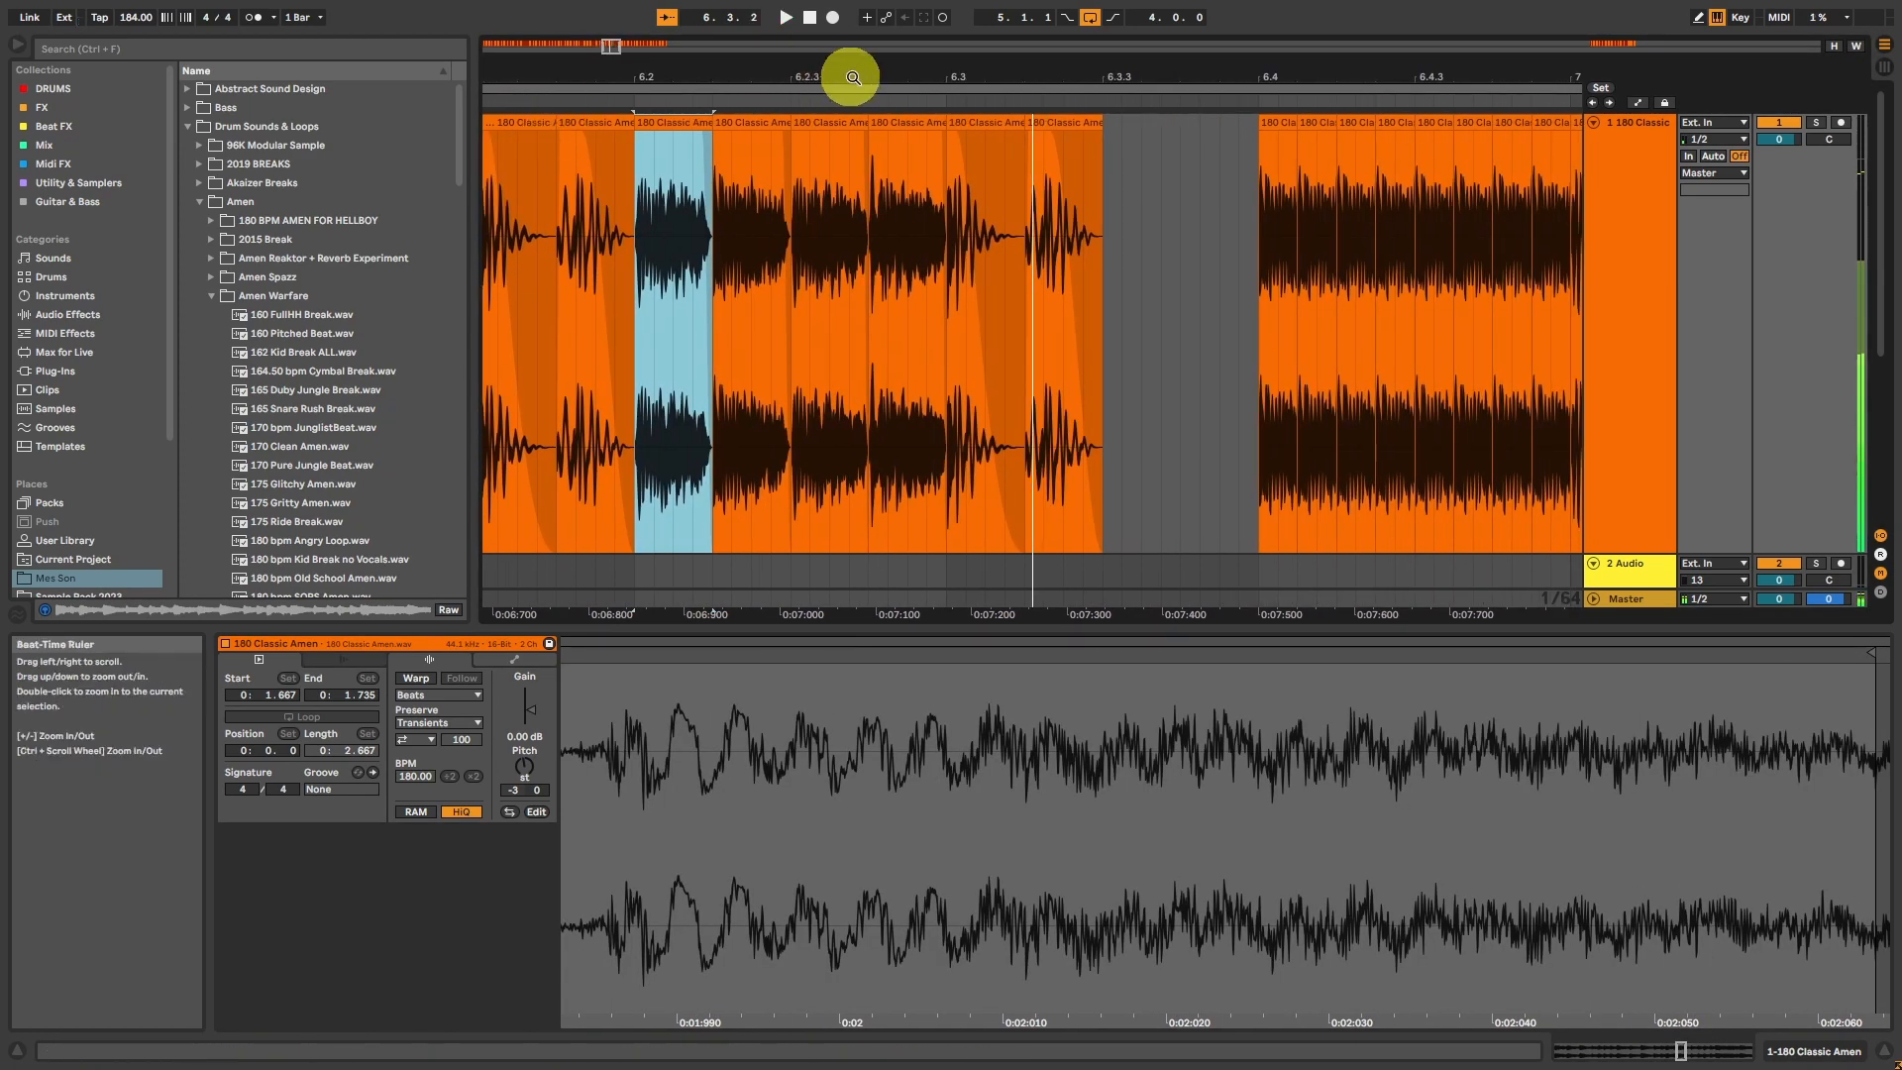
pyautogui.click(940, 131)
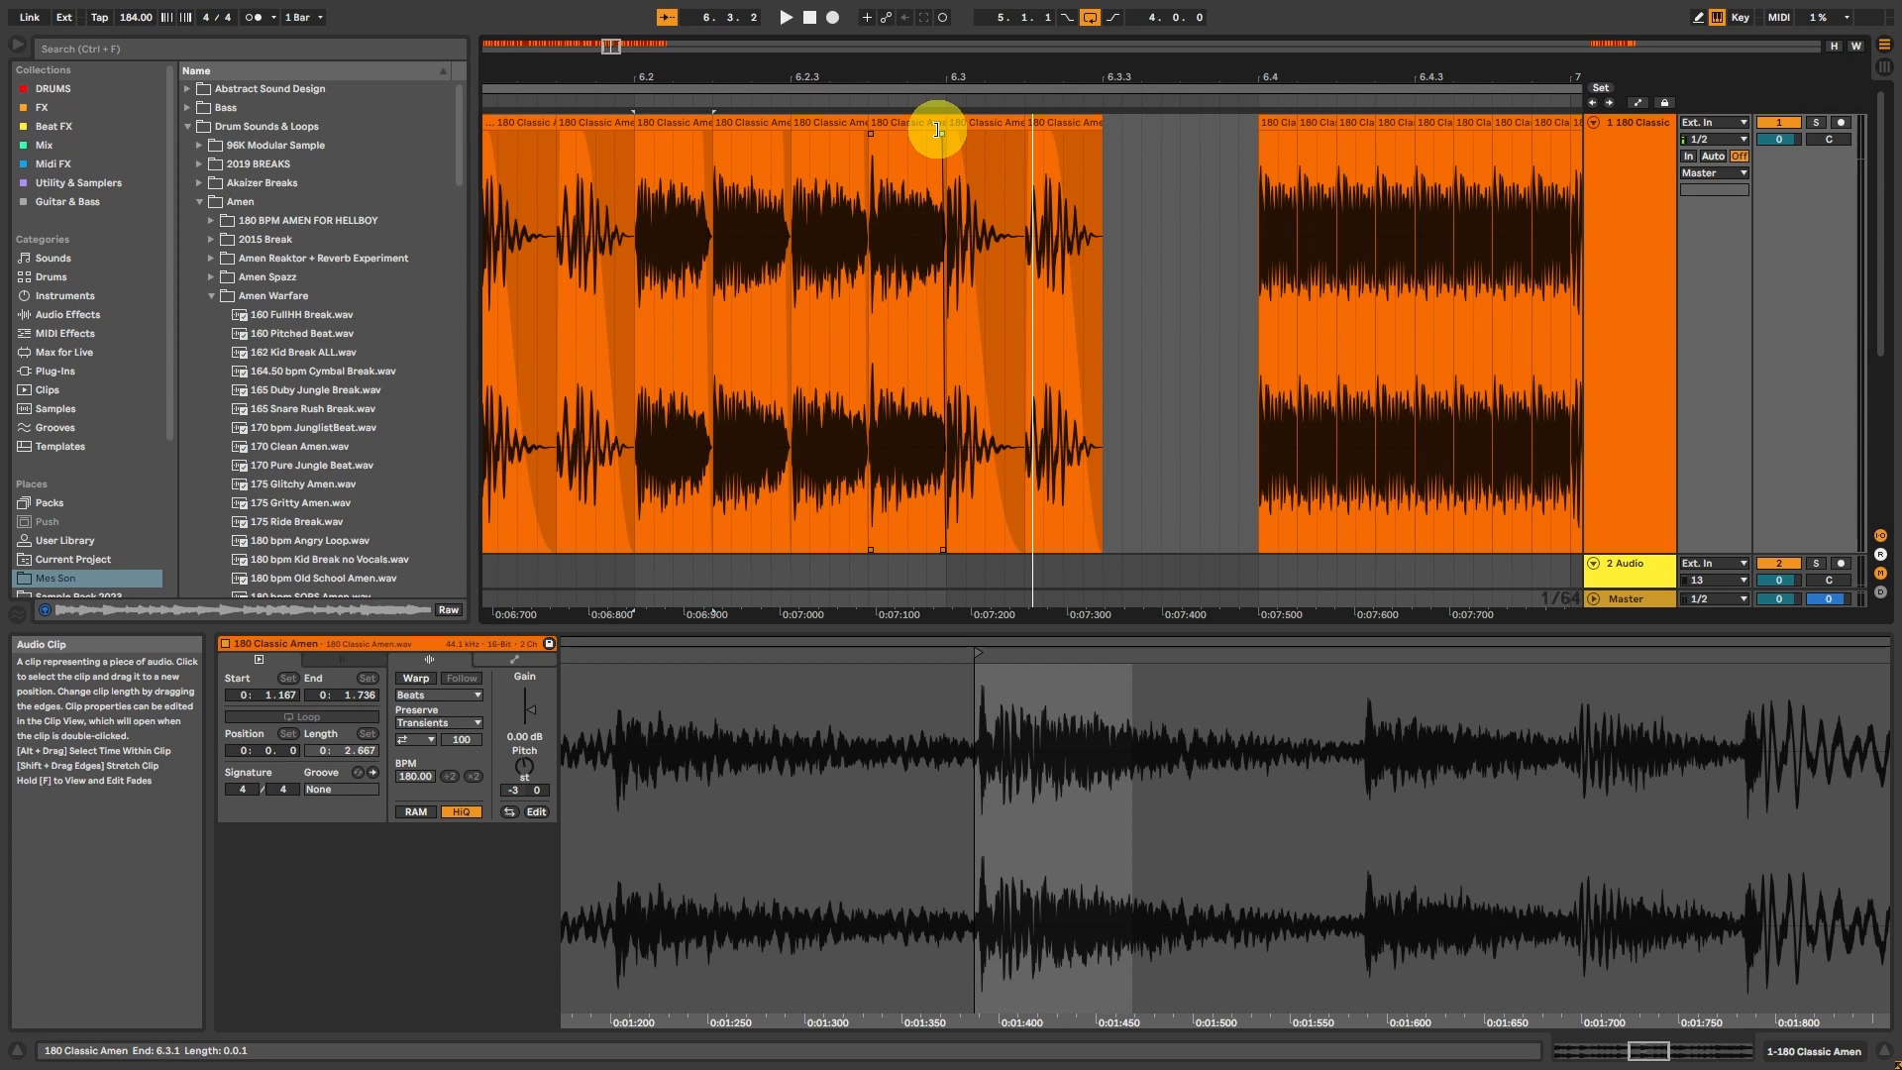
pyautogui.click(671, 236)
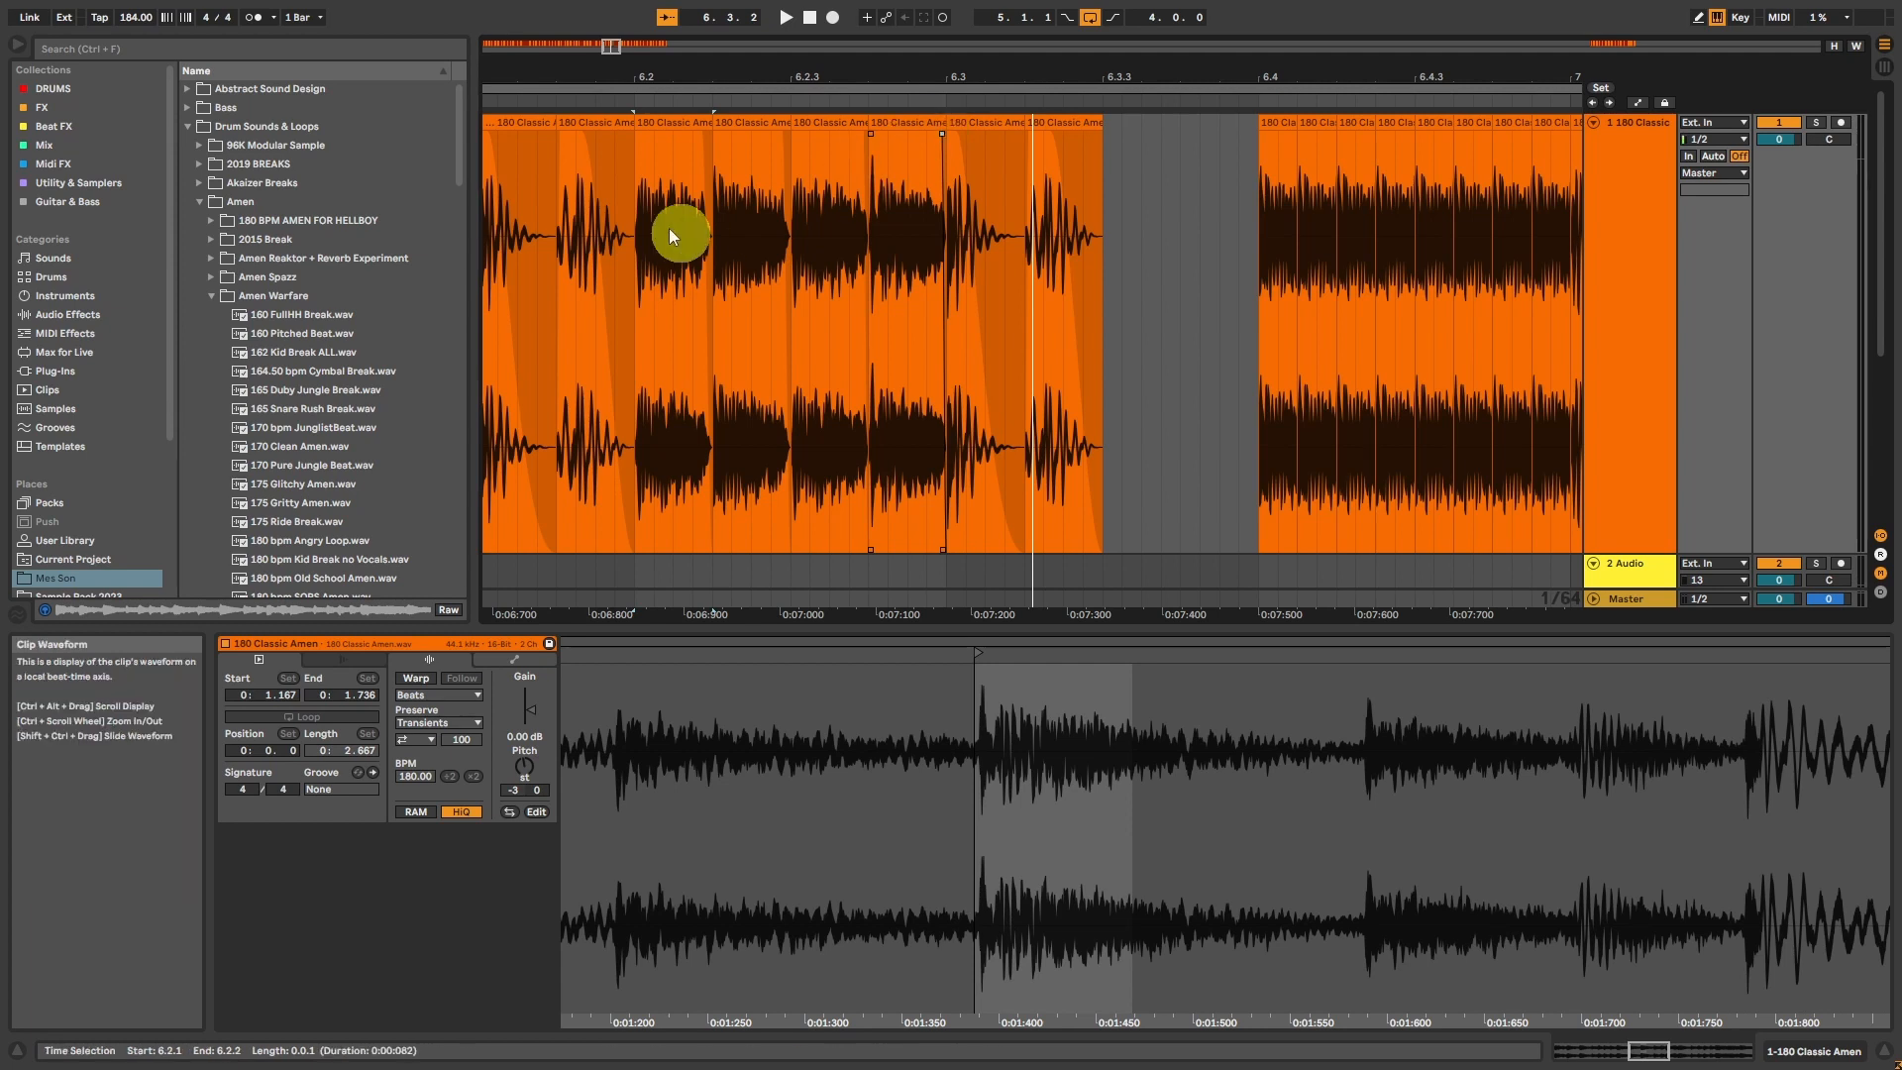
pyautogui.click(680, 120)
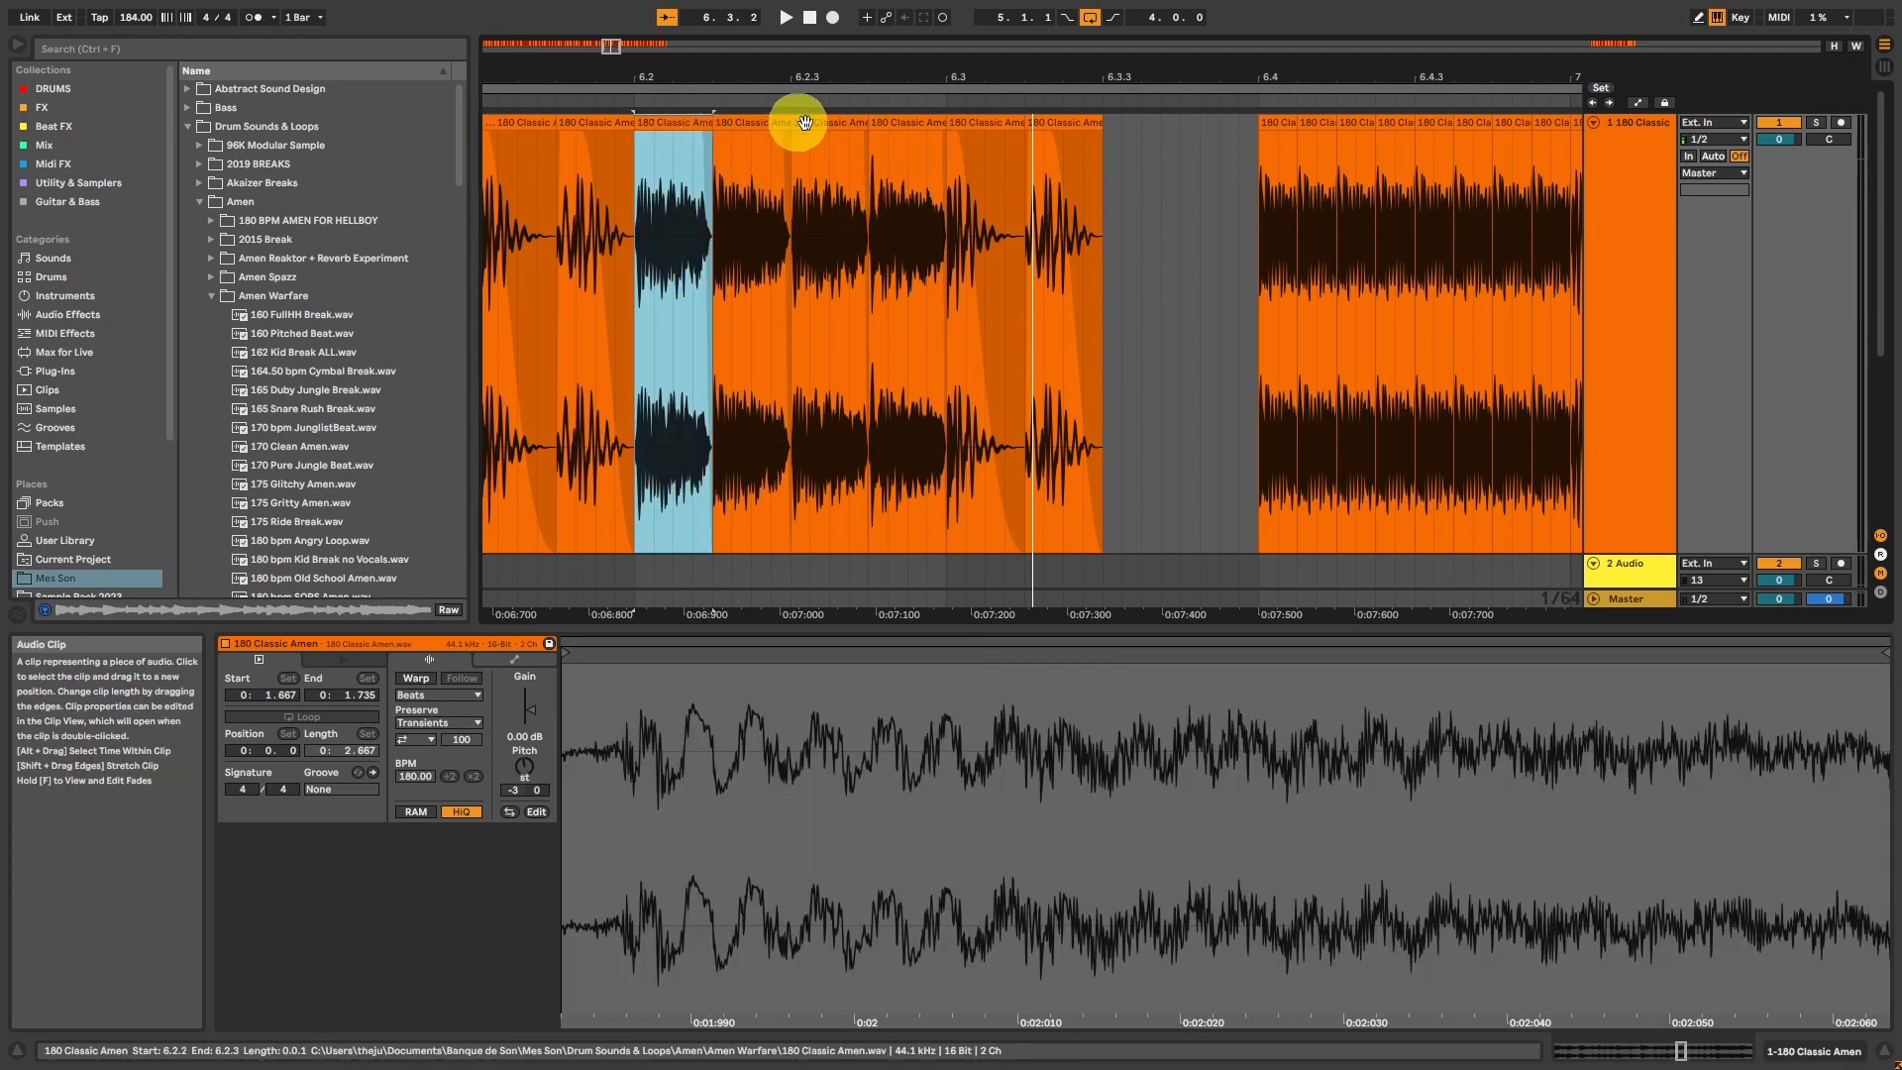
pyautogui.click(876, 133)
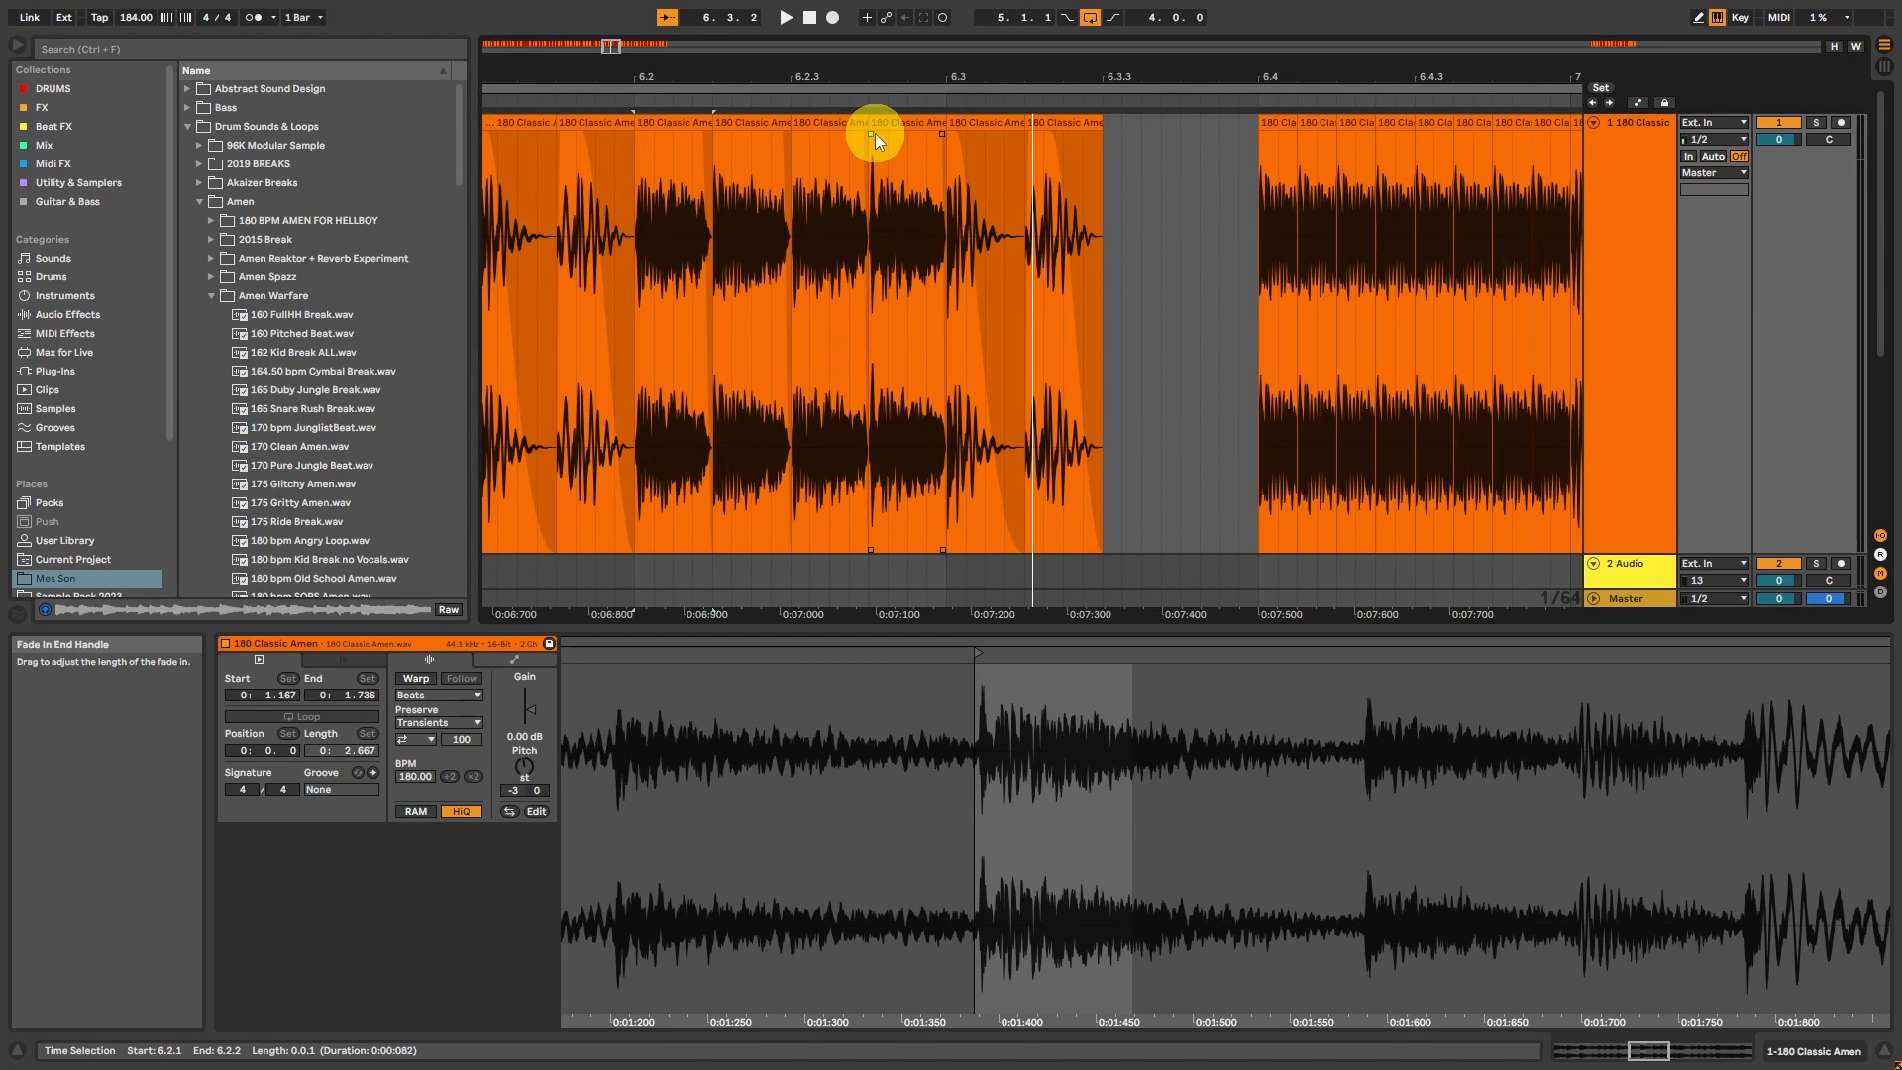
# Step: Try repeating the 6.2.1 hit up to 6.3.2, play the run, and undo the repeats
pyautogui.click(664, 124)
pyautogui.press('space')
pyautogui.press('space')
pyautogui.hotkey('ctrl', 'd')
pyautogui.hotkey('ctrl', 'd')
pyautogui.hotkey('ctrl', 'd')
pyautogui.hotkey('ctrl', 'd')
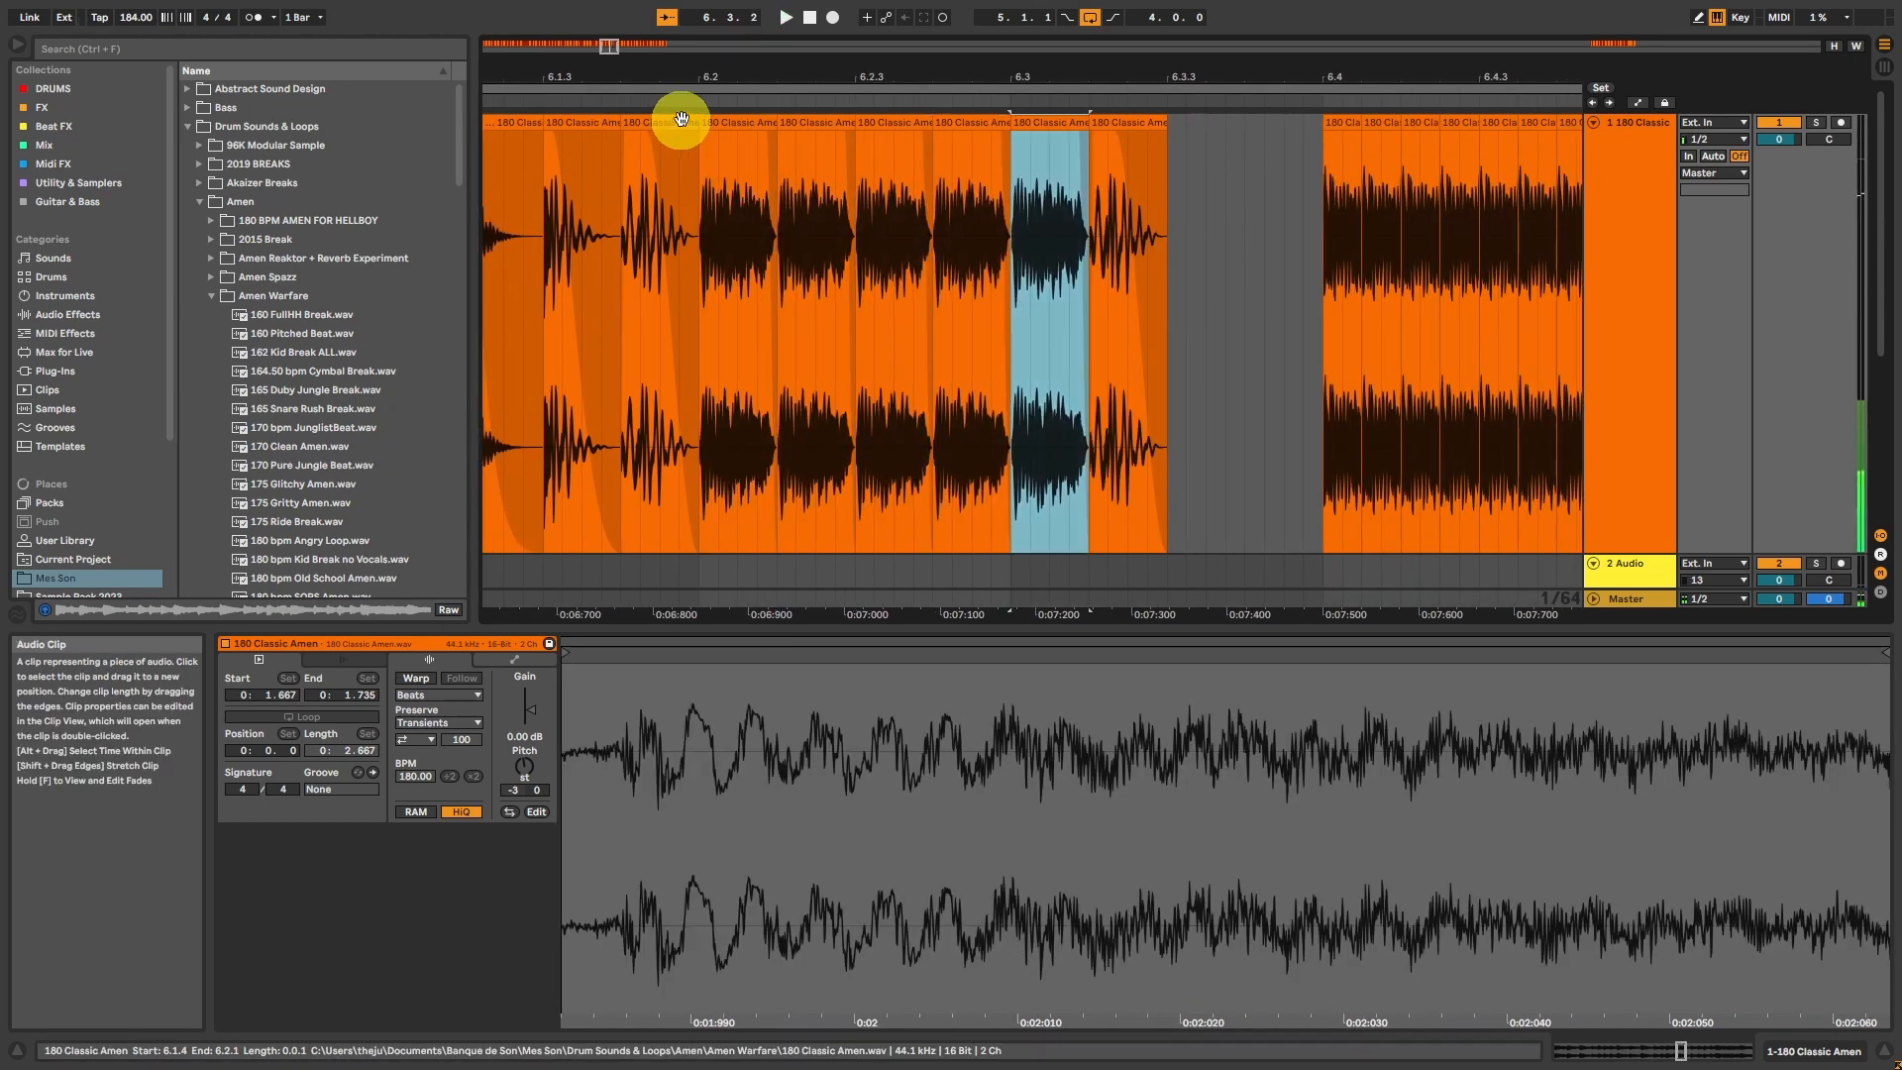
pyautogui.click(730, 127)
pyautogui.press('space')
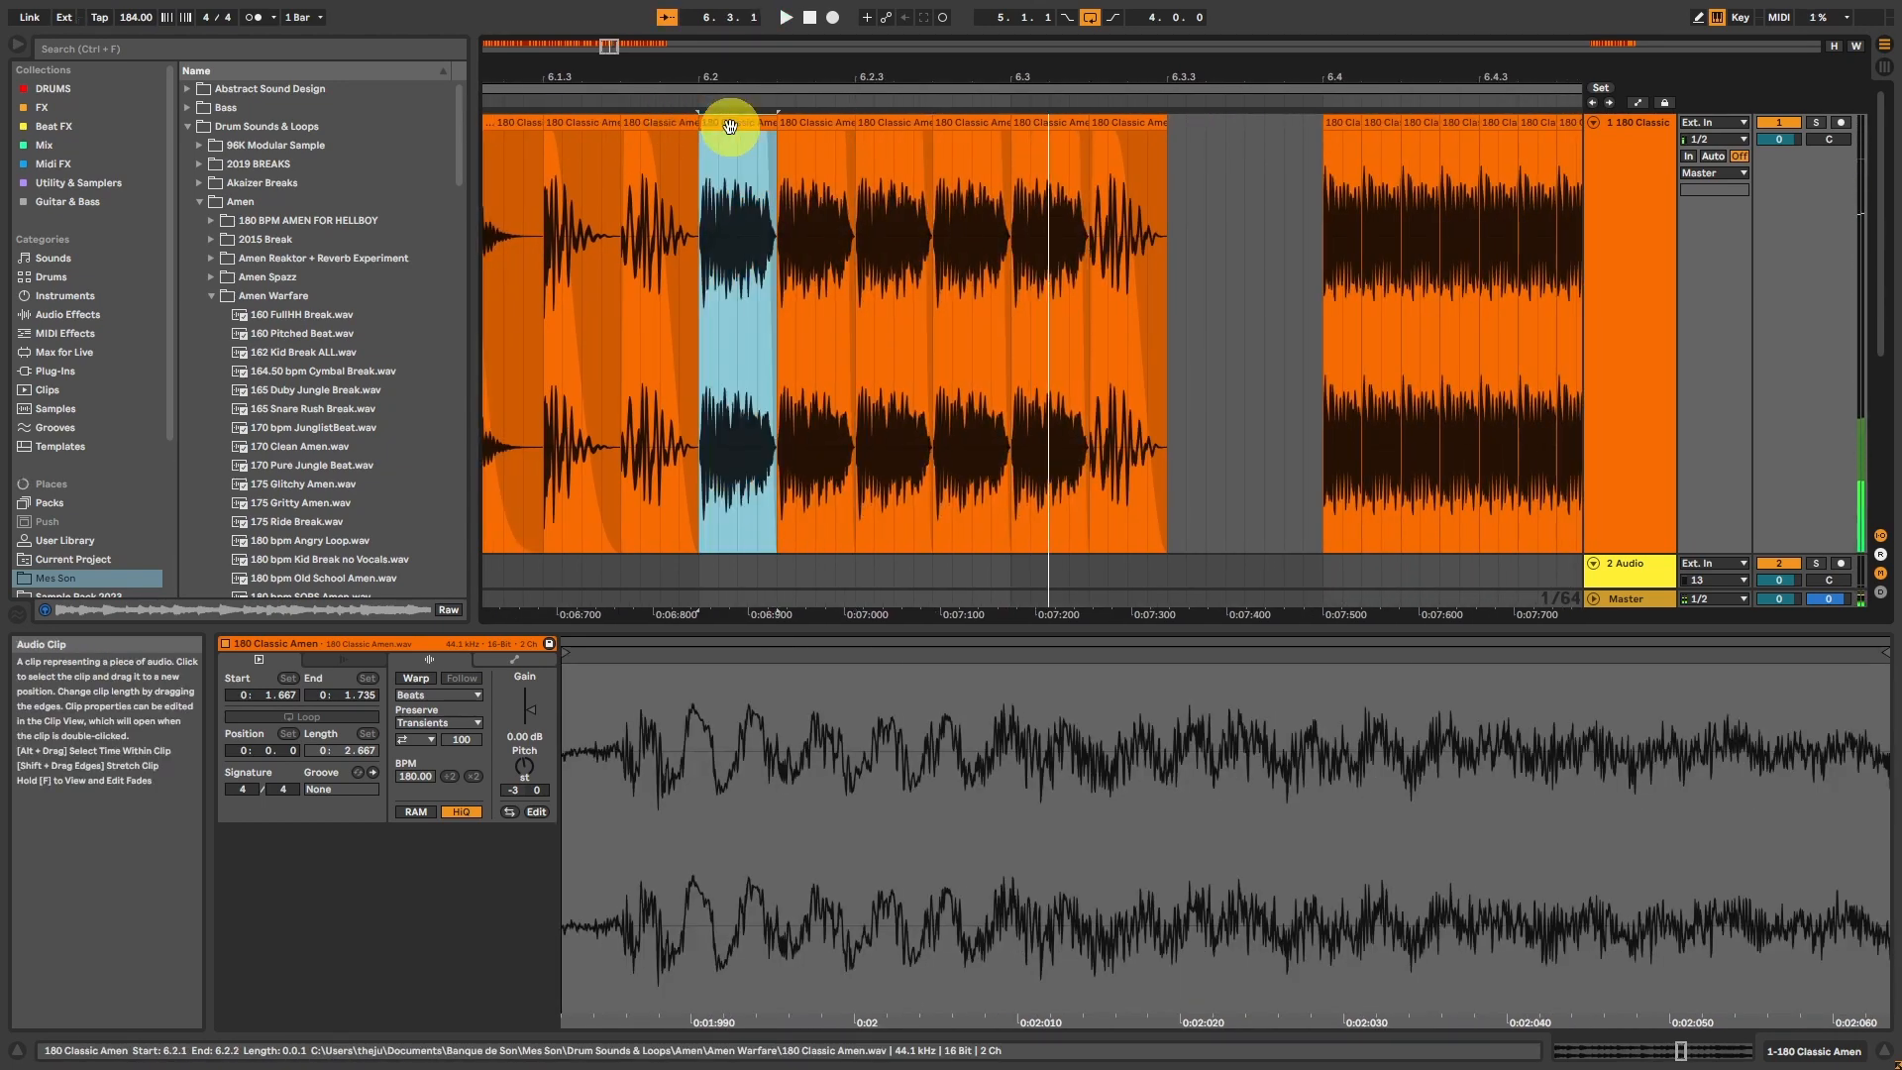
pyautogui.hotkey('ctrl', 'z')
pyautogui.hotkey('ctrl', 'z')
pyautogui.hotkey('ctrl', 'z')
pyautogui.hotkey('ctrl', 'z')
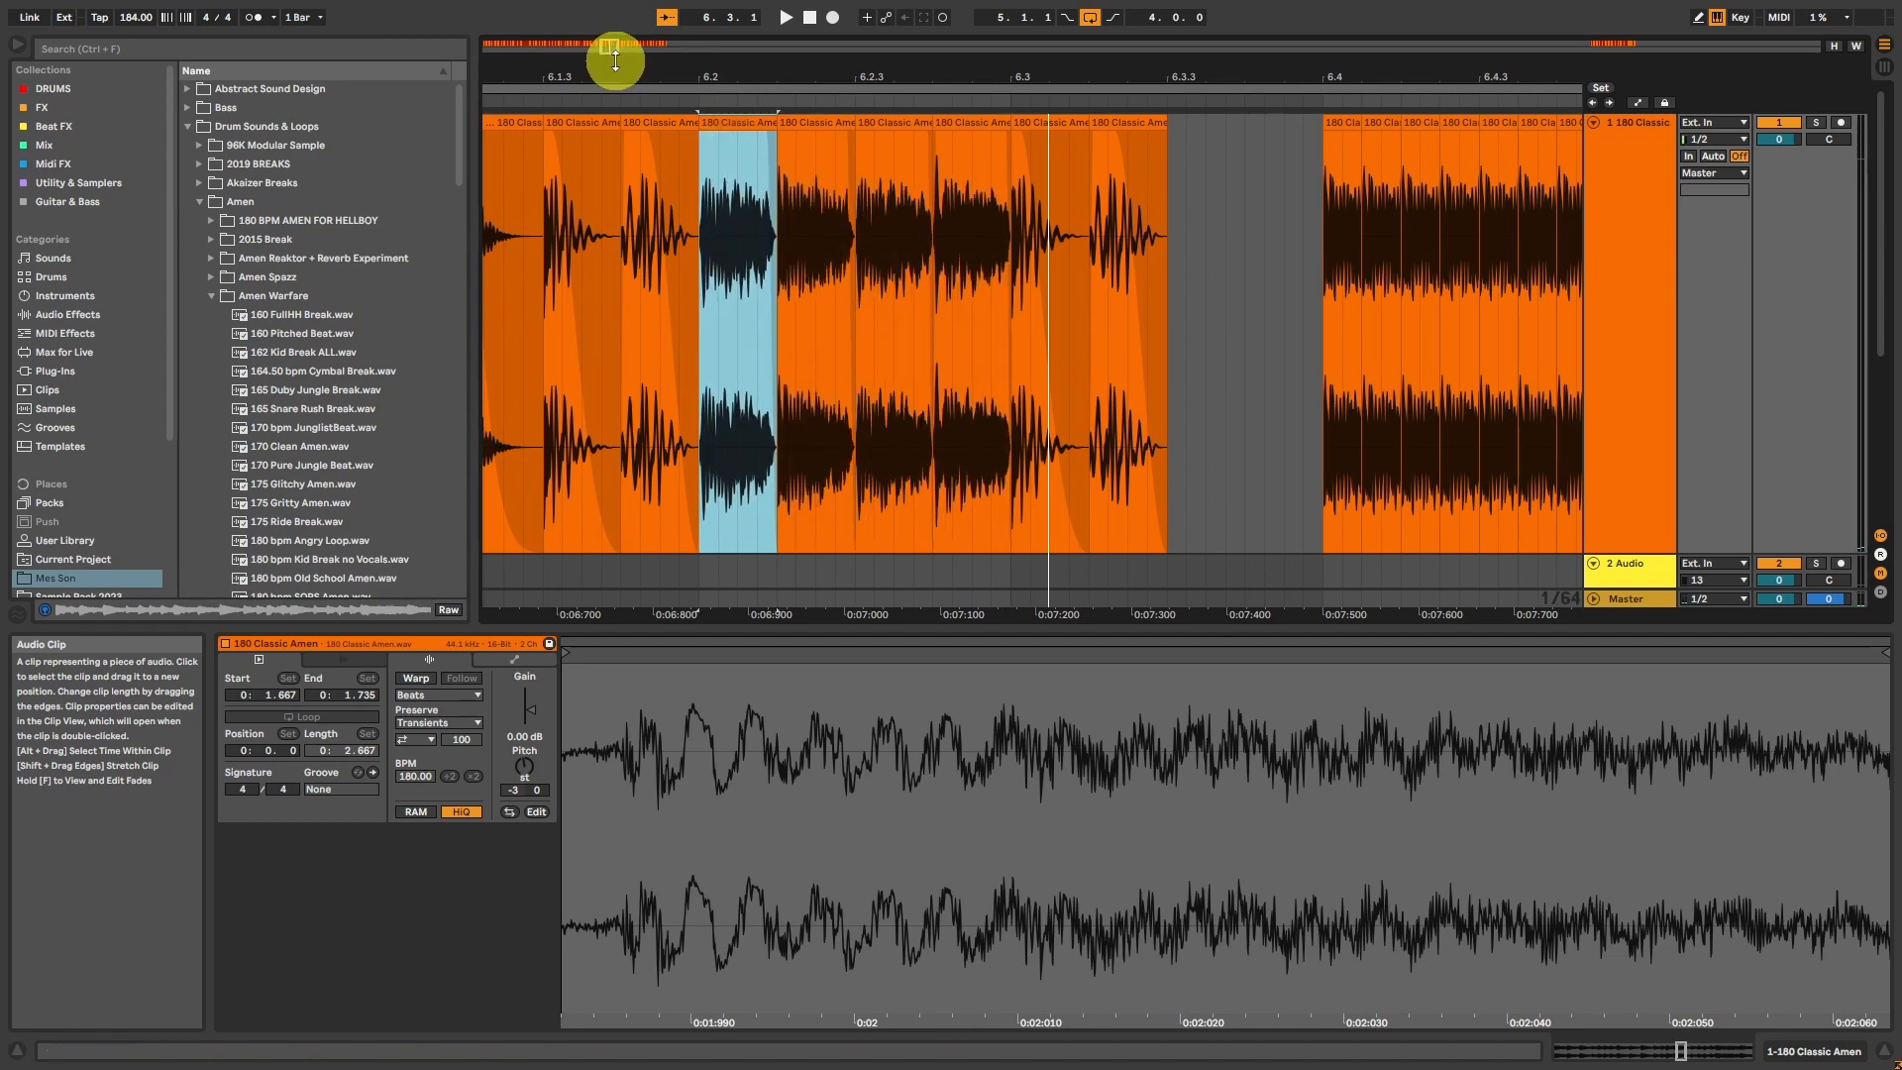
# Step: Clear the two hits between 6.3.1 and 6.3.3 and consolidate the eight roll slices from 6.4.1 to 7.1.1
pyautogui.moveTo(610, 43); pyautogui.dragTo(608, 40)
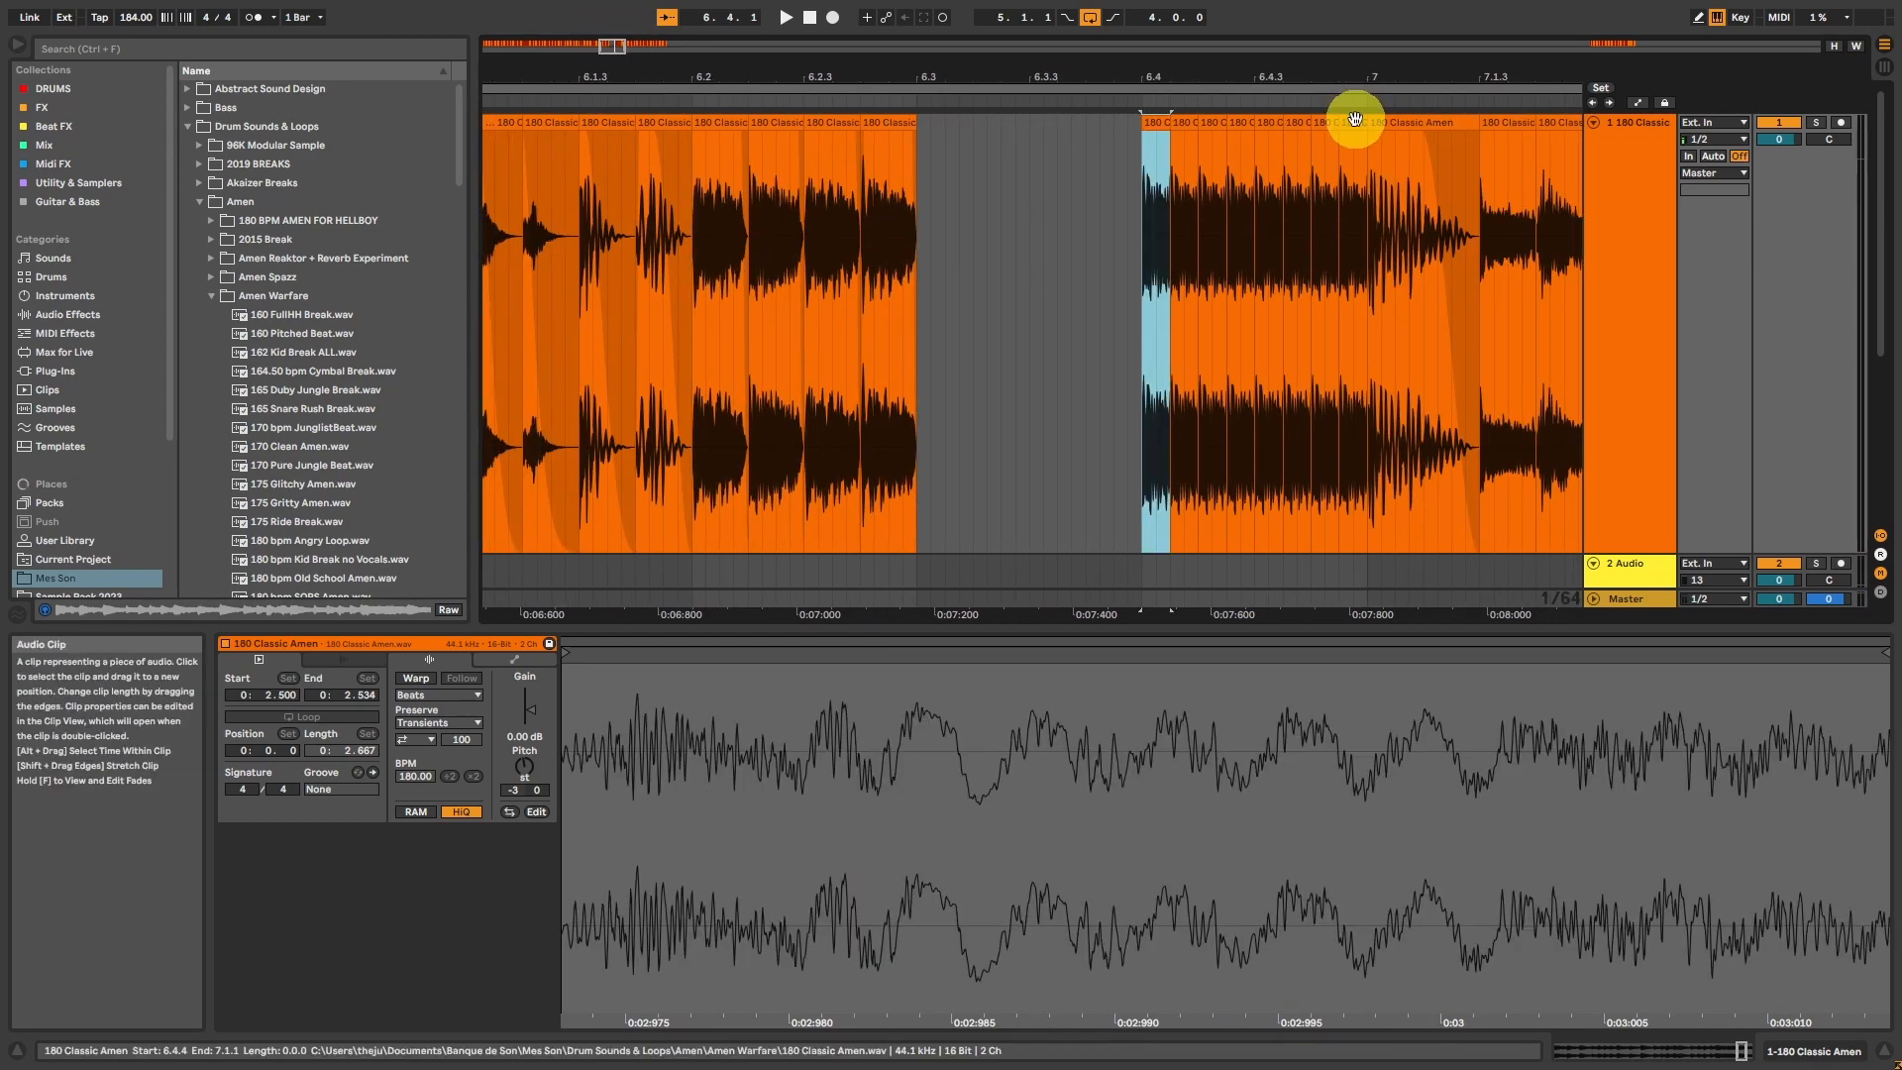
pyautogui.keyDown('shift'); pyautogui.click(1355, 119); pyautogui.keyUp('shift')
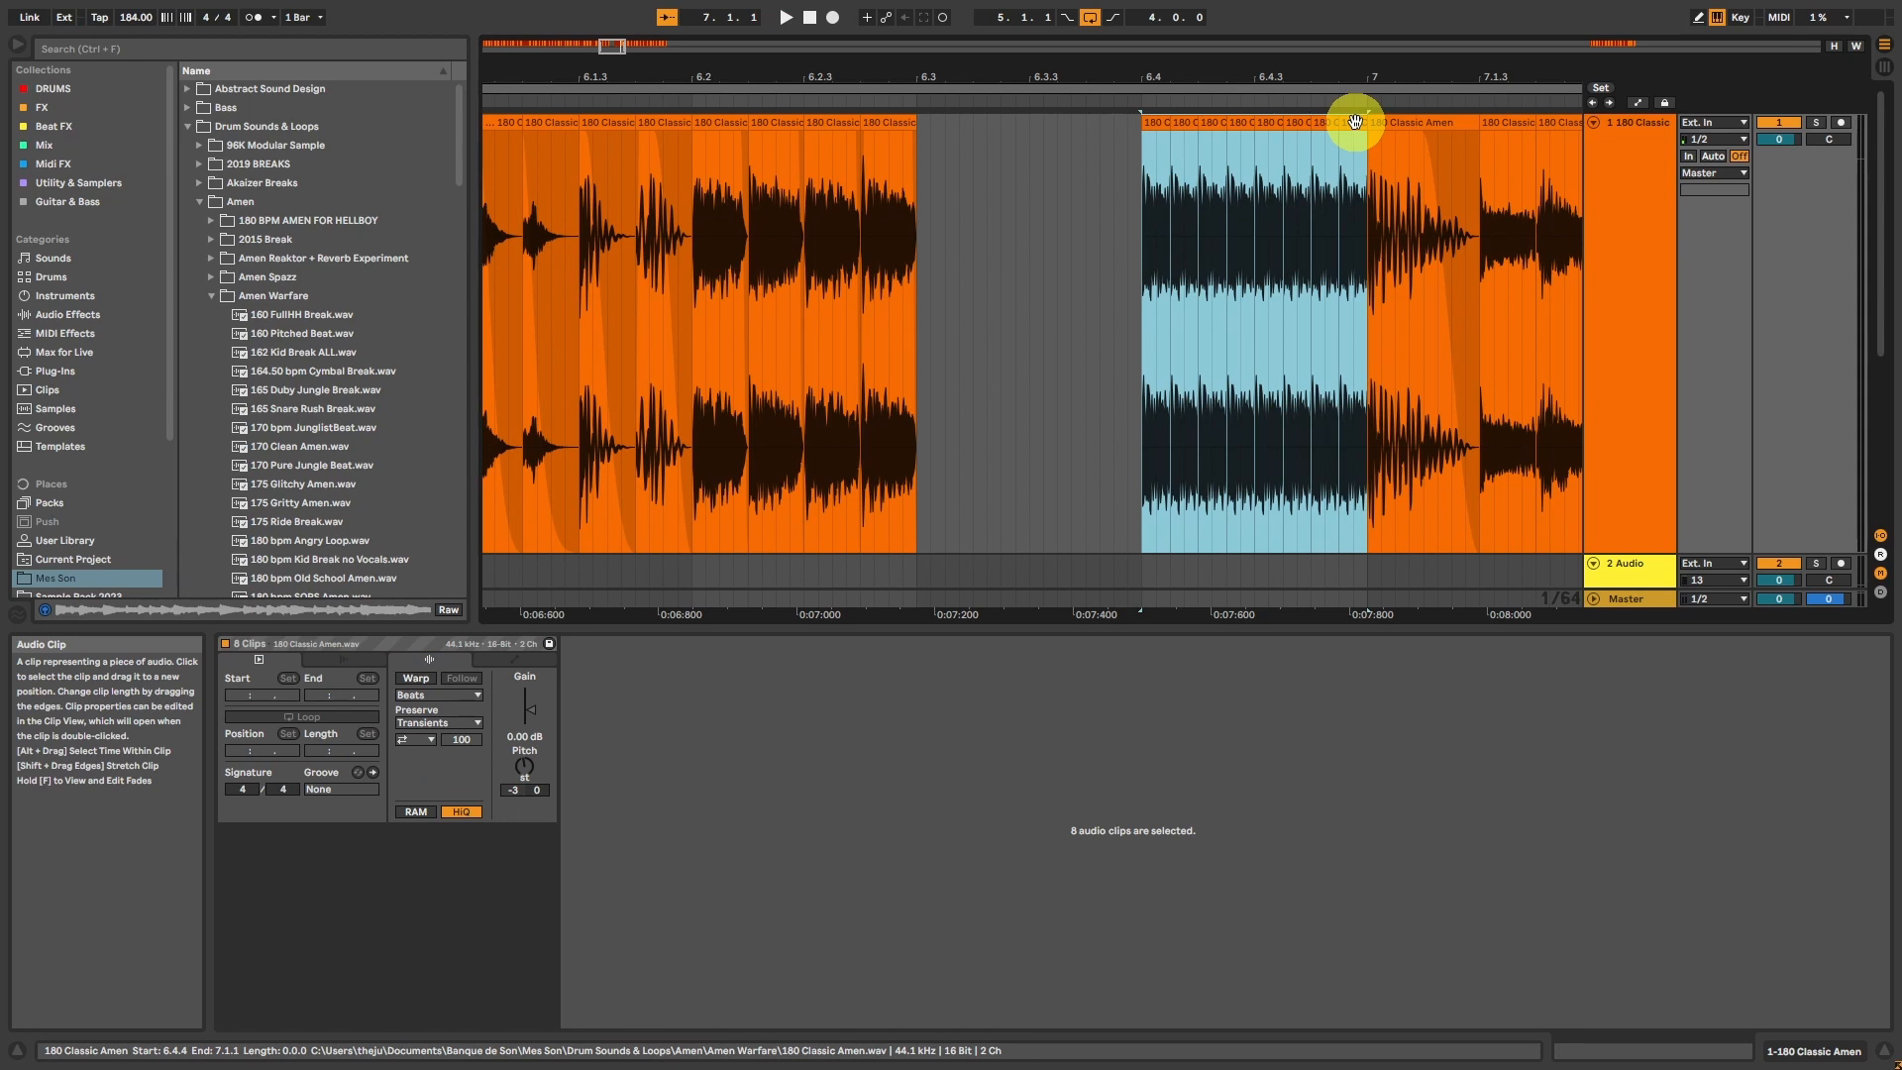
pyautogui.hotkey('ctrl', 'j')
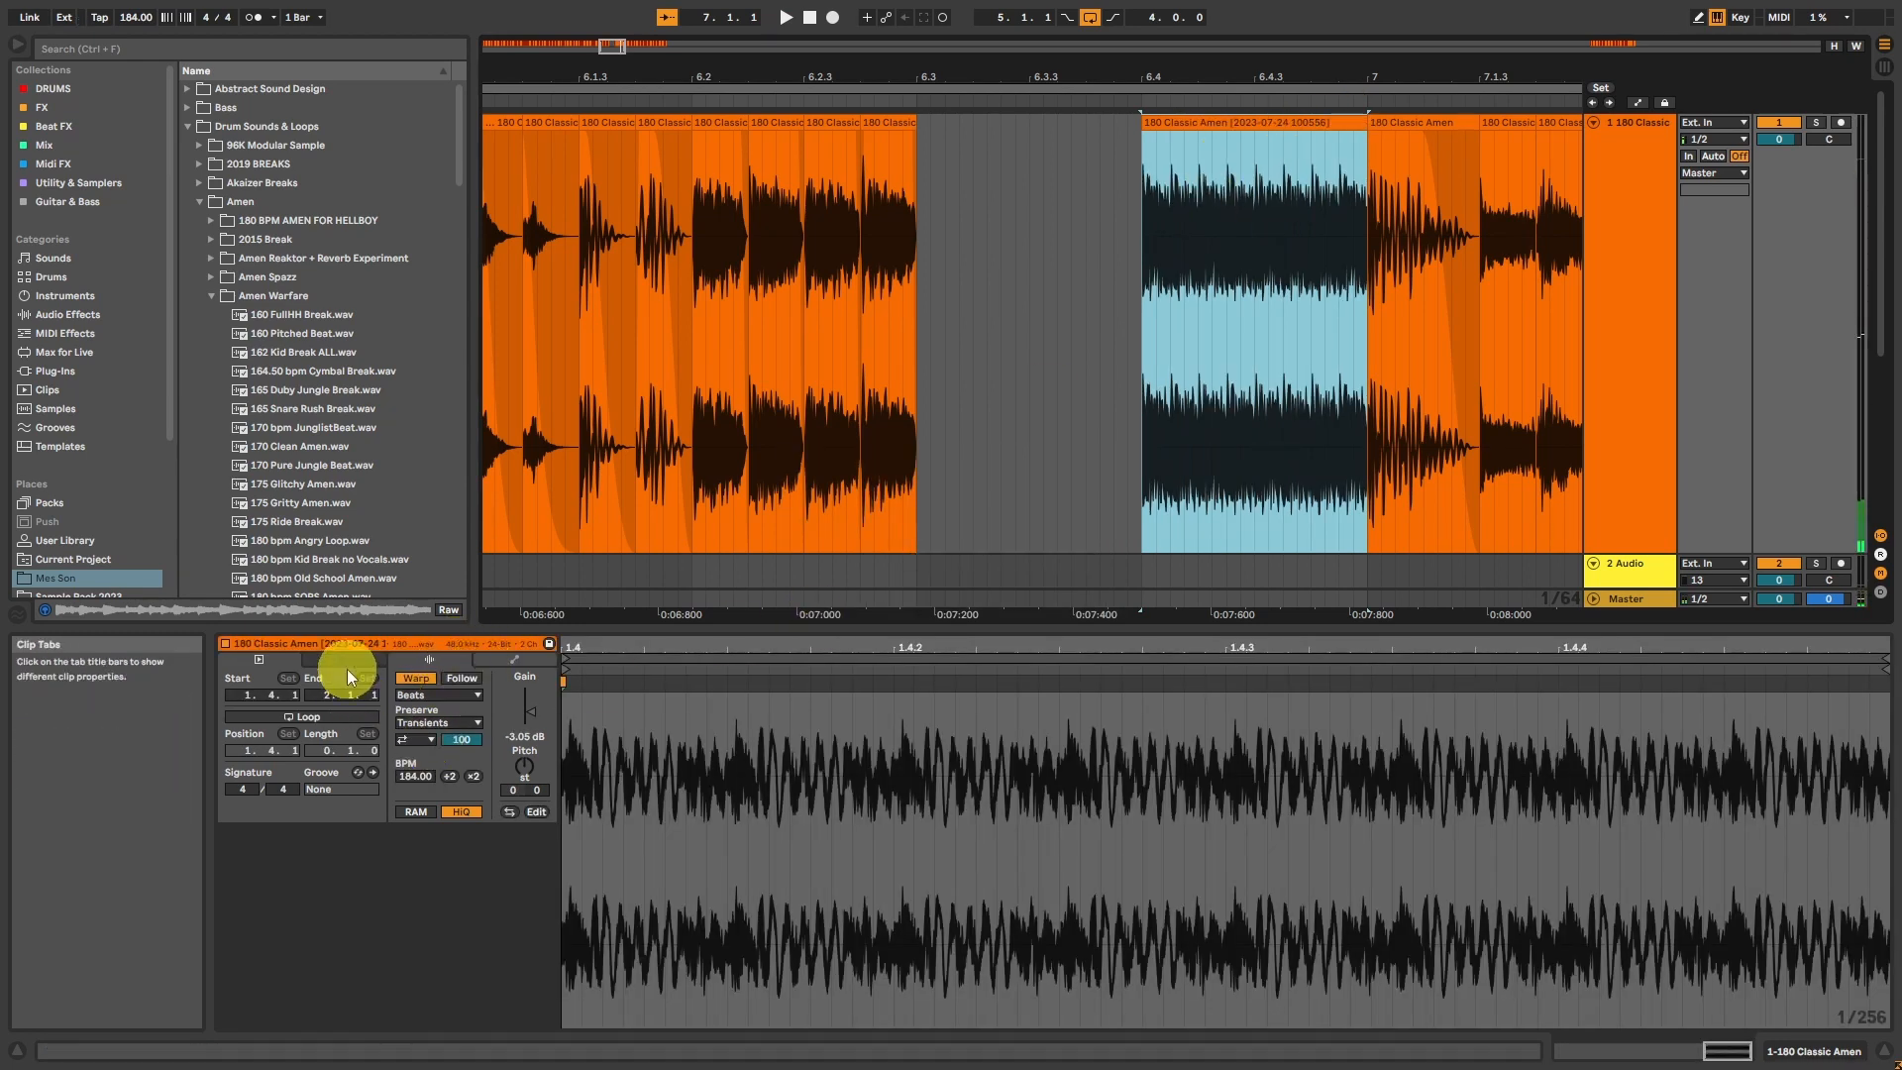
# Step: Draw a clip gain envelope on the consolidated roll that rises to 100 % near its end, and play it
pyautogui.click(532, 662)
pyautogui.click(501, 698)
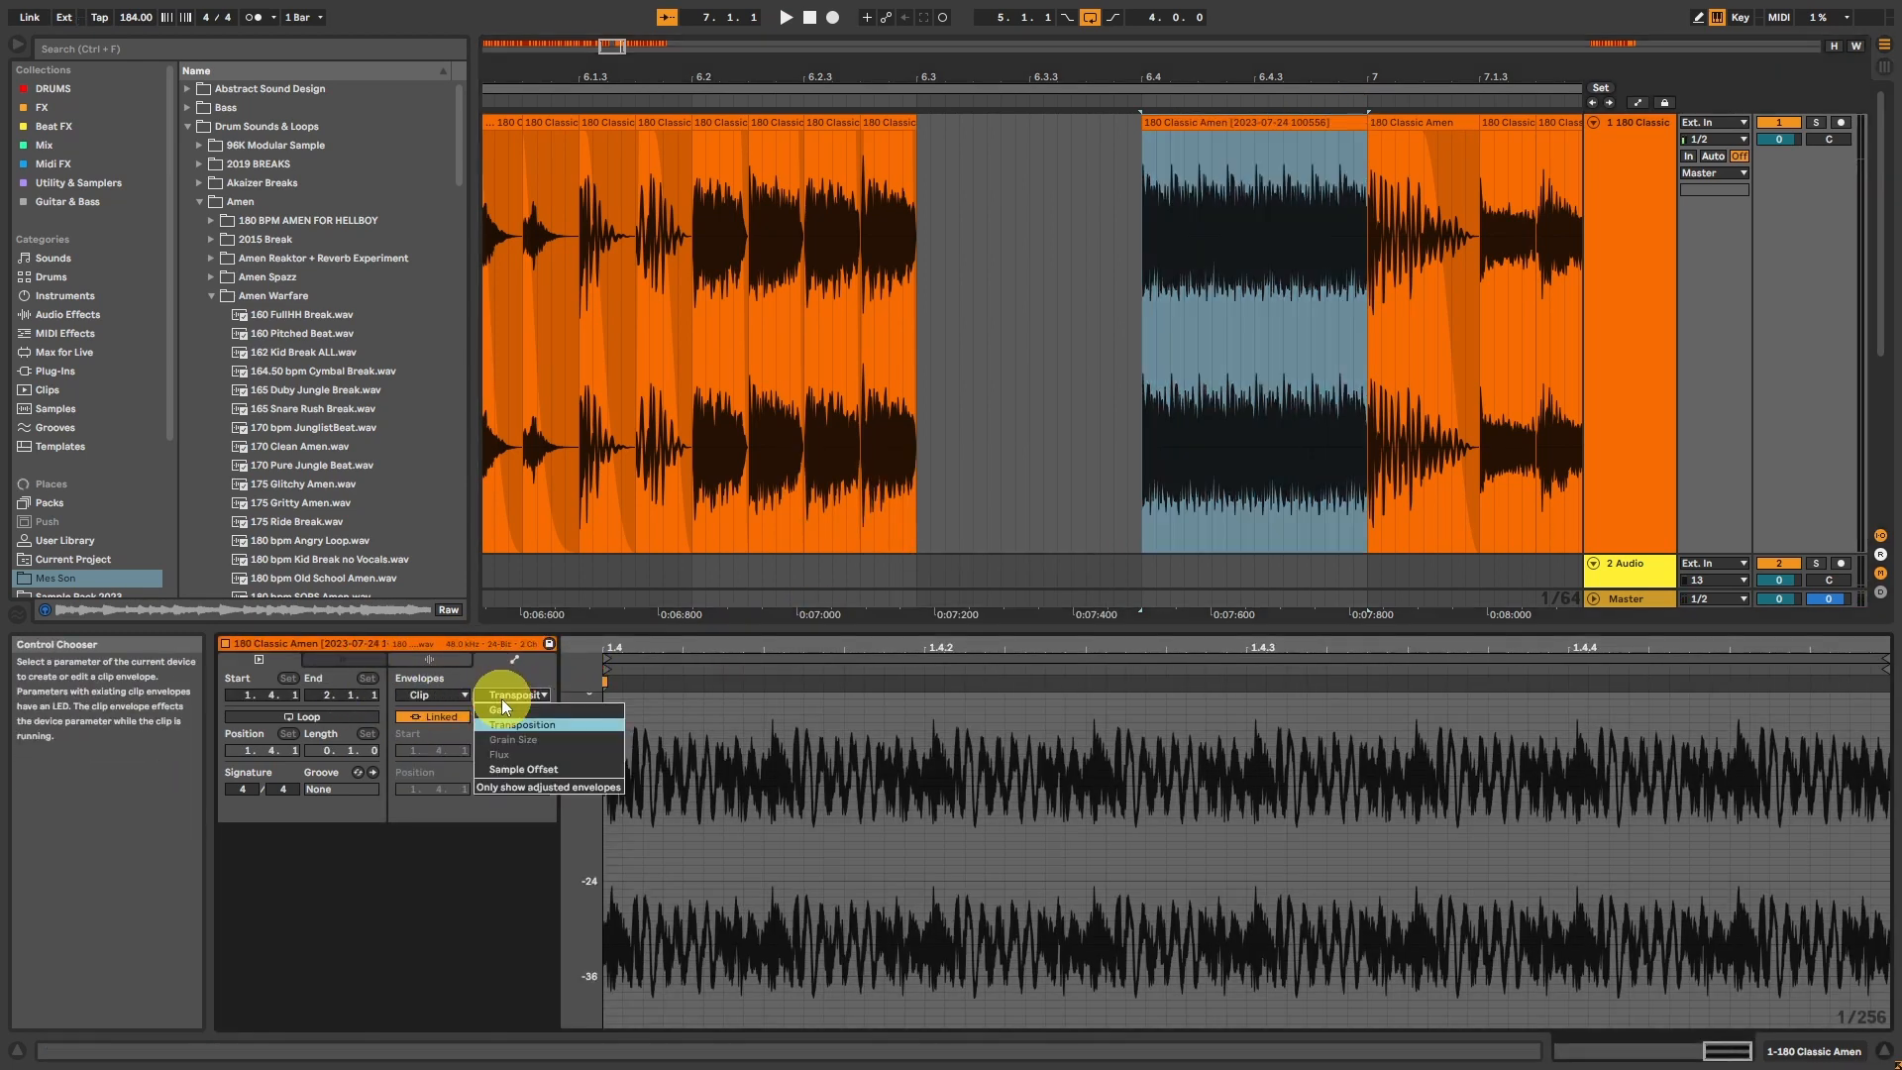
pyautogui.click(501, 716)
pyautogui.moveTo(582, 694); pyautogui.dragTo(1431, 697)
pyautogui.press('space')
pyautogui.press('space')
pyautogui.press('space')
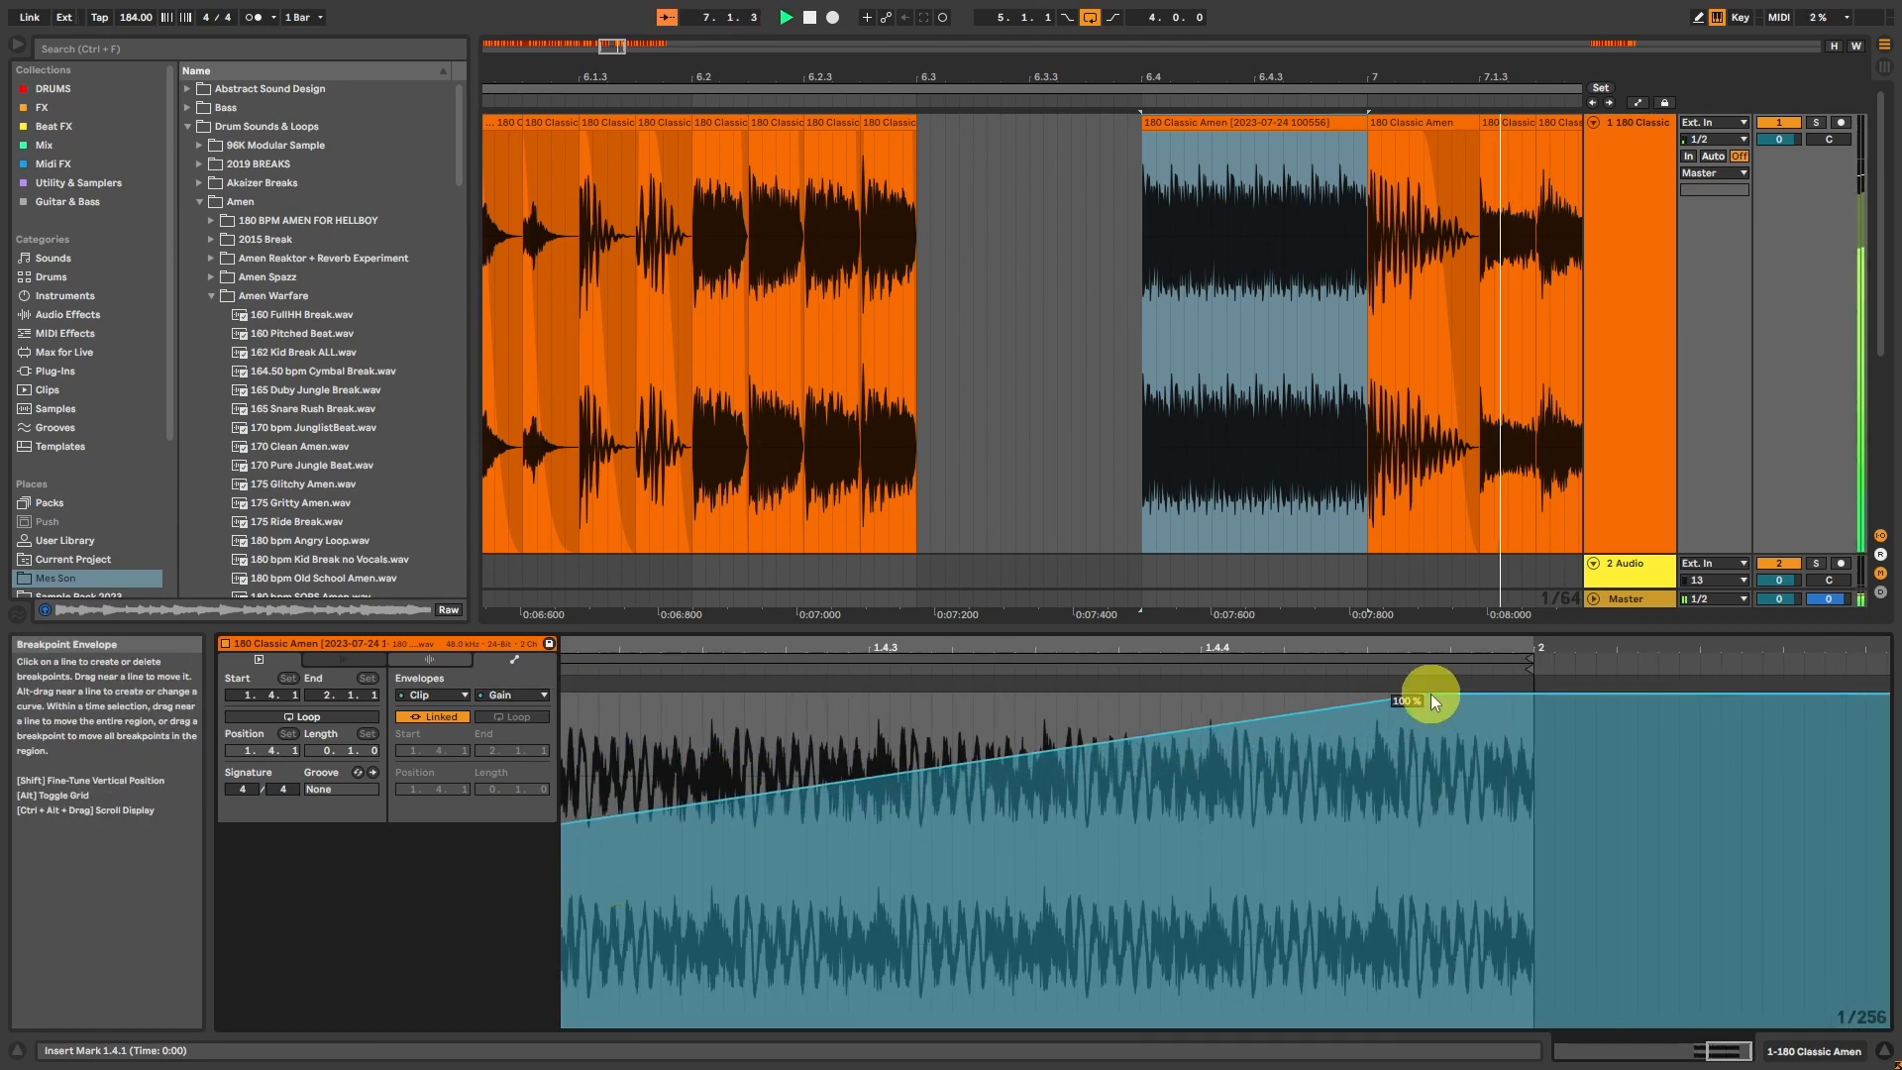
pyautogui.press('space')
# Step: Undo the gain envelope and the consolidation of the roll from 6.4.1 to 7.1.1
pyautogui.moveTo(612, 44); pyautogui.dragTo(615, 20)
pyautogui.click(1015, 110)
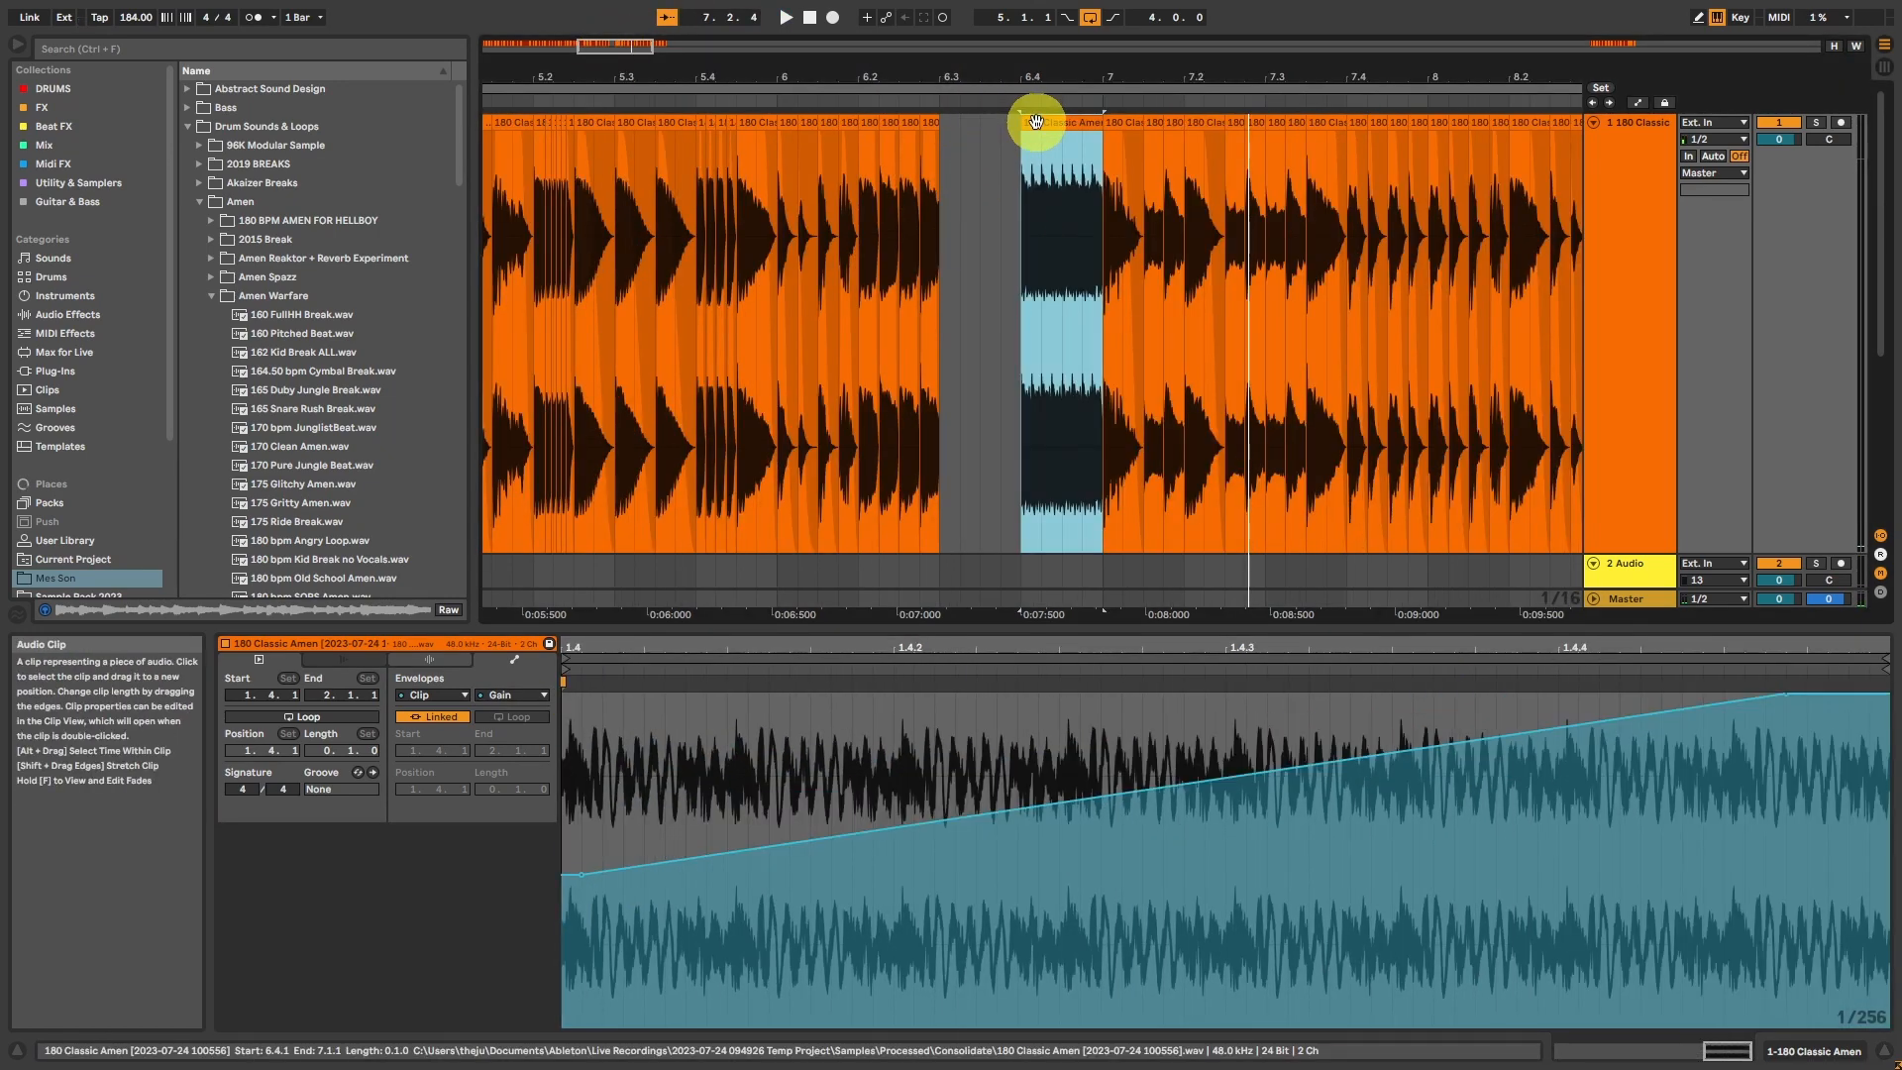
pyautogui.hotkey('ctrl', 'z')
pyautogui.hotkey('ctrl', 'z')
pyautogui.hotkey('ctrl', 'z')
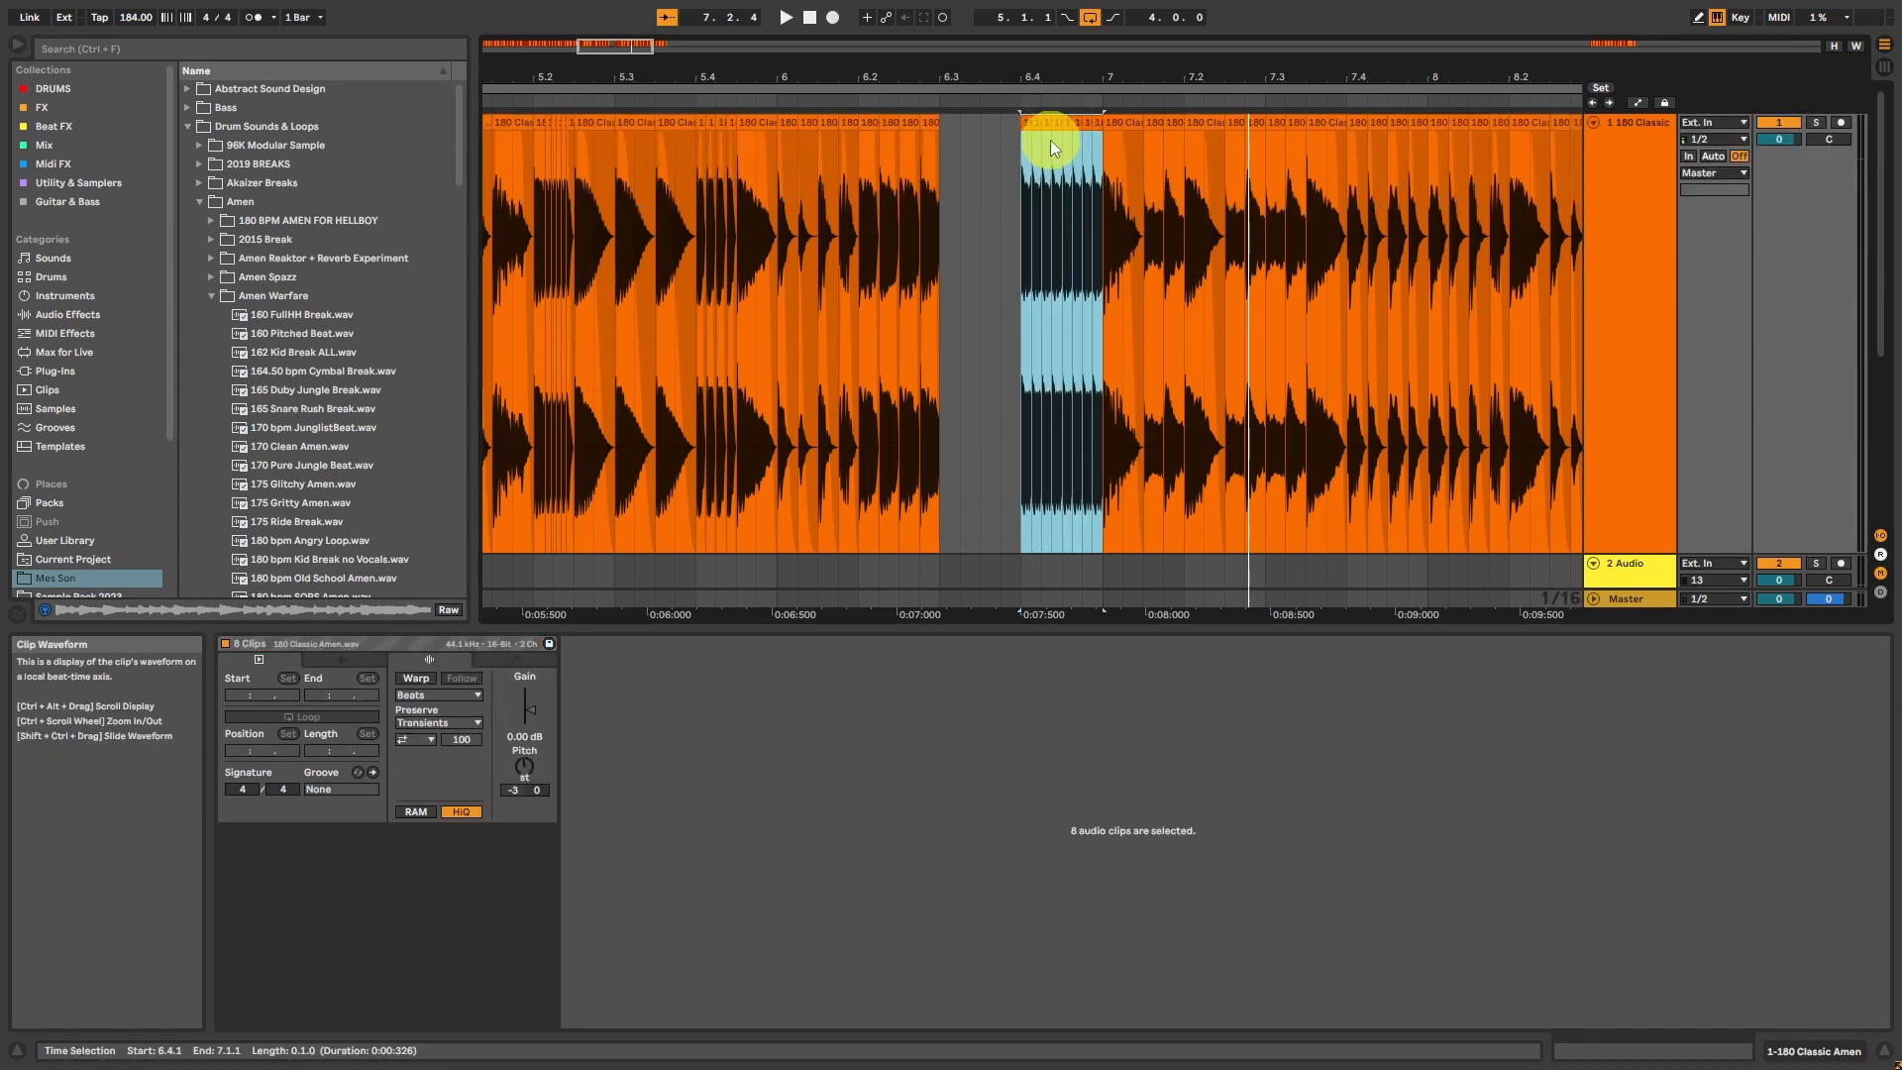
# Step: Consolidate an extended copy of the roll on track 2 from 6.3.1 to 7.1.1 and remove the original slices from track 1
pyautogui.moveTo(1050, 139); pyautogui.dragTo(1108, 484)
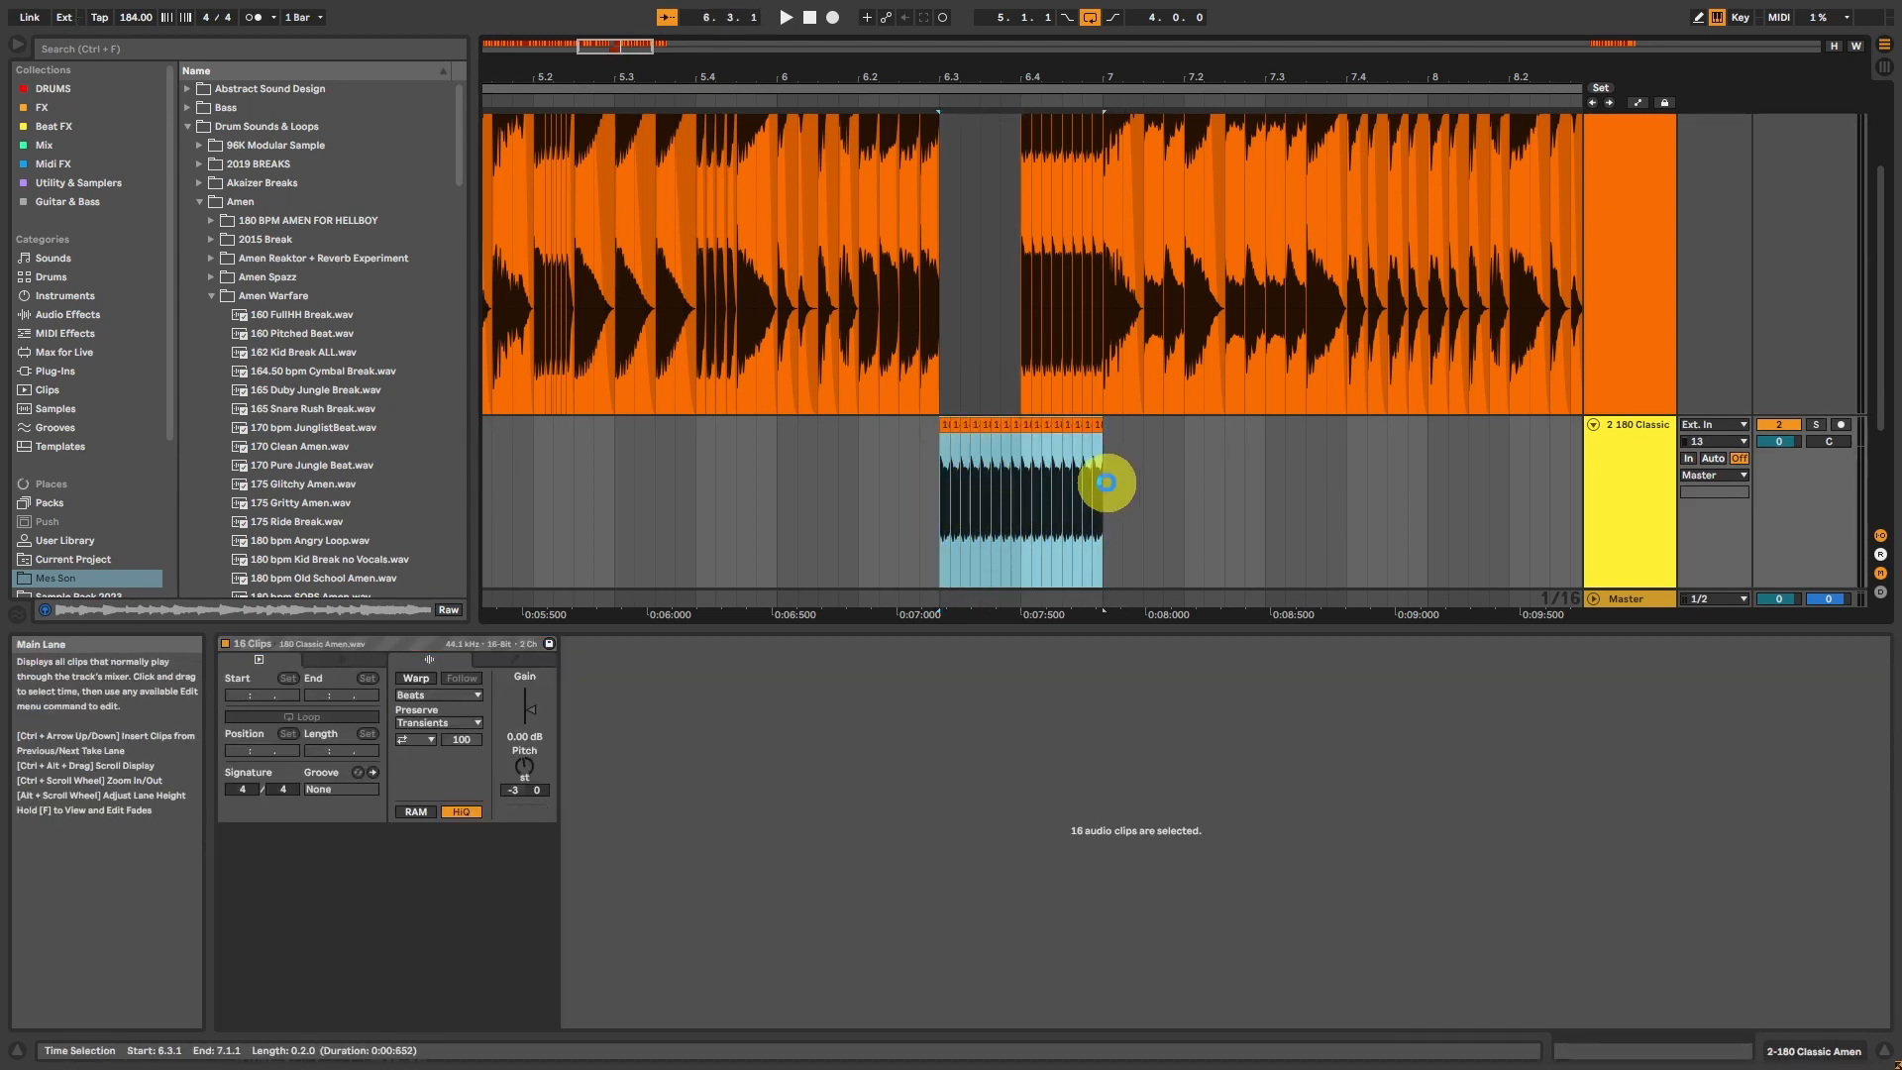
pyautogui.hotkey('ctrl', 'j')
pyautogui.moveTo(1027, 319); pyautogui.dragTo(1104, 128)
pyautogui.click(1102, 194)
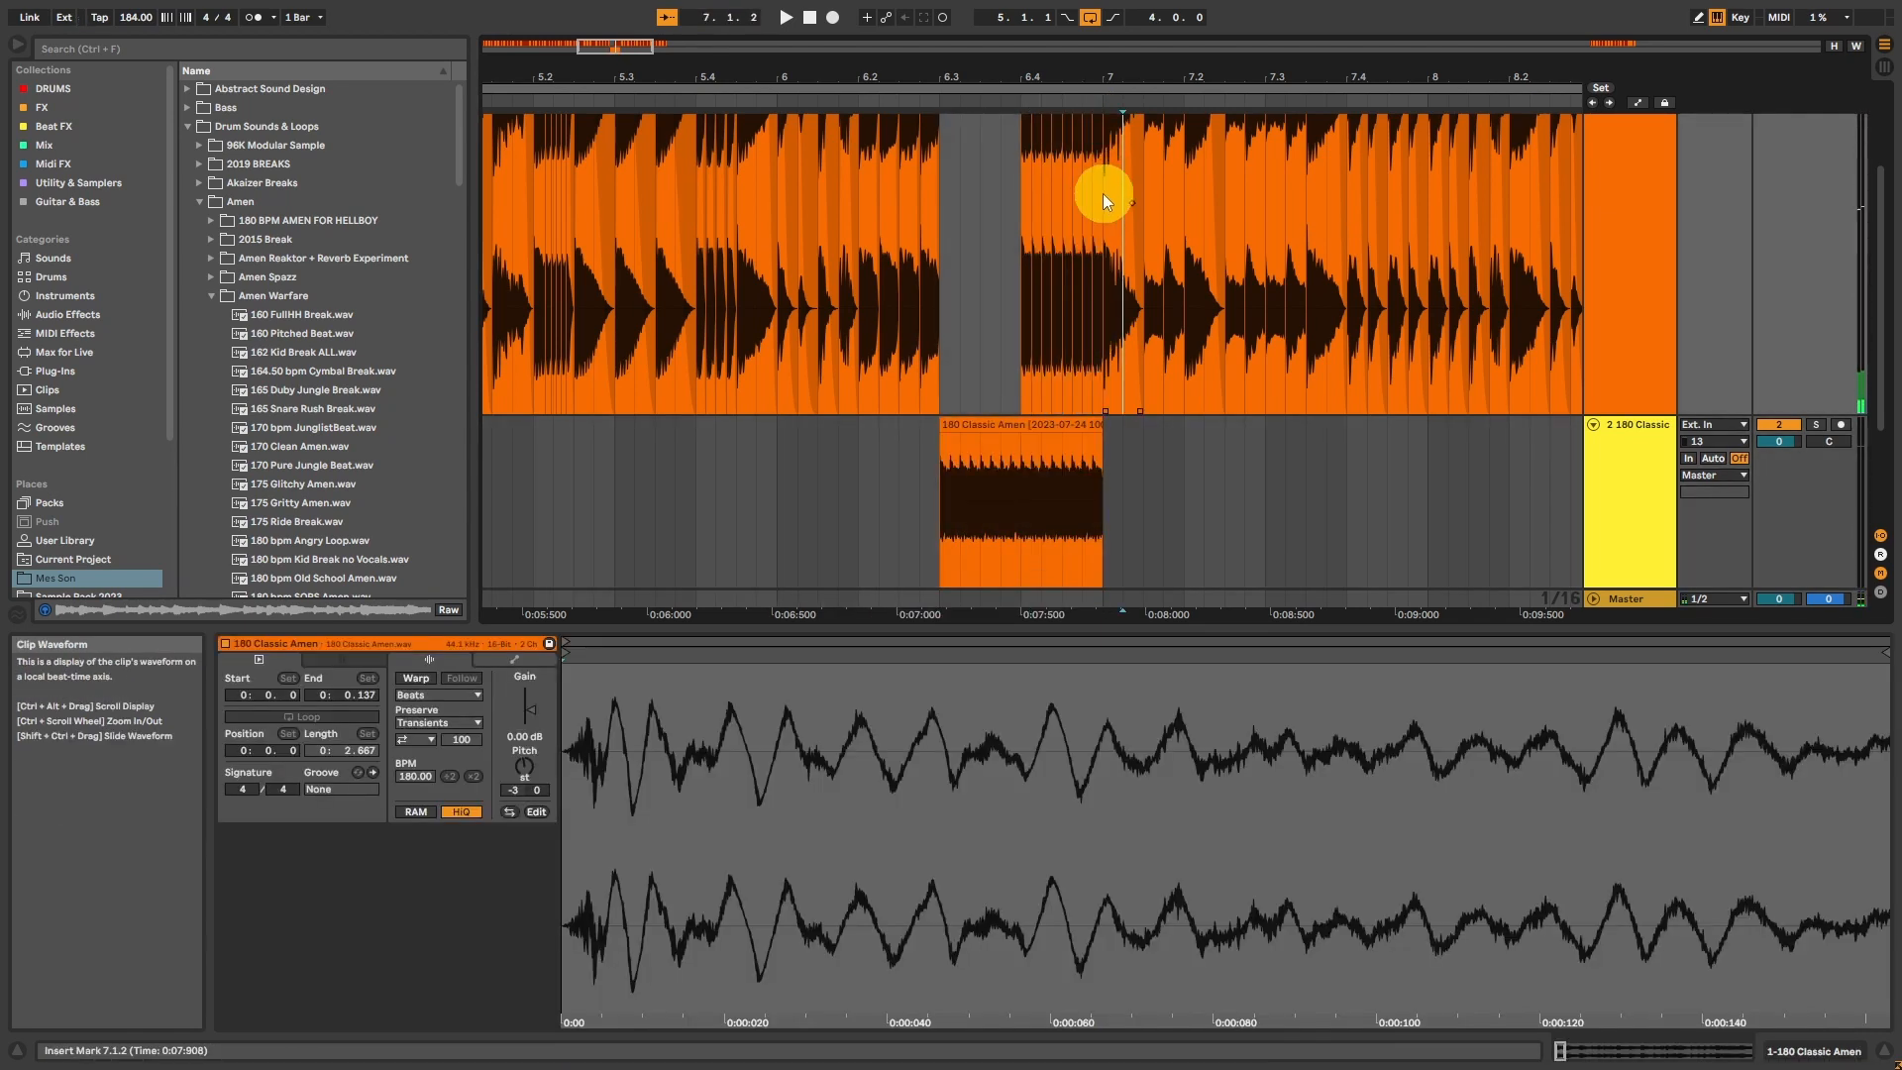
pyautogui.moveTo(1103, 198); pyautogui.dragTo(1031, 8)
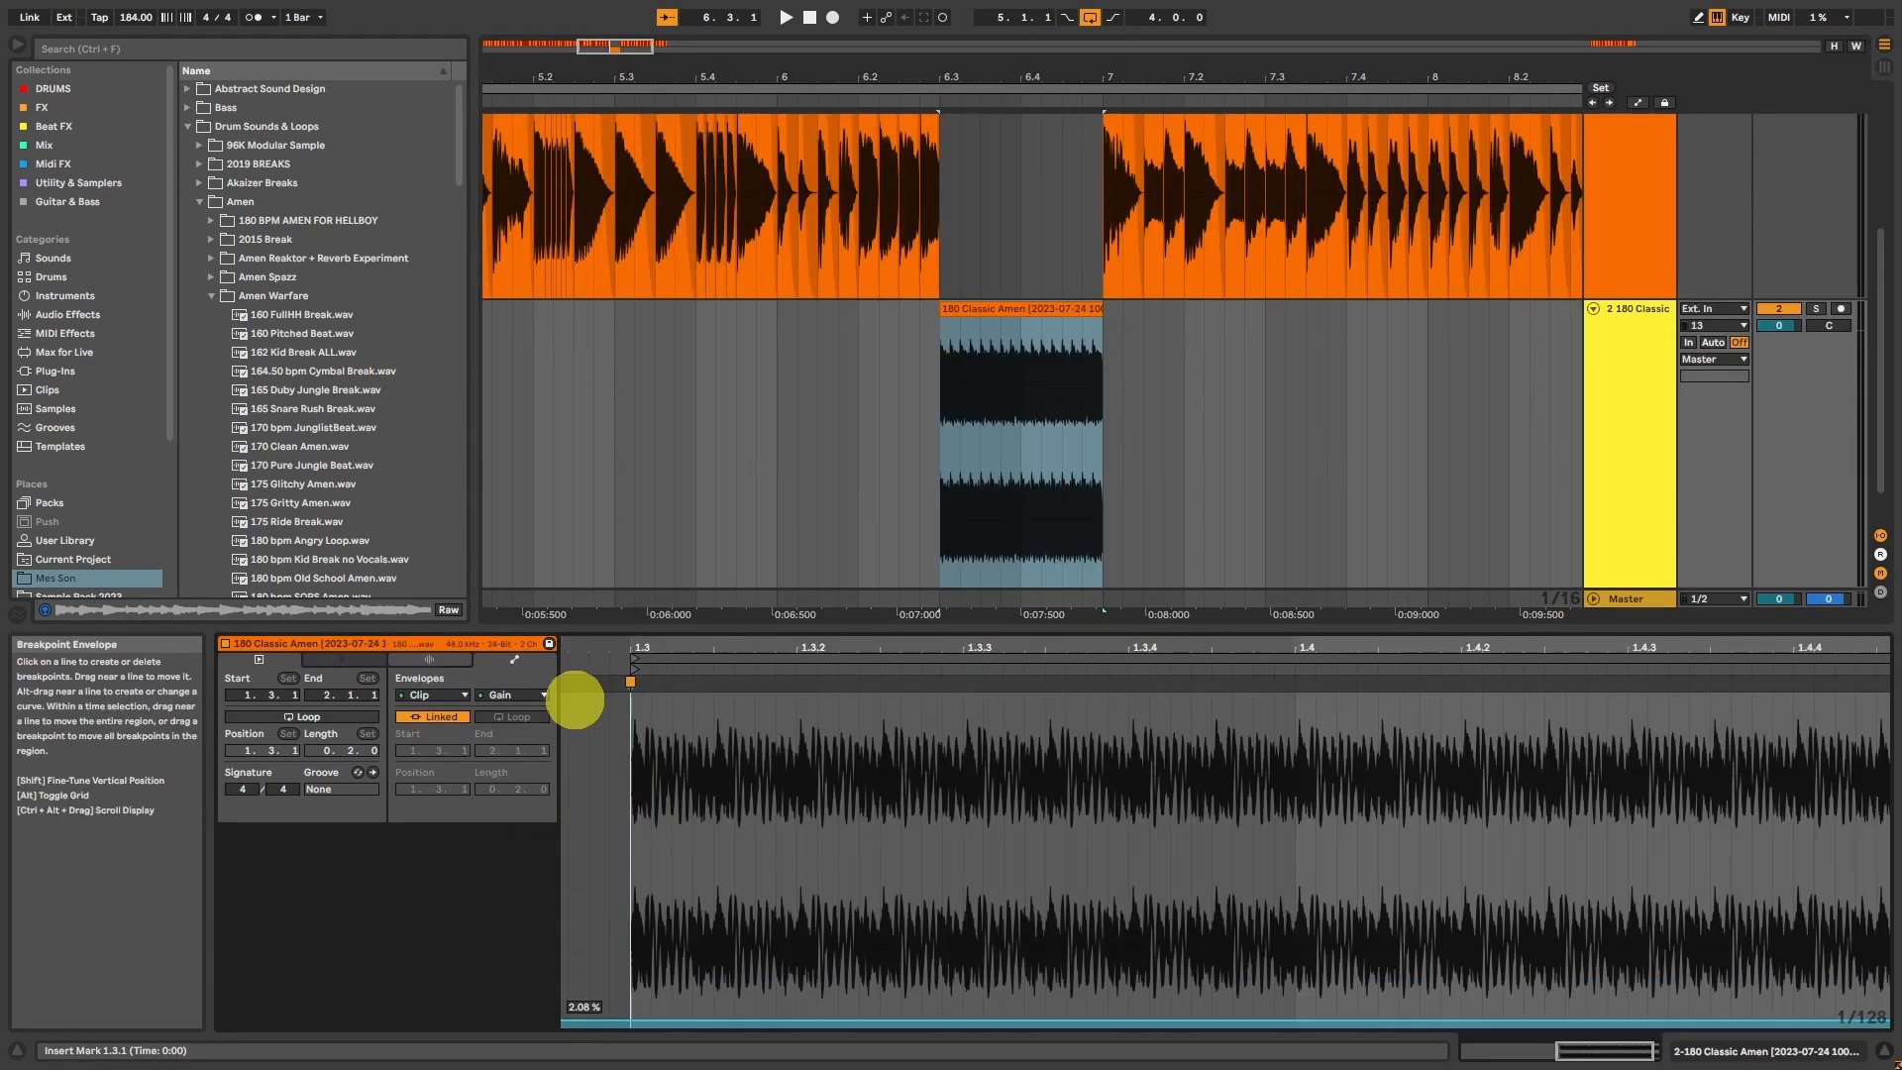
# Step: Draw a gain envelope on the track 2 roll rising from about 2 % at 1.3.1 to 100 % near its end, and play it
pyautogui.moveTo(891, 1017); pyautogui.dragTo(1579, 694)
pyautogui.press('space')
pyautogui.press('space')
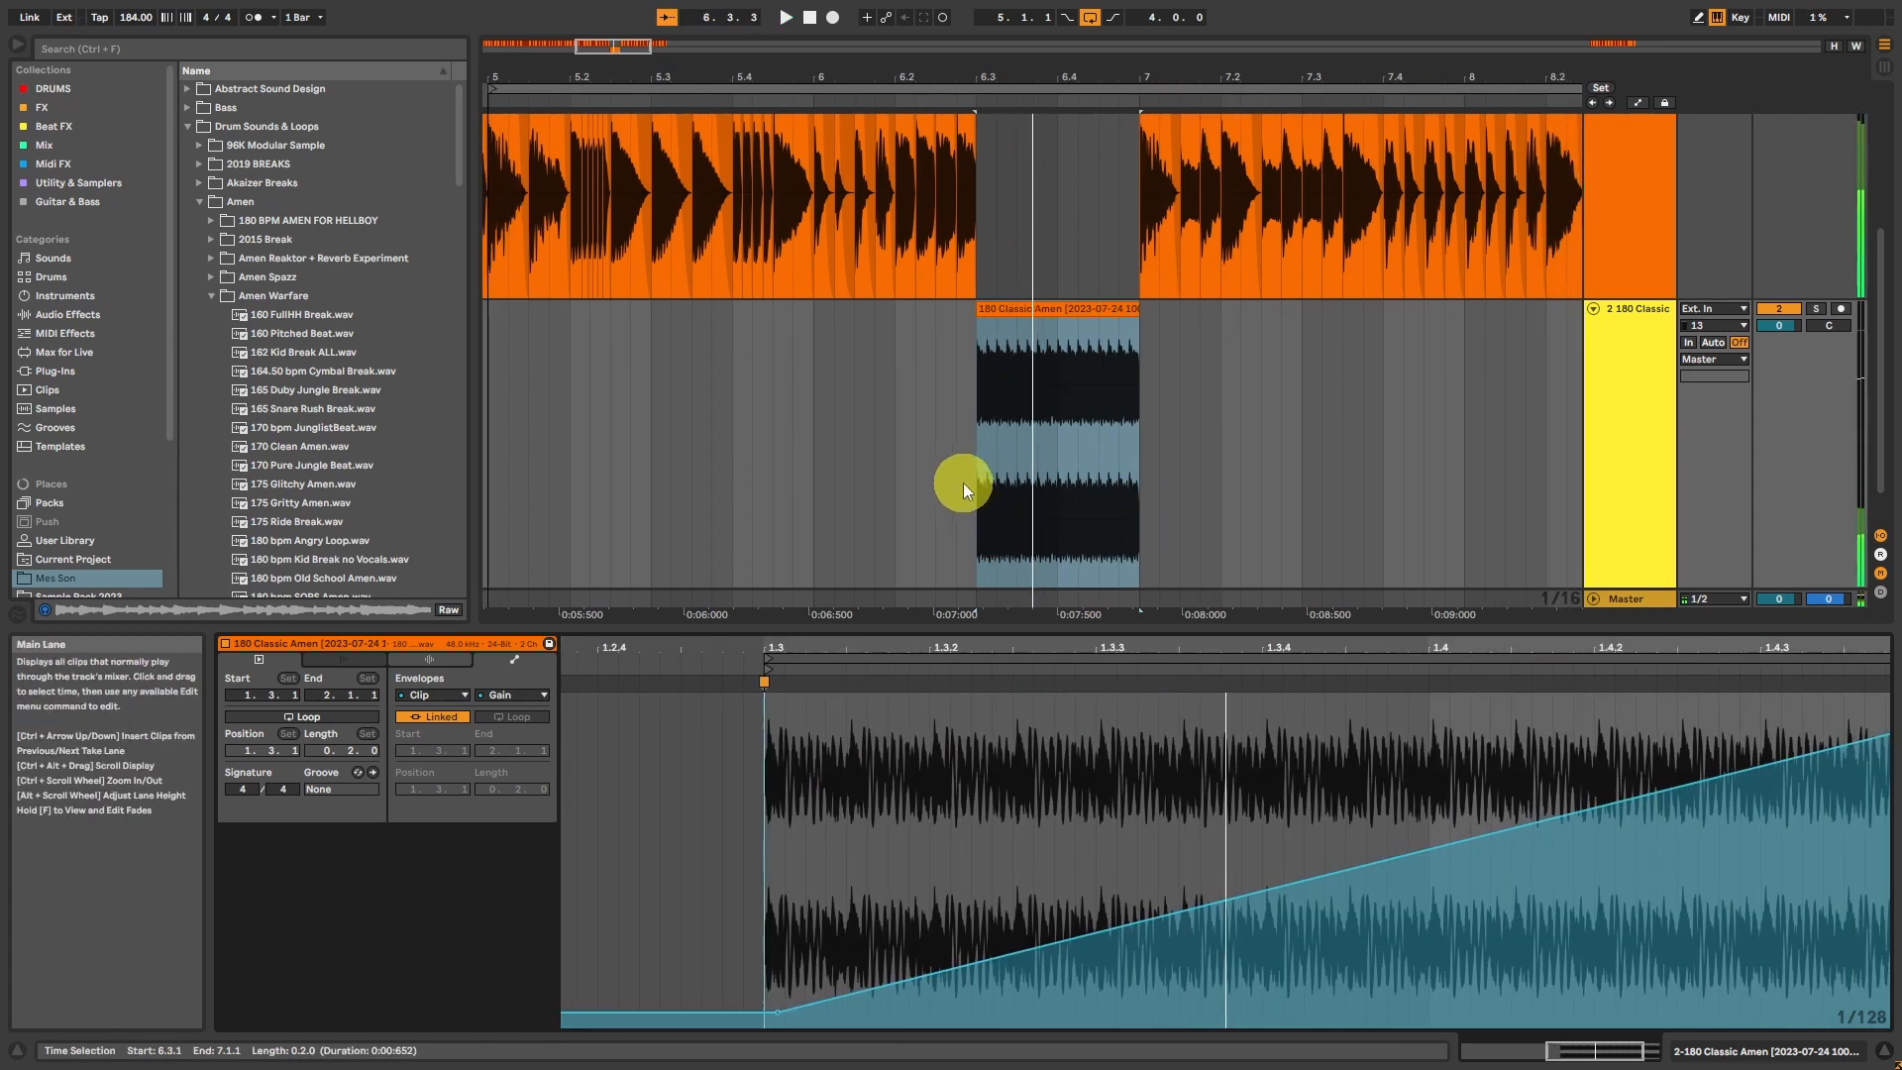
pyautogui.click(963, 484)
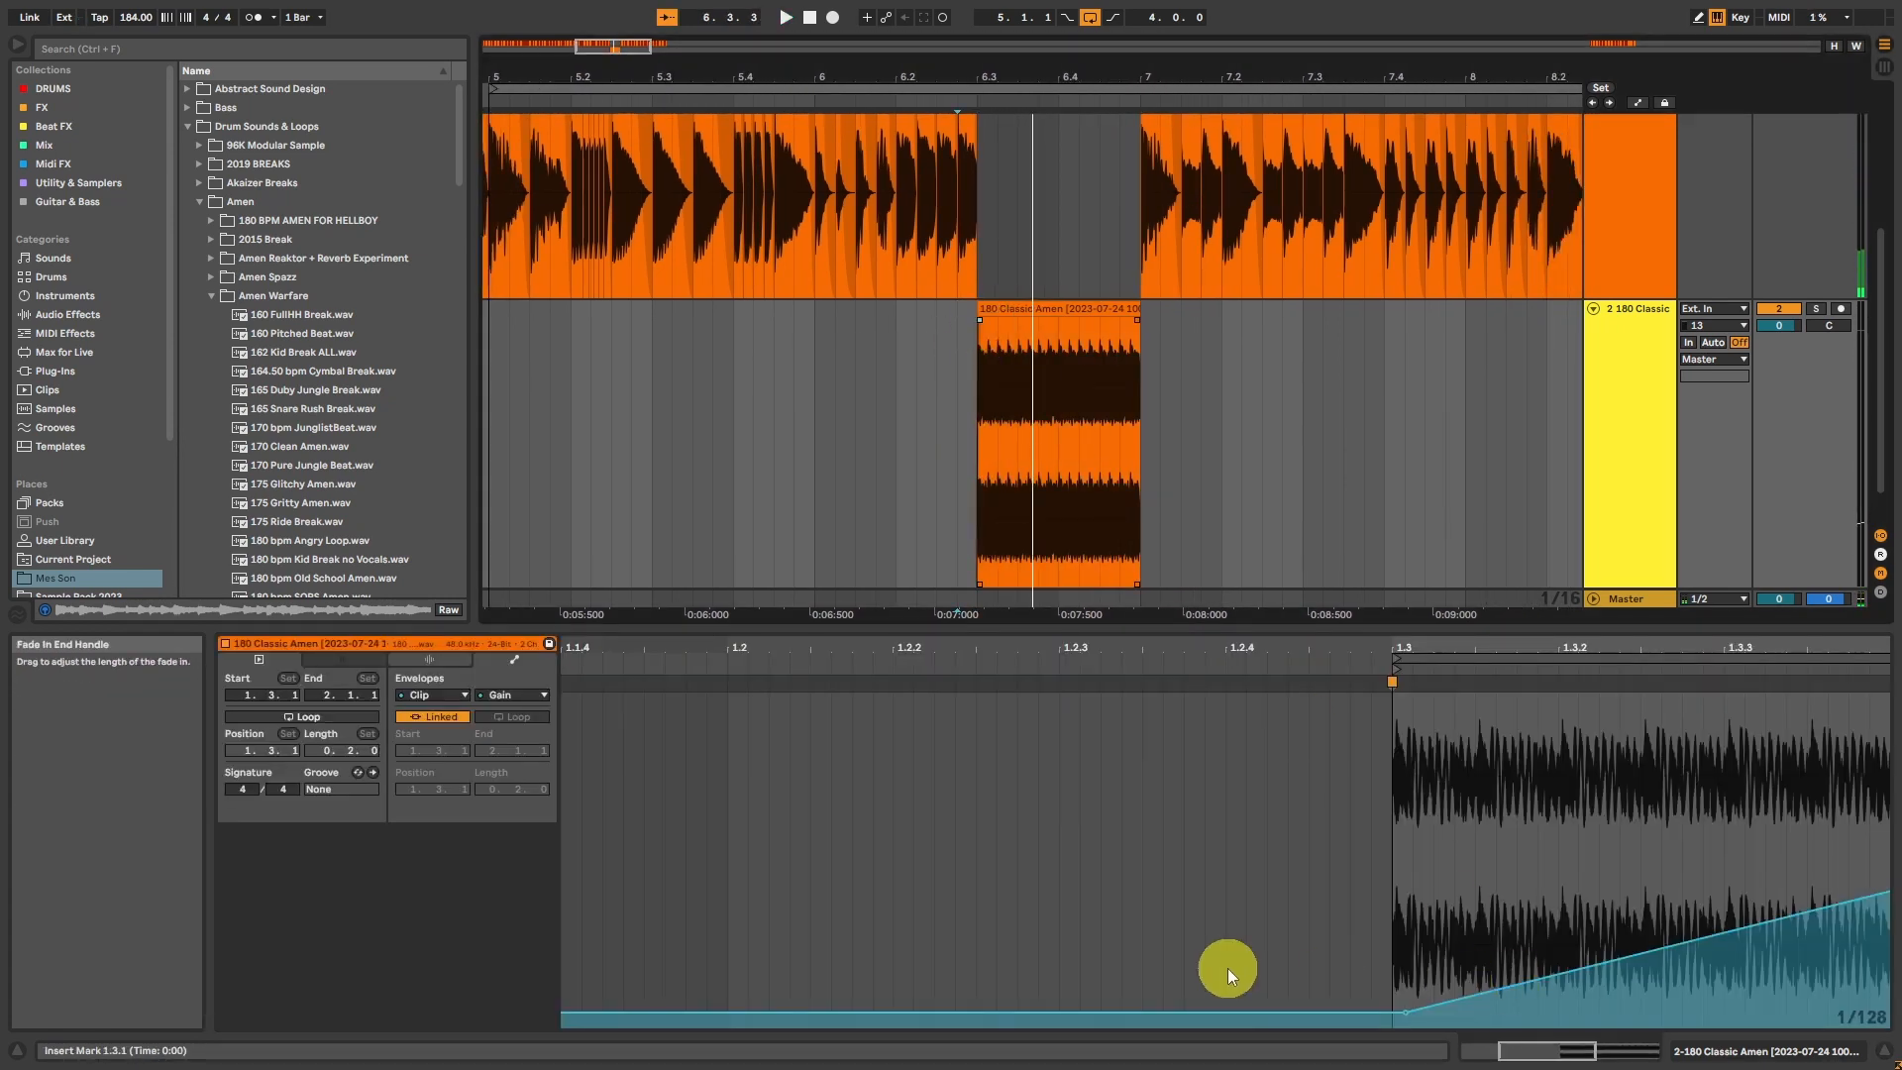
pyautogui.click(1405, 1012)
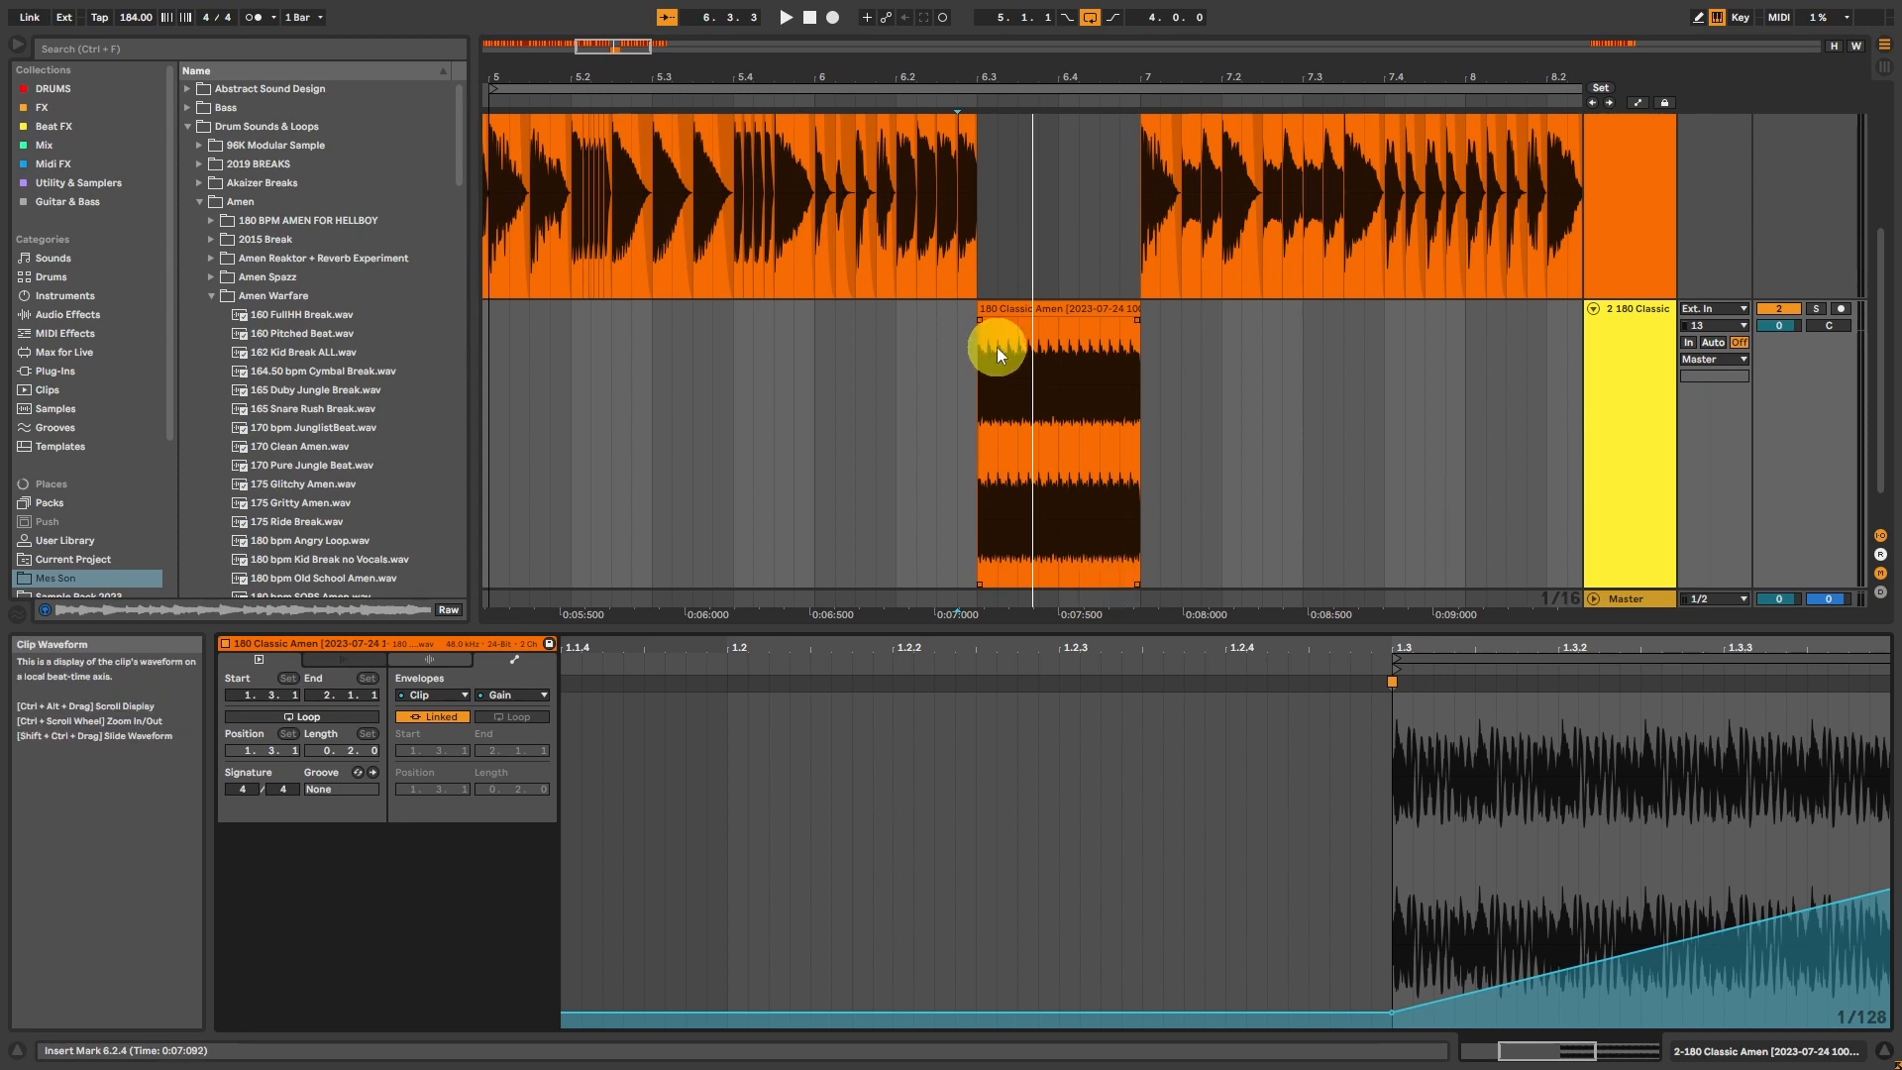
pyautogui.click(984, 322)
pyautogui.scroll(3, 979, 322)
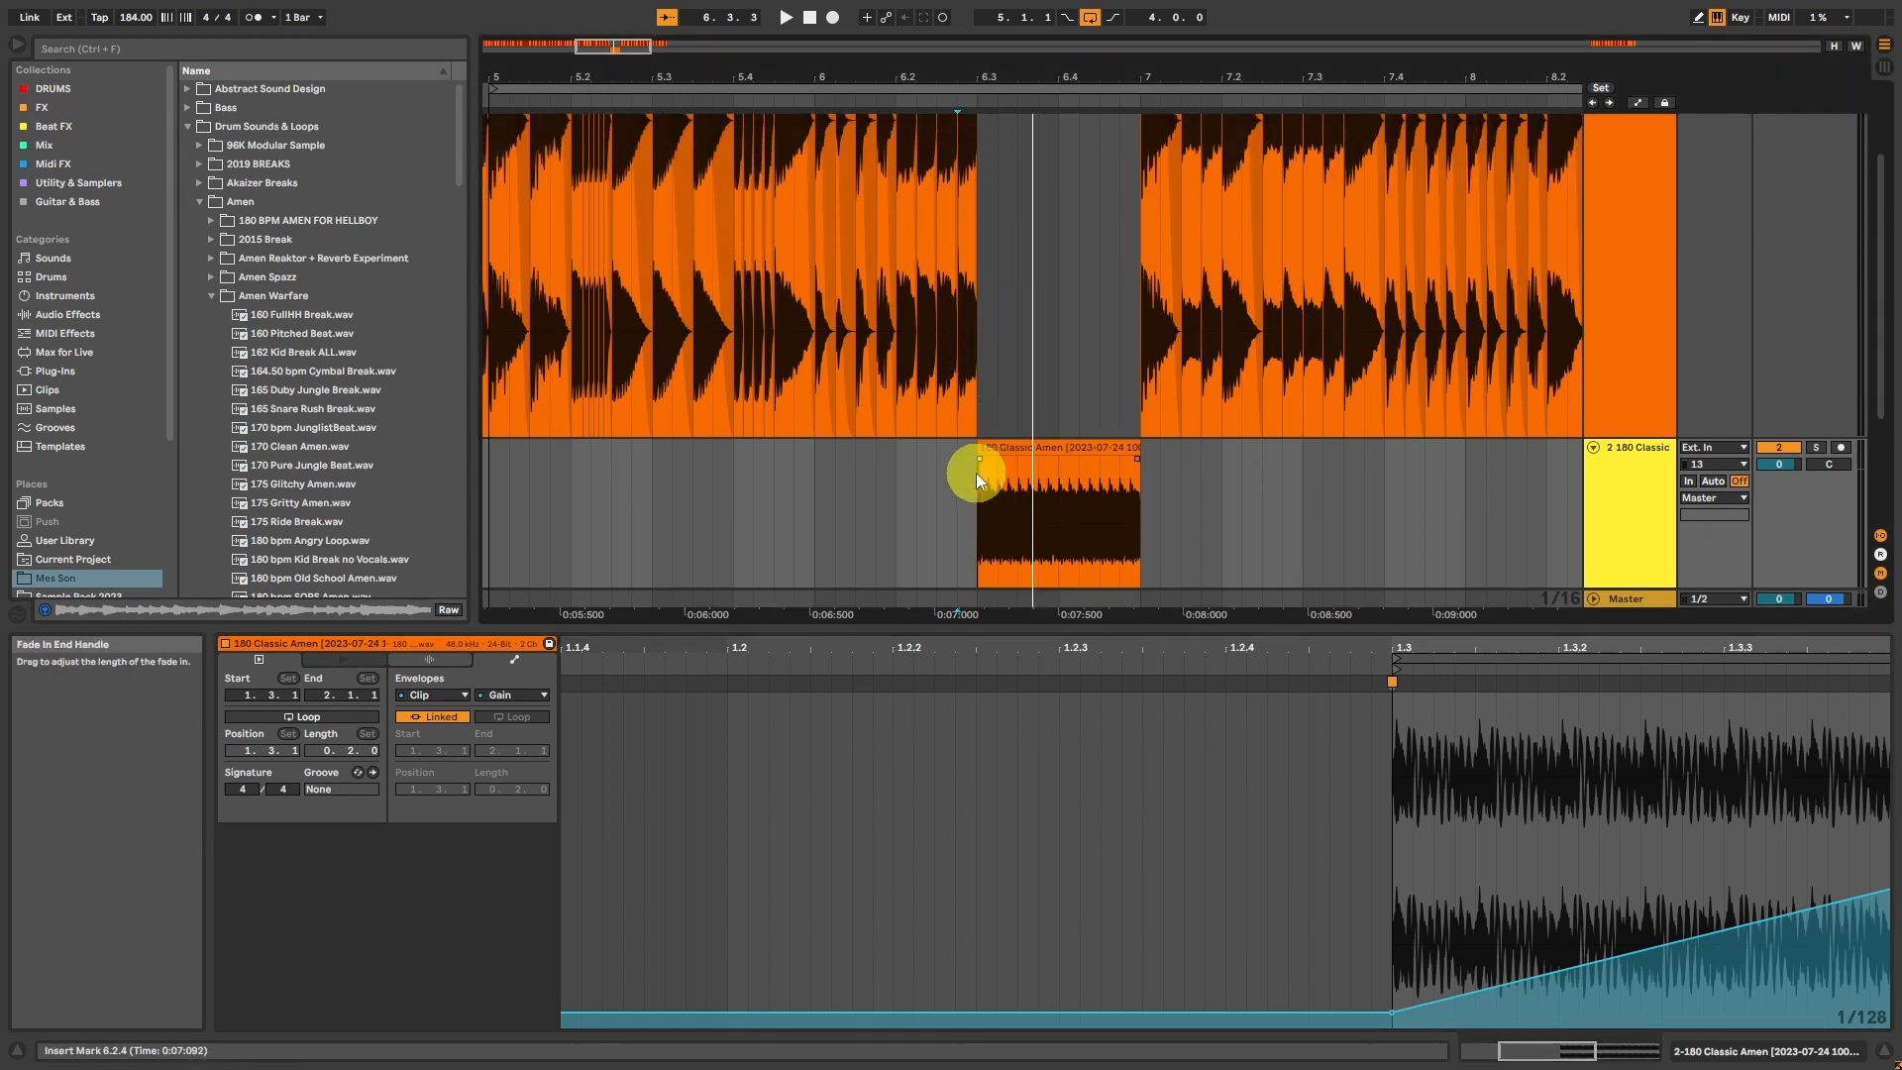
# Step: Fill the track 1 gap from 6.3.1 to 7.1.1 with copies of the 7.1.1 slice and consolidate them
pyautogui.scroll(2, 941, 396)
pyautogui.scroll(1, 877, 297)
pyautogui.click(1156, 124)
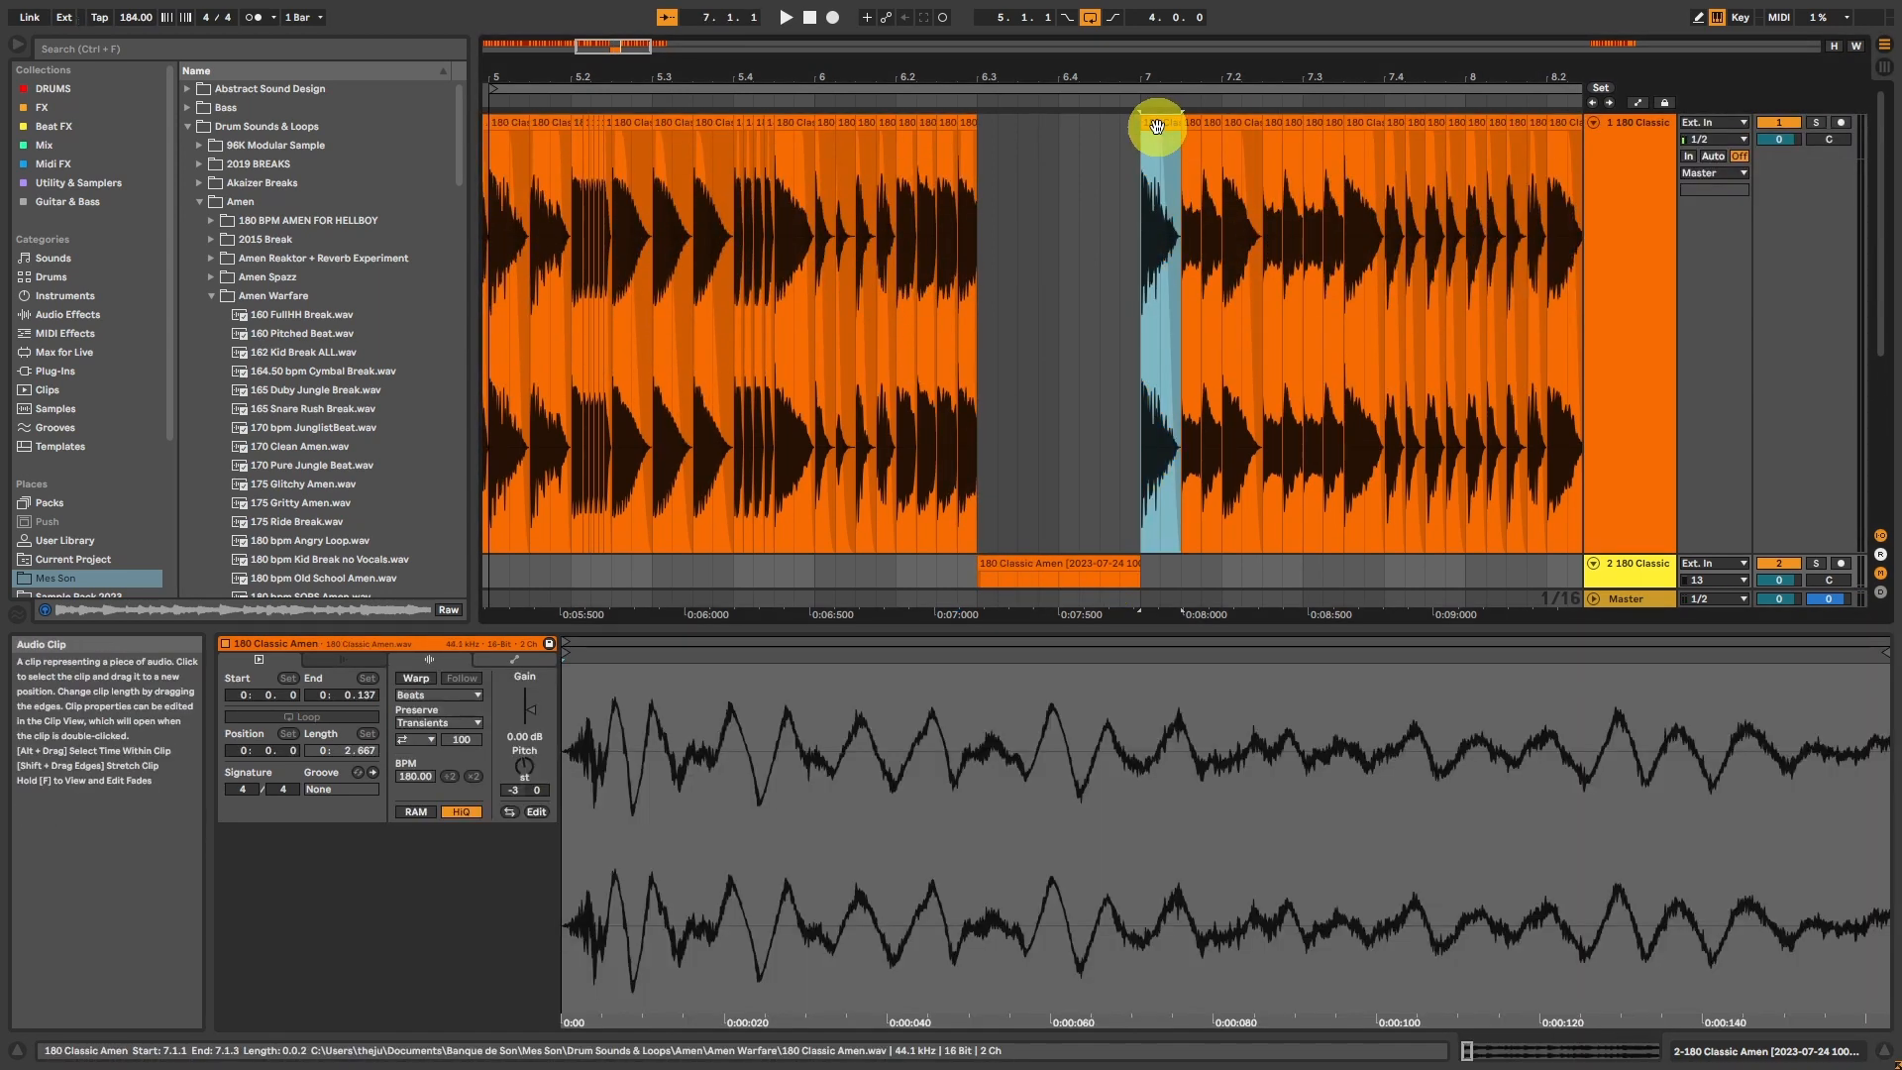
pyautogui.hotkey('ctrl', 'c')
pyautogui.click(979, 184)
pyautogui.hotkey('ctrl', 'v')
pyautogui.hotkey('ctrl', 'd')
pyautogui.hotkey('ctrl', 'd')
pyautogui.hotkey('ctrl', 'd')
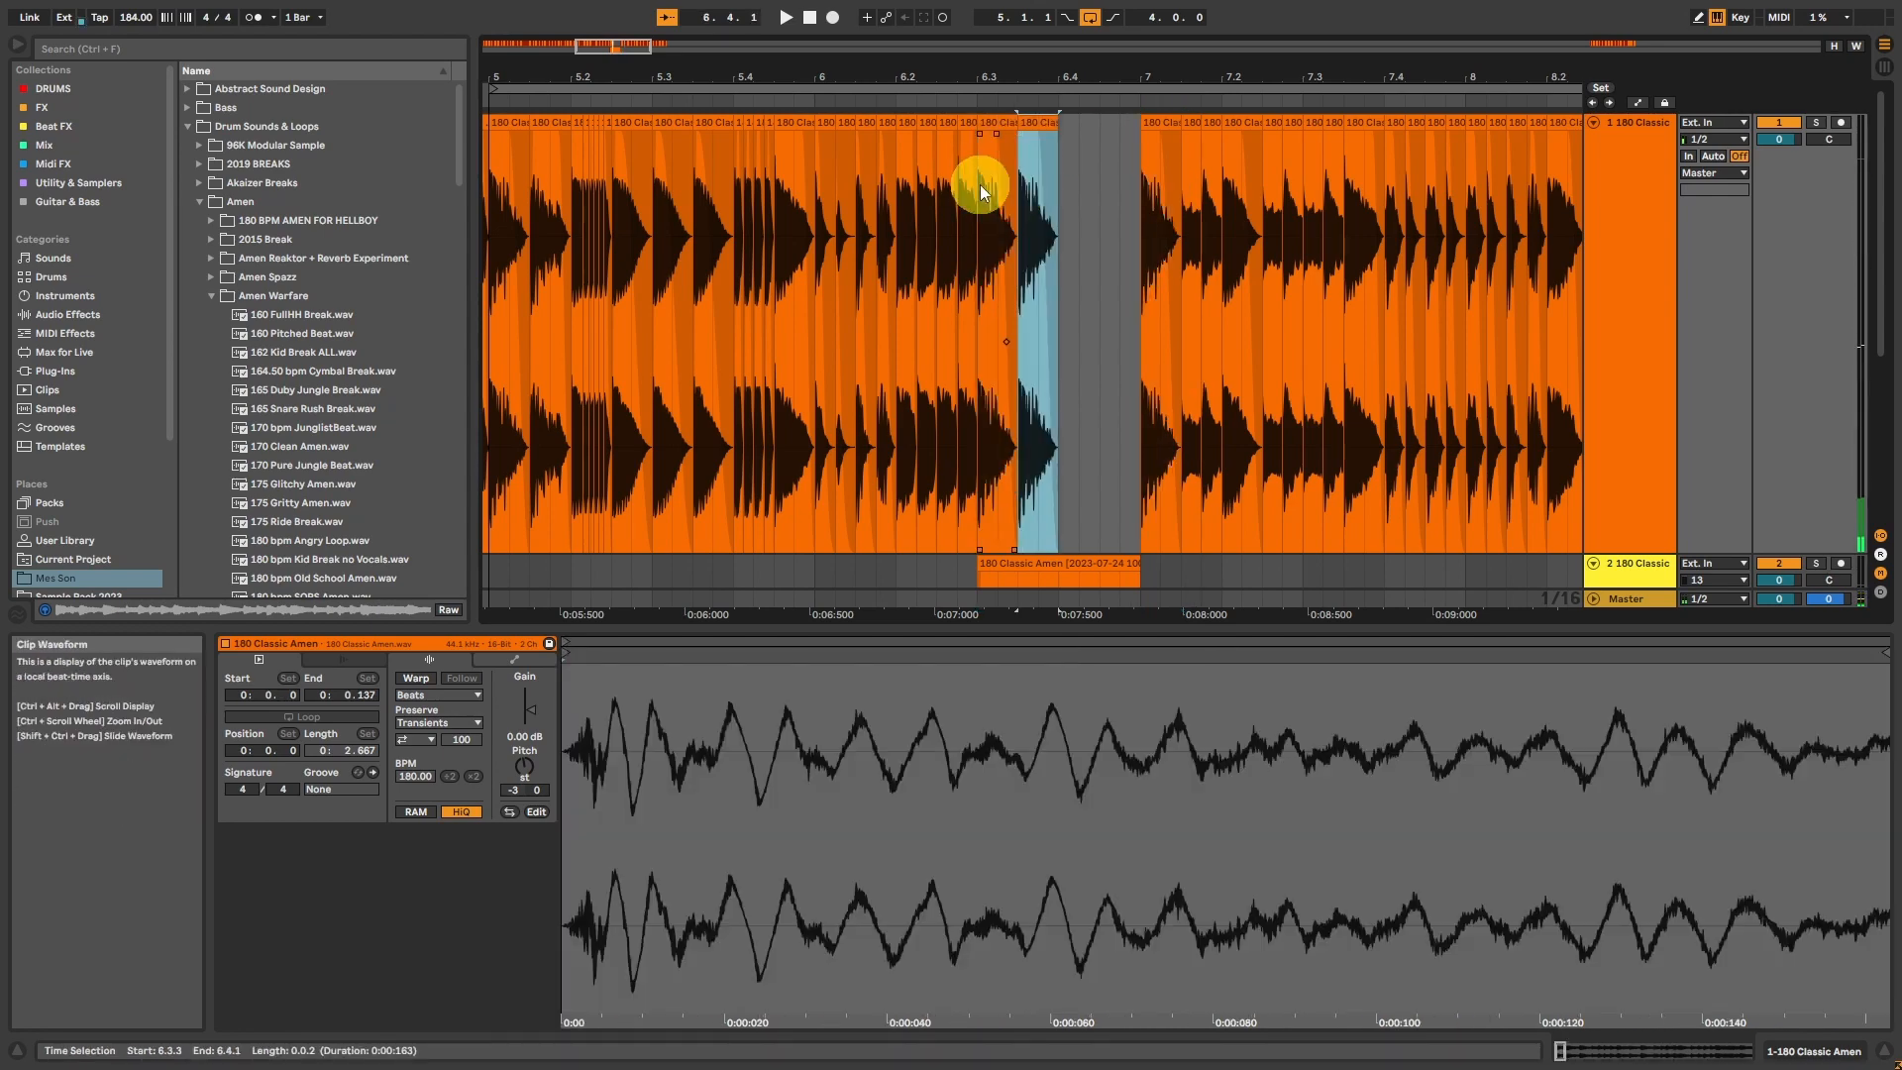
pyautogui.moveTo(979, 184); pyautogui.dragTo(1134, 199)
pyautogui.hotkey('ctrl', 'j')
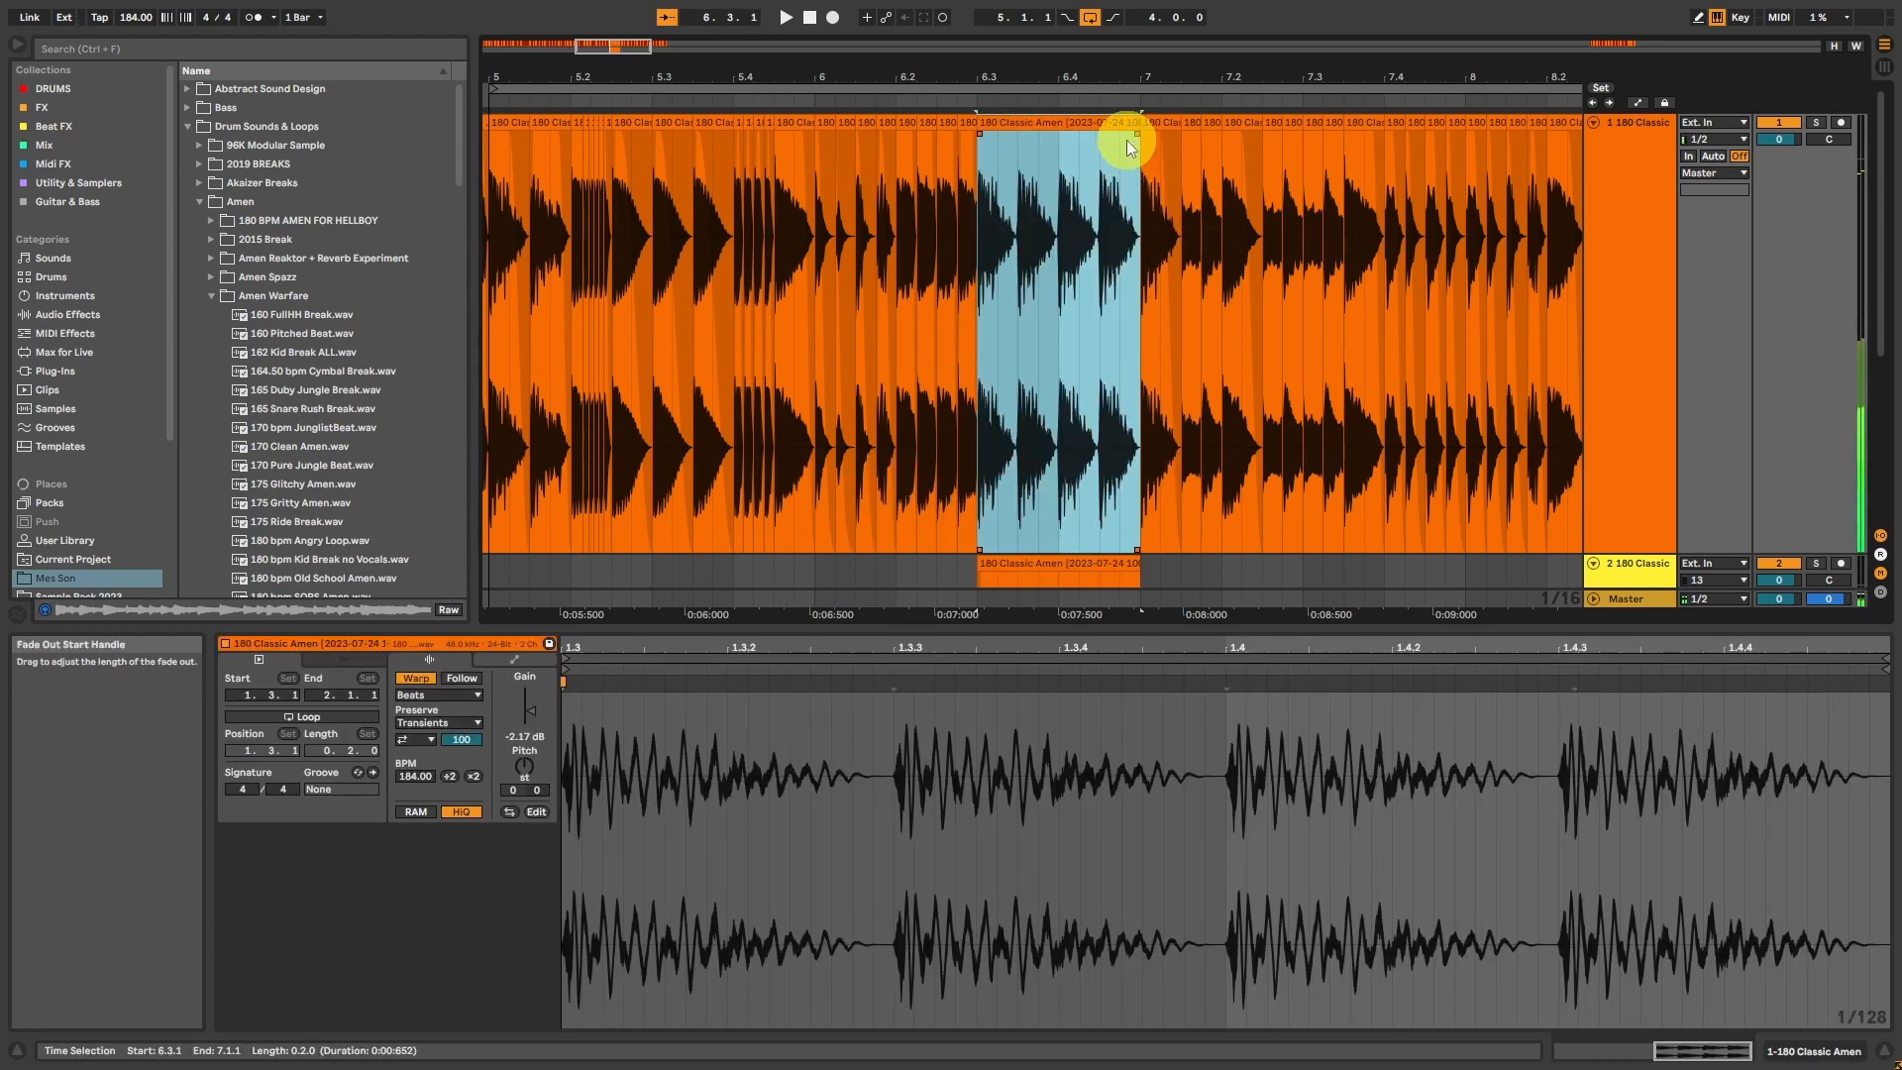
# Step: Draw a clip gain envelope on the consolidated clip falling from 100 % near its start to 86.2 % near its end, and play it
pyautogui.click(514, 659)
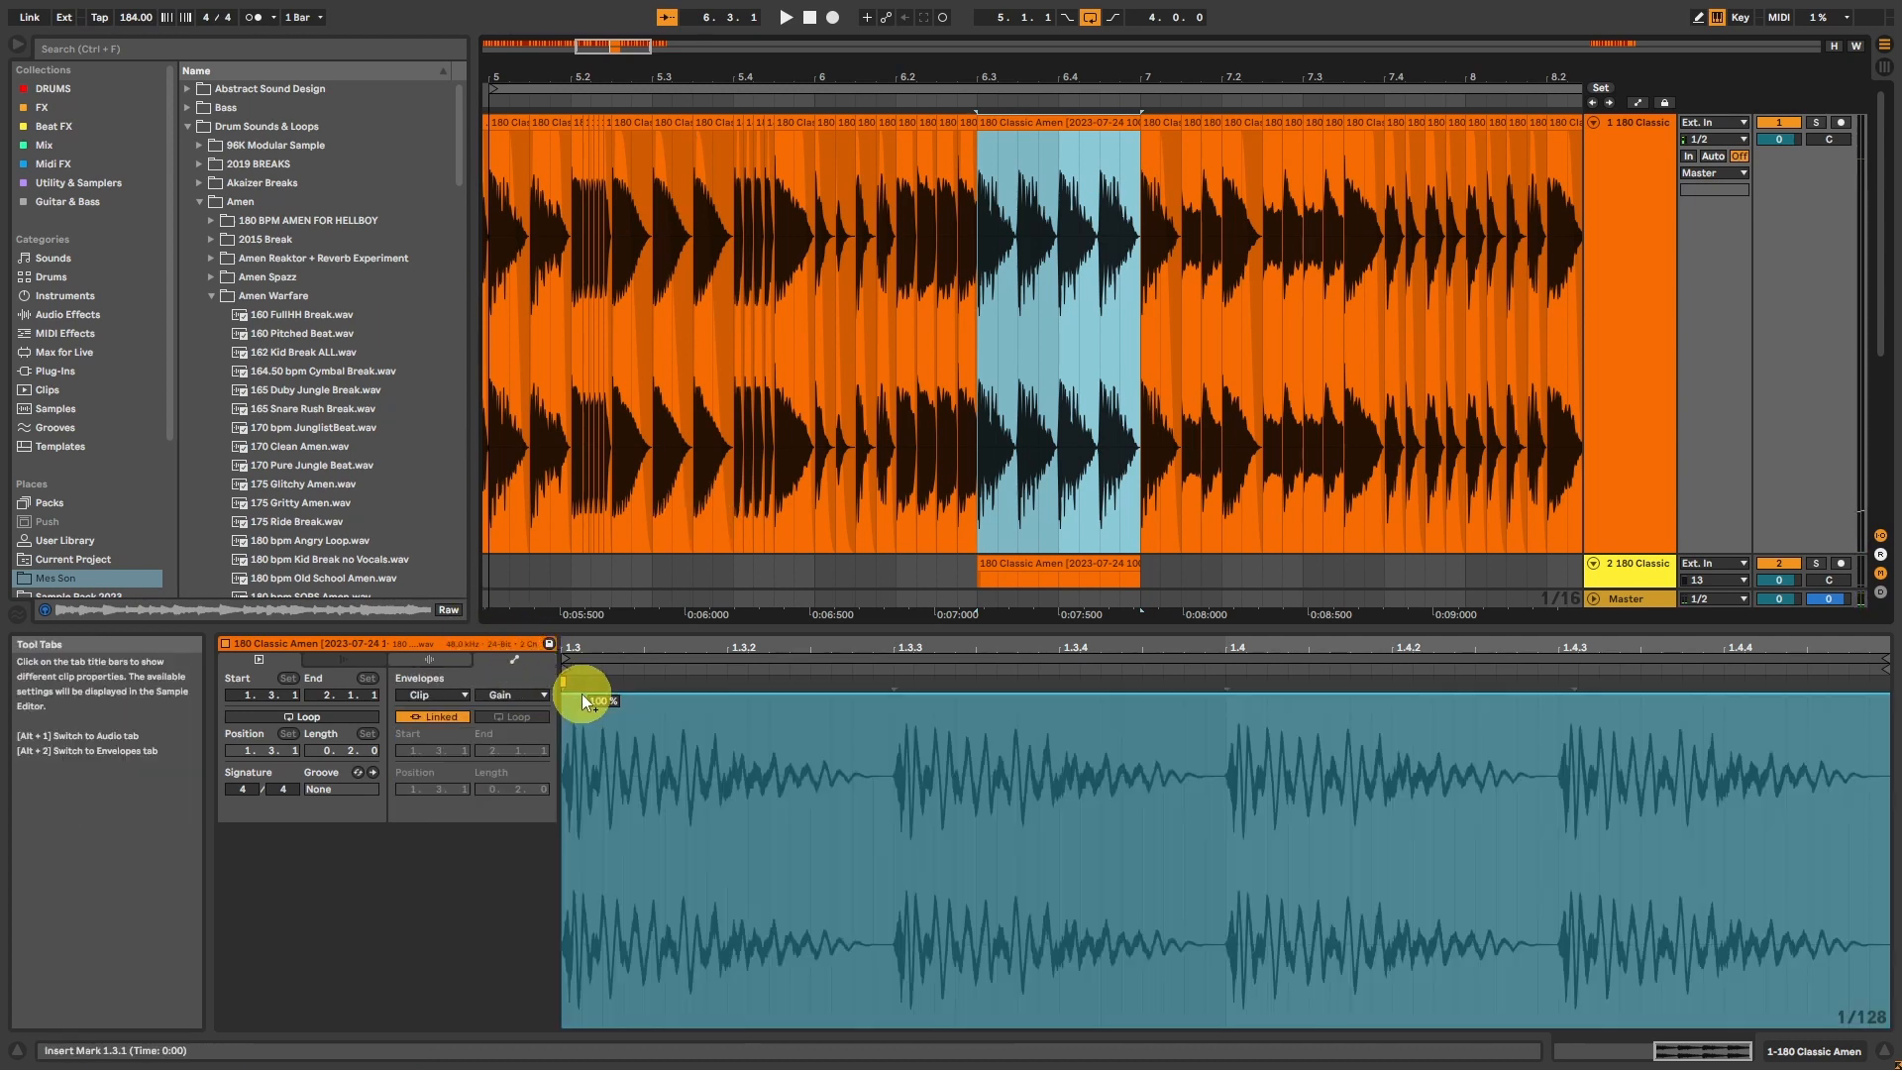
pyautogui.click(585, 699)
pyautogui.moveTo(814, 699); pyautogui.dragTo(1828, 805)
pyautogui.press('space')
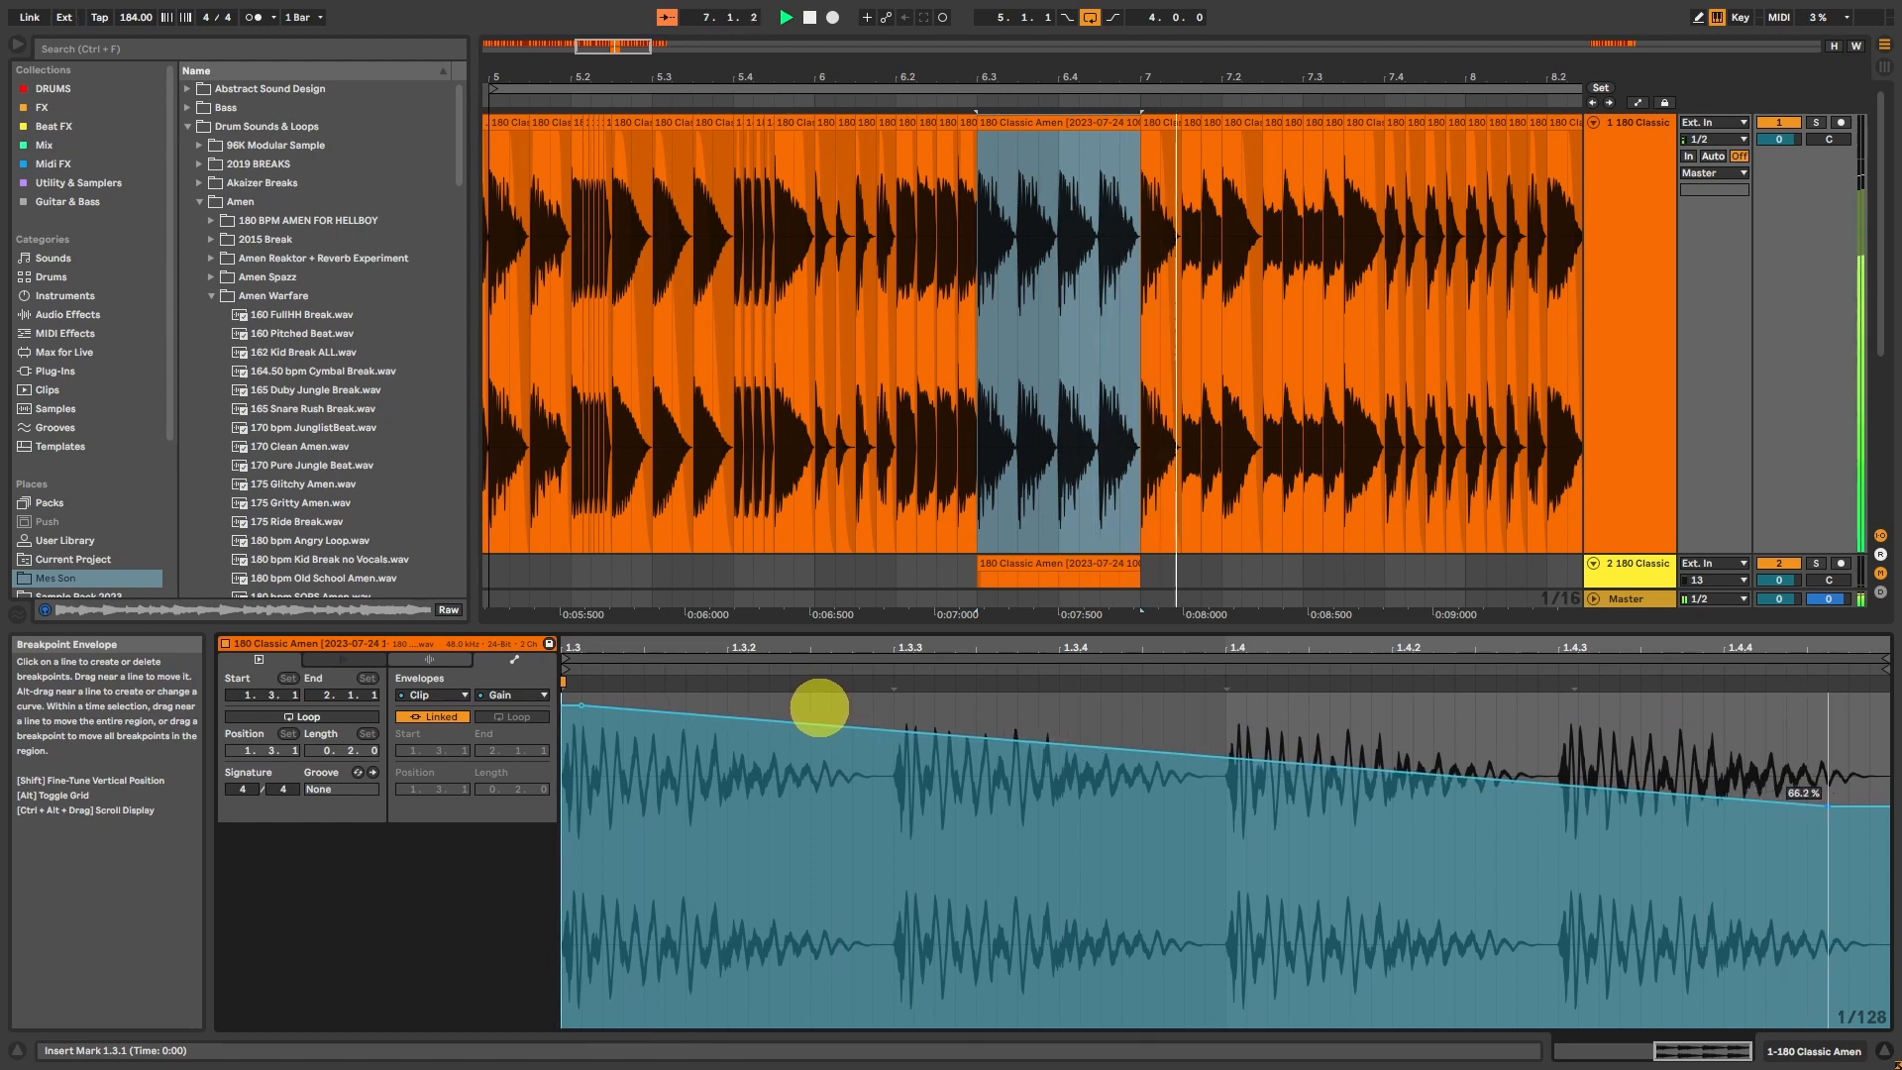
# Step: Copy the 7.1.1 kick slice to 7.1.3 as 1/16 hits up to 7.2.1, with a short fade-out on the first copy
pyautogui.moveTo(620, 42); pyautogui.dragTo(750, 55)
pyautogui.click(1084, 157)
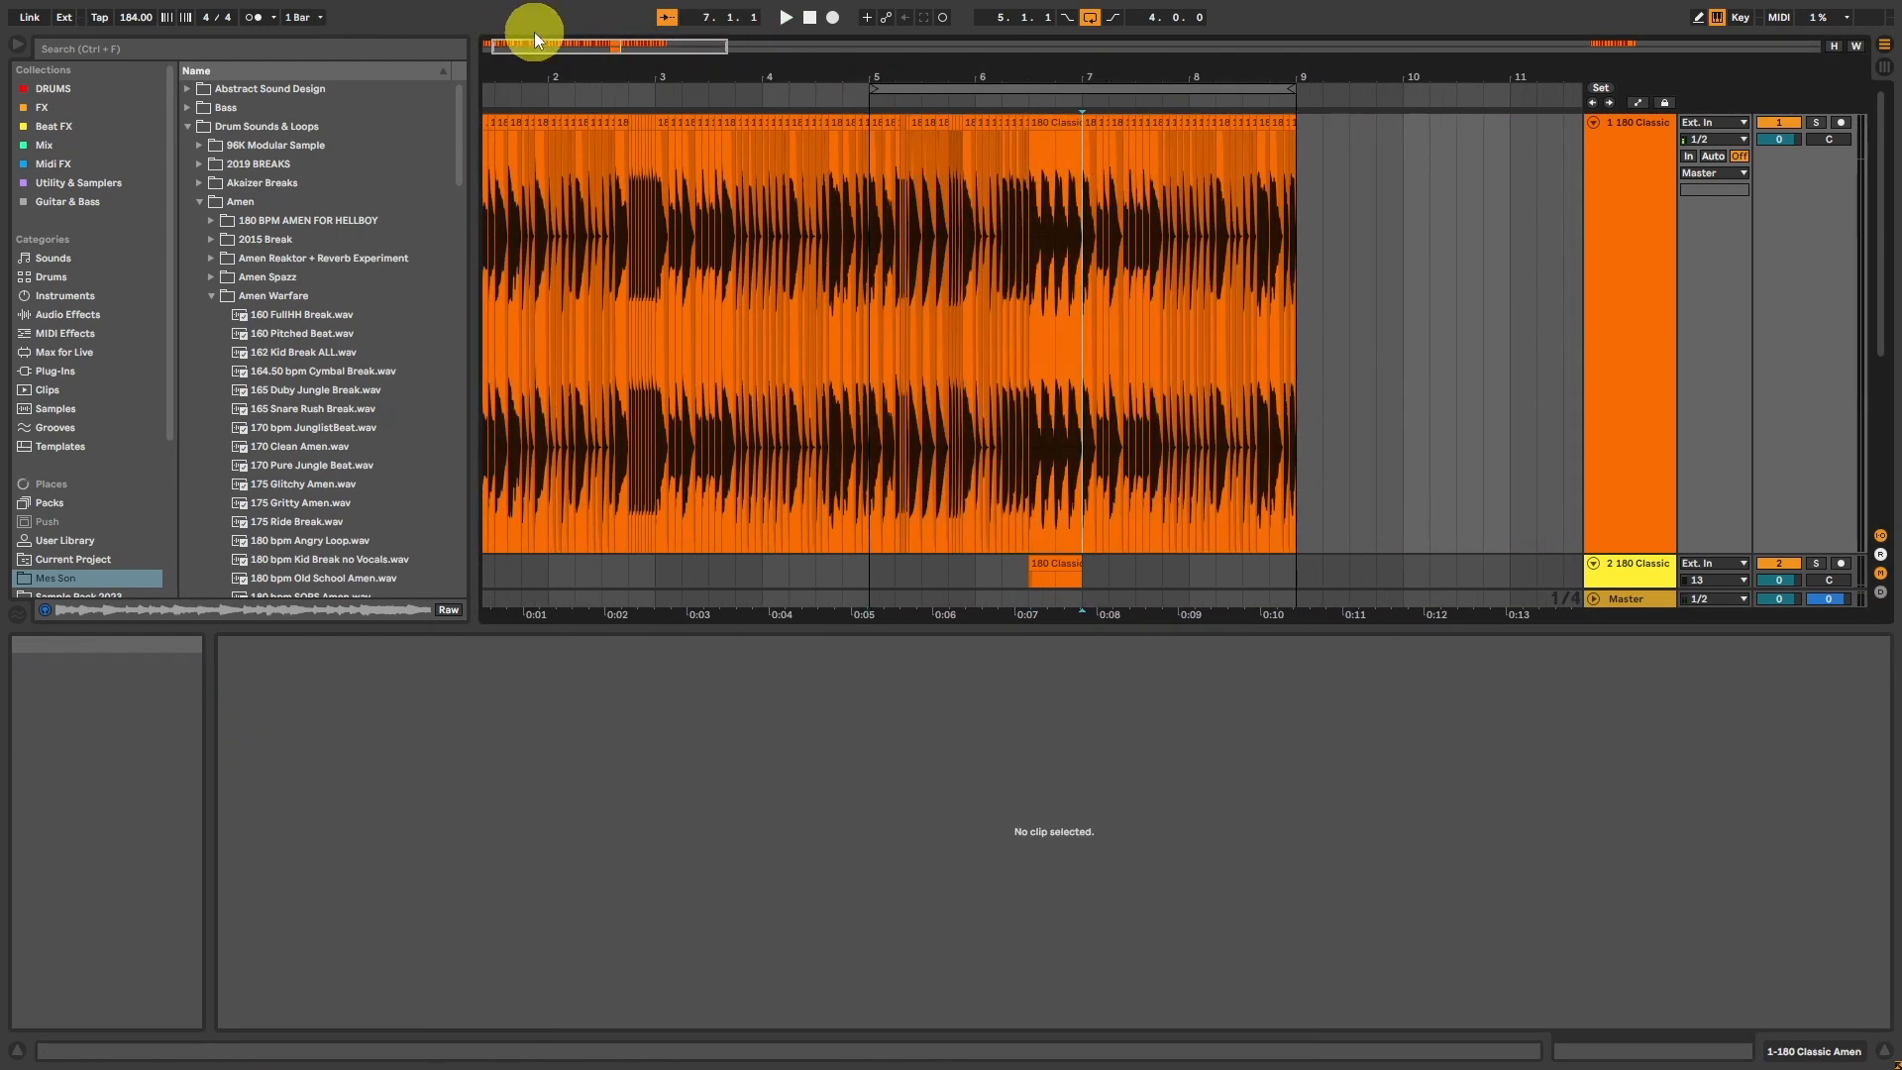
pyautogui.moveTo(624, 46); pyautogui.dragTo(624, 47)
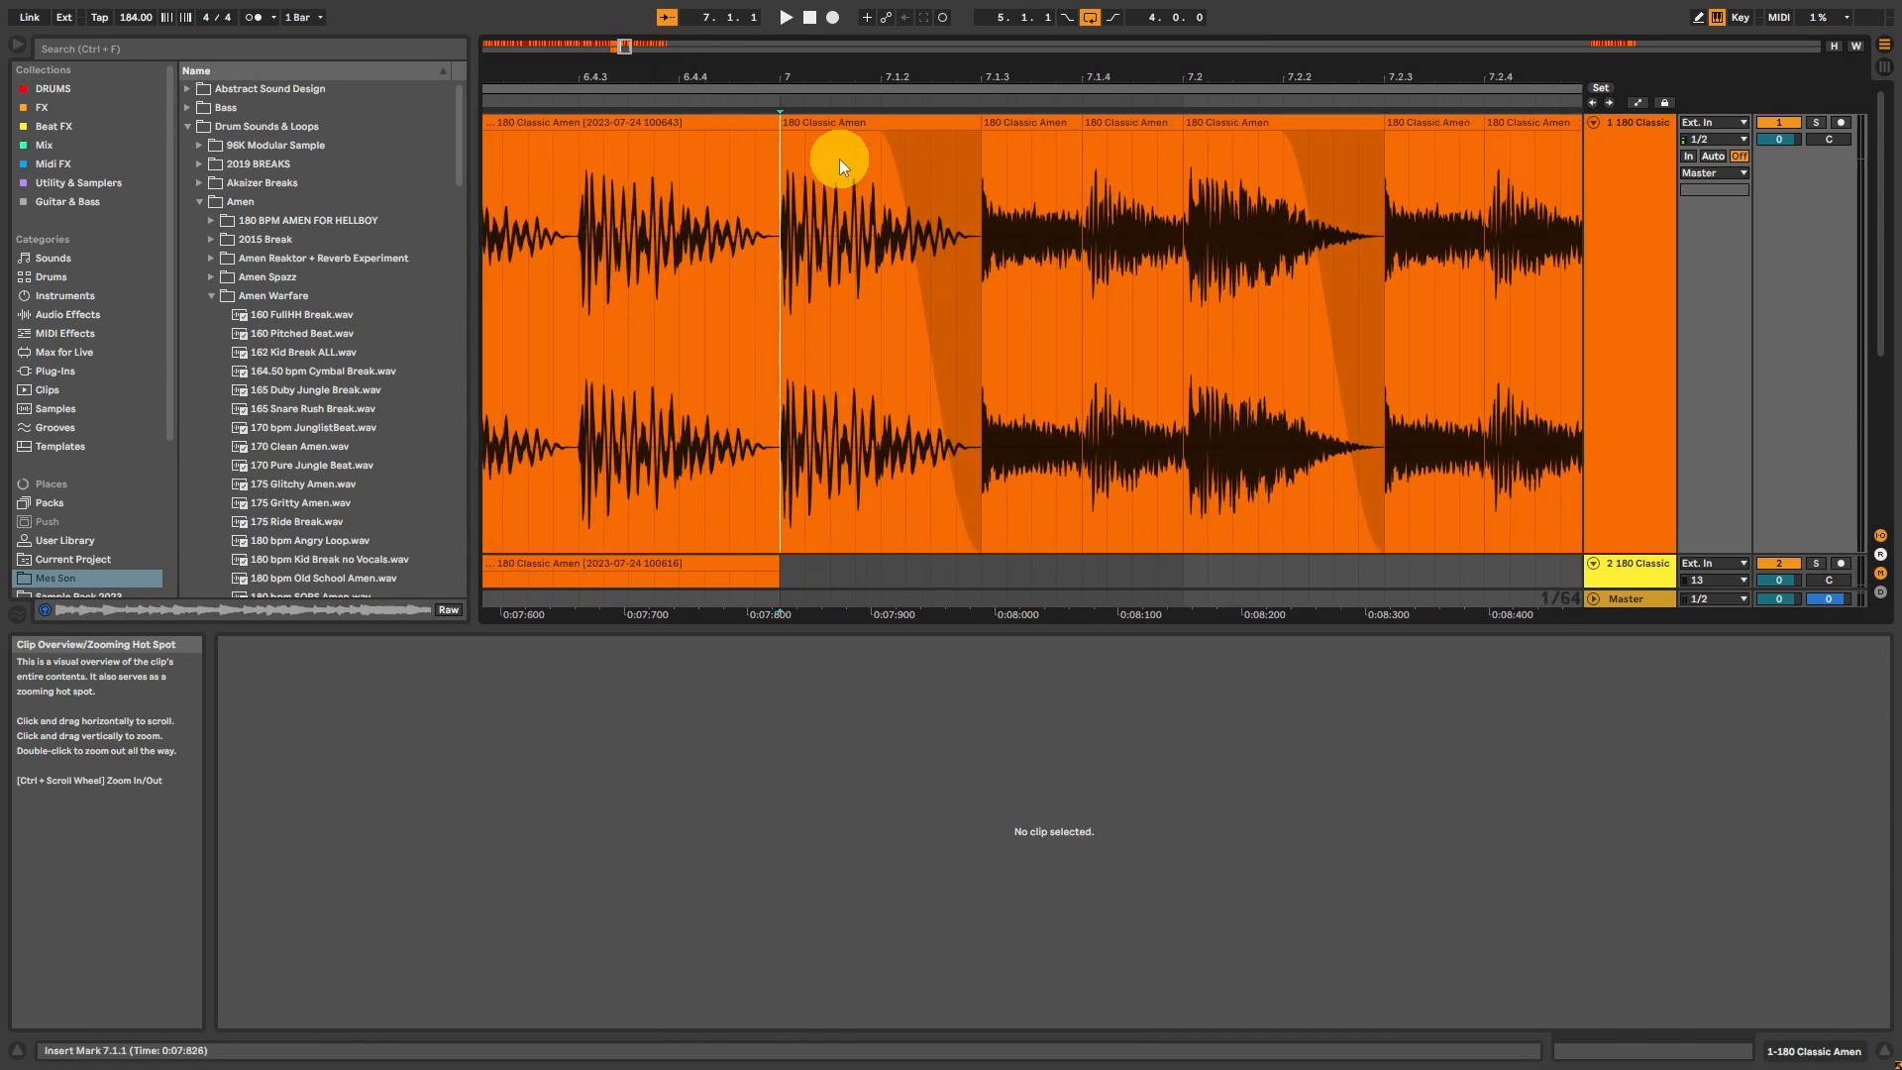
pyautogui.click(840, 123)
pyautogui.moveTo(985, 207); pyautogui.dragTo(1080, 204)
pyautogui.hotkey('ctrl', 'd')
pyautogui.moveTo(1079, 135); pyautogui.dragTo(1061, 134)
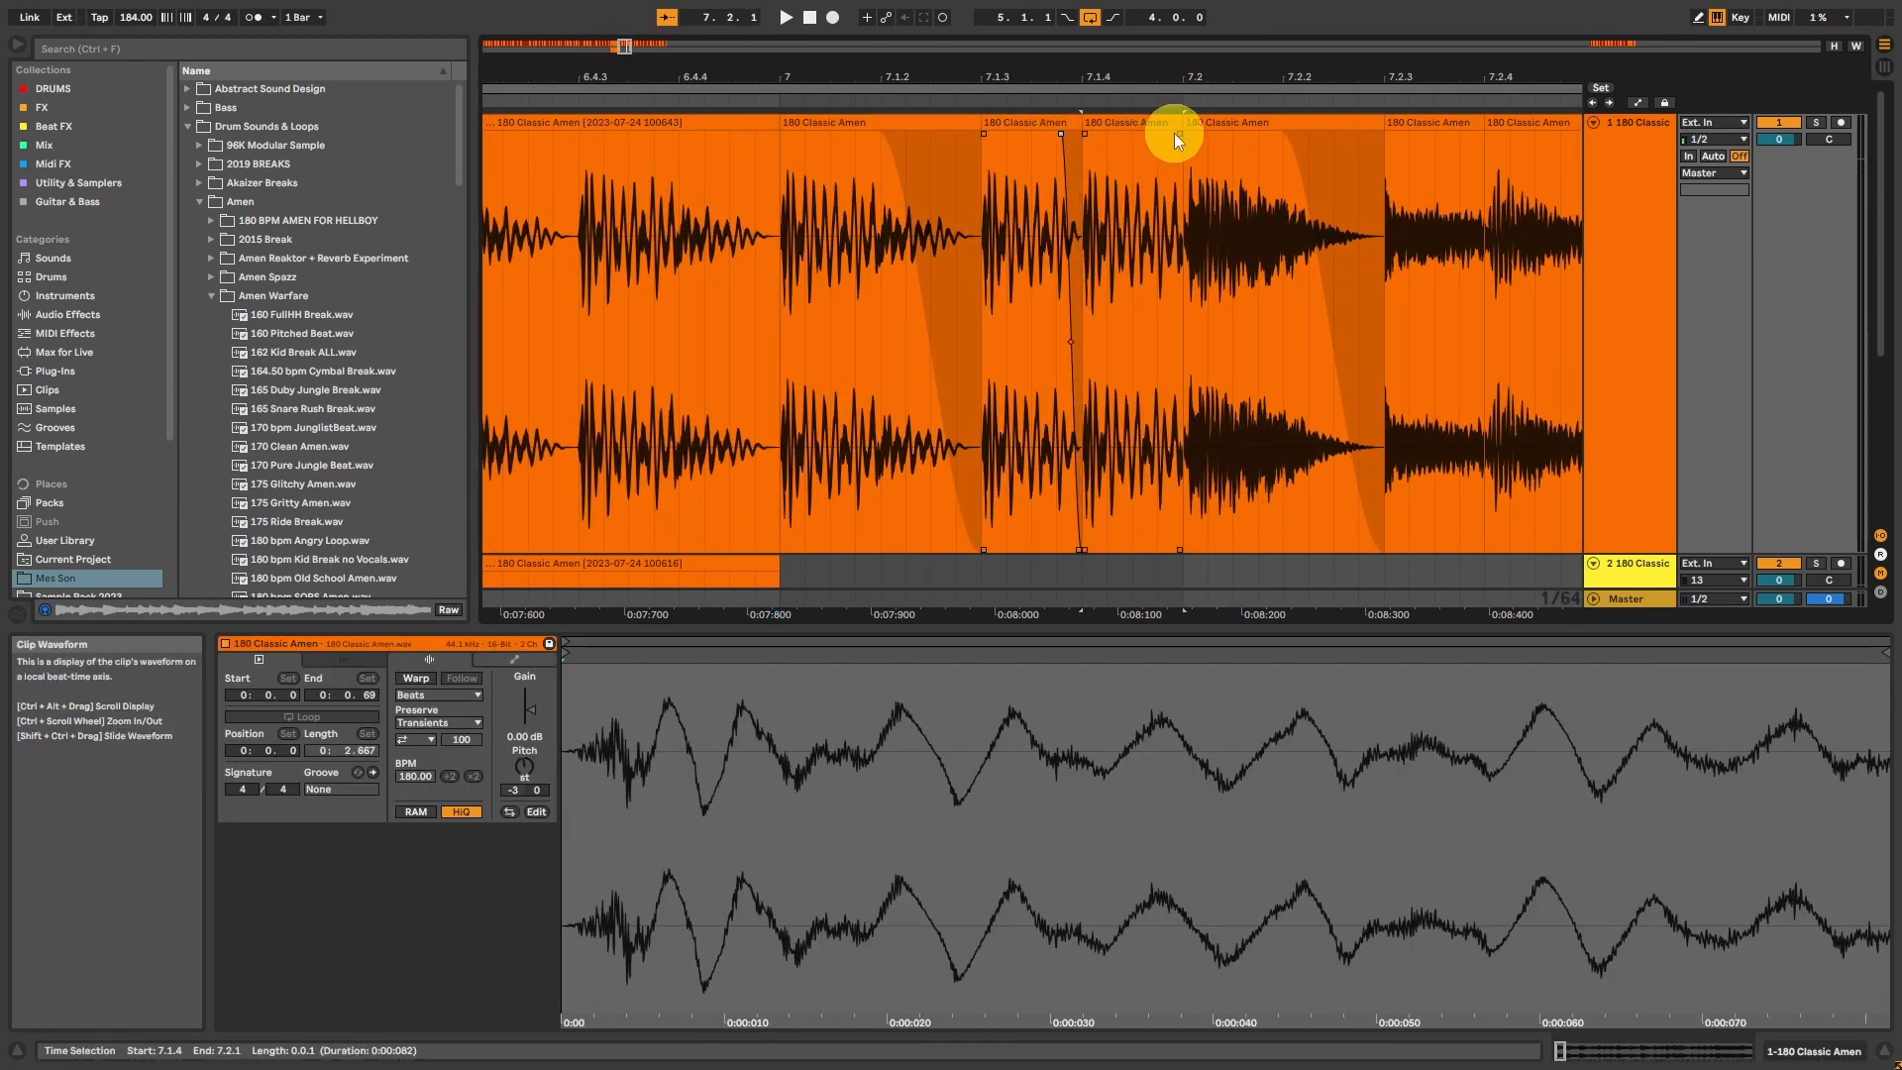
# Step: Continue the kick roll on track 1 from 7.2.1 to 7.2.4 with progressively shorter copies of the slice
pyautogui.click(1165, 127)
pyautogui.hotkey('ctrl', 'd')
pyautogui.moveTo(1273, 128); pyautogui.dragTo(1399, 133)
pyautogui.hotkey('ctrl', 'd')
pyautogui.click(1304, 128)
pyautogui.hotkey('ctrl', 'd')
pyautogui.hotkey('ctrl', 'd')
pyautogui.hotkey('ctrl', 'd')
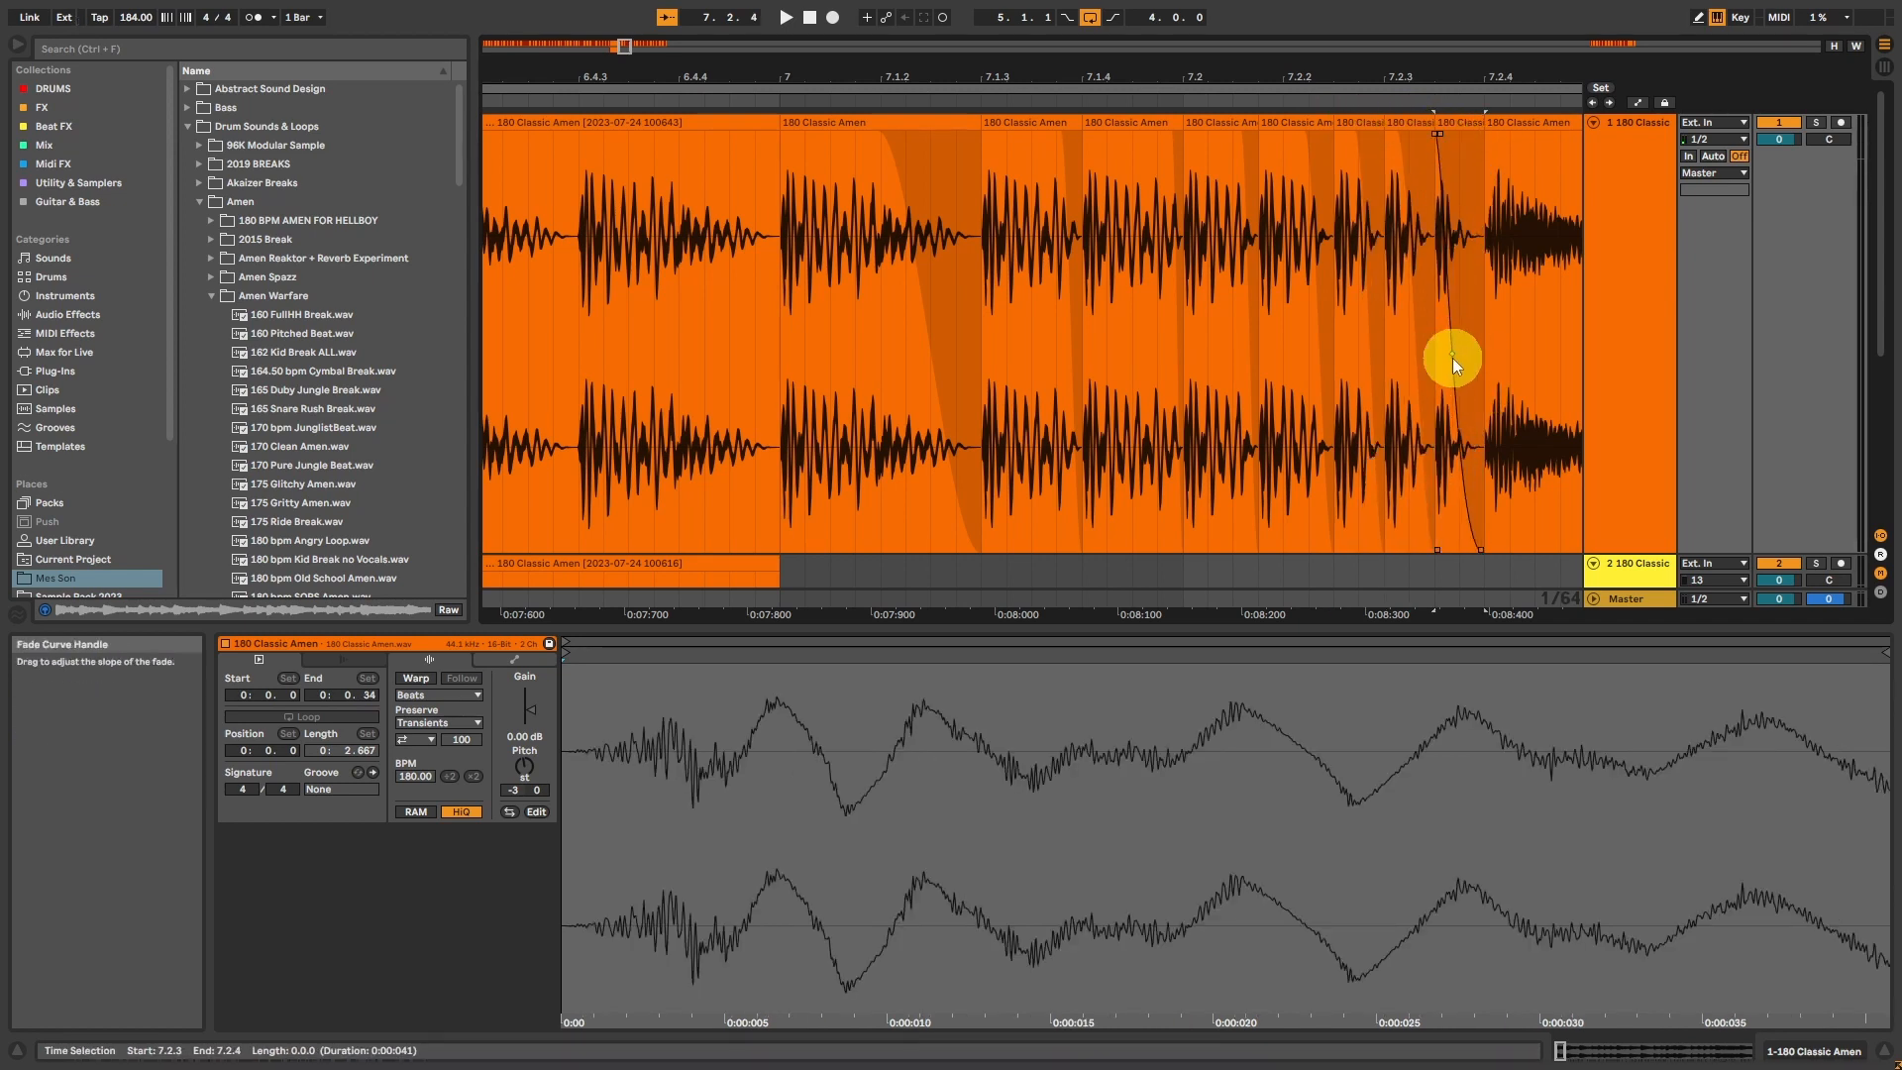
# Step: Add one more kick copy at 7.2.4, trim it to half its length, and play the accelerating roll
pyautogui.click(1457, 124)
pyautogui.hotkey('ctrl', 'd')
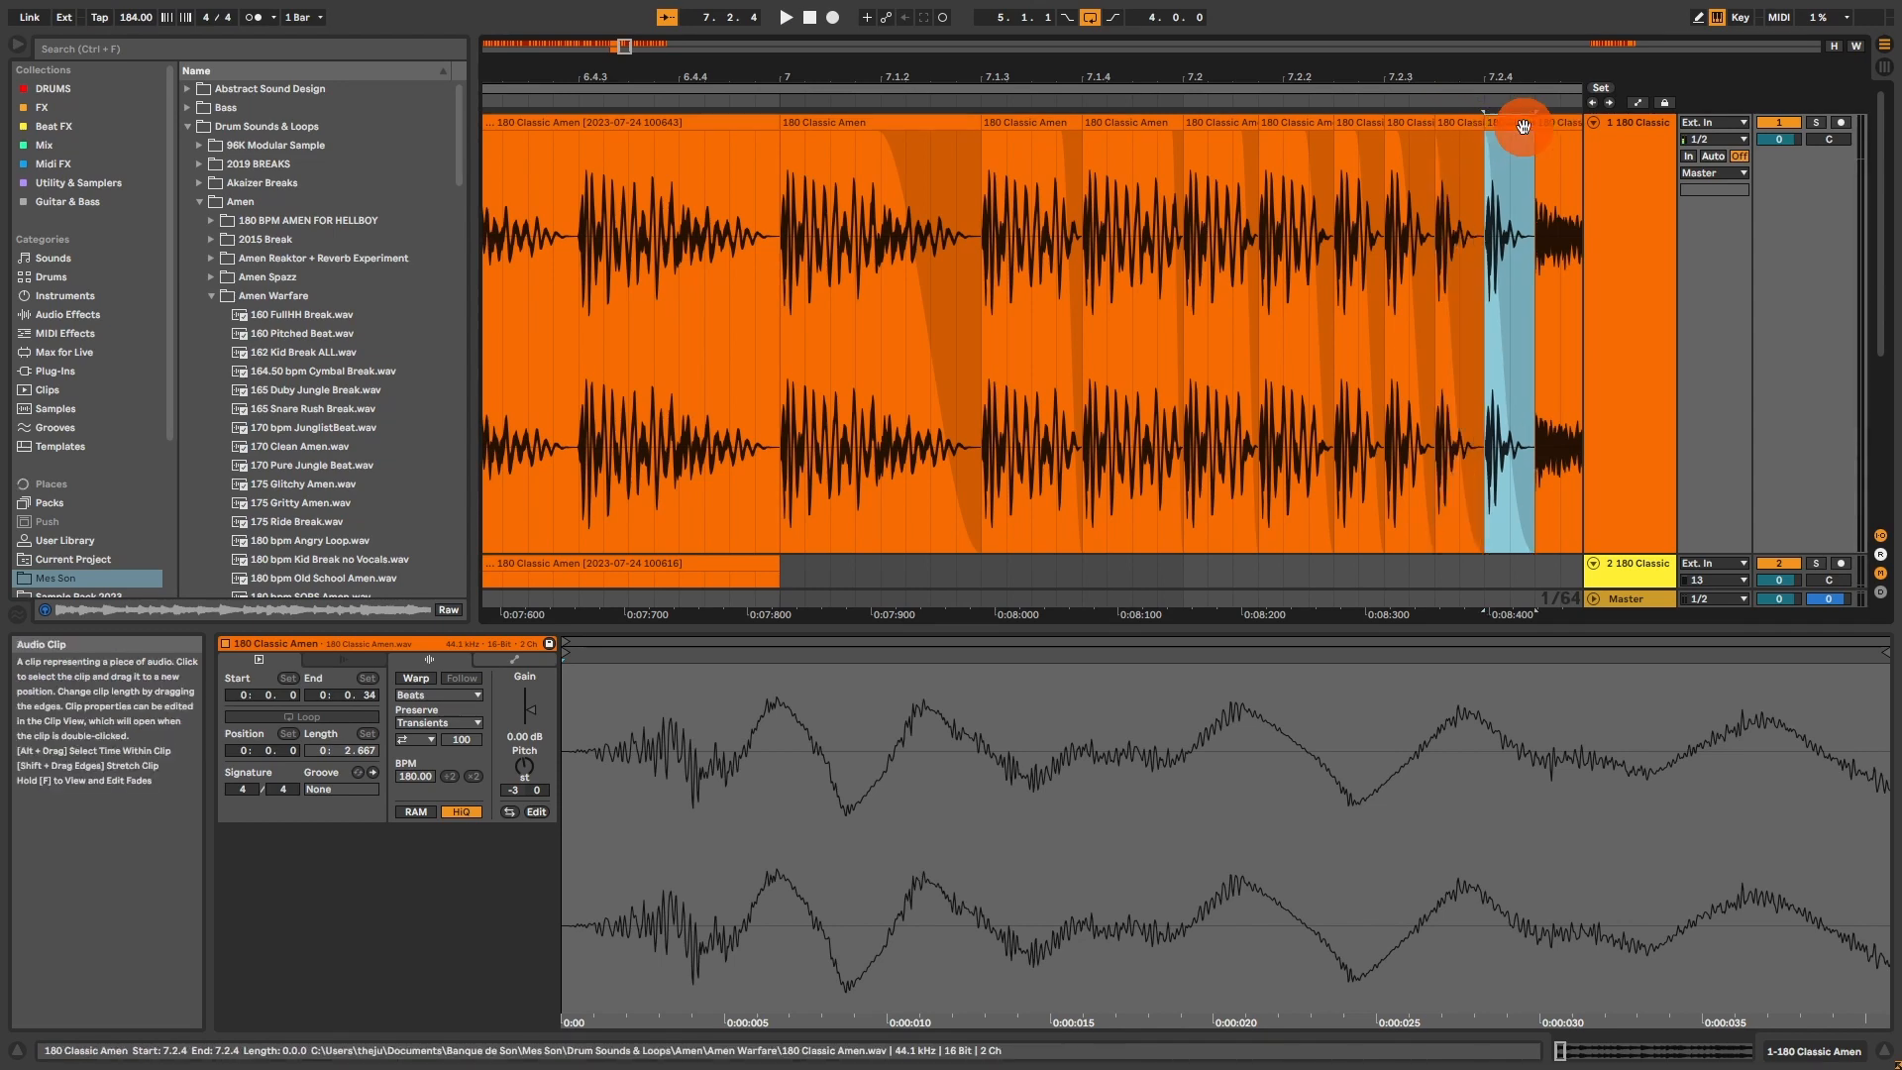
pyautogui.click(1522, 130)
pyautogui.moveTo(1531, 127); pyautogui.dragTo(1508, 126)
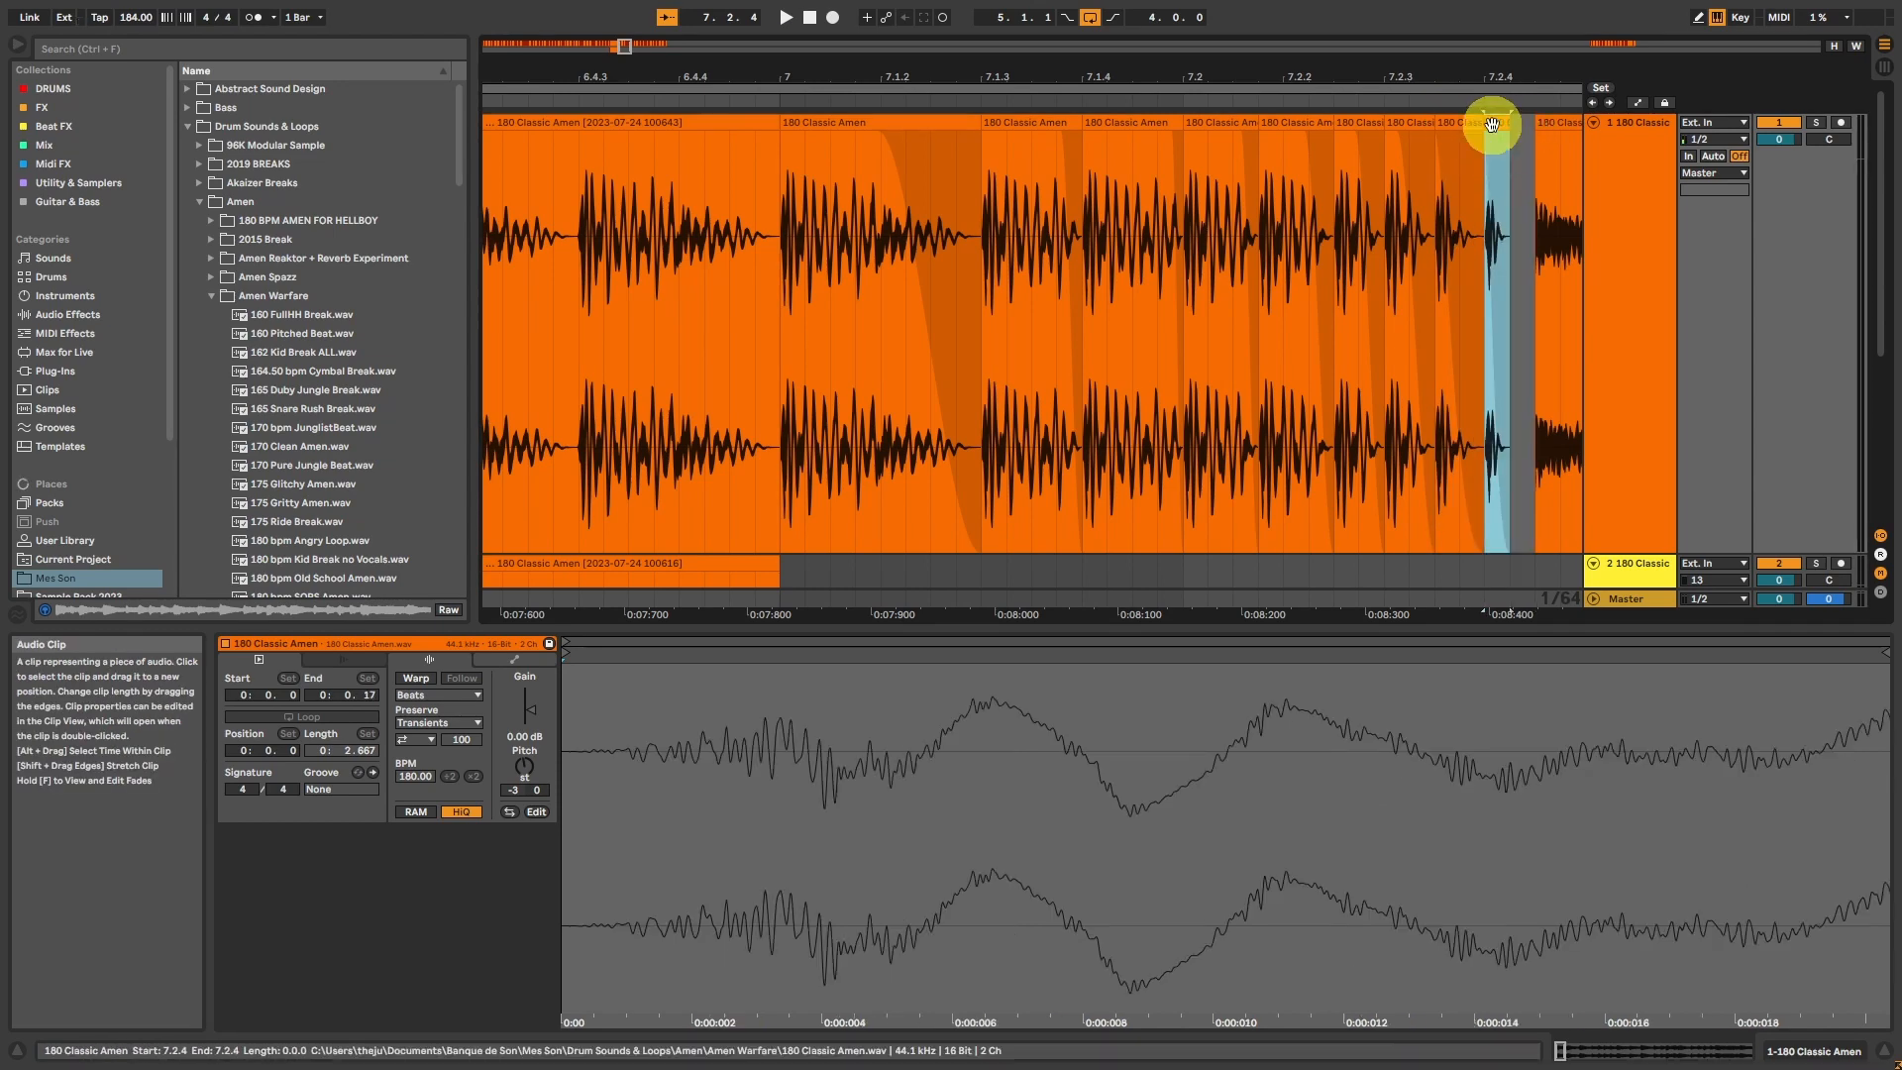
pyautogui.click(1028, 122)
pyautogui.press('space')
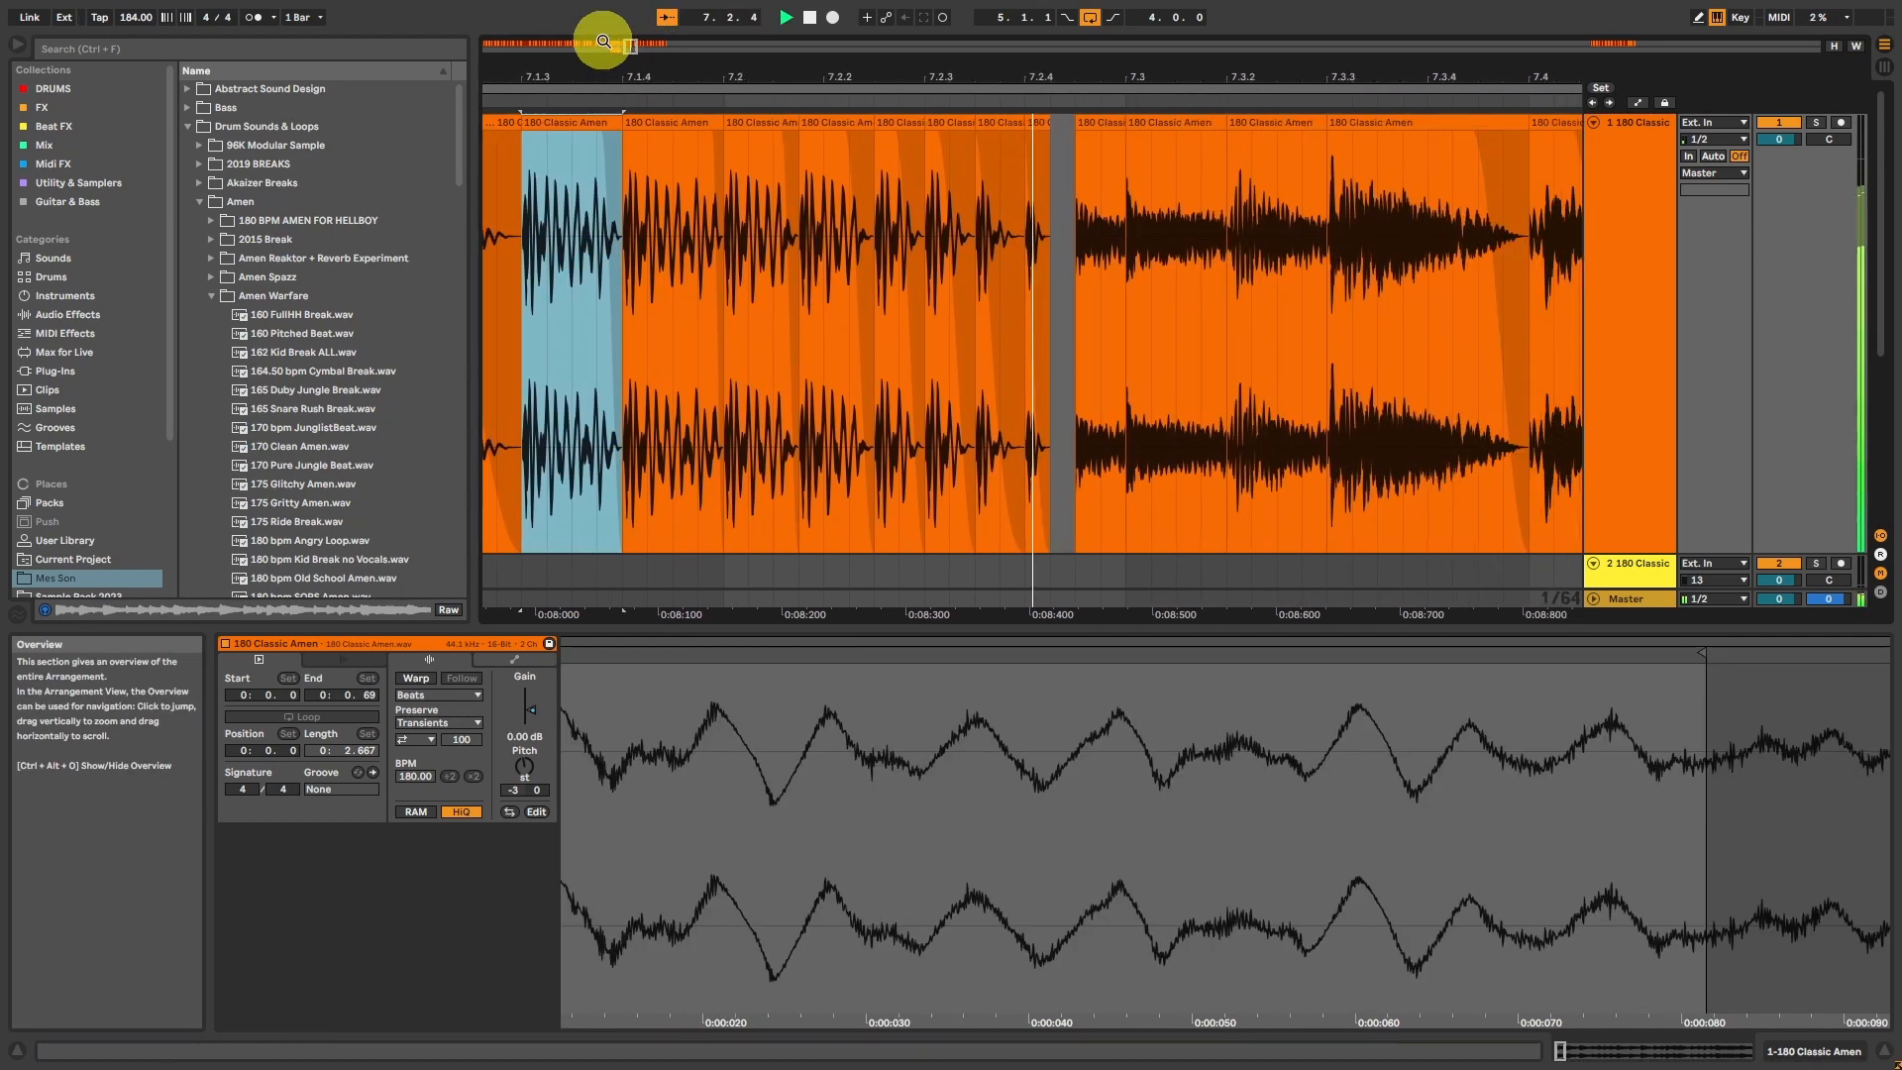
pyautogui.moveTo(637, 47); pyautogui.dragTo(633, 46)
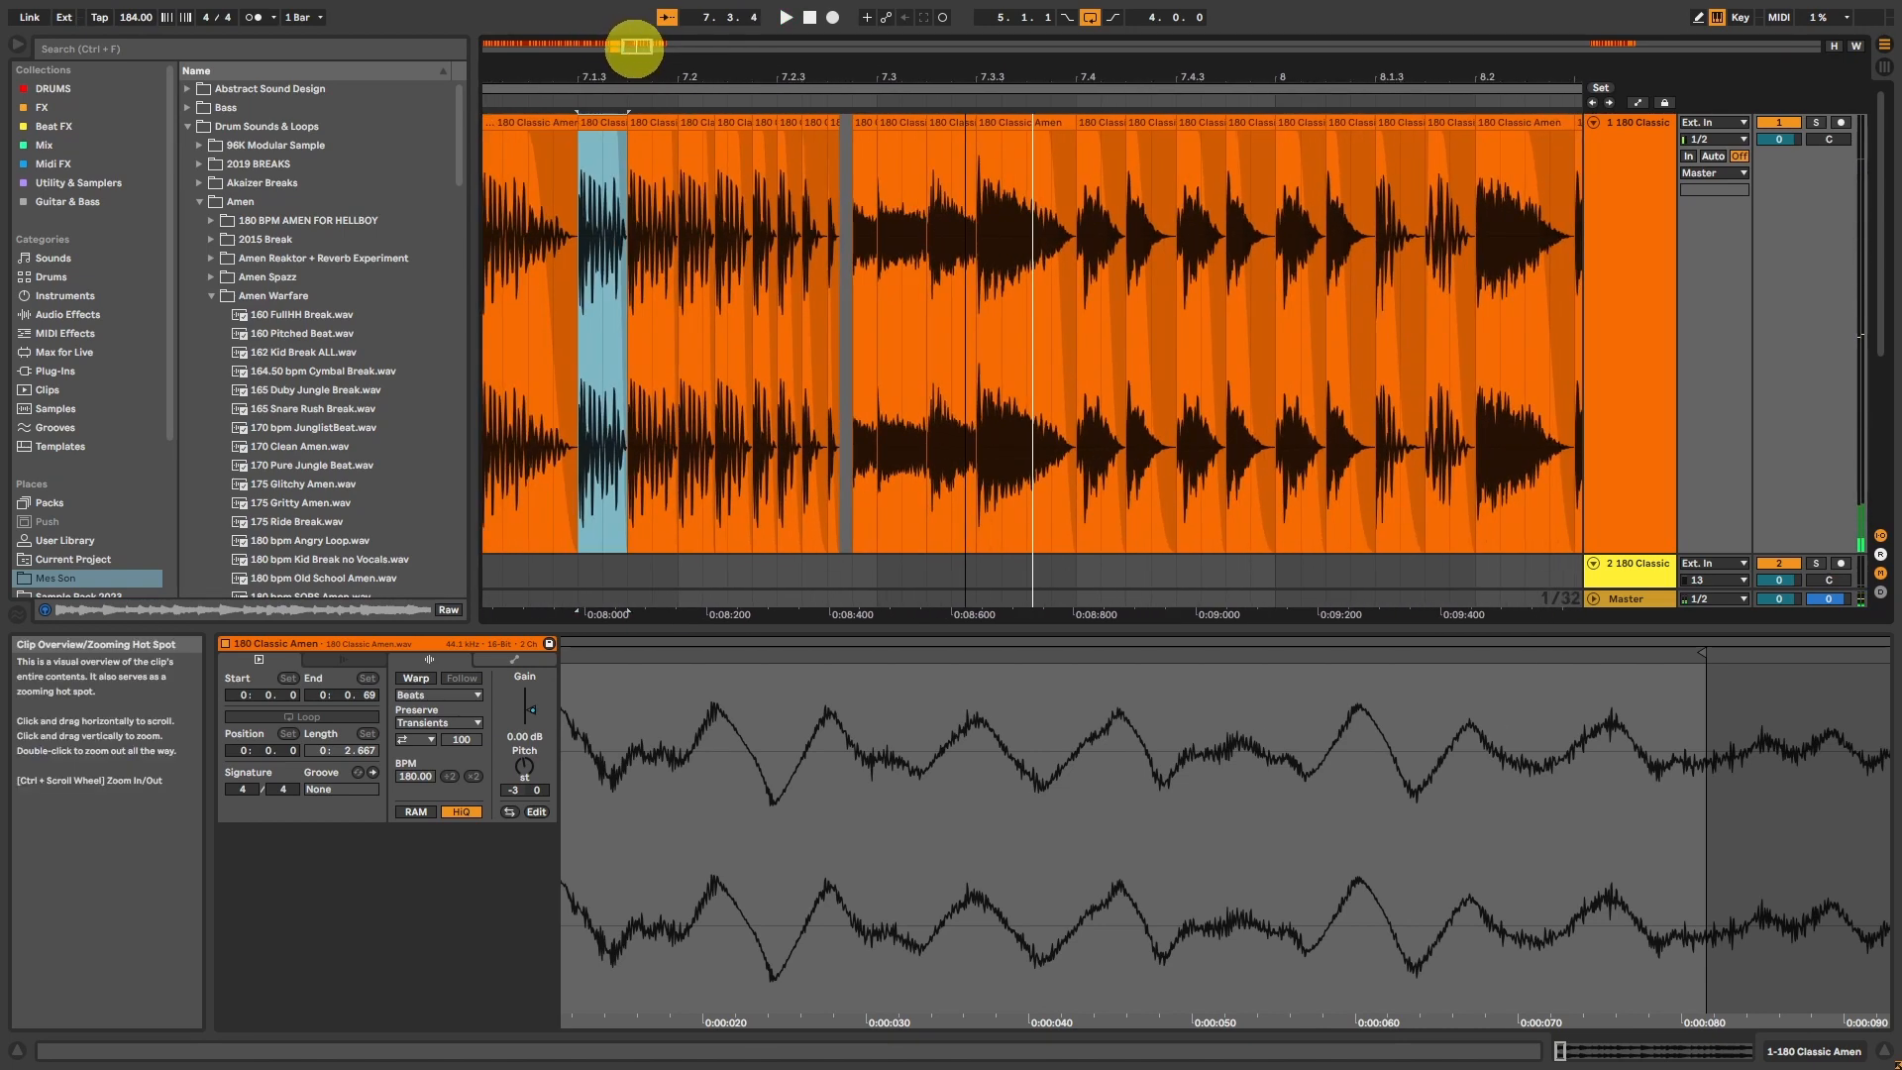
# Step: Consolidate the accelerating roll starting at 7.1.1, draw a gain envelope falling from 100 % towards its end, and play it
pyautogui.moveTo(733, 174); pyautogui.dragTo(1102, 175)
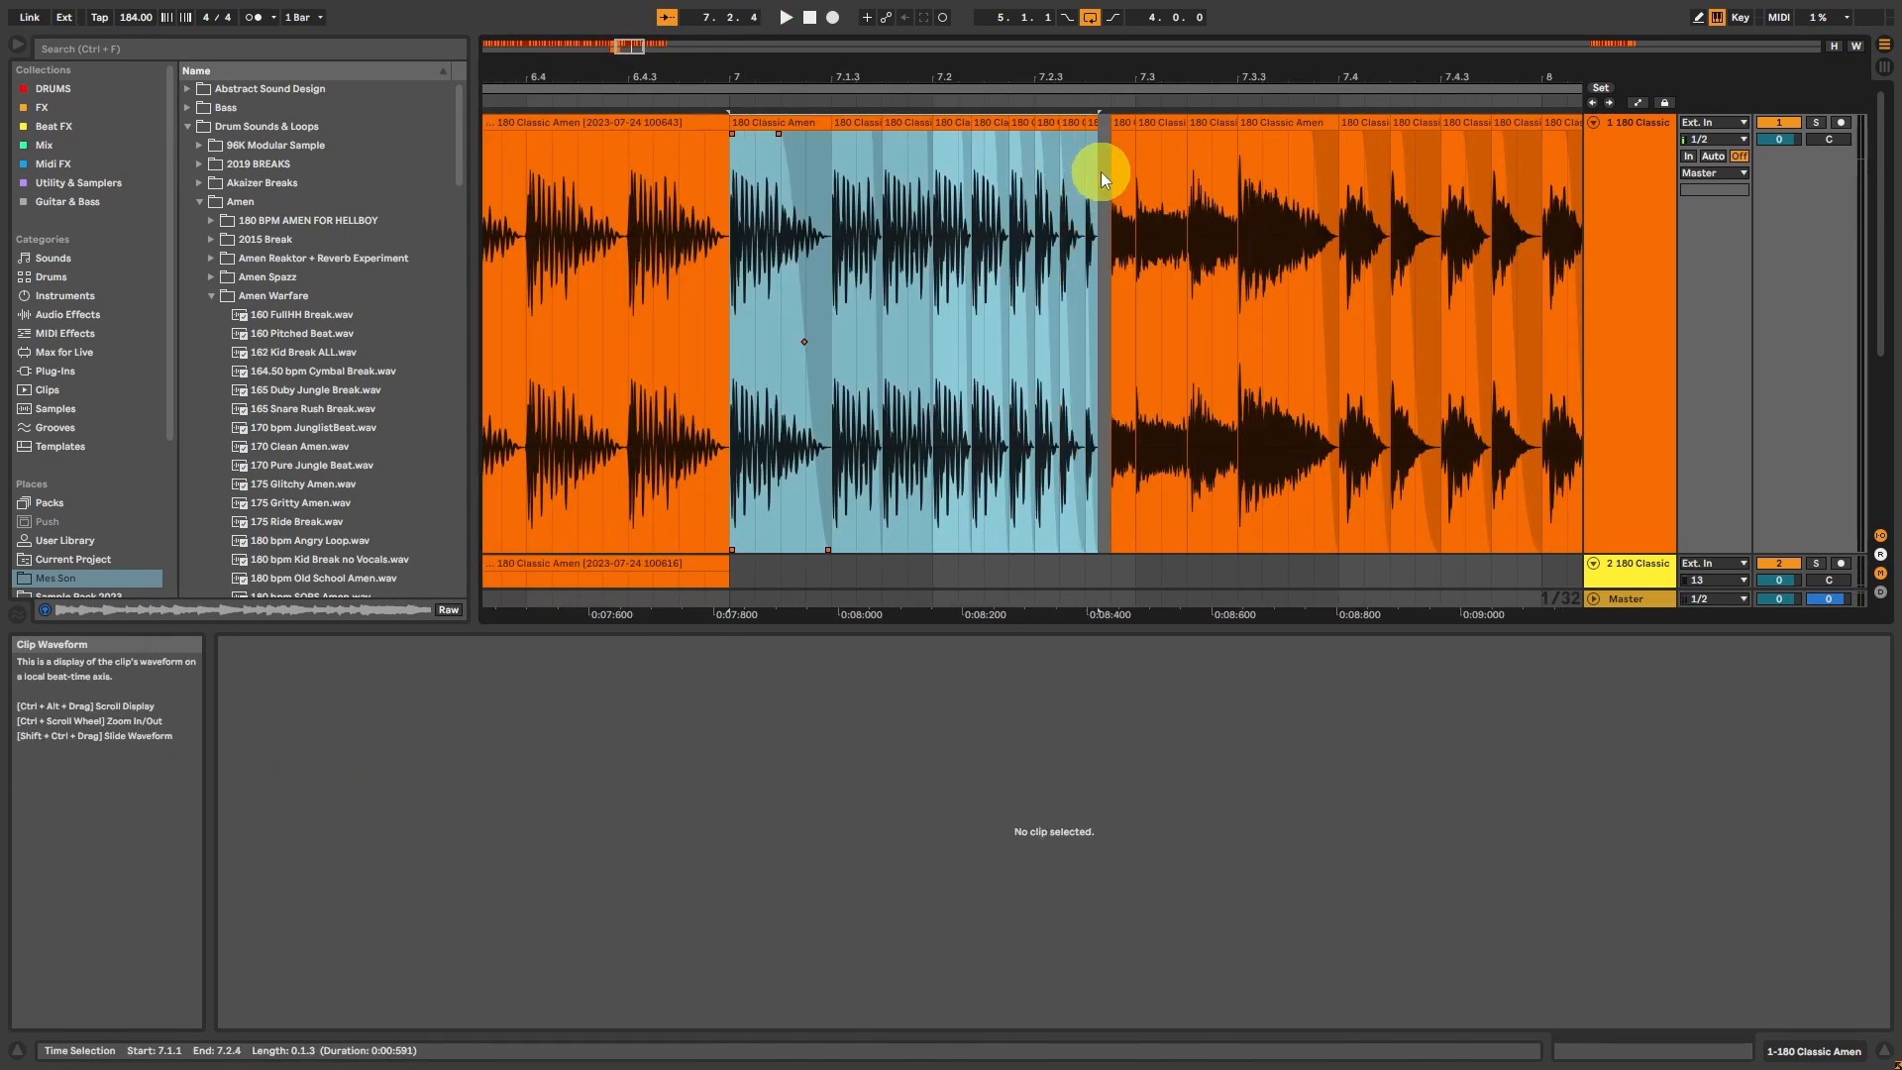
pyautogui.hotkey('ctrl', 'j')
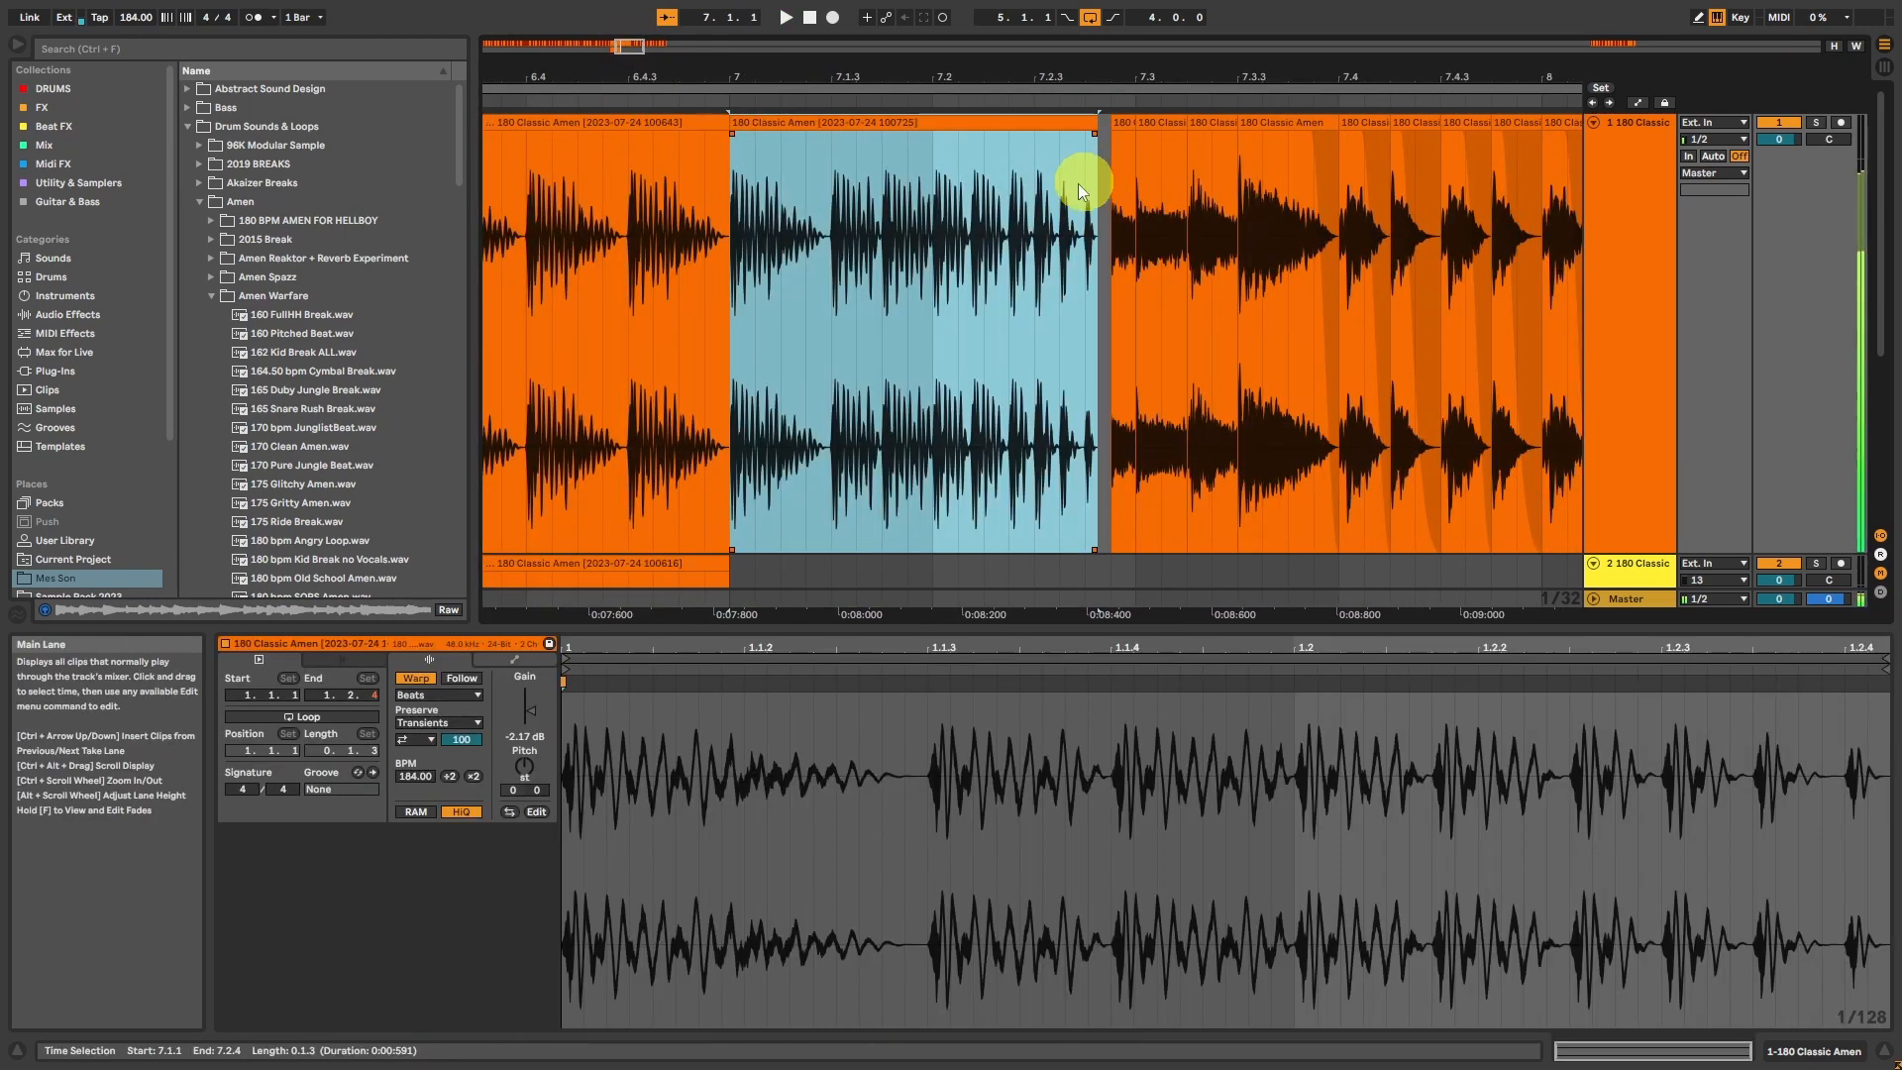
pyautogui.click(515, 659)
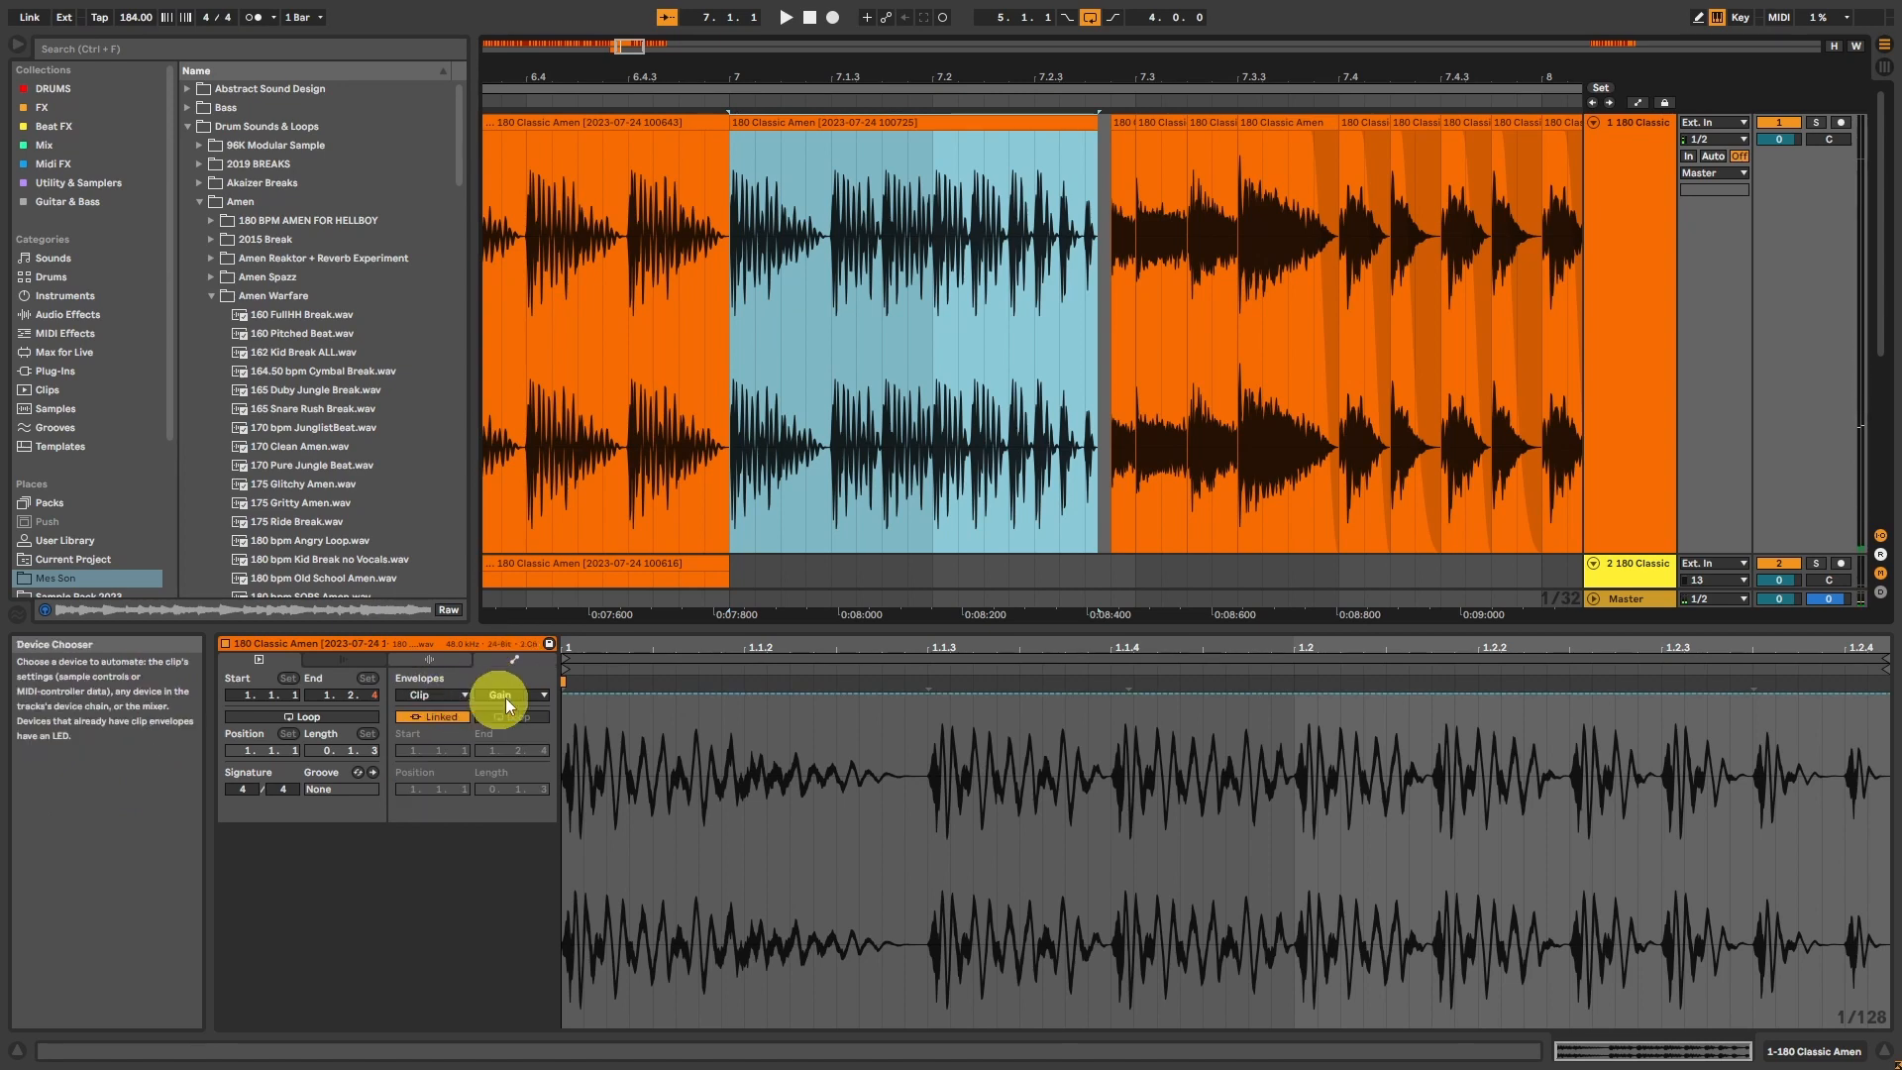
pyautogui.click(872, 695)
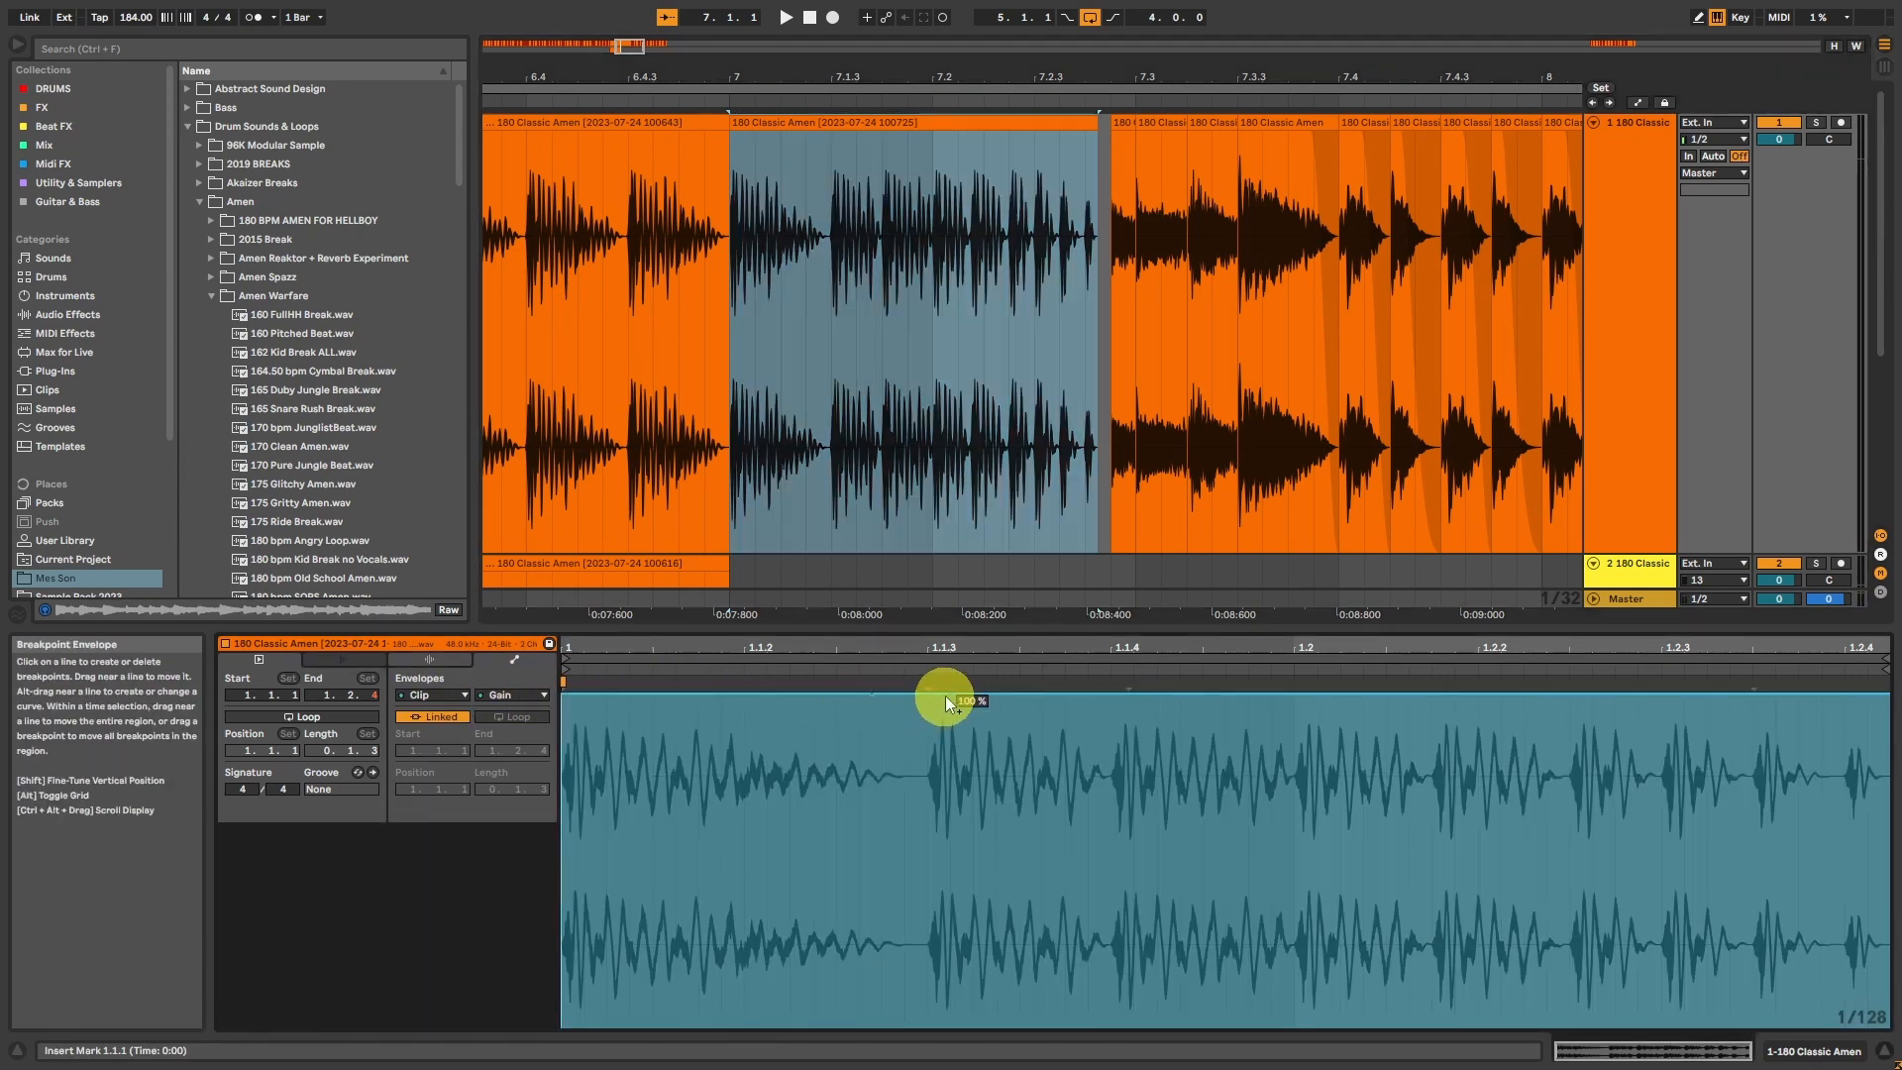
pyautogui.moveTo(949, 696); pyautogui.dragTo(1583, 746)
pyautogui.press('space')
pyautogui.press('space')
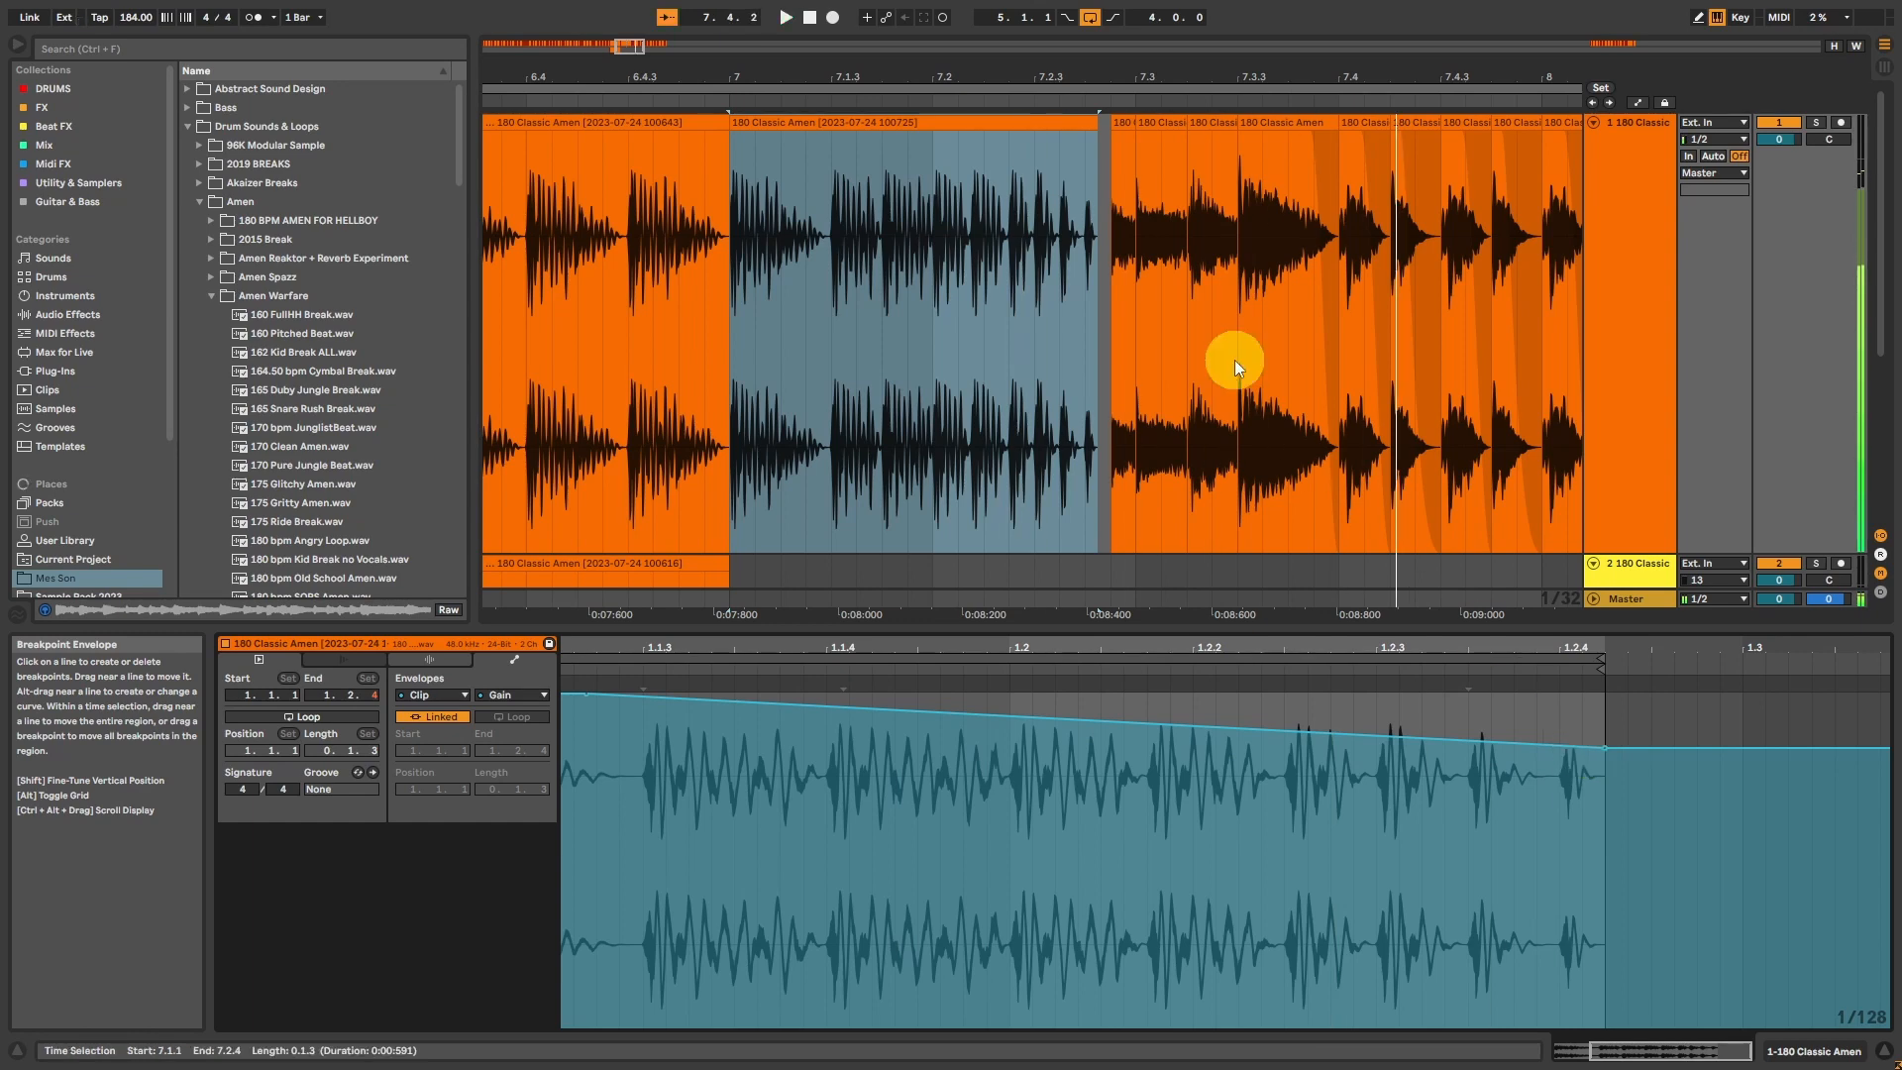
# Step: Delete the short slice just before 7.3.1 and cut the slices from 7.3.1 to 7.3.3 on track 1
pyautogui.click(1119, 123)
pyautogui.press('Delete')
pyautogui.moveTo(1130, 202); pyautogui.dragTo(1228, 204)
pyautogui.press('Delete')
# Step: Paste the cut slices on track 2 at 7.1.1, repeat them up to 7.4.1, and consolidate the result
pyautogui.scroll(-3, 1086, 269)
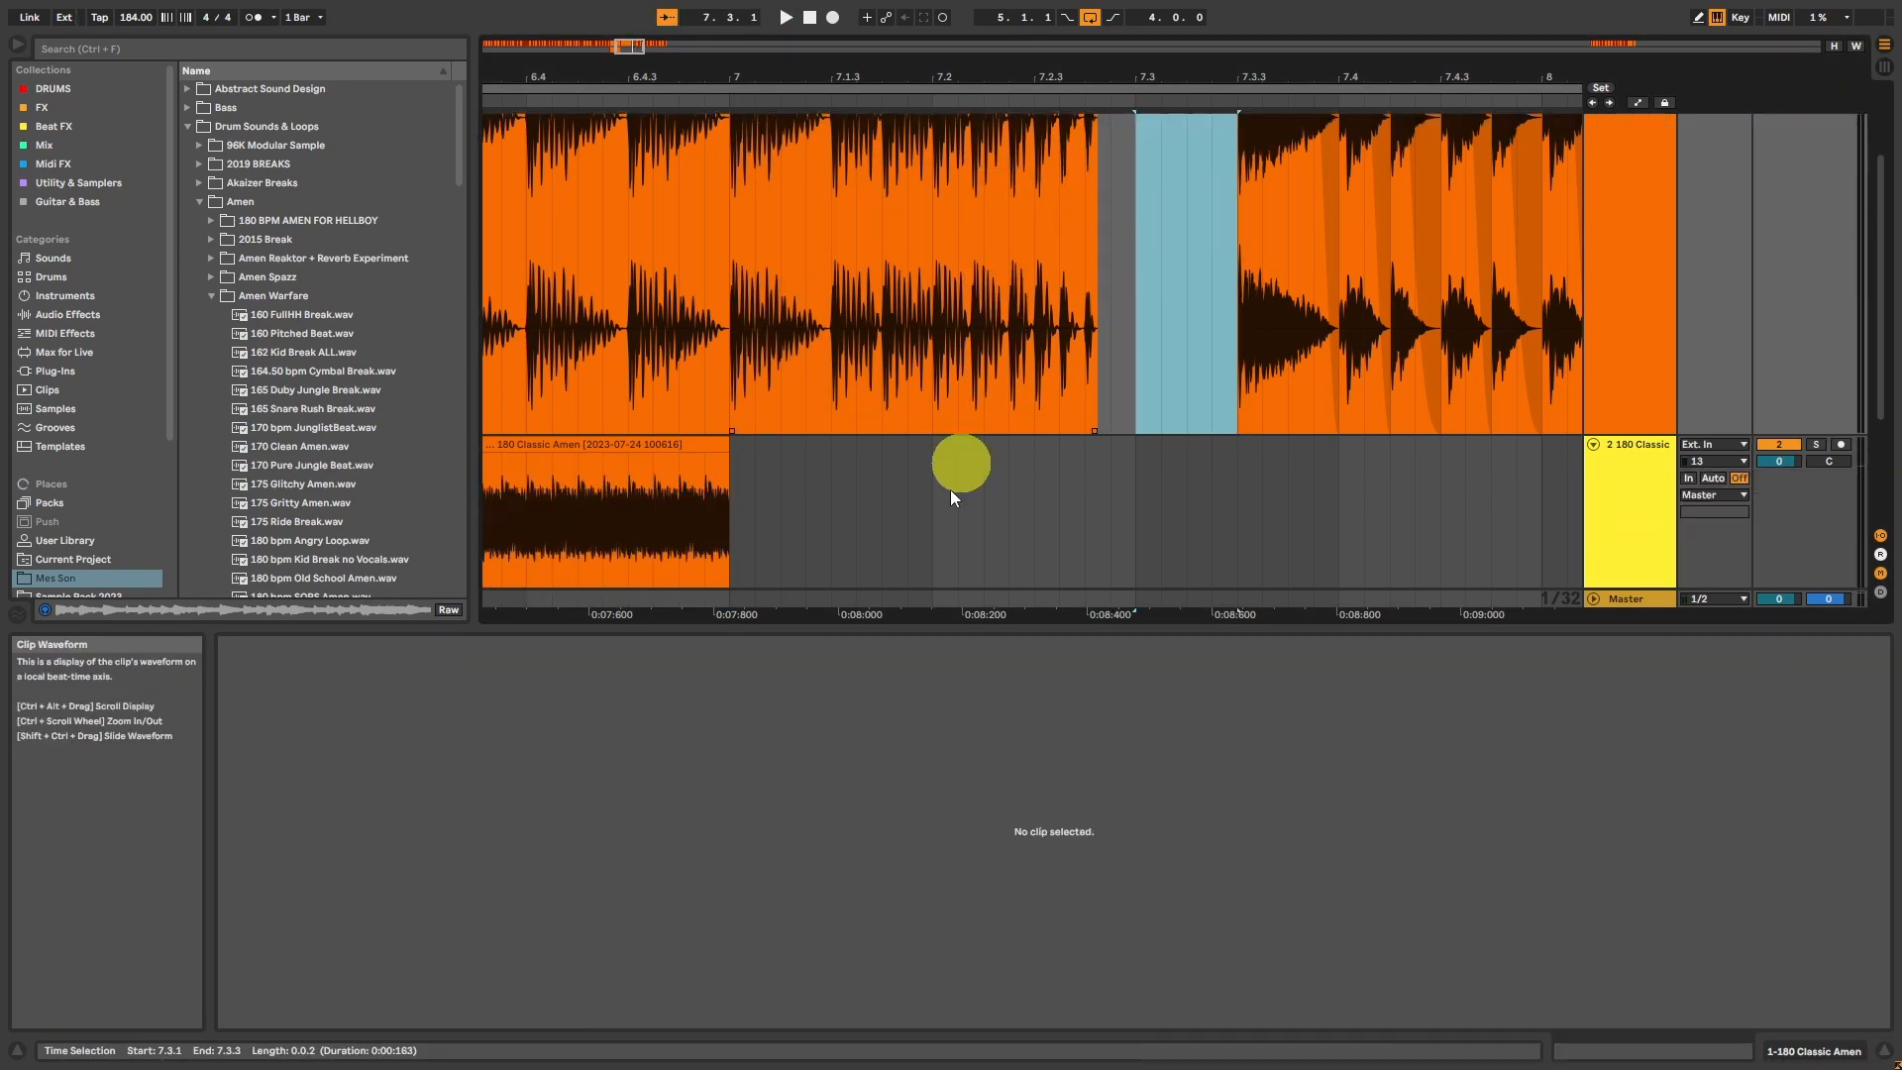
pyautogui.click(739, 503)
pyautogui.hotkey('ctrl', 'v')
pyautogui.hotkey('ctrl', 'd')
pyautogui.hotkey('ctrl', 'd')
pyautogui.hotkey('ctrl', 'd')
pyautogui.hotkey('ctrl', 'd')
pyautogui.hotkey('ctrl', 'd')
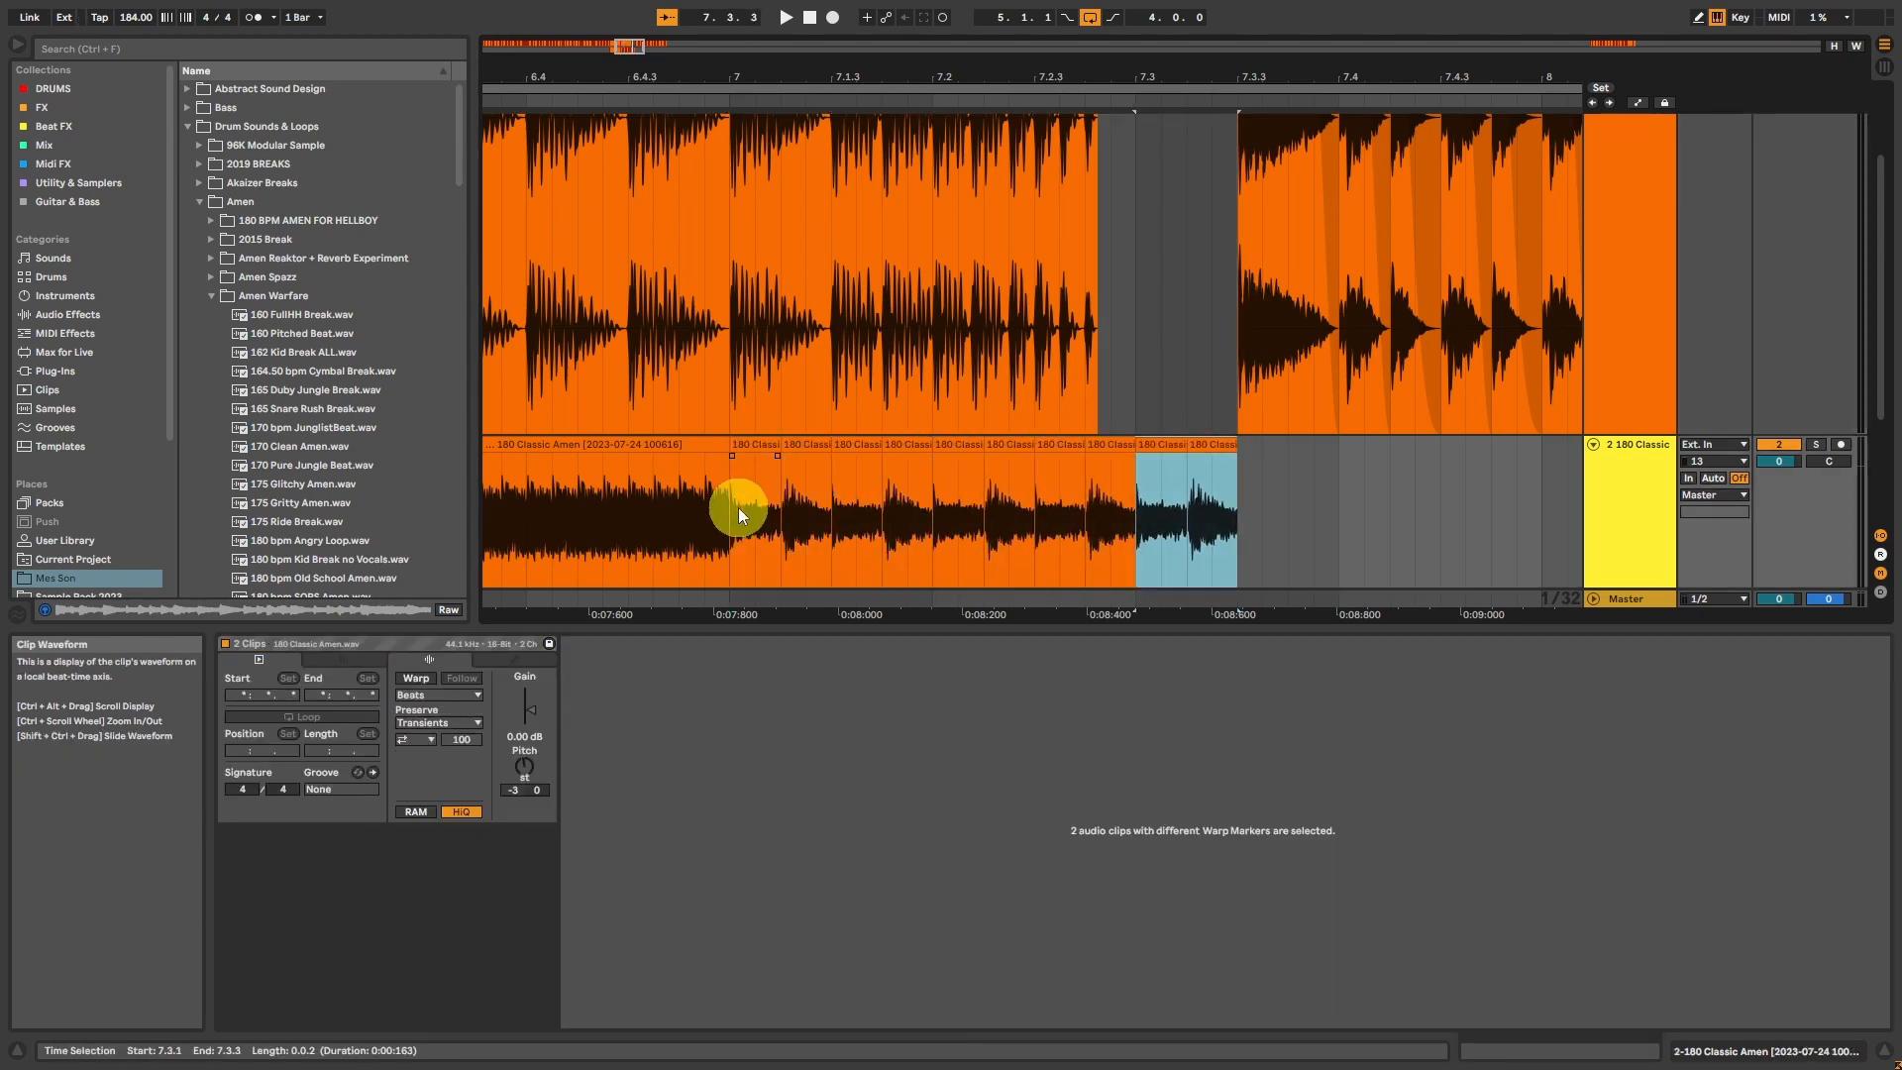
pyautogui.moveTo(738, 511); pyautogui.dragTo(1347, 491)
pyautogui.hotkey('ctrl', 'j')
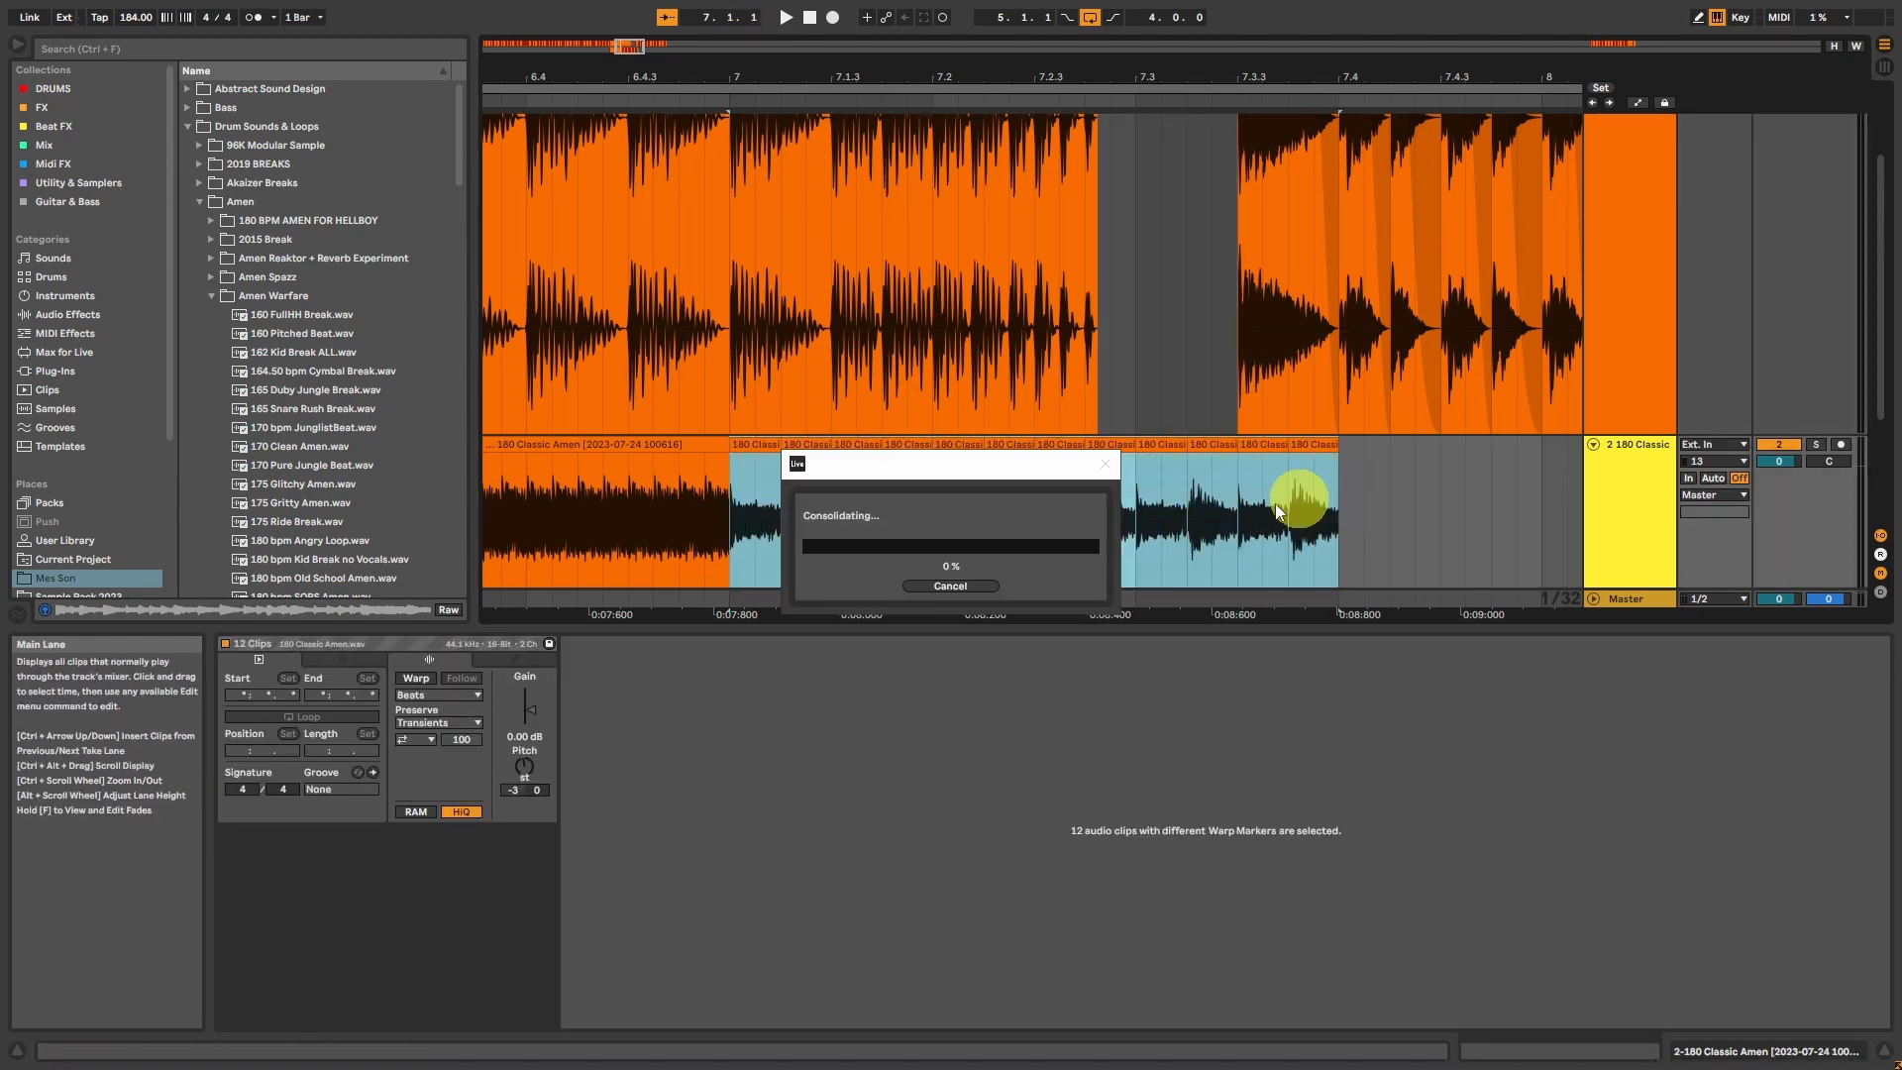
# Step: Draw a curved gain envelope rising to 100 % at the end of the new track 2 clip, and trim the clip to 7.3.4
pyautogui.click(587, 695)
pyautogui.moveTo(587, 697); pyautogui.dragTo(1596, 694)
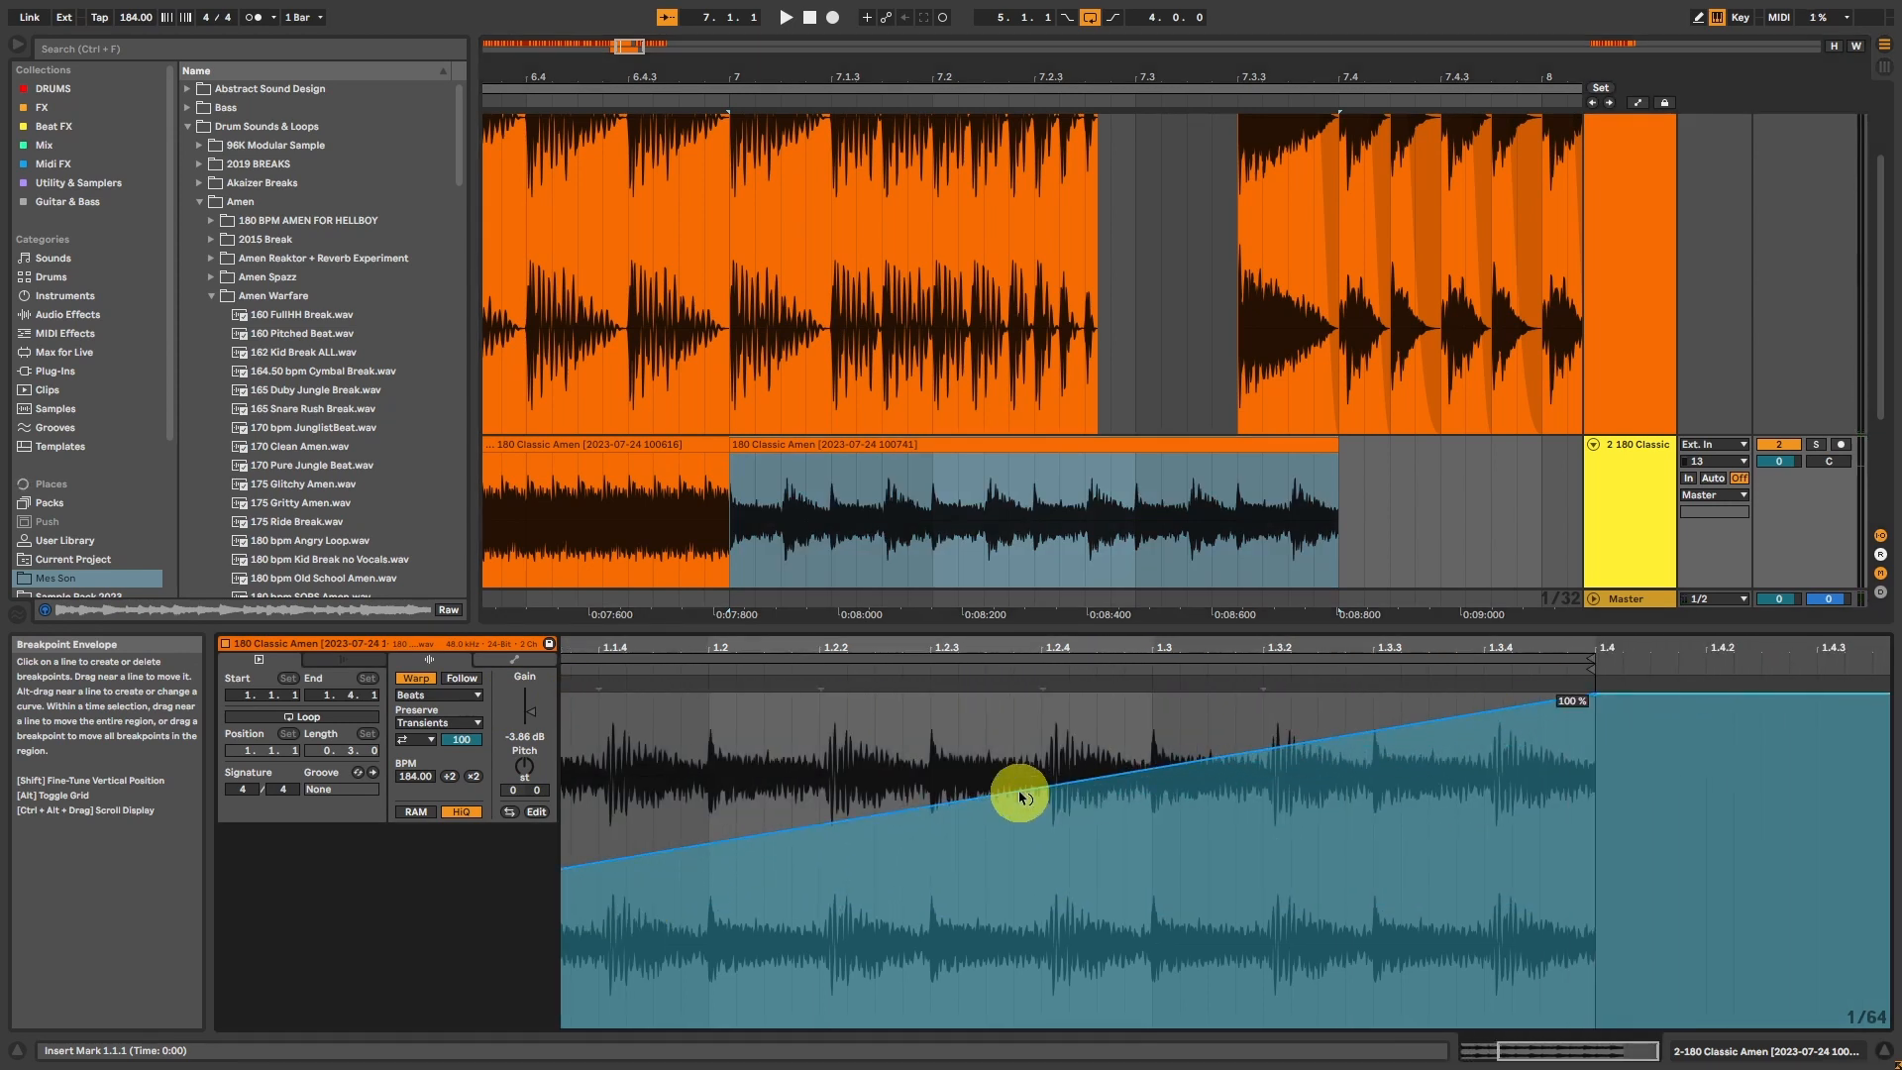
pyautogui.moveTo(1020, 796); pyautogui.dragTo(1019, 789)
pyautogui.press('space')
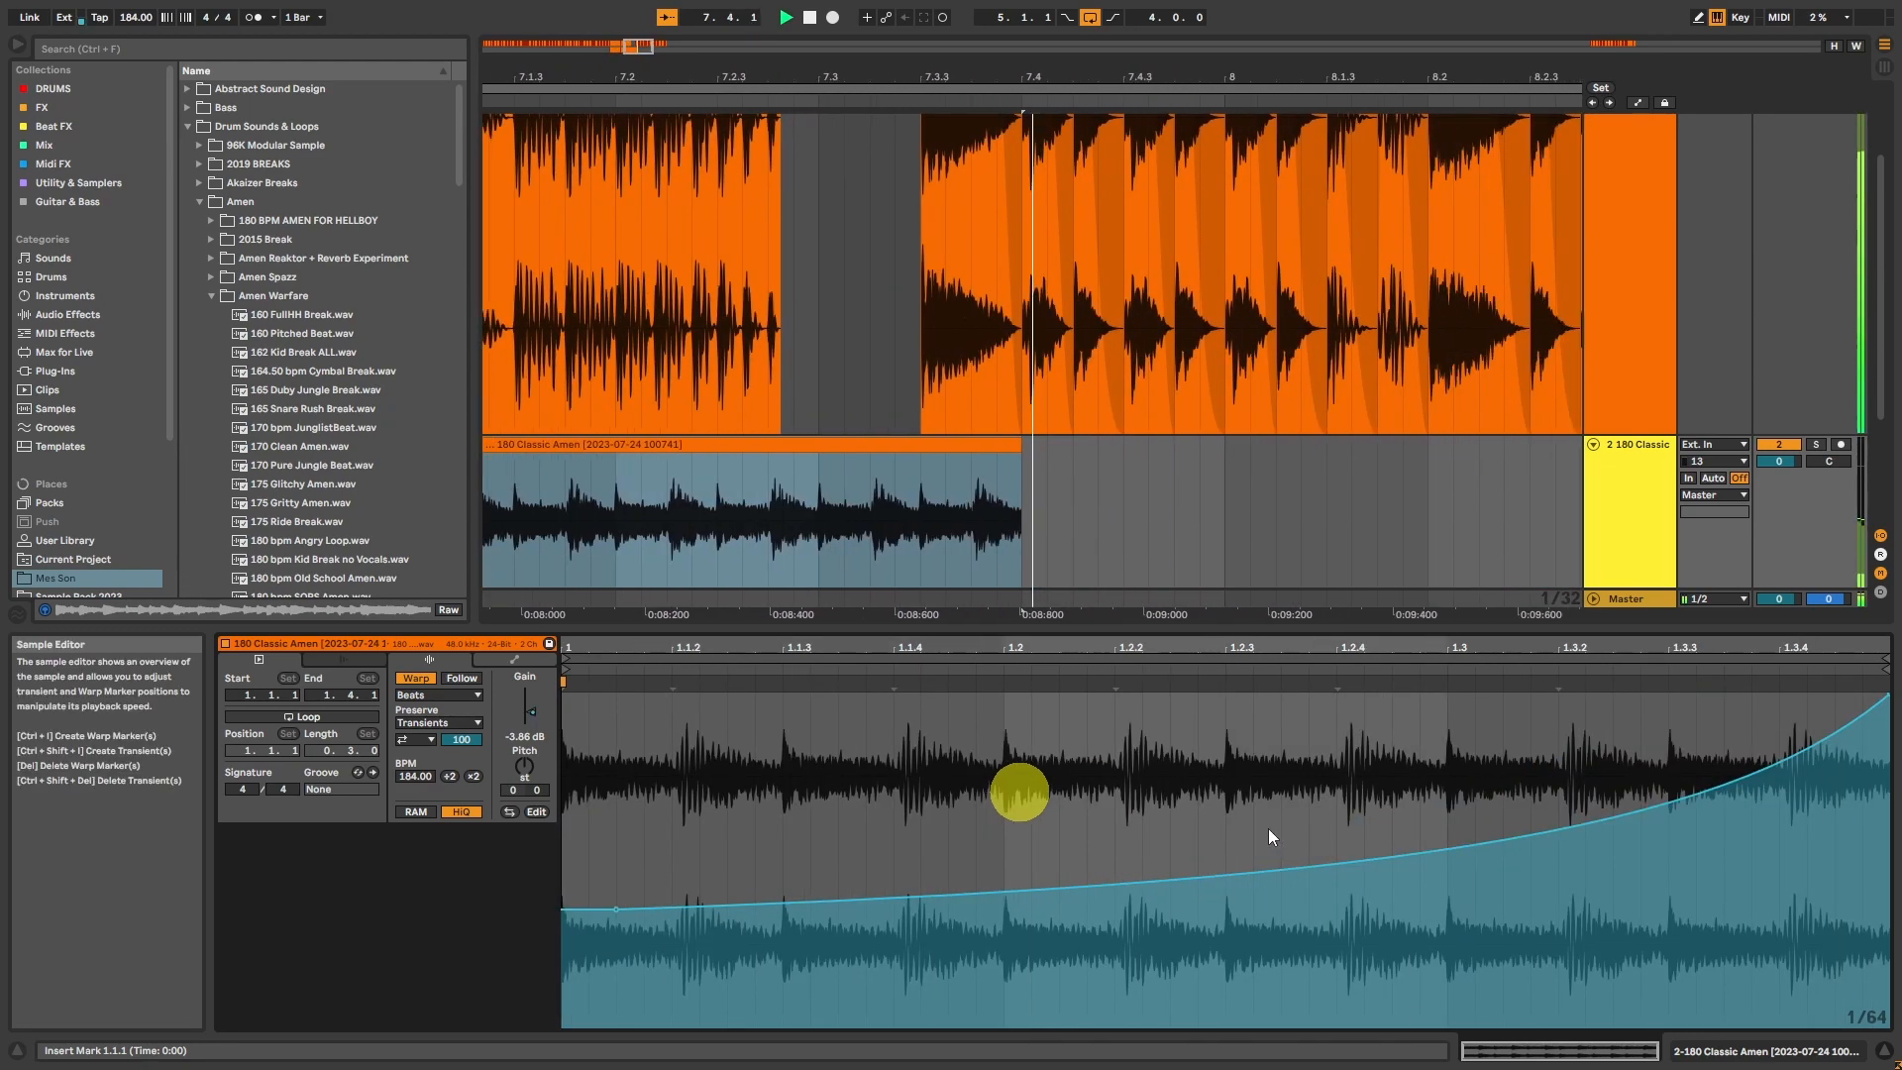
pyautogui.click(584, 443)
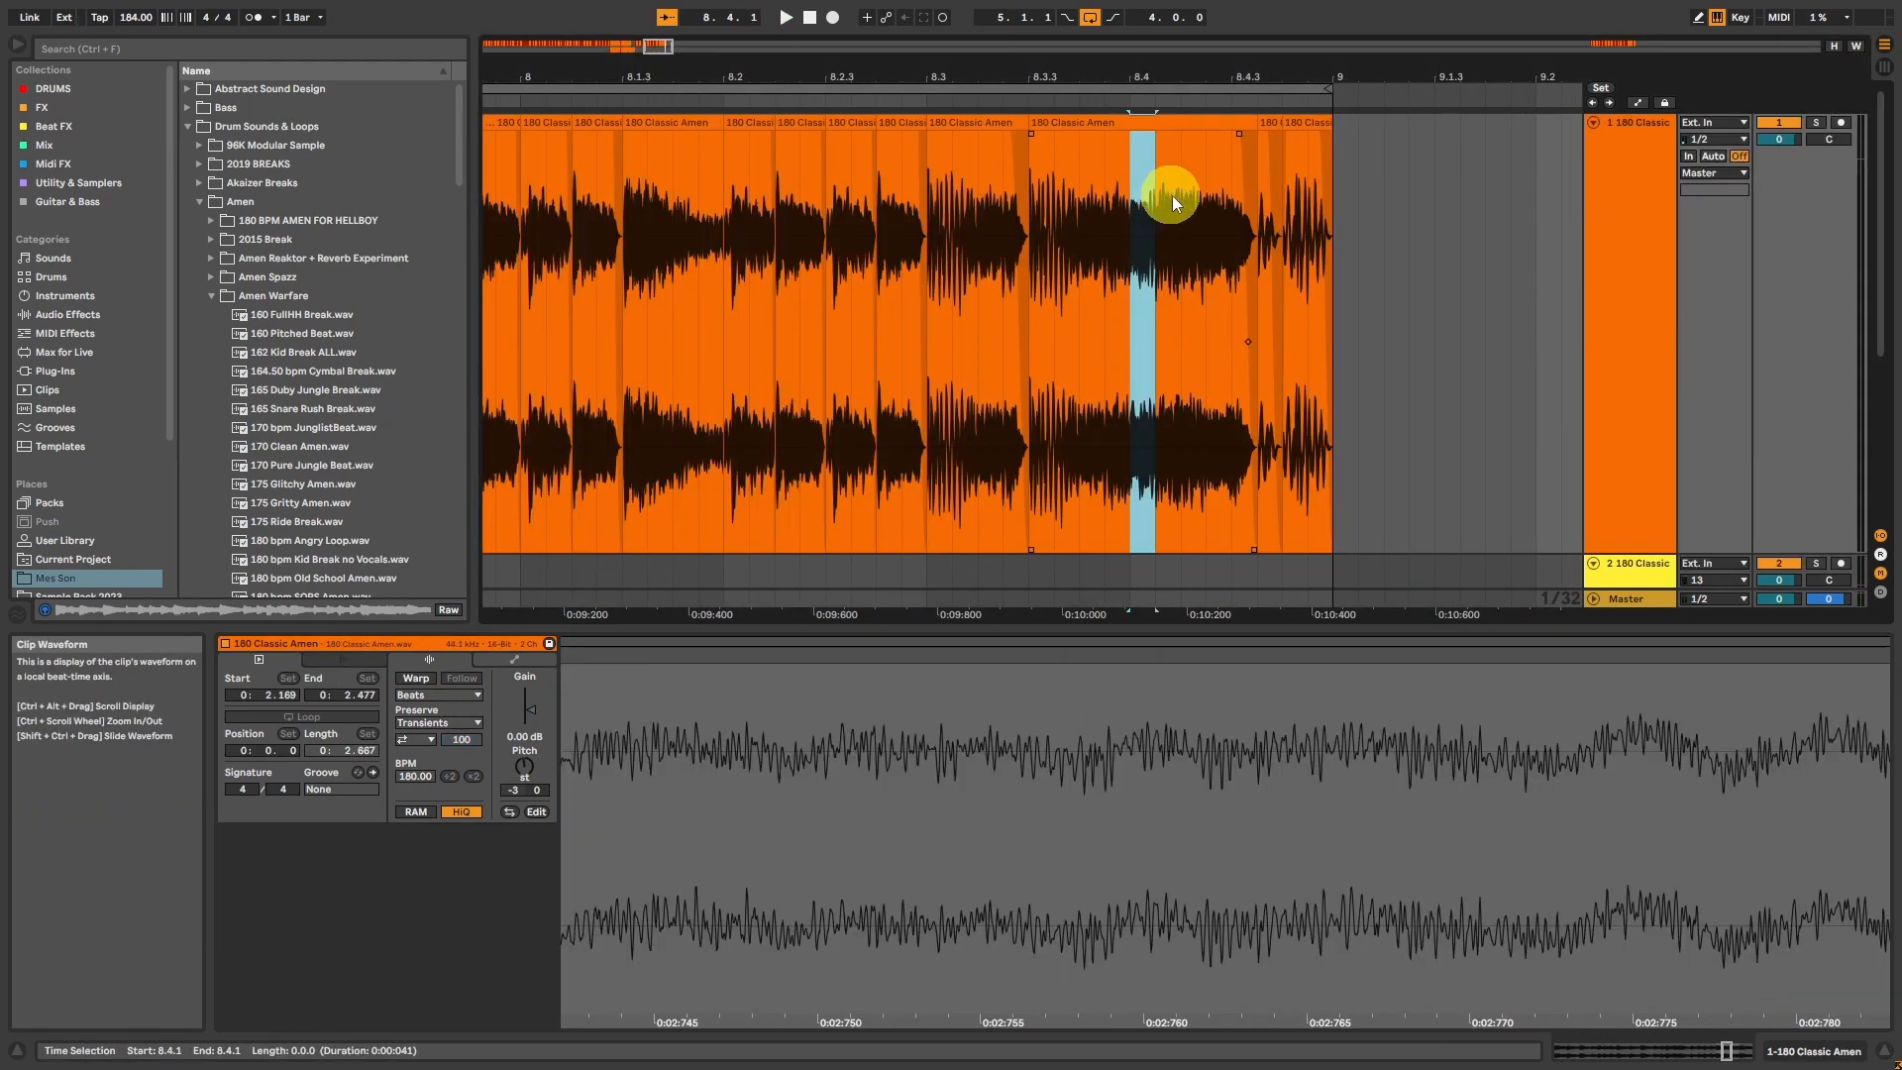
# Step: Repeat the 1/16 slice at 8.4.1 on track 1 up to 9.1.1 and start playback
pyautogui.moveTo(1173, 196); pyautogui.dragTo(1179, 194)
pyautogui.hotkey('ctrl', 'd')
pyautogui.hotkey('ctrl', 'd')
pyautogui.hotkey('ctrl', 'd')
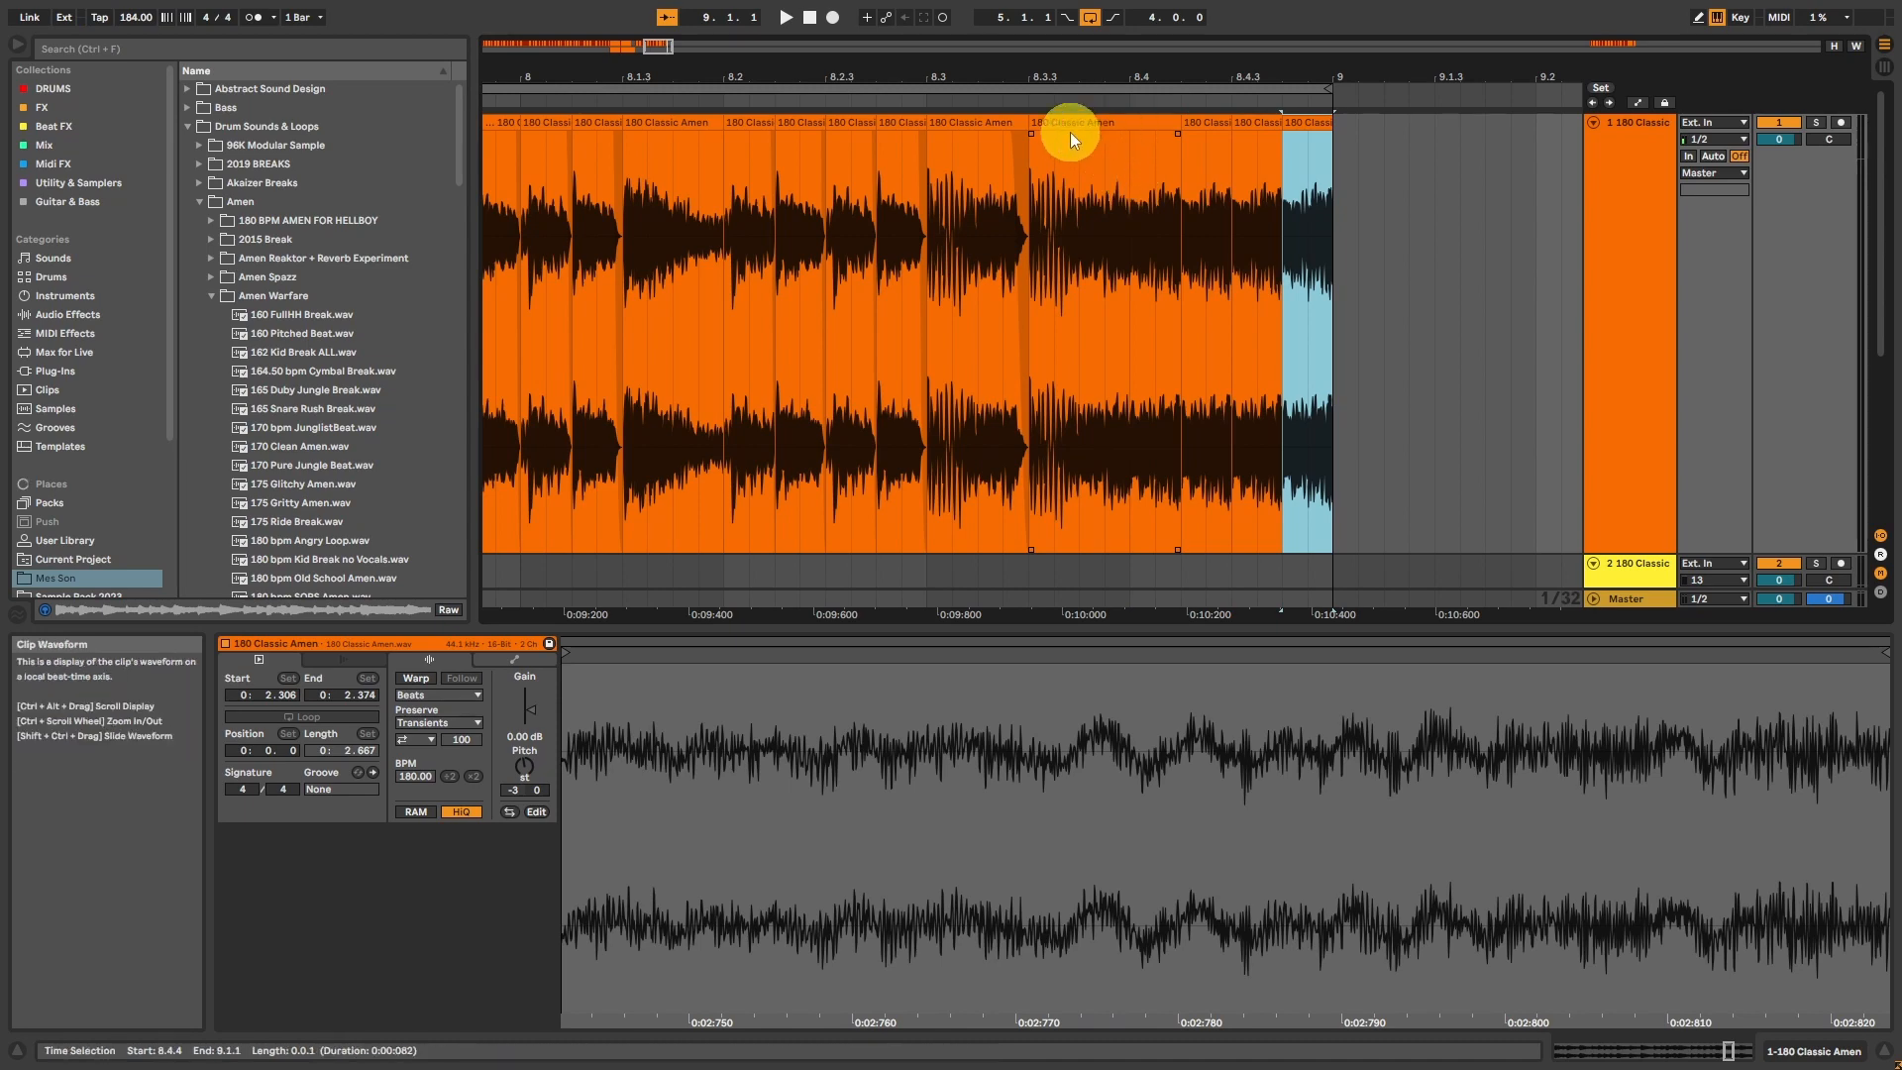
pyautogui.click(1070, 123)
pyautogui.press('space')
# Step: Repeat the 1/32 slice at 8.4.1 on track 1 seven times to build a roll up to 9.1.1
pyautogui.moveTo(1137, 180); pyautogui.dragTo(1155, 199)
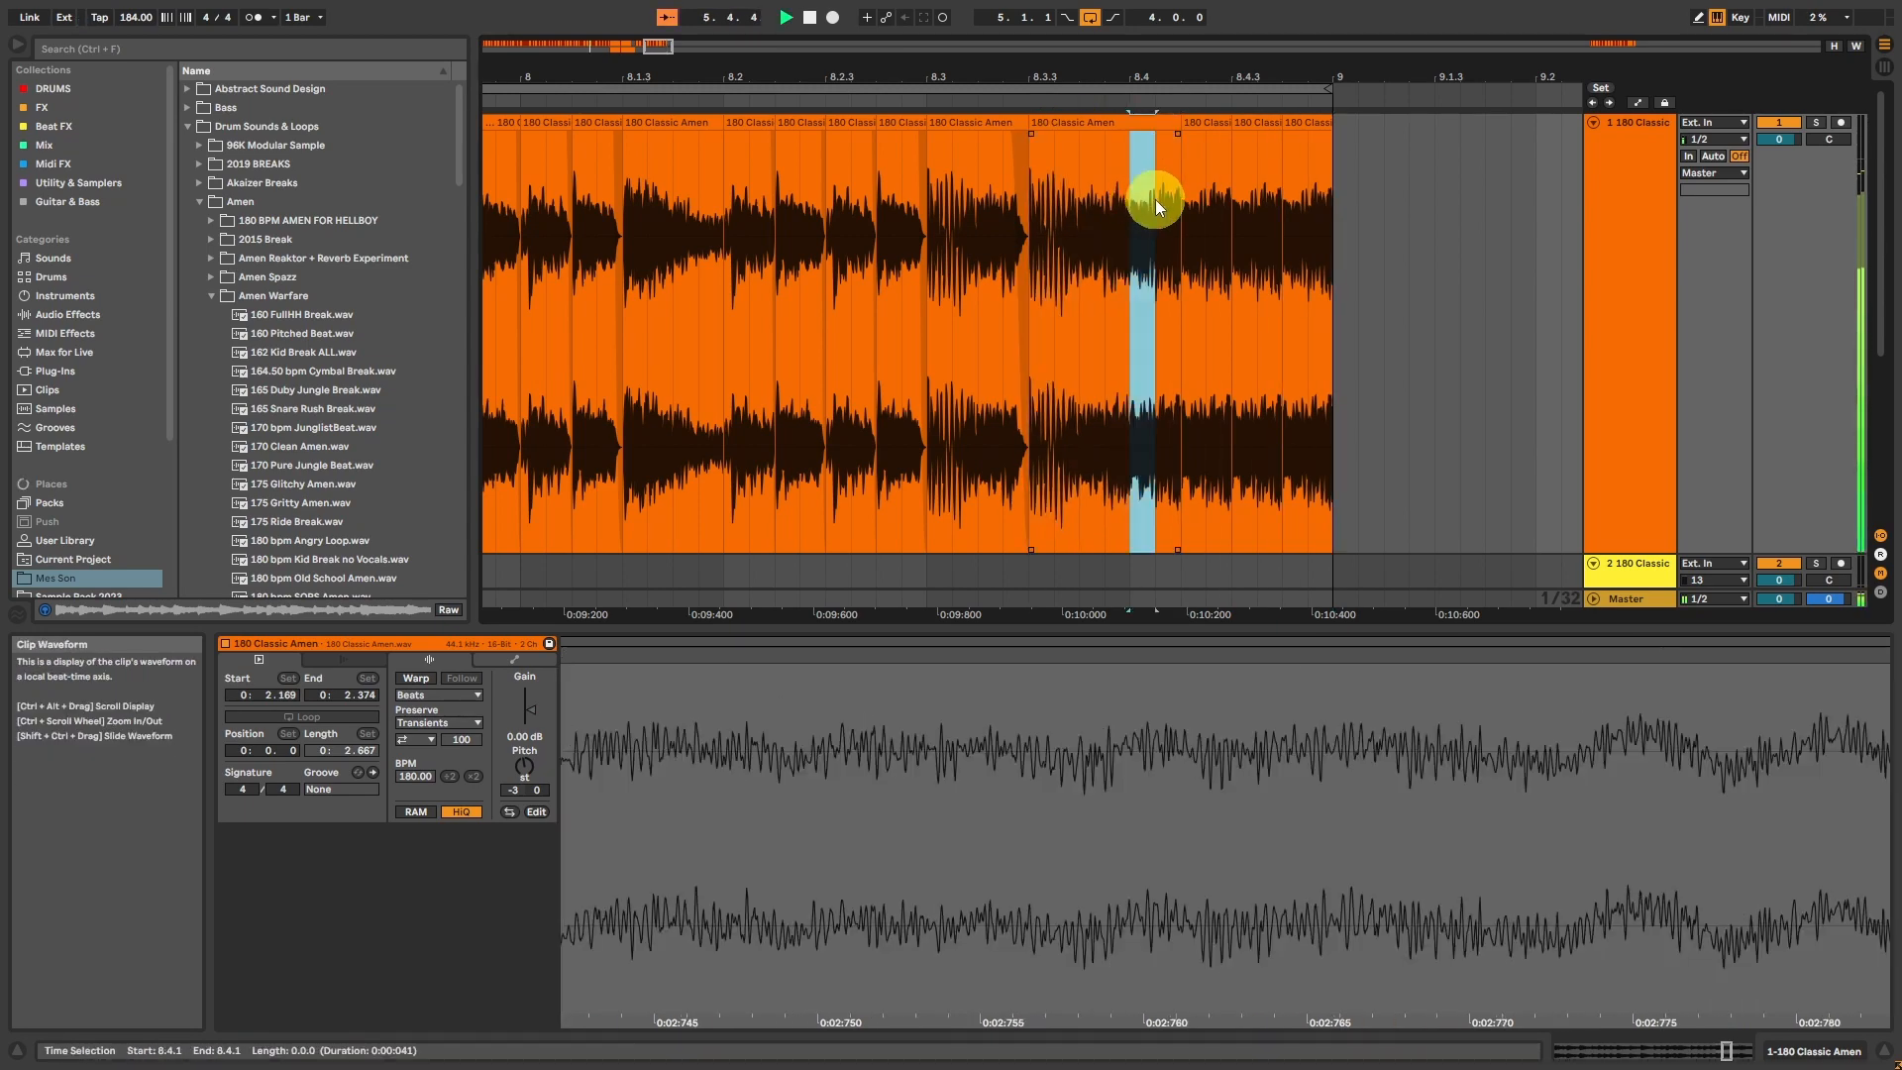
pyautogui.hotkey('ctrl', 'd')
pyautogui.hotkey('ctrl', 'd')
pyautogui.hotkey('ctrl', 'd')
pyautogui.hotkey('ctrl', 'd')
pyautogui.hotkey('ctrl', 'd')
pyautogui.hotkey('ctrl', 'd')
pyautogui.hotkey('ctrl', 'd')
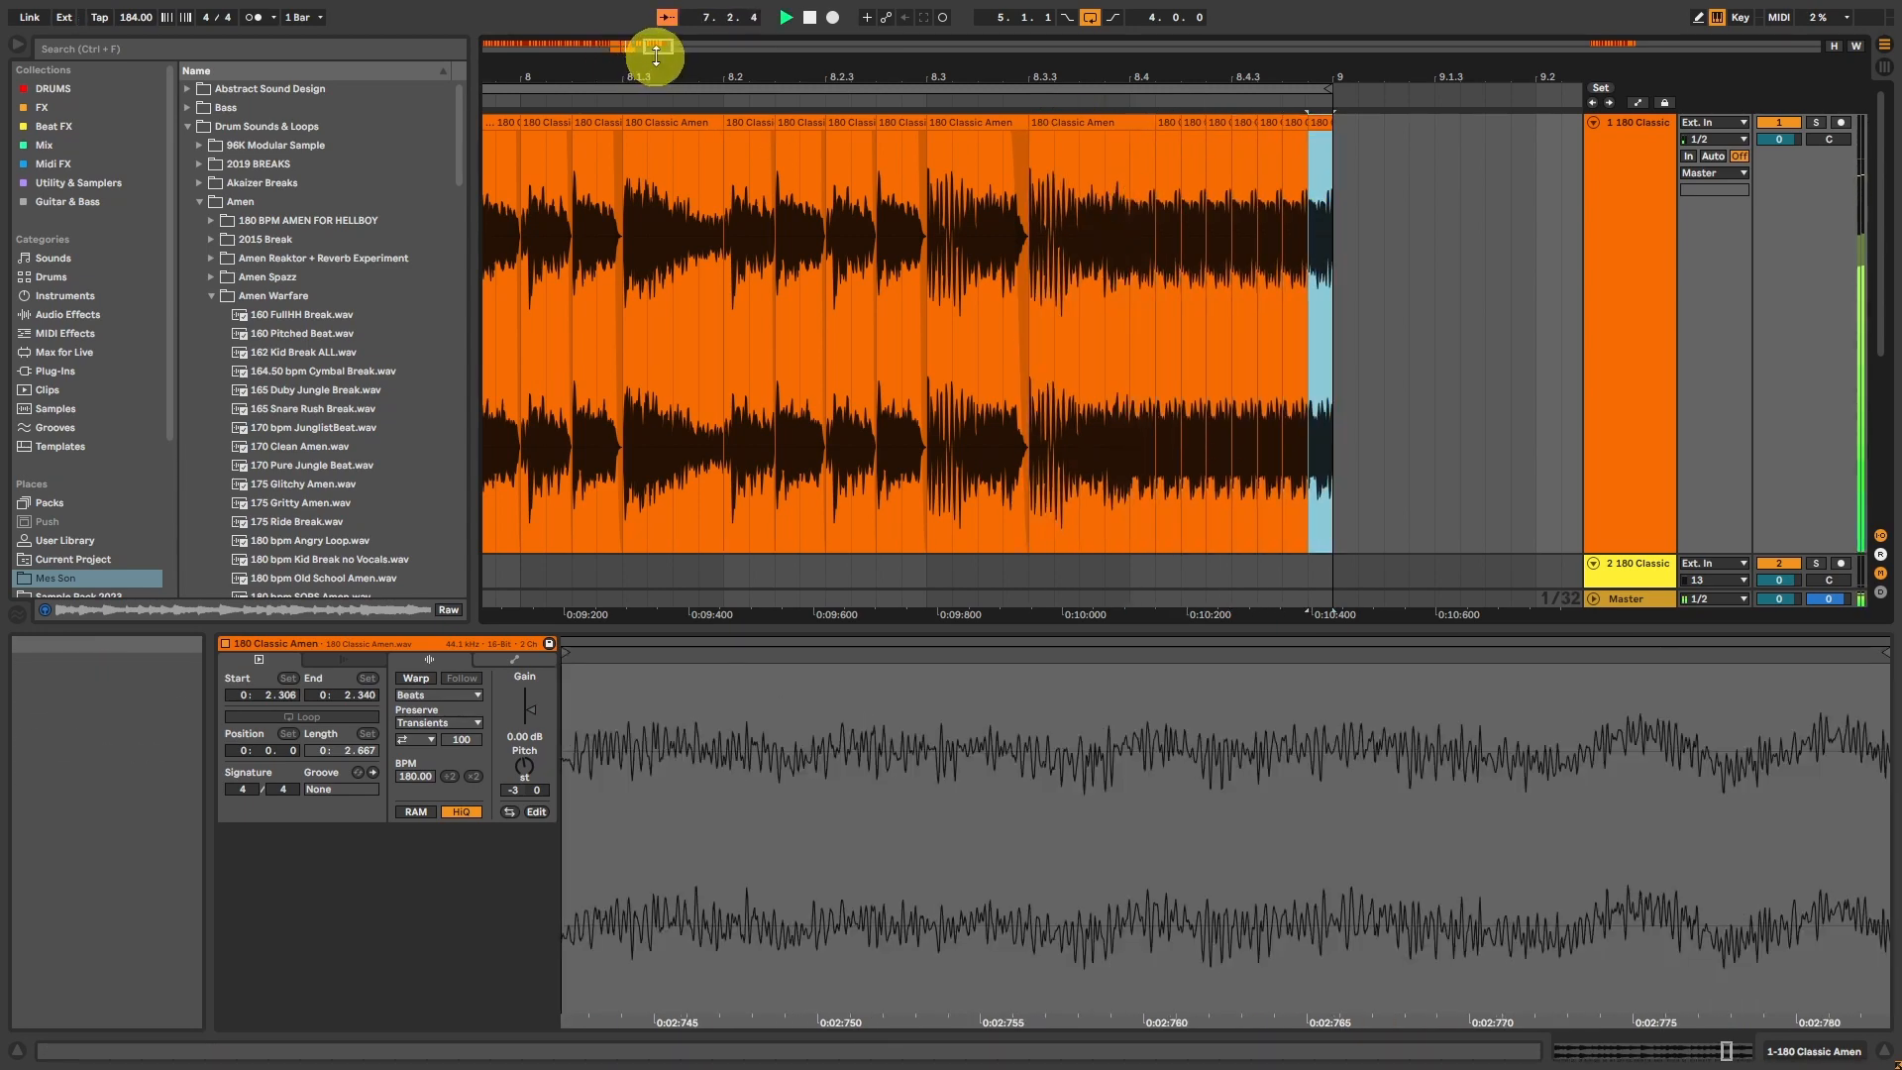
# Step: Extend the loop back to 1.1.1 so it spans 8 bars, and play the arrangement from the start
pyautogui.moveTo(655, 47); pyautogui.dragTo(608, 47)
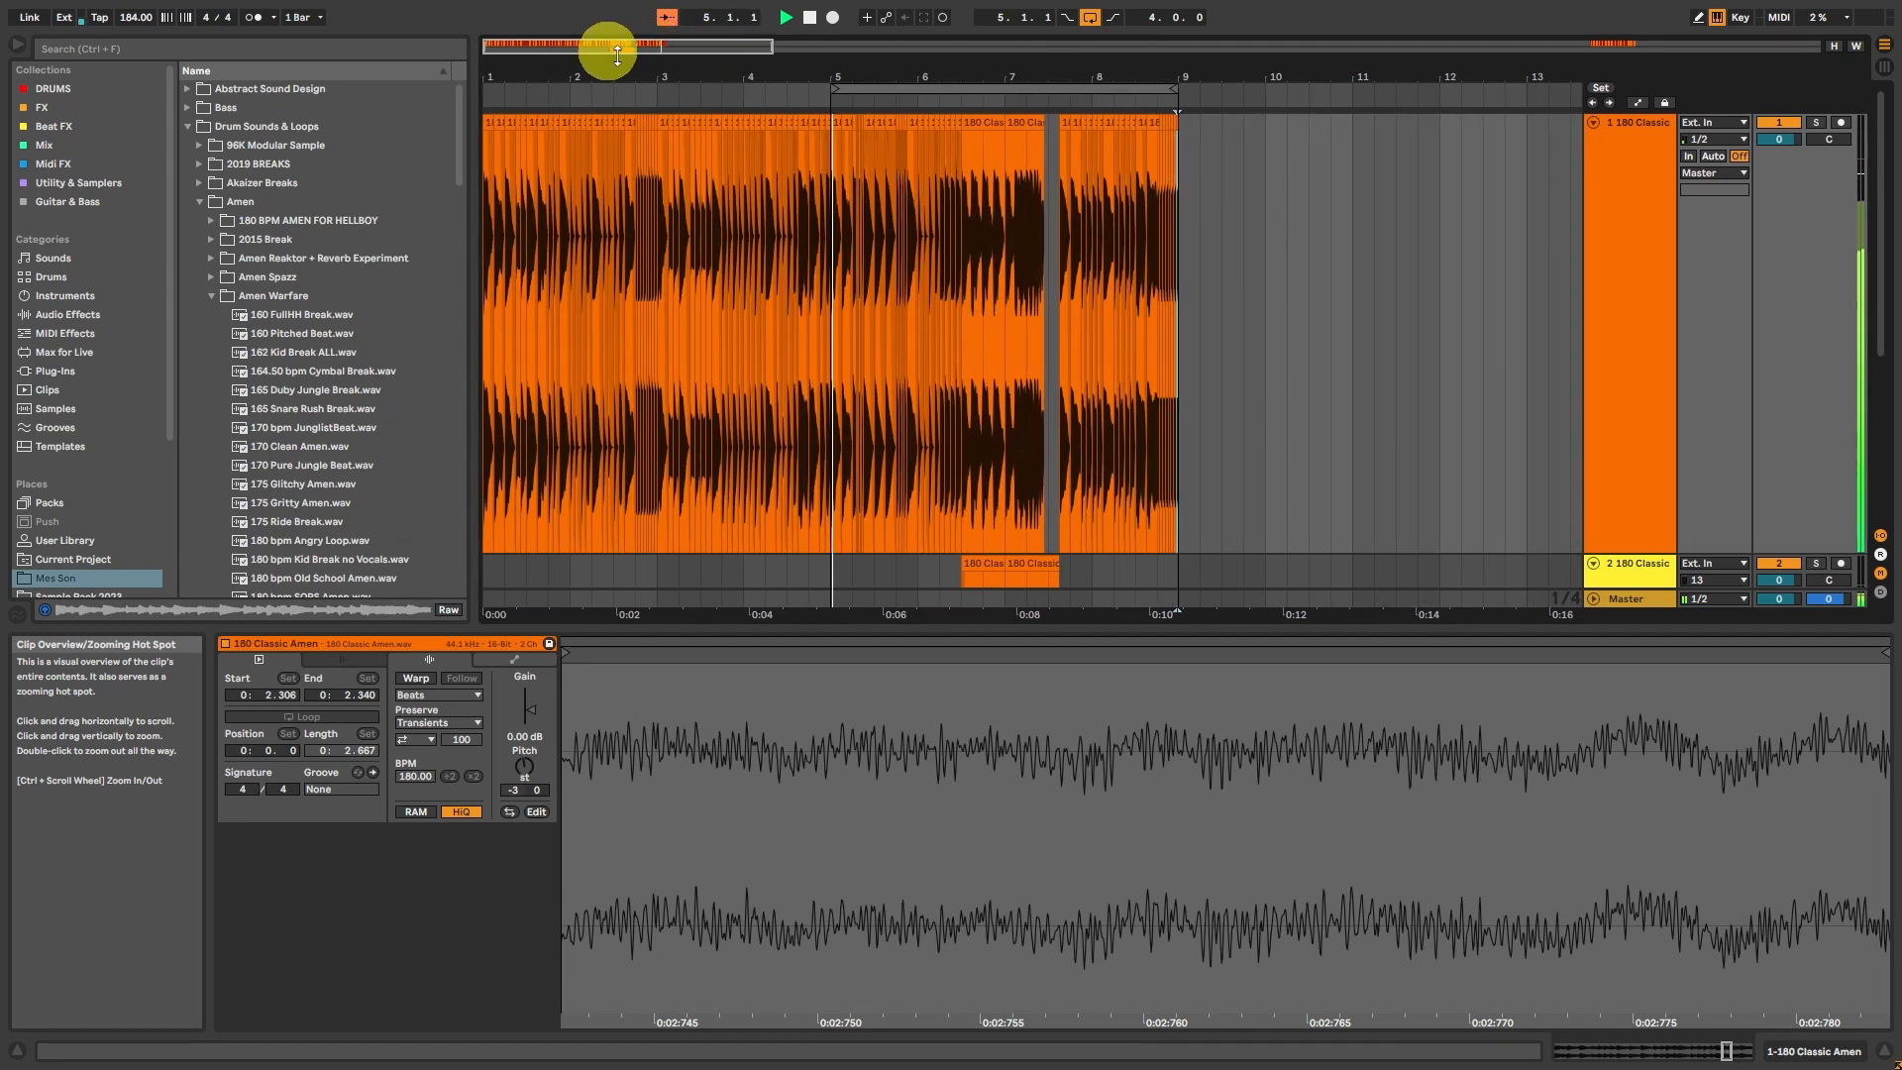
pyautogui.click(837, 91)
pyautogui.moveTo(837, 92); pyautogui.dragTo(22, 91)
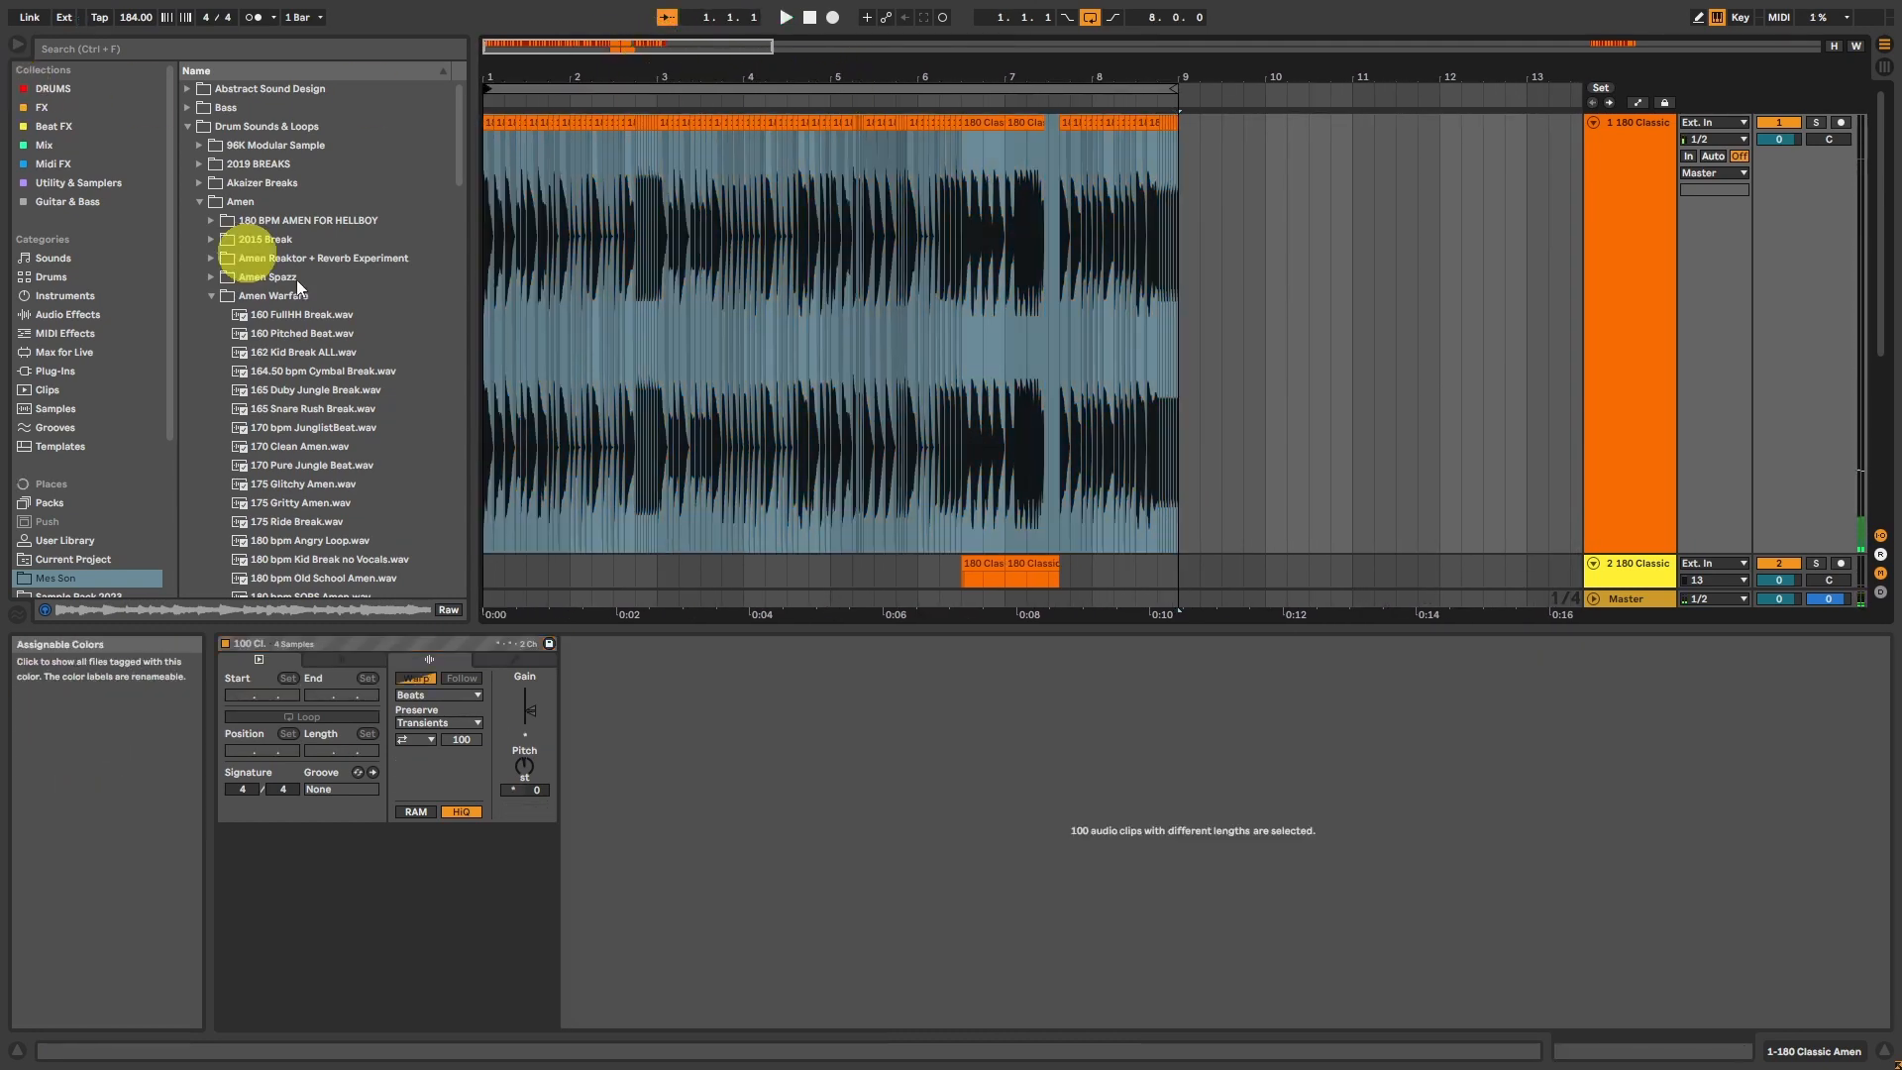
pyautogui.scroll(-5, 721, 415)
pyautogui.press('space')
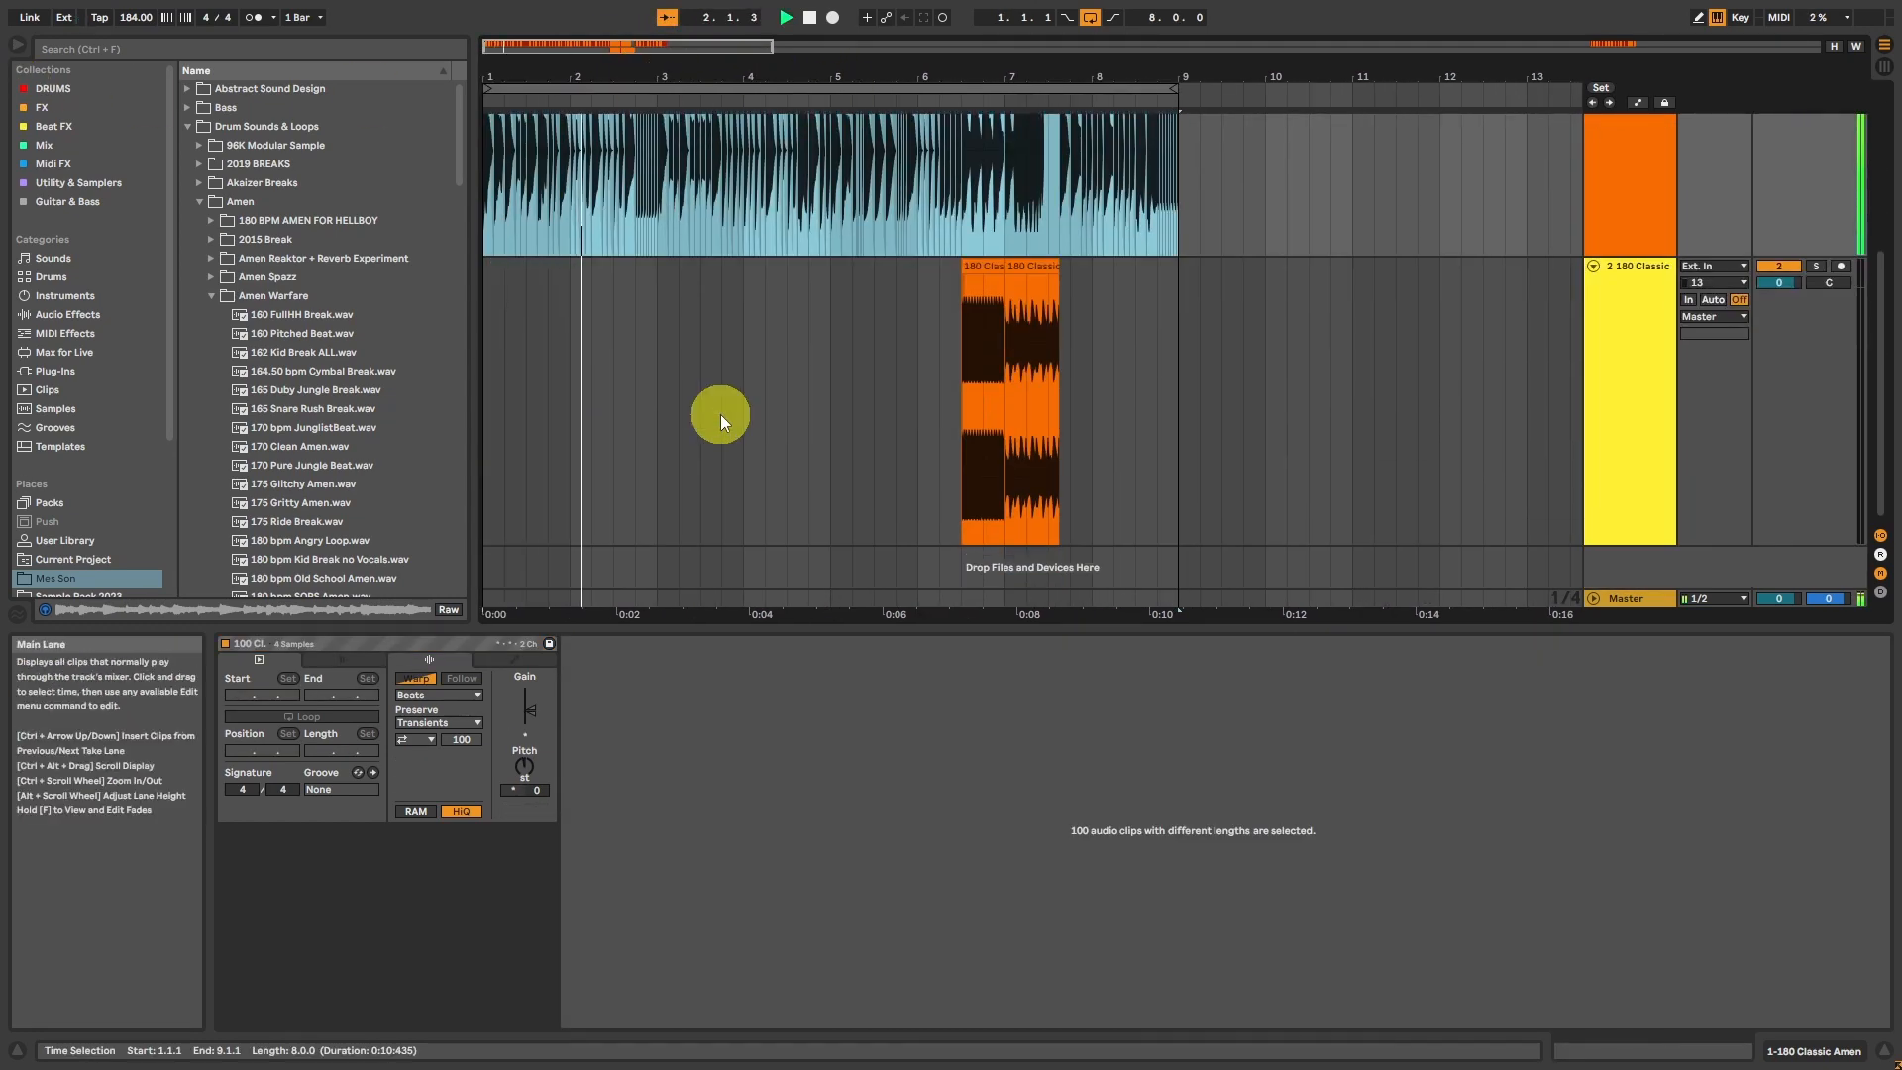
pyautogui.scroll(3, 721, 414)
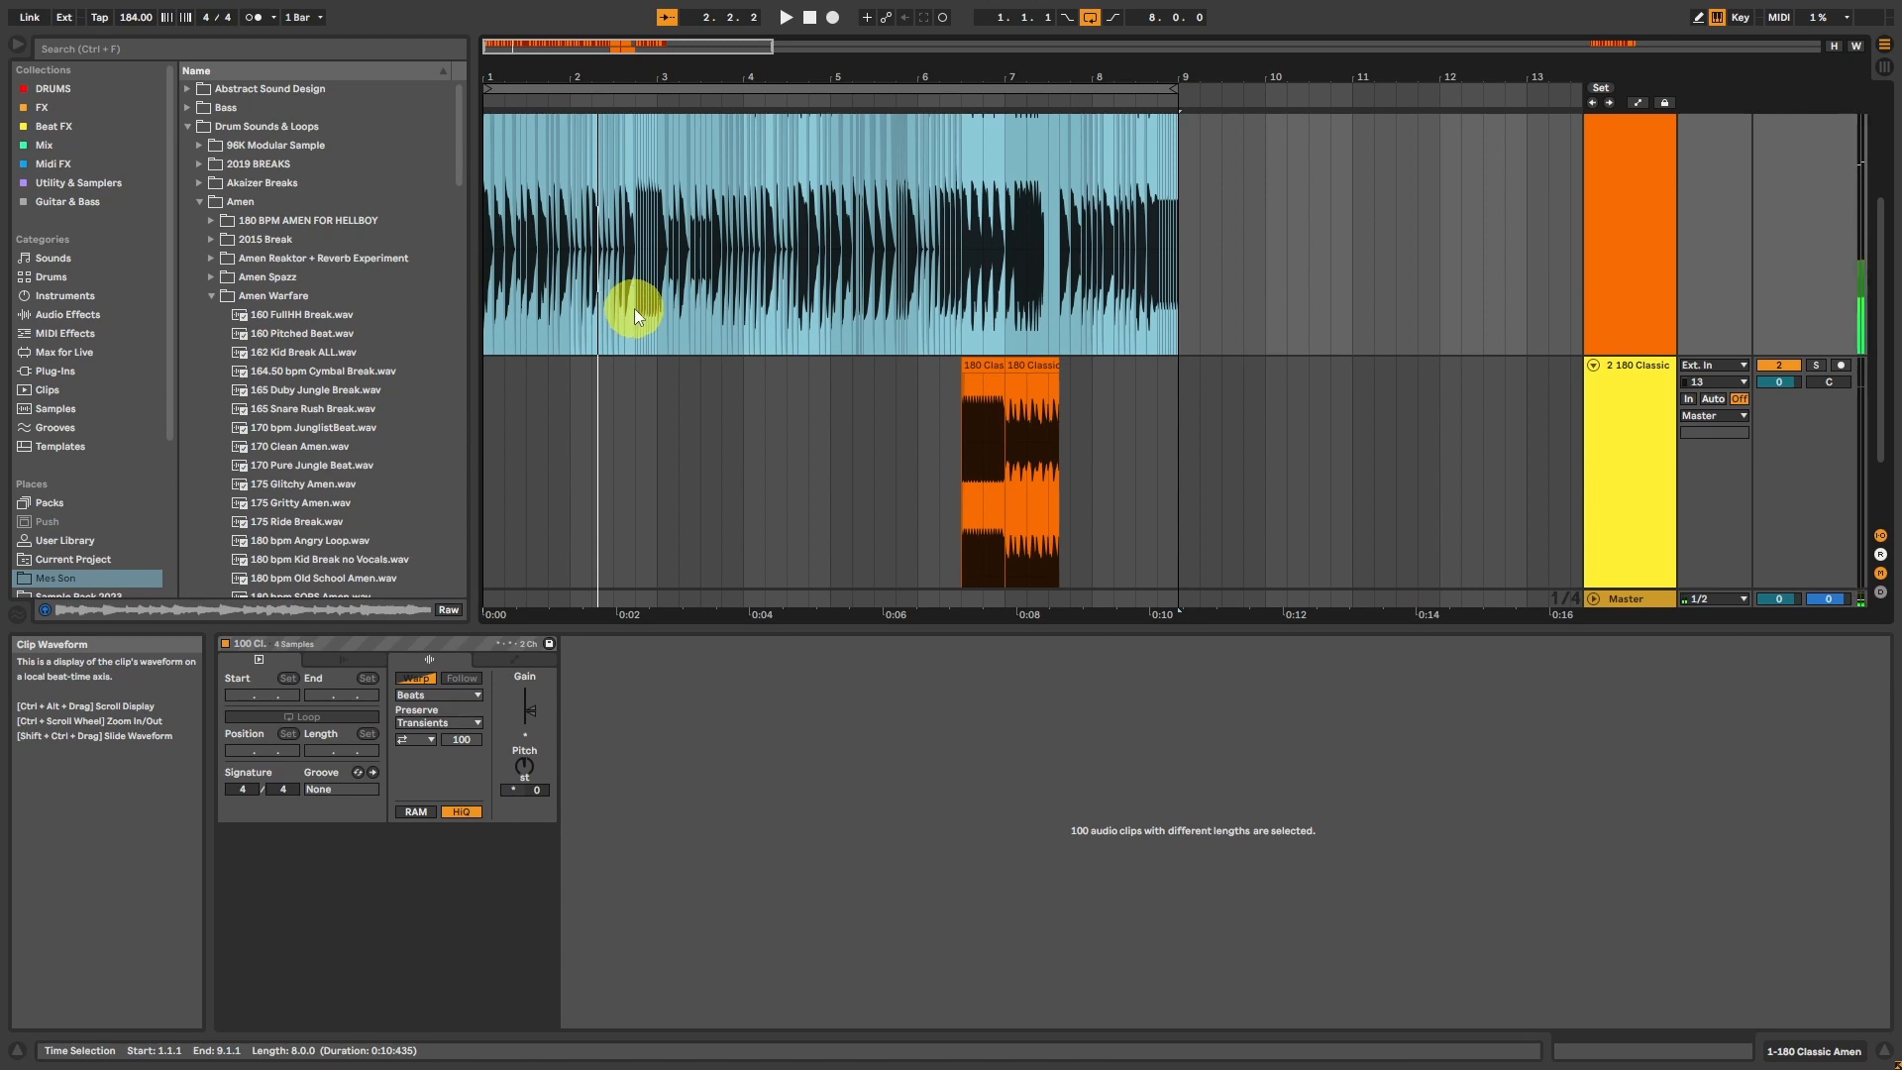
pyautogui.scroll(4, 649, 307)
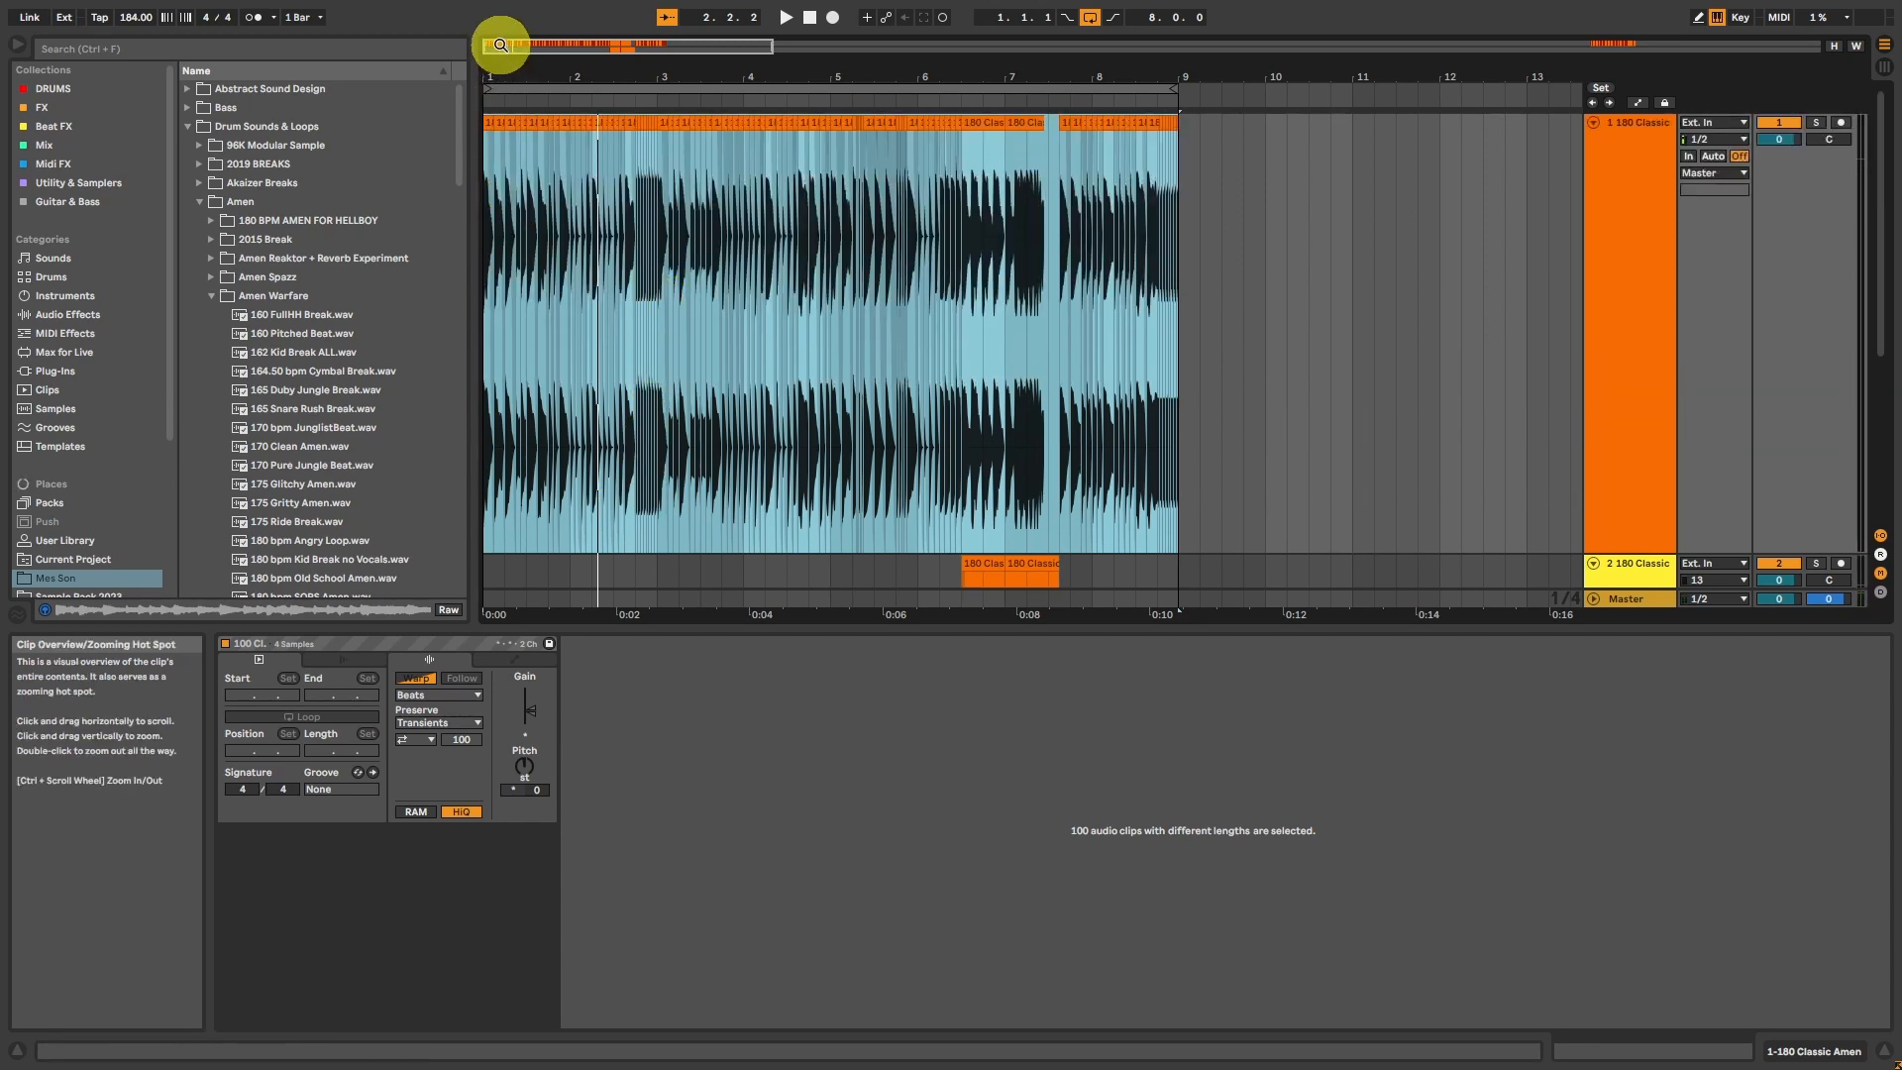
# Step: Lower the clip gain of the four slices from 2.2.3 to 2.3.3 to about -1.51 dB and play from 1.1.1
pyautogui.moveTo(498, 39); pyautogui.dragTo(497, 59)
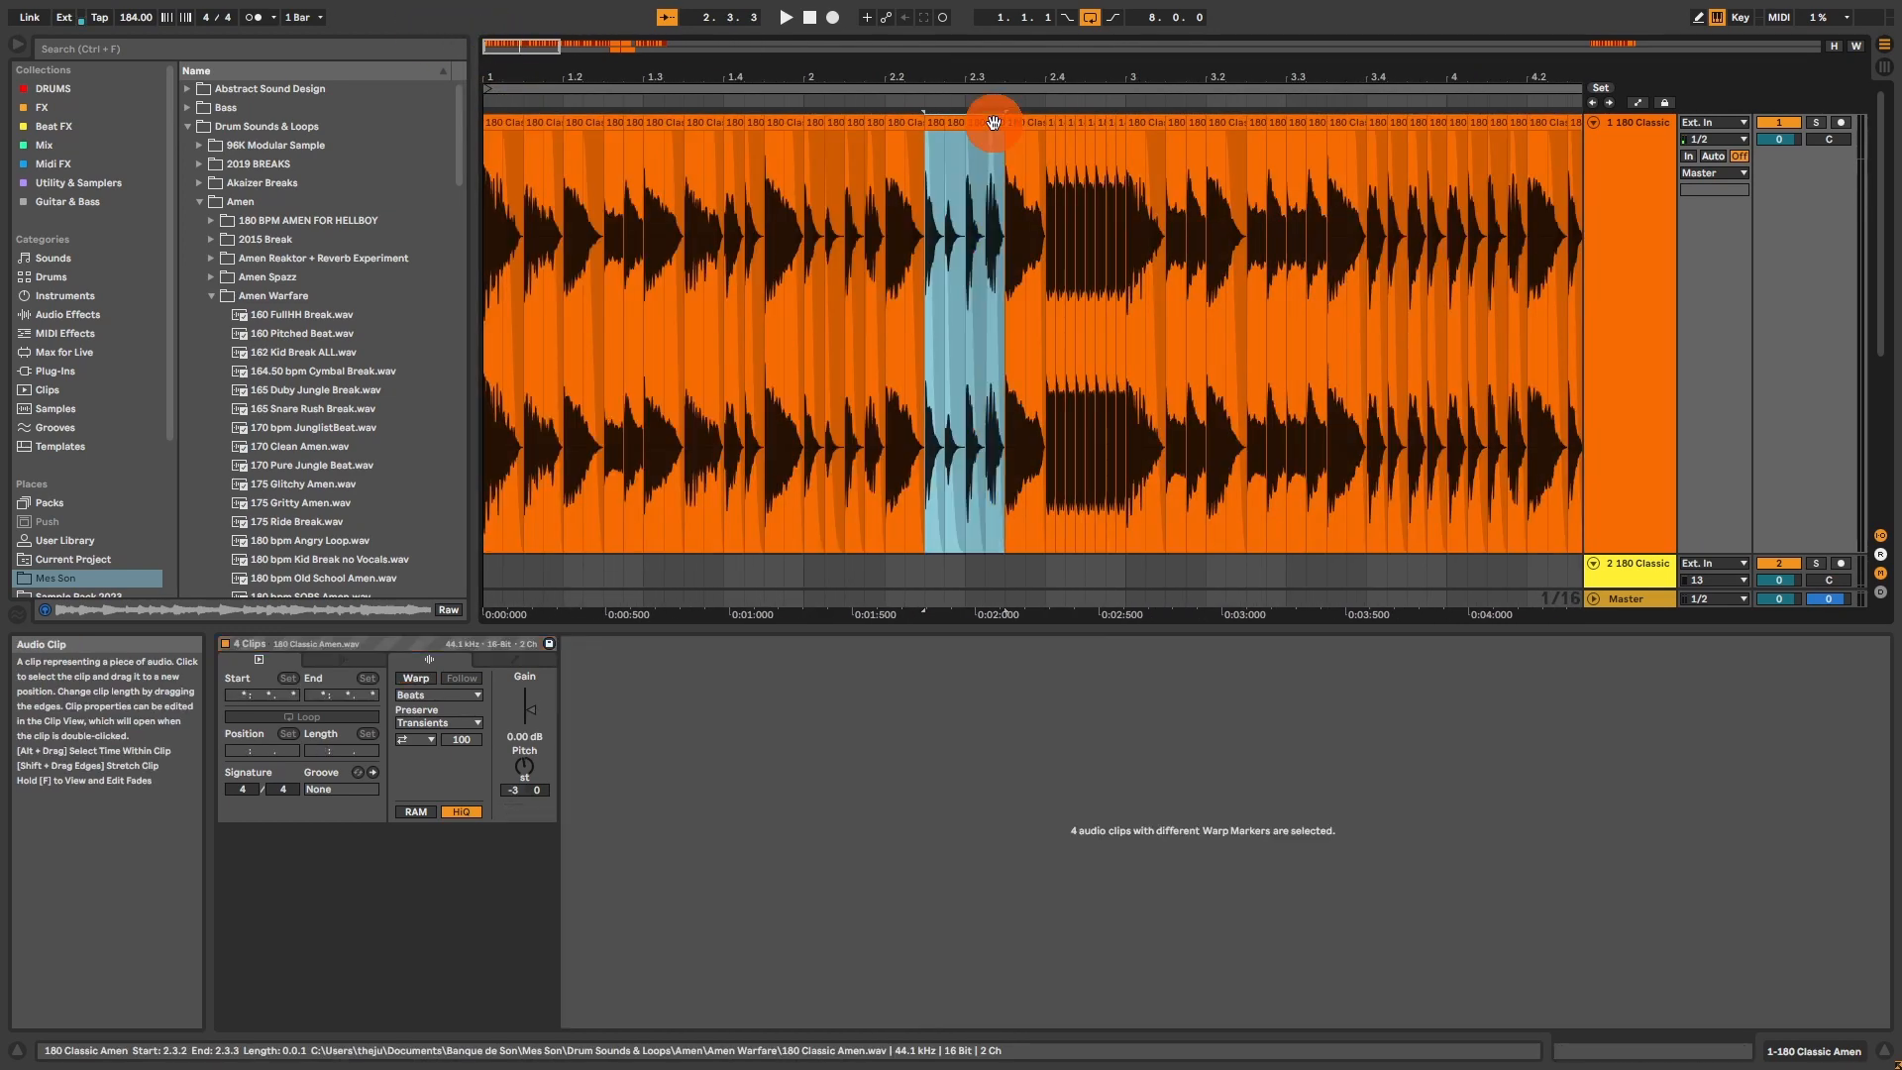
pyautogui.click(531, 711)
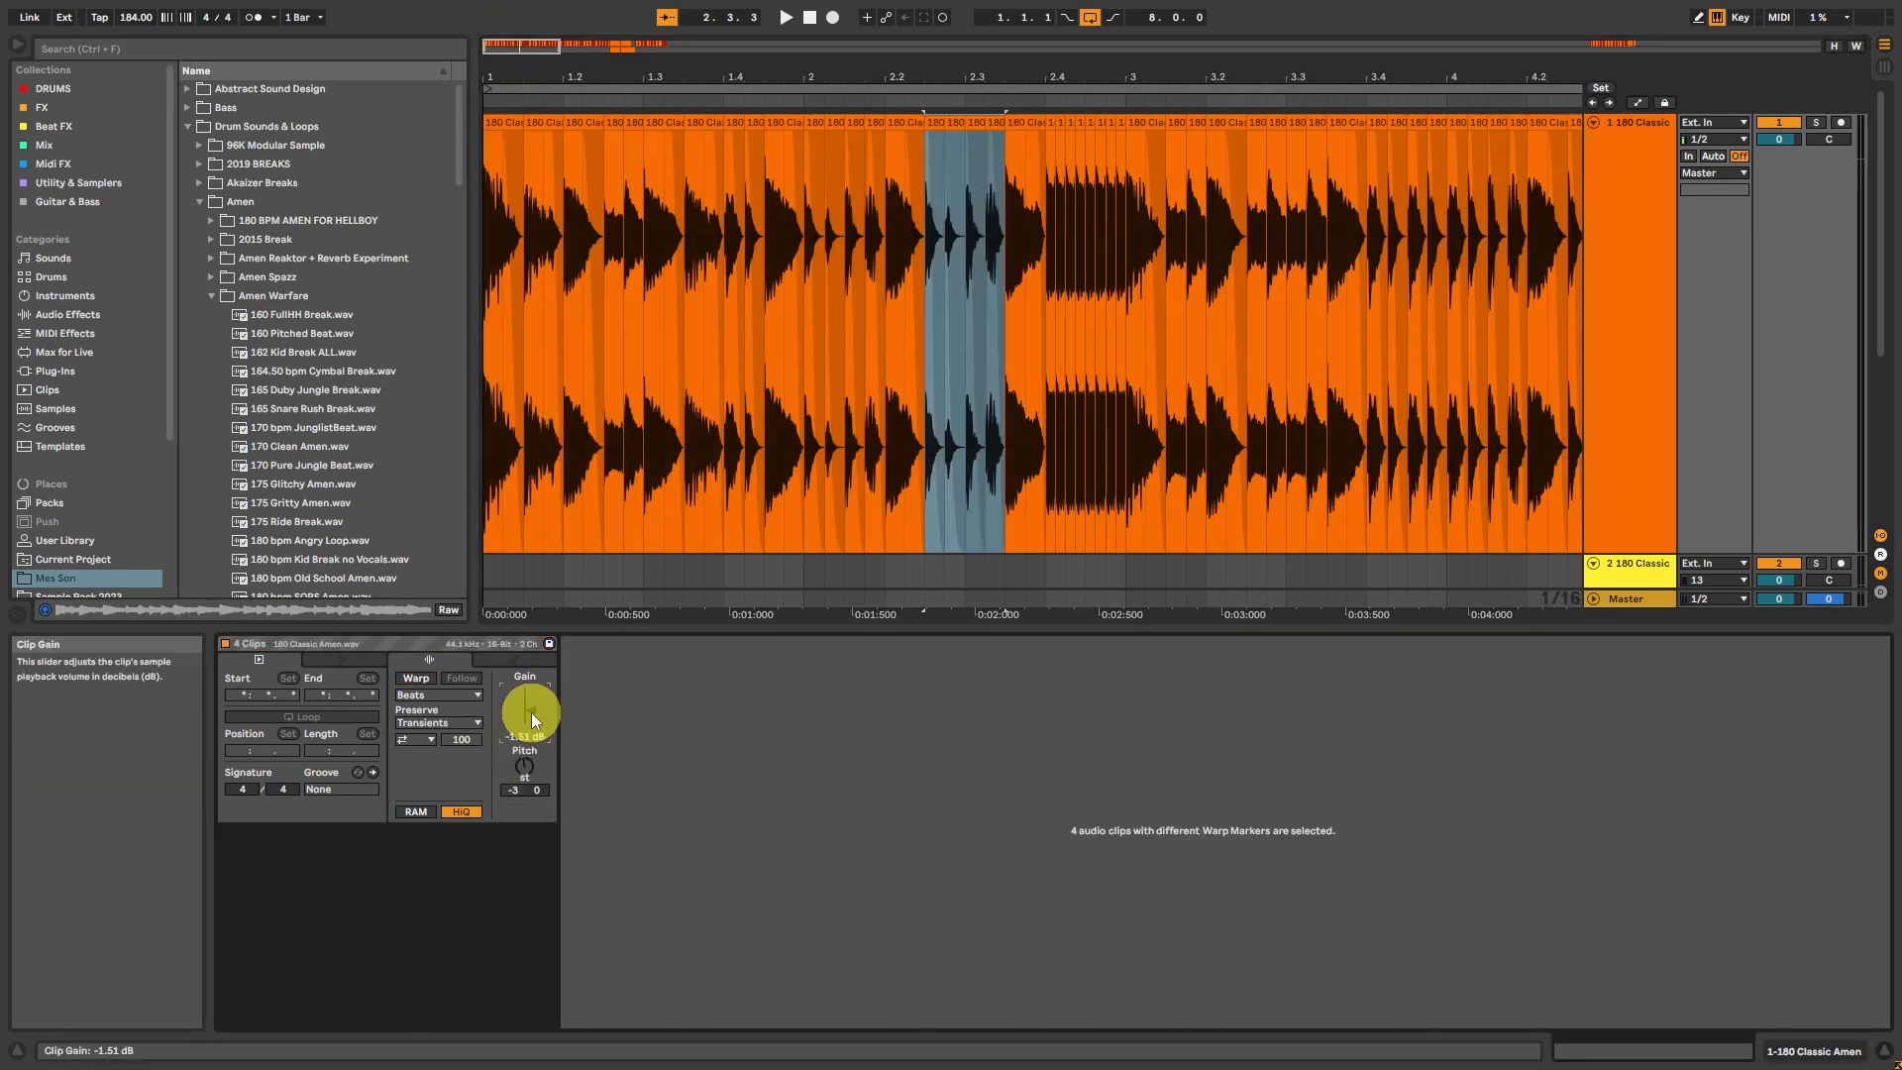
pyautogui.click(500, 117)
pyautogui.press('space')
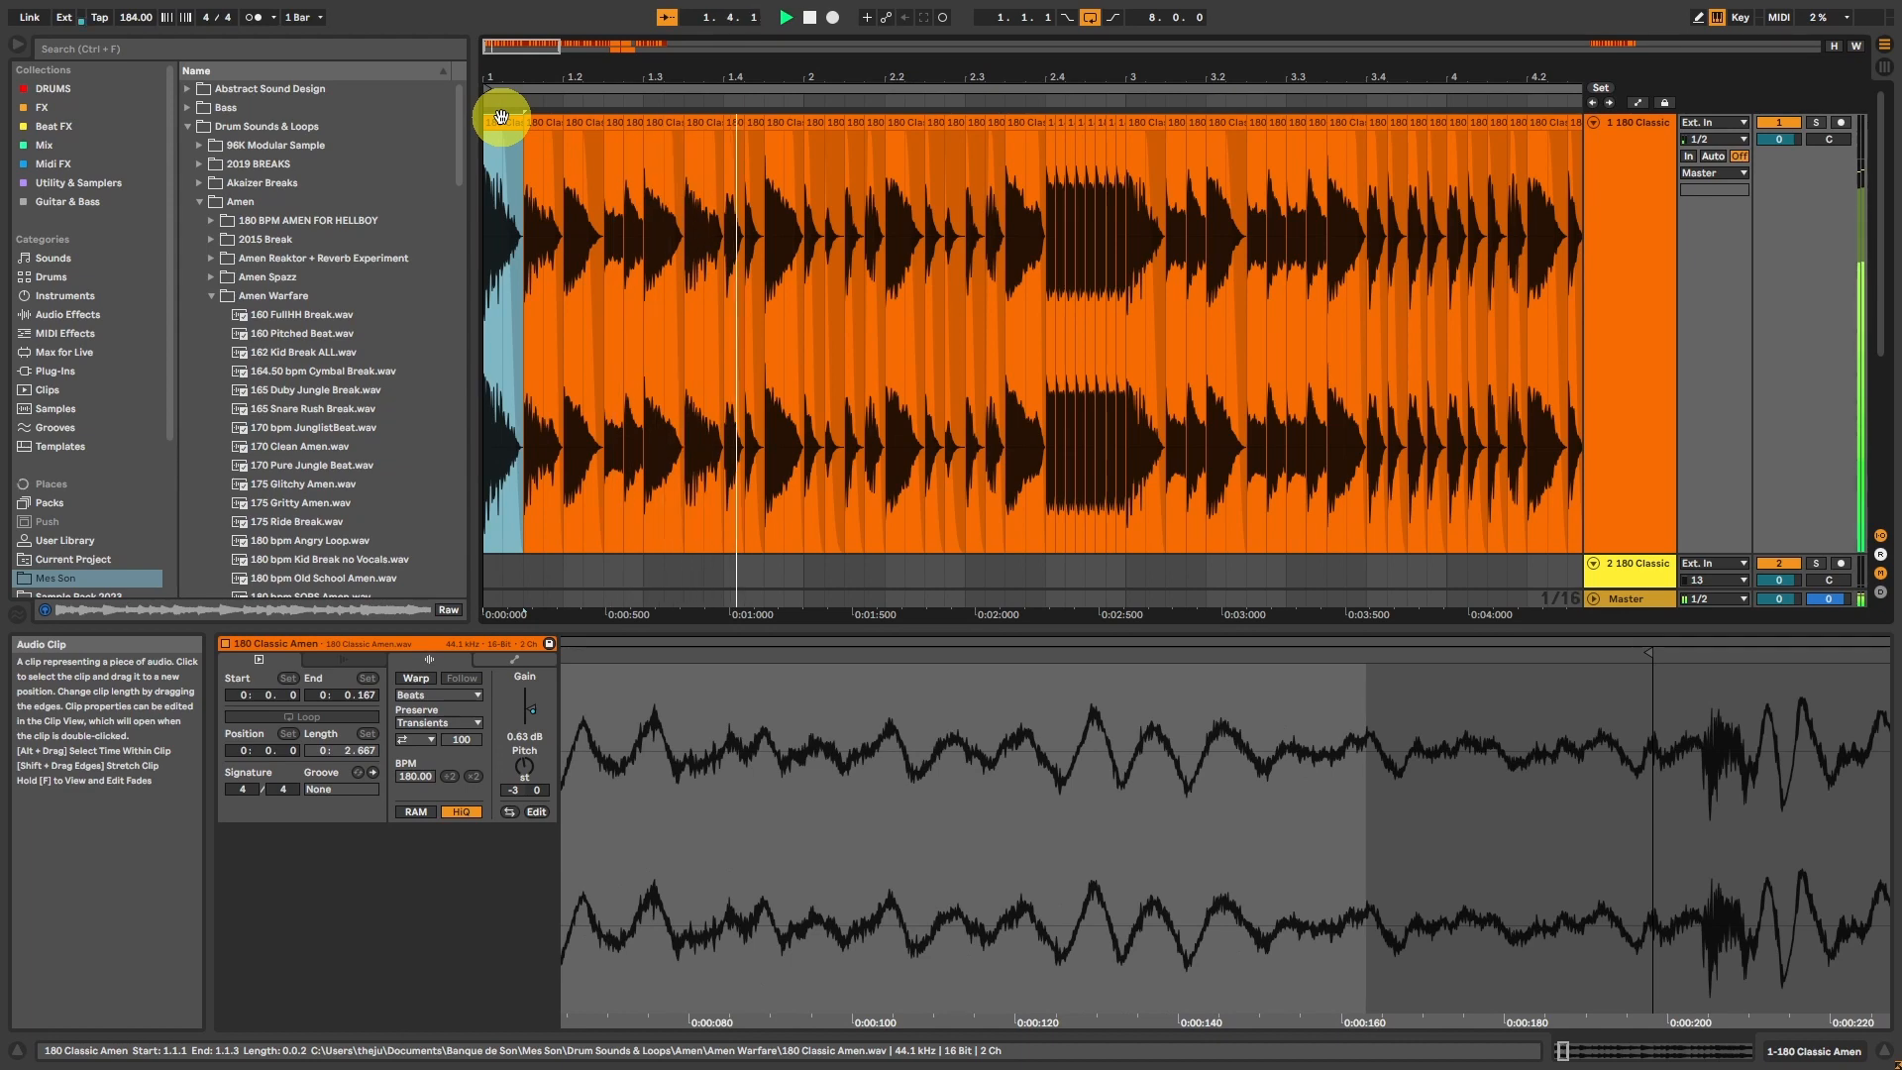
pyautogui.press('space')
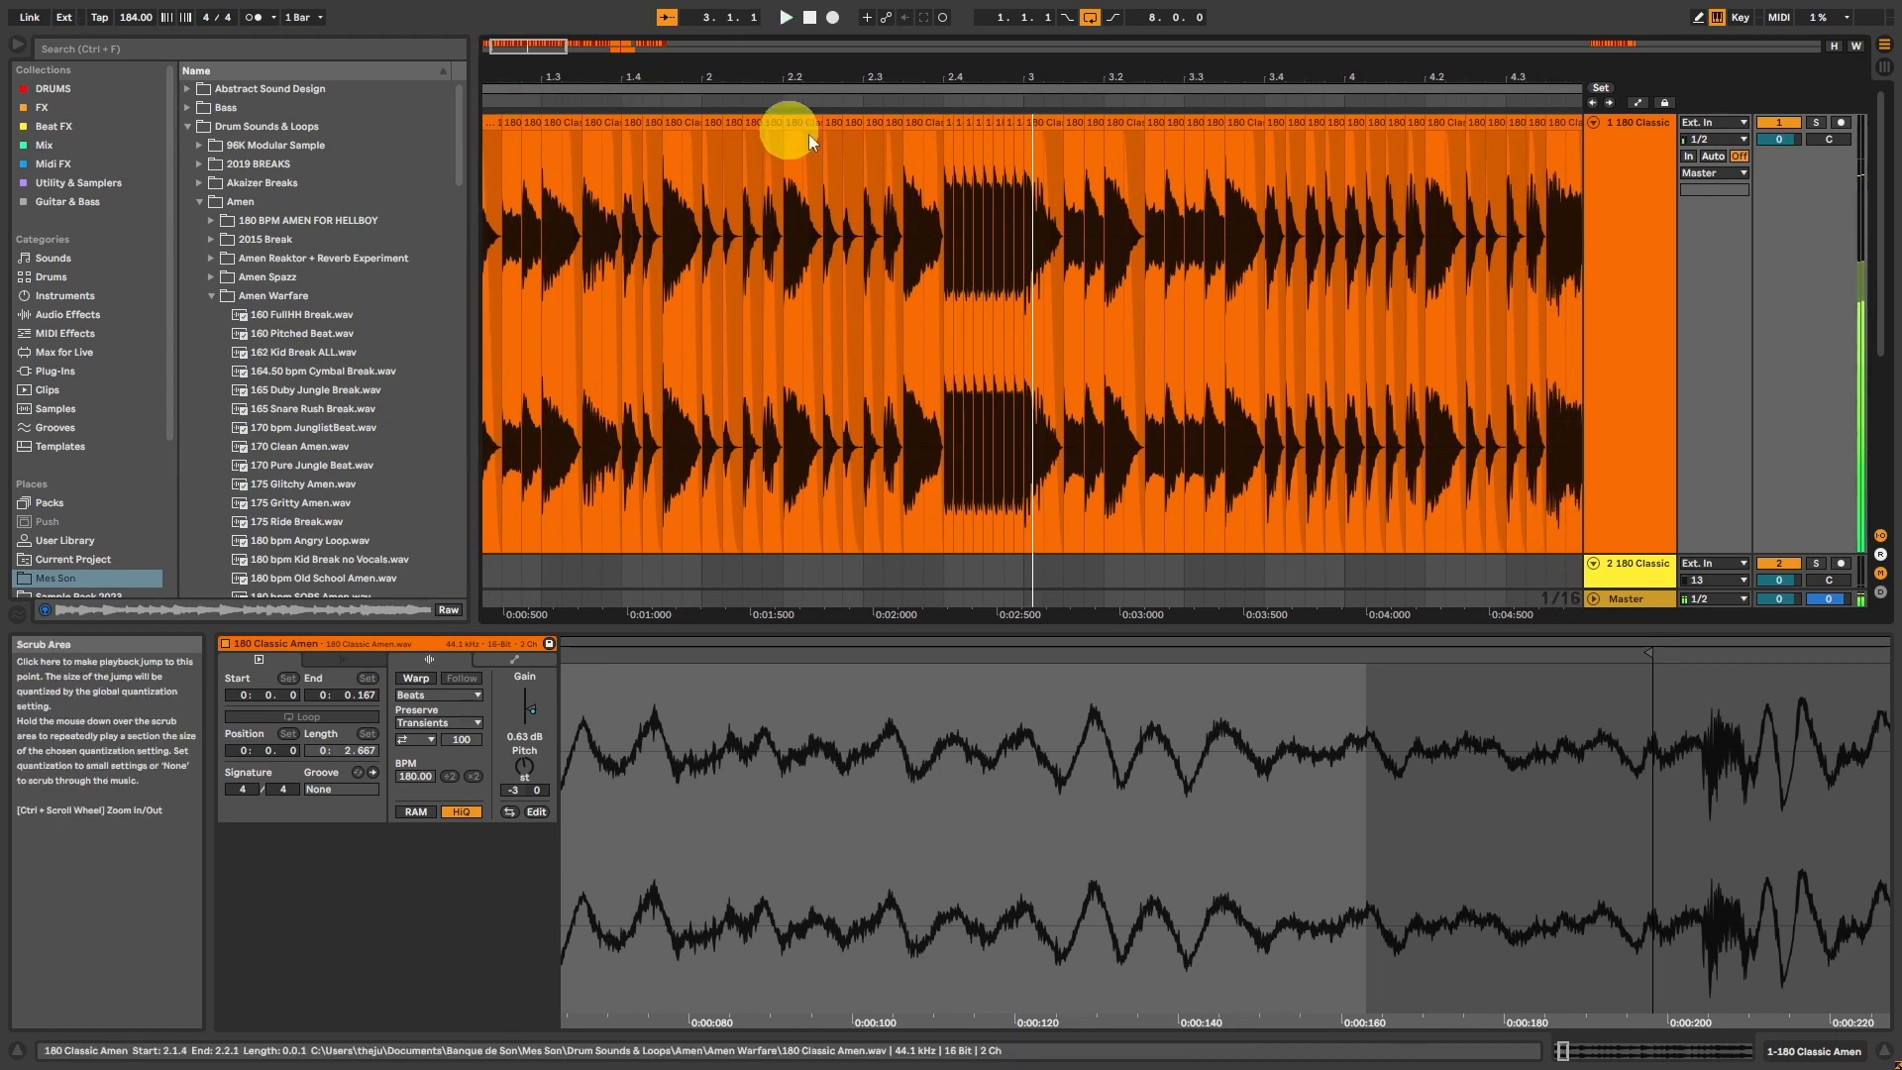
# Step: Consolidate the roll slices from 2.4.1 to 3.1.1 on track 1 into a single clip
pyautogui.click(948, 177)
pyautogui.moveTo(947, 172); pyautogui.dragTo(1026, 170)
pyautogui.hotkey('ctrl', 'j')
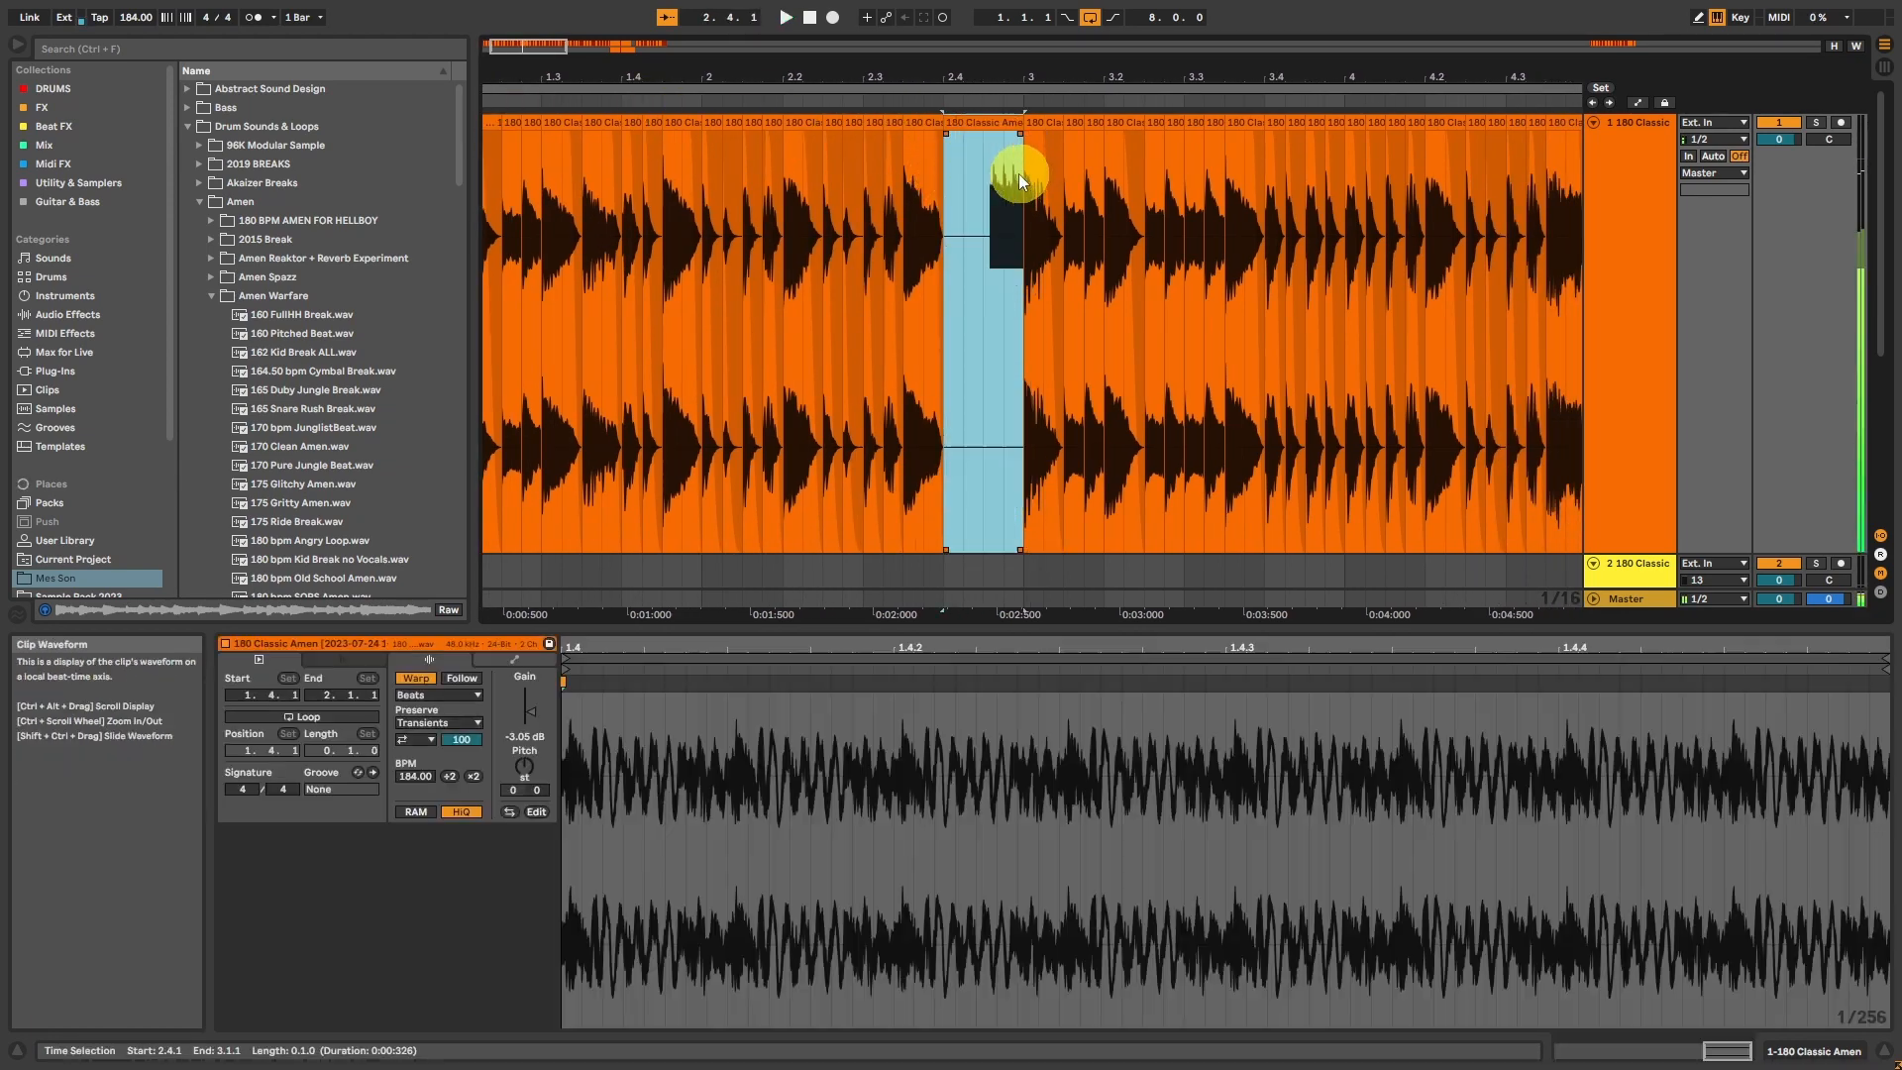
# Step: Draw a clip gain envelope on the consolidated roll rising from about 72.1% at its start to full near its end, and start playback
pyautogui.click(514, 660)
pyautogui.moveTo(585, 695); pyautogui.dragTo(585, 786)
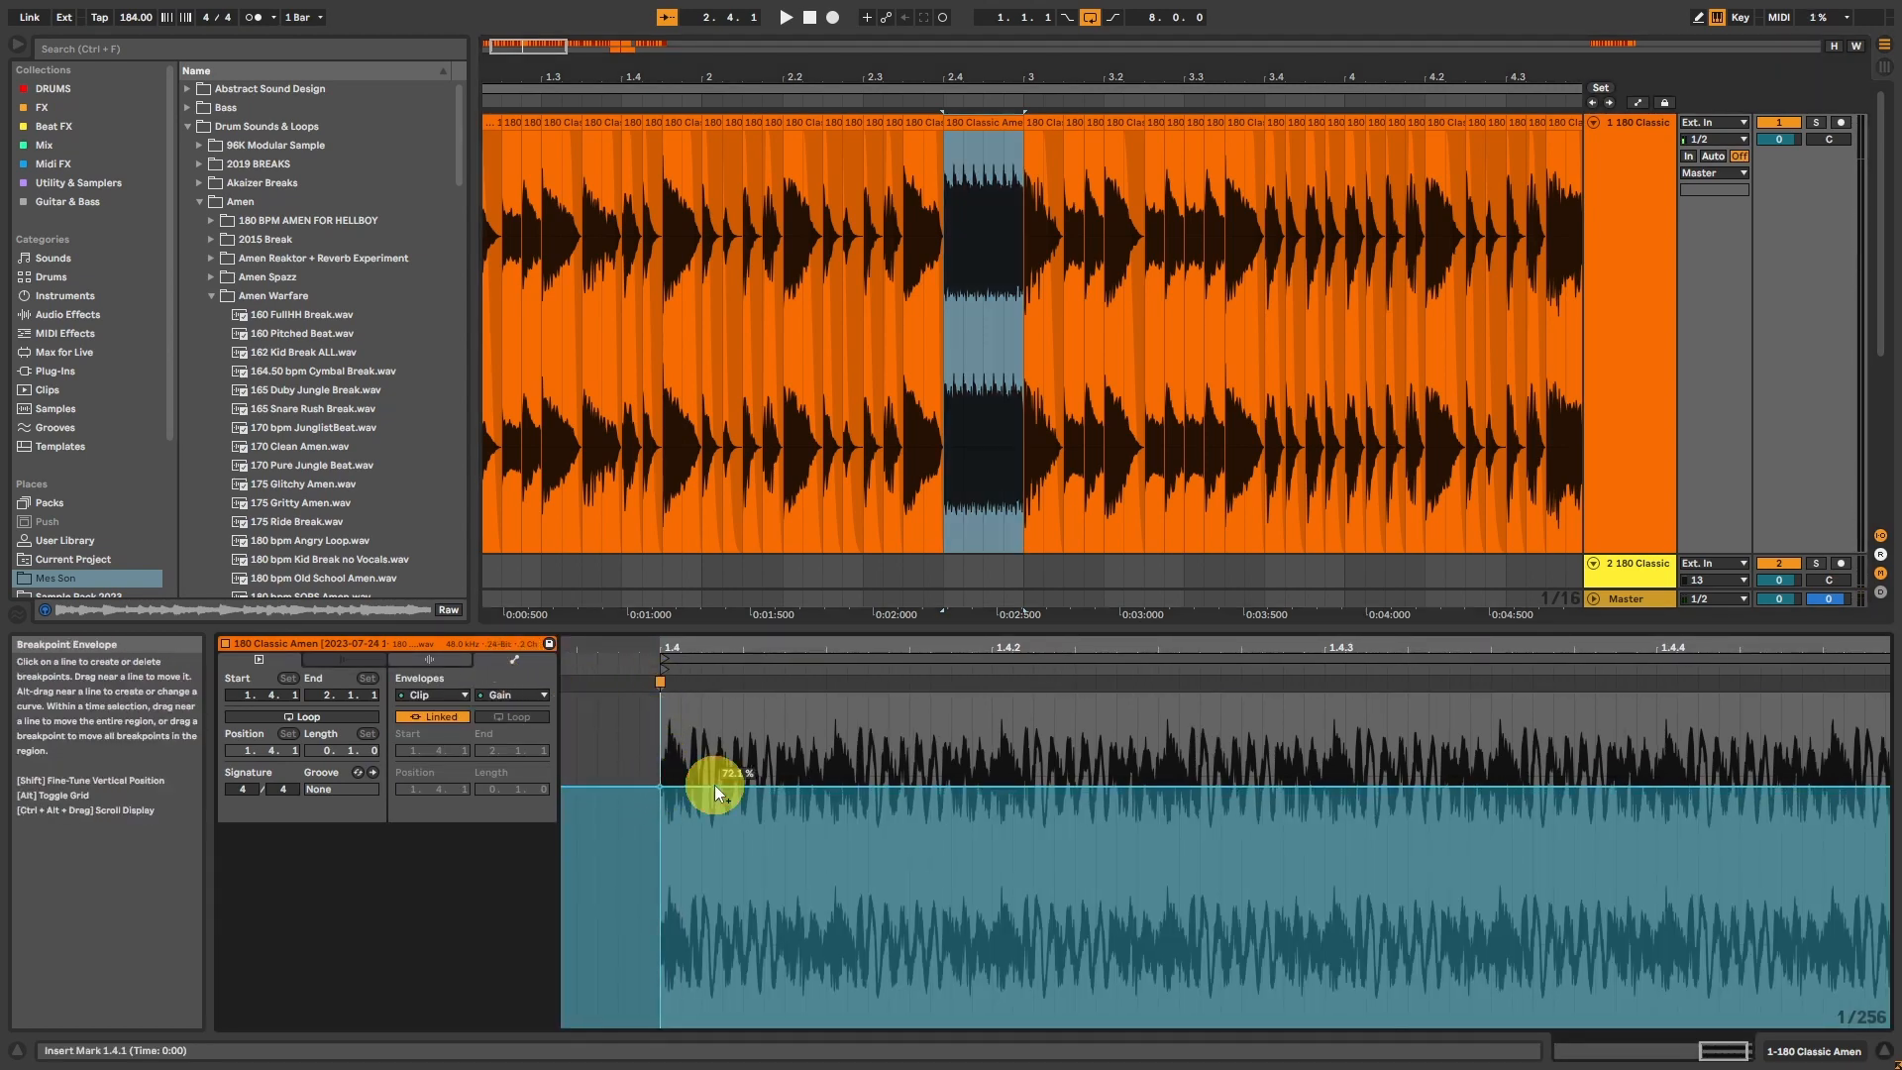
pyautogui.moveTo(715, 784); pyautogui.dragTo(1803, 694)
pyautogui.press('space')
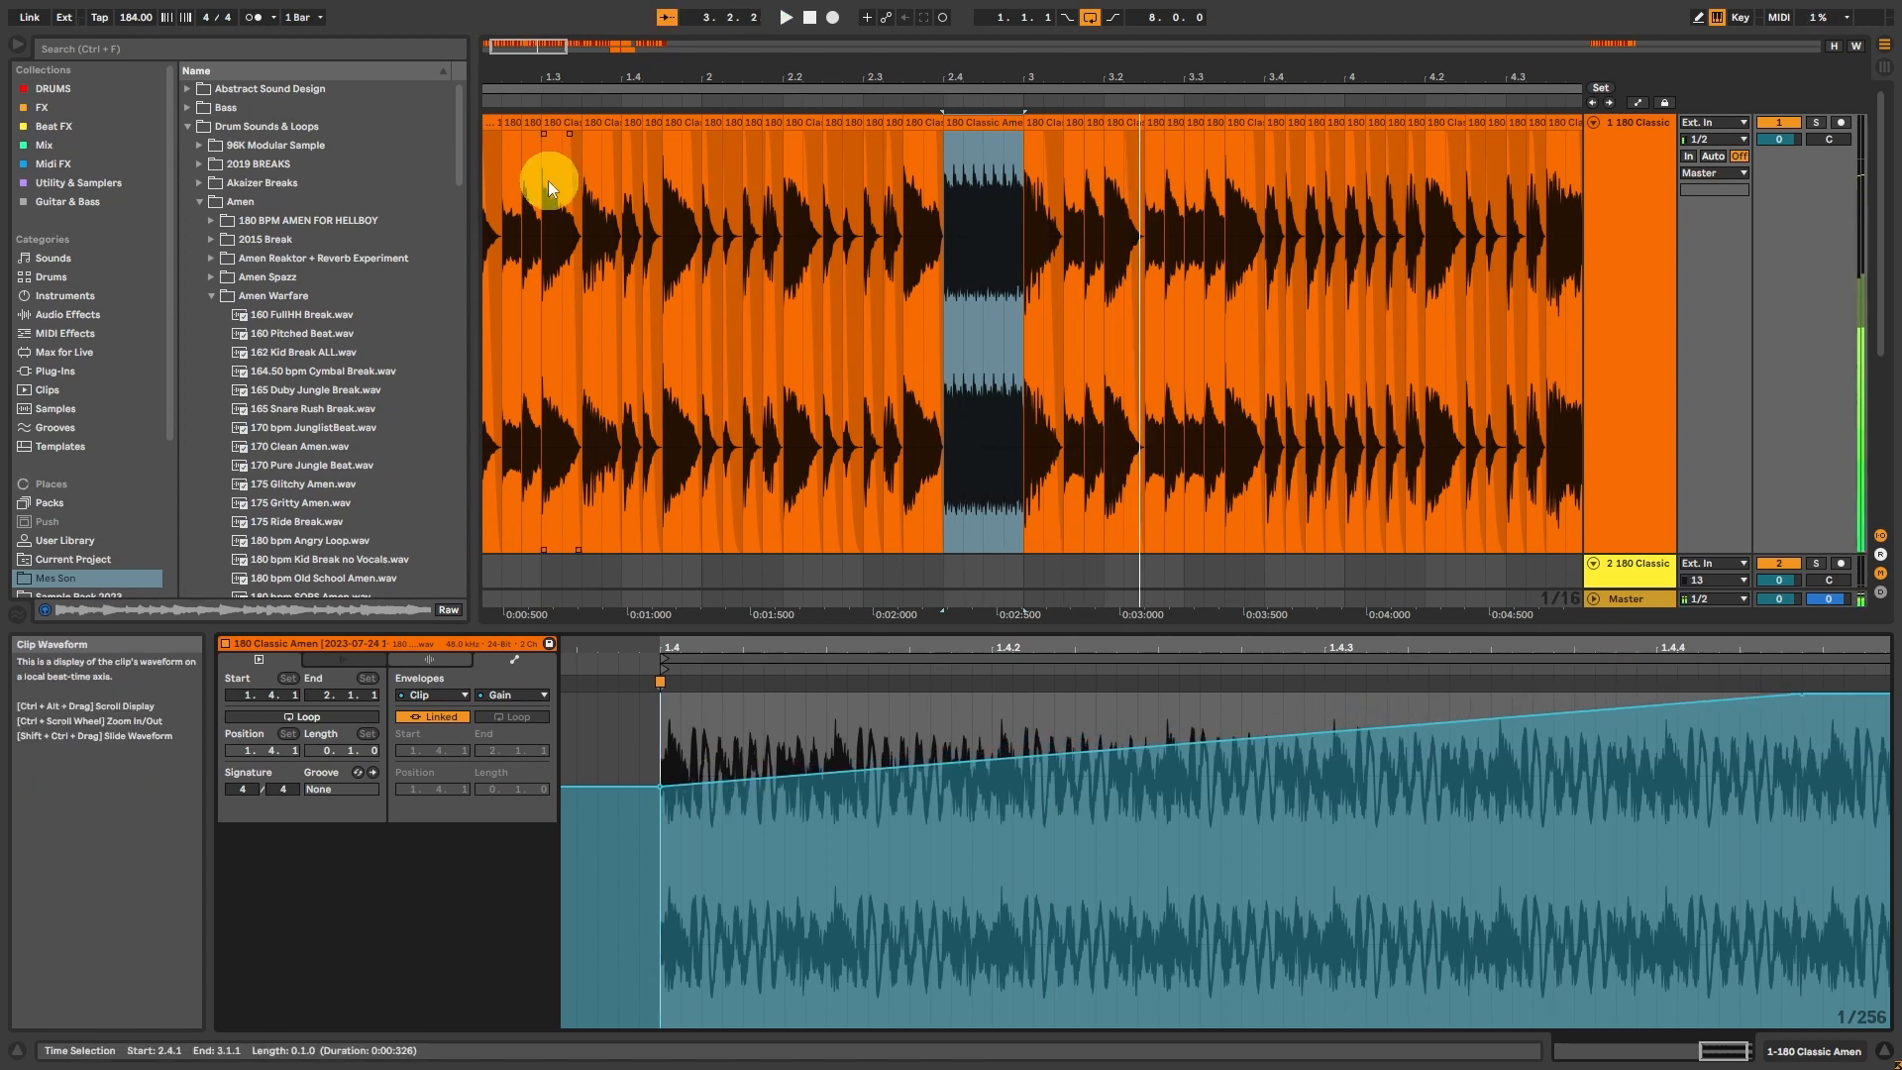
# Step: Play the arrangement from 1.1.1 through its first bars and stop playback
pyautogui.moveTo(539, 43); pyautogui.dragTo(501, 40)
pyautogui.click(503, 122)
pyautogui.press('space')
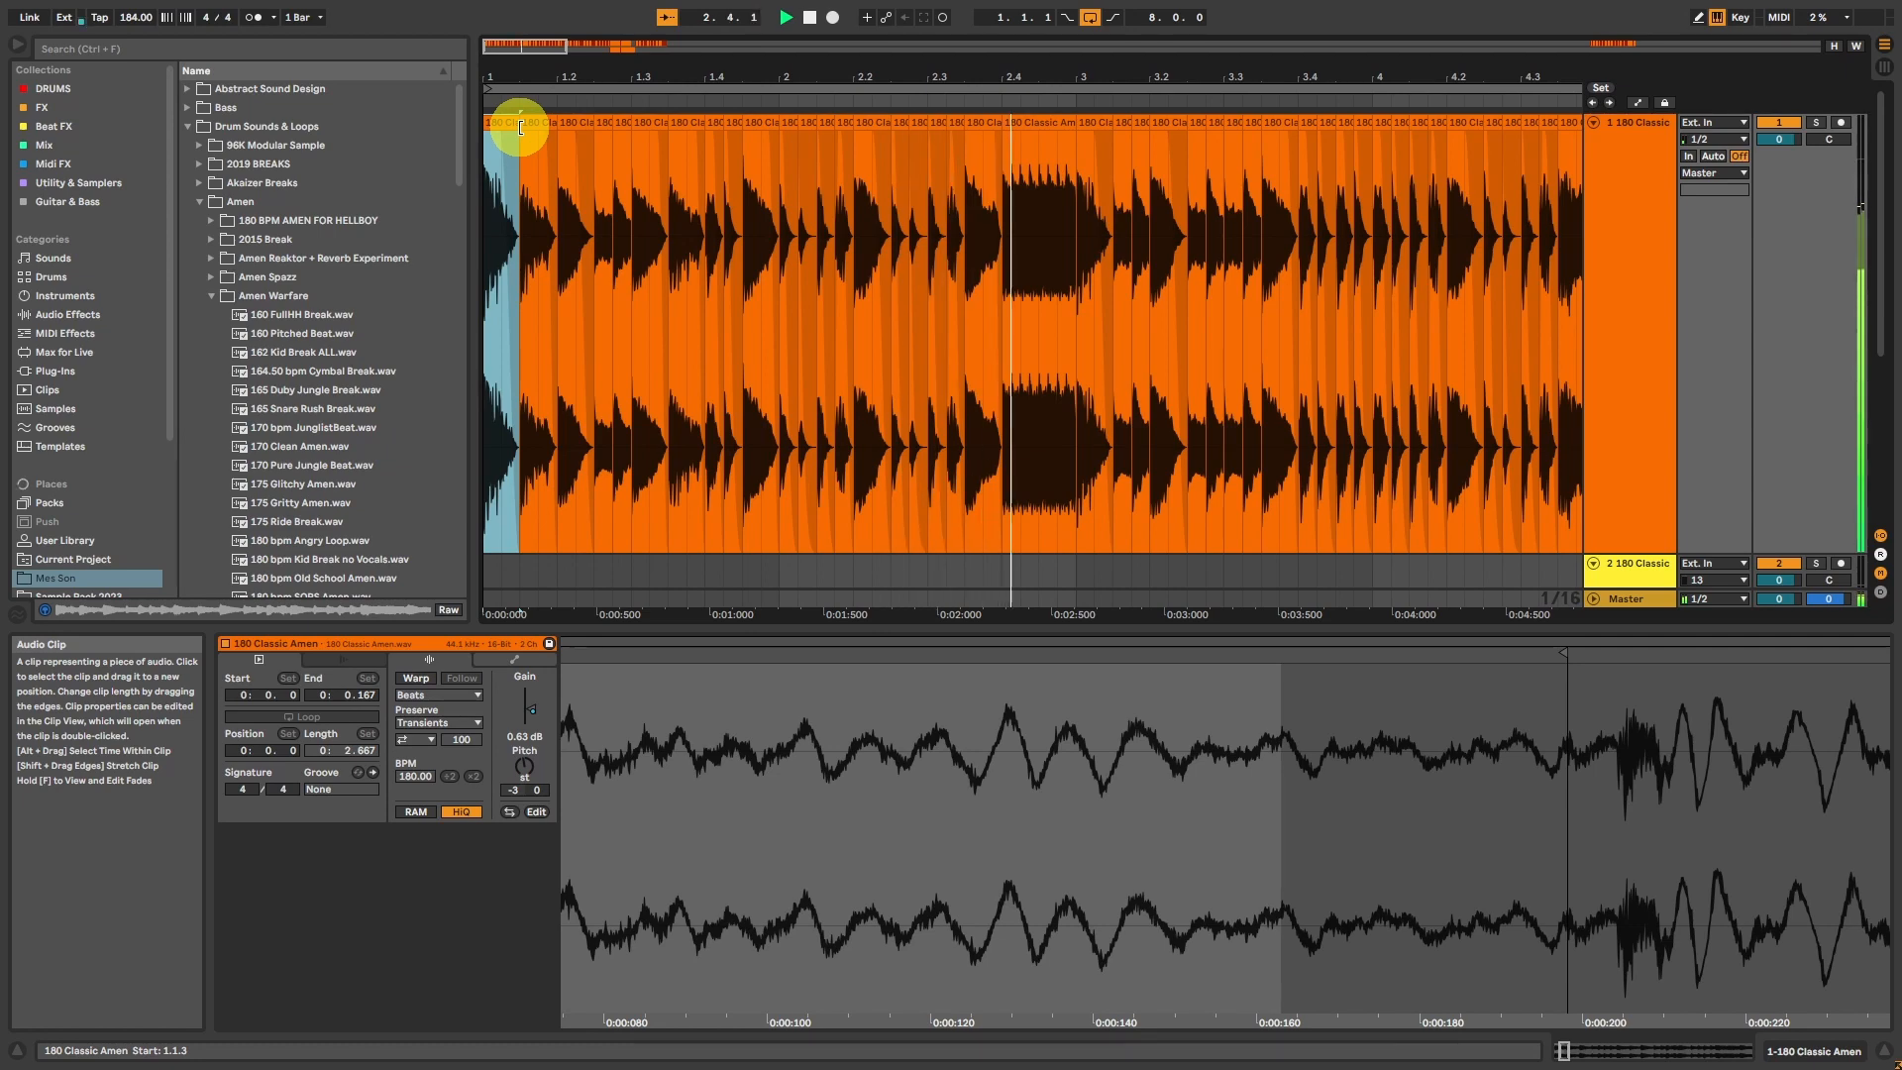
pyautogui.moveTo(502, 59); pyautogui.dragTo(578, 46)
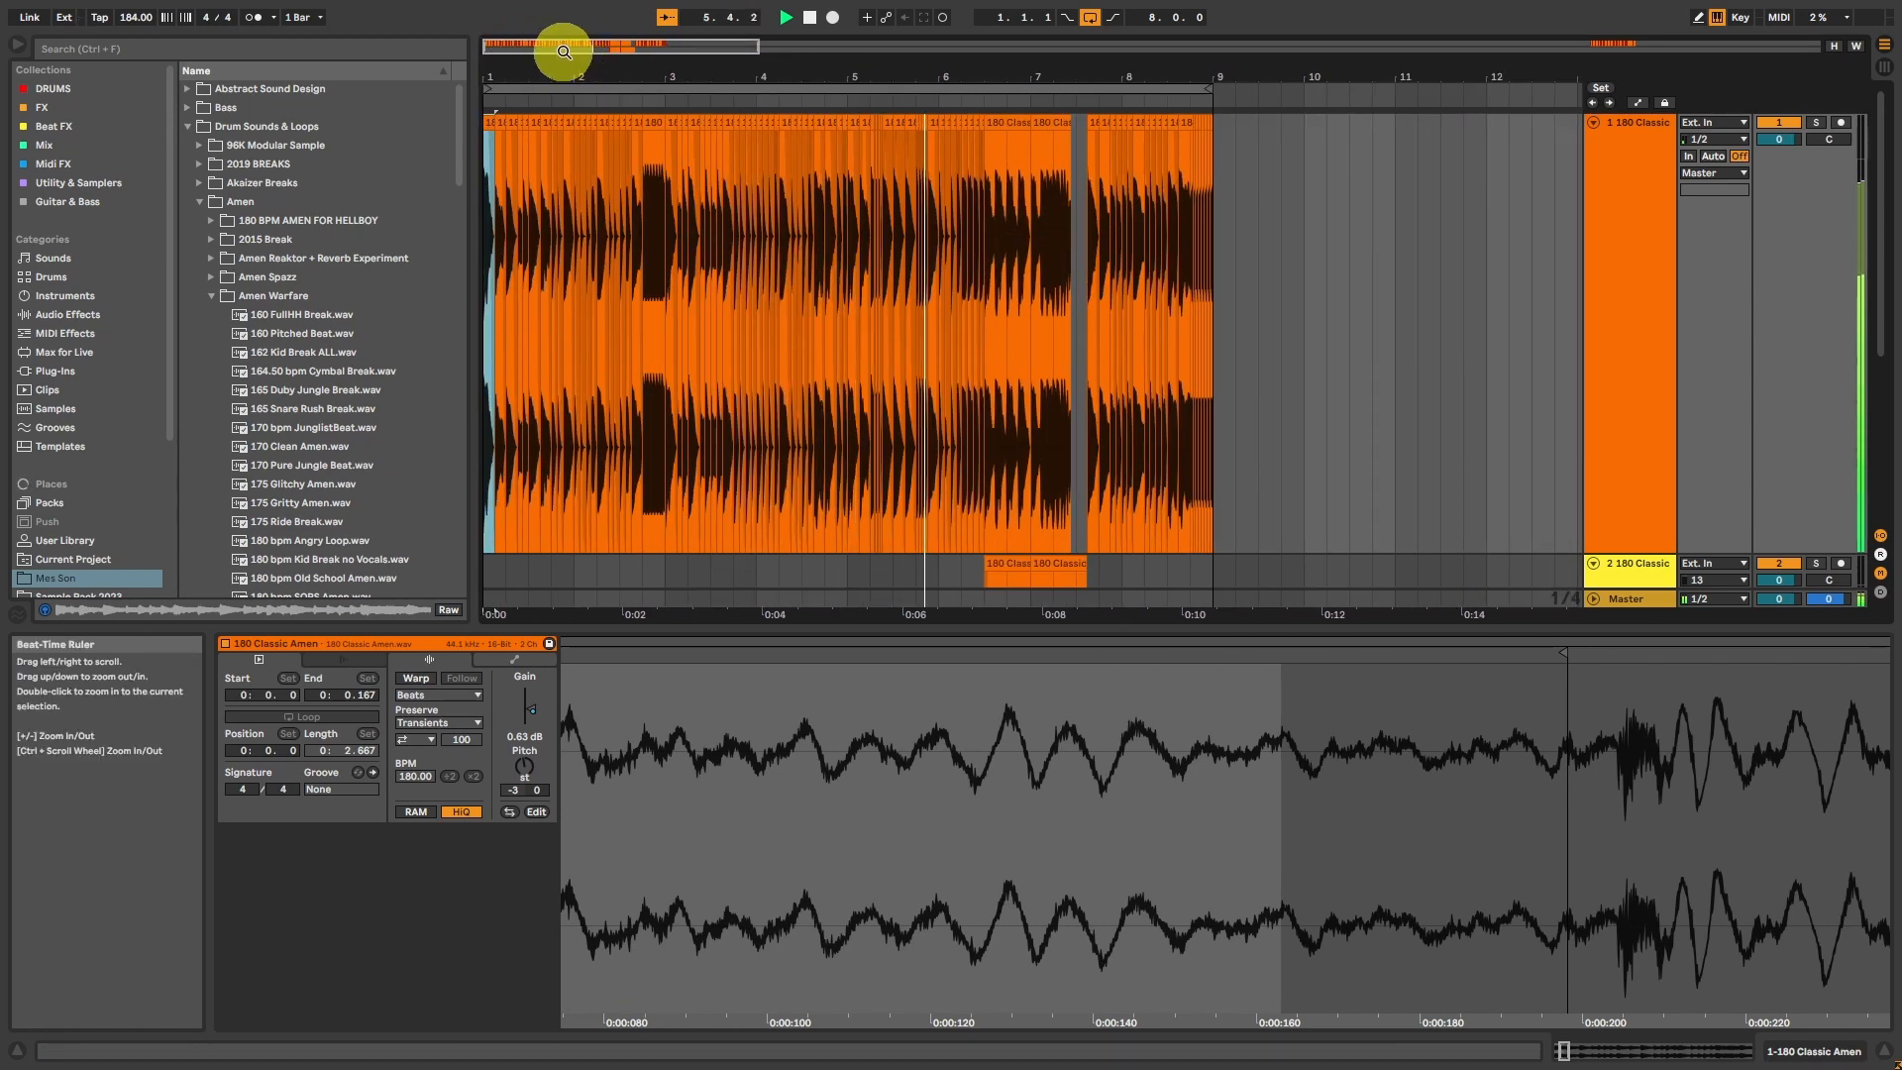
pyautogui.press('space')
# Step: Audition track 1 from 4.3.1 and move the slice at 4.3.3 back to 4.3.1, overwriting the two shorter slices there
pyautogui.moveTo(569, 48); pyautogui.dragTo(569, 50)
pyautogui.click(651, 130)
pyautogui.press('space')
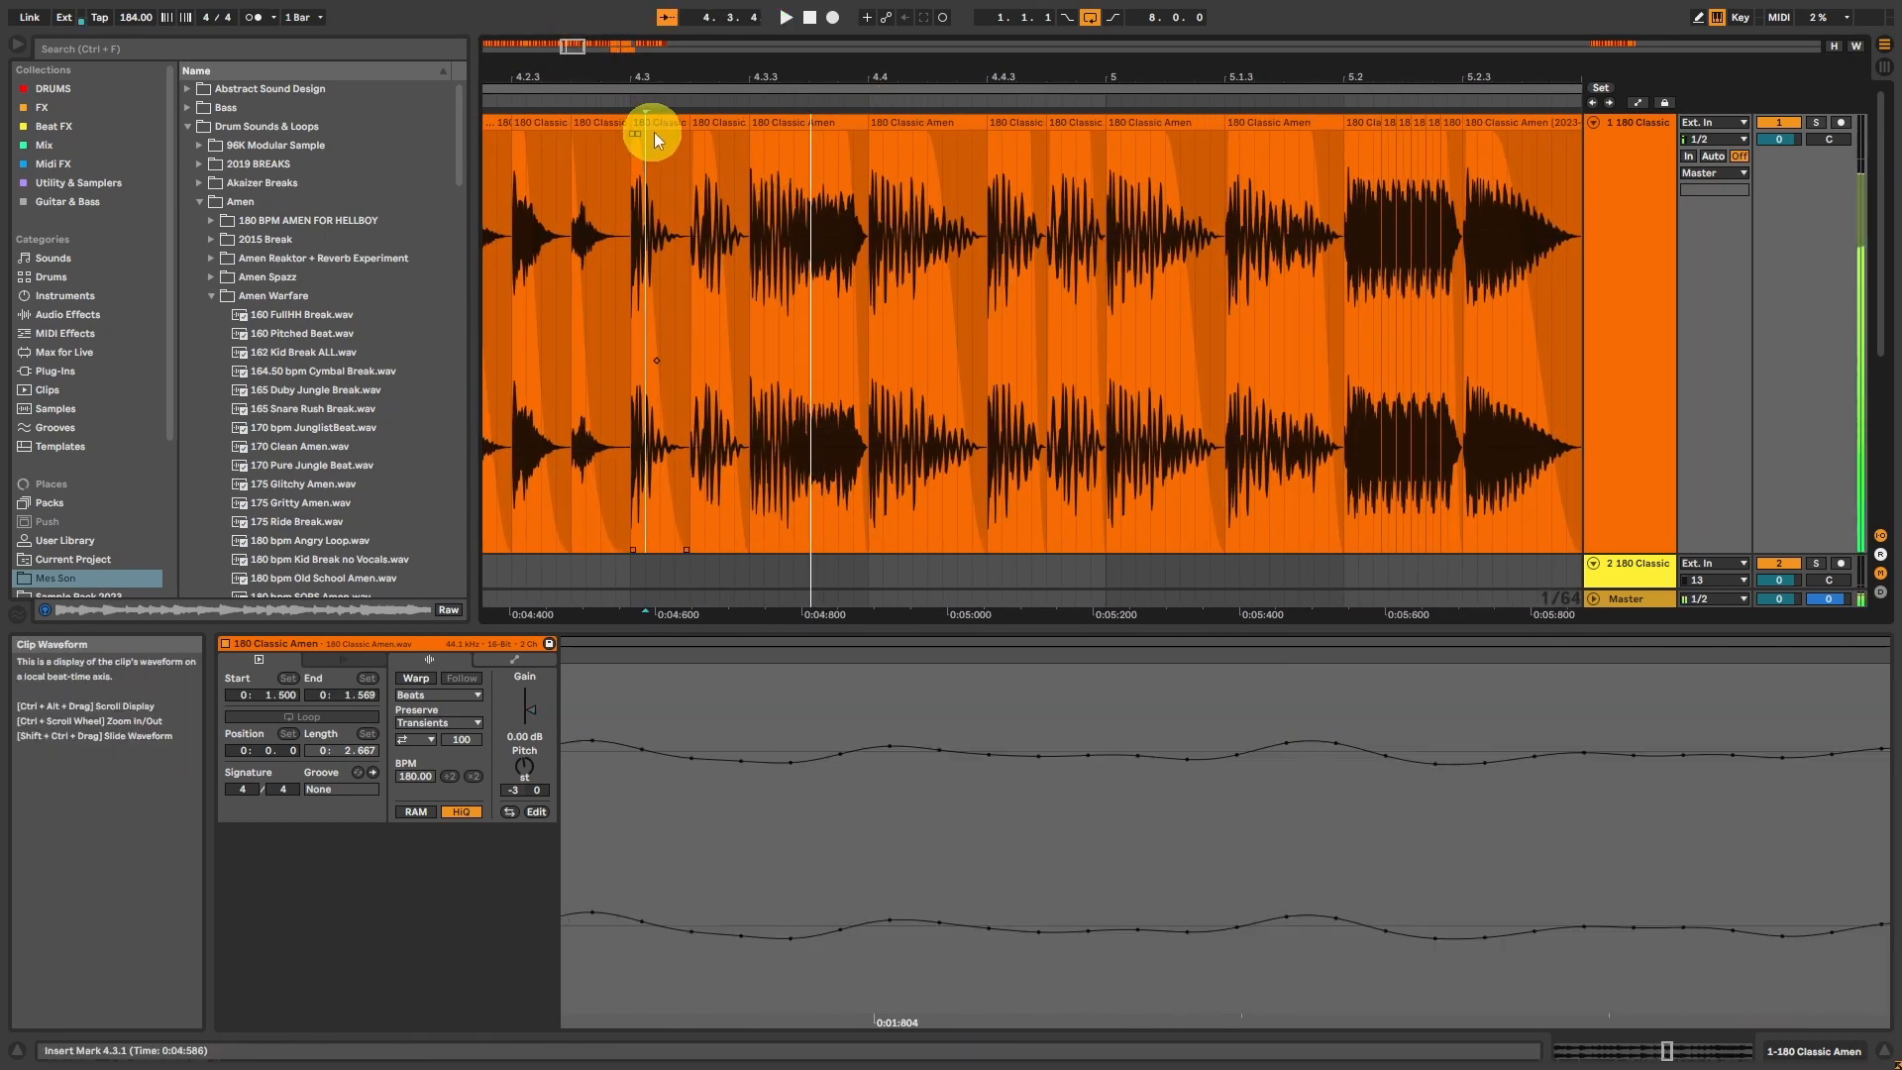
pyautogui.press('space')
pyautogui.moveTo(783, 126); pyautogui.dragTo(672, 135)
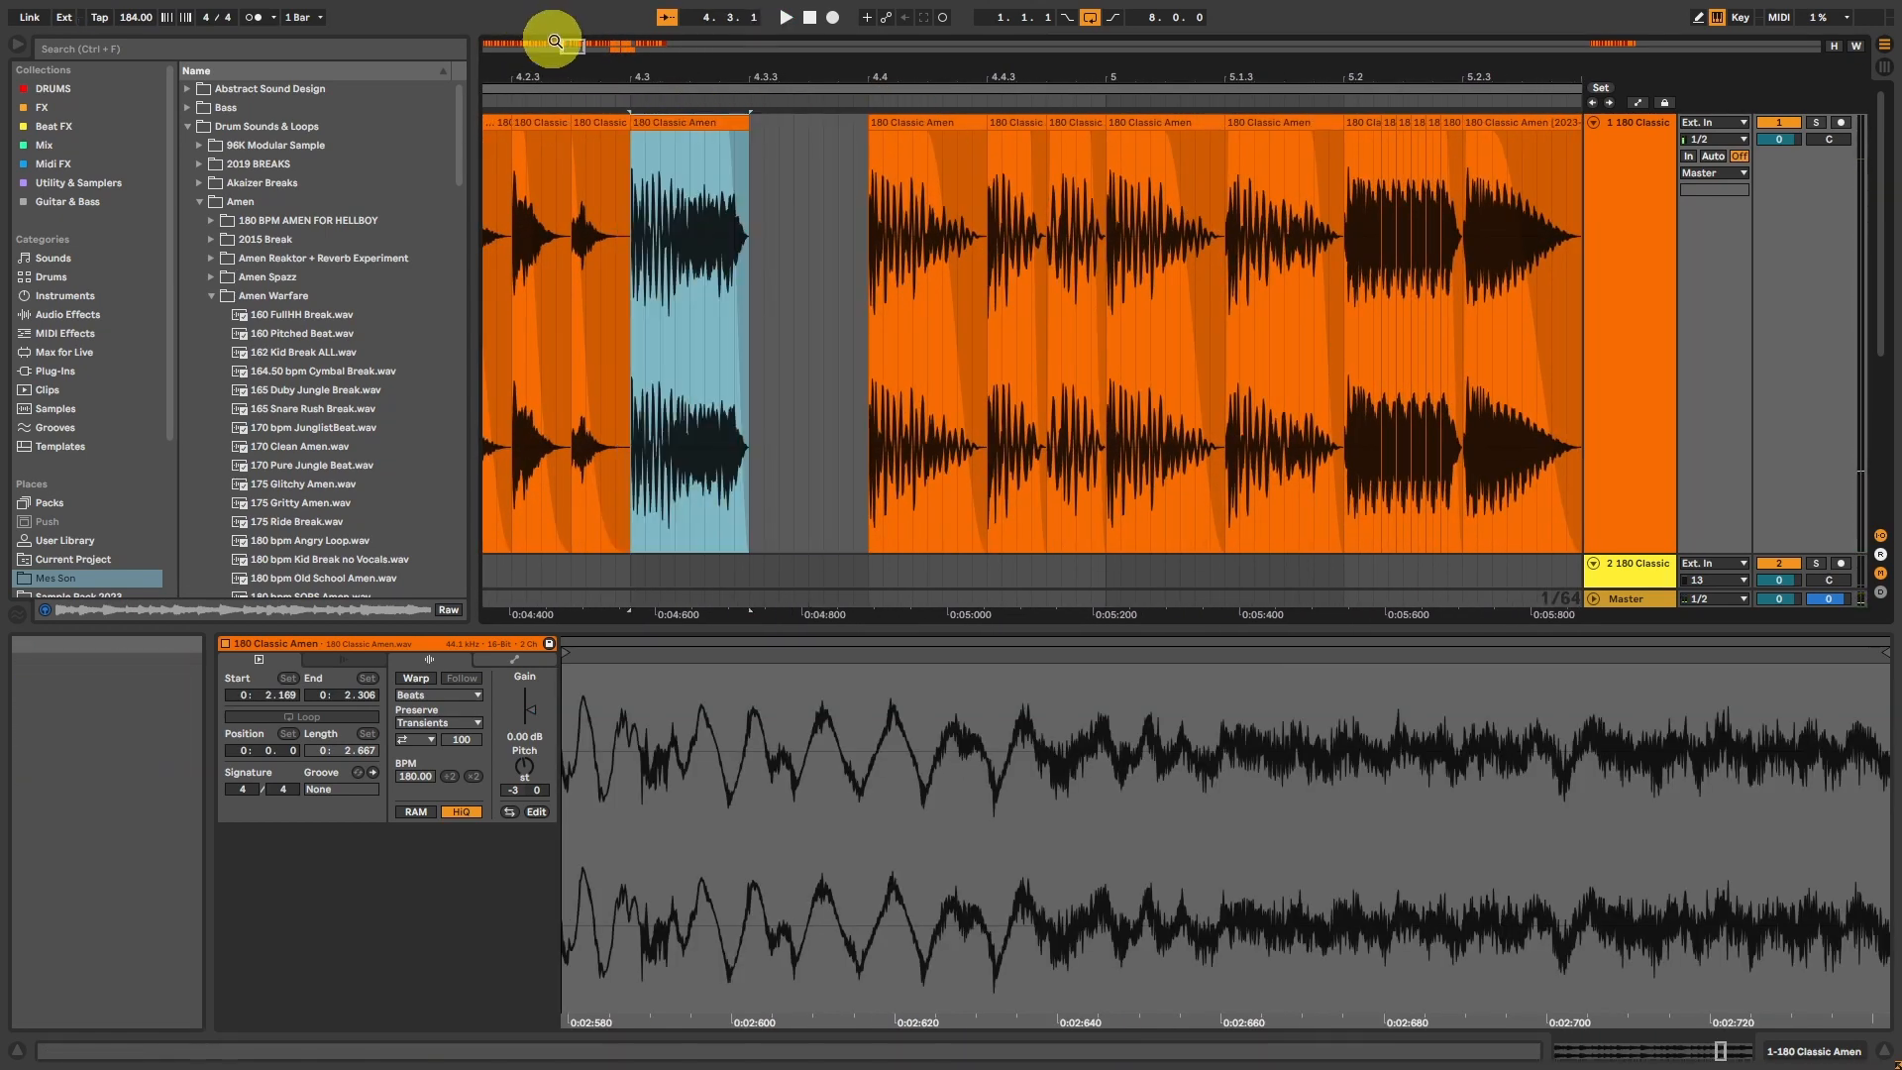
# Step: Split a 1/64 fragment off the start of the slice at 4.3.1 and duplicate it directly after itself
pyautogui.moveTo(540, 46); pyautogui.dragTo(568, 44)
pyautogui.moveTo(568, 45); pyautogui.dragTo(568, 48)
pyautogui.press('space')
pyautogui.press('space')
pyautogui.moveTo(666, 201)
pyautogui.mouseDown()
pyautogui.moveTo(717, 211)
pyautogui.moveTo(701, 216)
pyautogui.mouseUp()
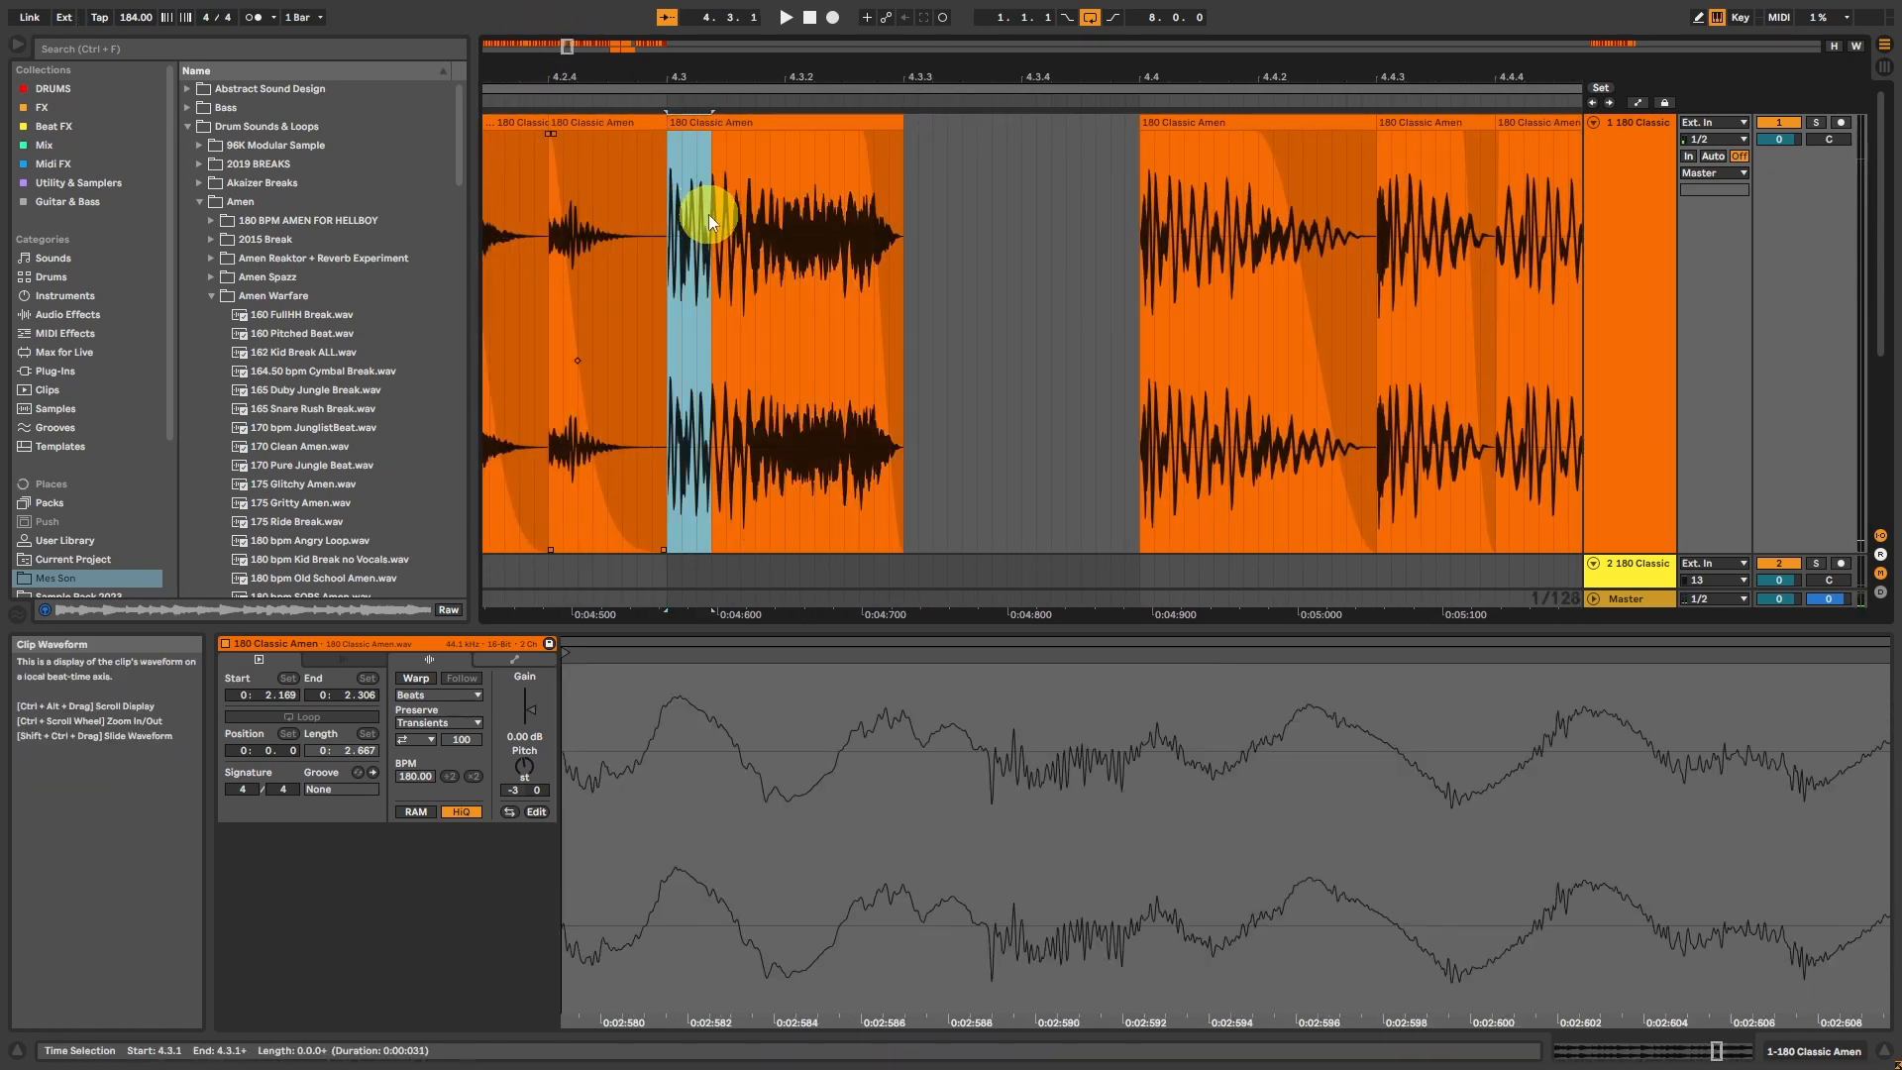
pyautogui.moveTo(568, 55); pyautogui.dragTo(637, 34)
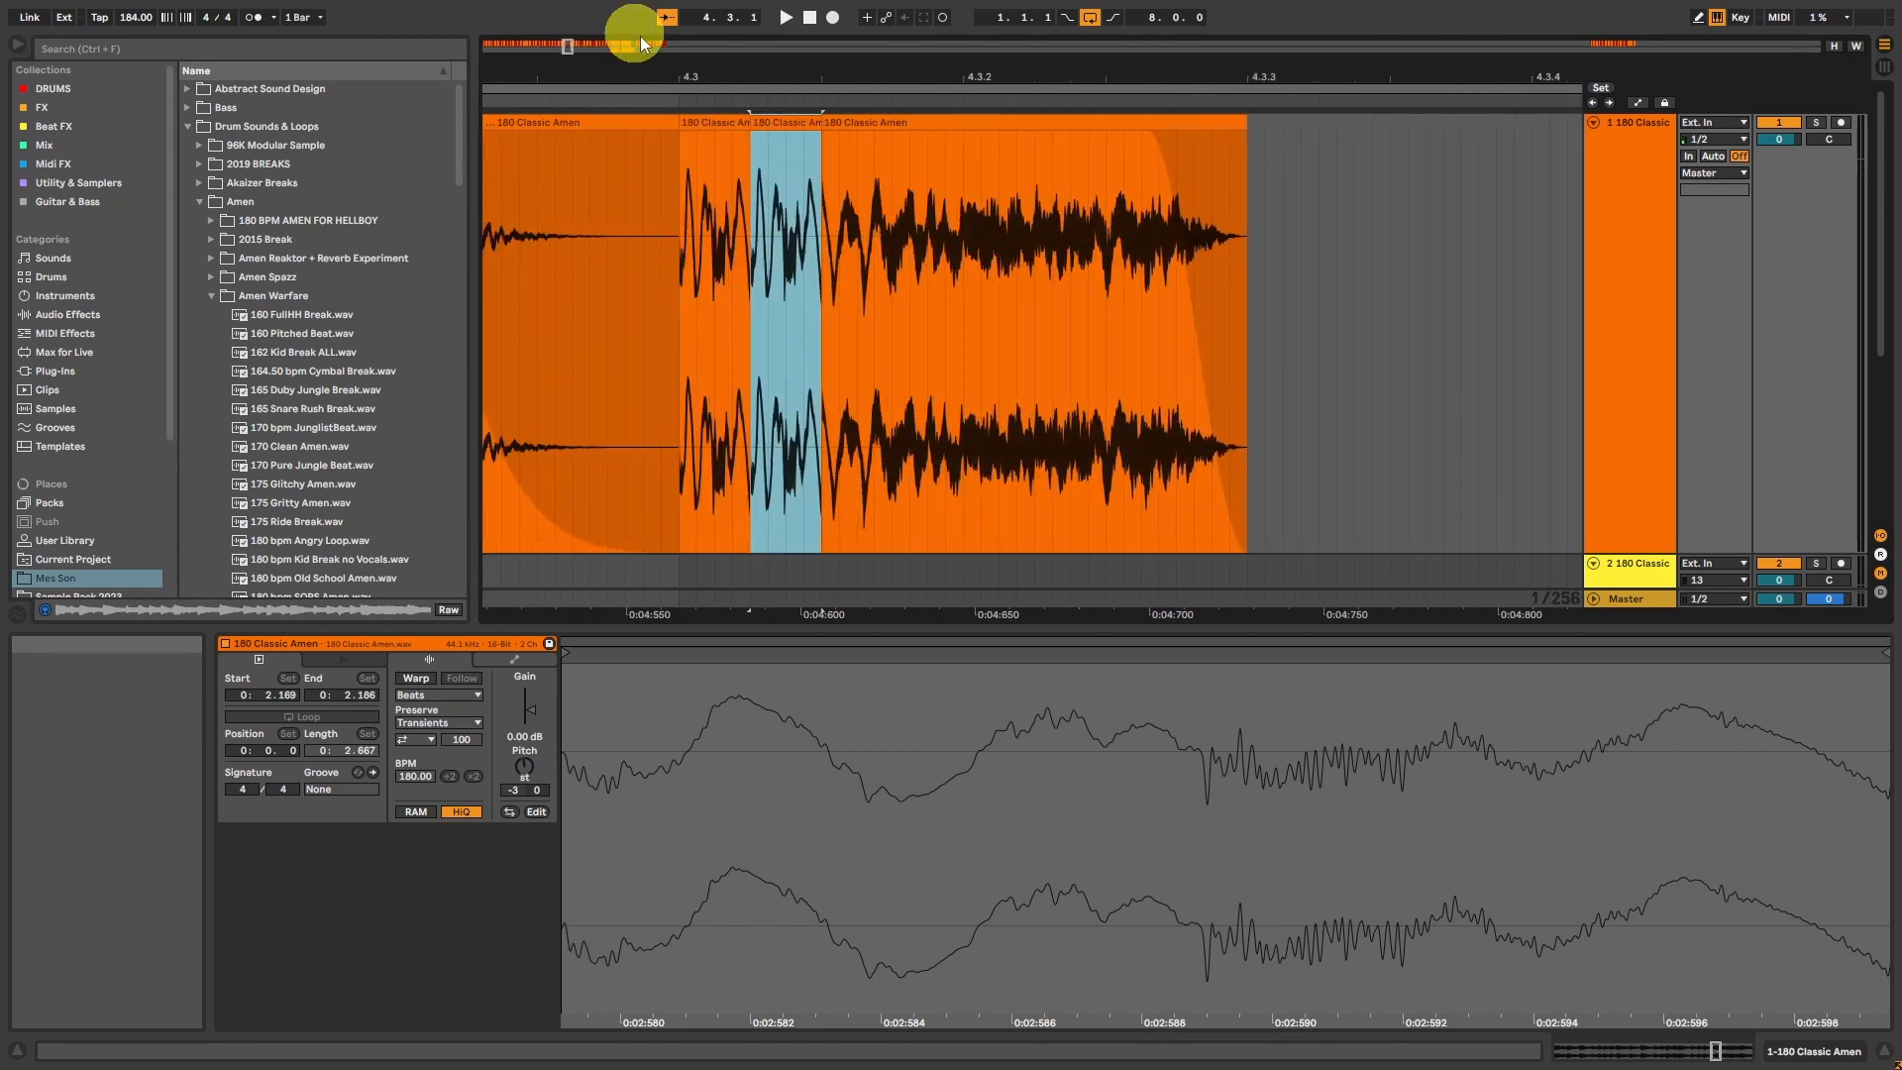
# Step: Extend the duplicated fragments in turn and repeat their tail portions to build a progressive stutter from 4.3.1 to just past 4.3.3
pyautogui.moveTo(821, 121); pyautogui.dragTo(908, 130)
pyautogui.click(778, 157)
pyautogui.moveTo(822, 186); pyautogui.dragTo(911, 190)
pyautogui.hotkey('ctrl', 'd')
pyautogui.moveTo(995, 125); pyautogui.dragTo(1107, 161)
pyautogui.hotkey('ctrl', 'd')
pyautogui.hotkey('ctrl', 'd')
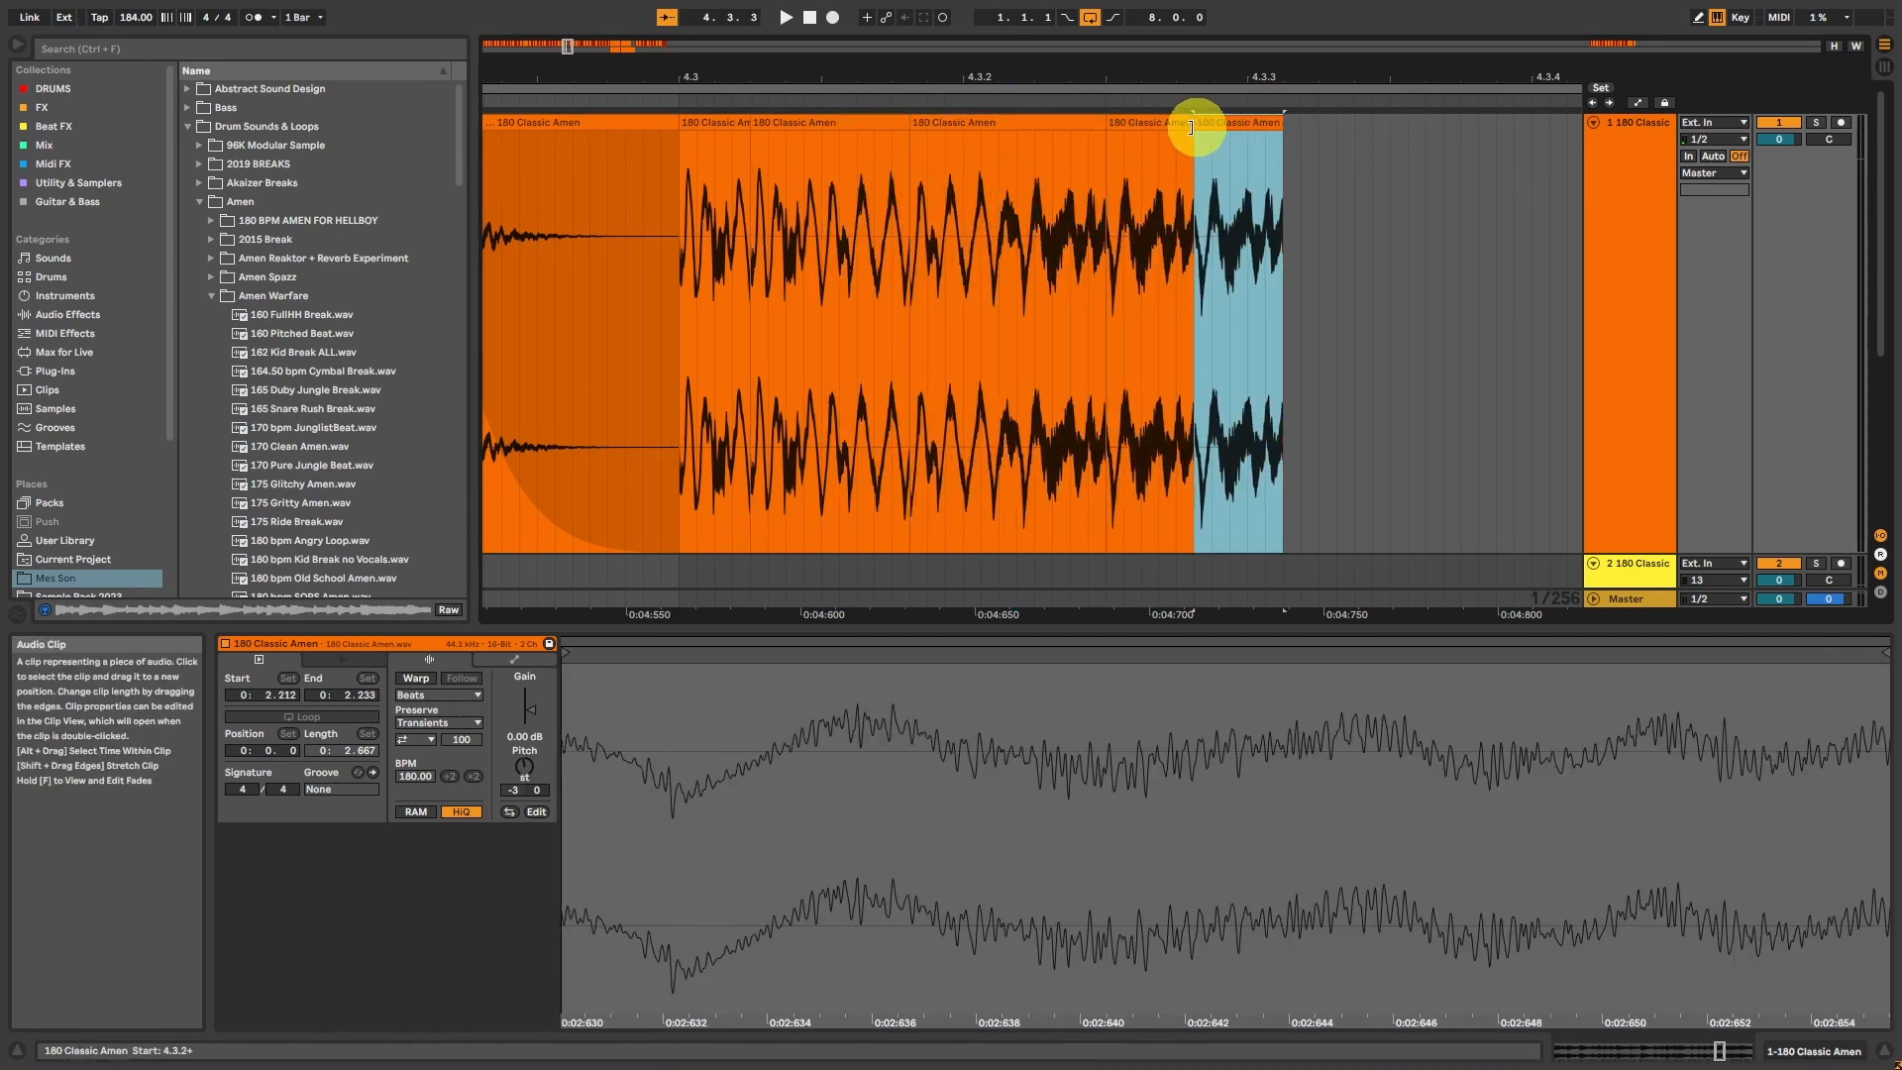
pyautogui.click(726, 125)
pyautogui.press('space')
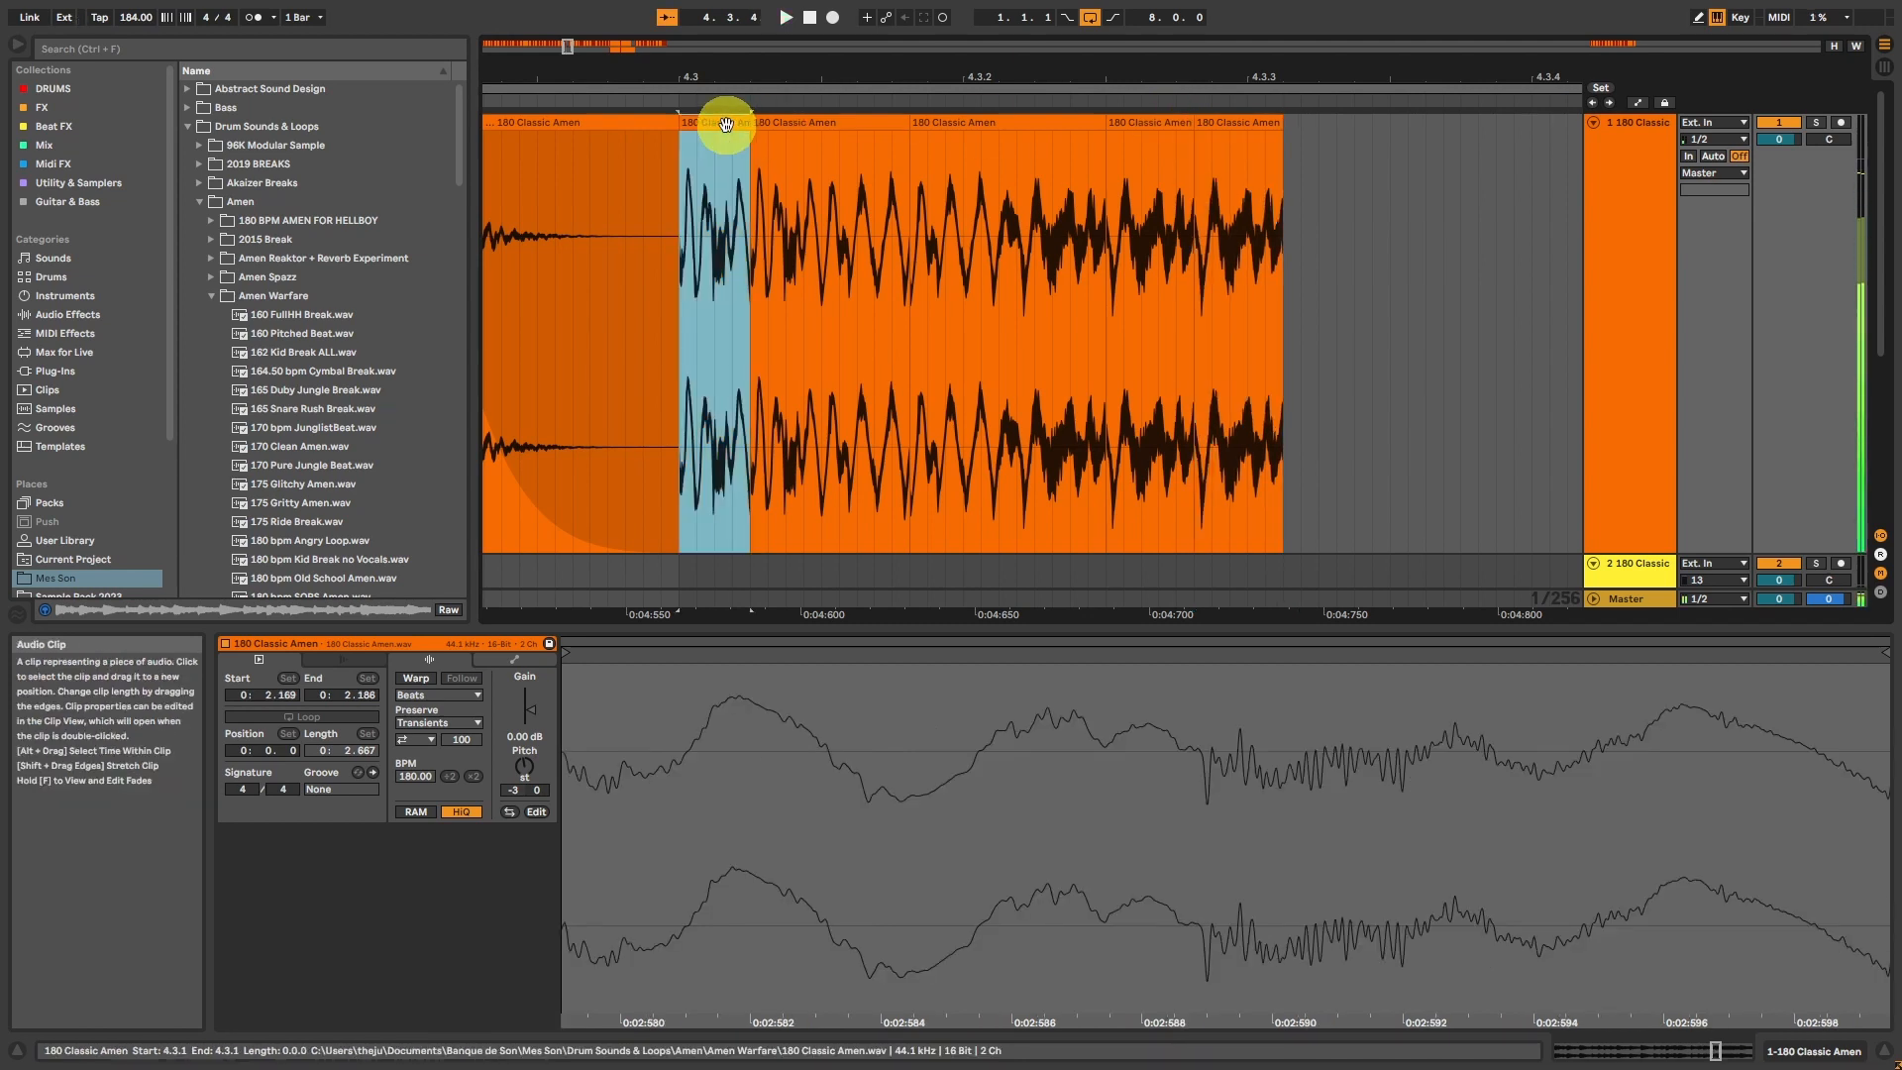
# Step: Continue the stutter with ever shorter repeated fragments, down to 1/256 long, filling the gap up to 4.4.1
pyautogui.click(1189, 120)
pyautogui.moveTo(1203, 188); pyautogui.dragTo(1268, 187)
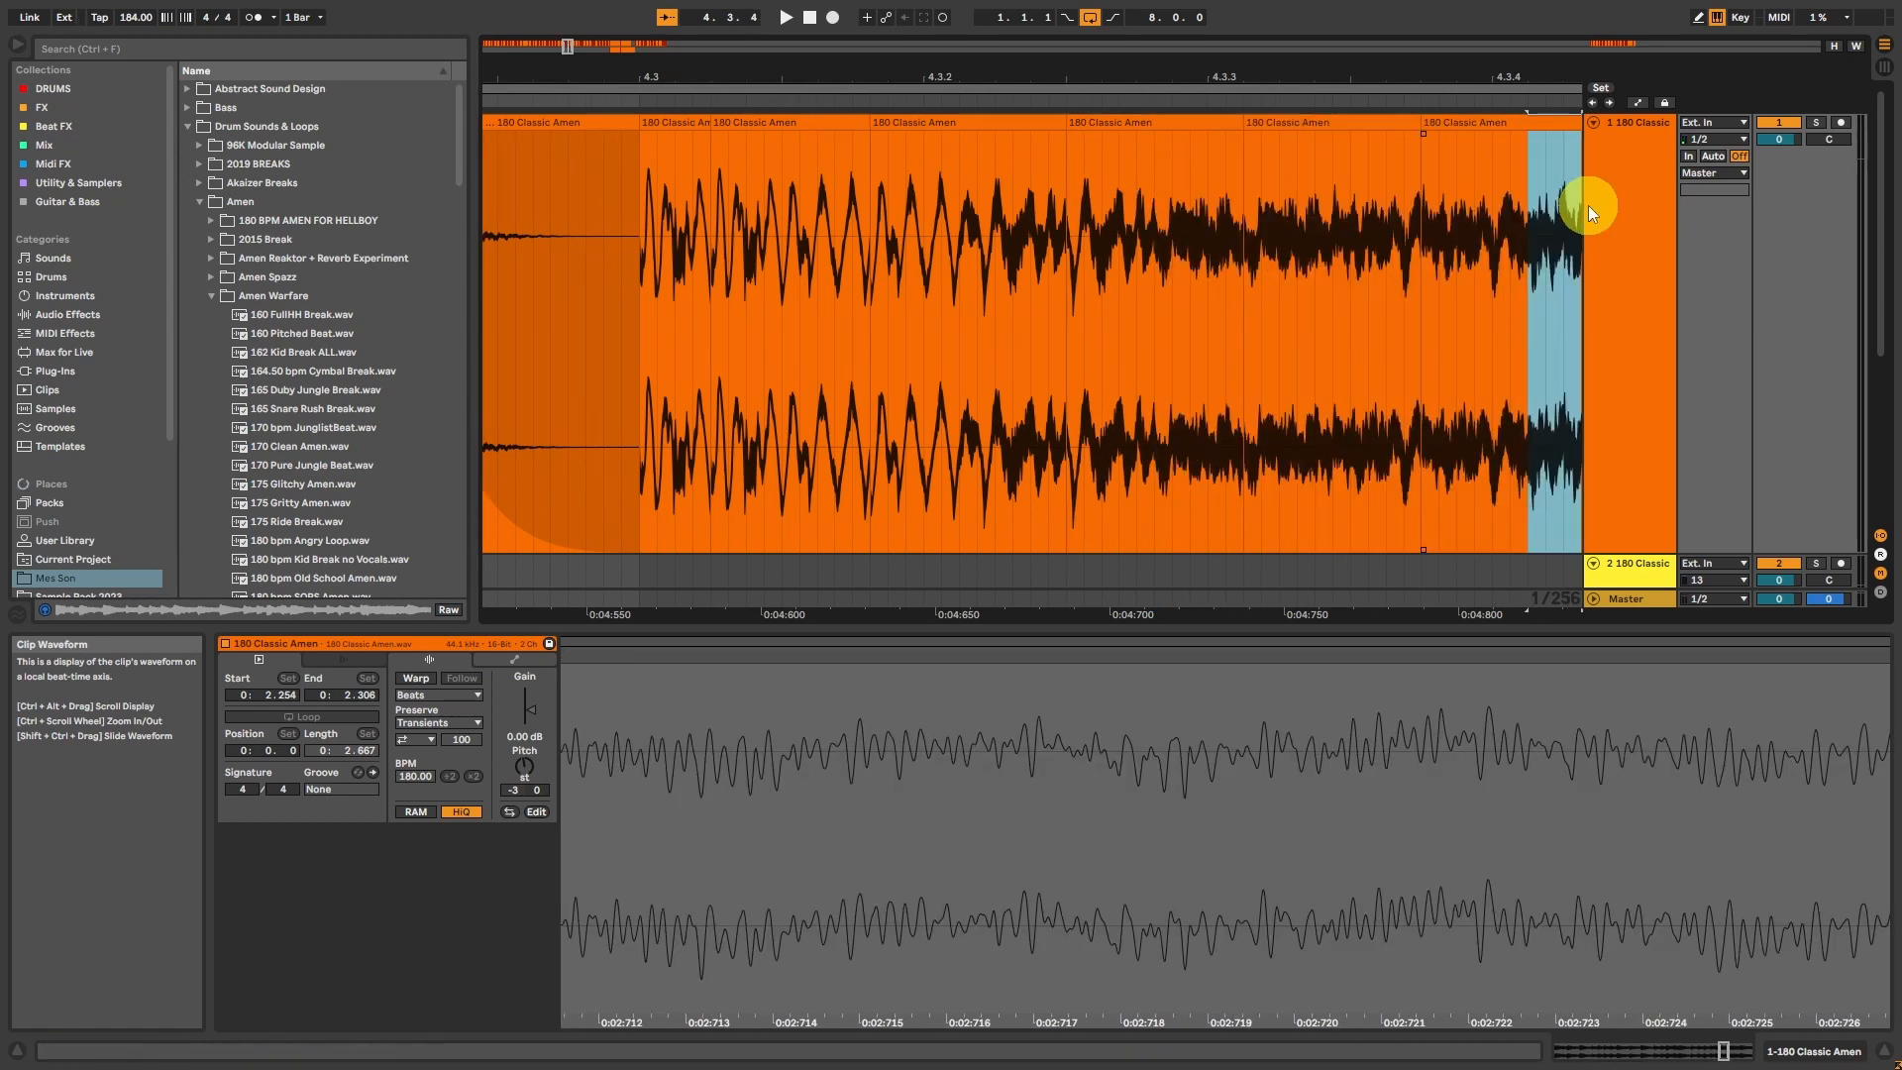
pyautogui.hotkey('ctrl', 'd')
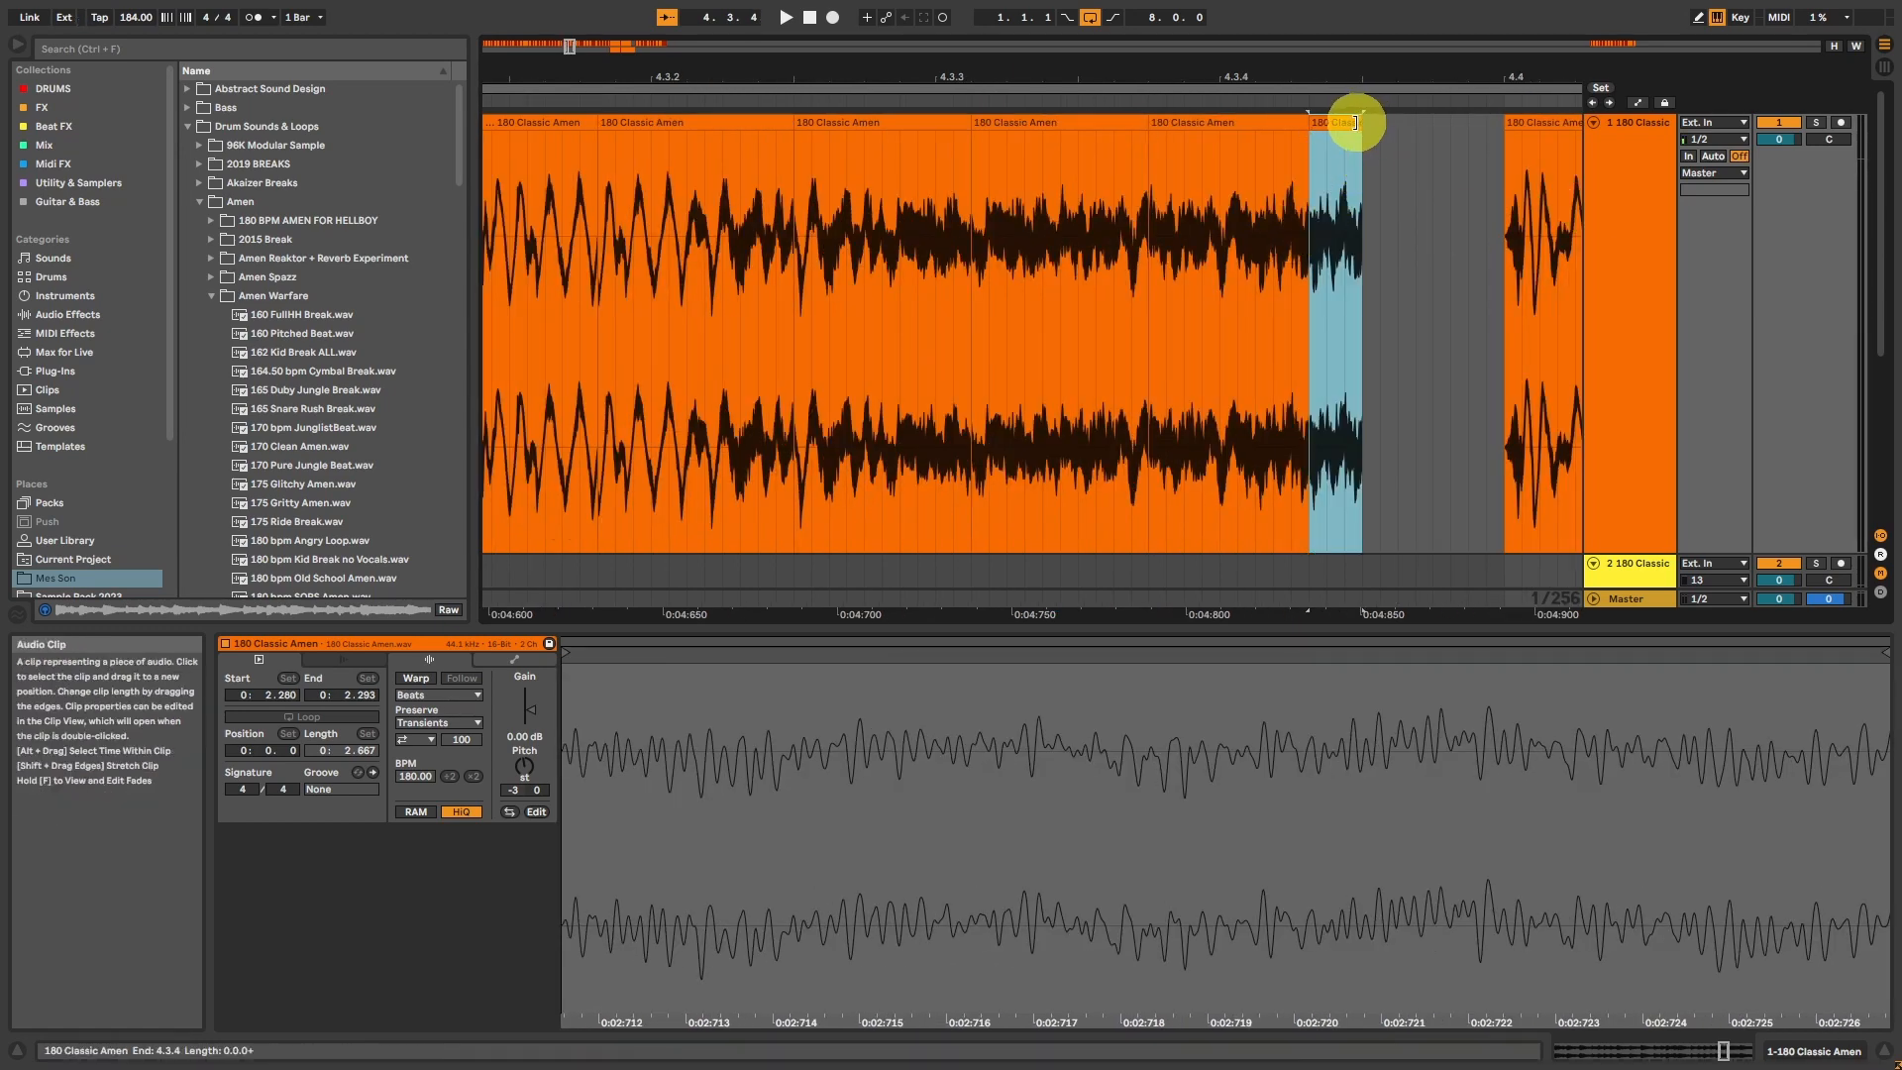
pyautogui.moveTo(1361, 122); pyautogui.dragTo(1450, 126)
pyautogui.moveTo(1380, 195); pyautogui.dragTo(1421, 195)
pyautogui.hotkey('ctrl', 'd')
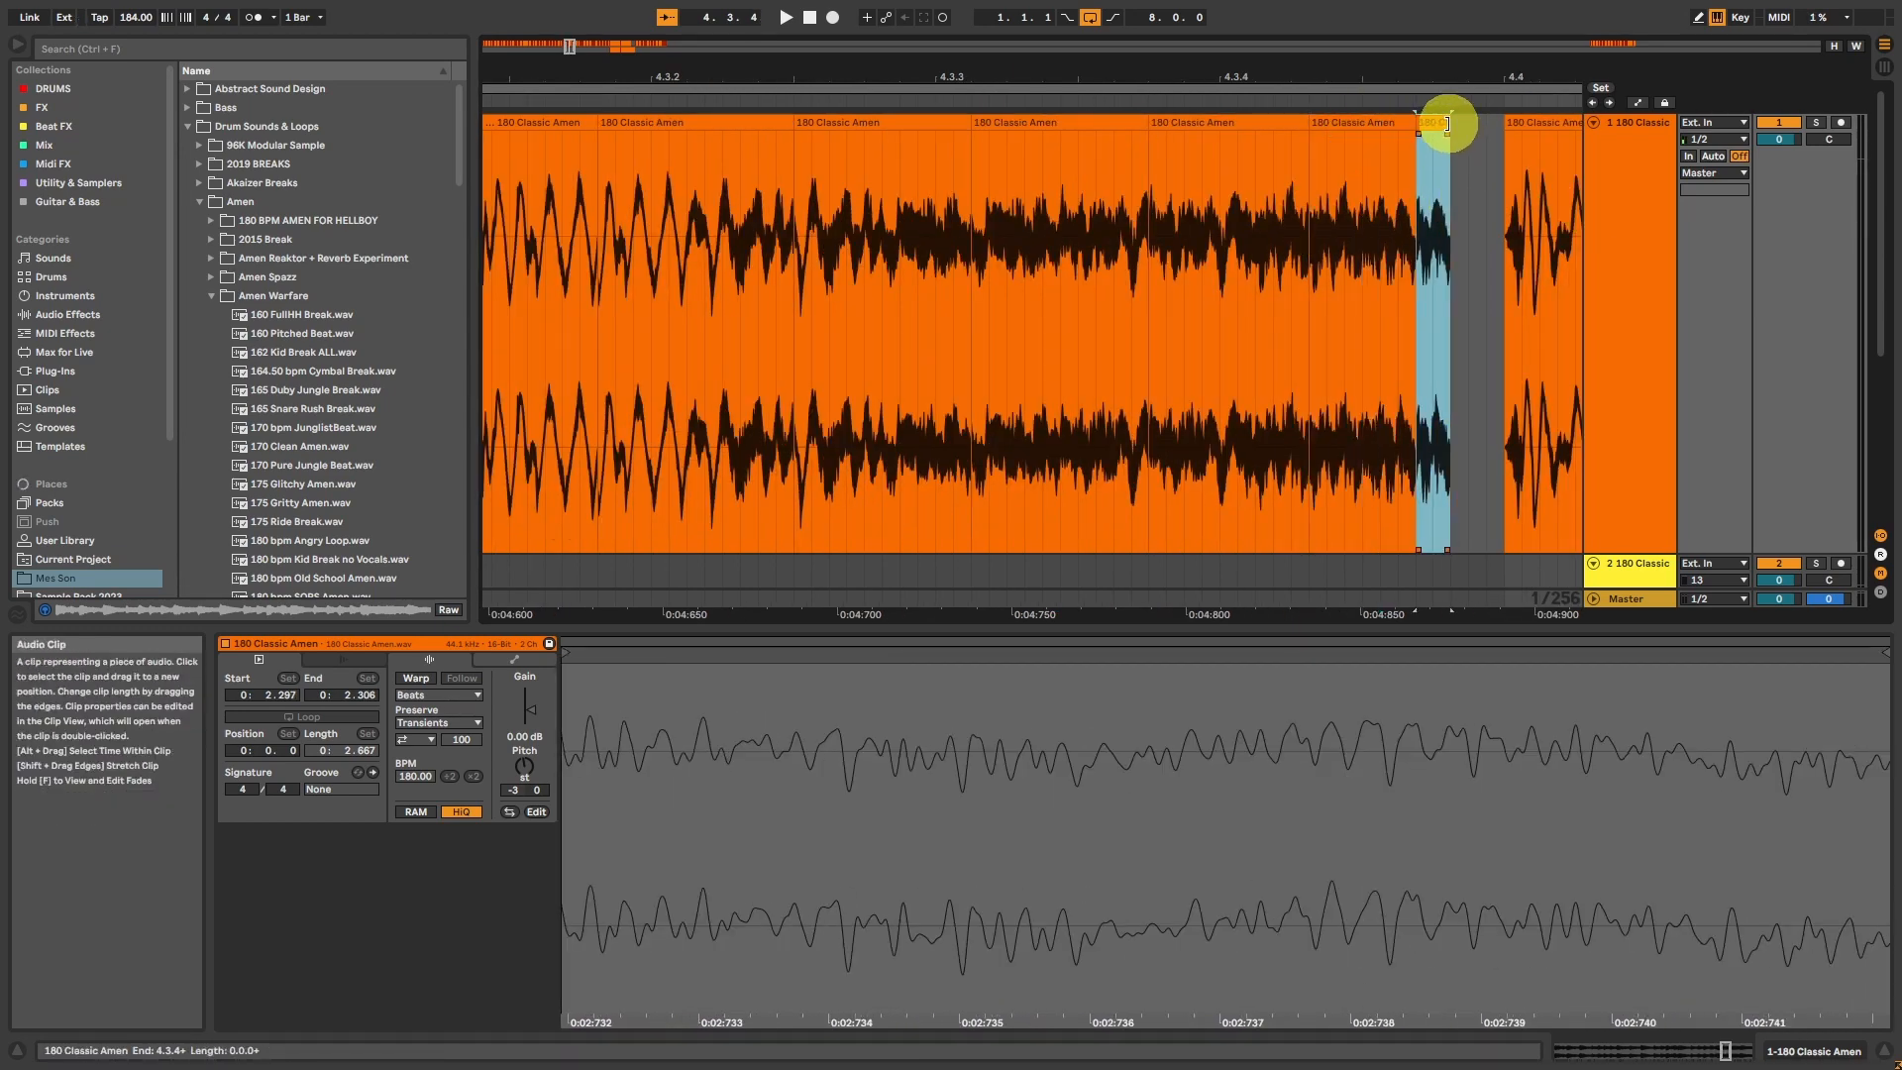
pyautogui.moveTo(1450, 124)
pyautogui.mouseDown()
pyautogui.moveTo(1489, 137)
pyautogui.moveTo(1472, 190)
pyautogui.mouseUp()
pyautogui.click(1458, 184)
pyautogui.hotkey('ctrl', 'd')
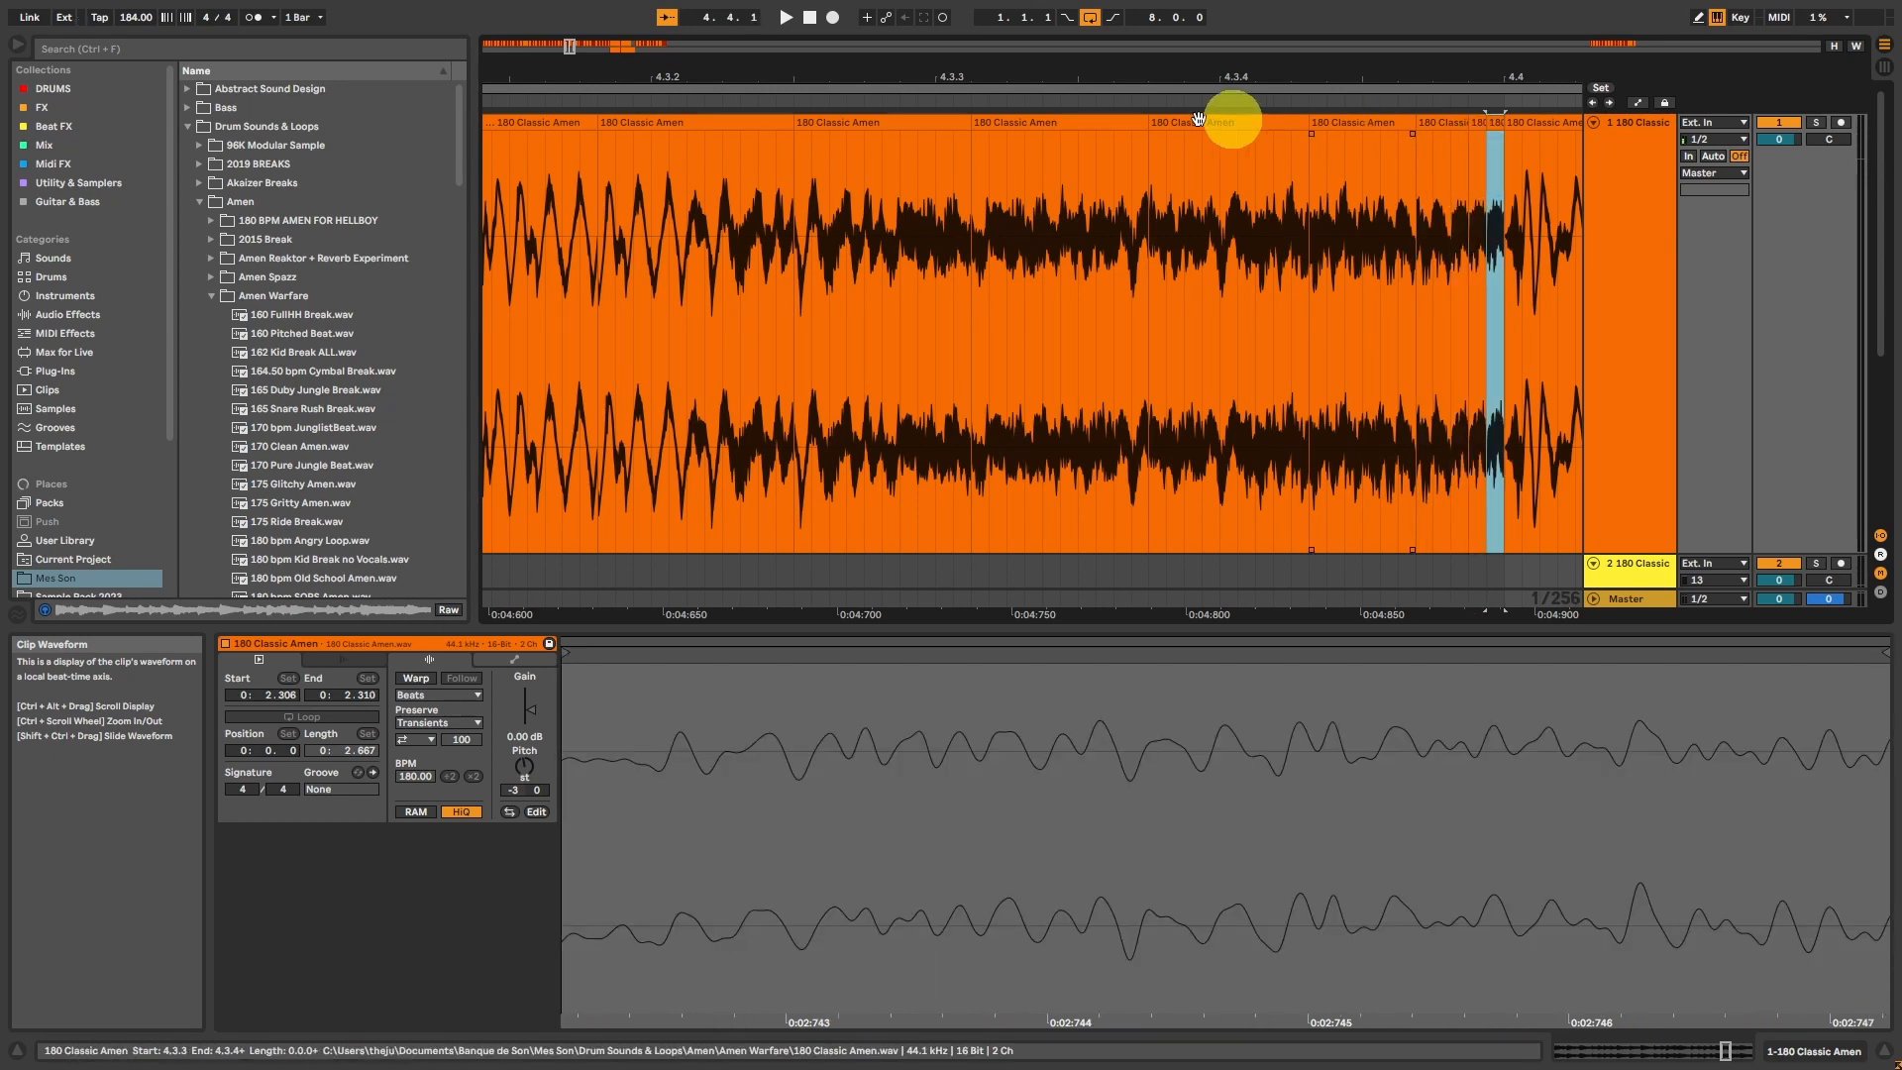
# Step: Play the stutter roll from 4.3.1 and listen through the rest of the arrangement, stopping after it loops around
pyautogui.moveTo(571, 49); pyautogui.dragTo(564, 49)
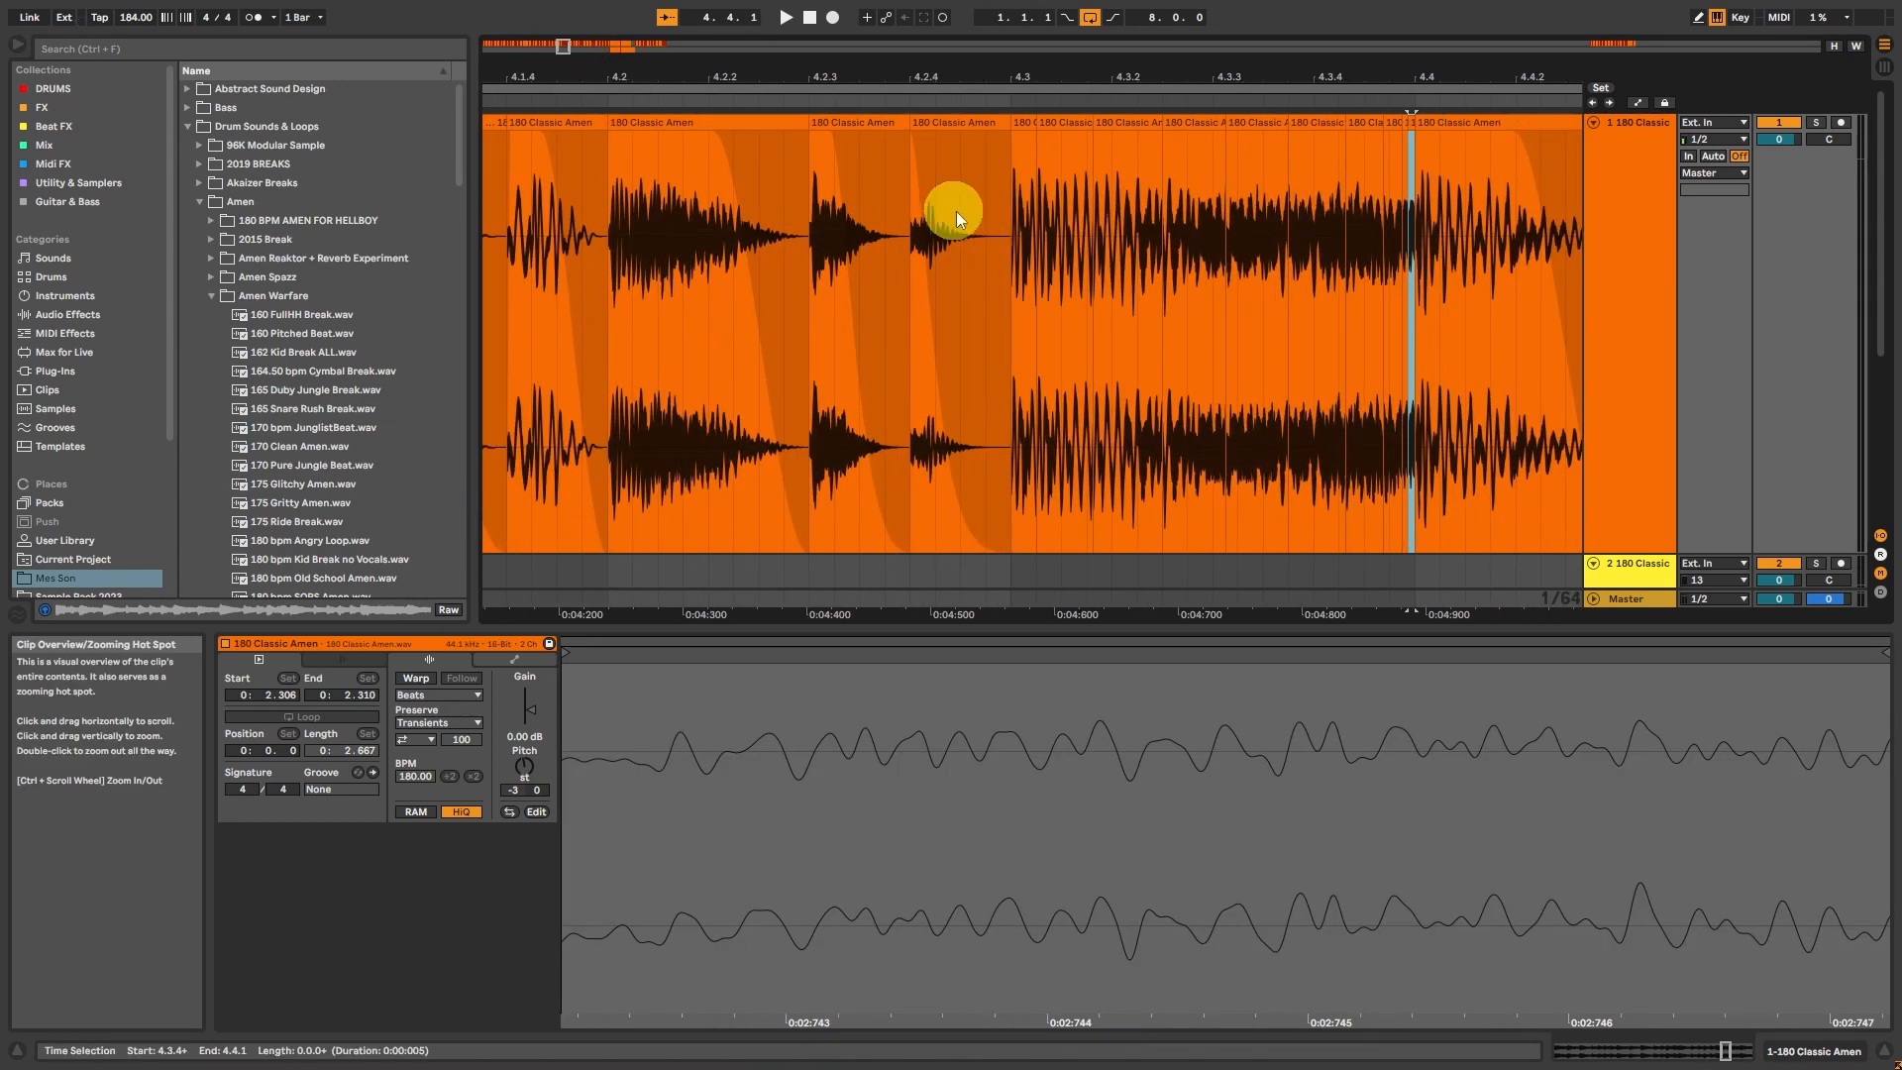
pyautogui.click(1016, 116)
pyautogui.press('space')
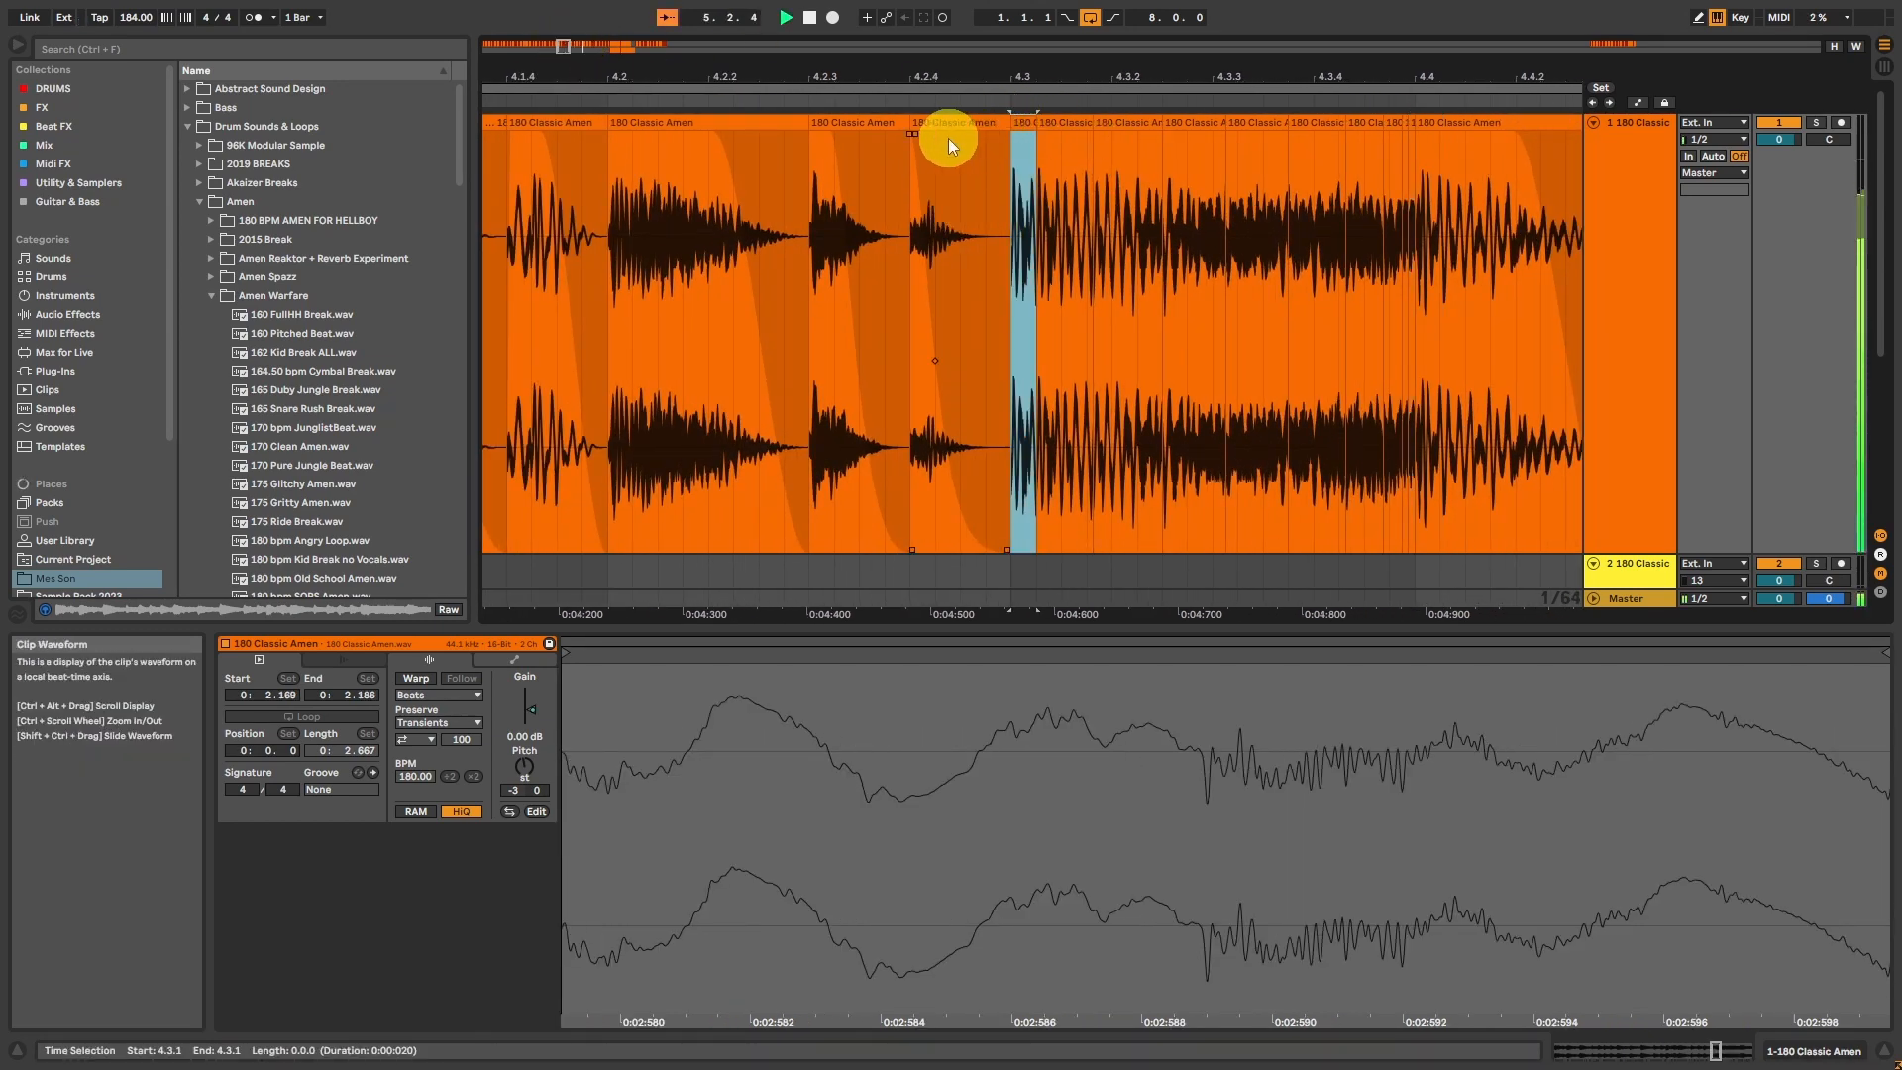
pyautogui.moveTo(562, 47); pyautogui.dragTo(561, 44)
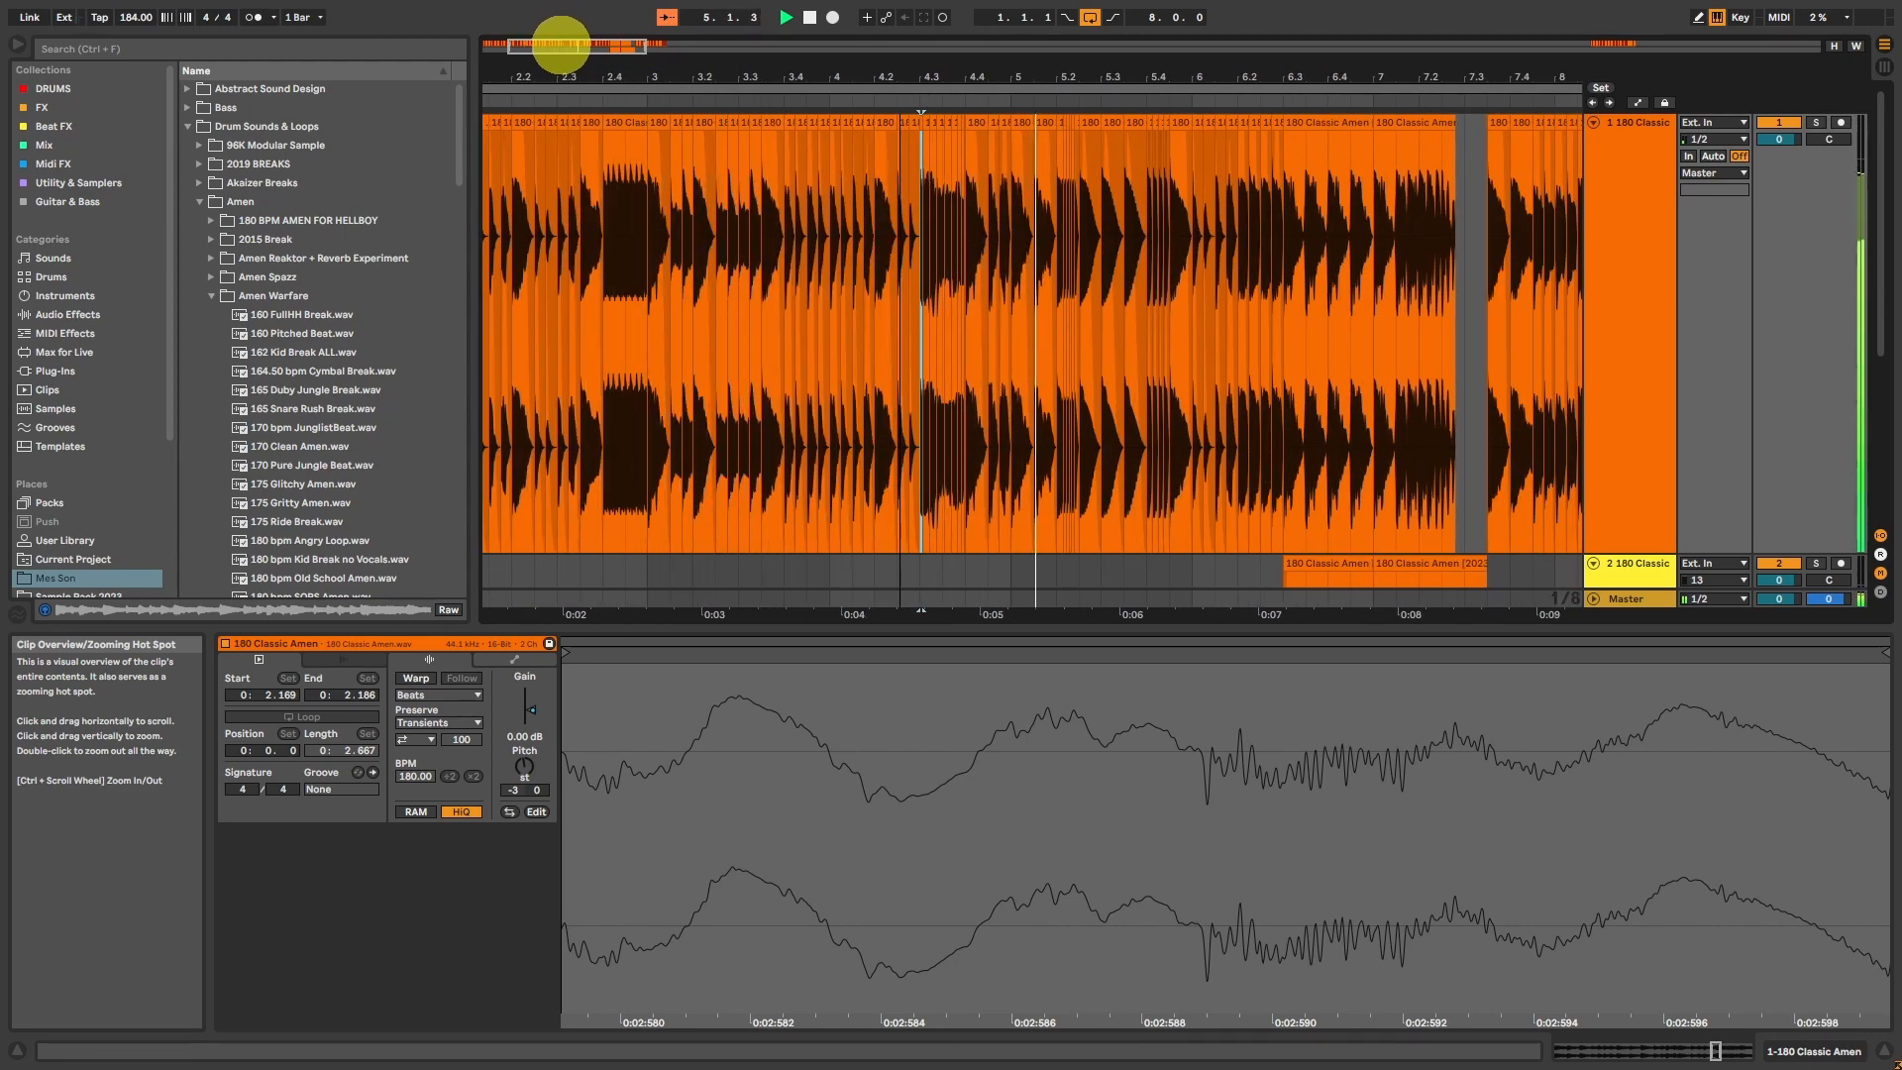
pyautogui.moveTo(561, 44)
pyautogui.mouseDown()
pyautogui.moveTo(582, 45)
pyautogui.moveTo(544, 46)
pyautogui.moveTo(584, 47)
pyautogui.mouseUp()
pyautogui.scroll(-3, 967, 201)
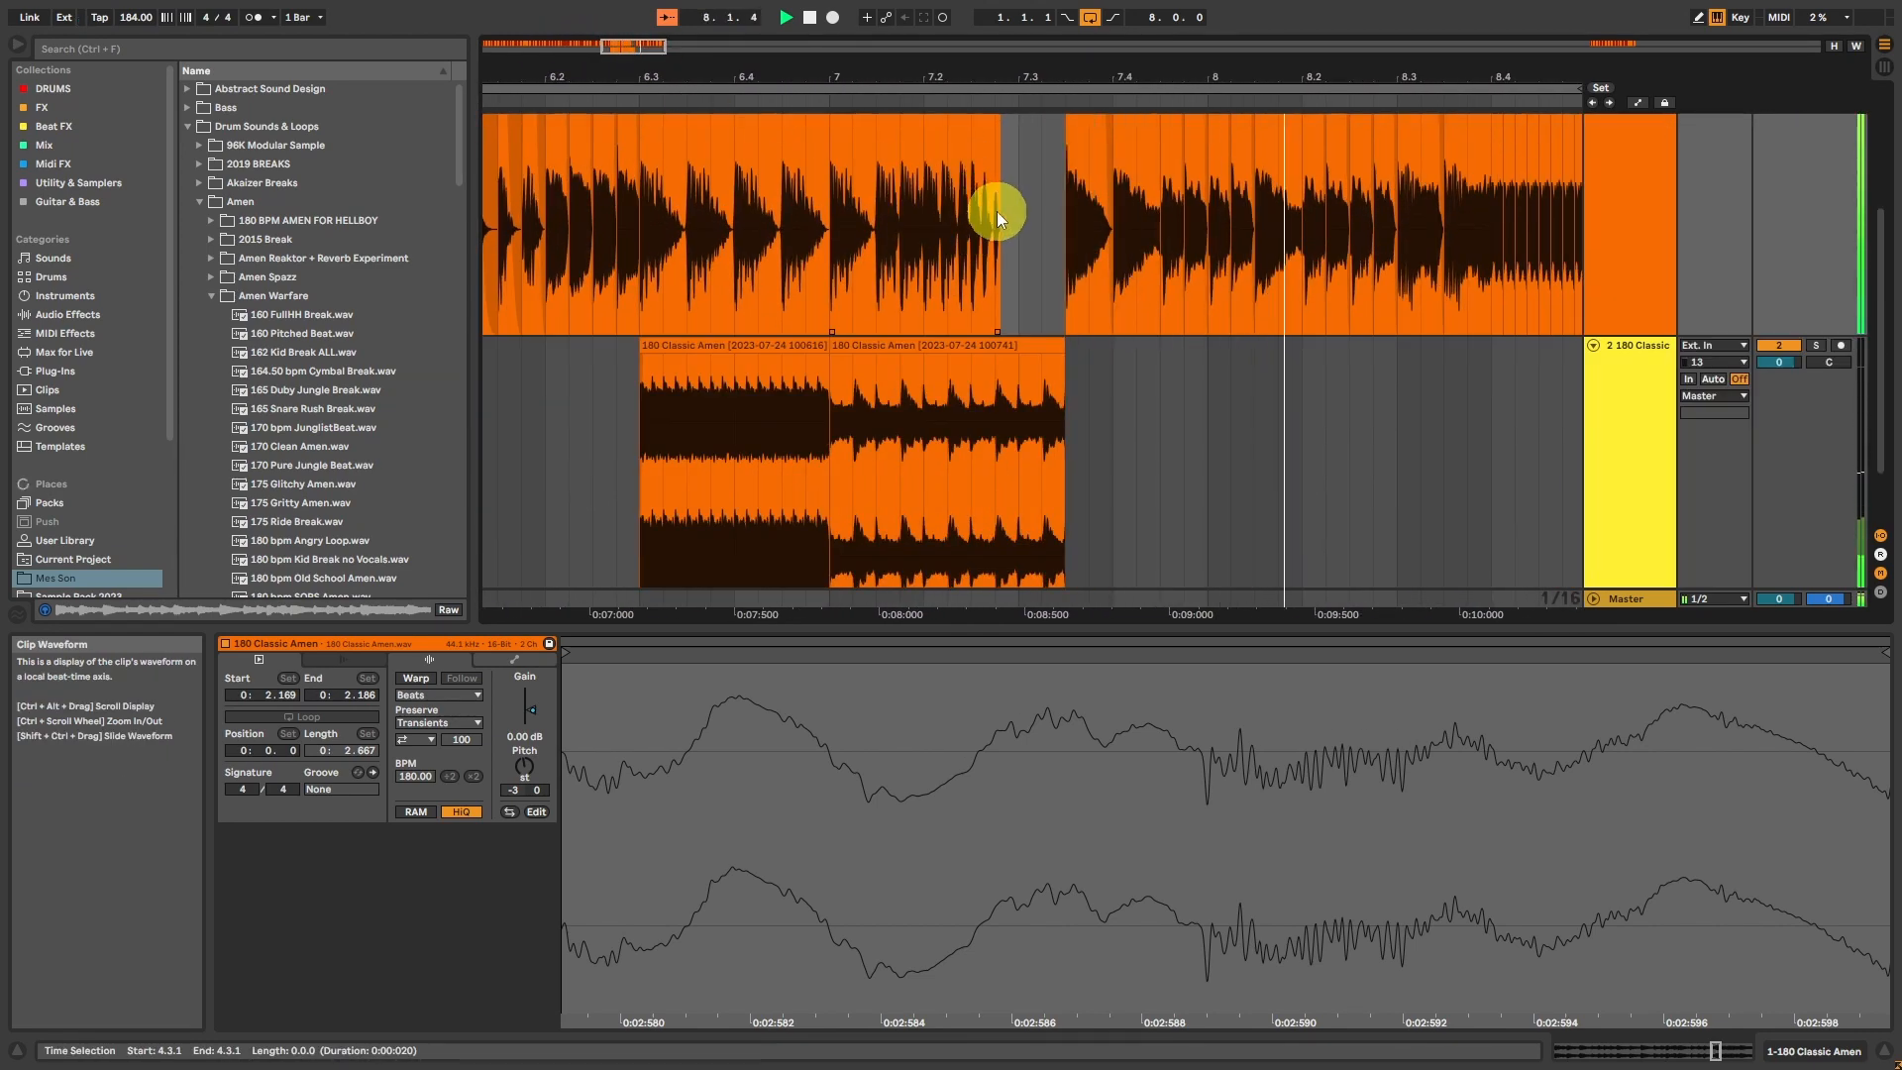
pyautogui.scroll(2, 997, 214)
pyautogui.press('space')
pyautogui.moveTo(636, 47); pyautogui.dragTo(627, 46)
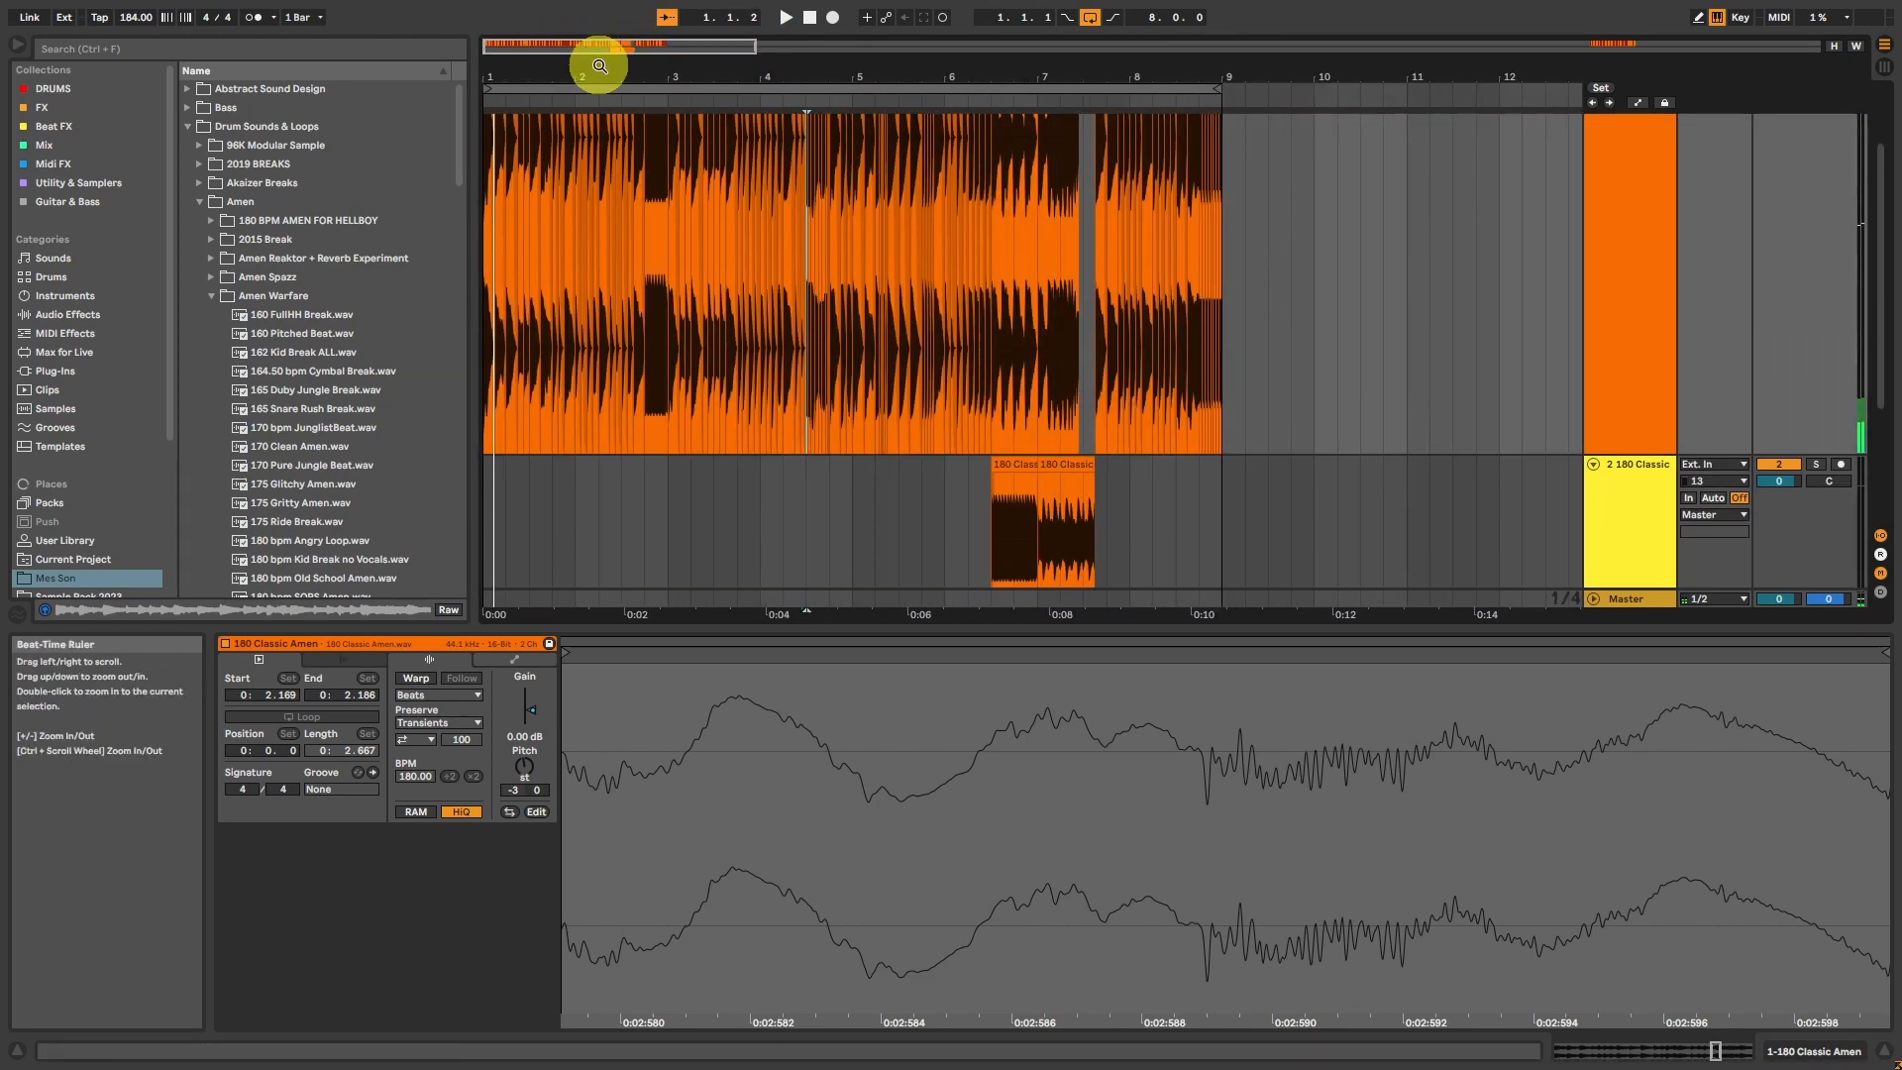
pyautogui.scroll(3, 644, 147)
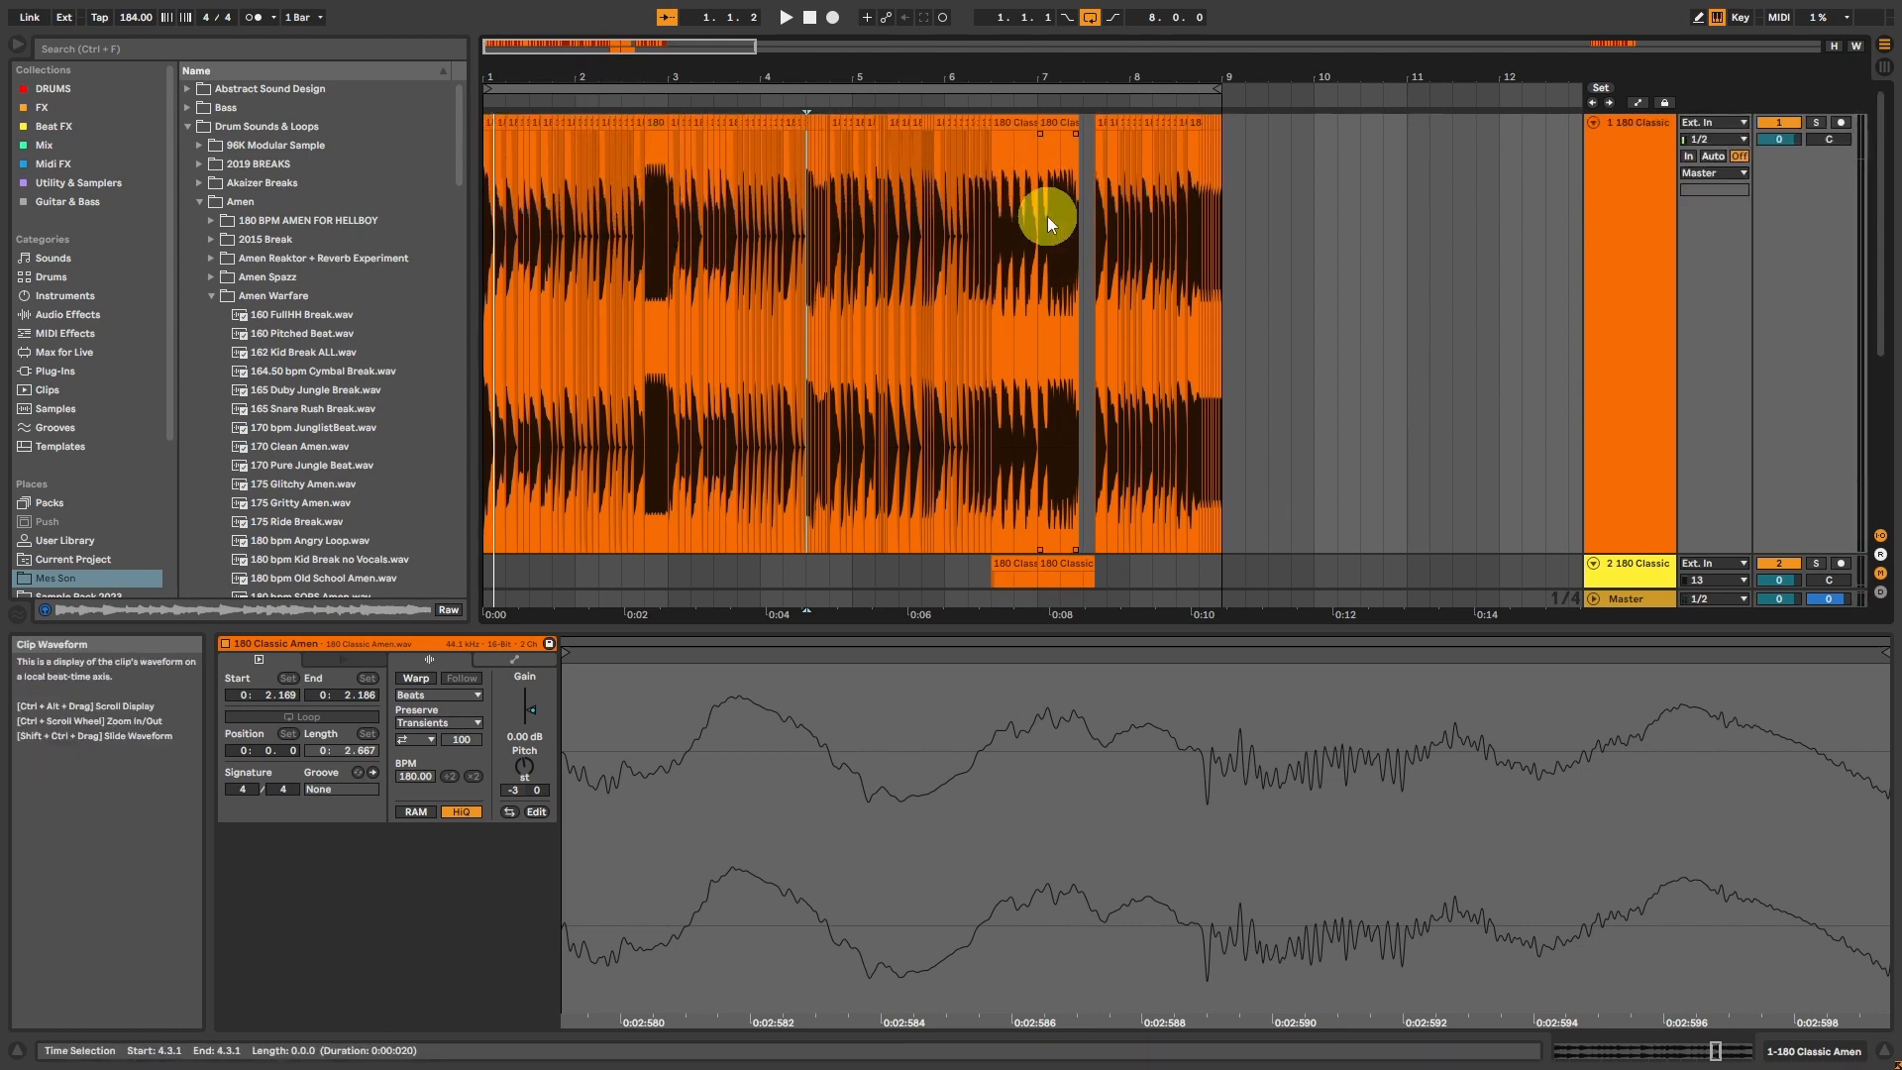
pyautogui.scroll(-3, 1048, 222)
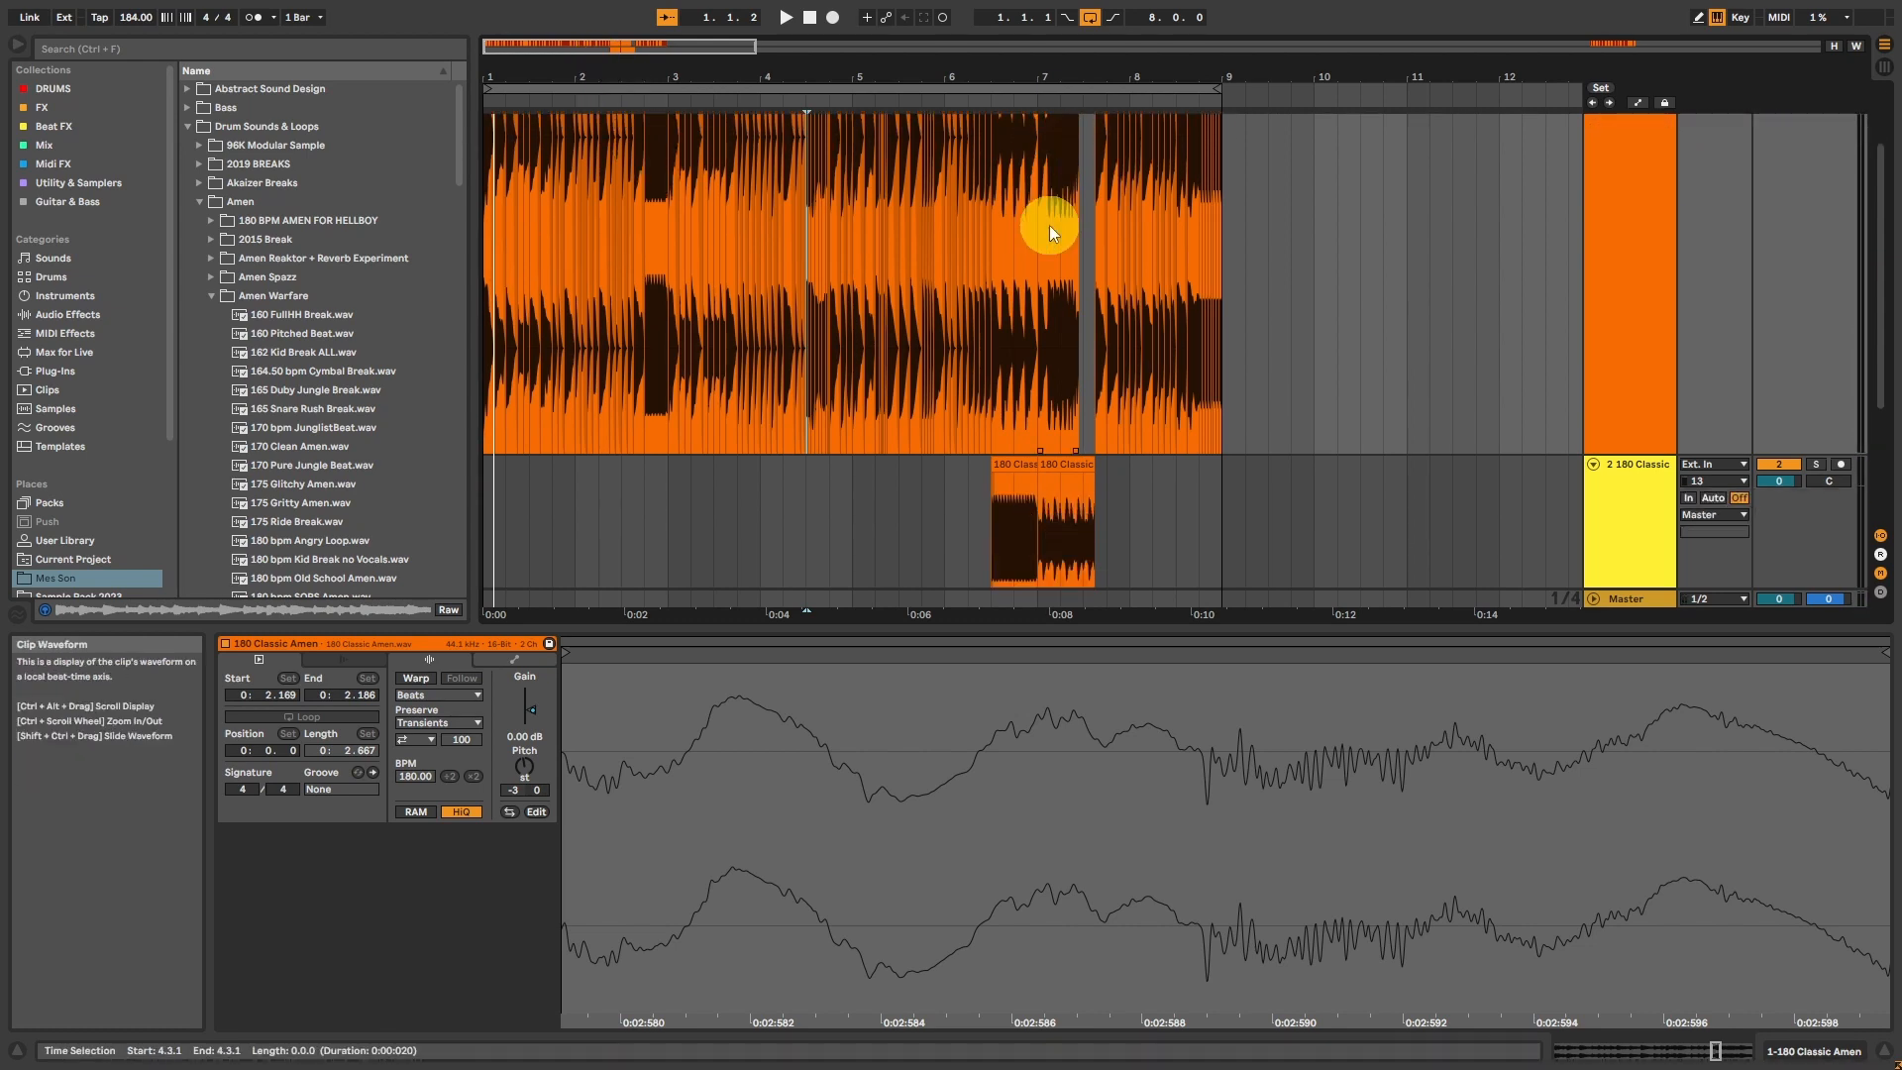
pyautogui.scroll(3, 1049, 223)
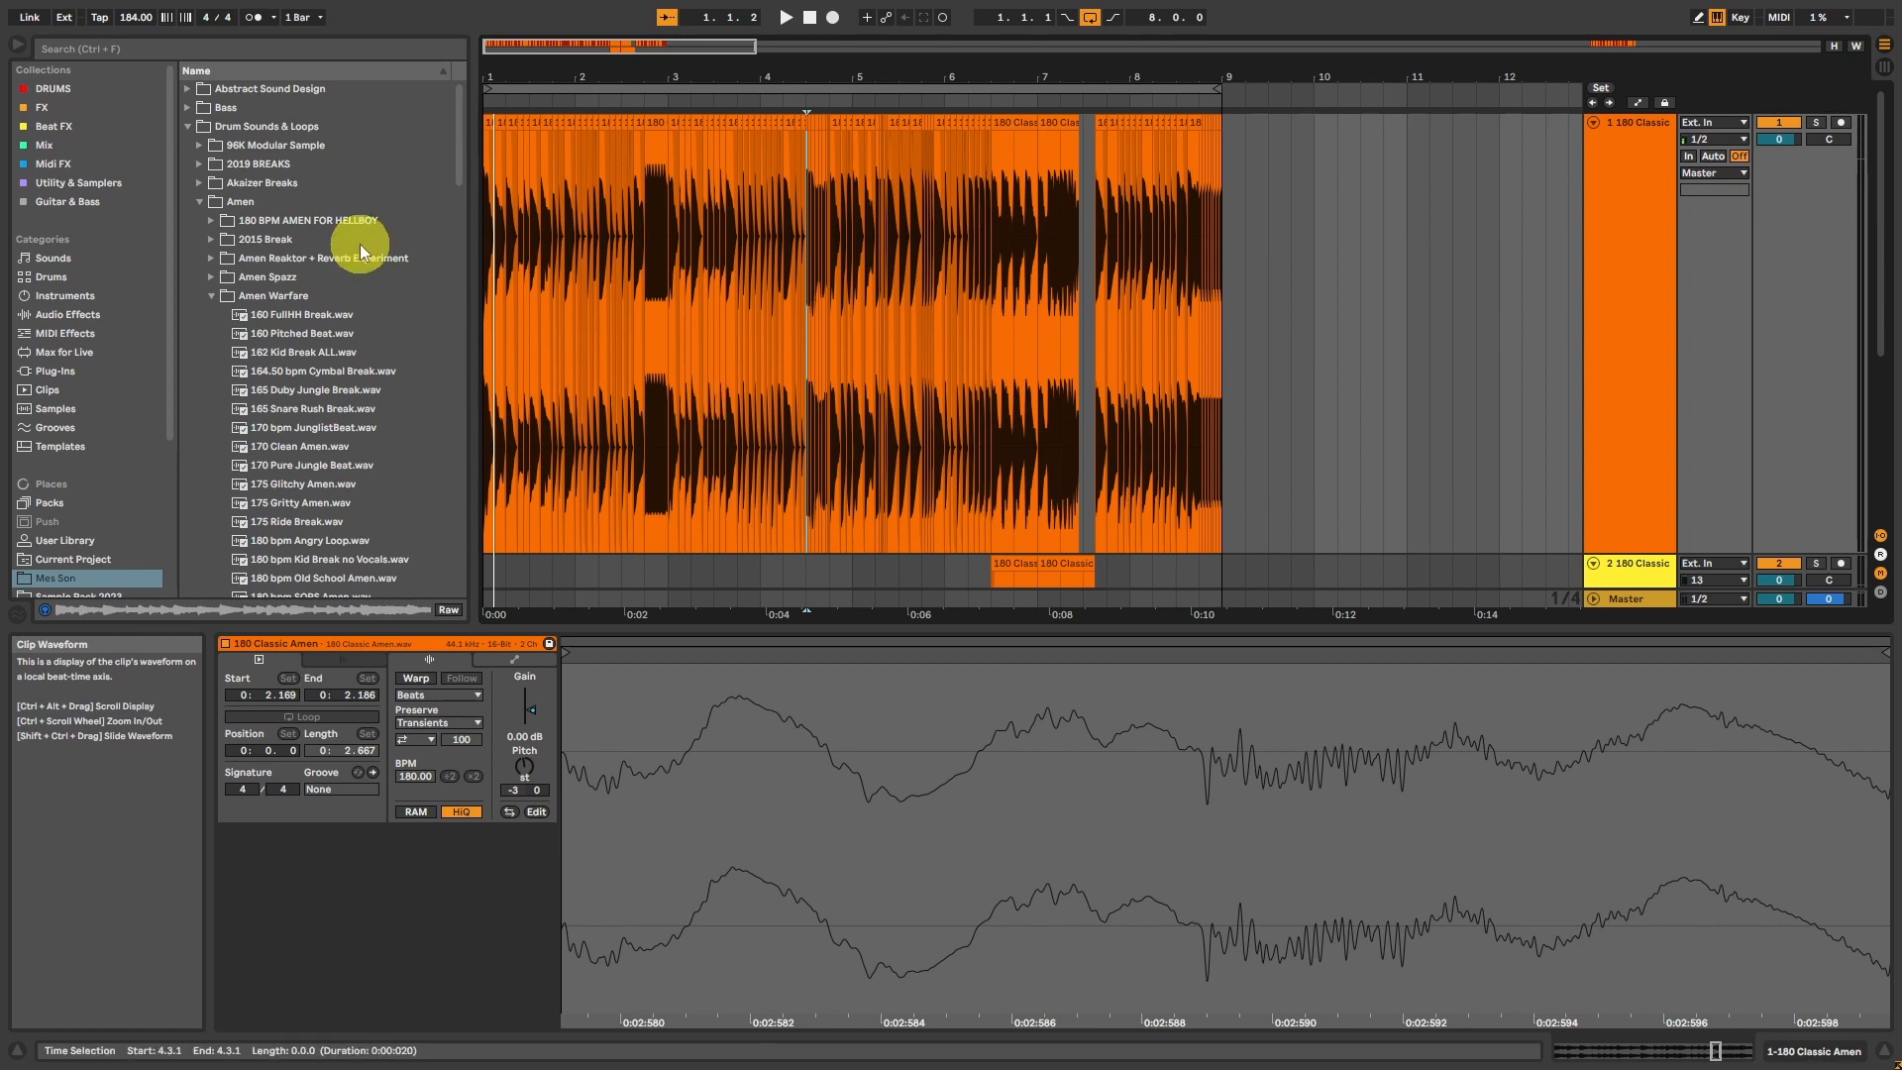
pyautogui.moveTo(506, 47); pyautogui.dragTo(505, 49)
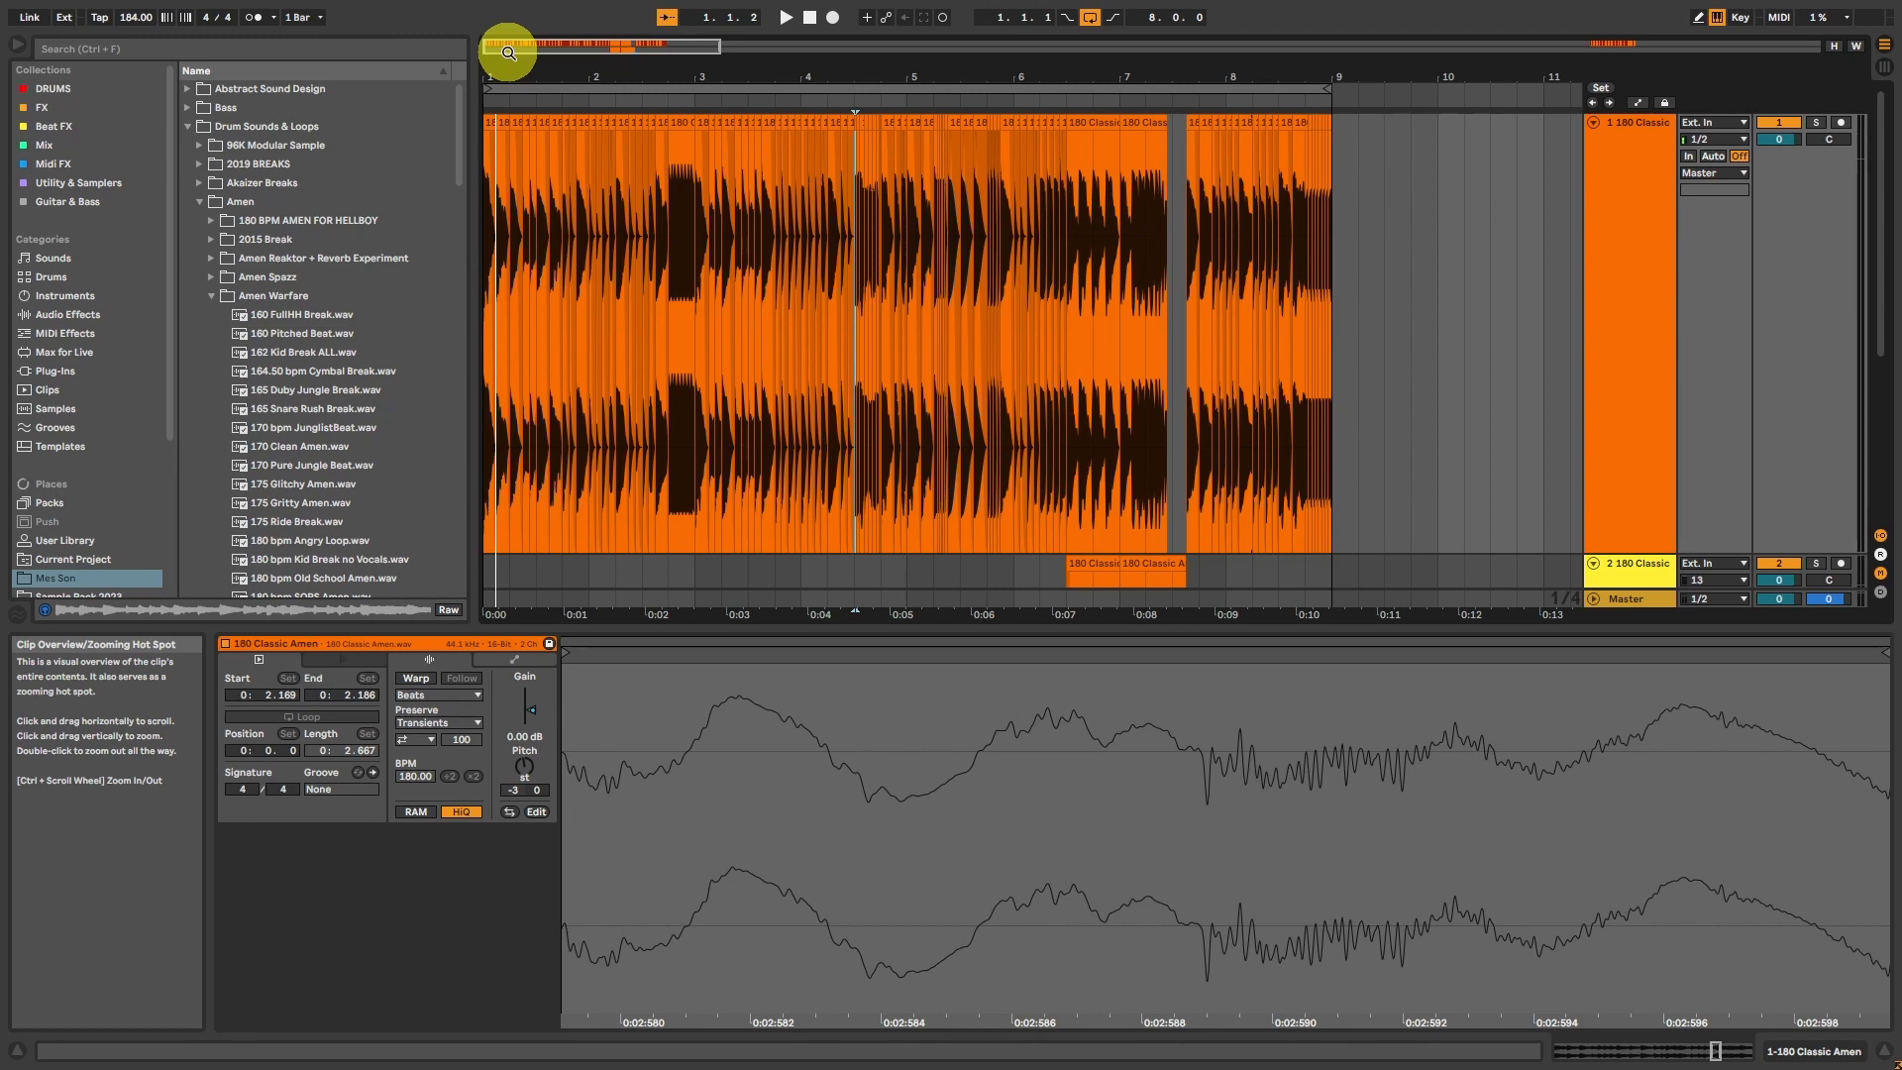
pyautogui.click(1643, 212)
pyautogui.scroll(-3, 1645, 216)
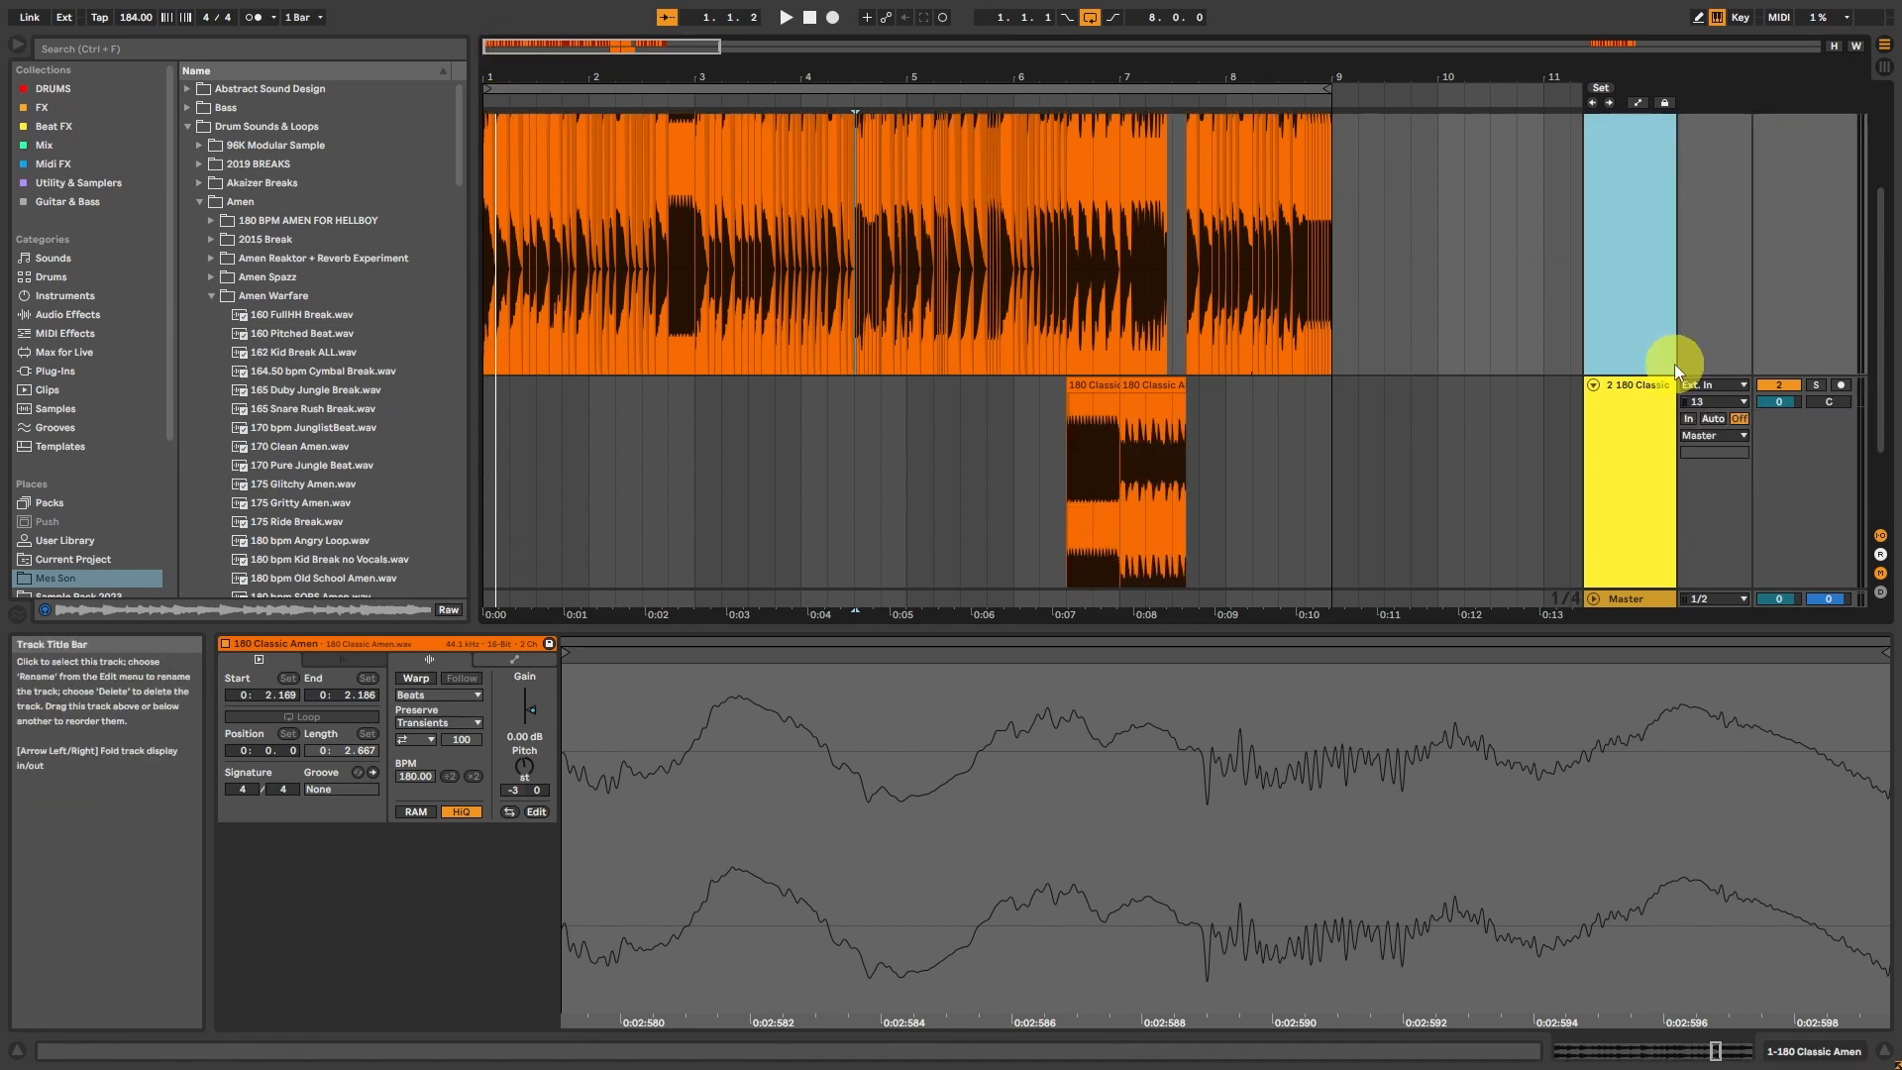
pyautogui.keyDown('shift'); pyautogui.click(1658, 411); pyautogui.keyUp('shift')
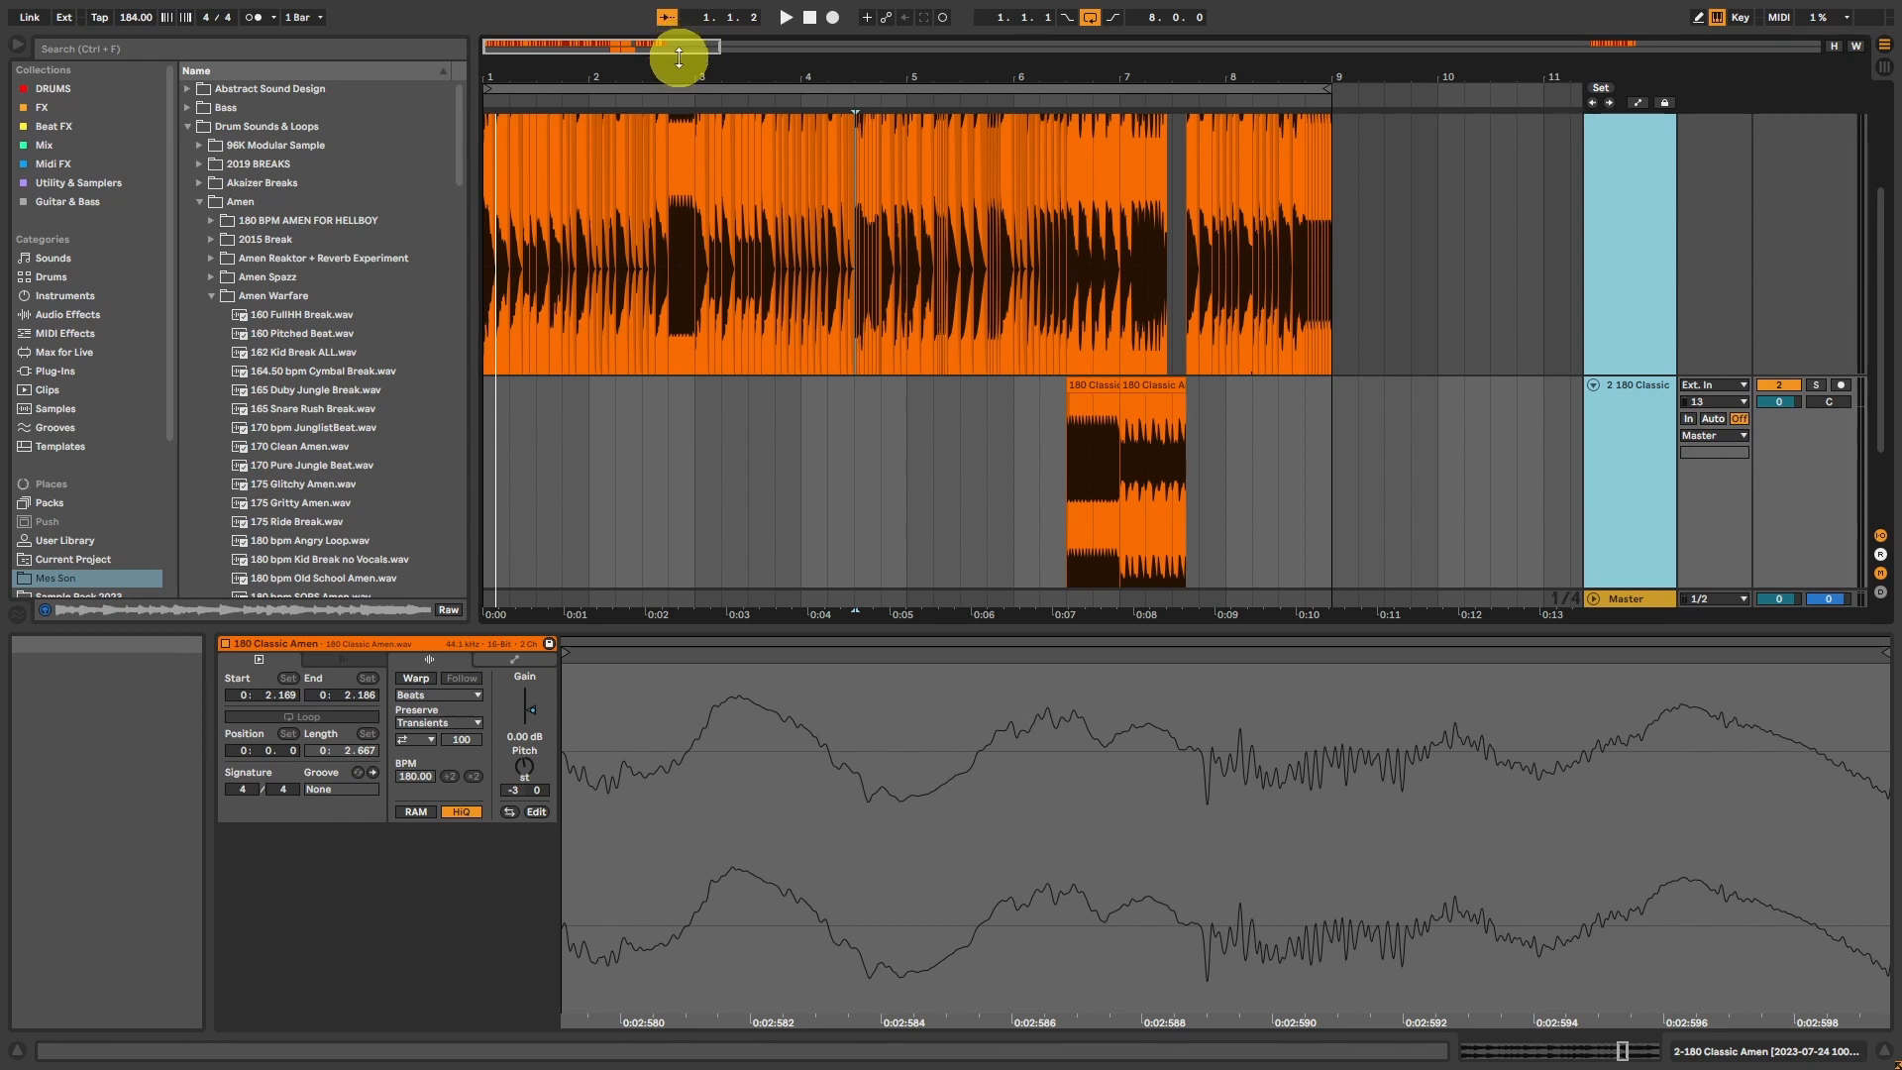
pyautogui.click(1138, 449)
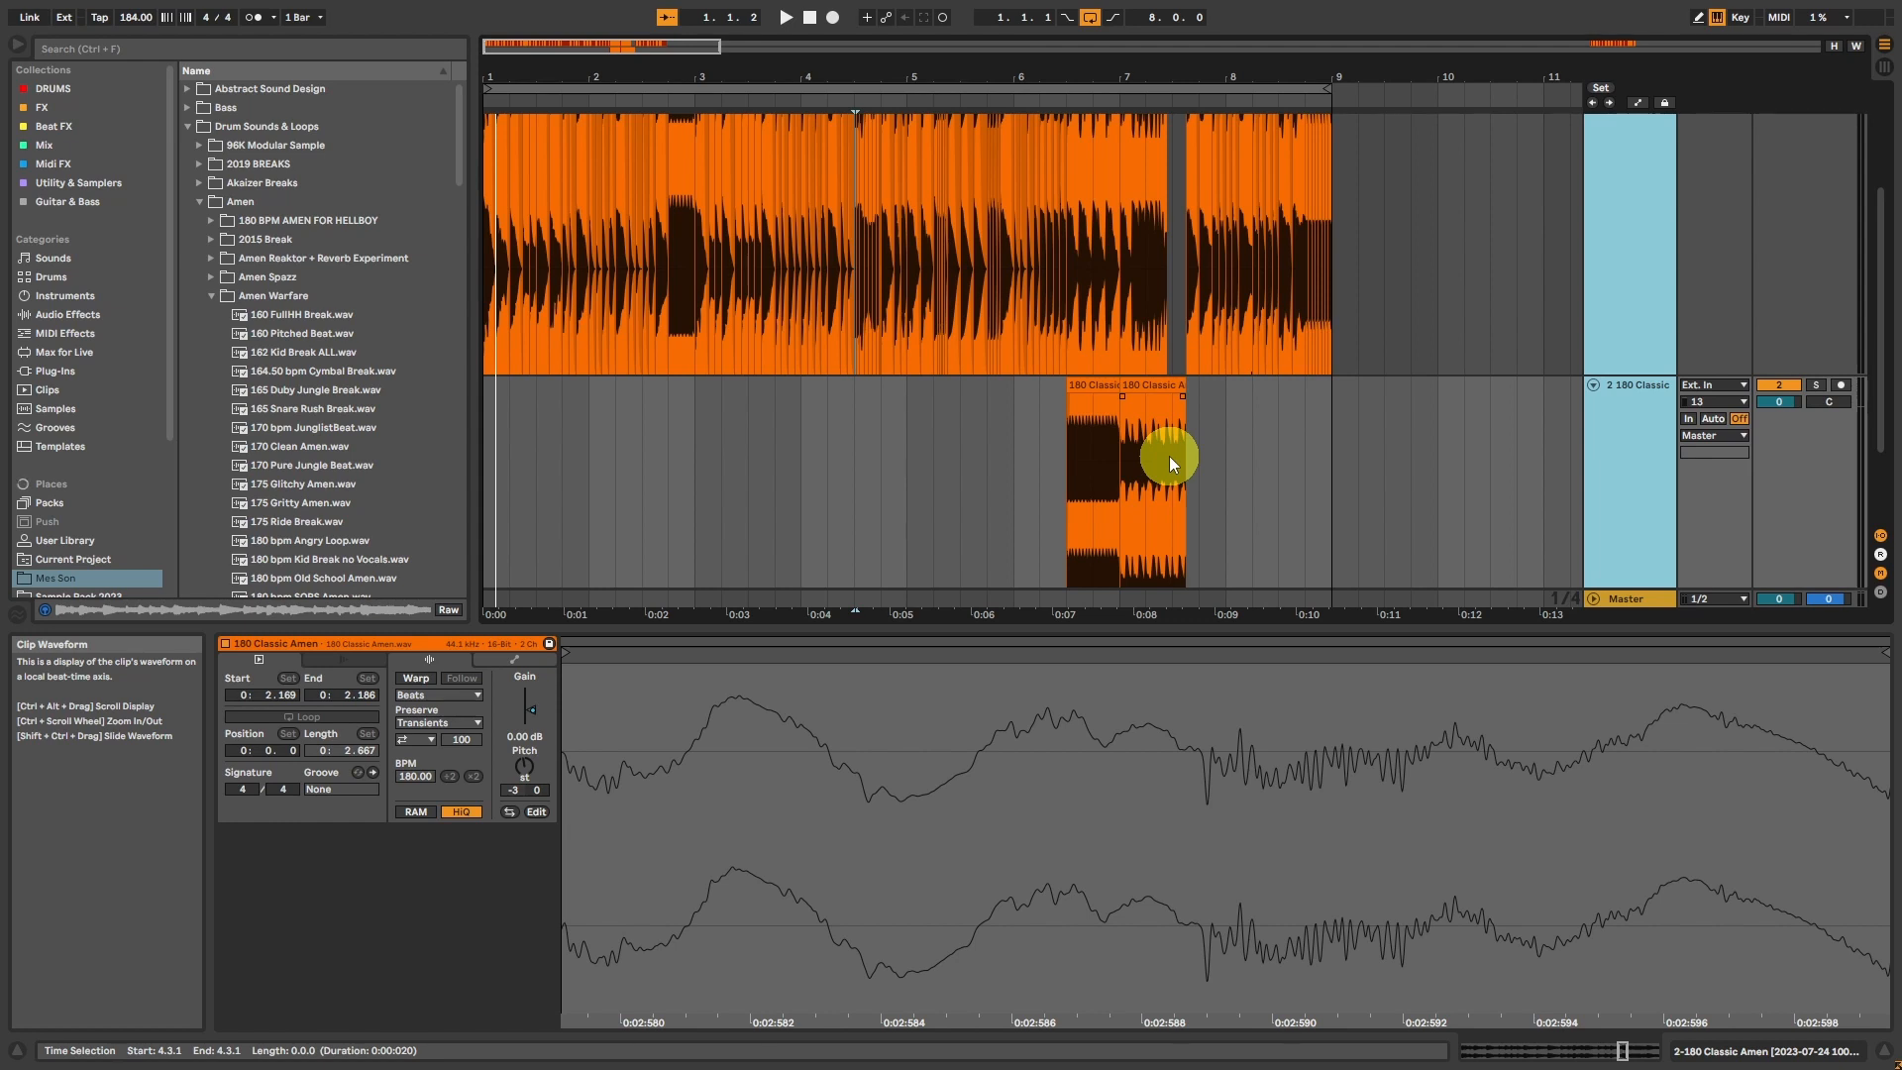
pyautogui.scroll(2, 1009, 351)
pyautogui.scroll(-3, 1009, 350)
pyautogui.scroll(2, 1008, 351)
pyautogui.scroll(-2, 1009, 350)
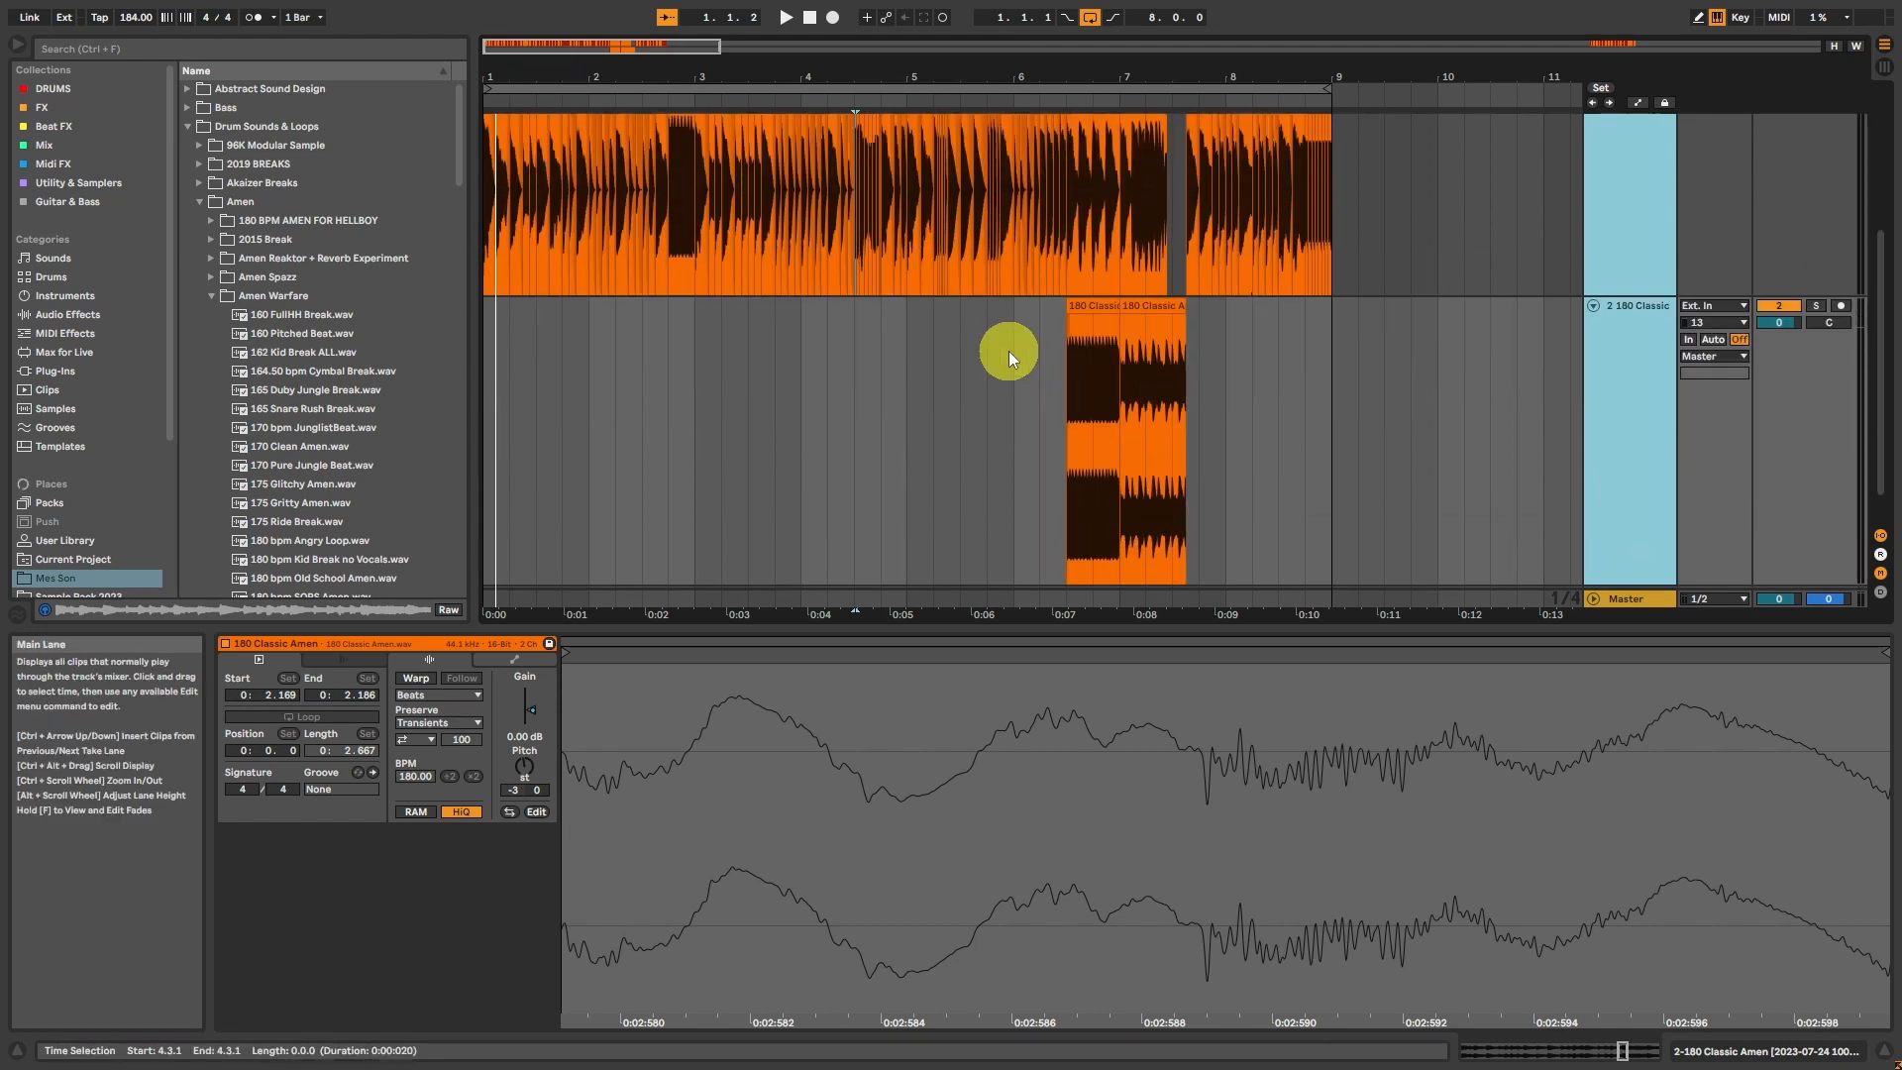
pyautogui.scroll(3, 1008, 350)
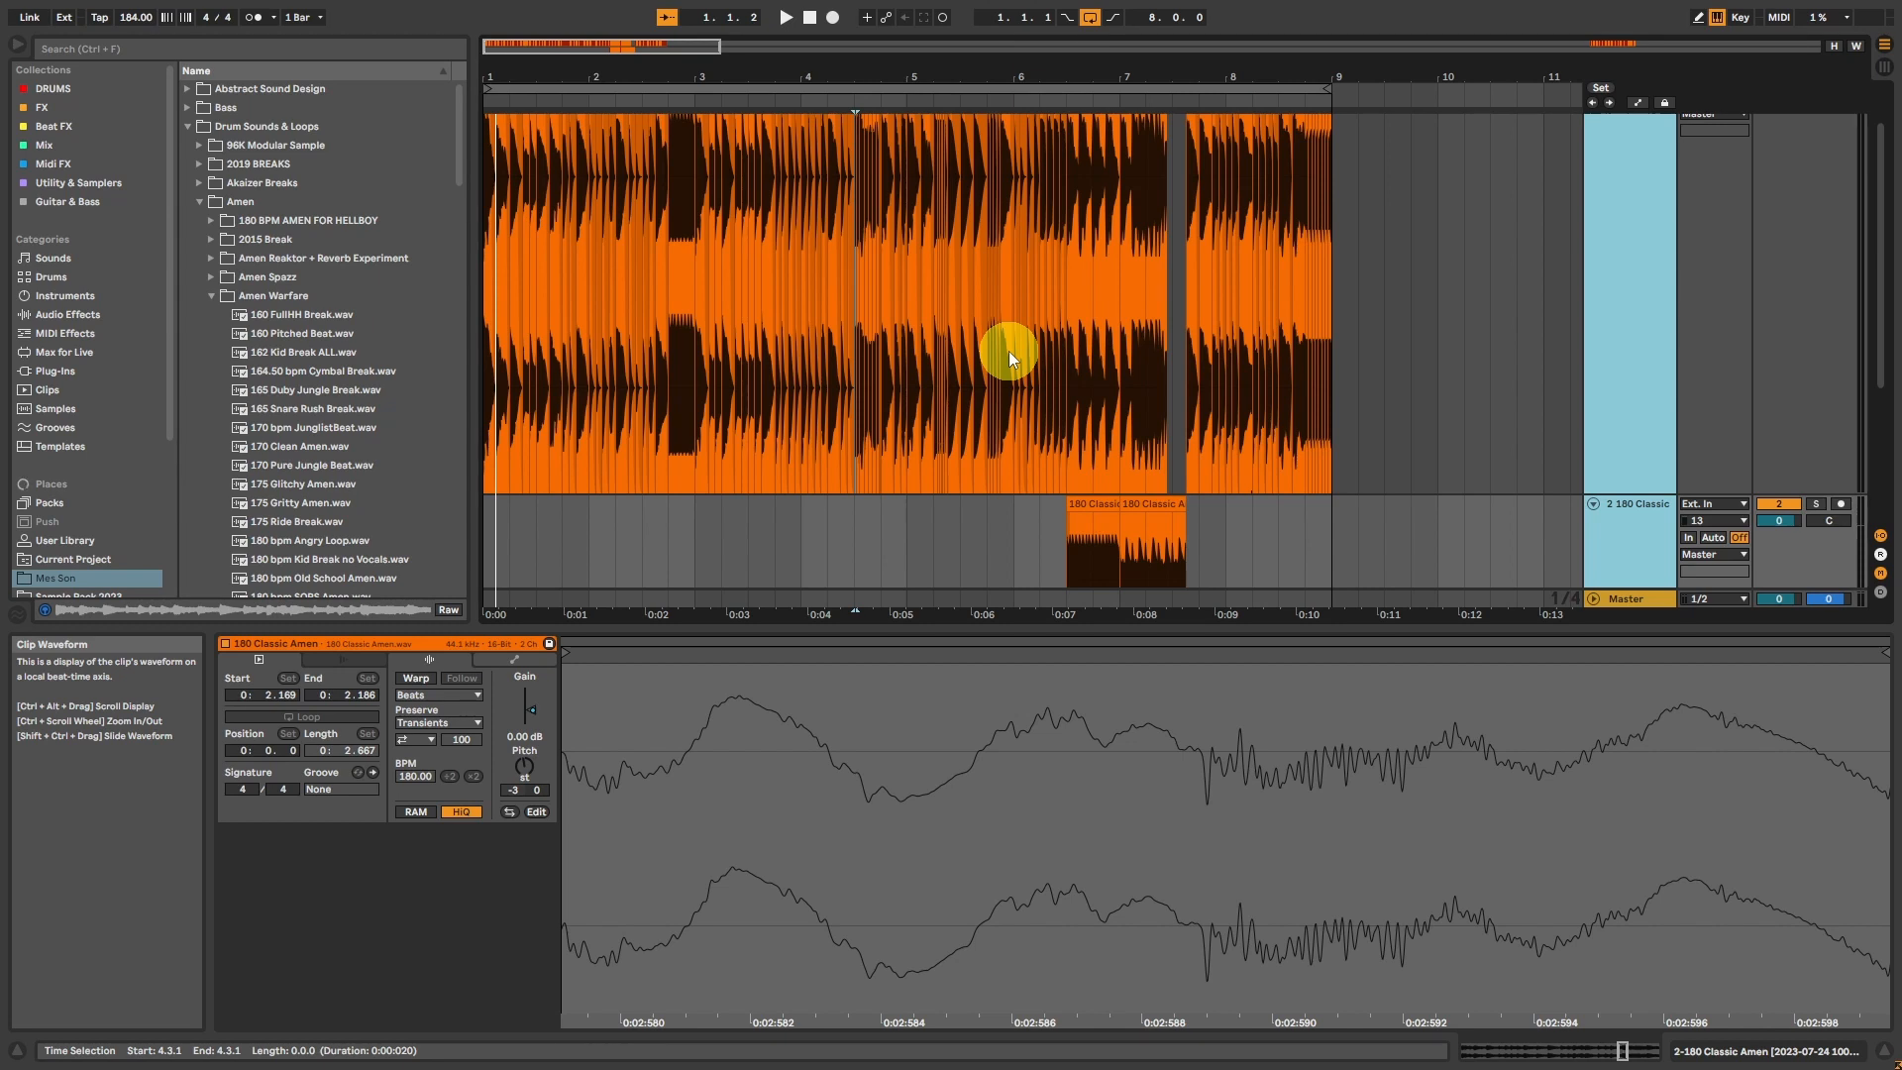
pyautogui.scroll(-2, 1009, 350)
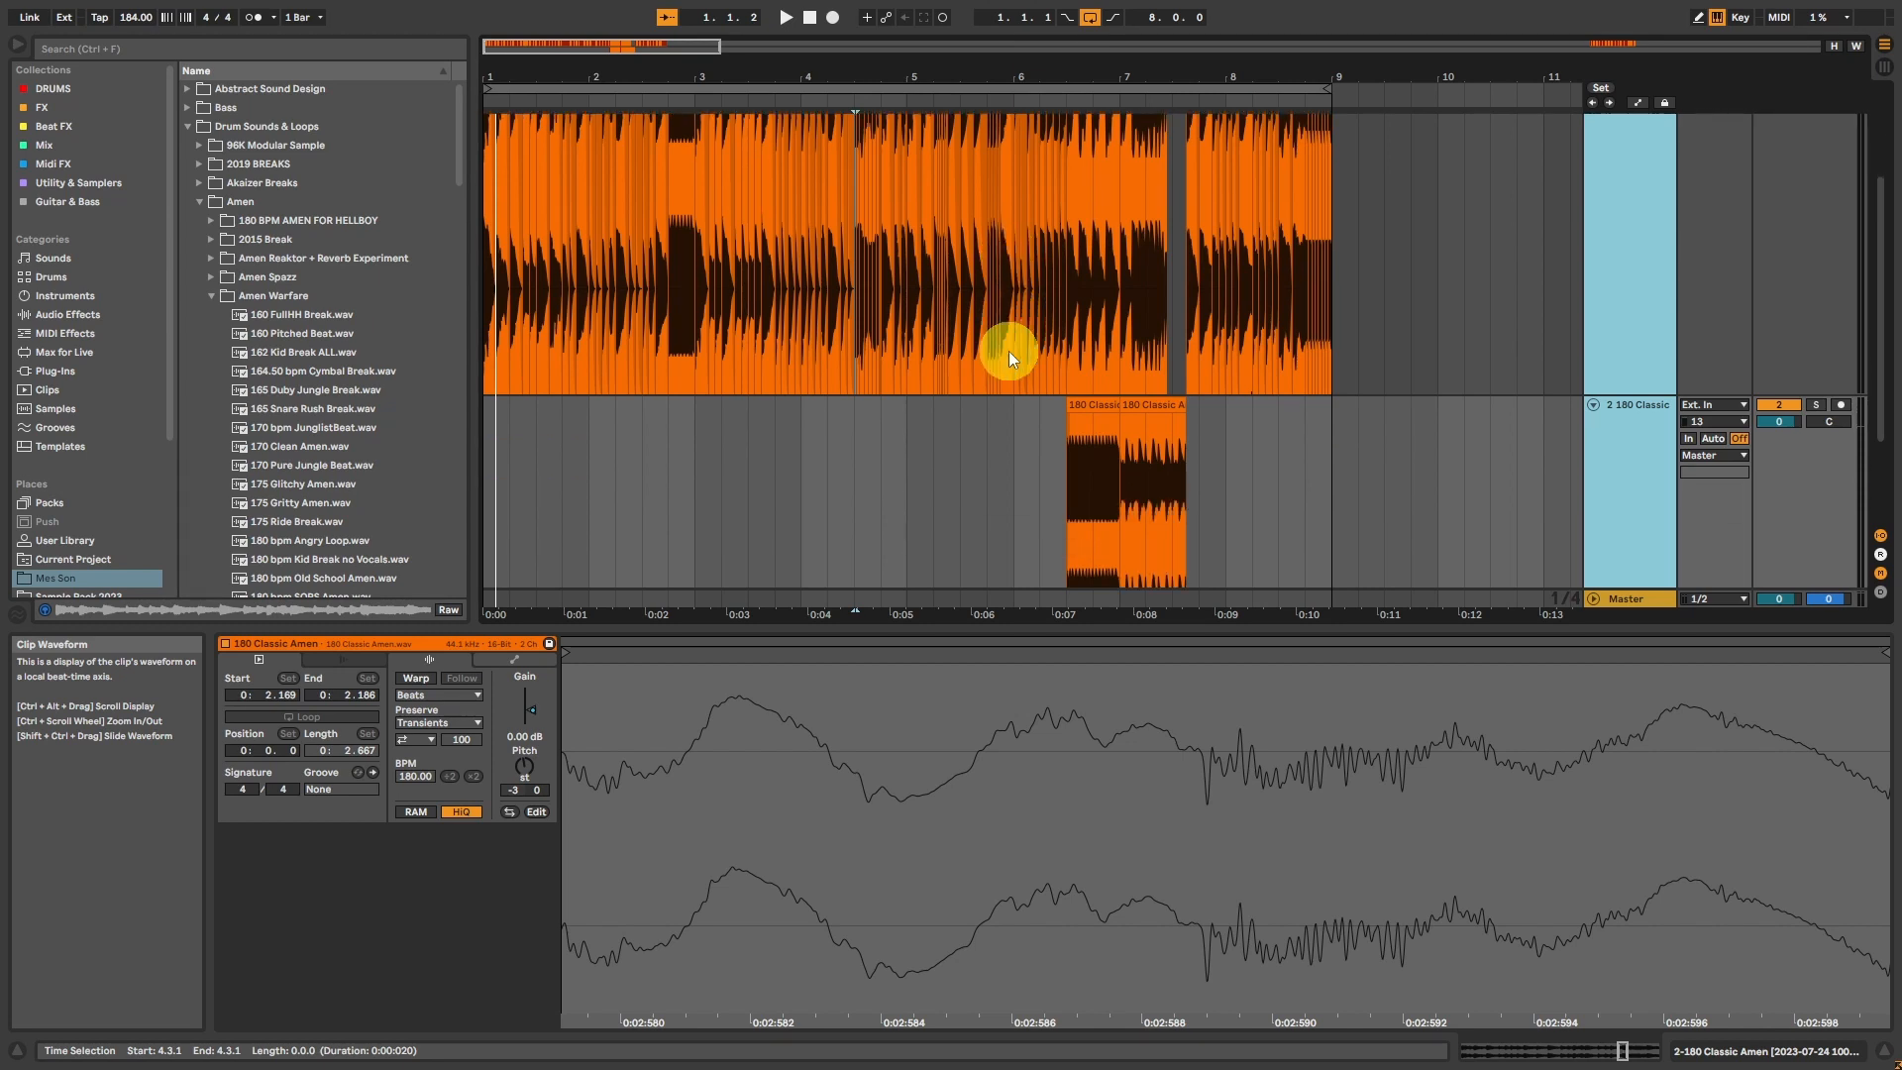